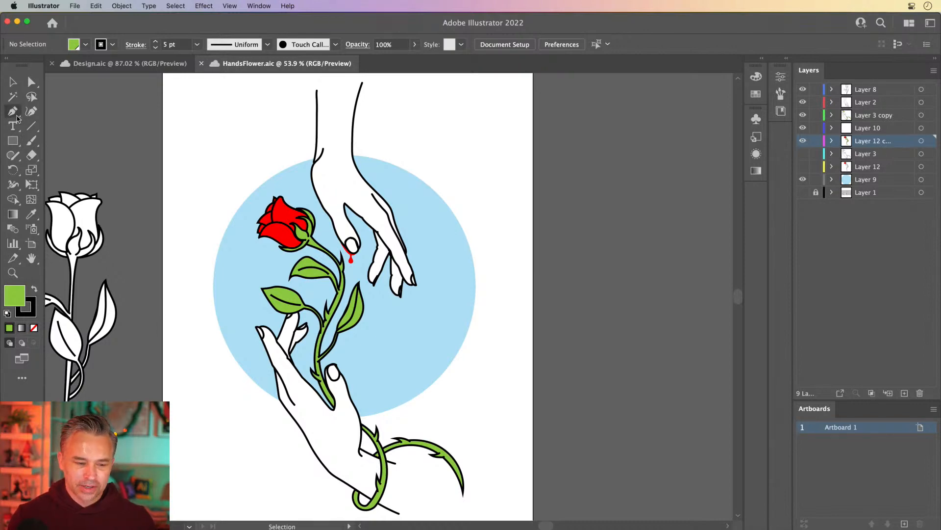
Step: Identify the top hand's layer by toggling its visibility, then rename Layer 2 to top hand
{"action": "left_click_drag", "start_coordinate": [164, 156], "coordinate": [244, 157]}
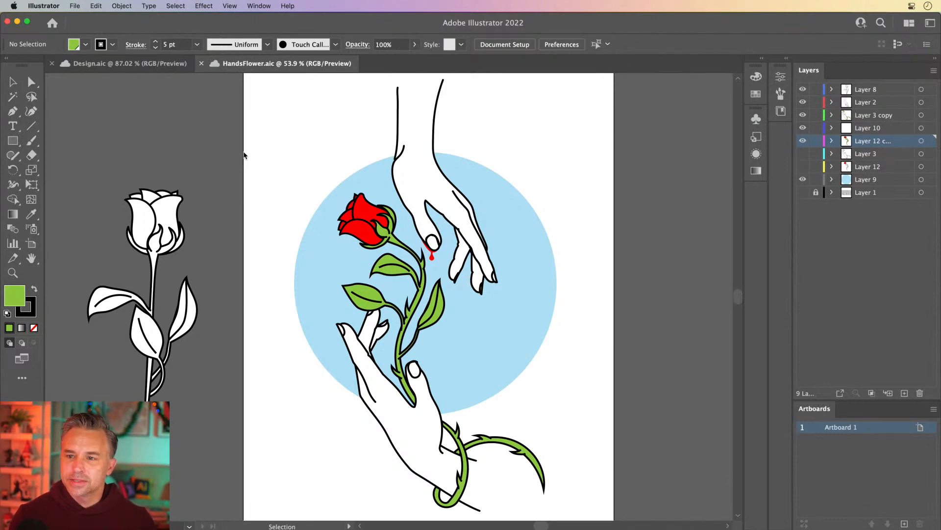
{"action": "left_click", "coordinate": [415, 192]}
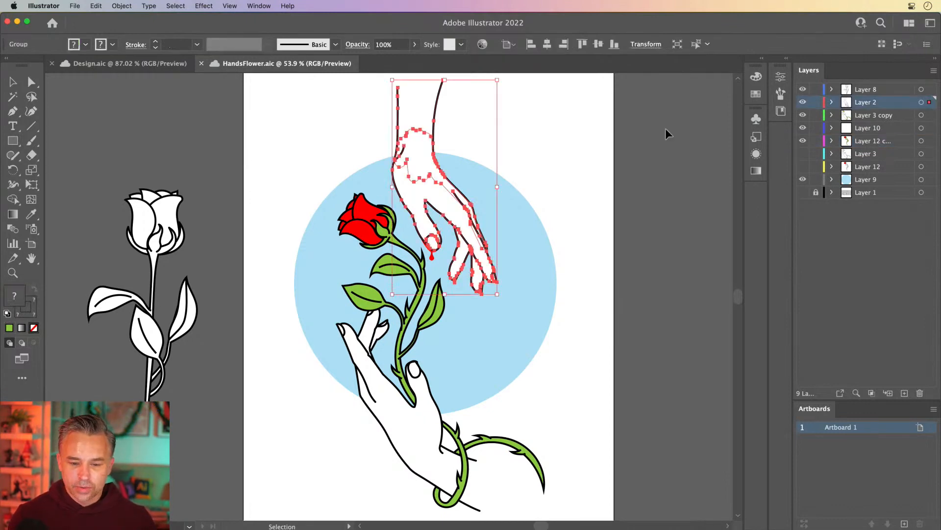
{"action": "left_click", "coordinate": [803, 102]}
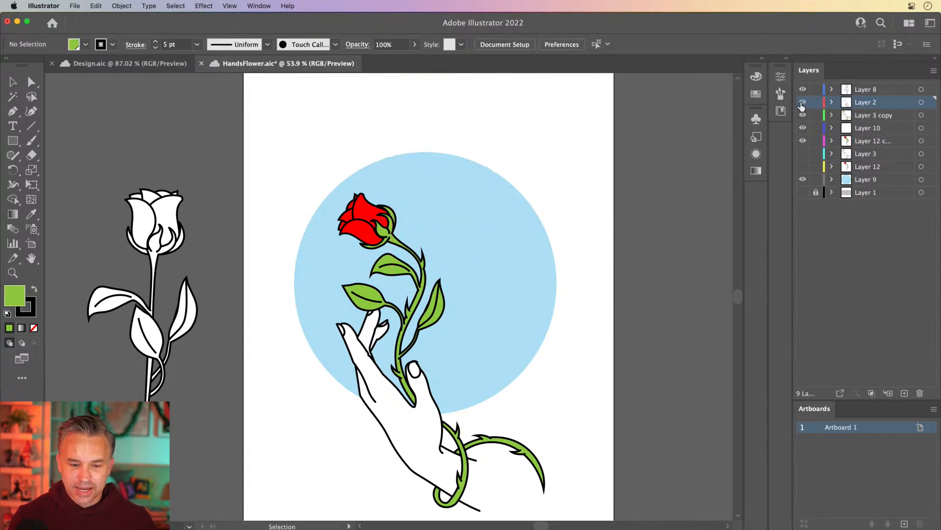
{"action": "left_click", "coordinate": [803, 102]}
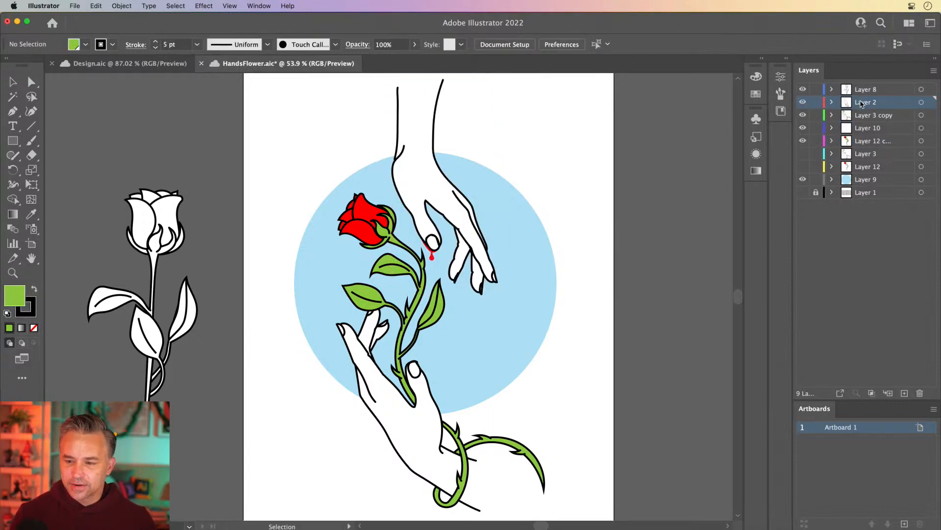
{"action": "double_click", "coordinate": [862, 103]}
{"action": "type", "text": "t"}
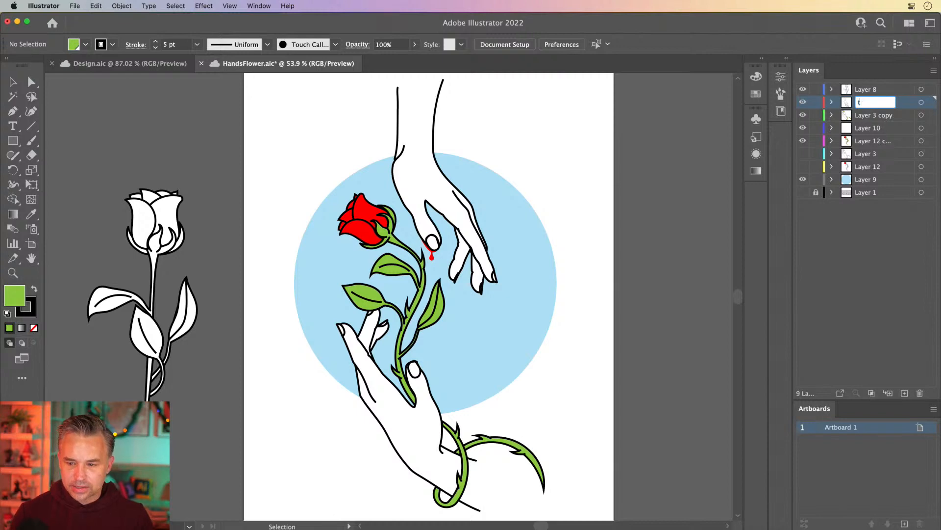
{"action": "type", "text": "op hand"}
{"action": "key", "text": "Return"}
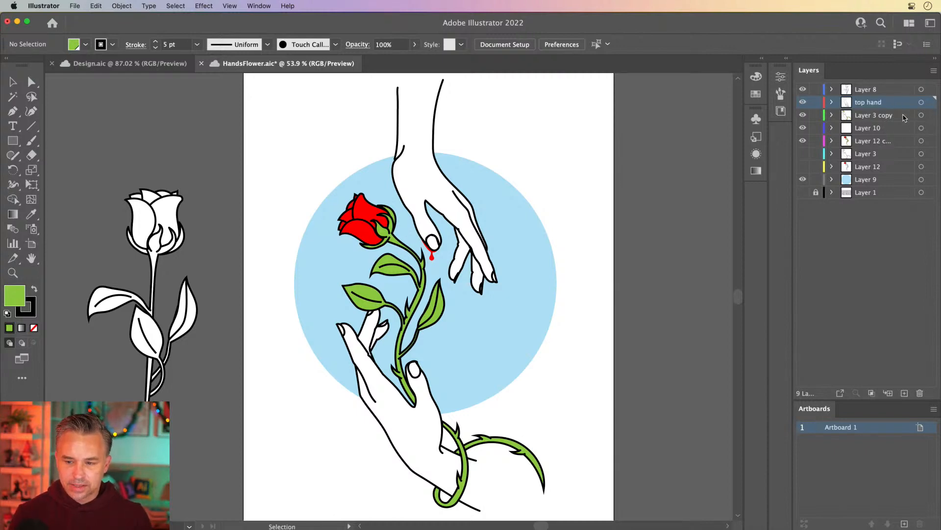
Step: Rename the blue background circle's layer to circle
{"action": "left_click", "coordinate": [400, 198]}
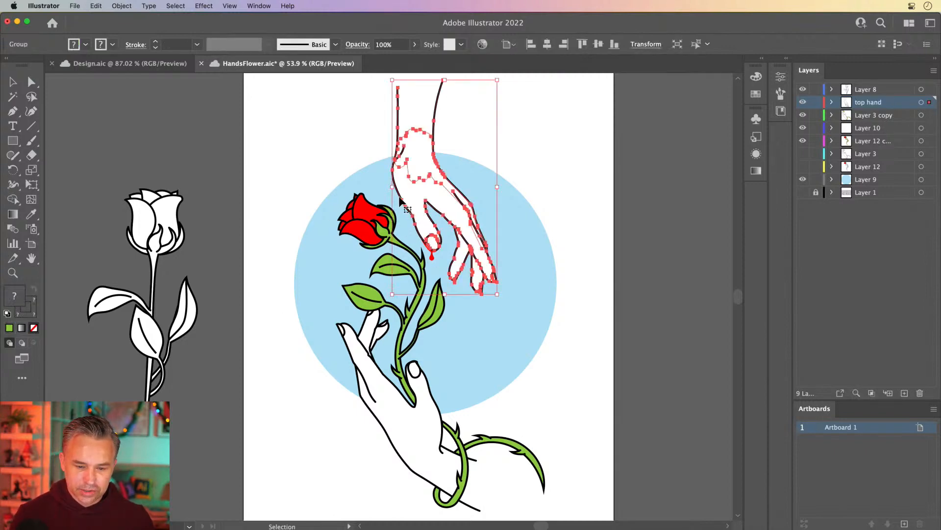
{"action": "left_click", "coordinate": [432, 256]}
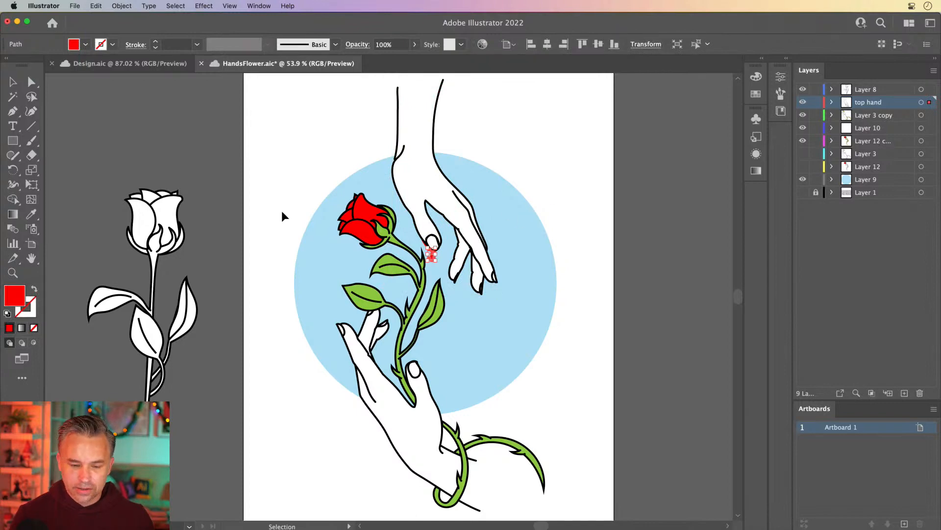
{"action": "key", "text": "super+1"}
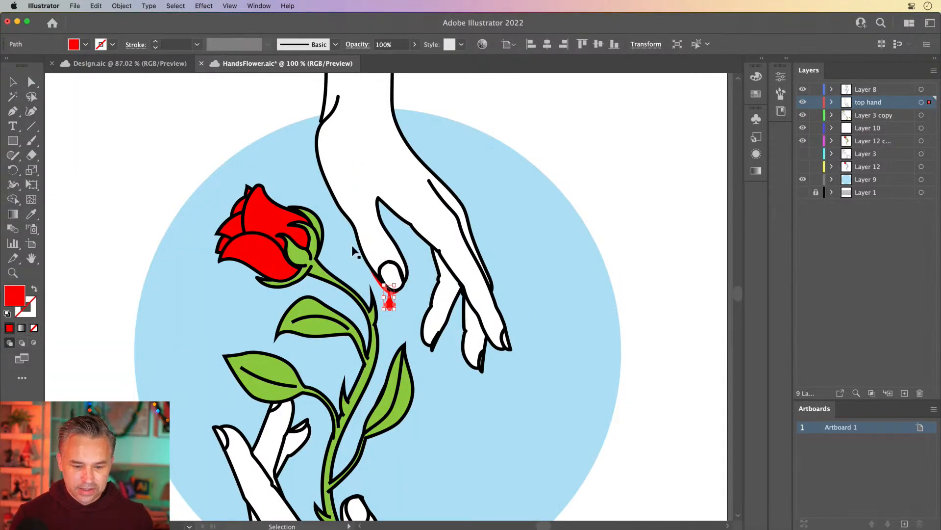
{"action": "left_click", "coordinate": [413, 245]}
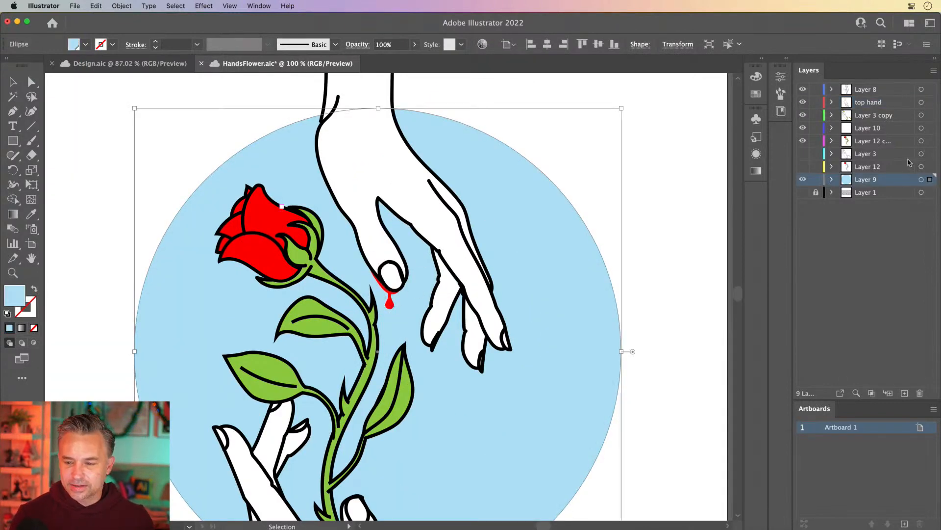
{"action": "double_click", "coordinate": [866, 180]}
{"action": "type", "text": "circle"}
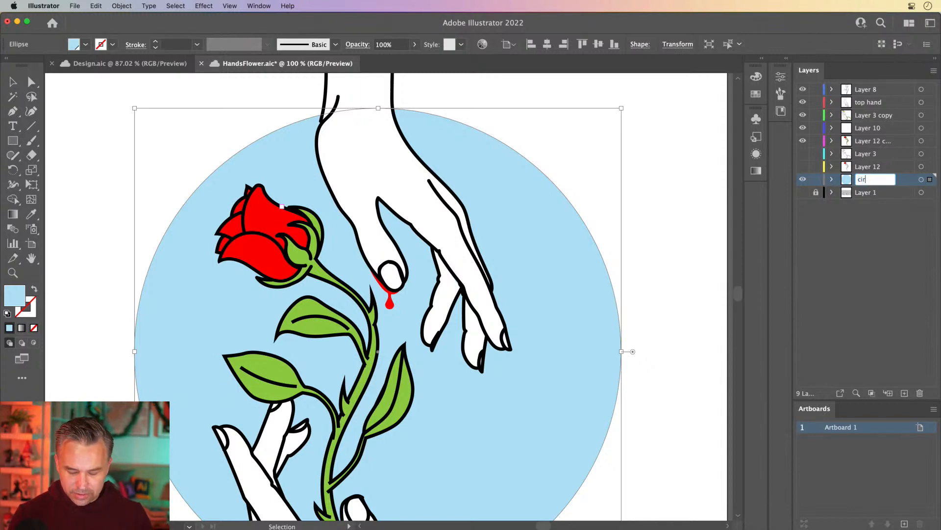
{"action": "key", "text": "Return"}
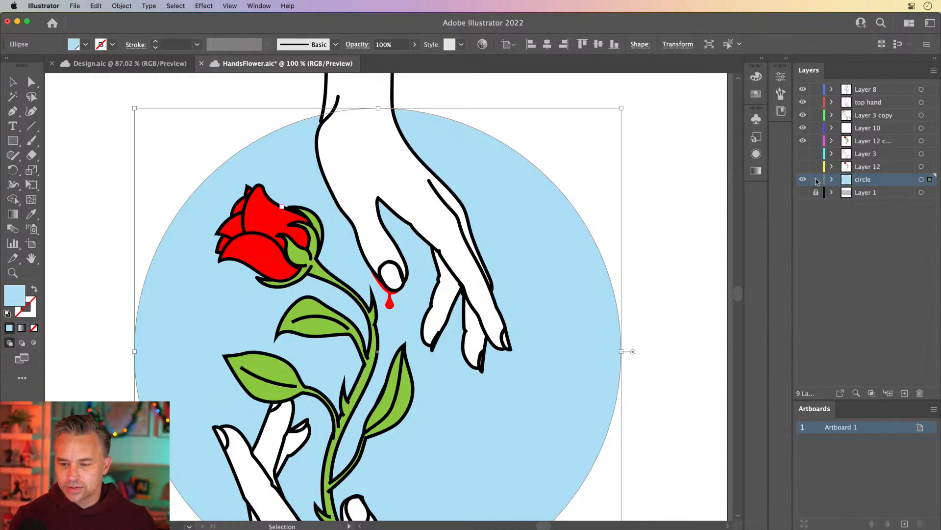
Step: Delete the hidden layers Layer 3 and Layer 12 together
{"action": "left_click", "coordinate": [867, 166]}
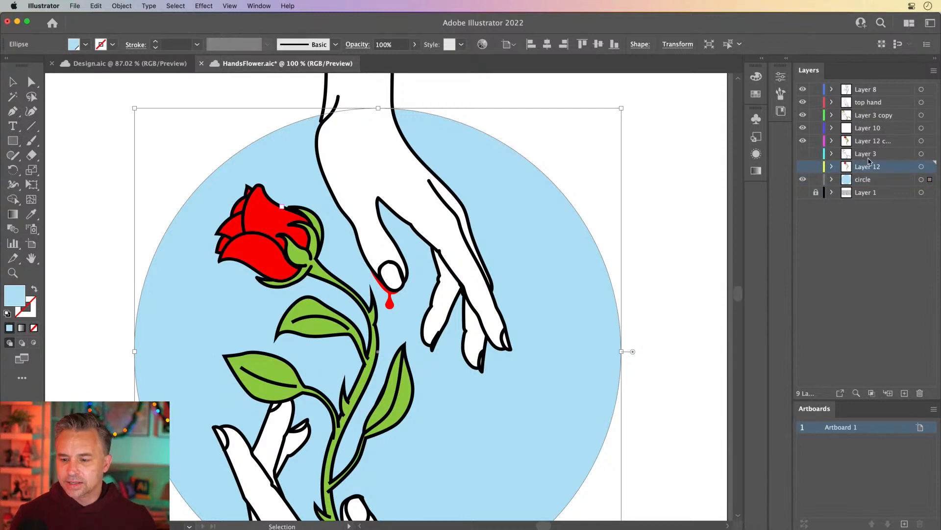
{"action": "left_click_drag", "start_coordinate": [187, 314], "coordinate": [155, 330]}
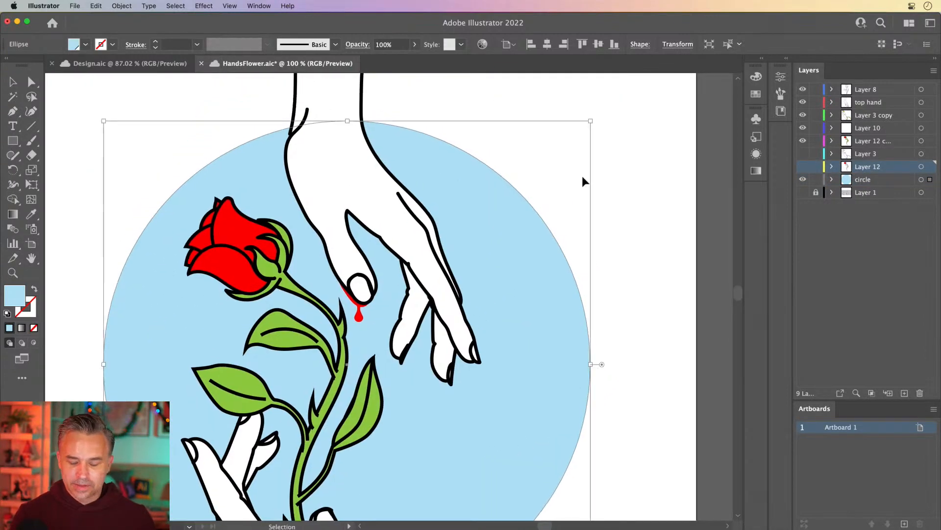
{"action": "left_click", "coordinate": [867, 156], "text": "shift"}
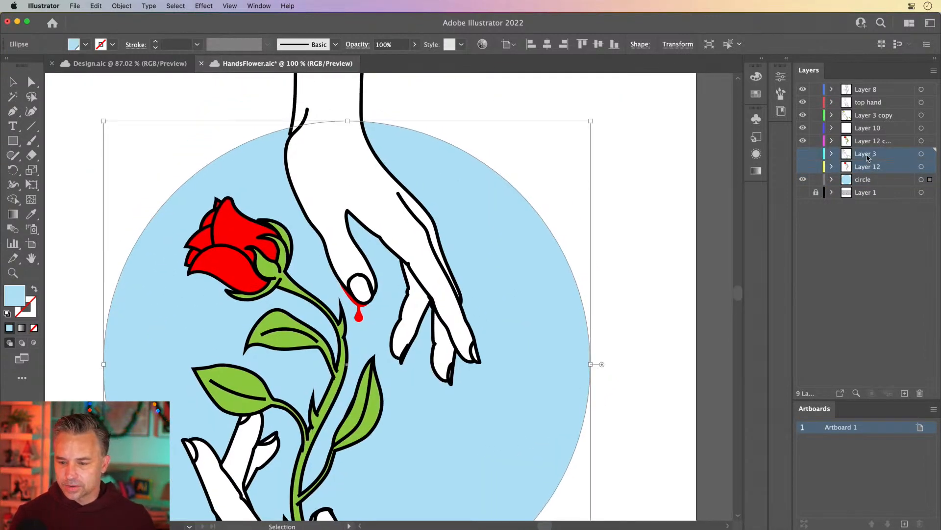
{"action": "left_click", "coordinate": [920, 393]}
{"action": "left_click", "coordinate": [569, 293]}
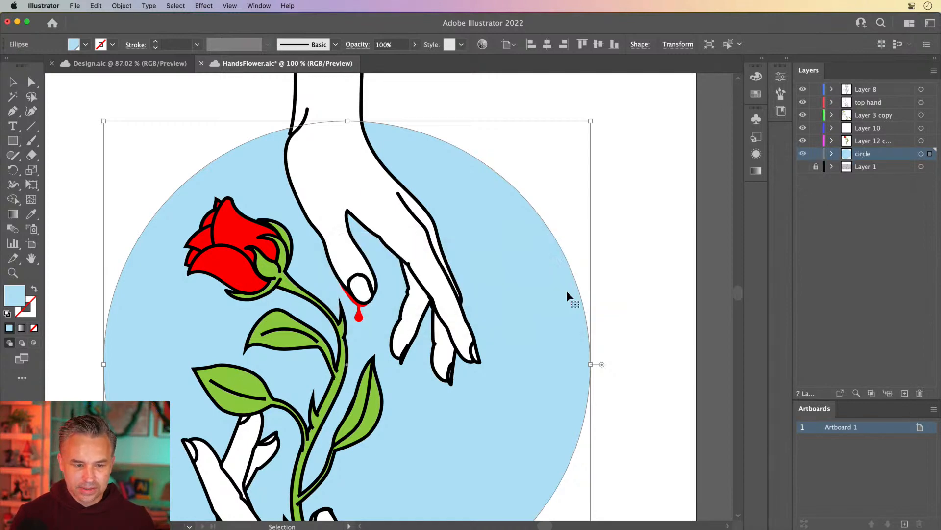
Step: Select the white outlined rose drawing on the pasteboard beside the artboard
{"action": "scroll", "coordinate": [323, 132], "scroll_direction": "down", "scroll_amount": 3}
{"action": "scroll", "coordinate": [323, 132], "scroll_direction": "left", "scroll_amount": 2}
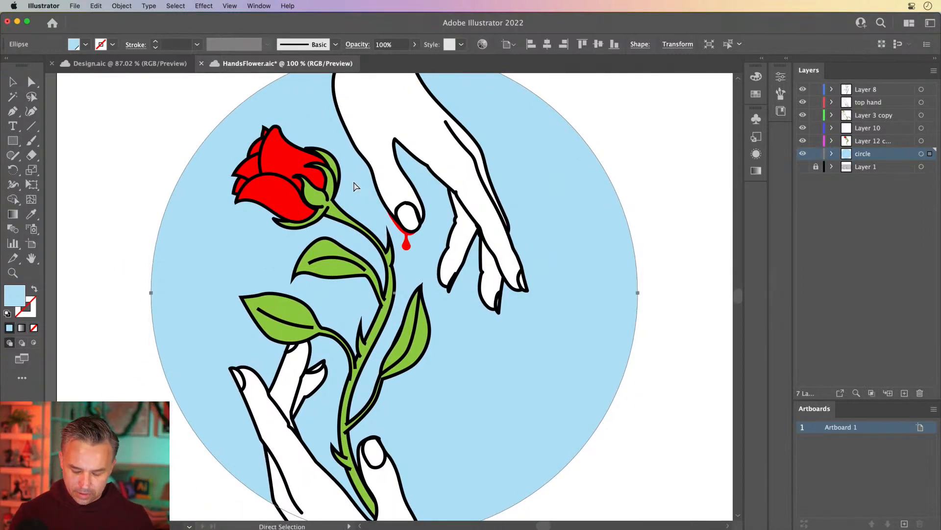
{"action": "key", "text": "super+minus"}
{"action": "key", "text": "super+minus"}
{"action": "key", "text": "space"}
{"action": "left_click_drag", "start_coordinate": [84, 248], "coordinate": [323, 249]}
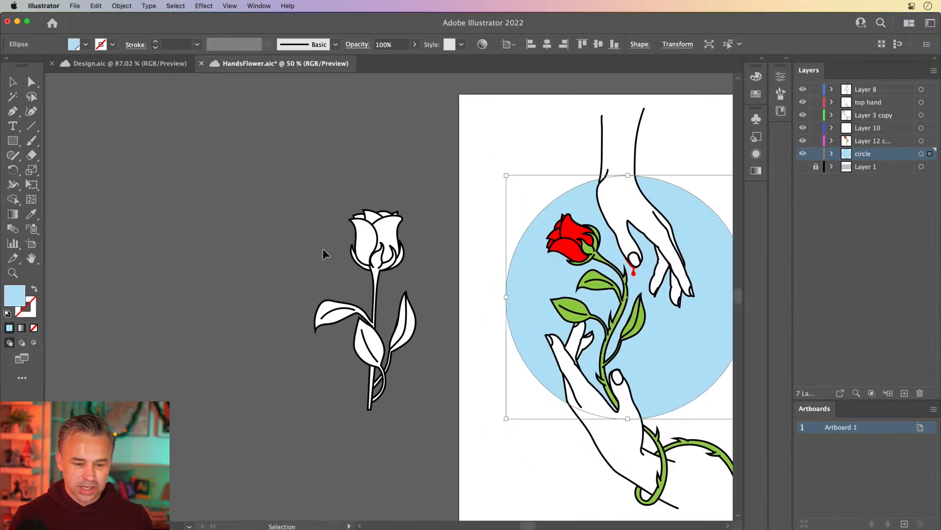
{"action": "key", "text": "super+plus"}
{"action": "left_click", "coordinate": [155, 237]}
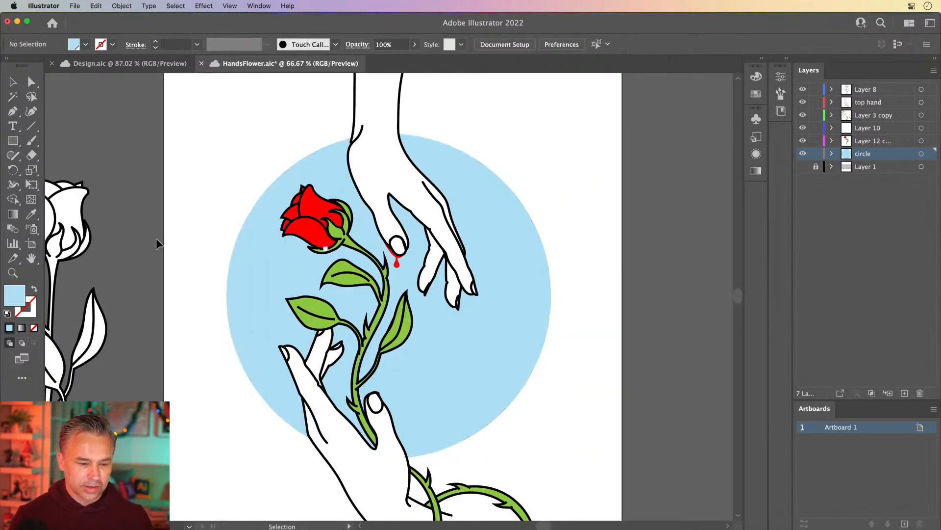
{"action": "left_click_drag", "start_coordinate": [109, 225], "coordinate": [423, 245]}
{"action": "left_click_drag", "start_coordinate": [237, 156], "coordinate": [382, 445]}
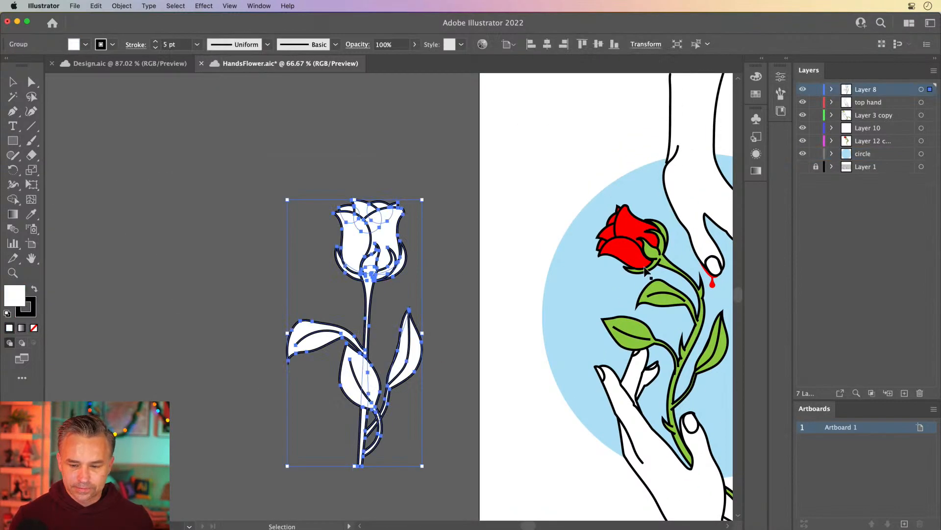
Step: Reselect the whole rose group and hide the selection edges
{"action": "left_click", "coordinate": [643, 263]}
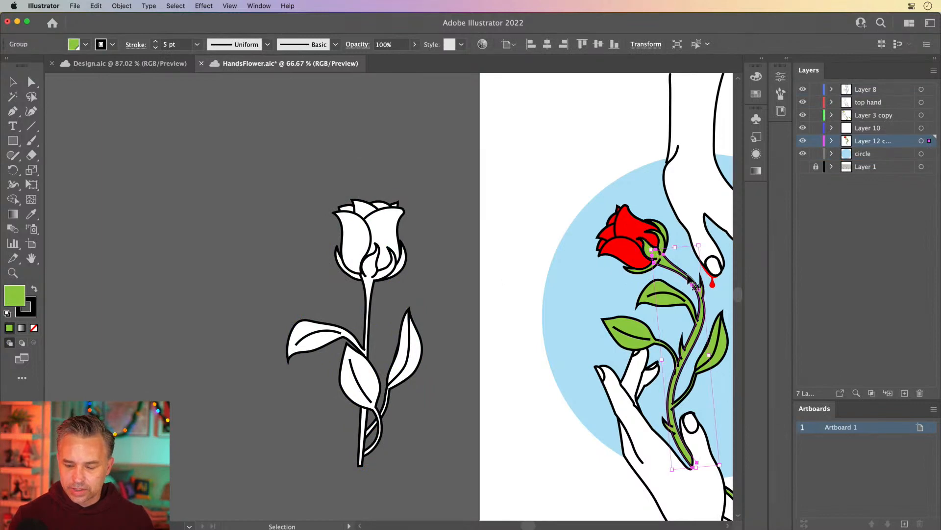
{"action": "left_click", "coordinate": [213, 179]}
{"action": "left_click_drag", "start_coordinate": [476, 517], "coordinate": [476, 519]}
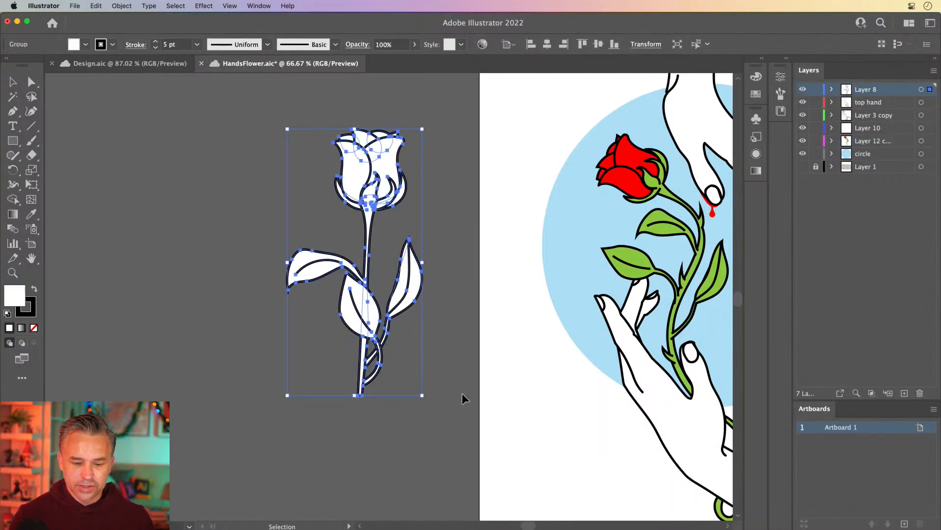
{"action": "left_click_drag", "start_coordinate": [362, 203], "coordinate": [322, 243]}
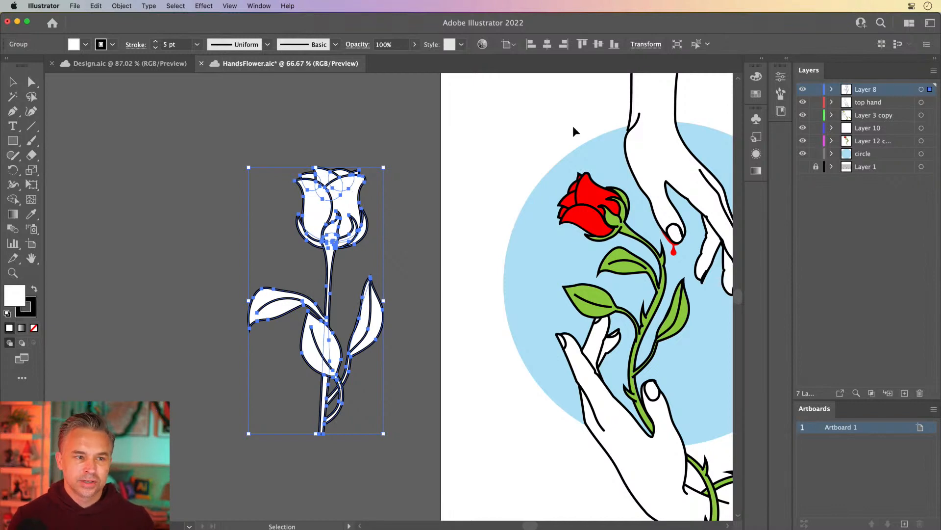
{"action": "key", "text": "super+shift+h"}
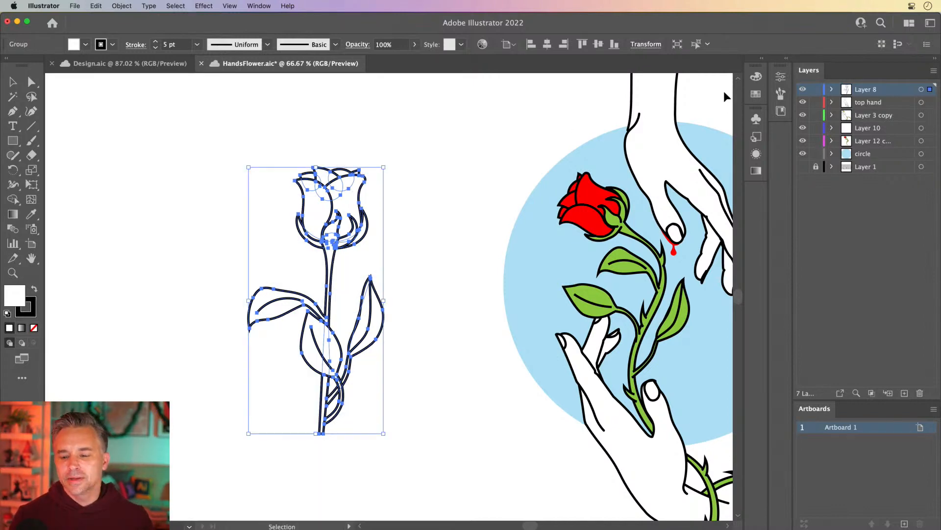
Step: Create a new Art Brush from the selected rose, keeping the default brush options
{"action": "left_click", "coordinate": [787, 59]}
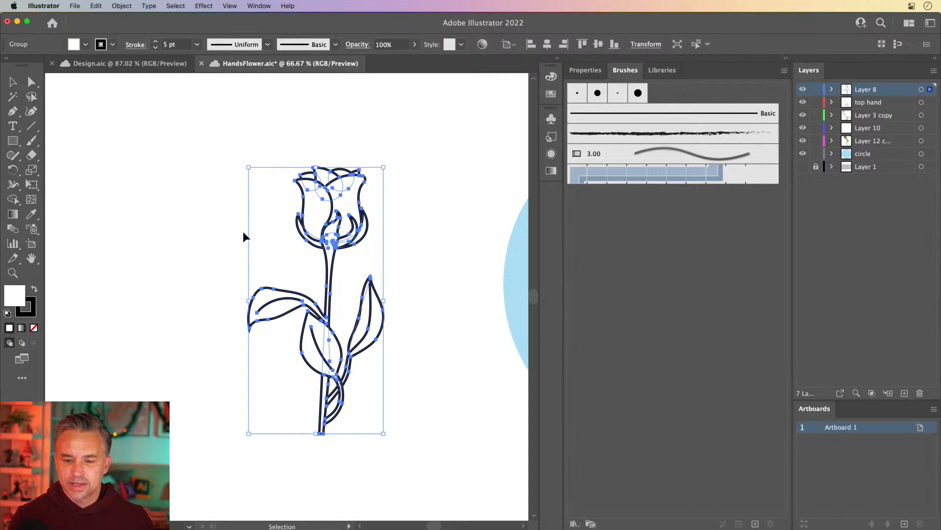
{"action": "mouse_move", "coordinate": [317, 186]}
{"action": "left_mouse_down"}
{"action": "mouse_move", "coordinate": [637, 241]}
{"action": "mouse_move", "coordinate": [623, 239]}
{"action": "left_mouse_up"}
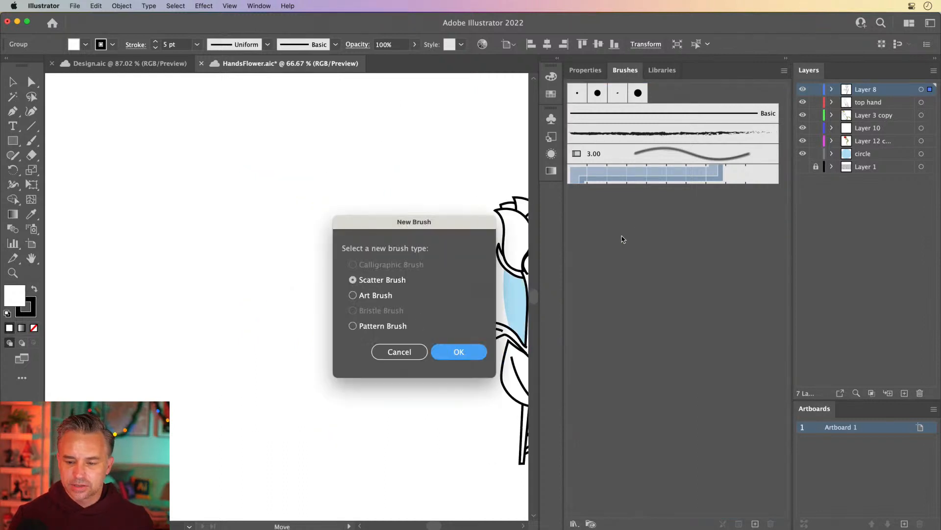
{"action": "left_click", "coordinate": [353, 325]}
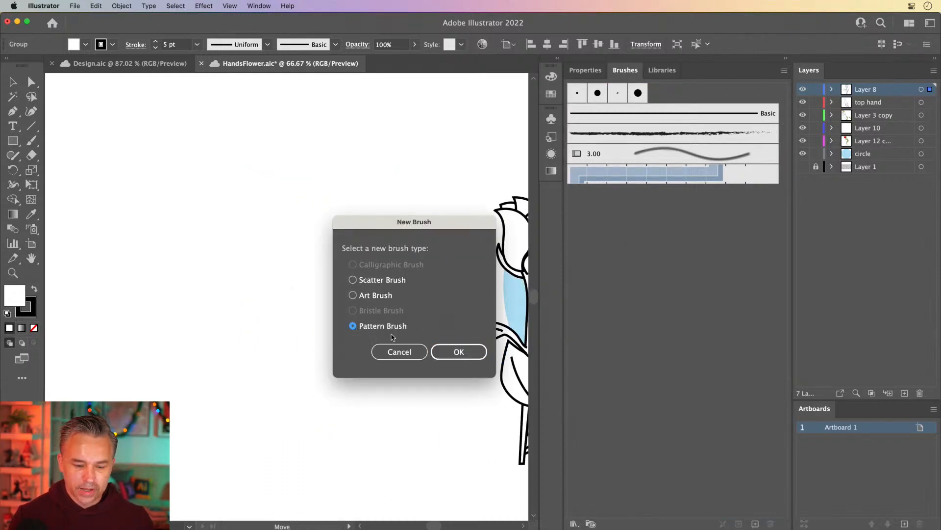
{"action": "left_click", "coordinate": [364, 298]}
{"action": "left_click", "coordinate": [459, 352]}
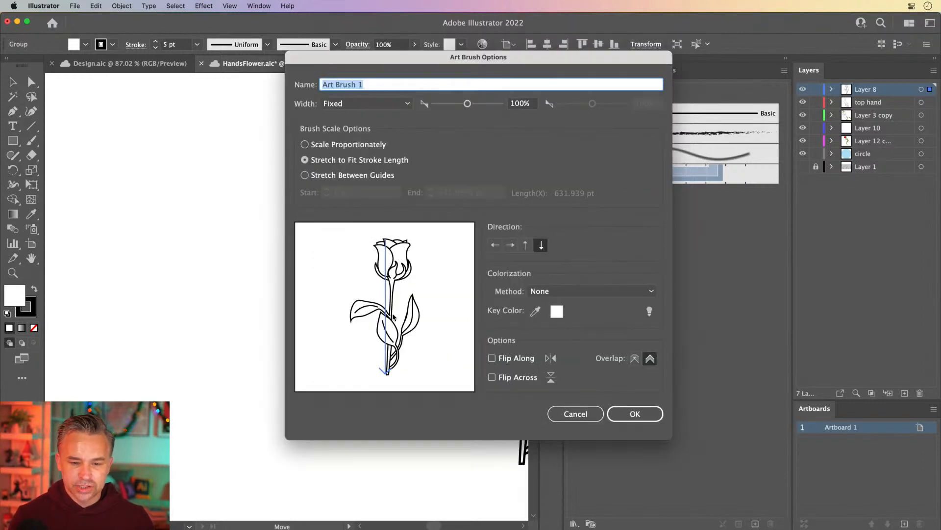
{"action": "left_click", "coordinate": [618, 411]}
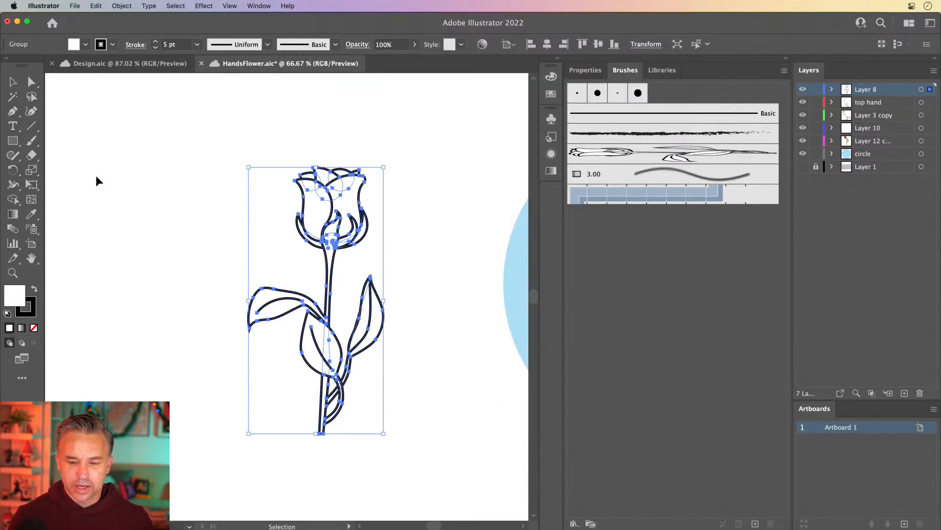
Step: Switch to the Pencil tool with the new rose art brush and draw strokes on empty pasteboard
{"action": "left_click", "coordinate": [254, 210]}
{"action": "mouse_move", "coordinate": [254, 210]}
{"action": "left_mouse_down"}
{"action": "mouse_move", "coordinate": [40, 372]}
{"action": "mouse_move", "coordinate": [187, 500]}
{"action": "left_mouse_up"}
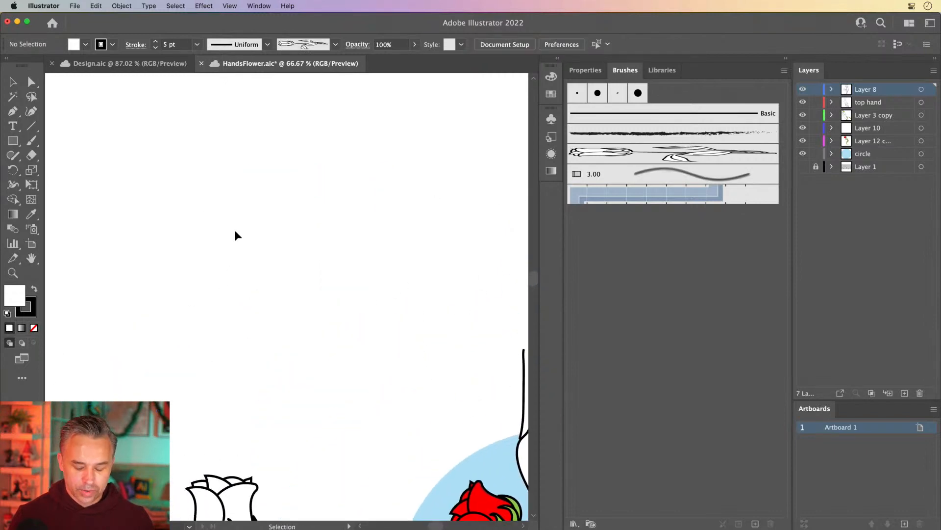
{"action": "key", "text": "n"}
{"action": "left_click", "coordinate": [602, 156]}
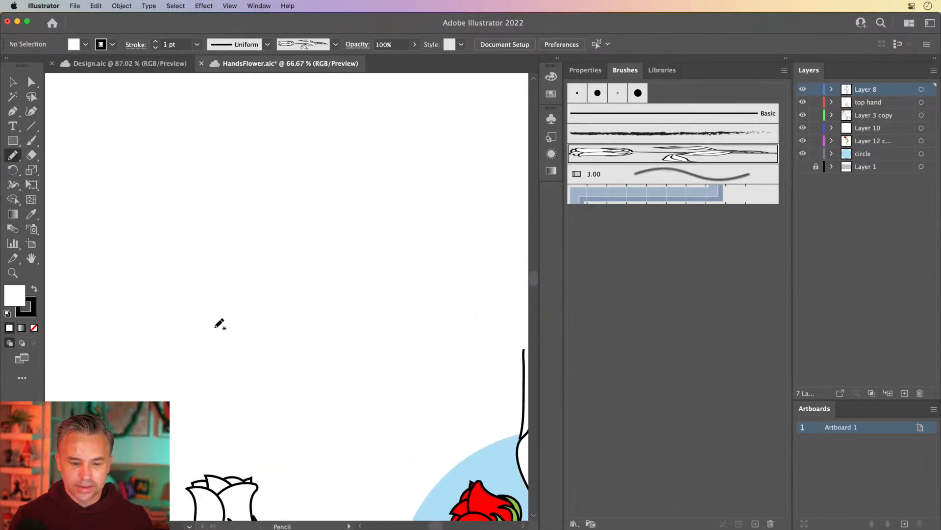
{"action": "mouse_move", "coordinate": [219, 324]}
{"action": "left_mouse_down"}
{"action": "mouse_move", "coordinate": [297, 311]}
{"action": "mouse_move", "coordinate": [329, 182]}
{"action": "mouse_move", "coordinate": [455, 160]}
{"action": "left_mouse_up"}
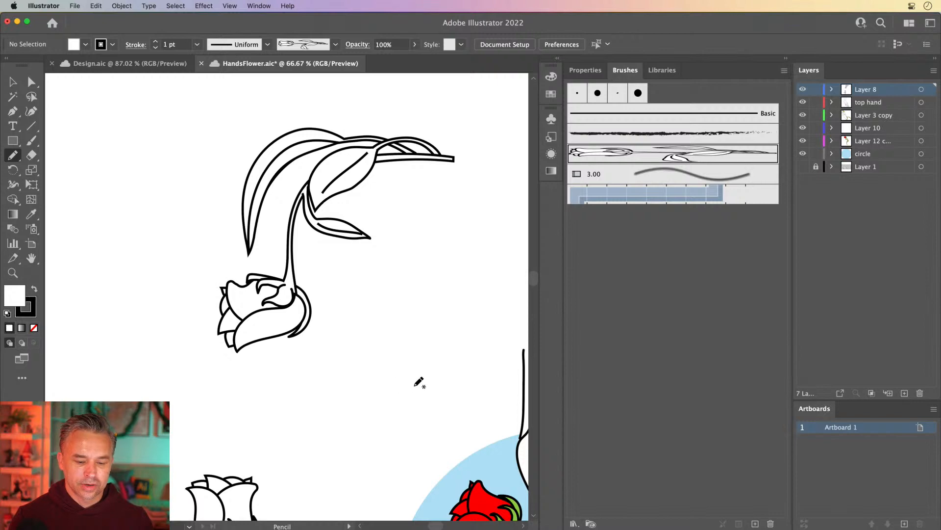
{"action": "left_click_drag", "start_coordinate": [421, 383], "coordinate": [434, 194]}
{"action": "mouse_move", "coordinate": [161, 165]}
{"action": "left_mouse_down"}
{"action": "mouse_move", "coordinate": [138, 286]}
{"action": "mouse_move", "coordinate": [183, 386]}
{"action": "left_mouse_up"}
Step: Draw several more rose brush strokes in different directions across the pasteboard
{"action": "key", "text": "space"}
{"action": "left_click_drag", "start_coordinate": [99, 186], "coordinate": [324, 206]}
{"action": "mouse_move", "coordinate": [267, 158]}
{"action": "left_mouse_down"}
{"action": "mouse_move", "coordinate": [213, 439]}
{"action": "mouse_move", "coordinate": [214, 504]}
{"action": "left_mouse_up"}
{"action": "mouse_move", "coordinate": [102, 120]}
{"action": "left_mouse_down"}
{"action": "mouse_move", "coordinate": [129, 269]}
{"action": "mouse_move", "coordinate": [125, 295]}
{"action": "left_mouse_up"}
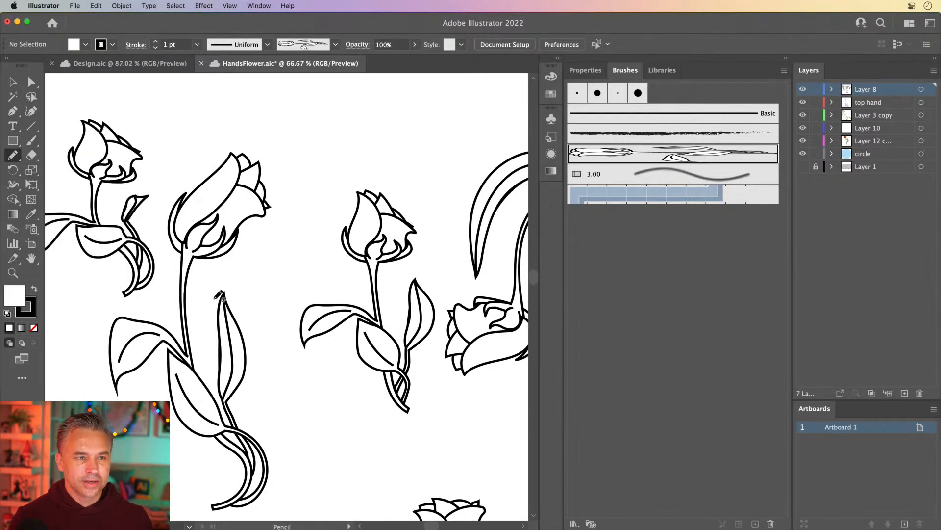
{"action": "mouse_move", "coordinate": [278, 308]}
{"action": "left_mouse_down"}
{"action": "mouse_move", "coordinate": [305, 384]}
{"action": "mouse_move", "coordinate": [398, 460]}
{"action": "left_mouse_up"}
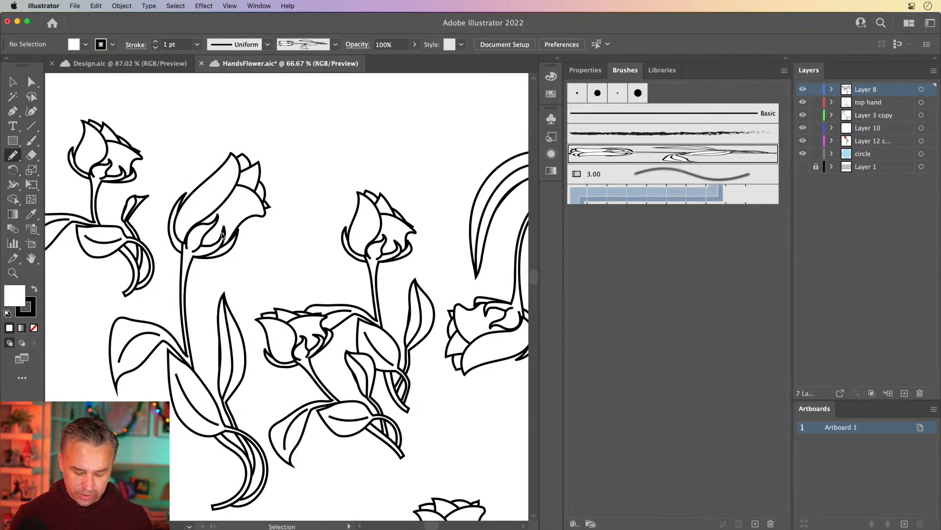
{"action": "key", "text": "super+minus"}
{"action": "key", "text": "super+minus"}
{"action": "mouse_move", "coordinate": [313, 216]}
{"action": "left_mouse_down"}
{"action": "mouse_move", "coordinate": [330, 196]}
{"action": "mouse_move", "coordinate": [461, 157]}
{"action": "left_mouse_up"}
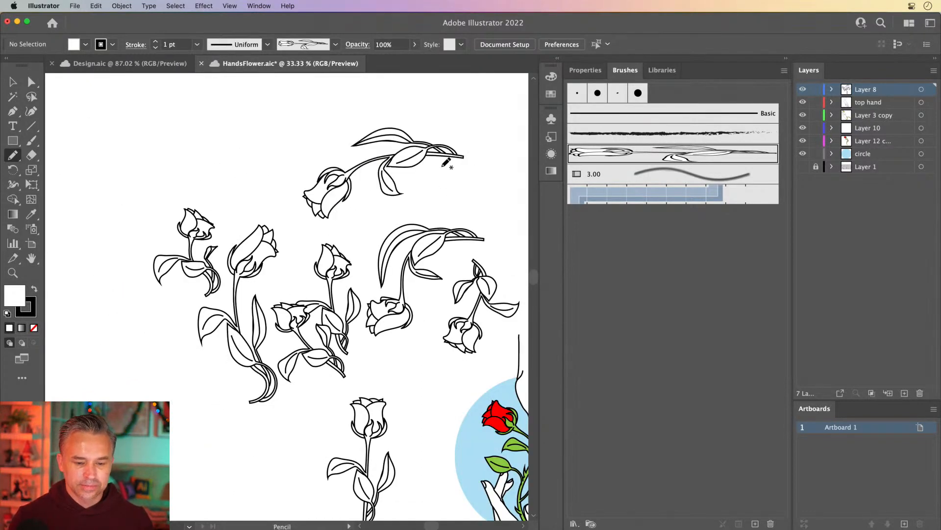
Step: Draw four more rose brush strokes in various directions across the upper pasteboard
{"action": "mouse_move", "coordinate": [282, 202]}
{"action": "left_mouse_down"}
{"action": "mouse_move", "coordinate": [242, 163]}
{"action": "mouse_move", "coordinate": [154, 166]}
{"action": "left_mouse_up"}
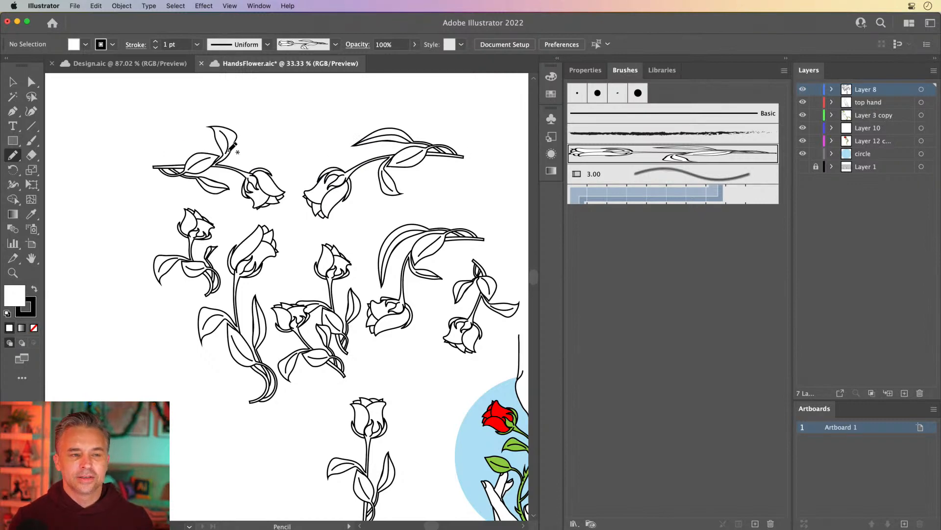
{"action": "mouse_move", "coordinate": [299, 169]}
{"action": "left_mouse_down"}
{"action": "mouse_move", "coordinate": [332, 101]}
{"action": "mouse_move", "coordinate": [373, 98]}
{"action": "left_mouse_up"}
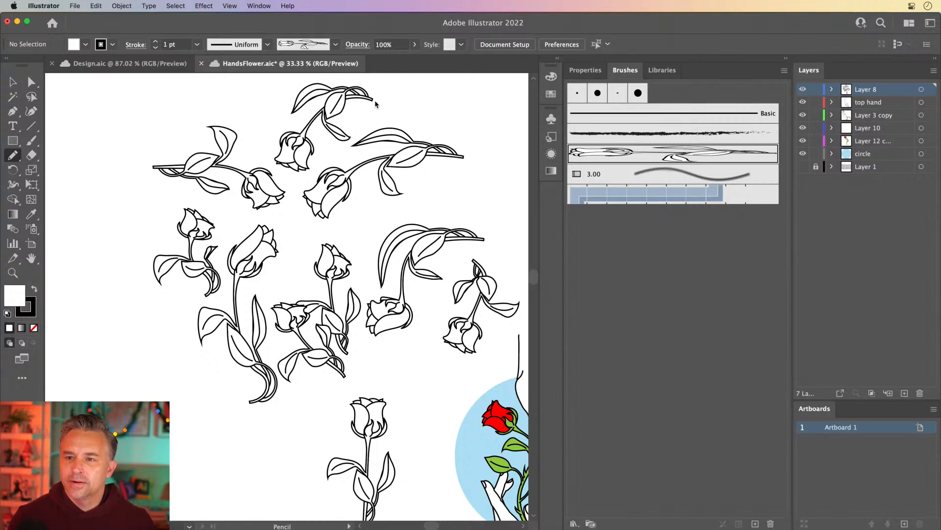
{"action": "left_click_drag", "start_coordinate": [368, 153], "coordinate": [212, 120]}
{"action": "mouse_move", "coordinate": [312, 159]}
{"action": "left_mouse_down"}
{"action": "mouse_move", "coordinate": [330, 172]}
{"action": "mouse_move", "coordinate": [416, 175]}
{"action": "left_mouse_up"}
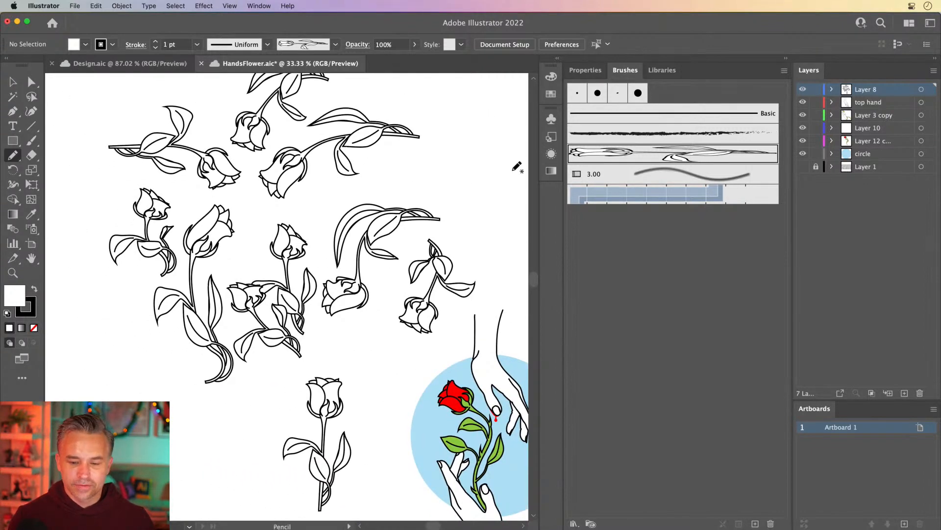
Step: Select all the rose brush strokes drawn on the pasteboard and delete them
{"action": "left_click_drag", "start_coordinate": [563, 213], "coordinate": [644, 212]}
{"action": "left_click_drag", "start_coordinate": [387, 376], "coordinate": [305, 211]}
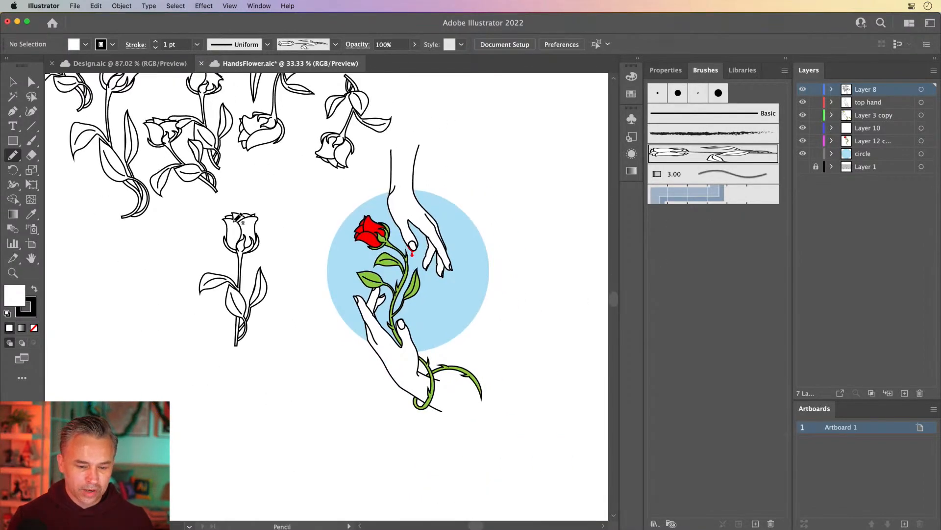
{"action": "key", "text": "super+equal"}
{"action": "key", "text": "super+equal"}
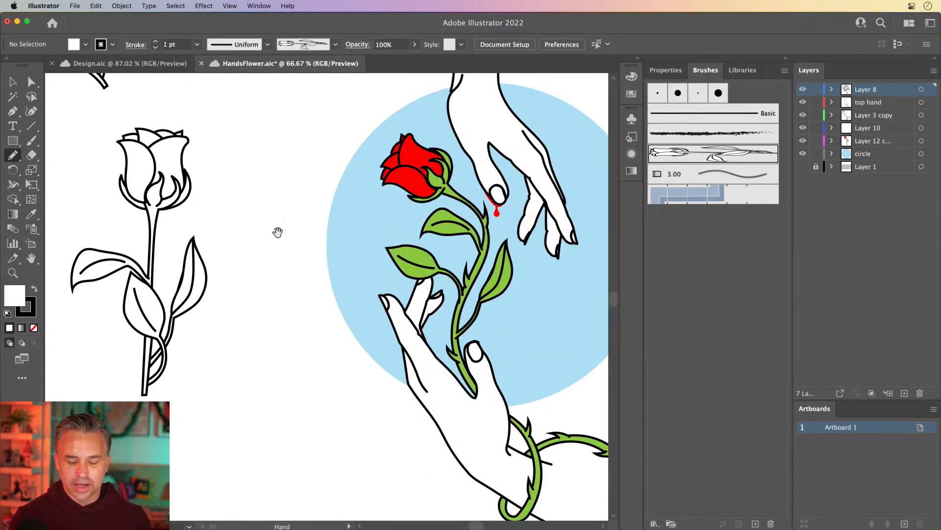
{"action": "mouse_move", "coordinate": [315, 249]}
{"action": "left_mouse_down"}
{"action": "mouse_move", "coordinate": [161, 259]}
{"action": "mouse_move", "coordinate": [214, 285]}
{"action": "left_mouse_up"}
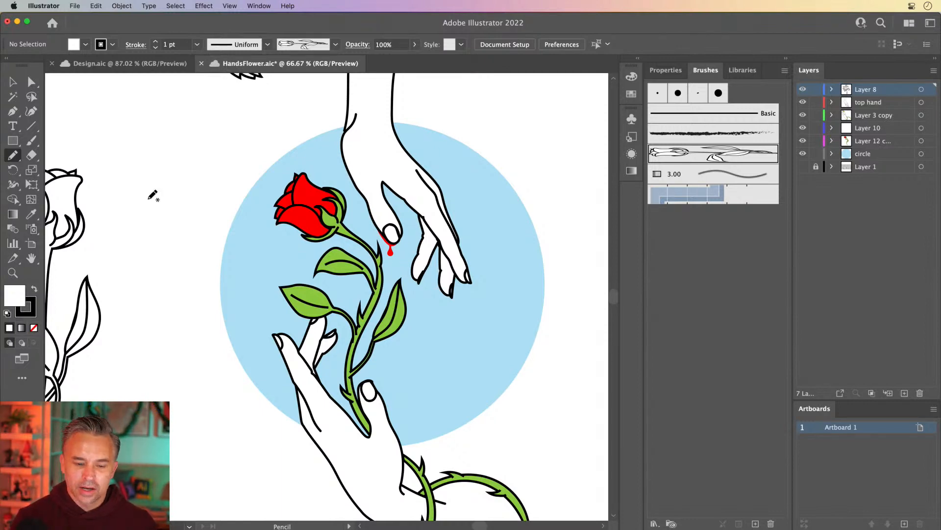
{"action": "left_click", "coordinate": [11, 82]}
{"action": "key", "text": "super+minus"}
{"action": "key", "text": "super+minus"}
{"action": "key", "text": "super+minus"}
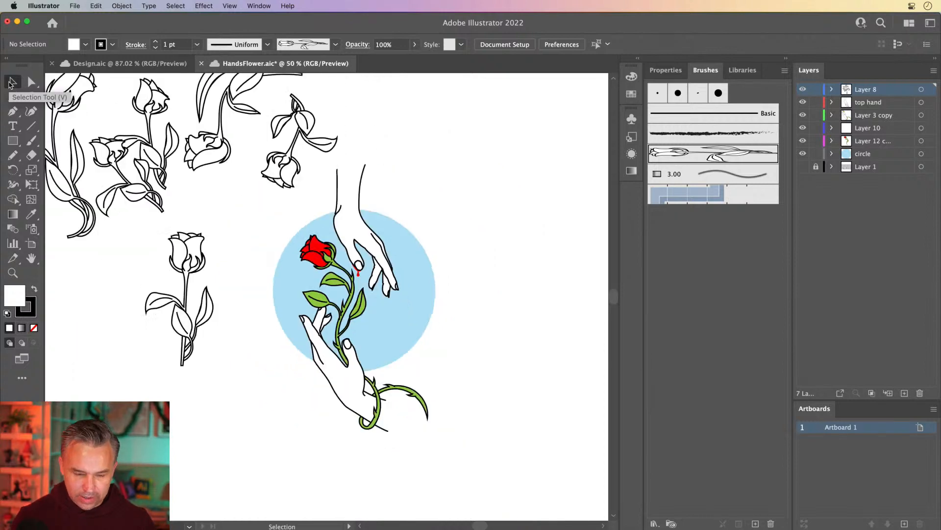
{"action": "key", "text": "space"}
{"action": "left_click_drag", "start_coordinate": [146, 208], "coordinate": [285, 280]}
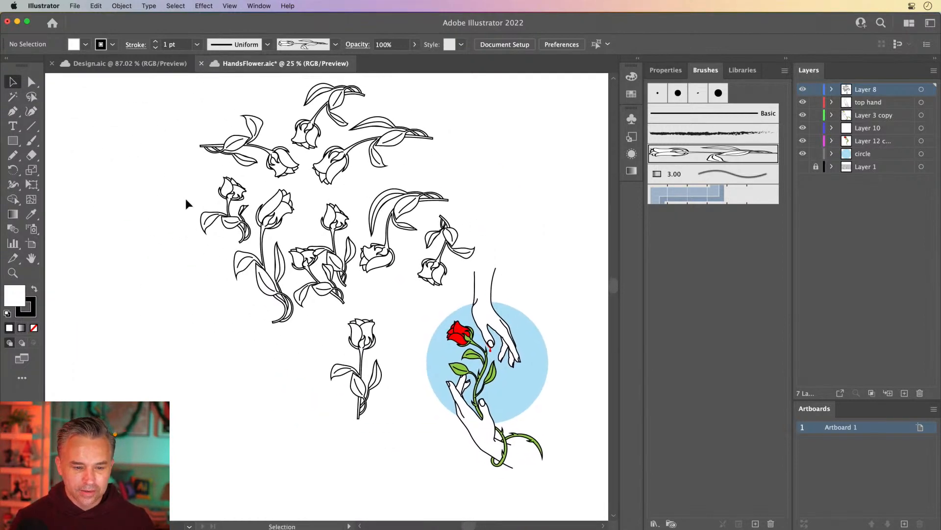
{"action": "left_click_drag", "start_coordinate": [164, 101], "coordinate": [434, 288]}
{"action": "key", "text": "Delete"}
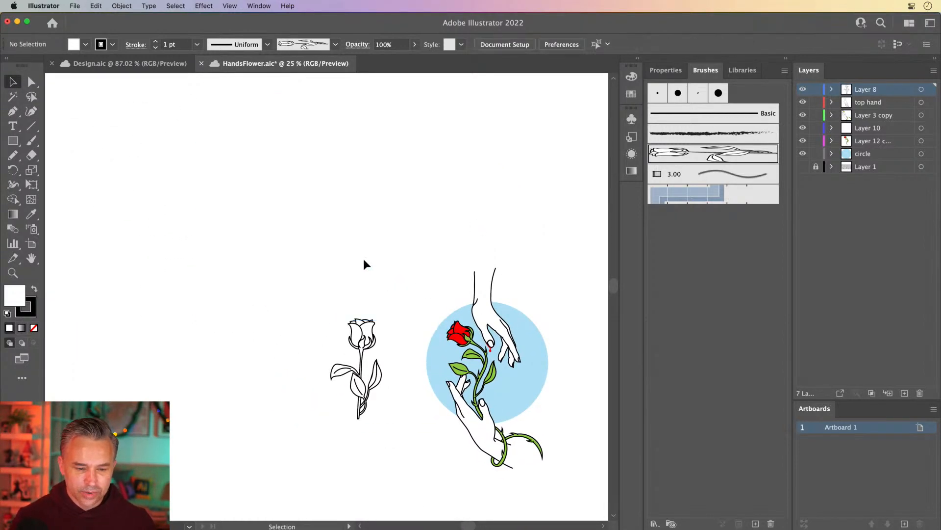
Step: Drag the rose art brush onto the canvas as artwork, then delete the placed artwork
{"action": "left_click_drag", "start_coordinate": [300, 288], "coordinate": [395, 421]}
{"action": "key", "text": "space"}
{"action": "left_click_drag", "start_coordinate": [355, 278], "coordinate": [257, 249]}
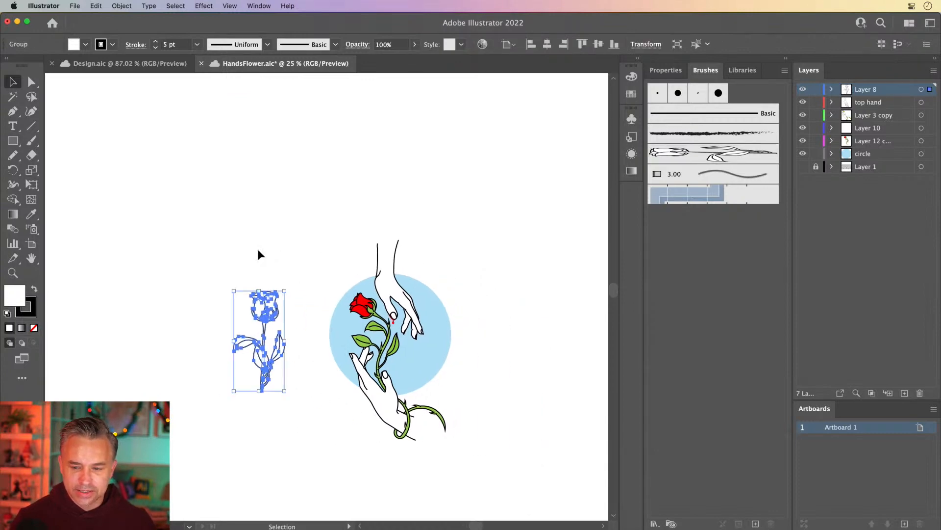
{"action": "left_click", "coordinate": [415, 190]}
{"action": "left_click_drag", "start_coordinate": [725, 157], "coordinate": [409, 163]}
{"action": "left_click", "coordinate": [389, 156]}
{"action": "key", "text": "Delete"}
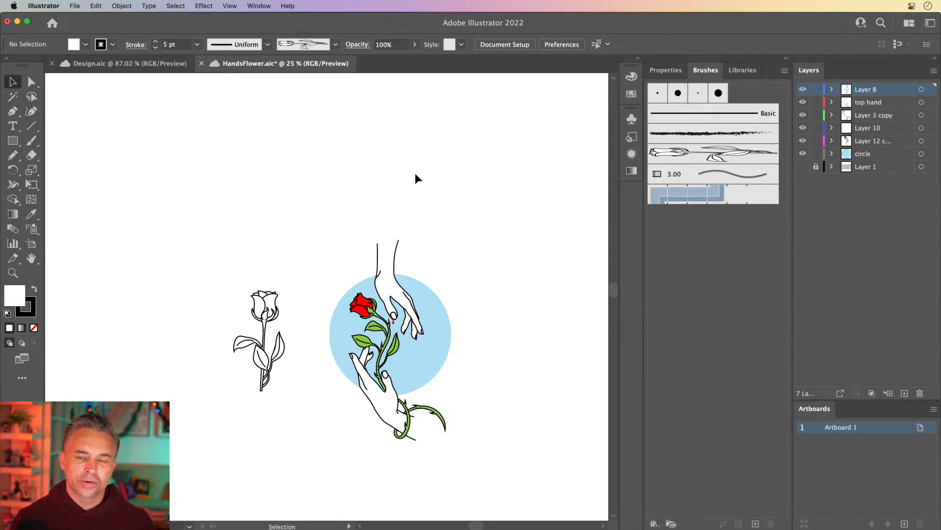
Step: Drag the rose art brush from the brushes onto empty canvas to place its source artwork
{"action": "key", "text": "super+equal"}
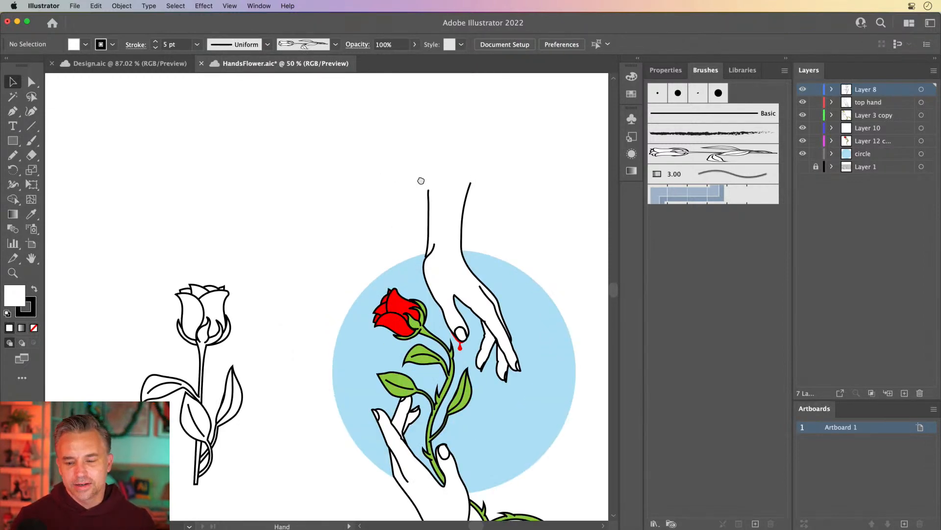
{"action": "mouse_move", "coordinate": [420, 181]}
{"action": "left_mouse_down"}
{"action": "mouse_move", "coordinate": [297, 184]}
{"action": "mouse_move", "coordinate": [325, 184]}
{"action": "mouse_move", "coordinate": [295, 263]}
{"action": "left_mouse_up"}
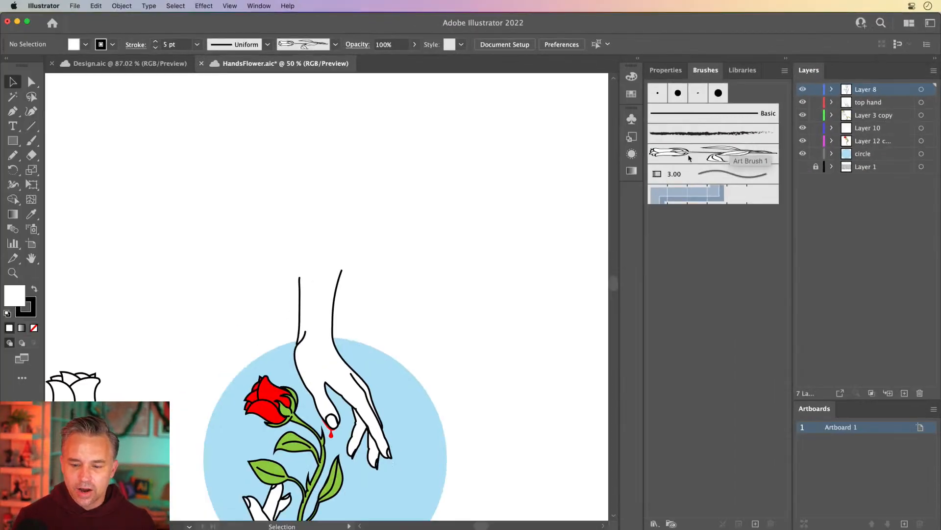
{"action": "left_click_drag", "start_coordinate": [240, 287], "coordinate": [422, 189]}
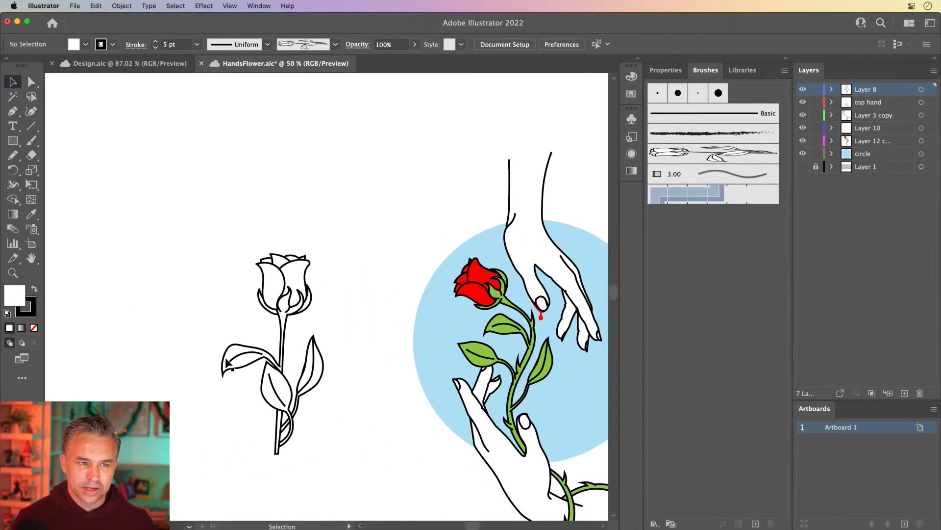
{"action": "left_click_drag", "start_coordinate": [474, 256], "coordinate": [122, 450]}
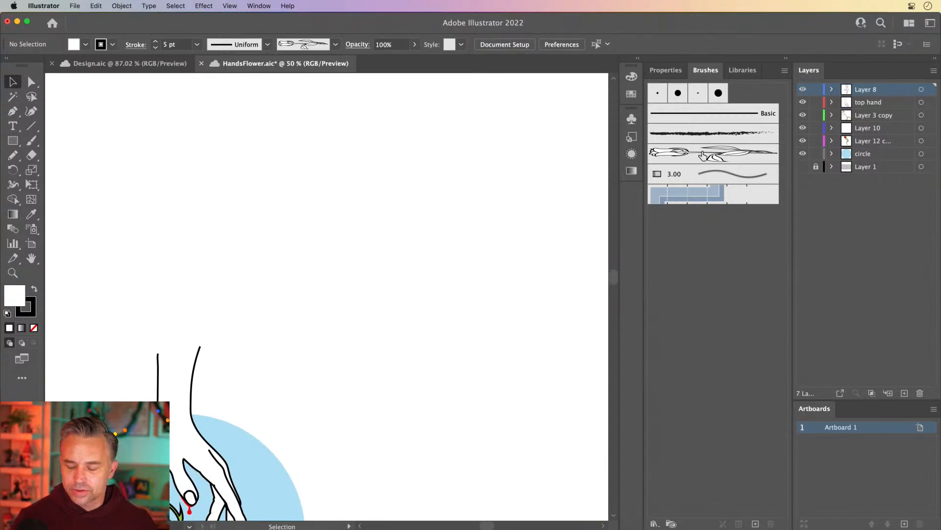
{"action": "left_click_drag", "start_coordinate": [698, 152], "coordinate": [384, 201]}
{"action": "left_click", "coordinate": [321, 185]}
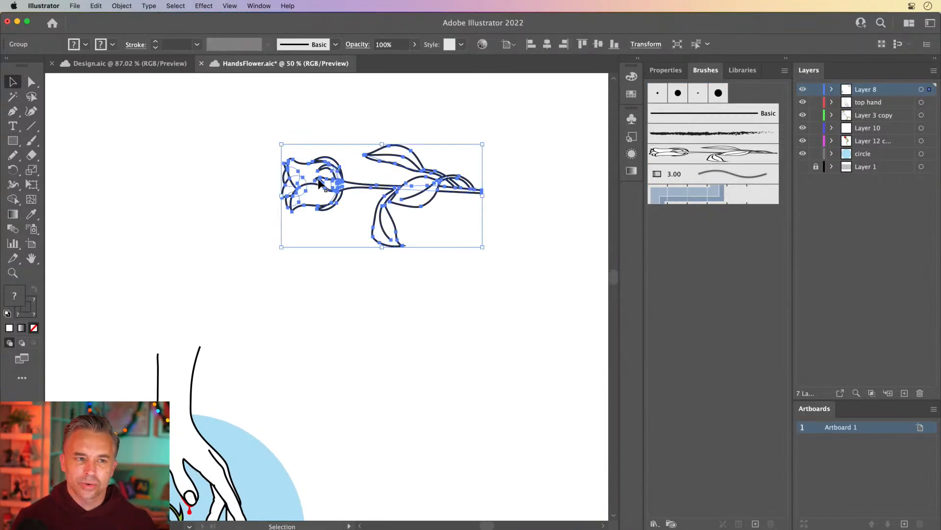
Step: Place the pattern brush's tiles on the canvas, inspect them up close, then delete them and the placed rose artwork
{"action": "mouse_move", "coordinate": [733, 197]}
{"action": "left_mouse_down"}
{"action": "mouse_move", "coordinate": [433, 298]}
{"action": "mouse_move", "coordinate": [433, 317]}
{"action": "left_mouse_up"}
{"action": "left_click", "coordinate": [432, 314]}
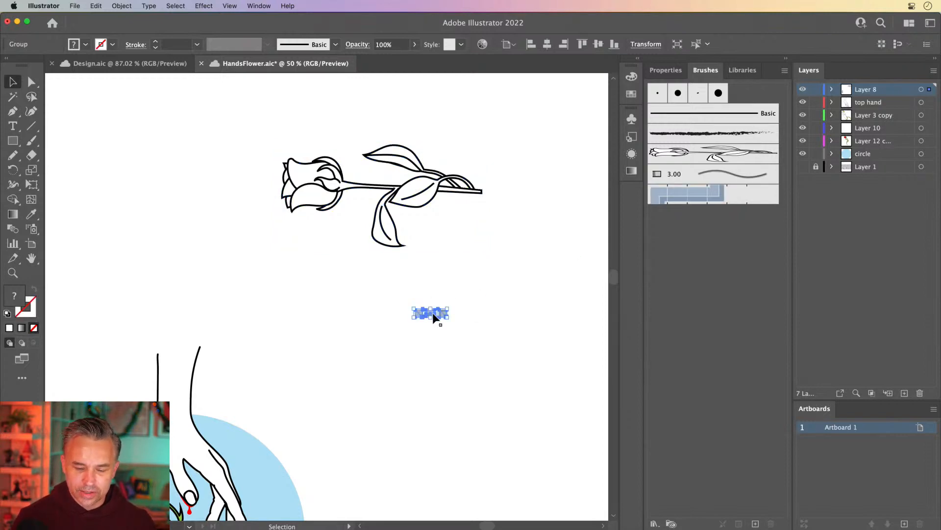
{"action": "key", "text": "super+equal"}
{"action": "key", "text": "super+equal"}
{"action": "key", "text": "super+equal"}
{"action": "key", "text": "super+equal"}
{"action": "key", "text": "super+equal"}
{"action": "key", "text": "super+equal"}
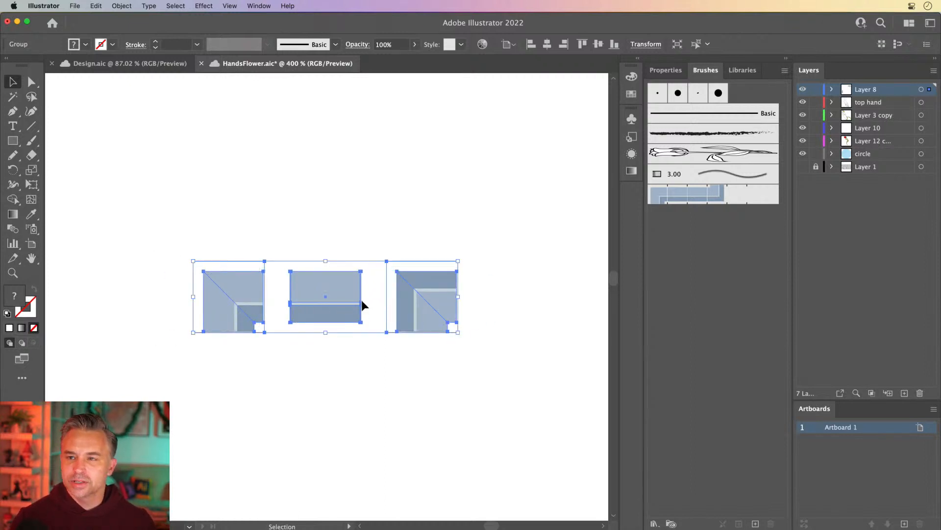
{"action": "key", "text": "super+minus"}
{"action": "key", "text": "super+minus"}
{"action": "key", "text": "super+minus"}
{"action": "key", "text": "super+minus"}
{"action": "key", "text": "super+minus"}
{"action": "key", "text": "super+minus"}
{"action": "key", "text": "super+minus"}
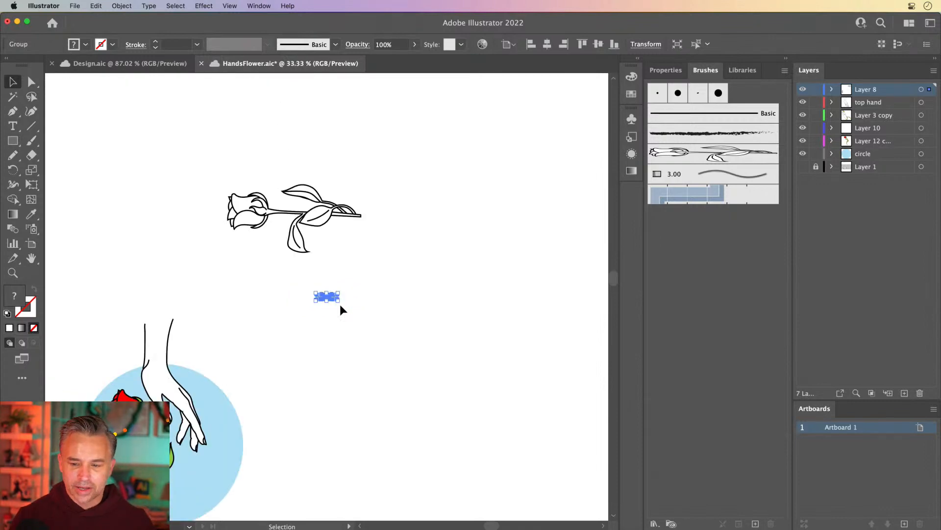
{"action": "key", "text": "Delete"}
{"action": "left_click_drag", "start_coordinate": [228, 172], "coordinate": [357, 263]}
{"action": "key", "text": "Delete"}
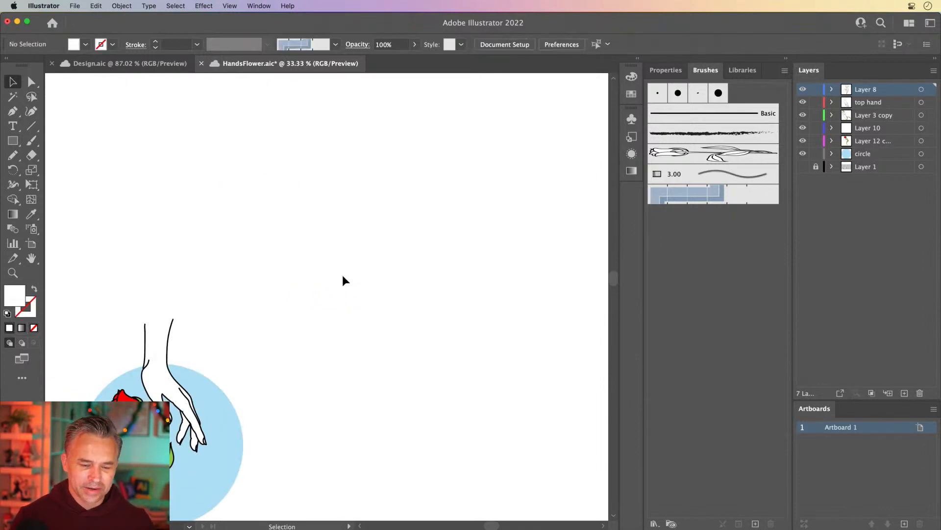
Step: Delete the original rose drawing and remove its layer, Layer 8
{"action": "scroll", "coordinate": [294, 255], "scroll_direction": "left", "scroll_amount": 5}
{"action": "scroll", "coordinate": [294, 254], "scroll_direction": "down", "scroll_amount": 4}
{"action": "left_click_drag", "start_coordinate": [137, 203], "coordinate": [263, 414]}
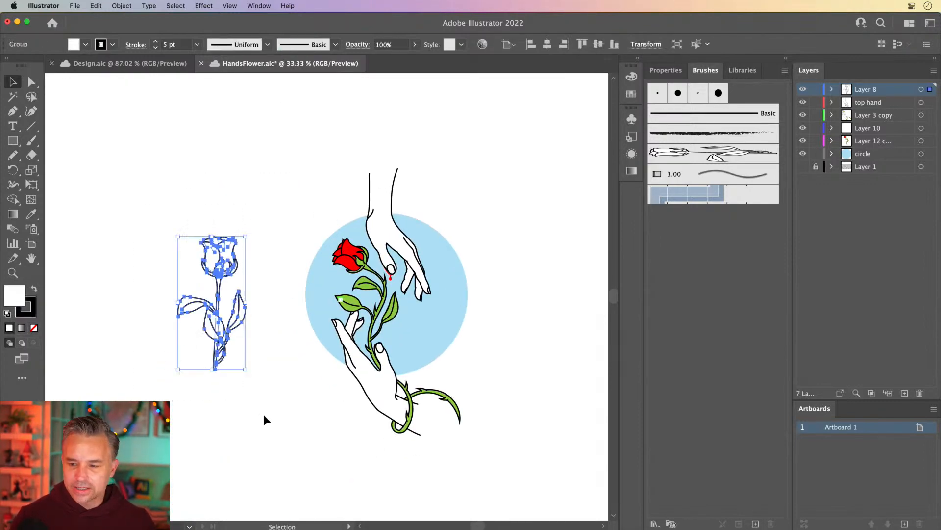
{"action": "key", "text": "Delete"}
{"action": "left_click", "coordinate": [920, 393]}
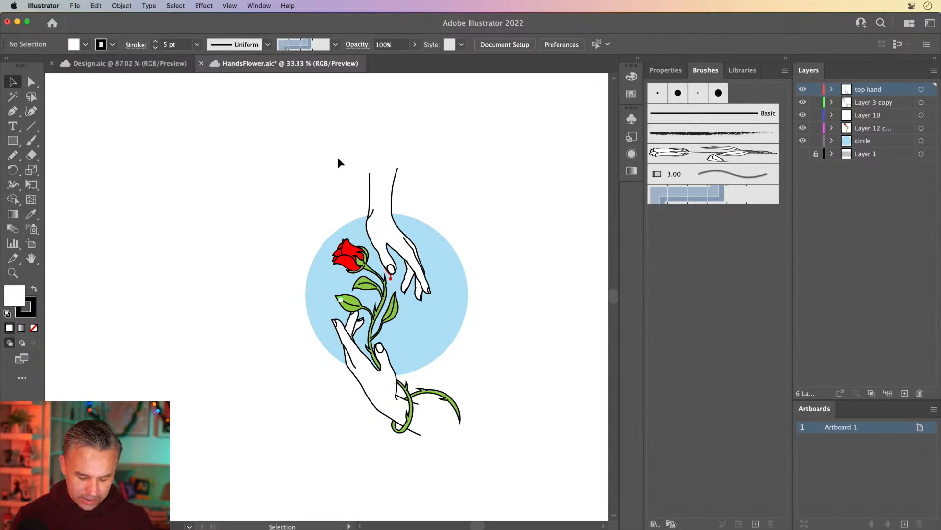
Step: Set the rose art brush's colorization method to Hue Shift and fit the artboard in the window
{"action": "key", "text": "shift+super+h"}
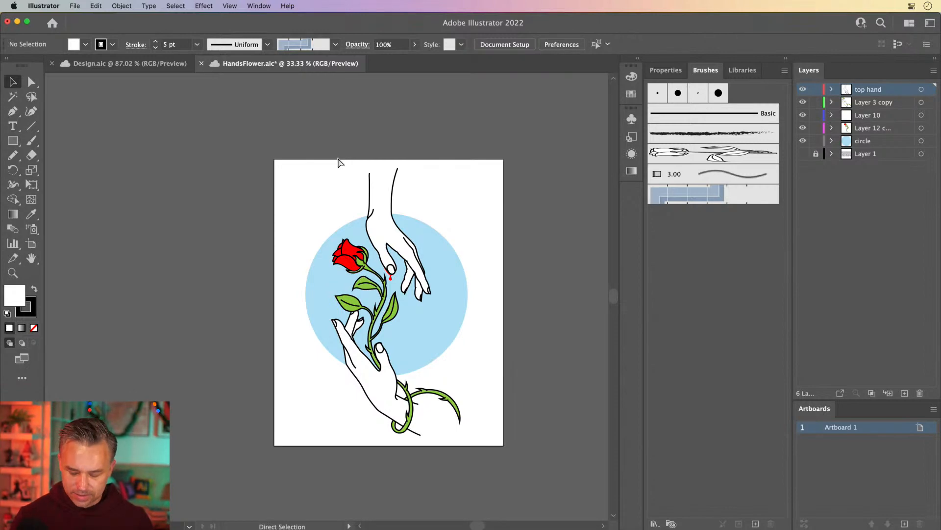
{"action": "scroll", "coordinate": [338, 157], "scroll_direction": "up", "scroll_amount": 3}
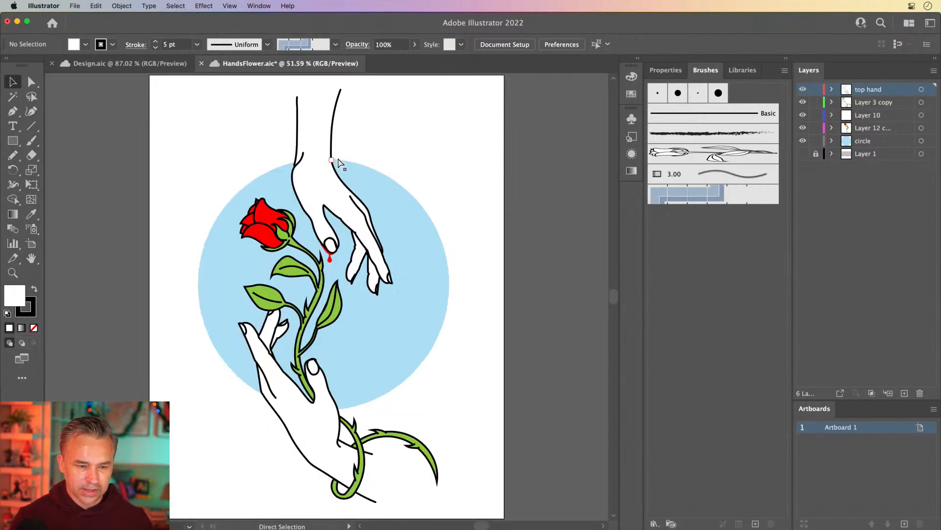
{"action": "left_click", "coordinate": [30, 243]}
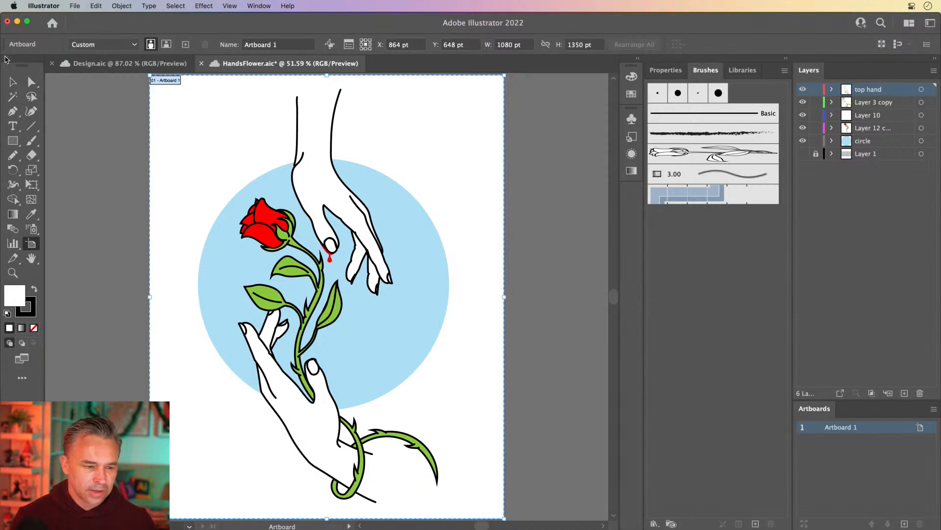
{"action": "left_click", "coordinate": [13, 82]}
{"action": "double_click", "coordinate": [697, 155]}
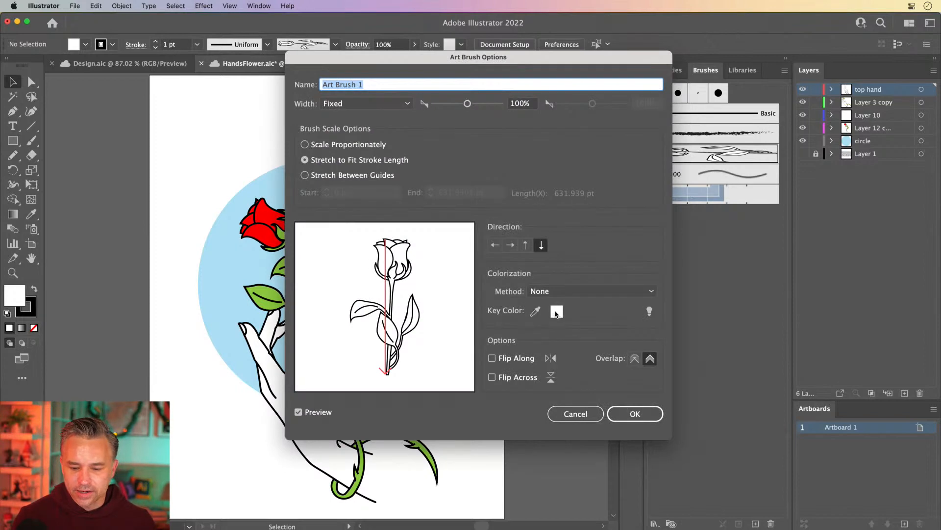
{"action": "left_click", "coordinate": [559, 291]}
{"action": "left_click", "coordinate": [564, 343]}
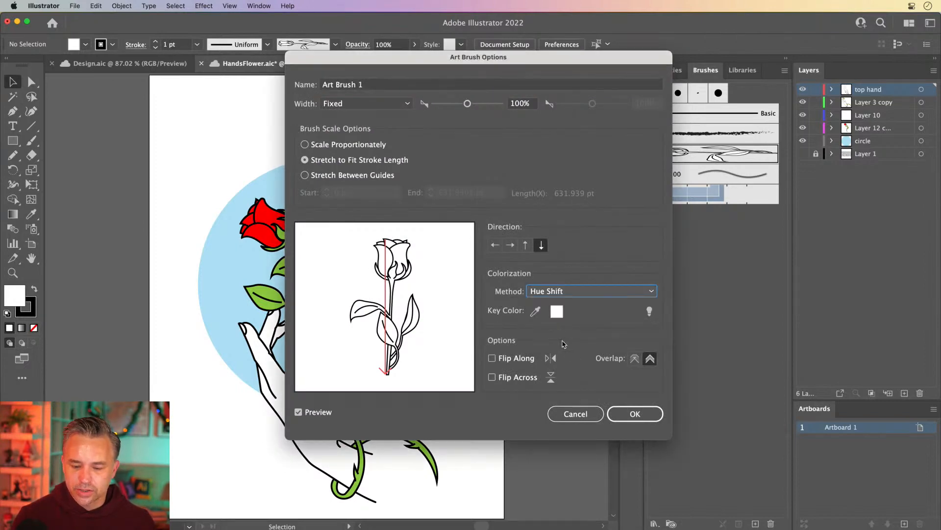
{"action": "left_click", "coordinate": [635, 413]}
{"action": "key", "text": "super+0"}
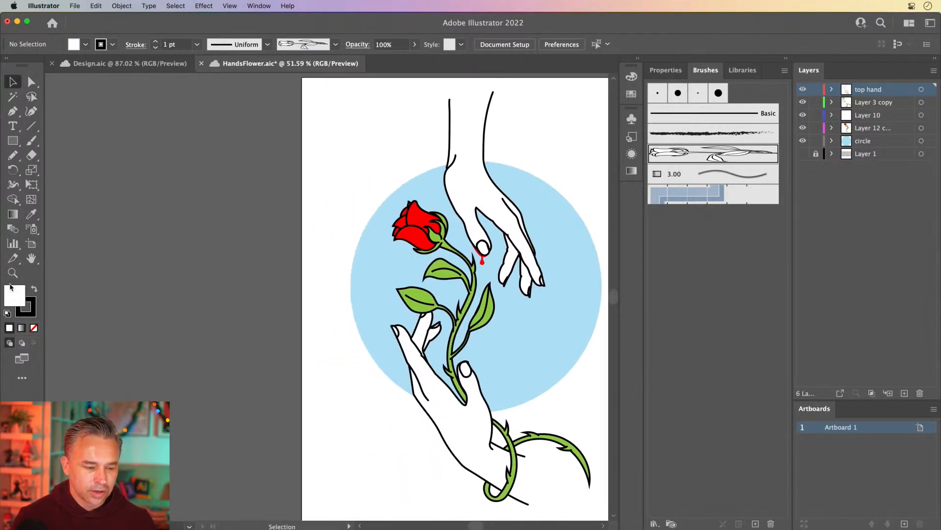
Step: Set the stroke color to green 00E306 and draw a rose stroke with the Pencil tool beside the artboard
{"action": "double_click", "coordinate": [30, 302]}
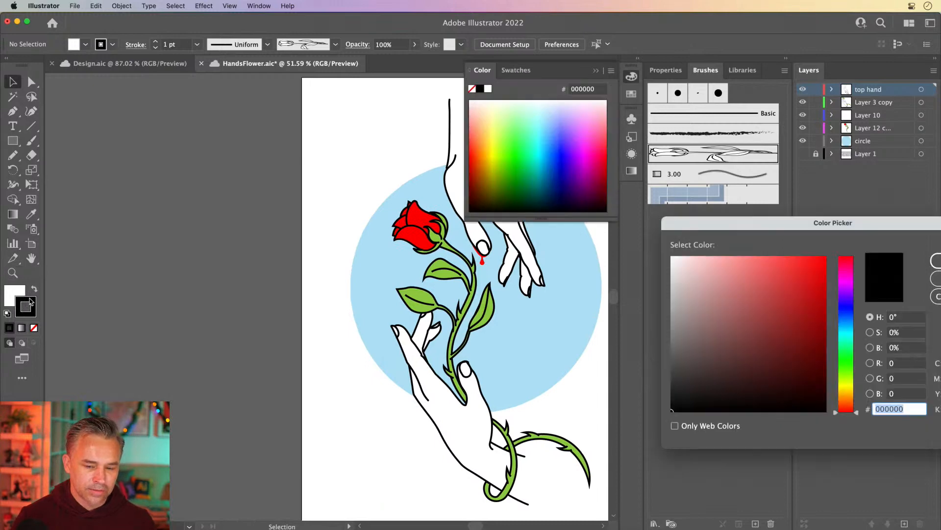
{"action": "key", "text": "Escape"}
{"action": "left_click", "coordinate": [516, 152]}
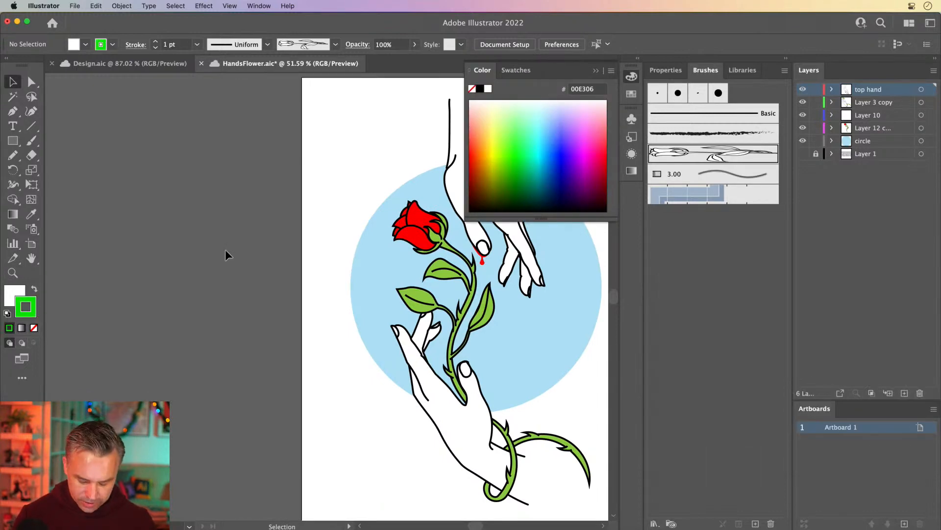
{"action": "key", "text": "b"}
{"action": "key", "text": "n"}
{"action": "mouse_move", "coordinate": [185, 358]}
{"action": "left_mouse_down"}
{"action": "mouse_move", "coordinate": [254, 315]}
{"action": "mouse_move", "coordinate": [181, 104]}
{"action": "left_mouse_up"}
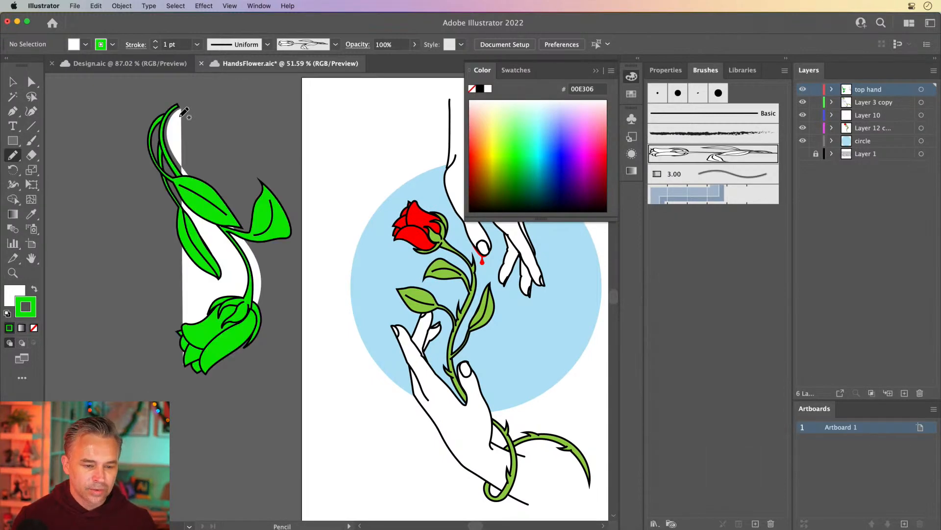
Step: Set the fill to none and draw three more green rose strokes with the Pencil tool
{"action": "left_click", "coordinate": [11, 293]}
{"action": "left_click", "coordinate": [34, 328]}
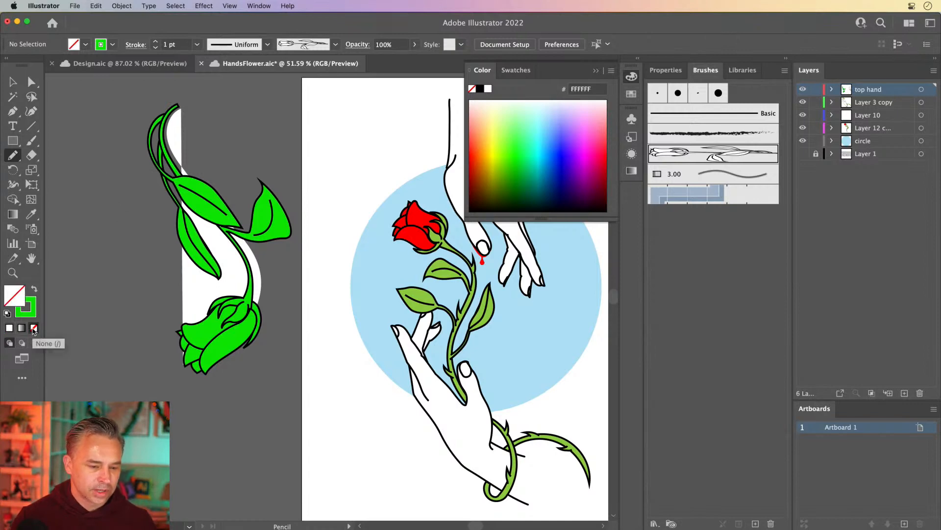
{"action": "left_click_drag", "start_coordinate": [111, 368], "coordinate": [74, 181]}
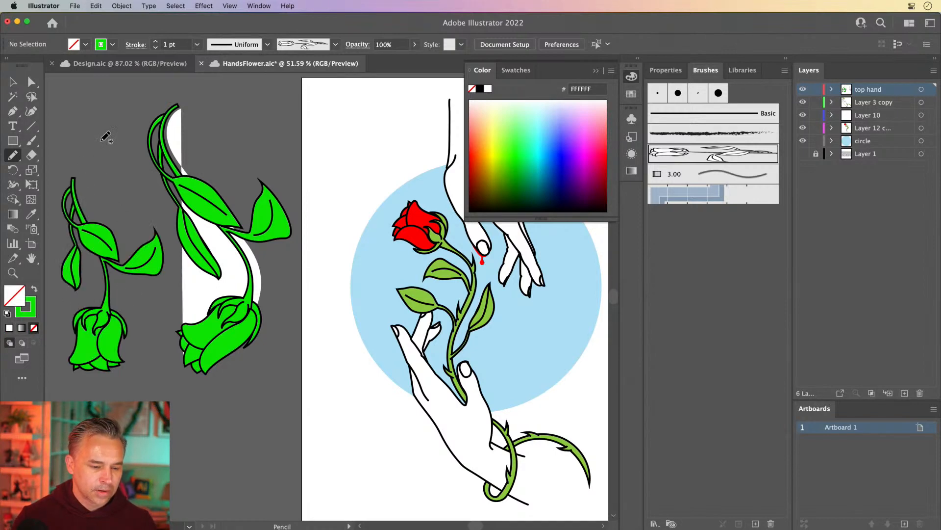
{"action": "mouse_move", "coordinate": [107, 153]}
{"action": "left_mouse_down"}
{"action": "mouse_move", "coordinate": [190, 170]}
{"action": "mouse_move", "coordinate": [232, 193]}
{"action": "mouse_move", "coordinate": [134, 377]}
{"action": "mouse_move", "coordinate": [132, 405]}
{"action": "left_mouse_up"}
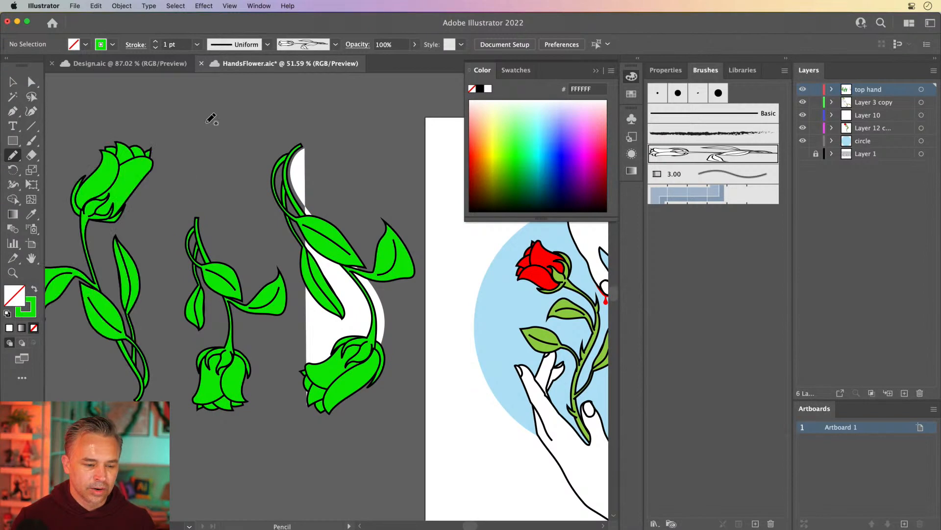
{"action": "mouse_move", "coordinate": [207, 123]}
{"action": "left_mouse_down"}
{"action": "mouse_move", "coordinate": [231, 191]}
{"action": "mouse_move", "coordinate": [248, 260]}
{"action": "left_mouse_up"}
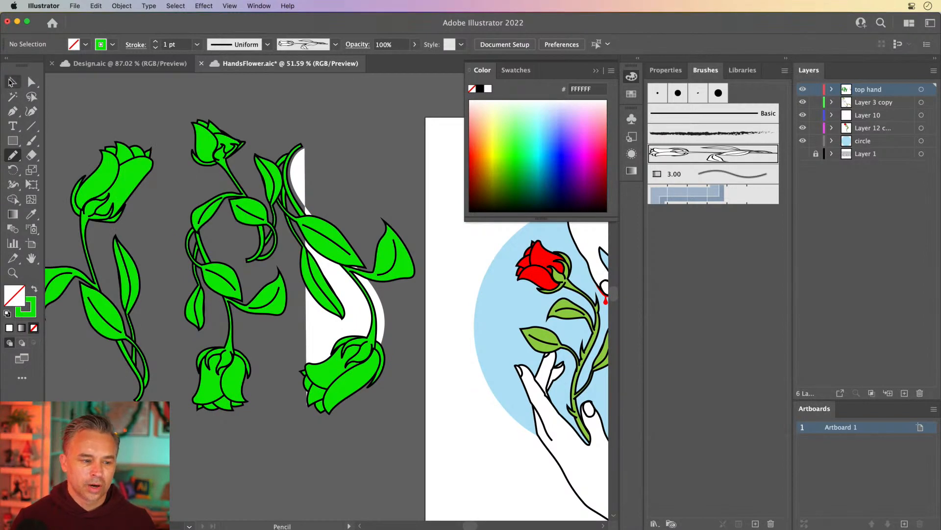
Step: Return to the artboard and delete Layer 1 together with its artwork
{"action": "left_click", "coordinate": [11, 82]}
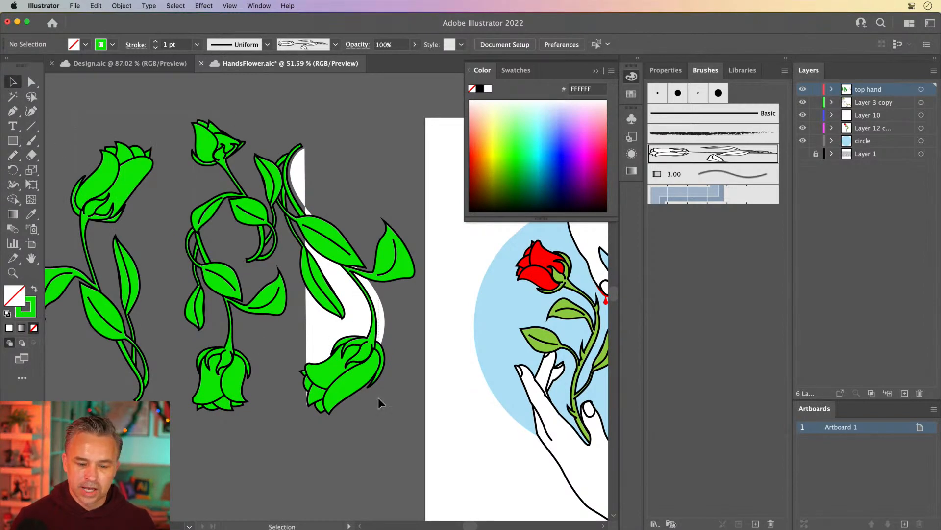
{"action": "left_click_drag", "start_coordinate": [378, 397], "coordinate": [377, 395]}
{"action": "key", "text": "Delete"}
{"action": "left_click_drag", "start_coordinate": [393, 276], "coordinate": [204, 275]}
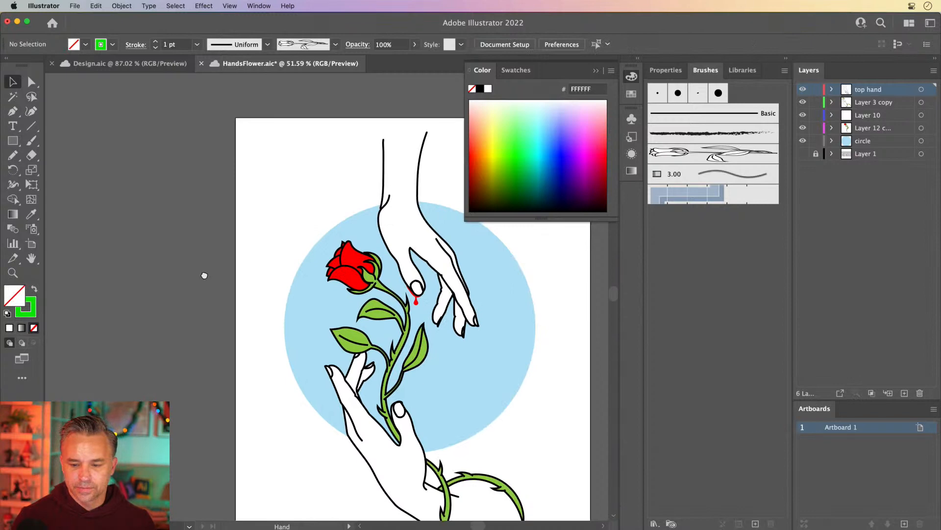
{"action": "left_click", "coordinate": [596, 72]}
{"action": "left_click_drag", "start_coordinate": [252, 211], "coordinate": [201, 177]}
{"action": "left_click", "coordinate": [874, 143]}
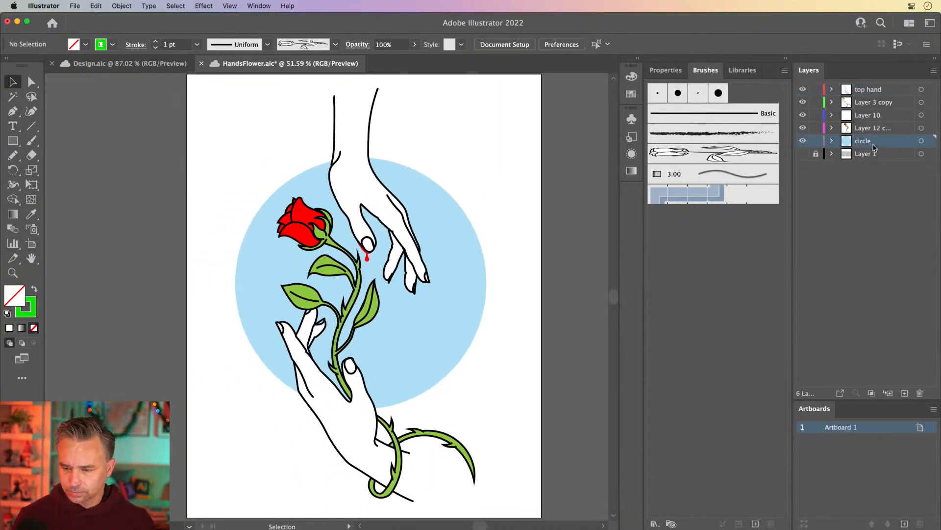
{"action": "left_click", "coordinate": [876, 157]}
{"action": "left_click", "coordinate": [920, 392]}
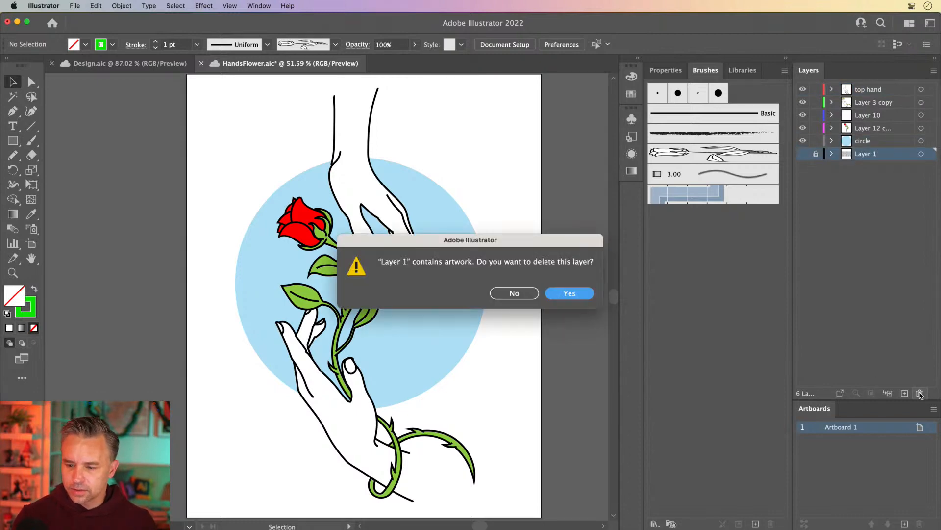
{"action": "key", "text": "Return"}
Step: Hide the top hand and Layer 12 copy layers and make Layer 10 the active layer
{"action": "left_click", "coordinate": [862, 102]}
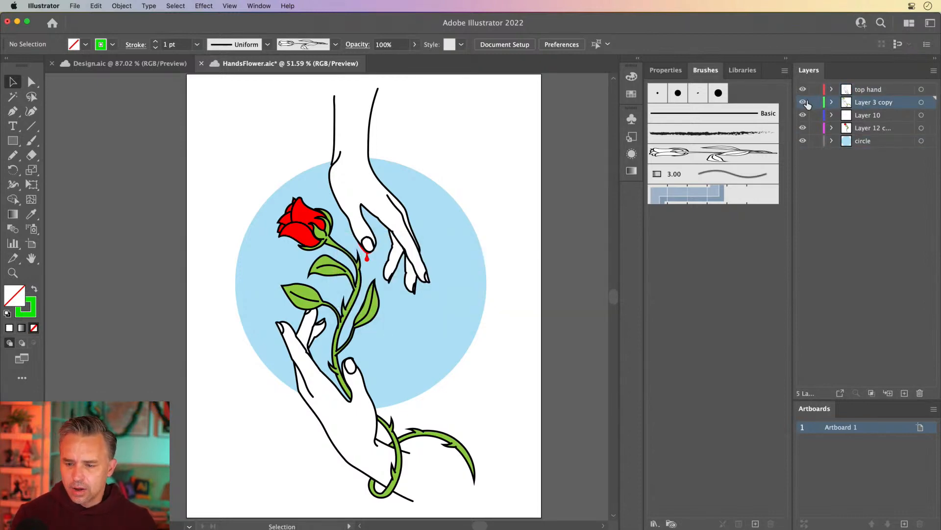
{"action": "left_click", "coordinate": [803, 103]}
{"action": "left_click", "coordinate": [803, 104]}
{"action": "left_click", "coordinate": [803, 103]}
{"action": "left_click", "coordinate": [803, 103]}
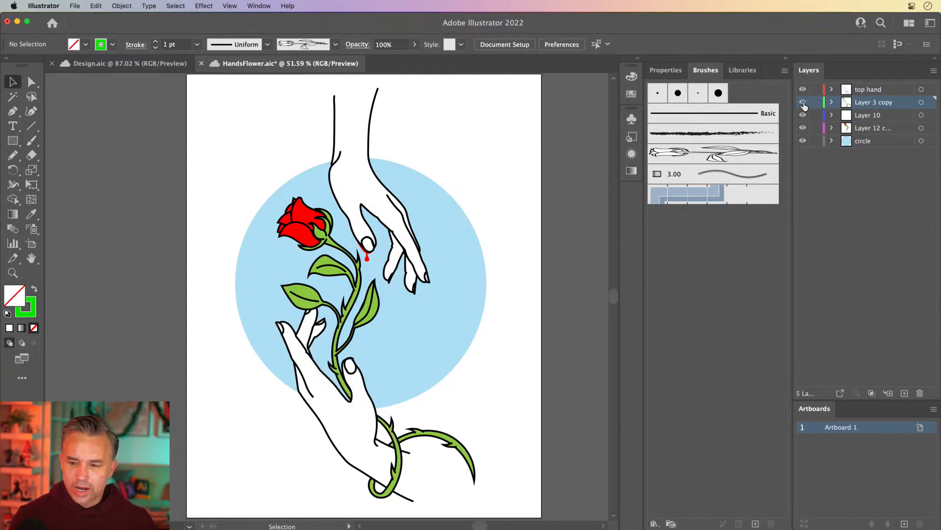
{"action": "left_click", "coordinate": [803, 90]}
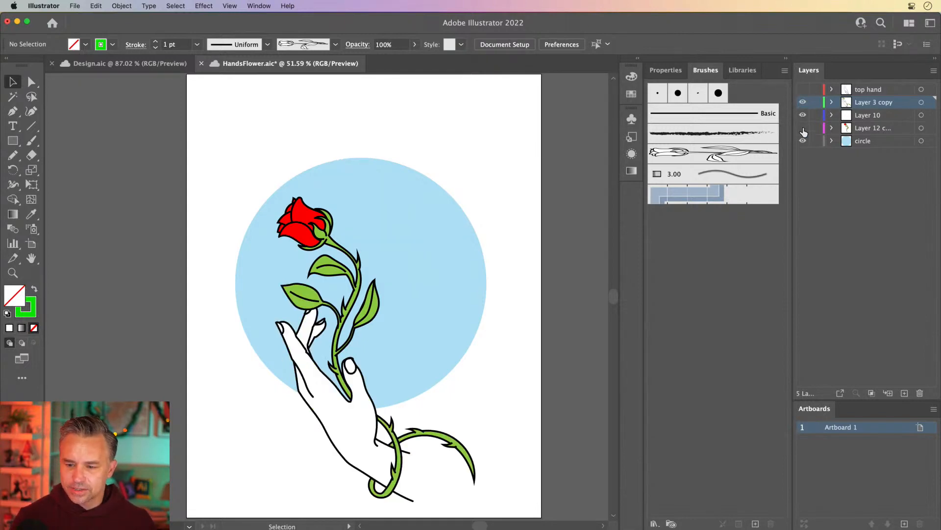
{"action": "left_click", "coordinate": [803, 124]}
{"action": "left_click", "coordinate": [803, 116]}
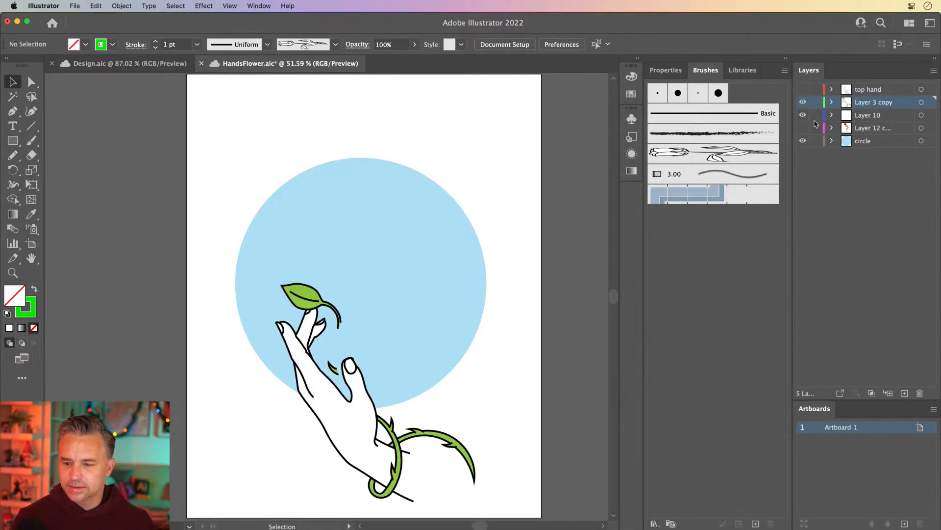
{"action": "left_click", "coordinate": [835, 117]}
Step: Lock the circle, Layer 12 copy and top hand layers
{"action": "left_click", "coordinate": [816, 141]}
{"action": "left_click", "coordinate": [816, 128]}
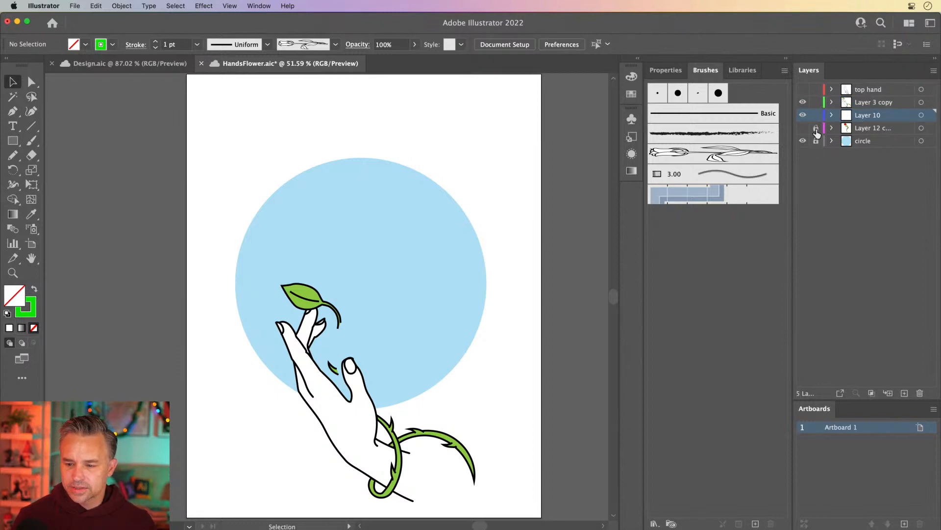
{"action": "left_click", "coordinate": [816, 89]}
Step: Zoom into the lower hand and nudge the leaf it holds slightly upward
{"action": "key", "text": "super+a"}
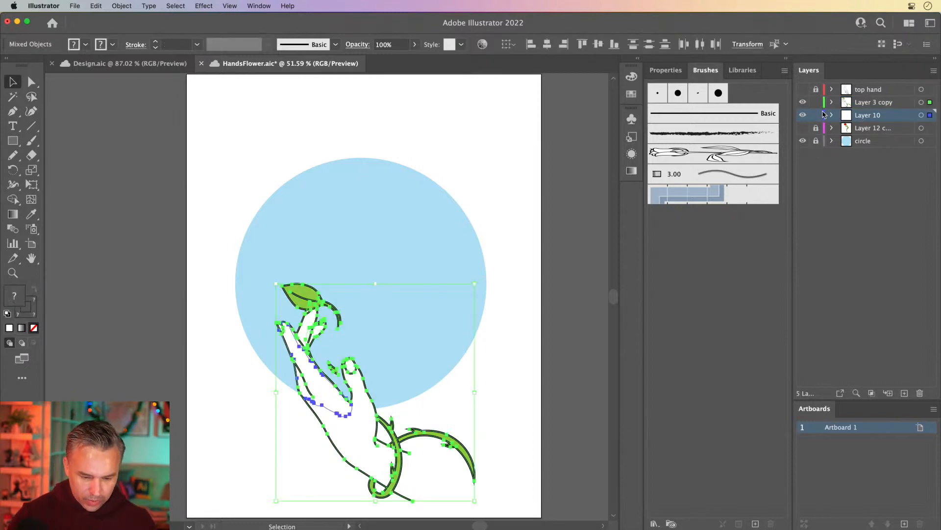
{"action": "left_click", "coordinate": [169, 185]}
{"action": "key", "text": "super+equal"}
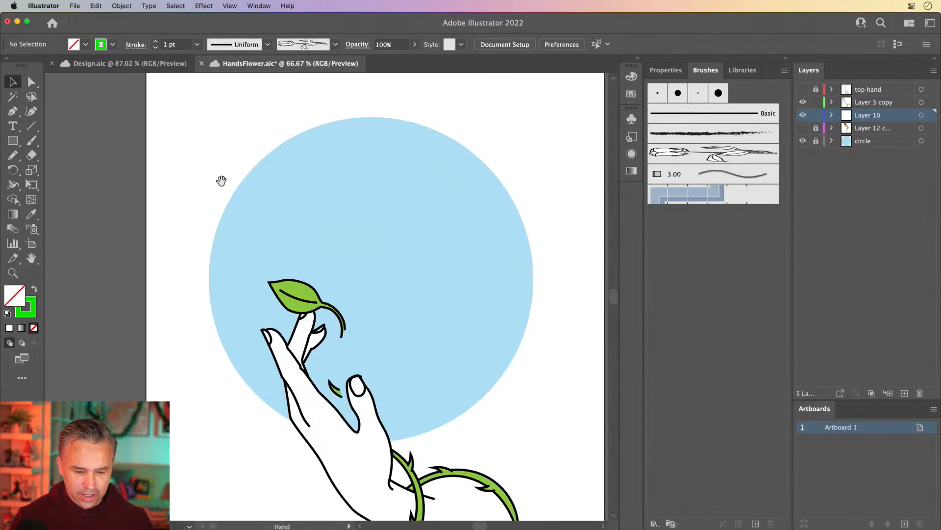
{"action": "left_click_drag", "start_coordinate": [221, 181], "coordinate": [240, 127]}
{"action": "left_click", "coordinate": [310, 223]}
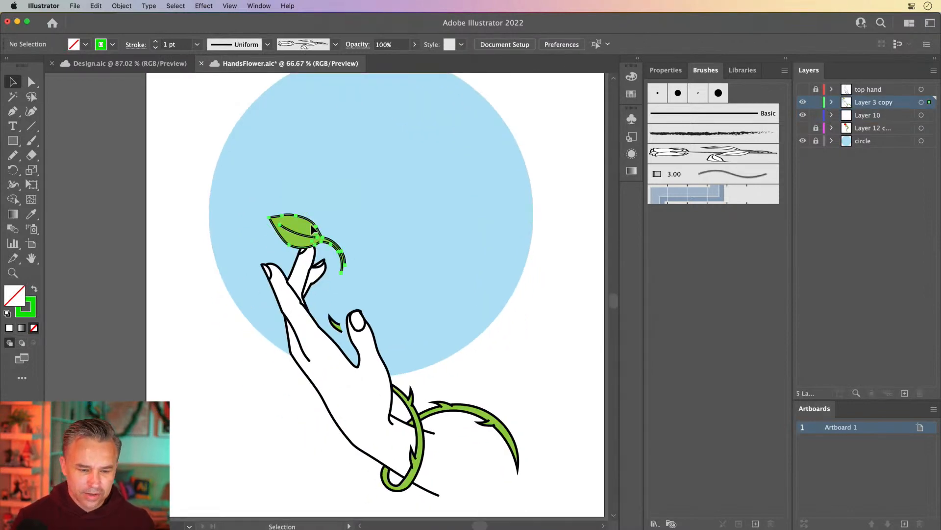
{"action": "left_click_drag", "start_coordinate": [301, 230], "coordinate": [301, 214]}
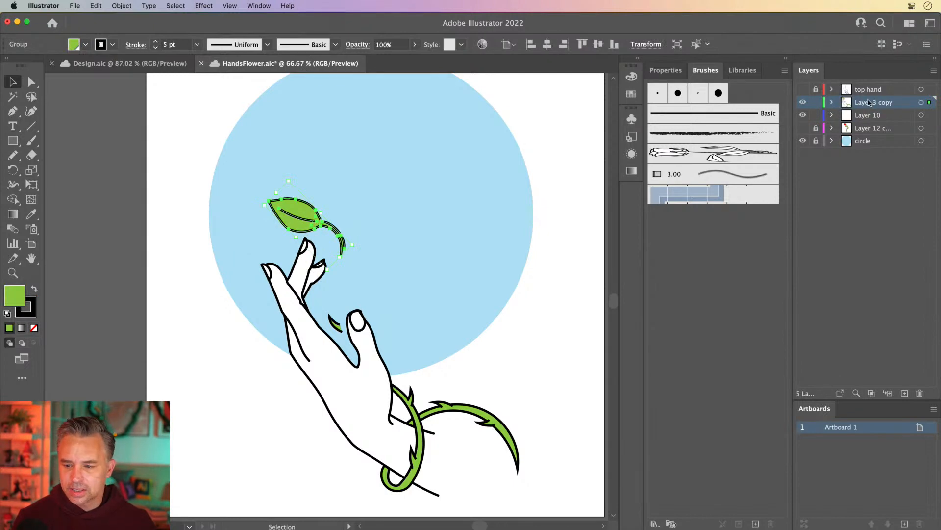
Step: Show Layer 12 copy, delete the leaf on the lower hand, and undo the deletion
{"action": "left_click", "coordinate": [803, 127]}
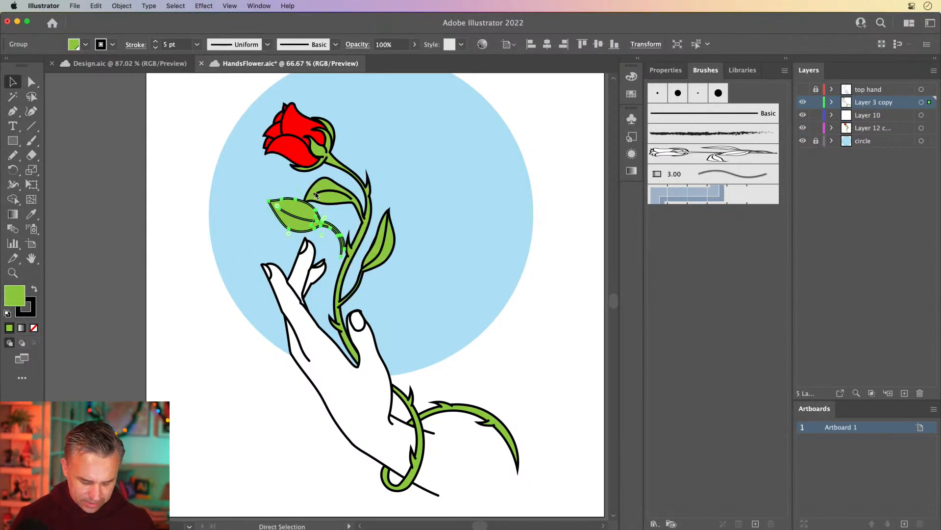
{"action": "key", "text": "Delete"}
{"action": "left_click", "coordinate": [351, 249]}
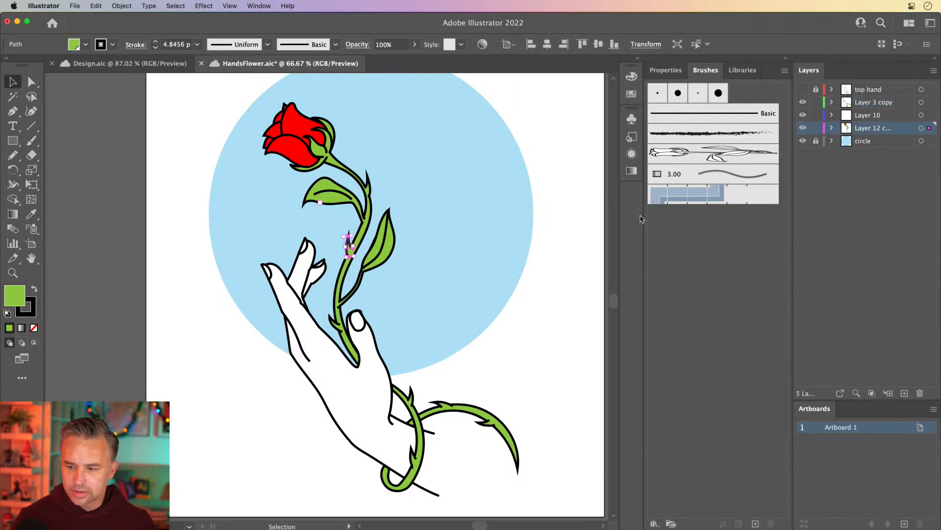
{"action": "key", "text": "super+z"}
Step: Hide Layer 12 copy and move the visible hand artwork into Layer 10 by cutting and pasting in front
{"action": "left_click_drag", "start_coordinate": [346, 300], "coordinate": [300, 246]}
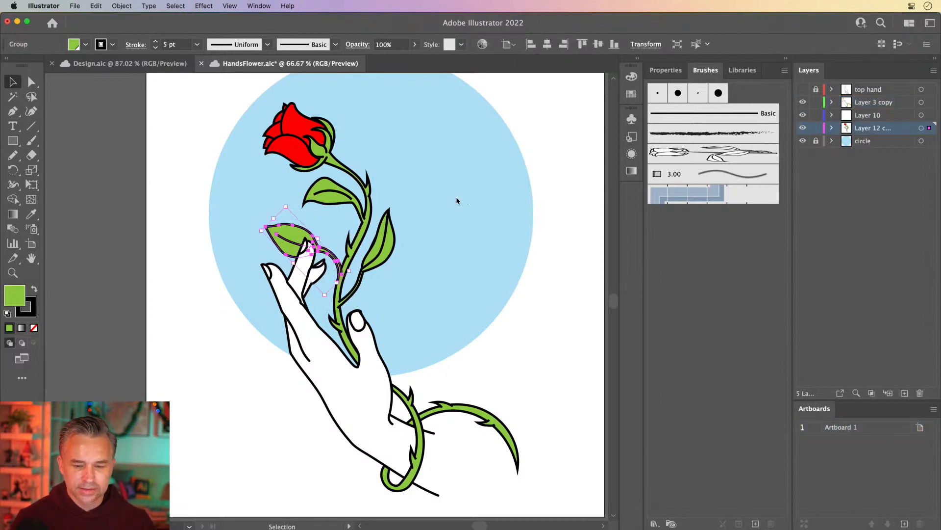
{"action": "left_click", "coordinate": [802, 115]}
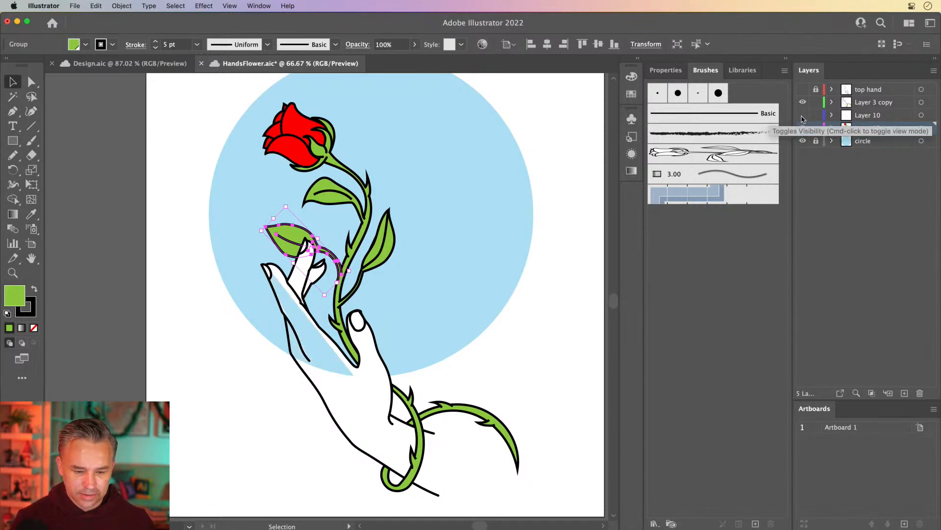
{"action": "left_click", "coordinate": [803, 117]}
{"action": "left_click", "coordinate": [803, 128]}
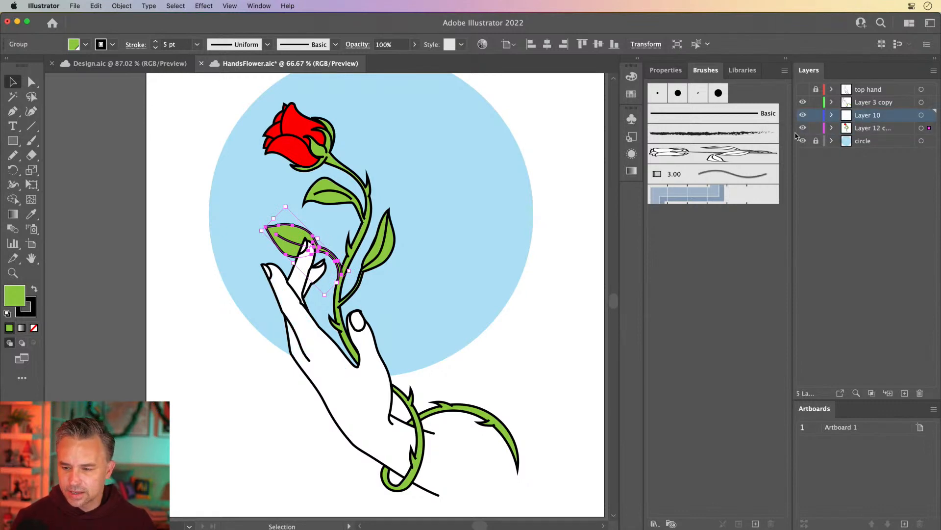
{"action": "left_click", "coordinate": [802, 103]}
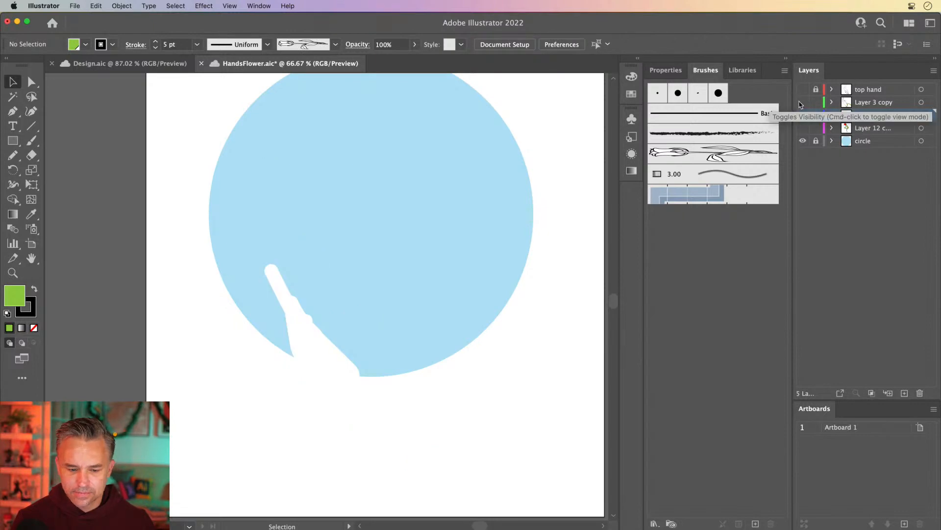
{"action": "left_click", "coordinate": [802, 102]}
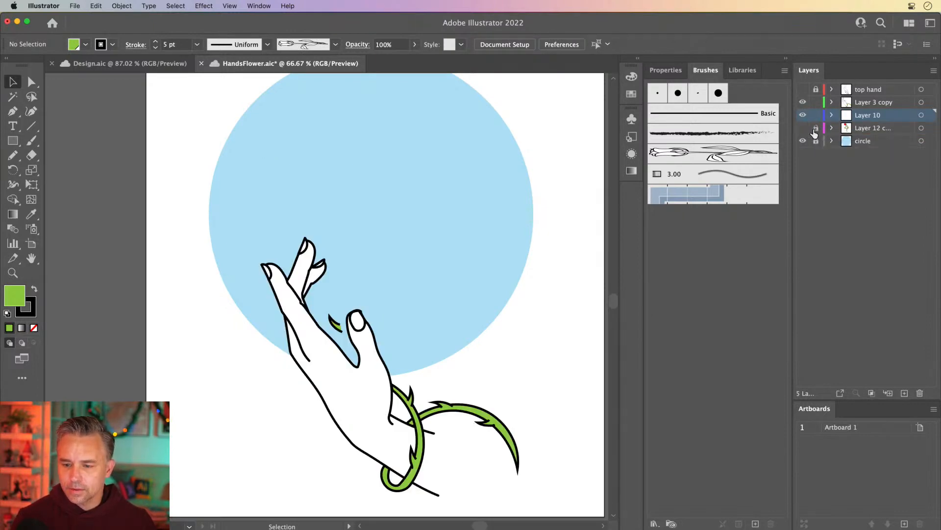
{"action": "key", "text": "super+a"}
{"action": "key", "text": "super+x"}
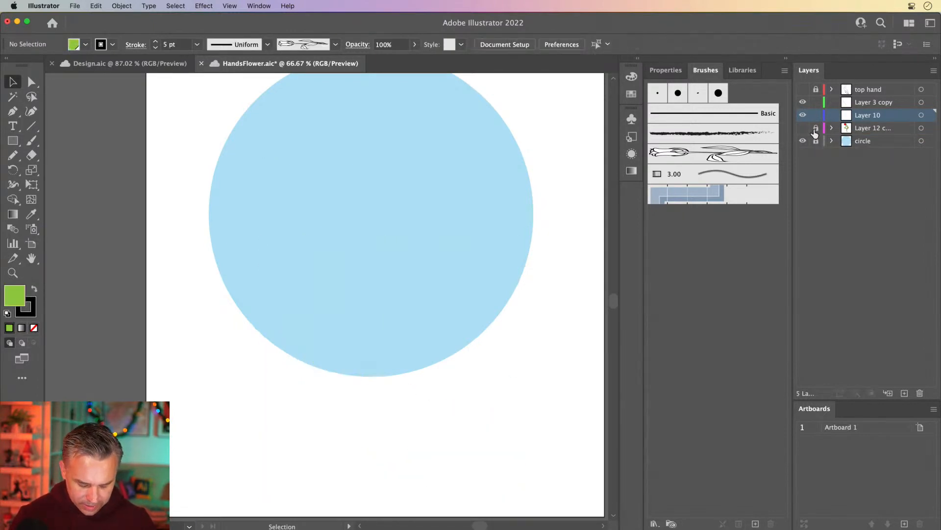
{"action": "key", "text": "super+f"}
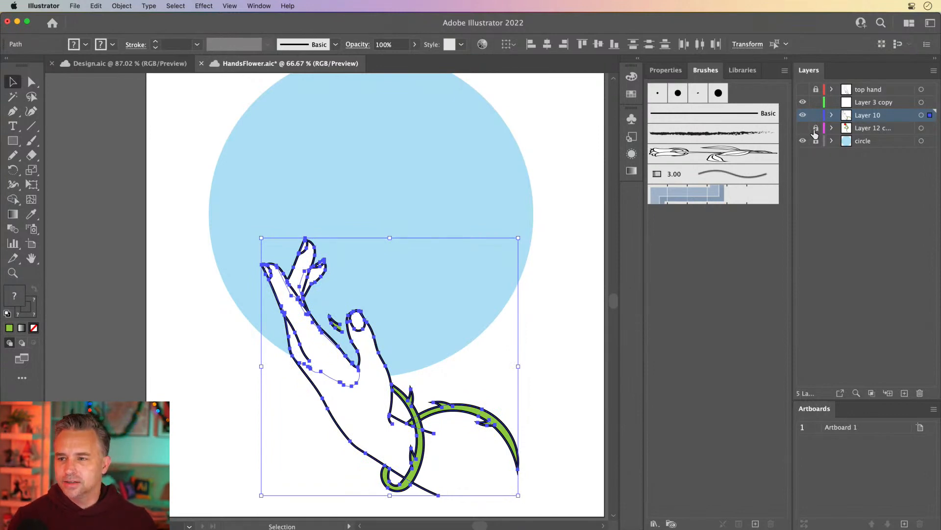
Step: Delete the stray leaf fragment between the lower hand's fingers
{"action": "left_click", "coordinate": [198, 156]}
{"action": "left_click", "coordinate": [333, 324]}
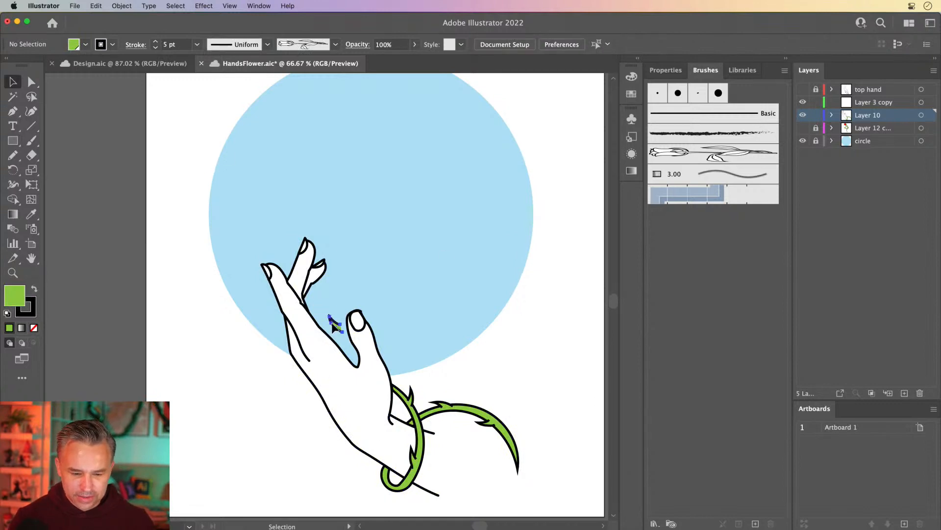
{"action": "key", "text": "Delete"}
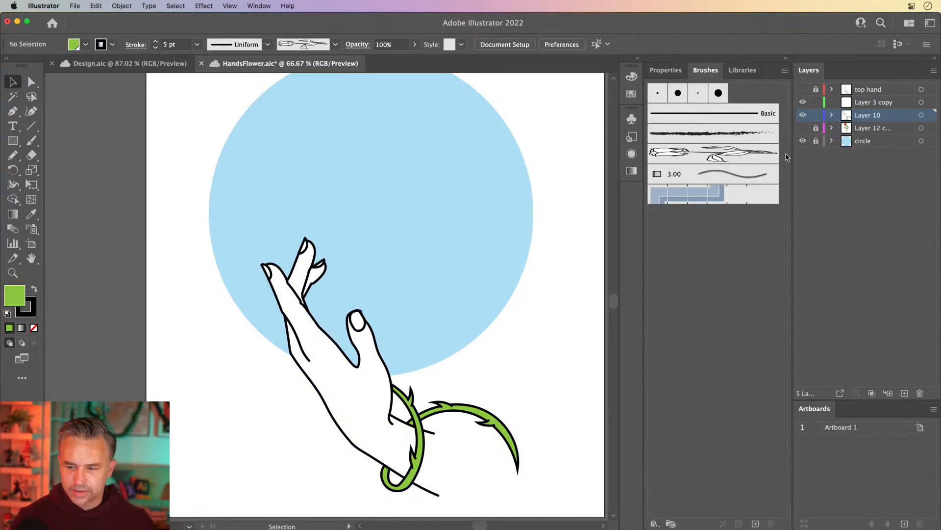
Step: Show and select Layer 12 copy, then paste the cut artwork in front on that layer
{"action": "left_click", "coordinate": [803, 127]}
{"action": "left_click", "coordinate": [859, 129]}
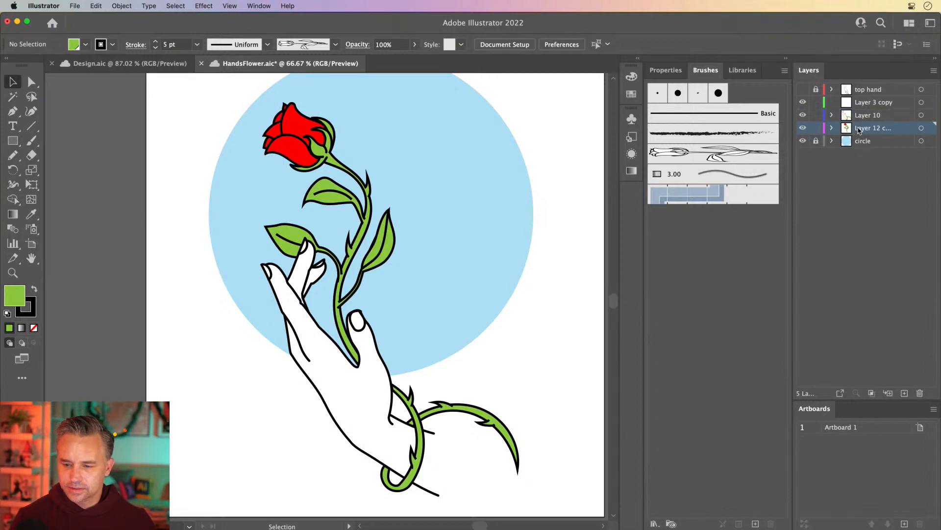
{"action": "key", "text": "super+f"}
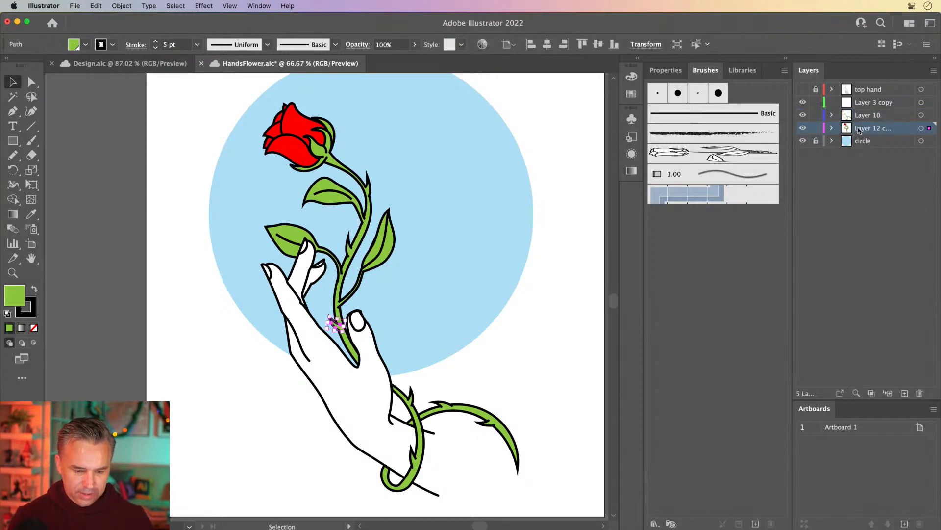
{"action": "left_click", "coordinate": [249, 360]}
{"action": "scroll", "coordinate": [248, 358], "scroll_direction": "up", "scroll_amount": 1}
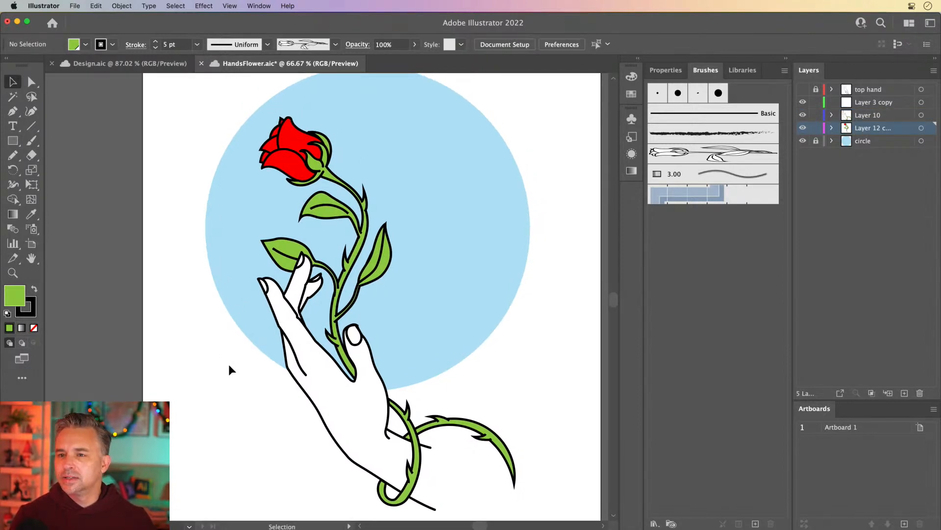
Step: Zoom to actual size and toggle Layer 10 and Layer 12 copy visibility to compare the hand with and without the rose
{"action": "key", "text": "super+1"}
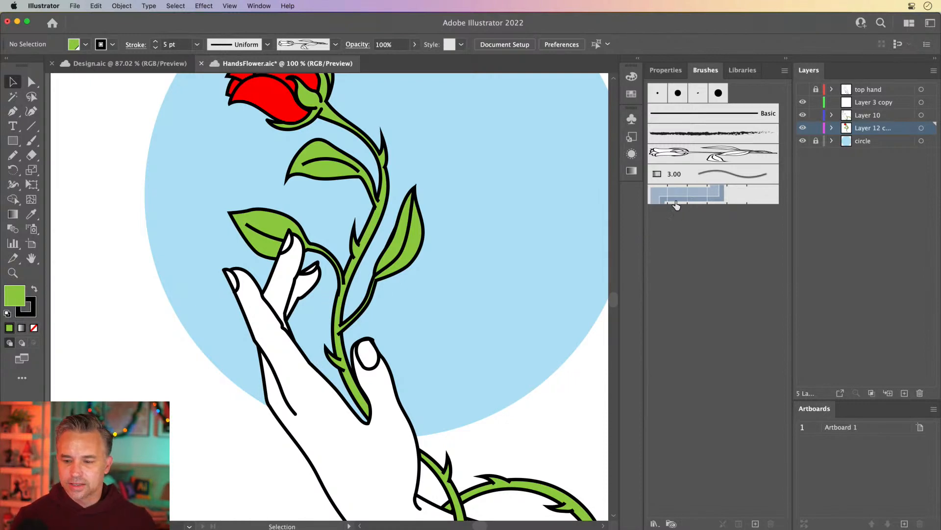
{"action": "left_click_drag", "start_coordinate": [290, 131], "coordinate": [257, 211]}
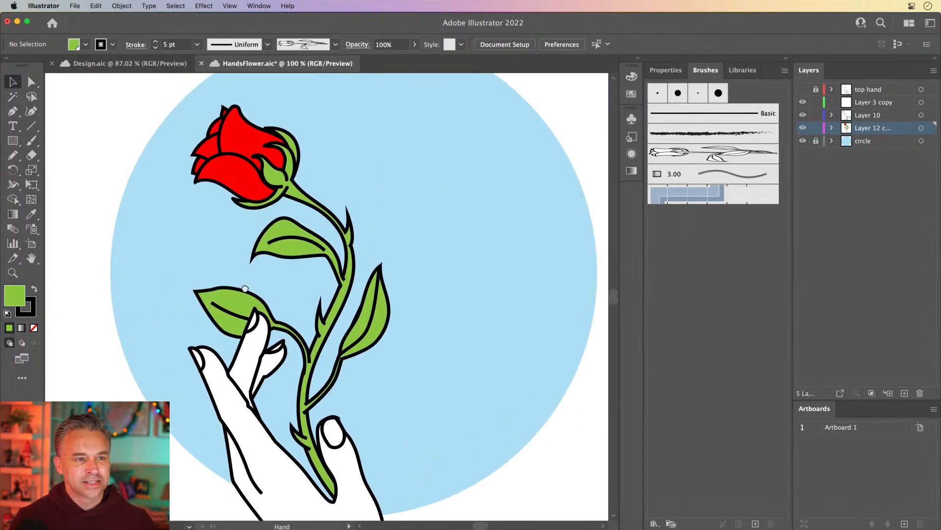
{"action": "left_click_drag", "start_coordinate": [245, 288], "coordinate": [274, 272]}
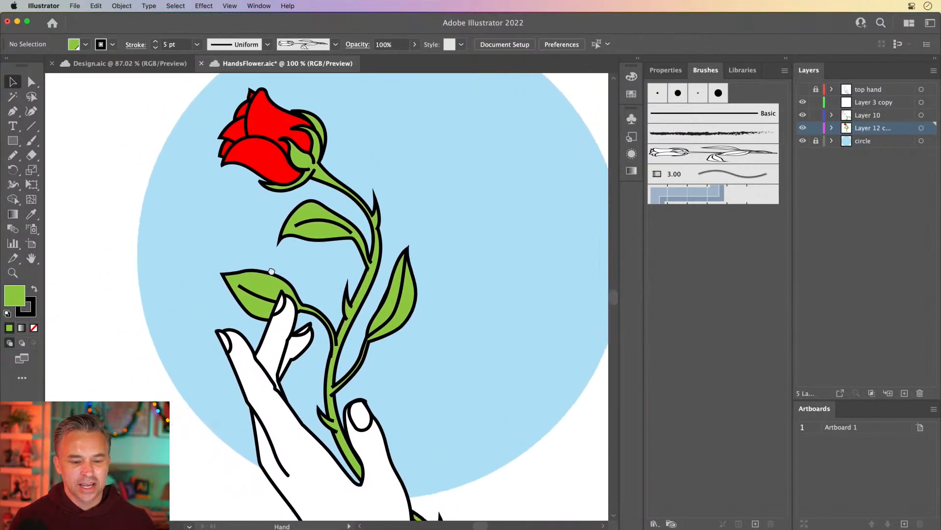
{"action": "left_click", "coordinate": [803, 115]}
{"action": "left_click", "coordinate": [803, 114]}
{"action": "left_click_drag", "start_coordinate": [228, 311], "coordinate": [212, 328]}
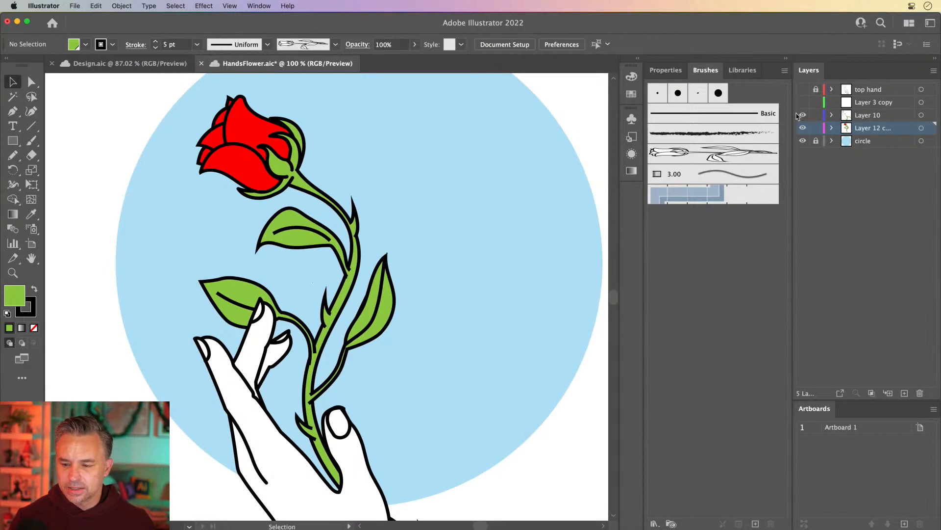
{"action": "left_click", "coordinate": [802, 128]}
{"action": "left_click", "coordinate": [803, 128]}
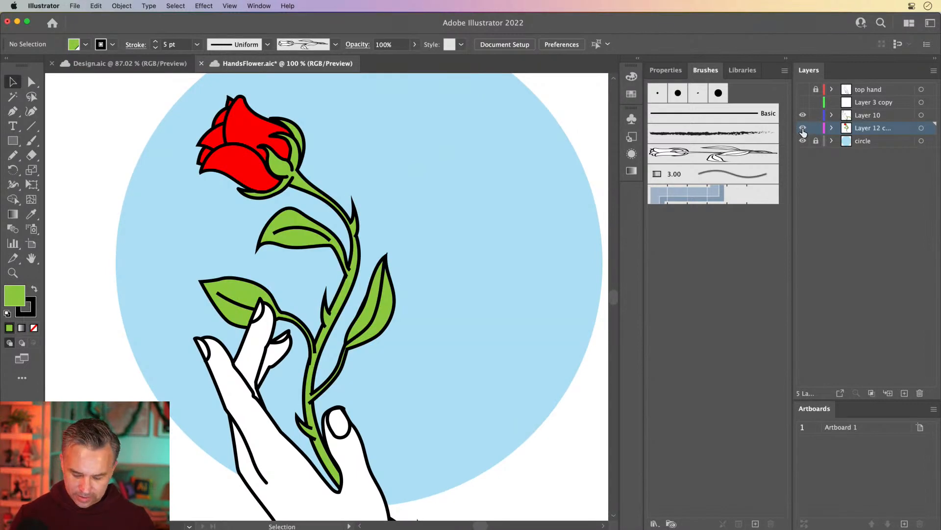
{"action": "key", "text": "super+minus"}
{"action": "key", "text": "super+minus"}
{"action": "left_click", "coordinate": [803, 129]}
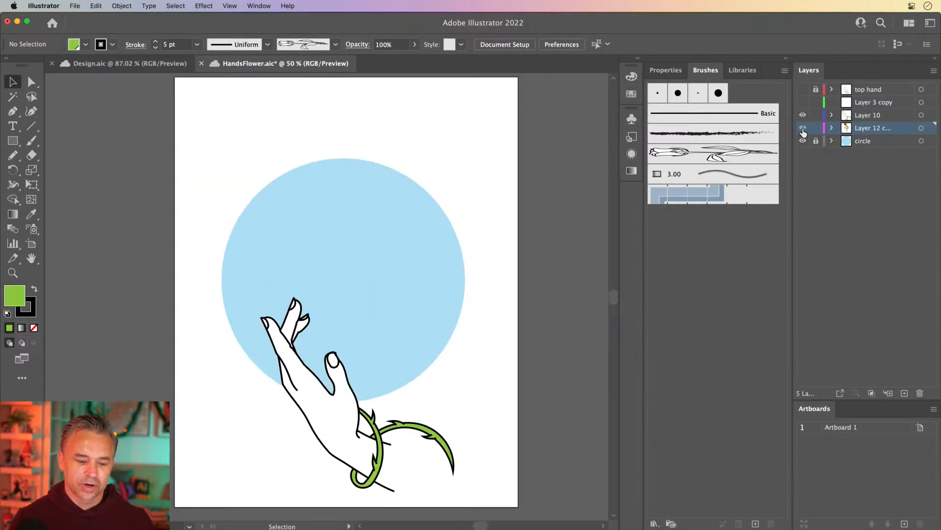
{"action": "left_click", "coordinate": [803, 128]}
{"action": "left_click", "coordinate": [803, 128]}
{"action": "left_click", "coordinate": [803, 129]}
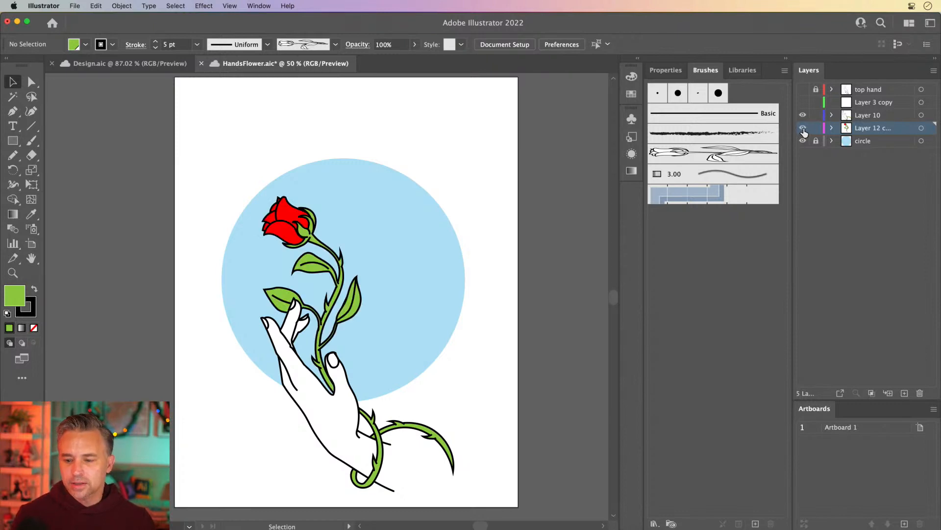
{"action": "left_click", "coordinate": [802, 128]}
{"action": "left_click", "coordinate": [802, 128]}
{"action": "left_click", "coordinate": [802, 128]}
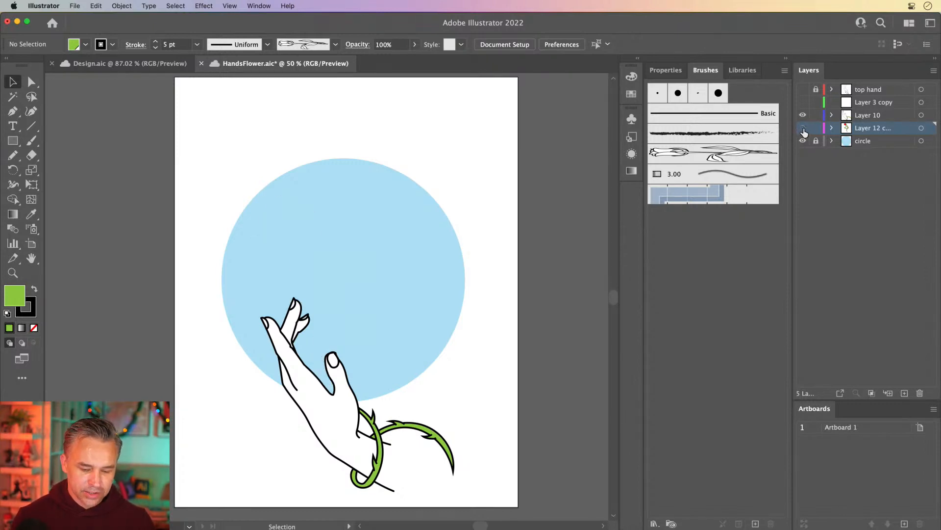
Step: Show Layer 12 copy, then hide Layer 10 and lock Layer 10 and Layer 3 copy
{"action": "left_click", "coordinate": [803, 128]}
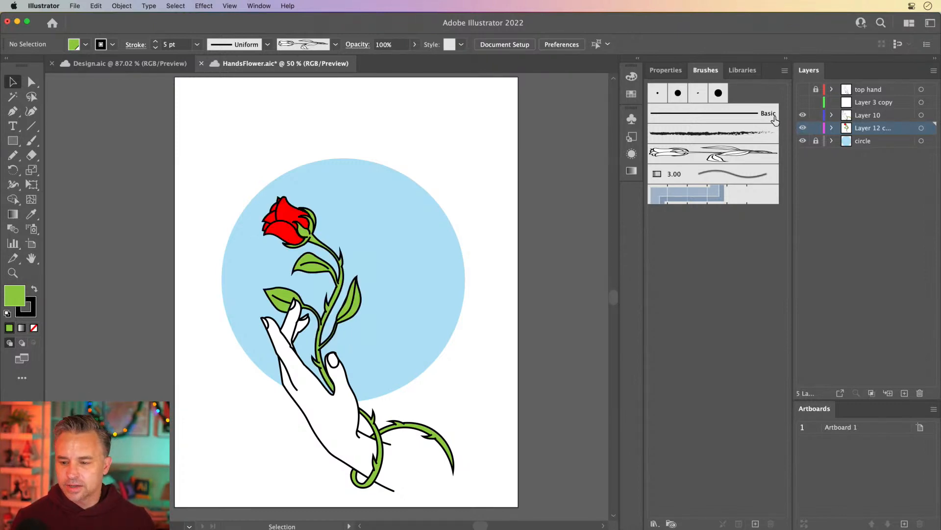
{"action": "left_click", "coordinate": [803, 115]}
{"action": "left_click_drag", "start_coordinate": [816, 114], "coordinate": [816, 102]}
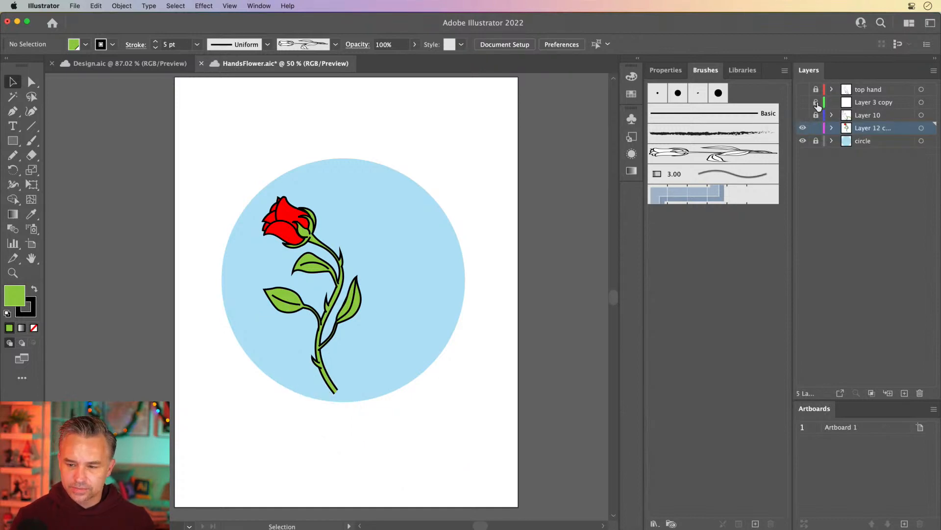
Step: Select all the rose artwork on the layer and group it
{"action": "key", "text": "super+a"}
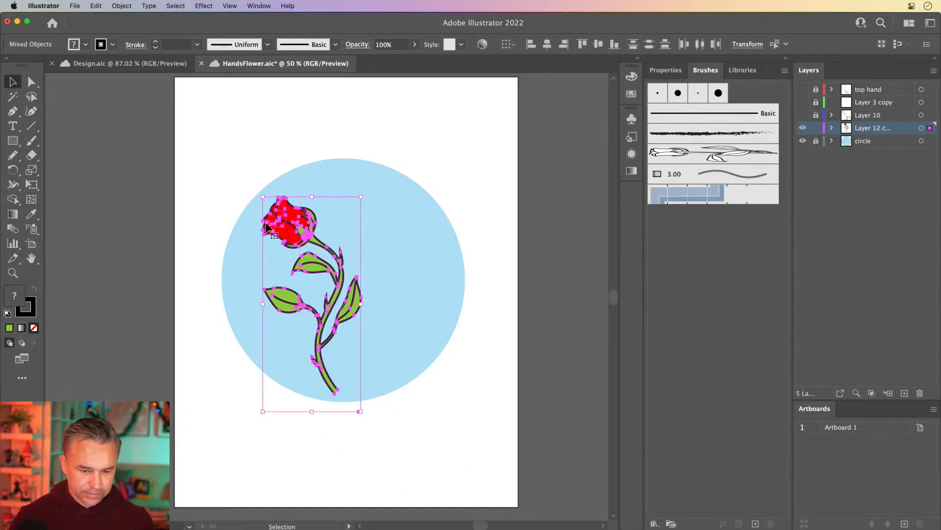
{"action": "right_click", "coordinate": [288, 222]}
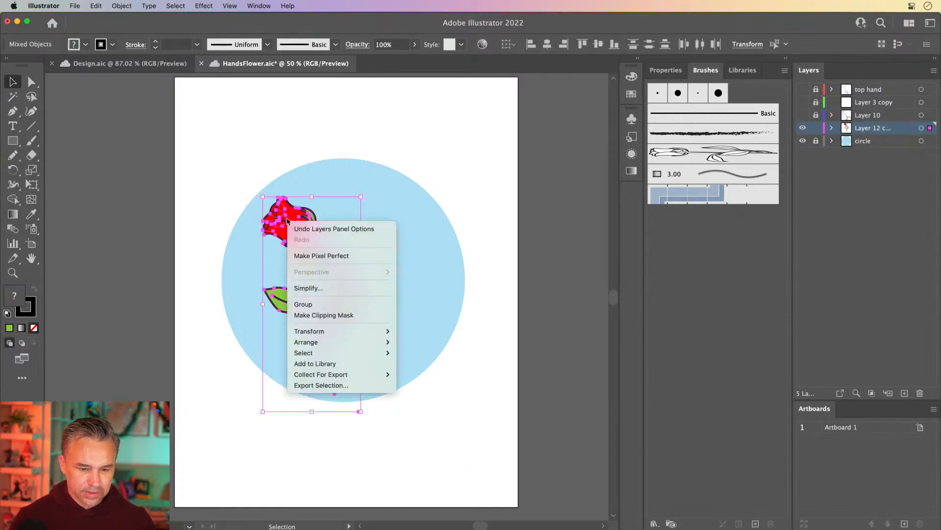
{"action": "left_click", "coordinate": [317, 305]}
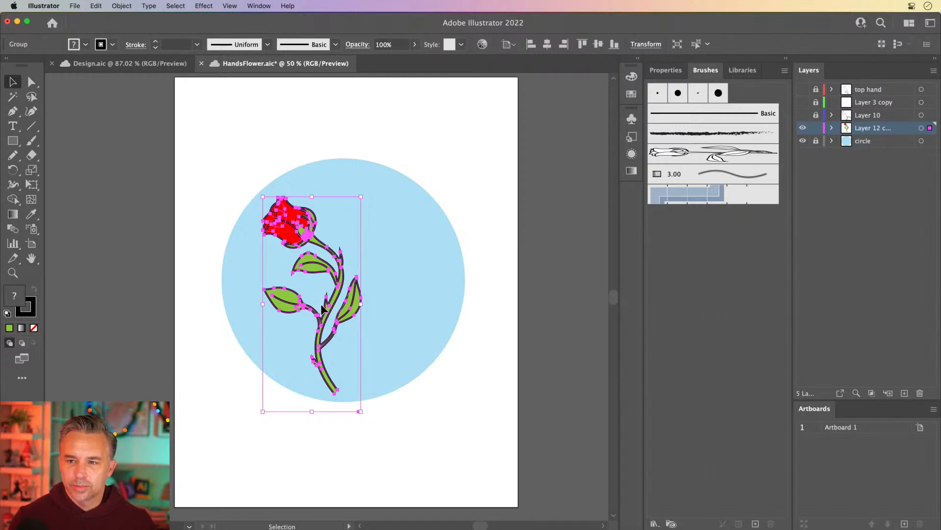
Step: Rename the Layer 12 copy layer as rose
{"action": "key", "text": "super+equal"}
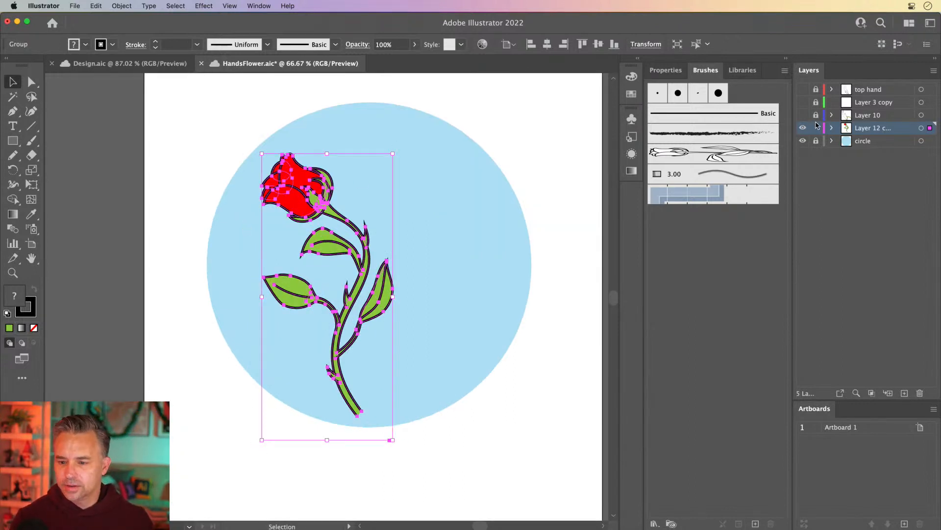
{"action": "double_click", "coordinate": [874, 129]}
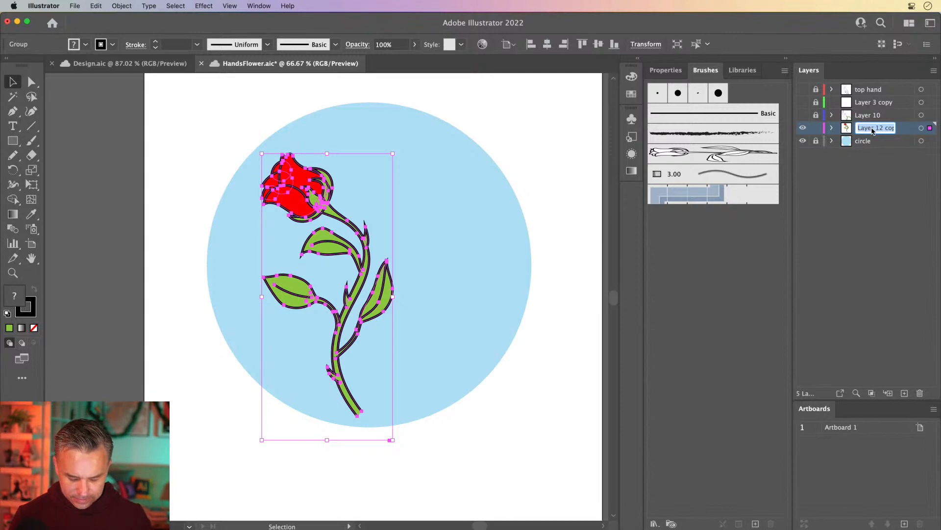
{"action": "type", "text": "rose"}
{"action": "key", "text": "Return"}
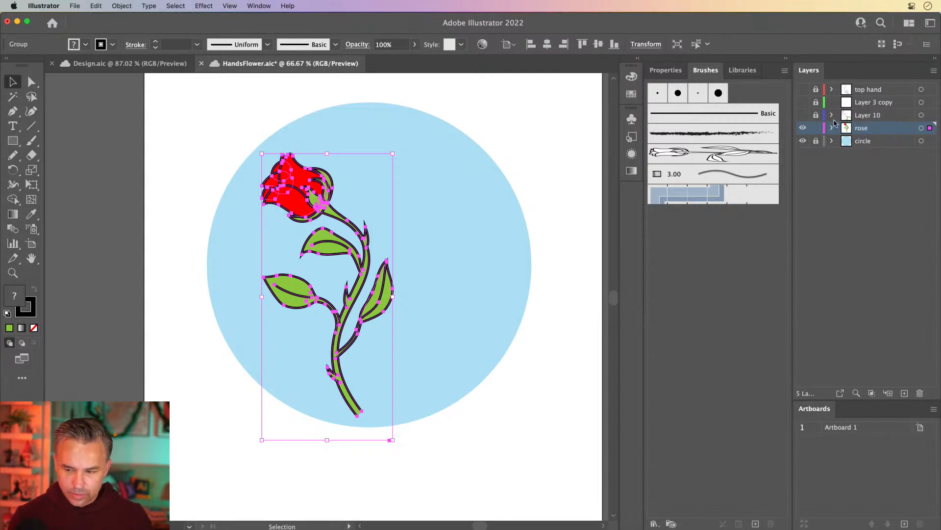
Step: Show Layer 10 and rename it hand
{"action": "left_click", "coordinate": [862, 115]}
{"action": "left_click", "coordinate": [803, 116]}
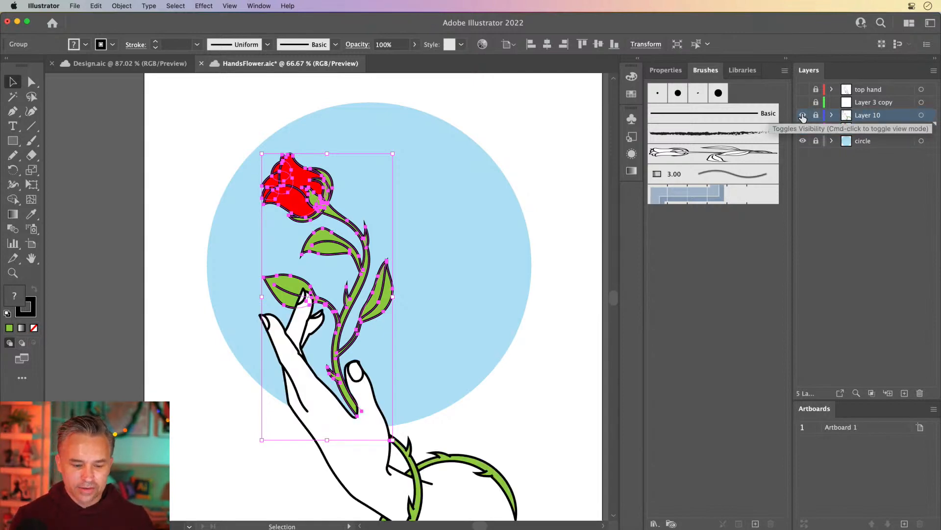
{"action": "double_click", "coordinate": [872, 116]}
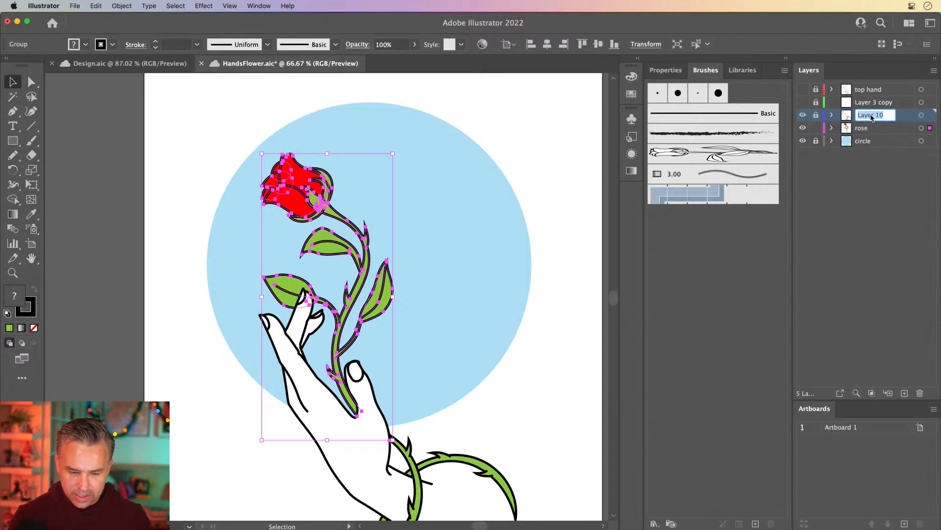
{"action": "type", "text": "hand"}
{"action": "key", "text": "Return"}
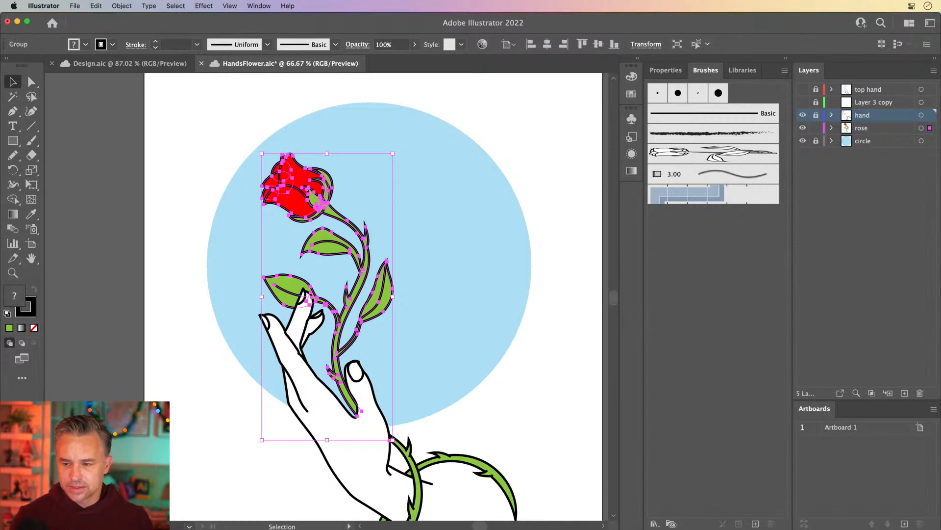
Step: Delete the Layer 3 copy layer
{"action": "left_click", "coordinate": [802, 102]}
{"action": "left_click", "coordinate": [833, 102]}
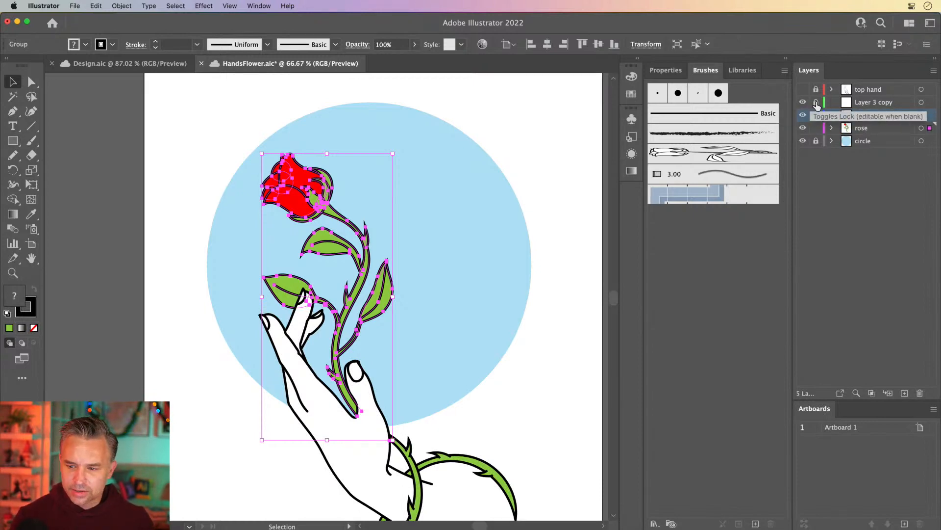
{"action": "left_click", "coordinate": [920, 393]}
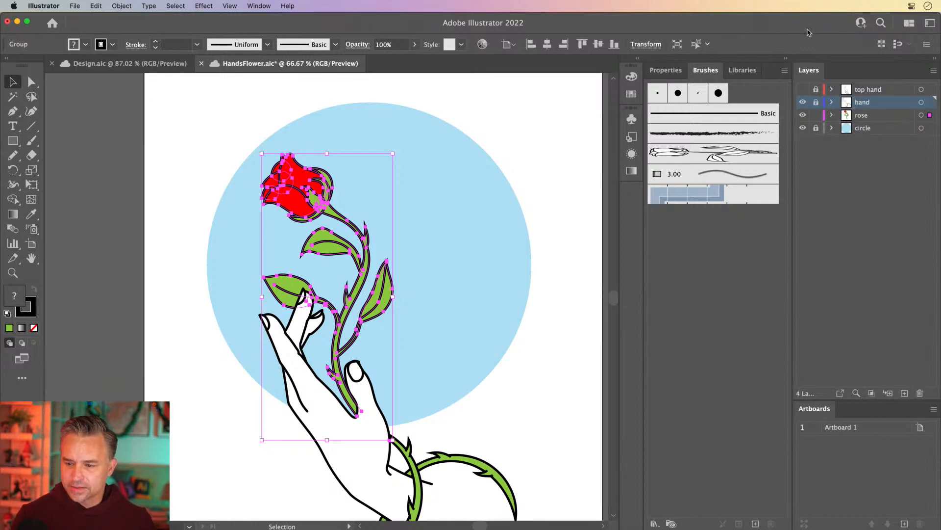
Step: Show the top hand layer, collapse the Brushes panel group and deselect the artwork
{"action": "left_click", "coordinate": [803, 90]}
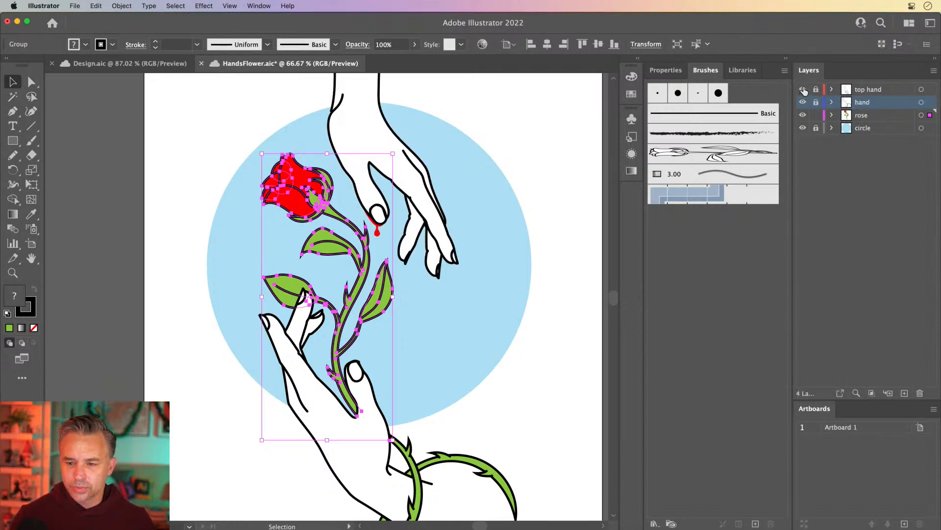
{"action": "left_click", "coordinate": [785, 61]}
{"action": "left_click", "coordinate": [444, 126]}
Step: Unlock all layers and save the document
{"action": "left_click_drag", "start_coordinate": [499, 91], "coordinate": [504, 110]}
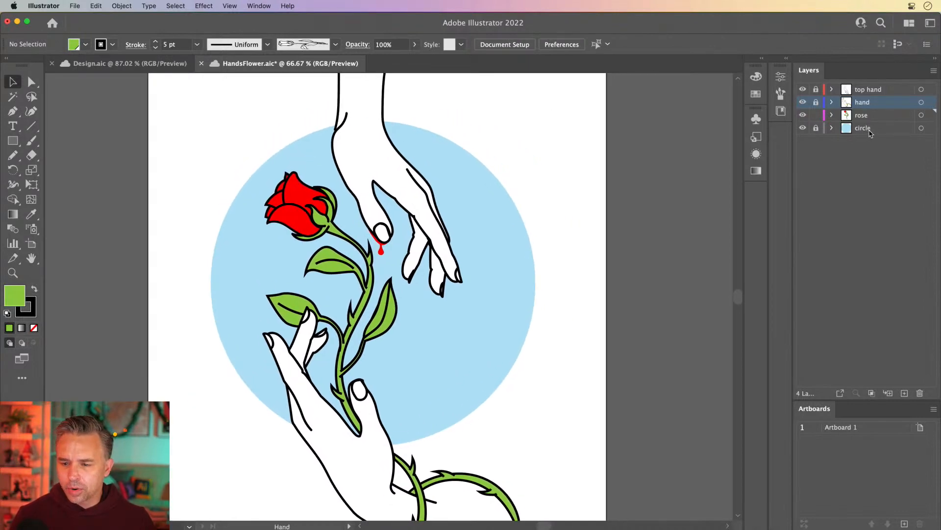
{"action": "left_click_drag", "start_coordinate": [815, 89], "coordinate": [815, 135]}
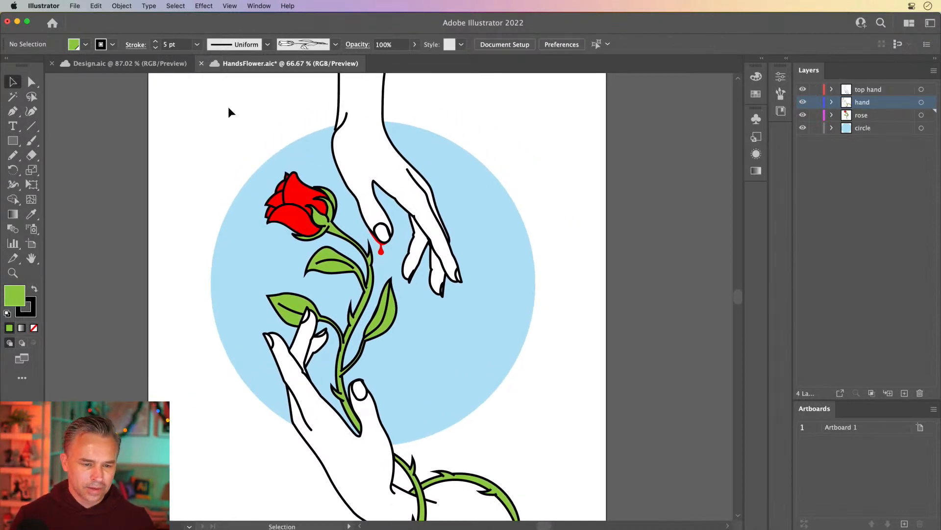
{"action": "key", "text": "super+s"}
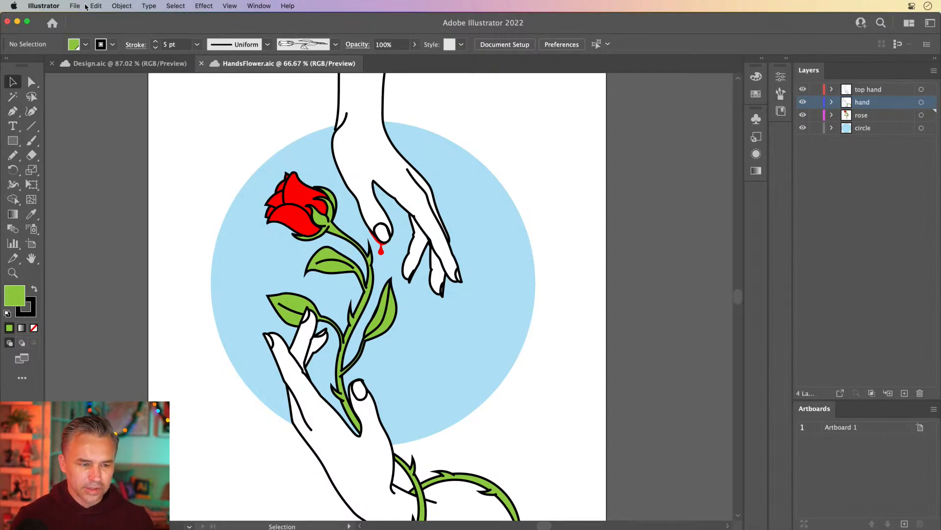
Step: Start Save As and choose to save the document on the computer
{"action": "left_click", "coordinate": [75, 6]}
{"action": "left_click", "coordinate": [75, 6]}
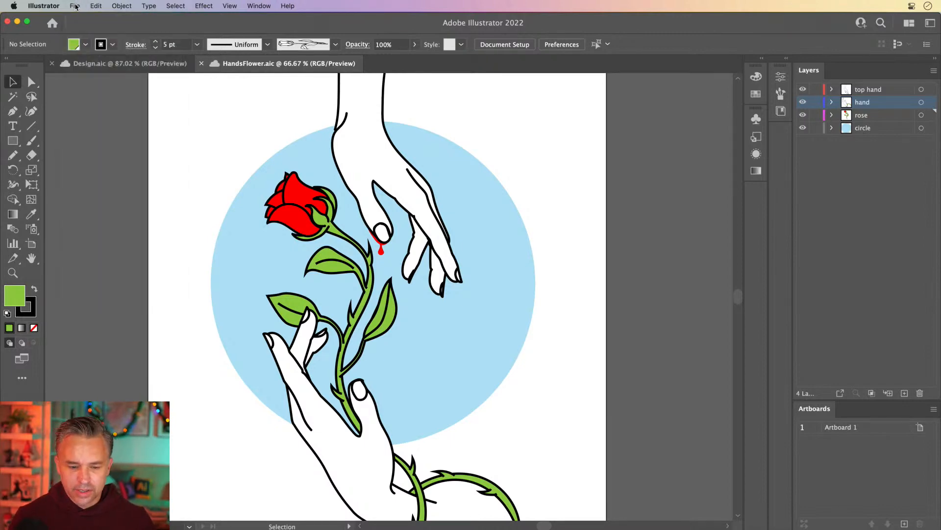
{"action": "left_click", "coordinate": [75, 6]}
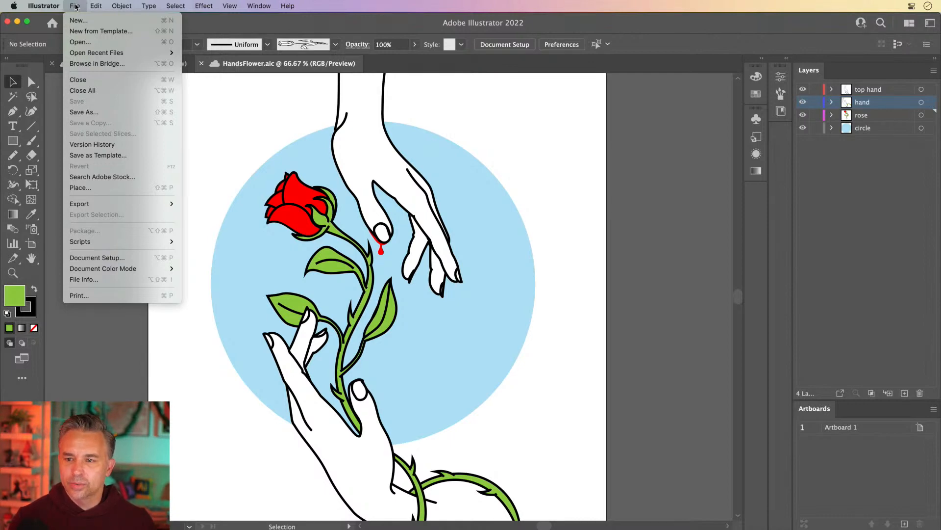
{"action": "left_click", "coordinate": [84, 112]}
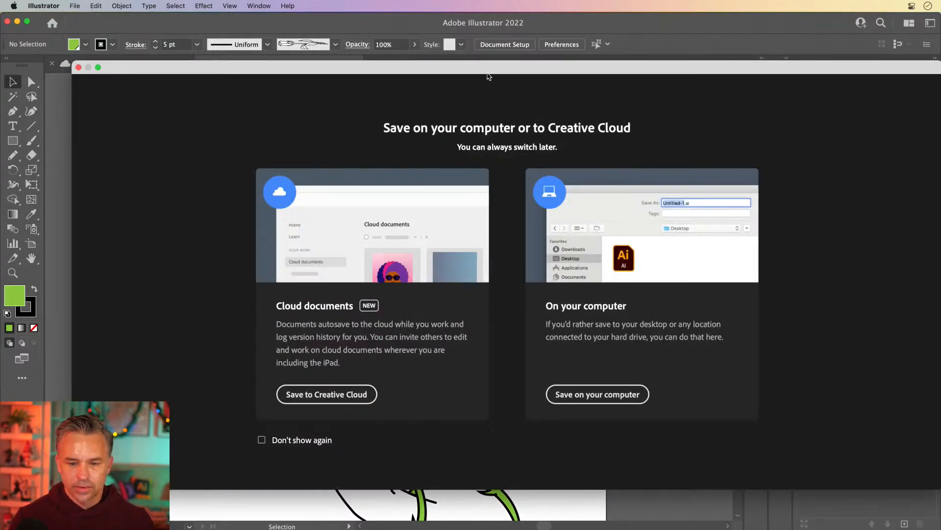
{"action": "left_click_drag", "start_coordinate": [487, 69], "coordinate": [451, 63]}
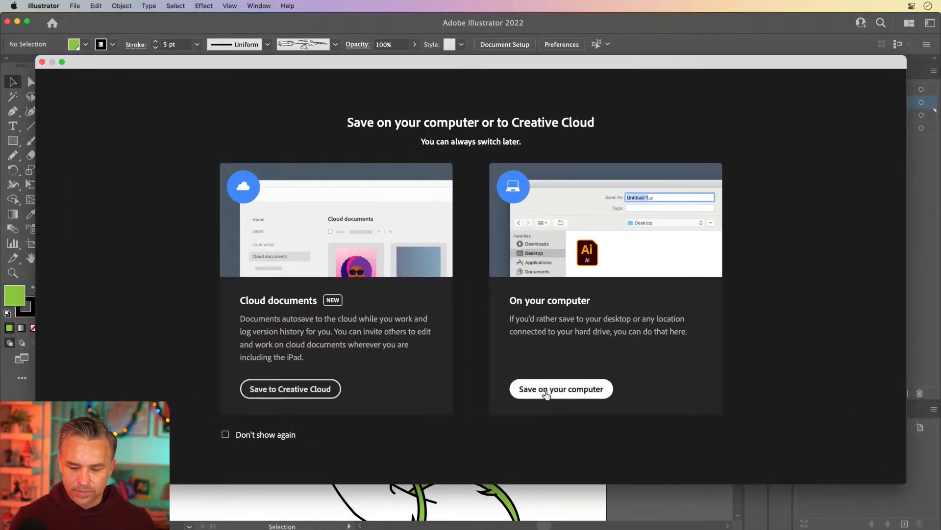
{"action": "left_click", "coordinate": [545, 393]}
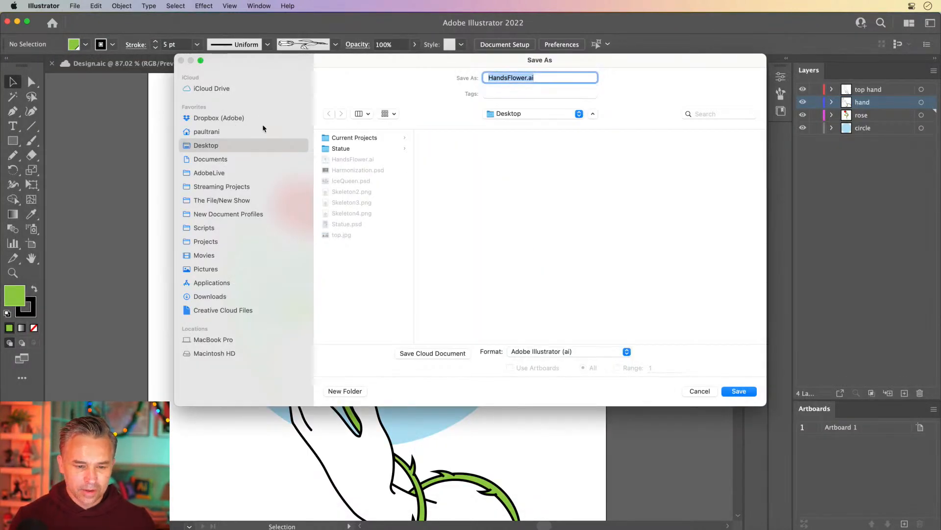
Step: Name the file Rose.ai and save it with the Illustrator 2020 options
{"action": "left_click", "coordinate": [508, 80]}
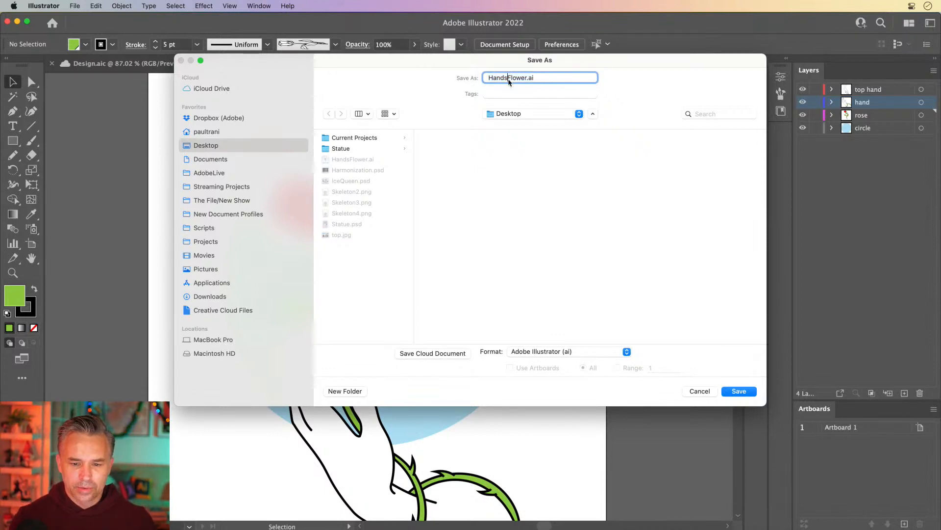
{"action": "left_click", "coordinate": [527, 78]}
{"action": "key", "text": "BackSpace"}
{"action": "key", "text": "BackSpace"}
{"action": "key", "text": "BackSpace"}
{"action": "key", "text": "BackSpace"}
{"action": "key", "text": "BackSpace"}
{"action": "key", "text": "BackSpace"}
{"action": "key", "text": "BackSpace"}
{"action": "key", "text": "BackSpace"}
{"action": "key", "text": "BackSpace"}
{"action": "key", "text": "BackSpace"}
{"action": "key", "text": "BackSpace"}
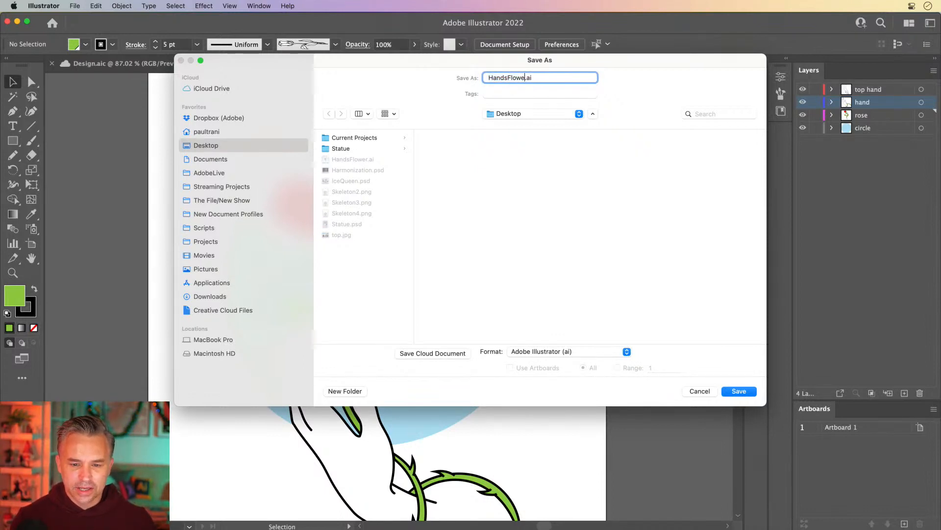
{"action": "type", "text": "Rose"}
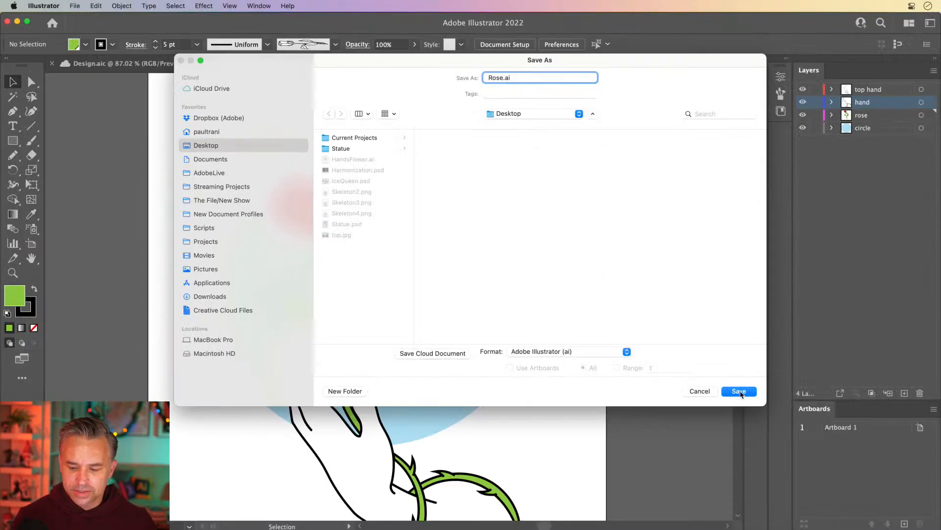
{"action": "left_click", "coordinate": [739, 392]}
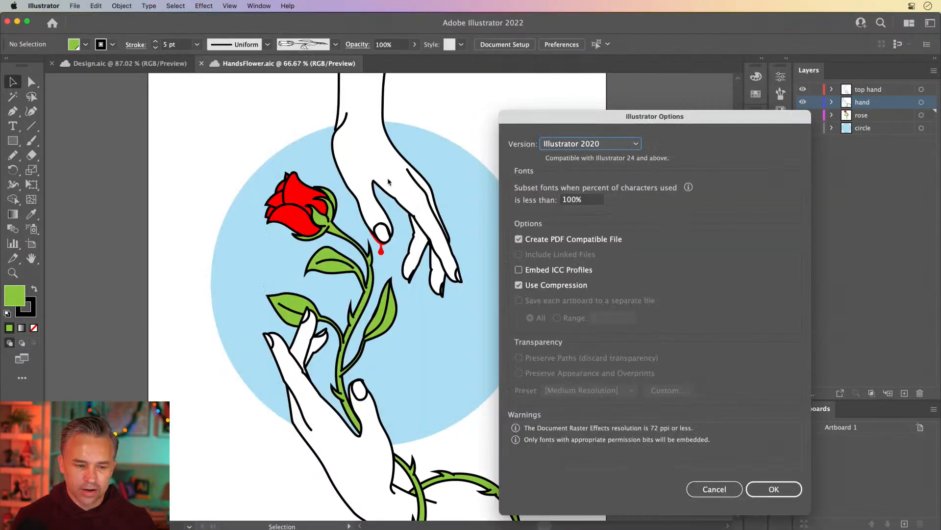
{"action": "left_click_drag", "start_coordinate": [601, 117], "coordinate": [449, 79]}
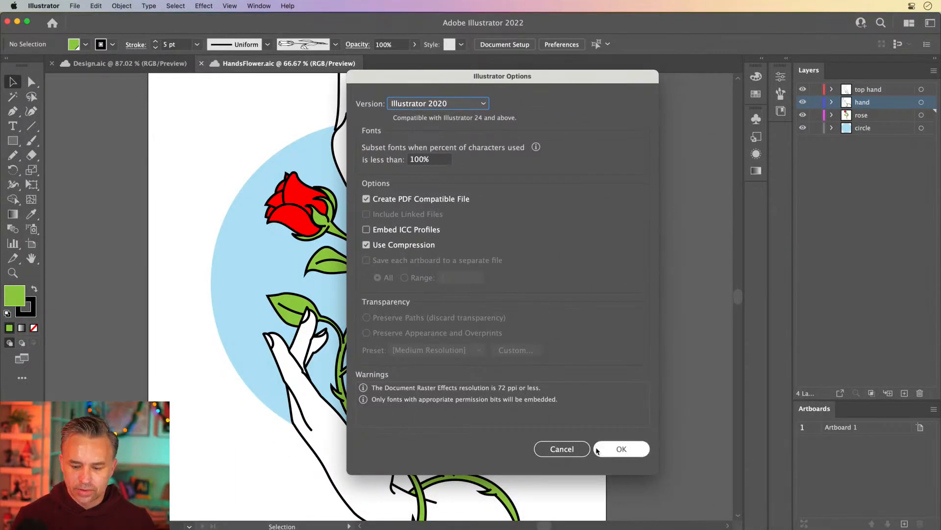
{"action": "left_click", "coordinate": [619, 449]}
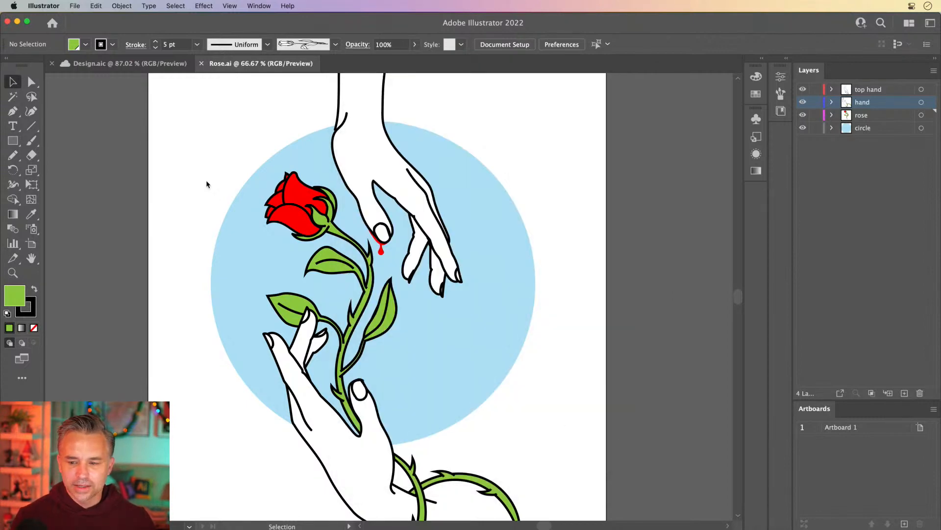
Step: Toggle the top hand and hand layers' visibility to review the rose artwork
{"action": "left_click", "coordinate": [802, 89]}
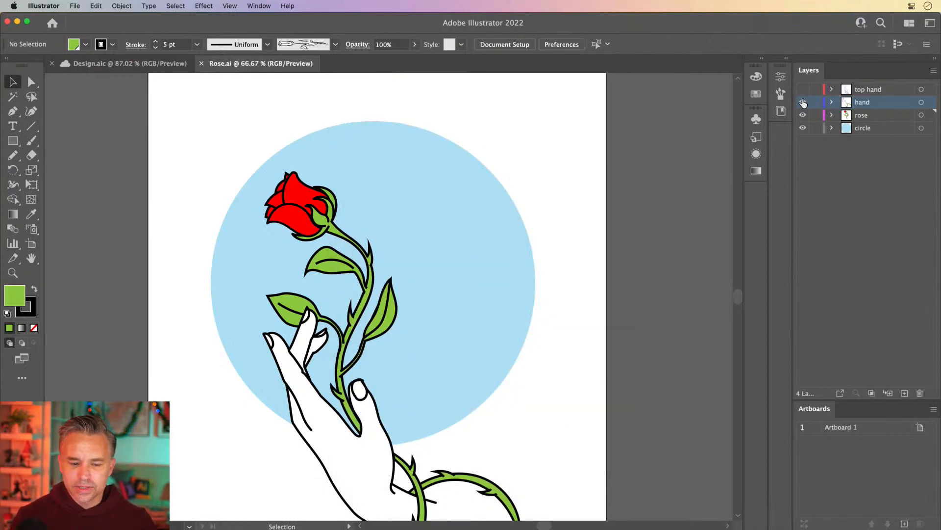
{"action": "left_click", "coordinate": [803, 102]}
{"action": "left_click", "coordinate": [803, 102]}
{"action": "left_click", "coordinate": [802, 90]}
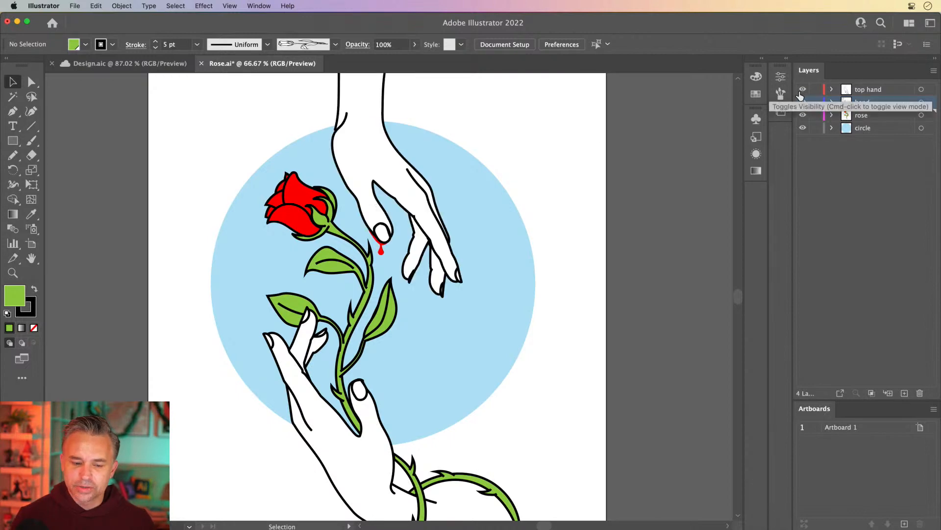
Step: Switch to After Effects, enlarge the Project panel and collapse its Solids folder
{"action": "mouse_move", "coordinate": [554, 528]}
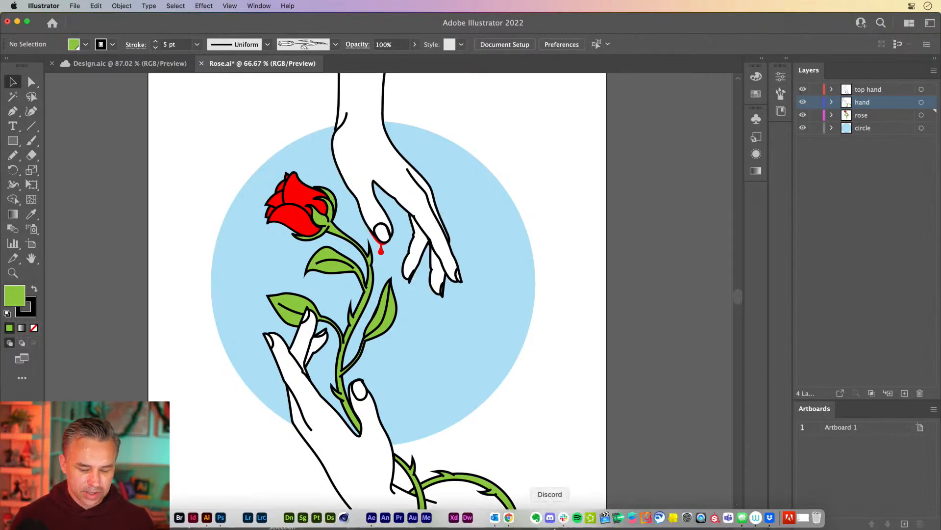
{"action": "left_click", "coordinate": [371, 518]}
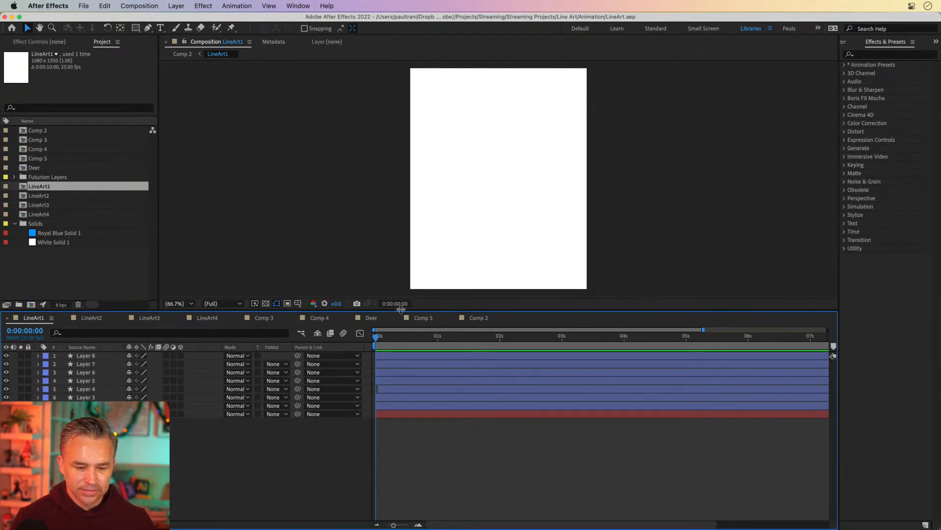
{"action": "left_click_drag", "start_coordinate": [401, 308], "coordinate": [401, 332]}
{"action": "left_click", "coordinate": [53, 280]}
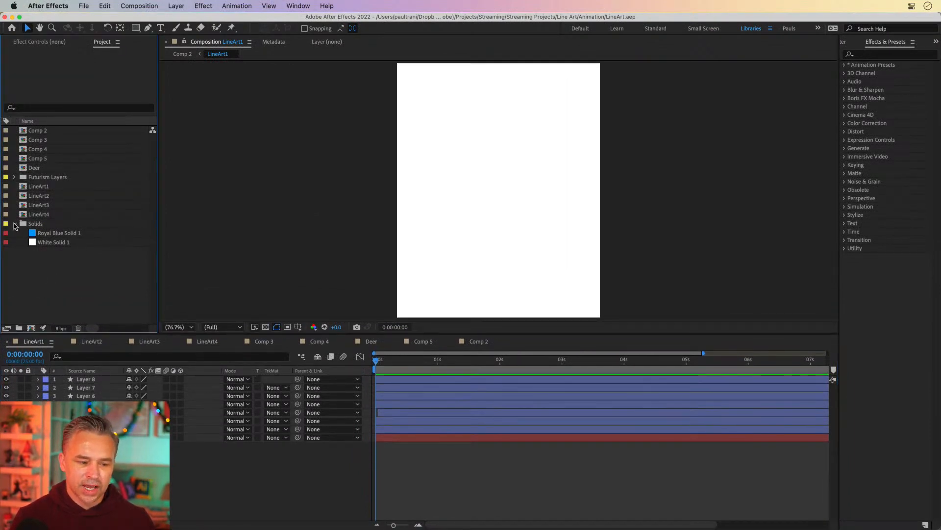
{"action": "left_click", "coordinate": [15, 224]}
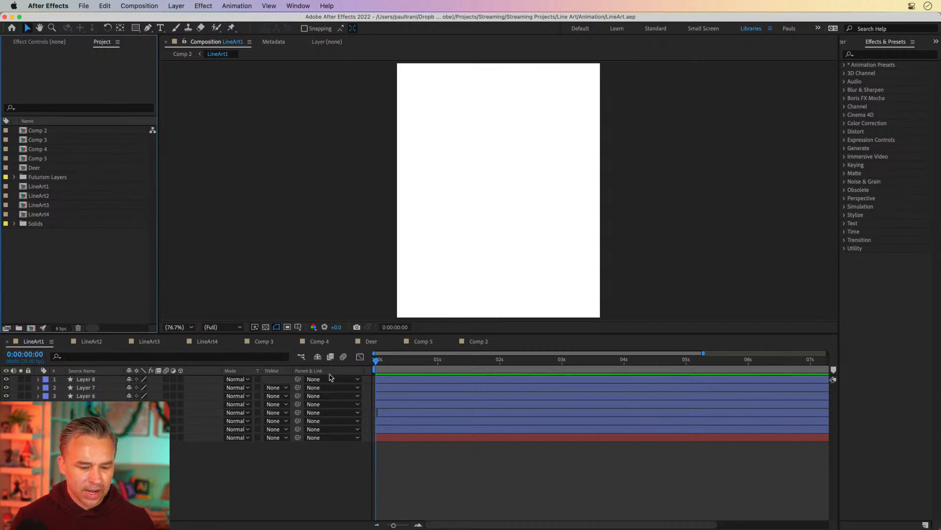
{"action": "mouse_move", "coordinate": [405, 363]}
{"action": "left_mouse_down"}
{"action": "mouse_move", "coordinate": [540, 364]}
{"action": "mouse_move", "coordinate": [324, 374]}
{"action": "left_mouse_up"}
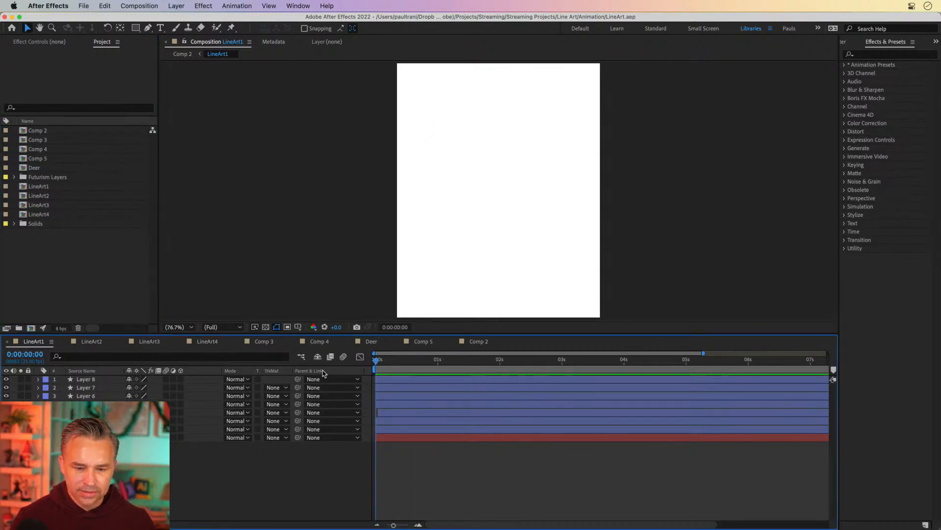
Step: Scrub through the LineArt1 animation and enlarge the composition viewer
{"action": "left_click", "coordinate": [51, 268]}
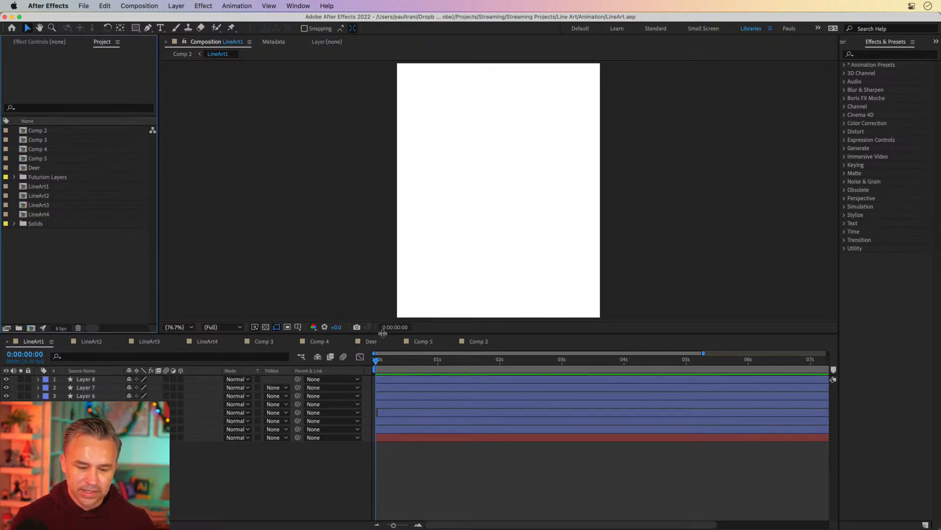
{"action": "mouse_move", "coordinate": [378, 363]}
{"action": "left_mouse_down"}
{"action": "mouse_move", "coordinate": [519, 363]}
{"action": "mouse_move", "coordinate": [369, 365]}
{"action": "mouse_move", "coordinate": [826, 371]}
{"action": "mouse_move", "coordinate": [637, 366]}
{"action": "mouse_move", "coordinate": [663, 365]}
{"action": "mouse_move", "coordinate": [665, 378]}
{"action": "left_mouse_up"}
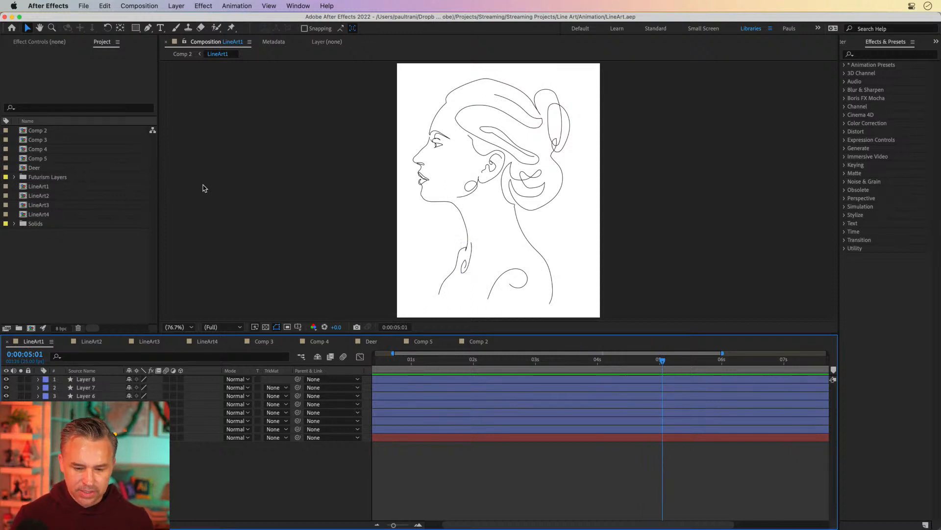
{"action": "left_click_drag", "start_coordinate": [456, 334], "coordinate": [456, 391]}
{"action": "mouse_move", "coordinate": [659, 428]}
{"action": "left_mouse_down"}
{"action": "mouse_move", "coordinate": [403, 418]}
{"action": "mouse_move", "coordinate": [692, 428]}
{"action": "mouse_move", "coordinate": [249, 430]}
{"action": "left_mouse_up"}
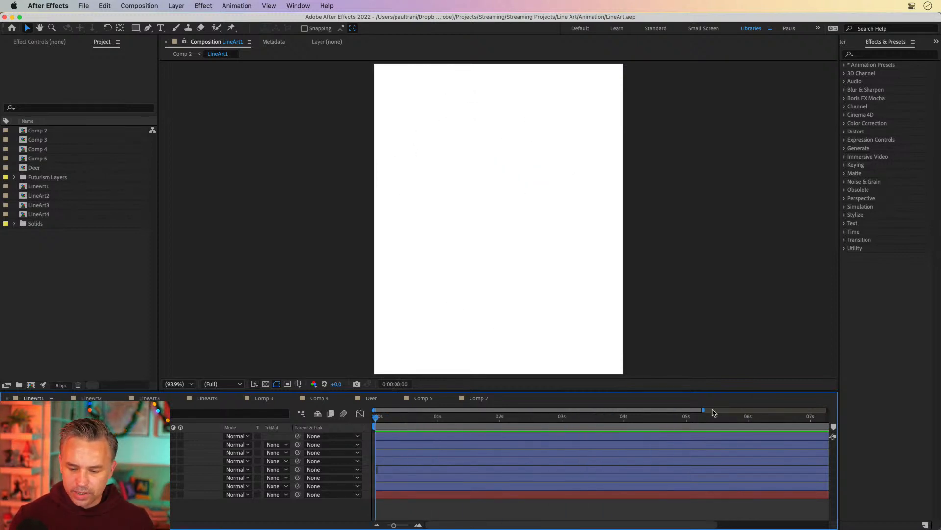
Step: Extend the work area to the end of the 10-second timeline and play the preview
{"action": "left_click_drag", "start_coordinate": [703, 410], "coordinate": [827, 410]}
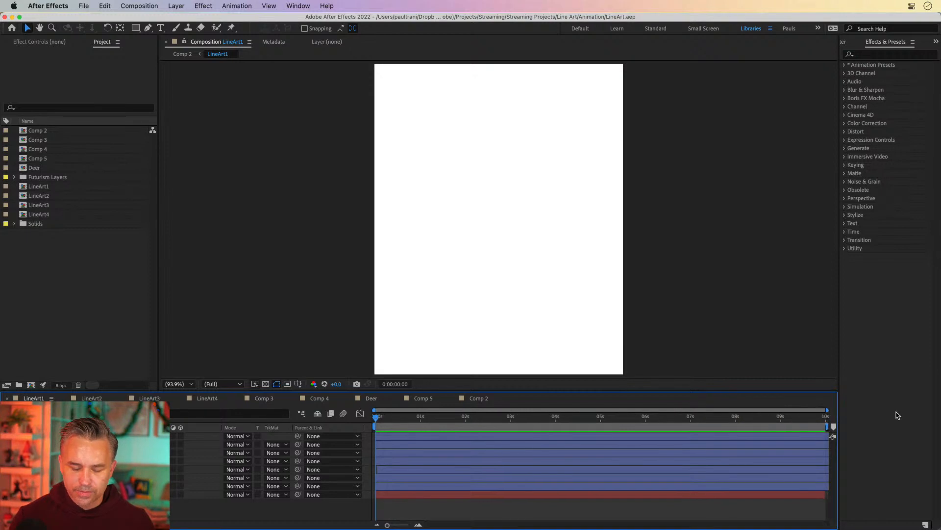
{"action": "key", "text": "space"}
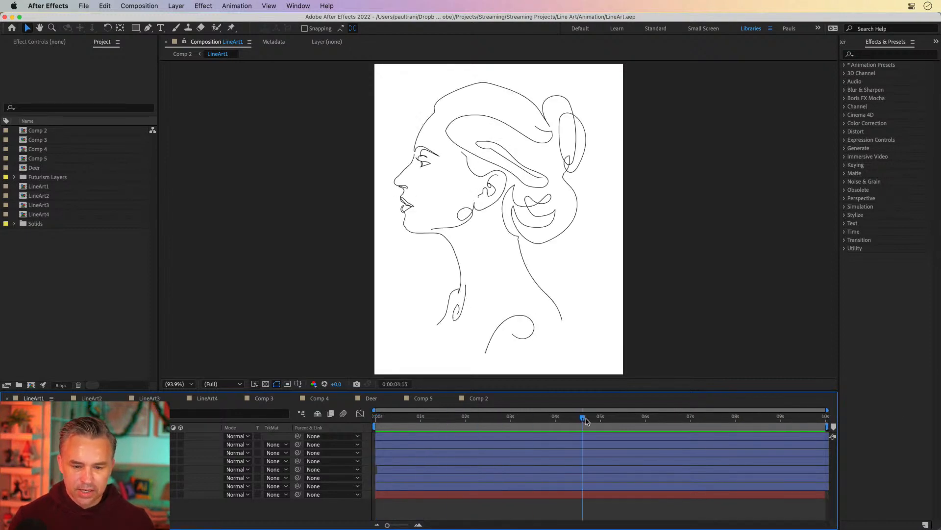
Step: Check the saved Rose.ai file in Finder and Illustrator, then return to After Effects
{"action": "mouse_move", "coordinate": [203, 521]}
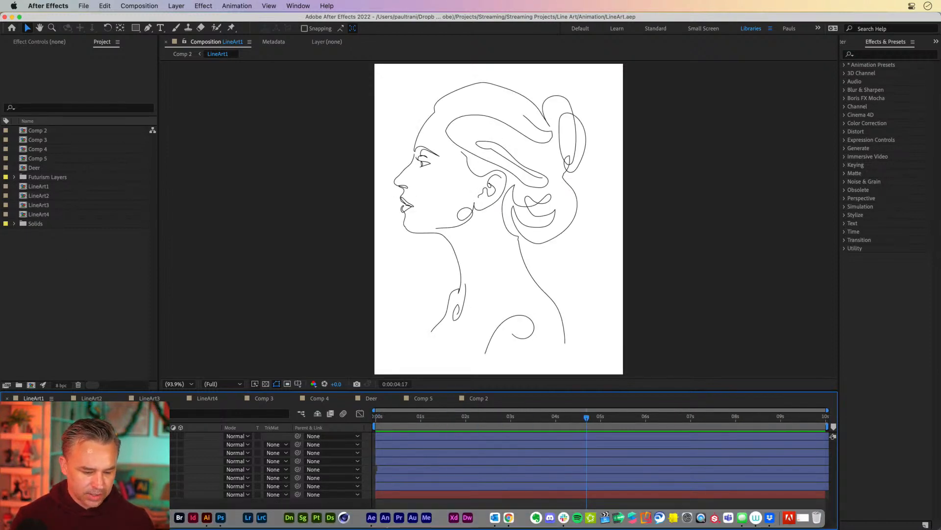
{"action": "left_click", "coordinate": [124, 517]}
{"action": "left_click", "coordinate": [235, 219]}
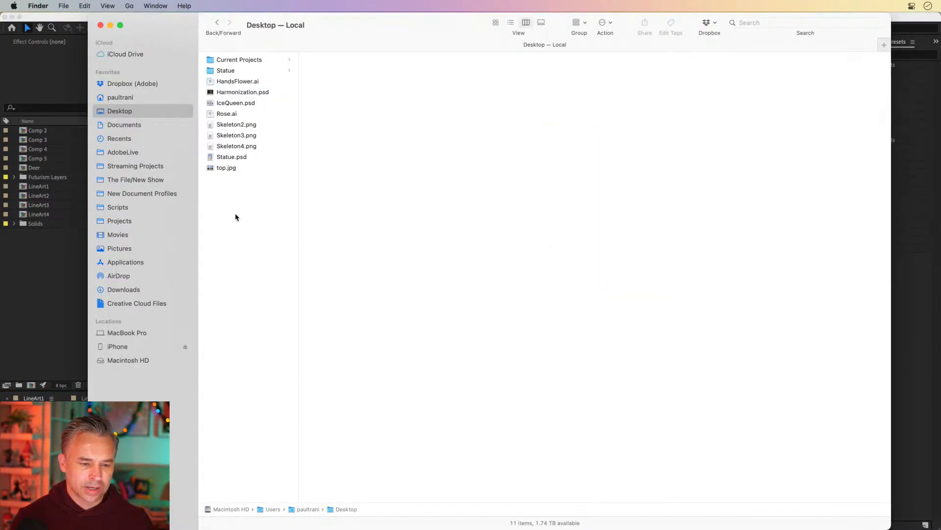
{"action": "mouse_move", "coordinate": [245, 525]}
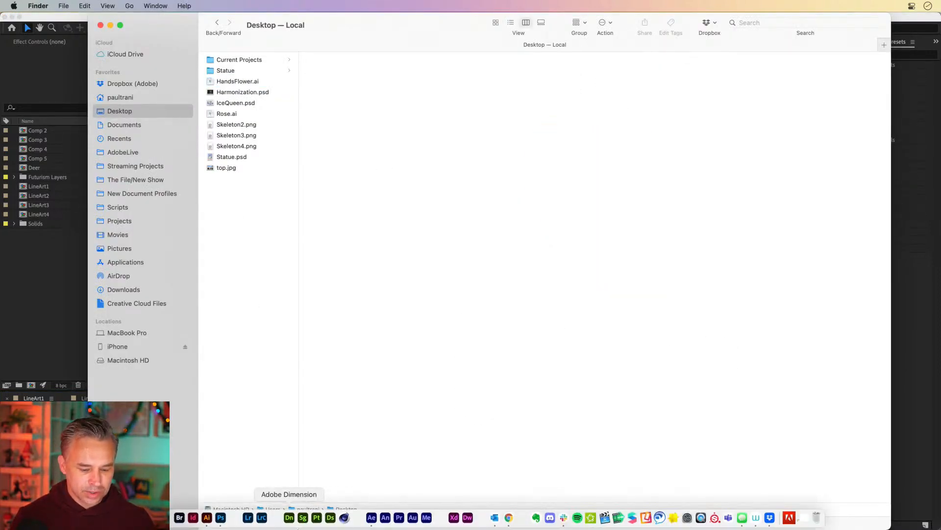
{"action": "left_click", "coordinate": [203, 524]}
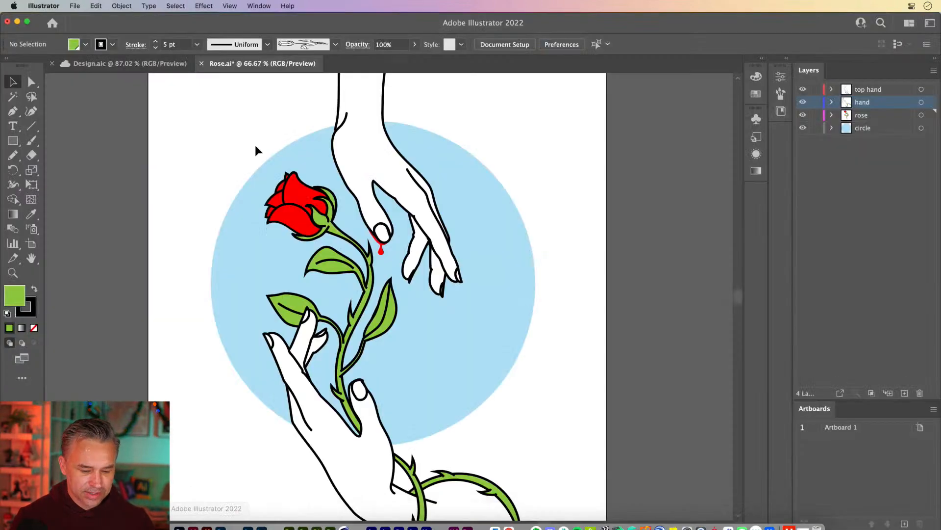
{"action": "left_click", "coordinate": [360, 150]}
{"action": "left_click", "coordinate": [183, 86]}
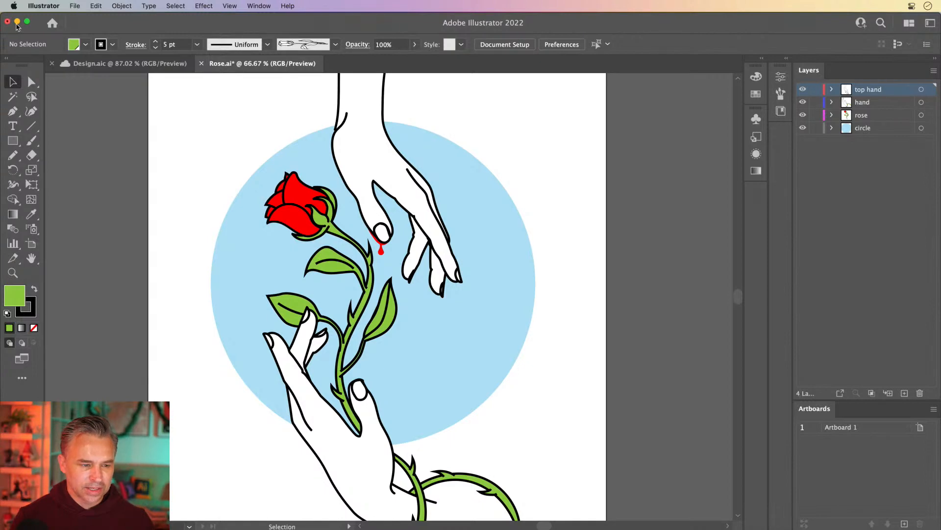
{"action": "left_click", "coordinate": [18, 22]}
{"action": "left_click", "coordinate": [19, 335]}
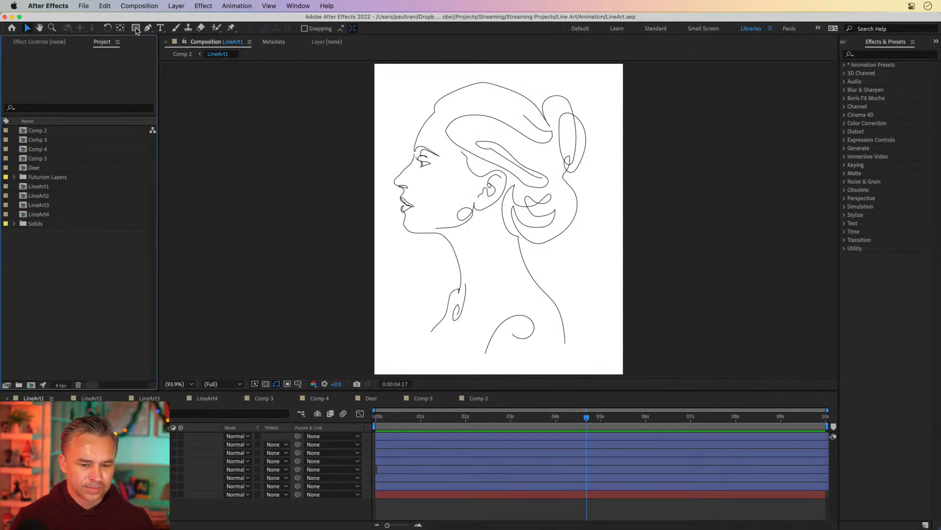
Step: Select the Ellipse tool and set its fill to None
{"action": "left_click", "coordinate": [135, 28]}
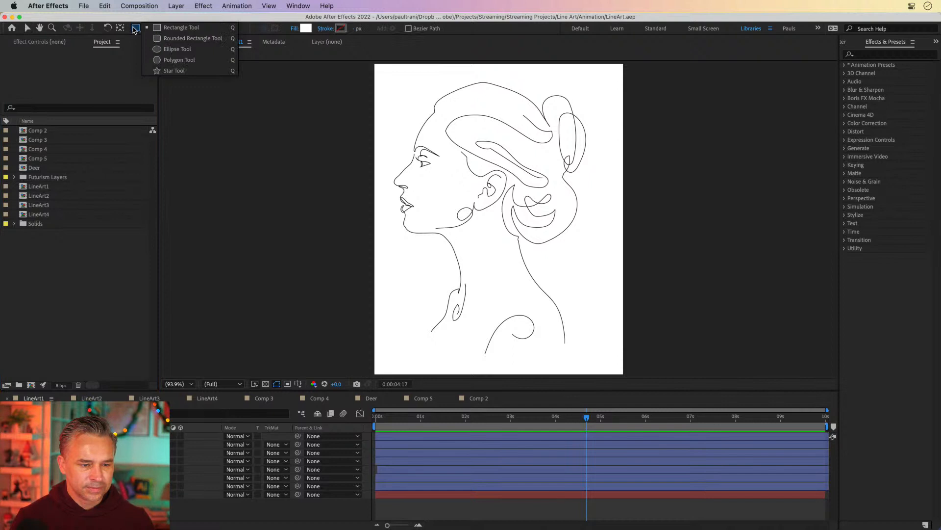
{"action": "left_click", "coordinate": [178, 49]}
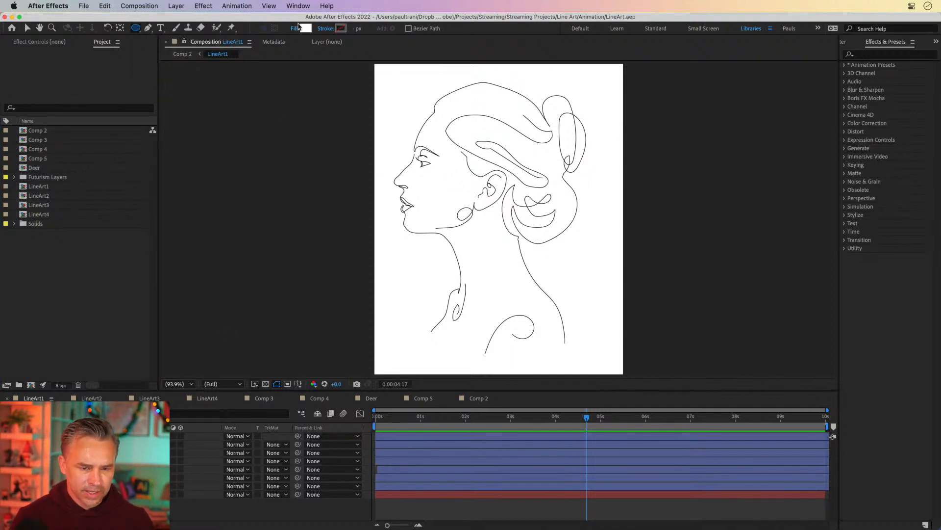
{"action": "left_click", "coordinate": [295, 29]}
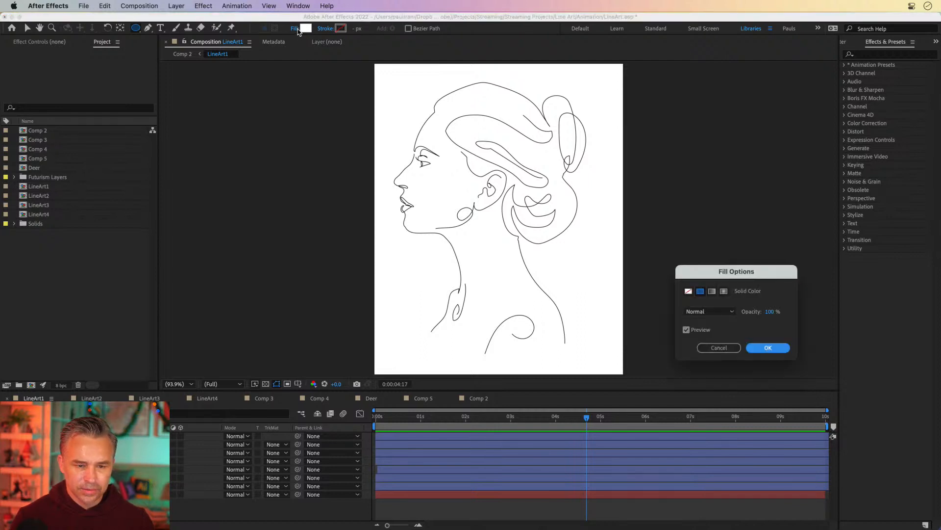
{"action": "left_click", "coordinate": [689, 291]}
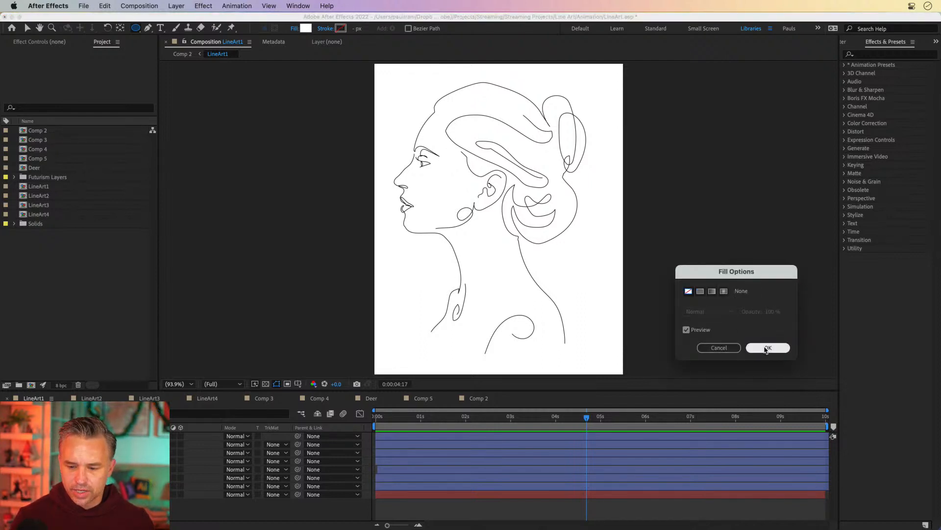
{"action": "left_click", "coordinate": [768, 348]}
Step: Set the stroke to a solid colour and draw a large circle over the portrait
{"action": "left_click", "coordinate": [330, 30]}
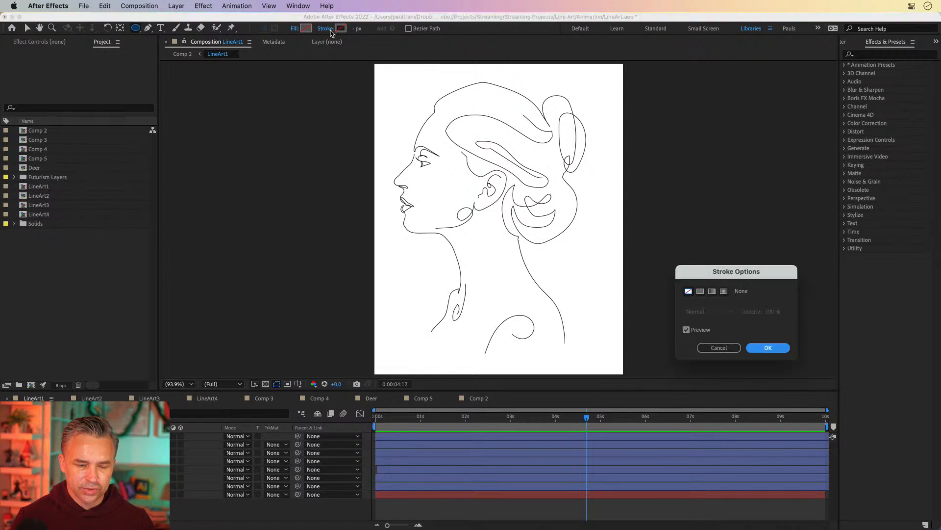
{"action": "left_click", "coordinate": [700, 291]}
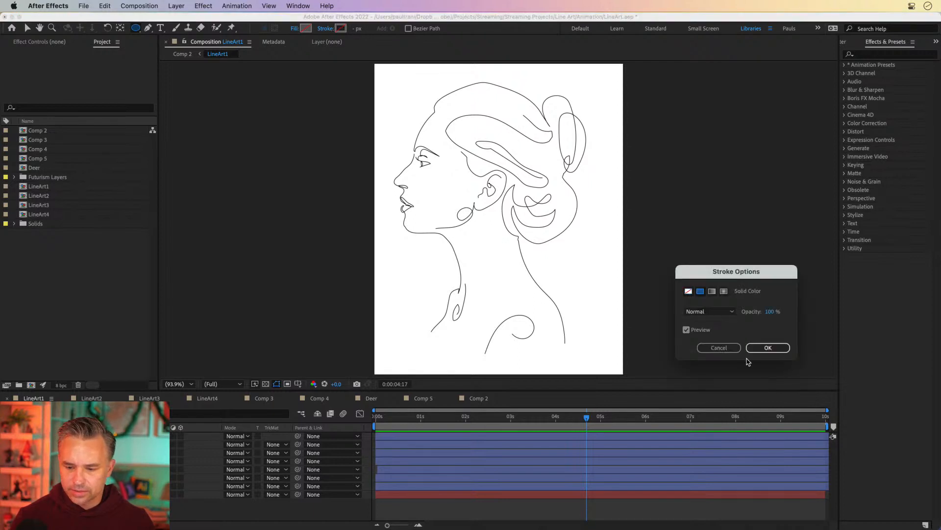
{"action": "left_click", "coordinate": [767, 347]}
{"action": "left_click_drag", "start_coordinate": [394, 89], "coordinate": [602, 310]}
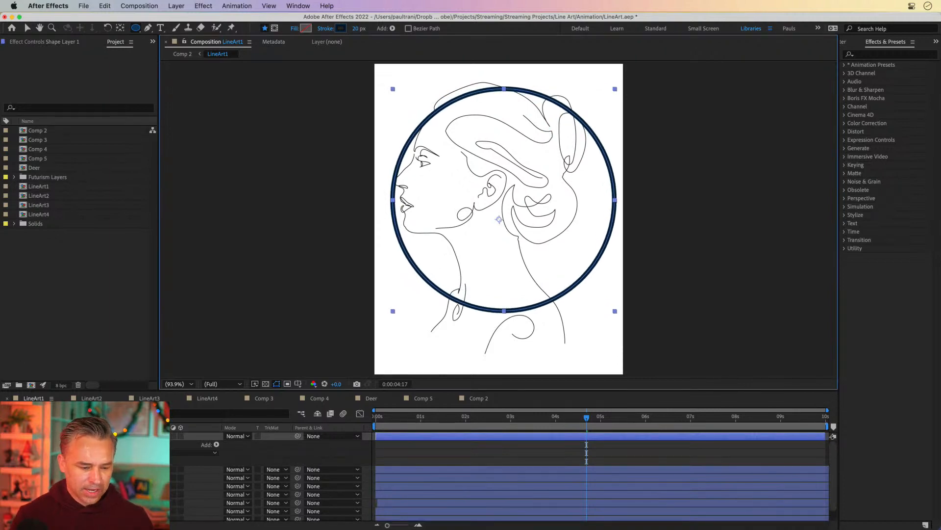
Step: Expand the new shape layer's contents in the timeline to inspect its Ellipse properties
{"action": "left_click_drag", "start_coordinate": [456, 420], "coordinate": [174, 425]}
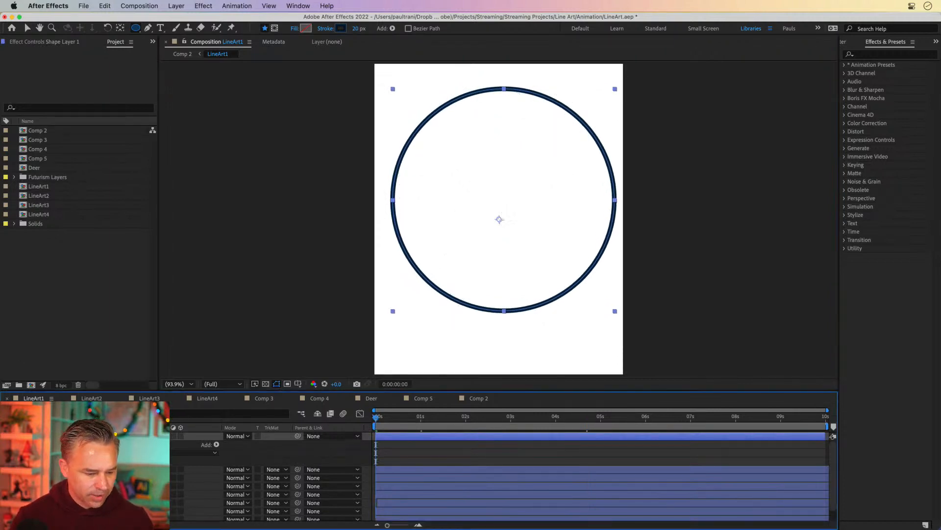
{"action": "left_click", "coordinate": [73, 453]}
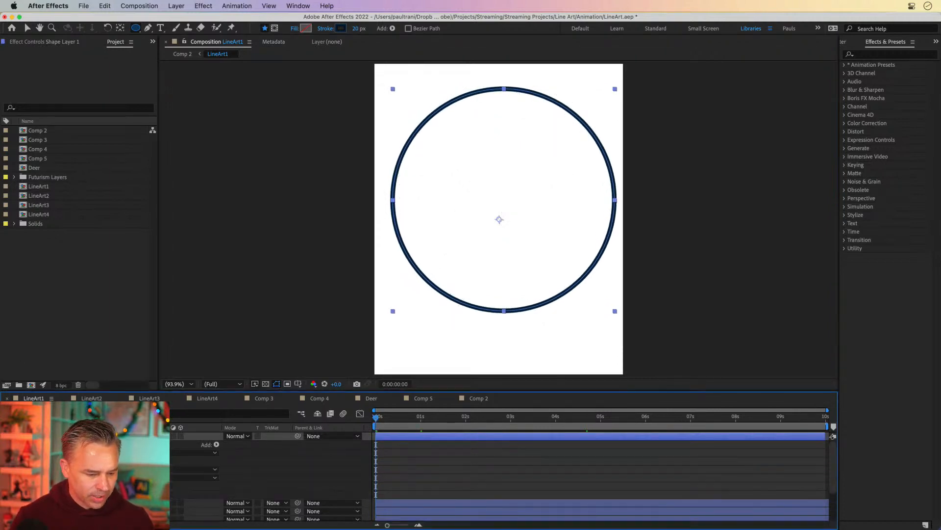
{"action": "scroll", "coordinate": [166, 449], "scroll_direction": "down", "scroll_amount": 1}
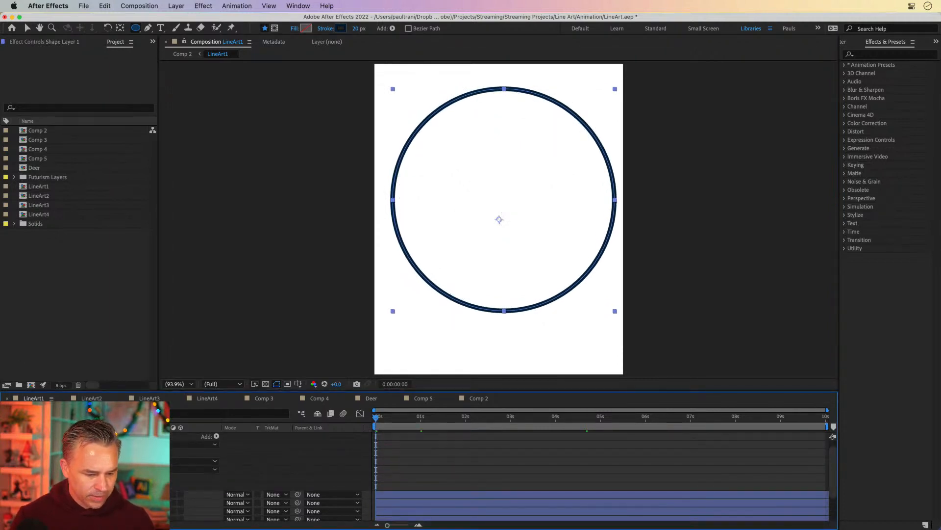
{"action": "left_click", "coordinate": [212, 437]}
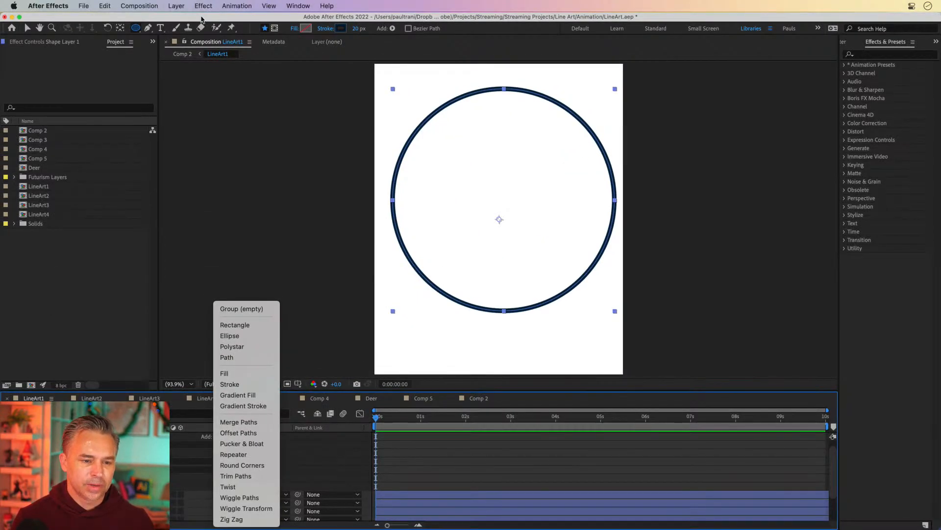
{"action": "left_click", "coordinate": [201, 17]}
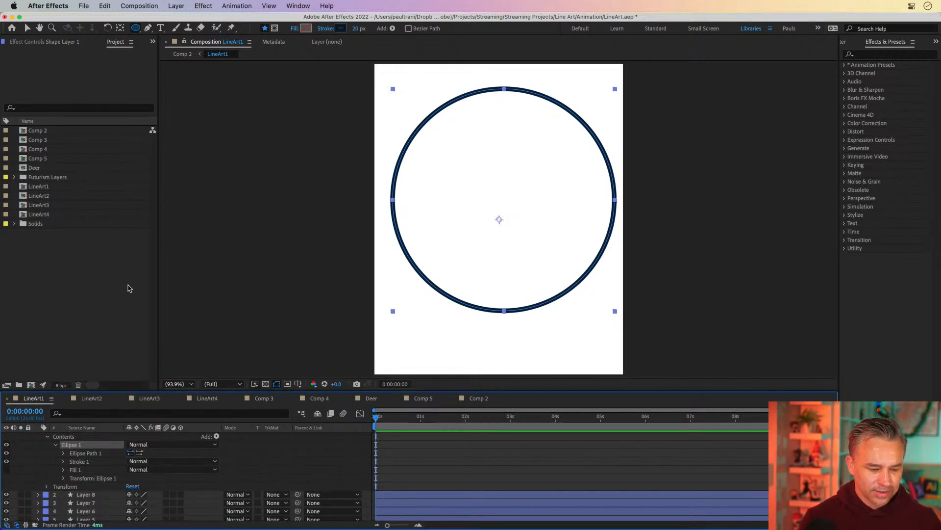
{"action": "left_click_drag", "start_coordinate": [223, 391], "coordinate": [223, 342]}
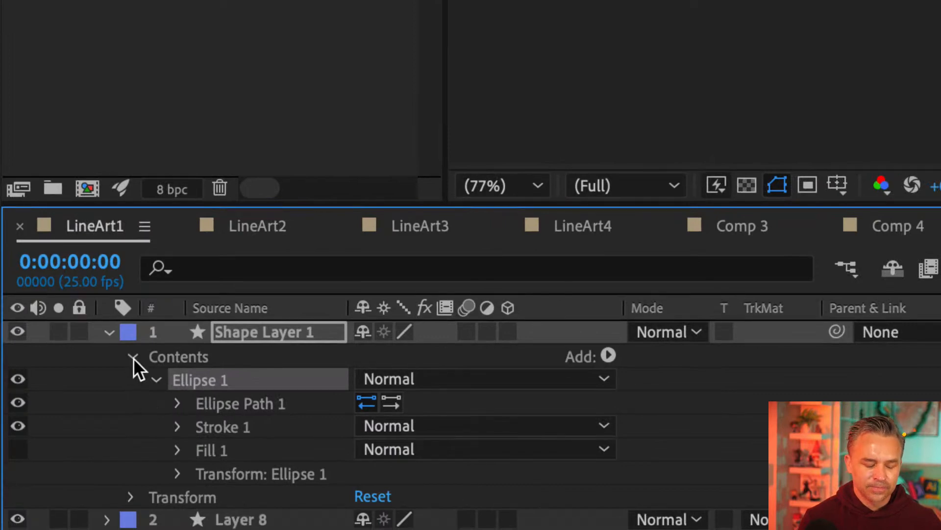
Step: Collapse the contents and rename the shape layer Circle
{"action": "left_click", "coordinate": [132, 357]}
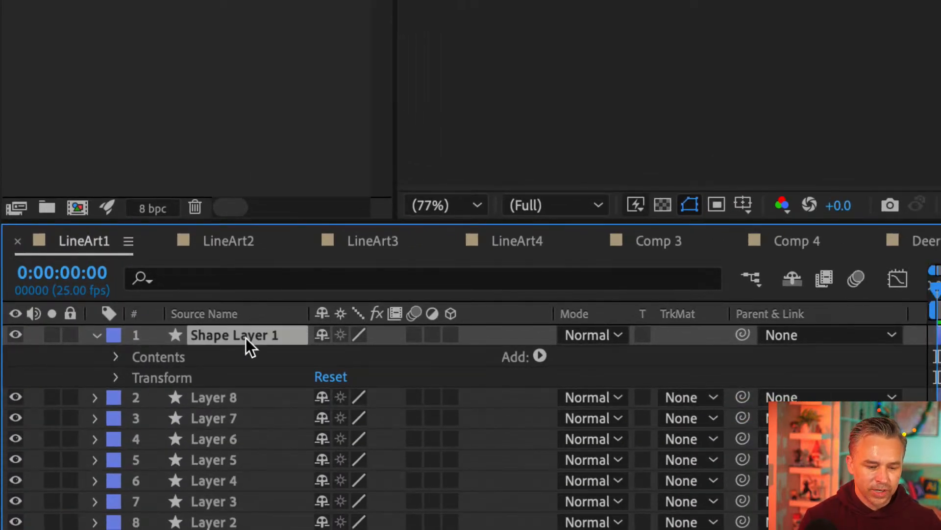
{"action": "key", "text": "Return"}
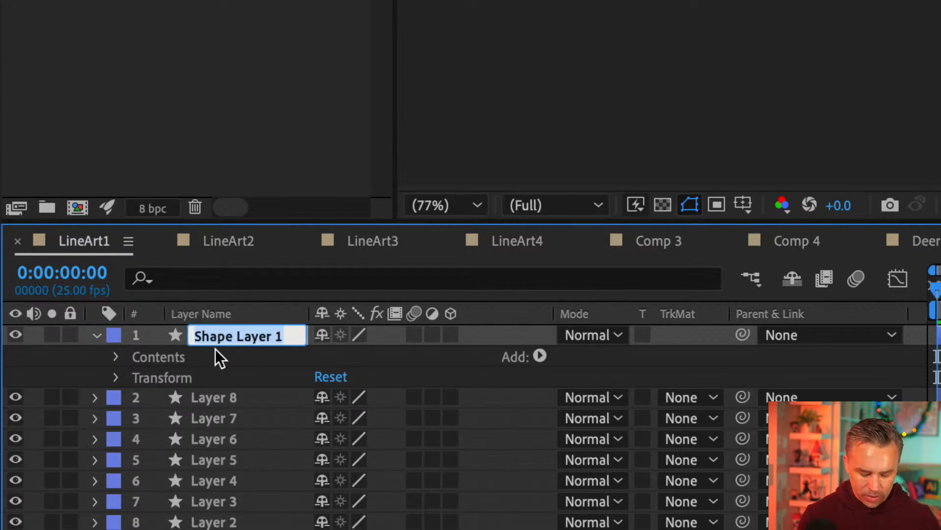
{"action": "type", "text": "Circle"}
{"action": "key", "text": "Return"}
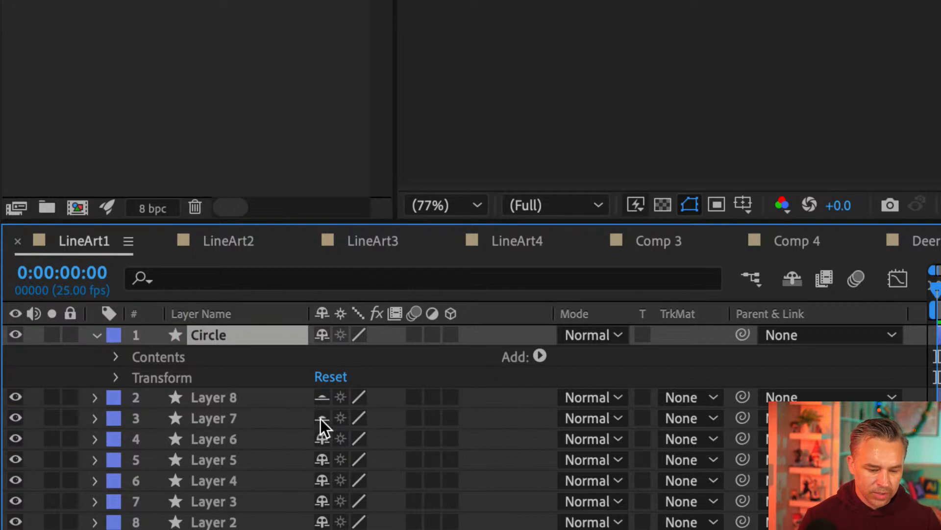
Step: Mark the line-art layers as shy and hide them from the timeline
{"action": "left_click_drag", "start_coordinate": [323, 440], "coordinate": [323, 518]}
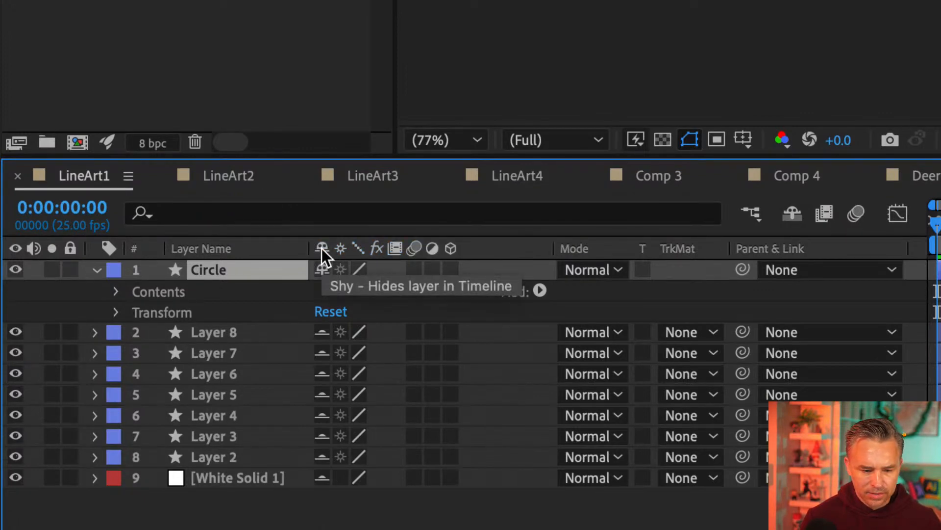
{"action": "left_click", "coordinate": [792, 215]}
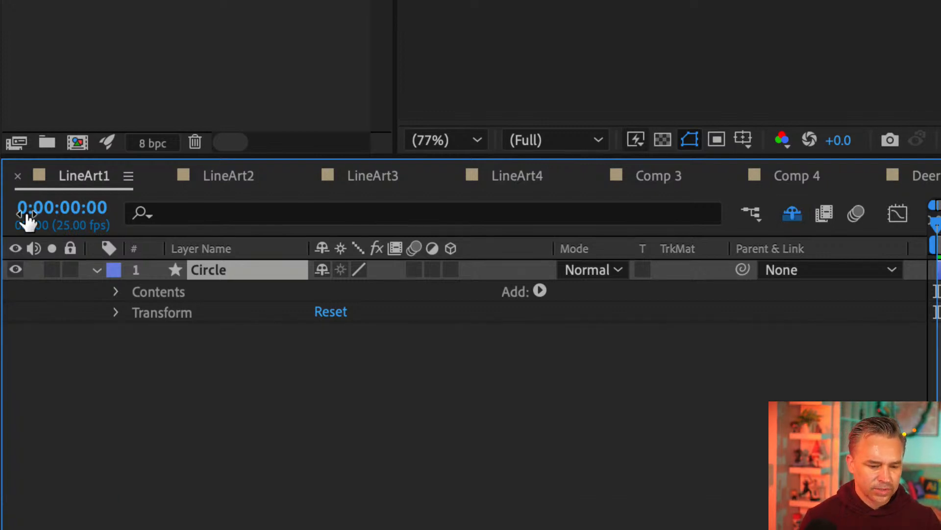
{"action": "left_click", "coordinate": [96, 269]}
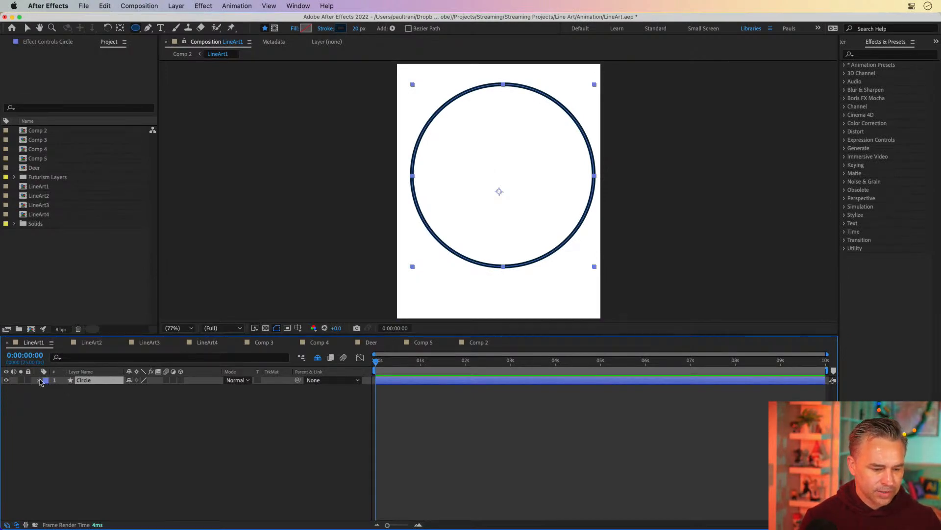
Step: Reveal the shy line-art layers, switch off their visibility, and hide them again
{"action": "left_click_drag", "start_coordinate": [400, 371], "coordinate": [376, 370]}
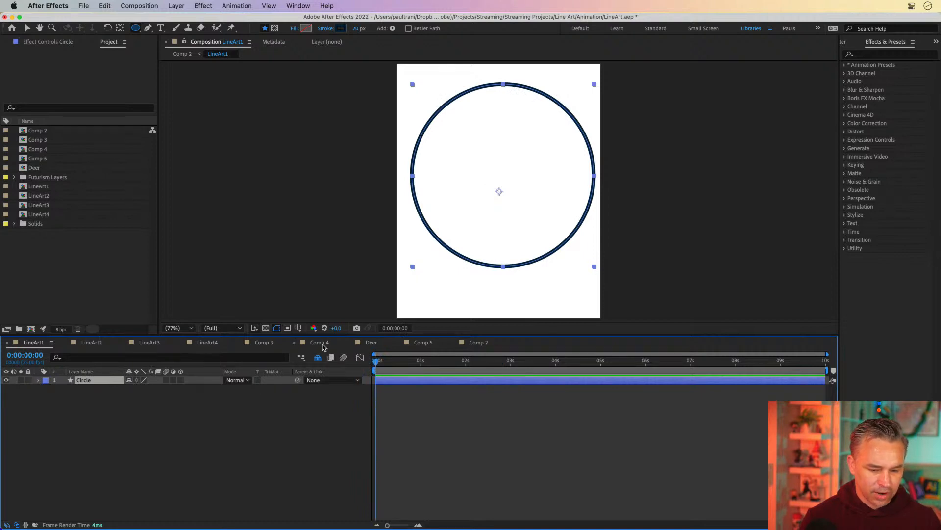
{"action": "left_click", "coordinate": [317, 357]}
{"action": "left_click_drag", "start_coordinate": [6, 389], "coordinate": [6, 461]}
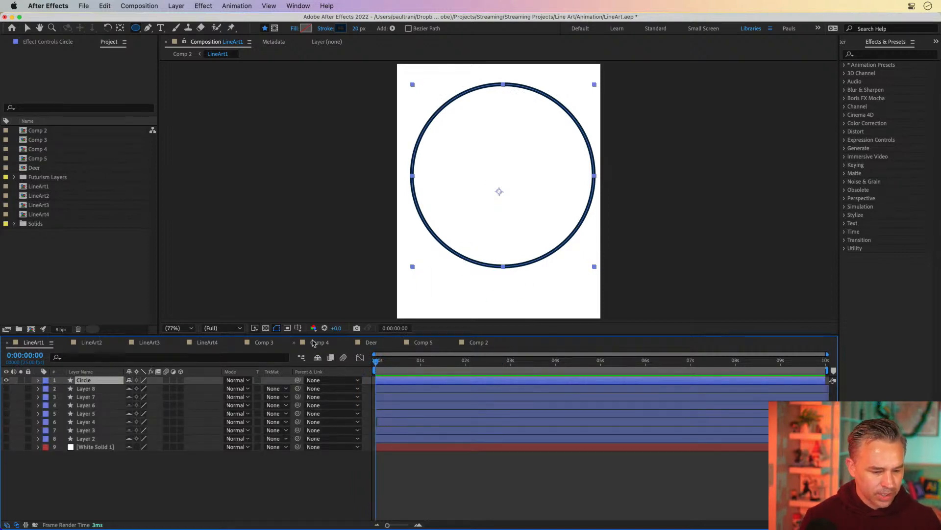
{"action": "left_click", "coordinate": [318, 358]}
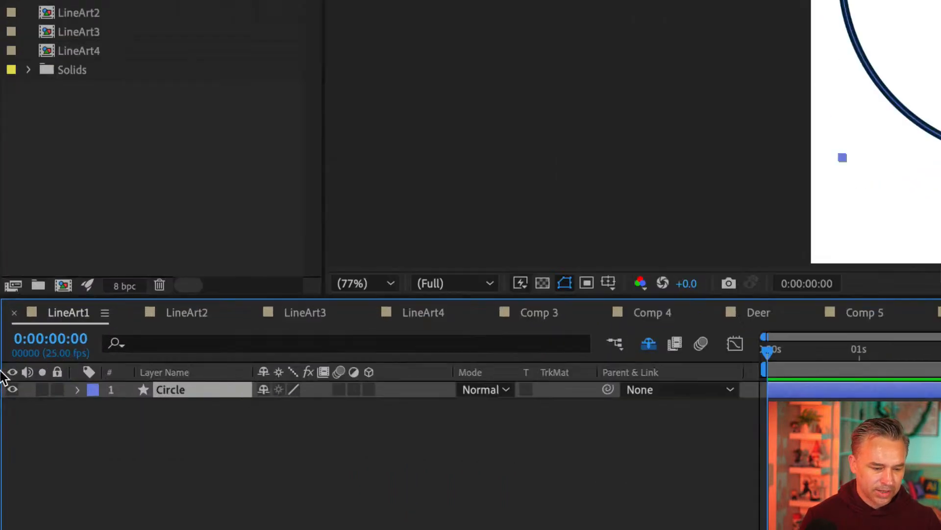
Step: Add a Trim Paths operator to the Circle layer's contents
{"action": "left_click", "coordinate": [88, 392]}
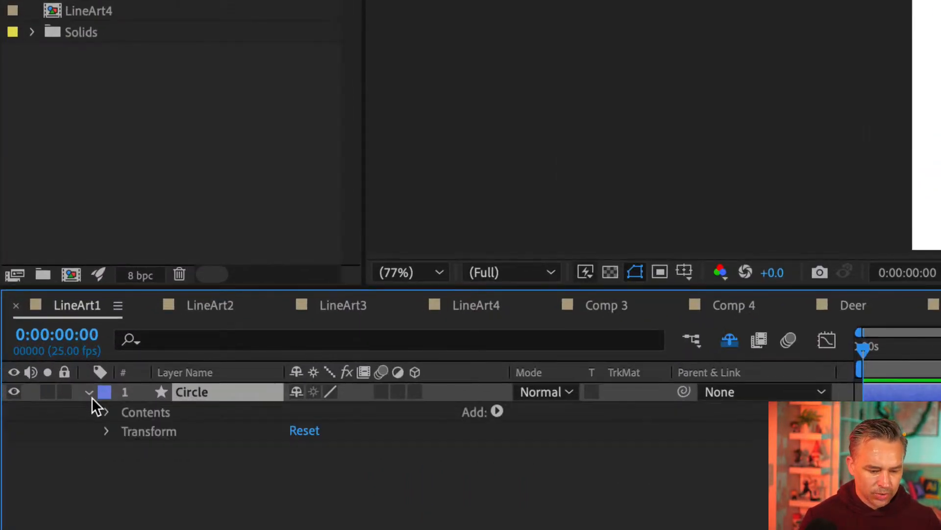
{"action": "left_click", "coordinate": [496, 411]}
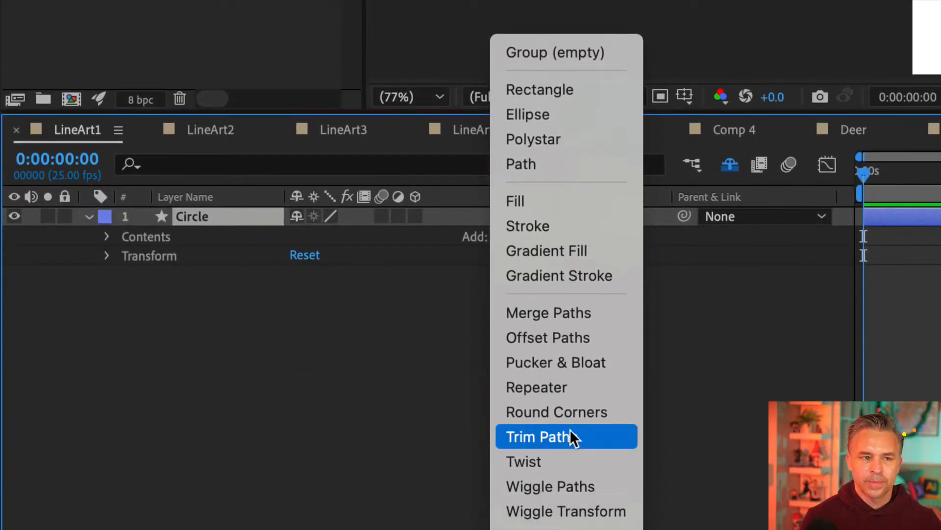
{"action": "left_click", "coordinate": [617, 437]}
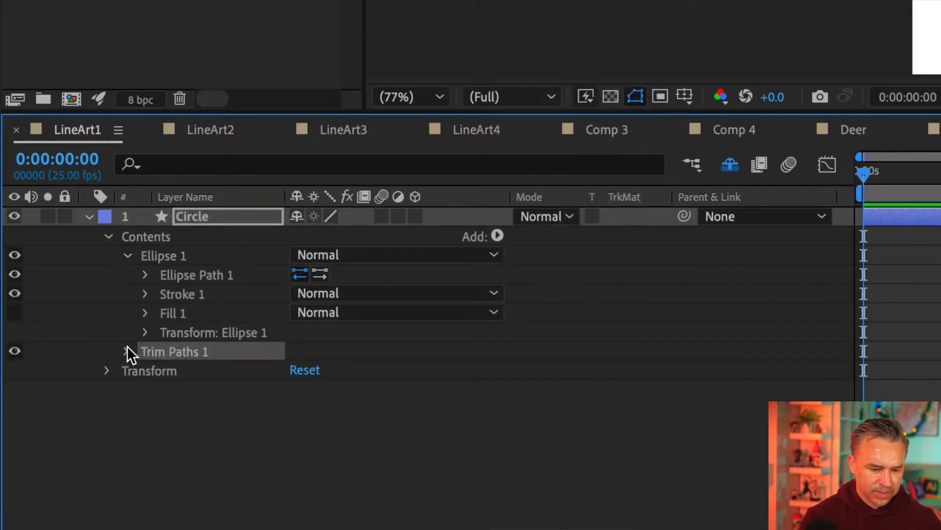
Step: Expand Trim Paths 1 and enable keyframing for its Start and End properties
{"action": "left_click", "coordinate": [127, 256]}
{"action": "left_click", "coordinate": [127, 256]}
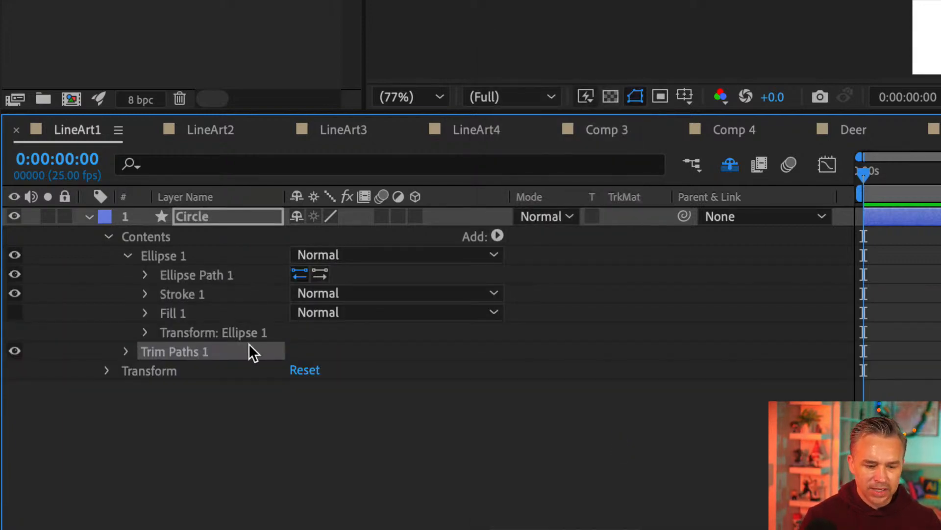
{"action": "left_click", "coordinate": [127, 350]}
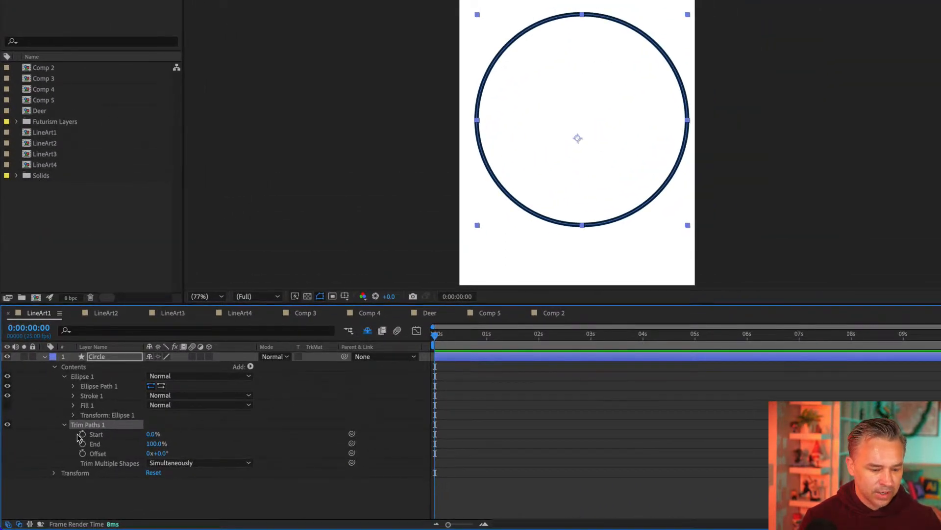
{"action": "left_click", "coordinate": [82, 434]}
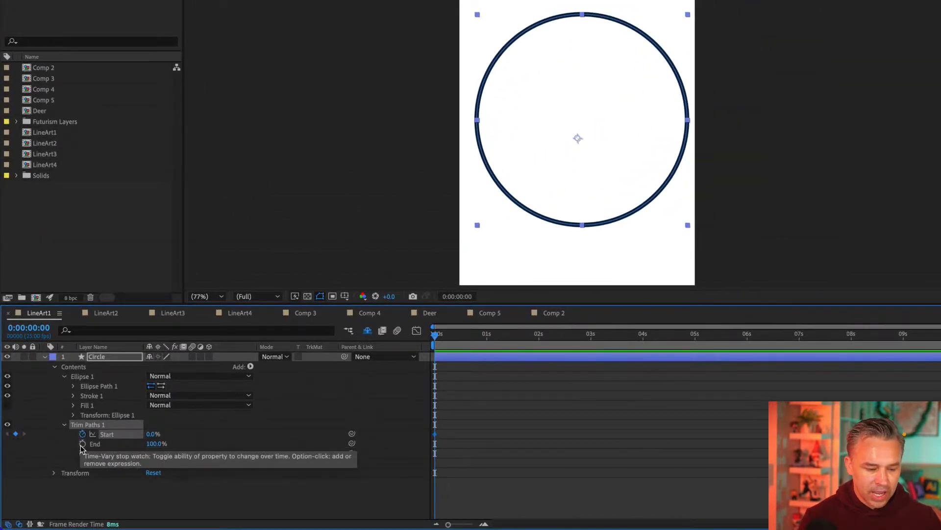
{"action": "left_click", "coordinate": [82, 444]}
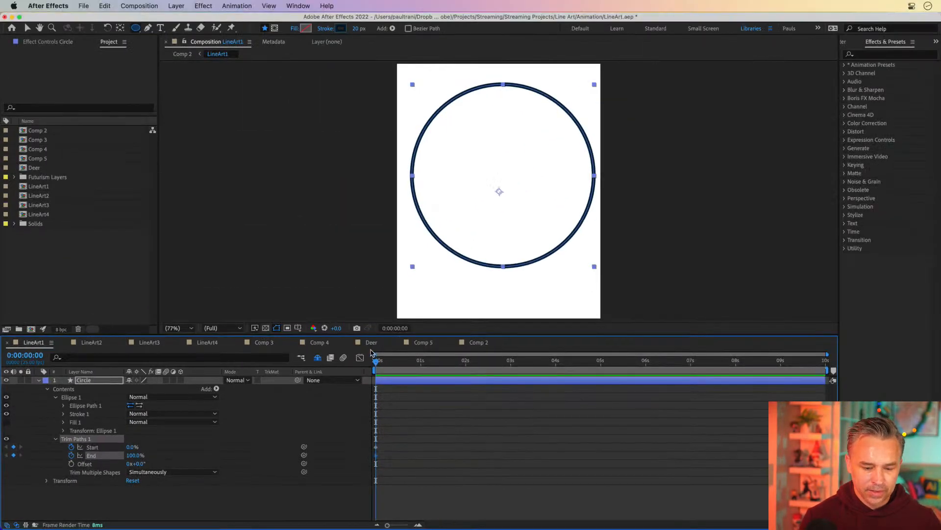
Step: Move the Start and End keyframes to the 5-second mark and set Start to 100% at the first frame
{"action": "left_click_drag", "start_coordinate": [387, 442], "coordinate": [370, 466]}
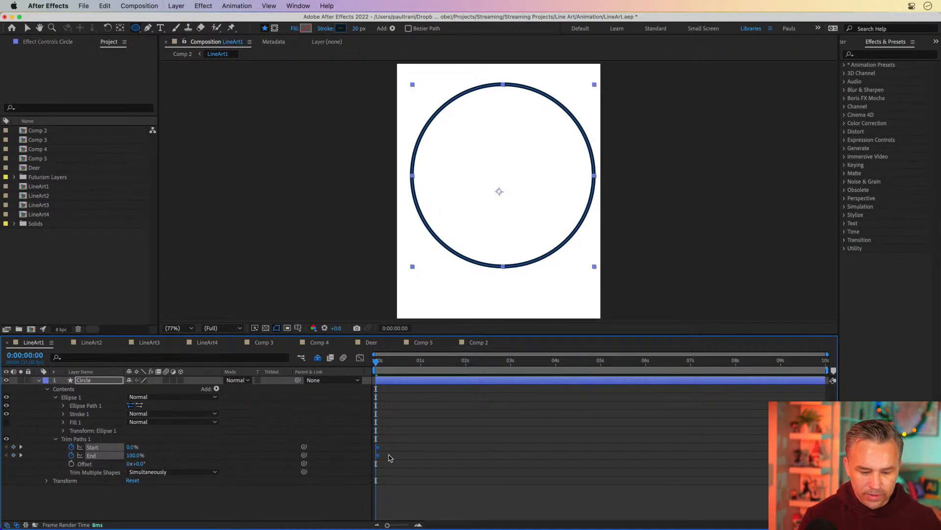
{"action": "left_click_drag", "start_coordinate": [554, 454], "coordinate": [602, 455]}
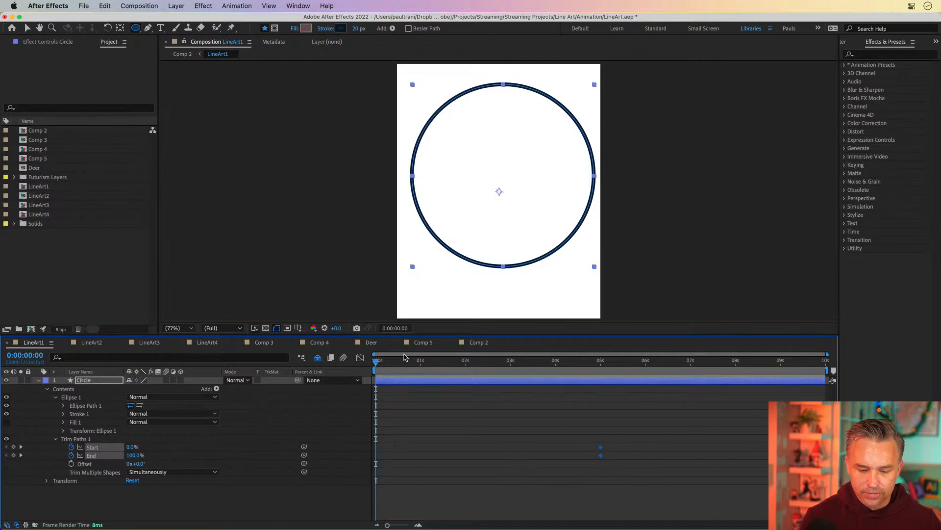
{"action": "left_click", "coordinate": [262, 473]}
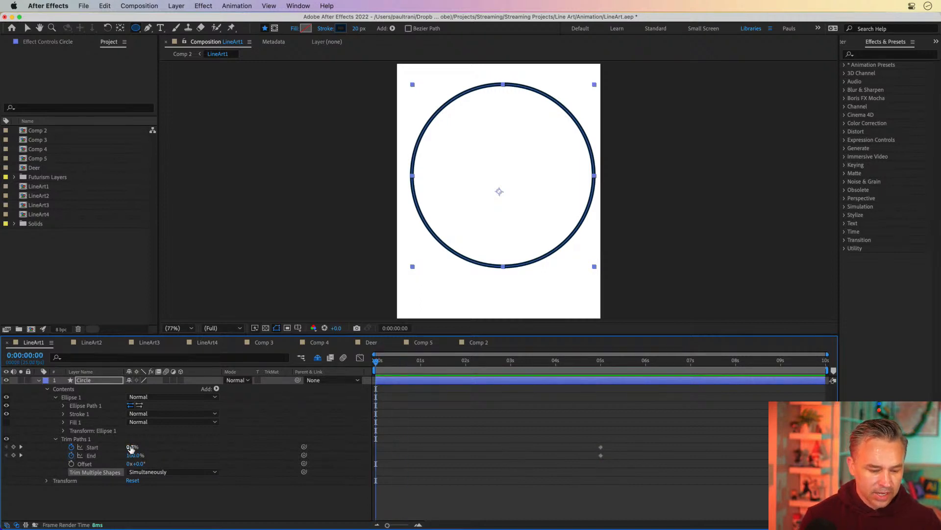
{"action": "left_click_drag", "start_coordinate": [130, 446], "coordinate": [201, 445]}
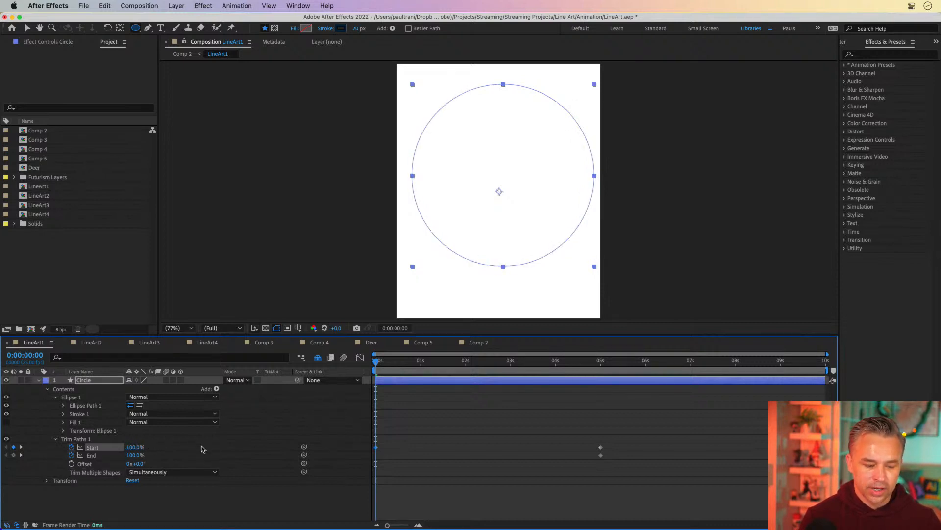
Step: Keyframe End at 0% at 0:00:08:11, move the End keyframes to about 2 s and 9 s, and preview the circle animation
{"action": "left_click_drag", "start_coordinate": [373, 364], "coordinate": [756, 365]}
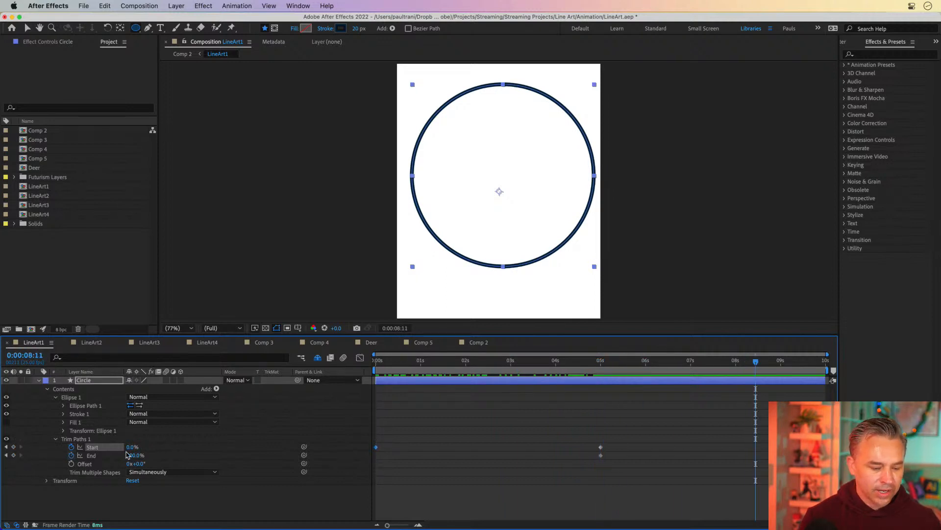
{"action": "left_click_drag", "start_coordinate": [132, 458], "coordinate": [27, 455]}
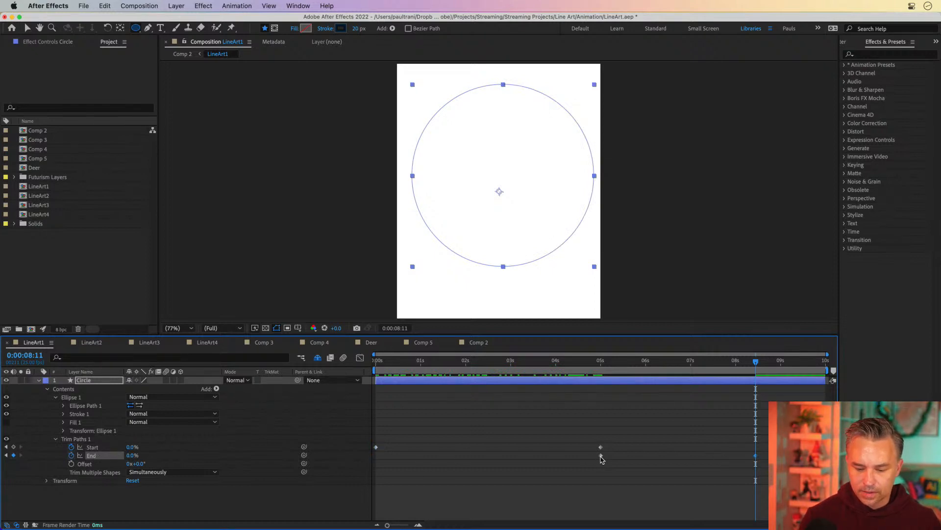
{"action": "left_click_drag", "start_coordinate": [601, 456], "coordinate": [468, 456]}
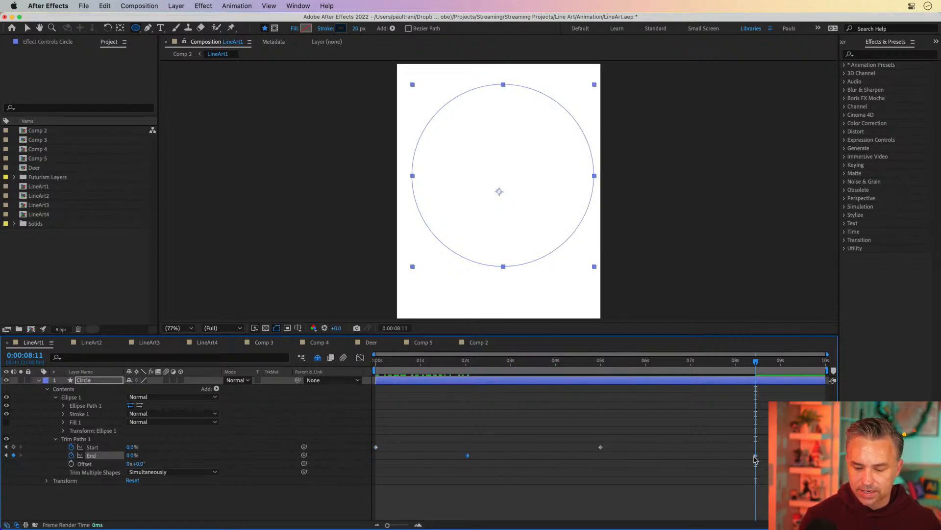
{"action": "left_click_drag", "start_coordinate": [755, 459], "coordinate": [809, 456]}
{"action": "key", "text": "space"}
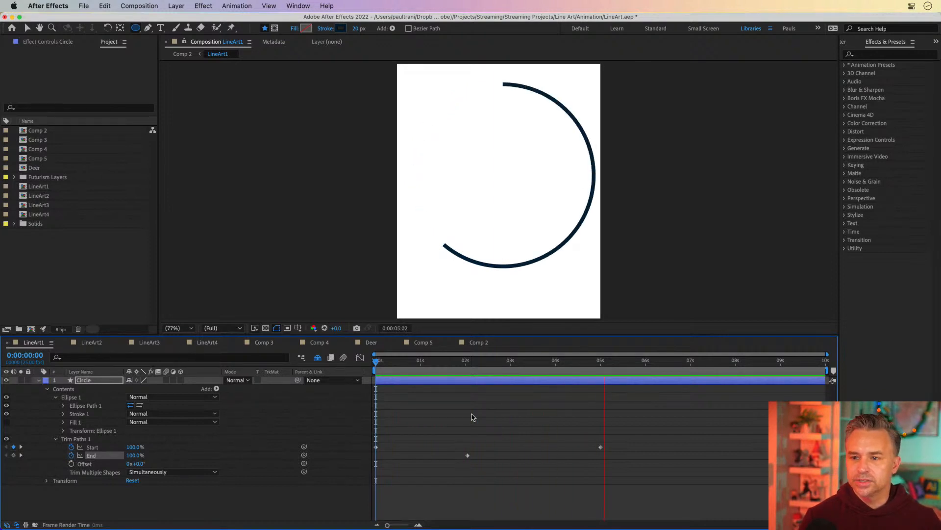
{"action": "key", "text": "space"}
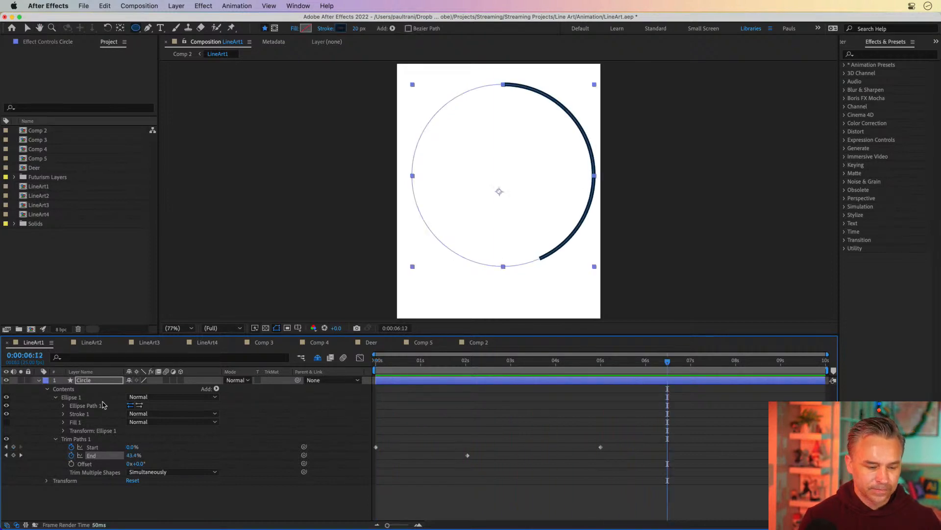
Step: Collapse the Circle layer, reveal the shy line-art layers, and set the circle's stroke width to 1 px
{"action": "left_click", "coordinate": [38, 382]}
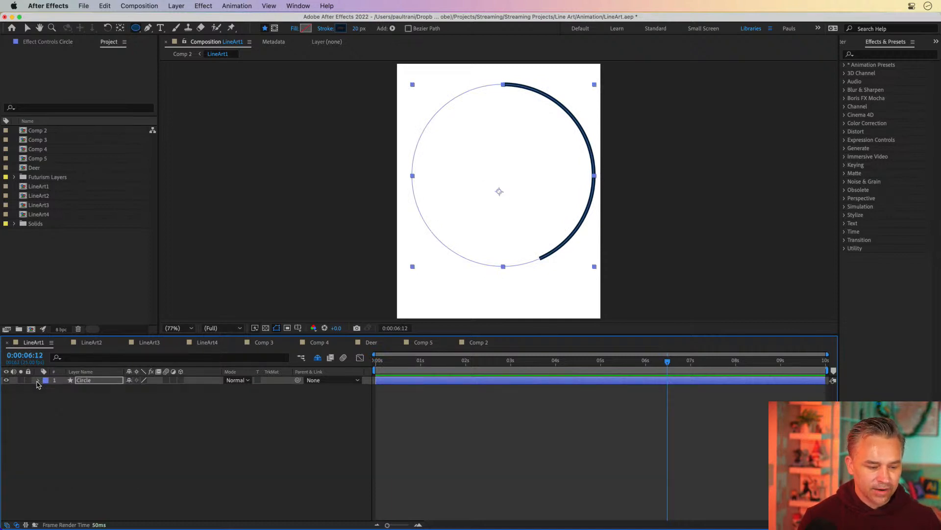
{"action": "left_click", "coordinate": [317, 358]}
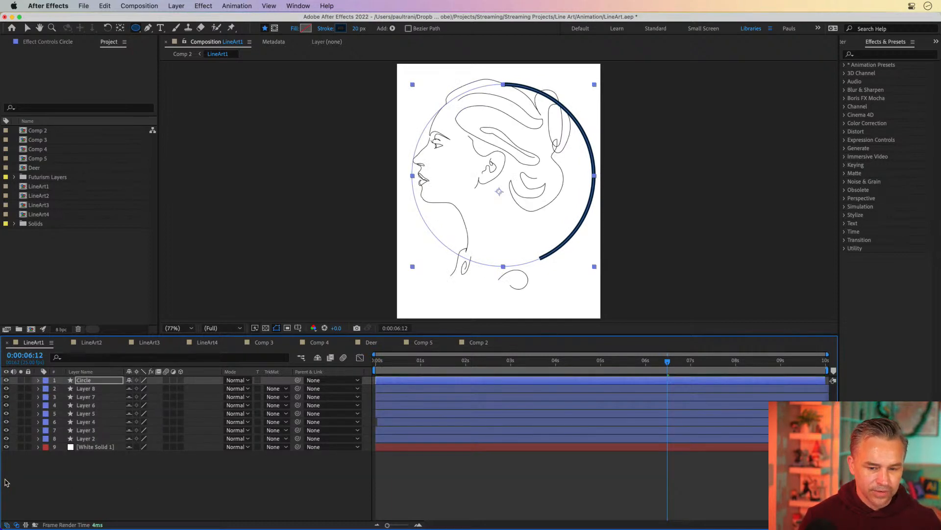
{"action": "left_click", "coordinate": [78, 382]}
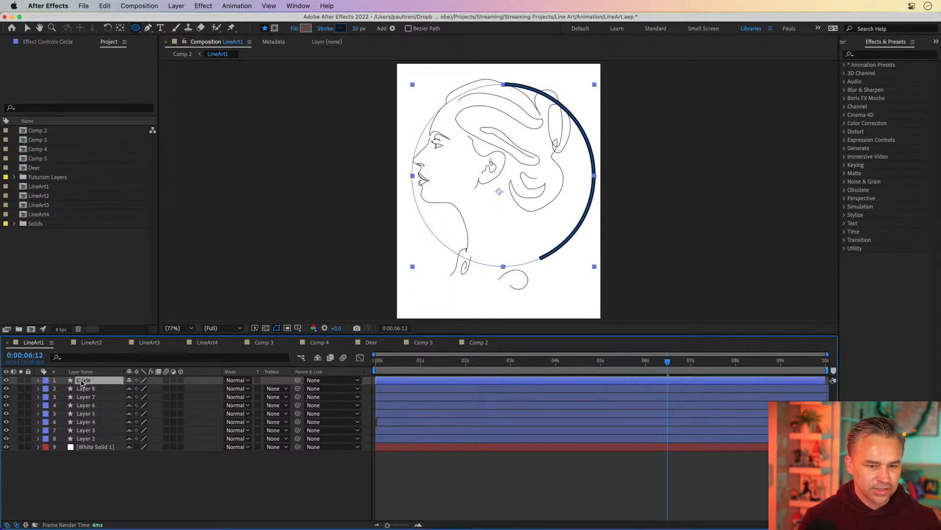
{"action": "left_click_drag", "start_coordinate": [351, 29], "coordinate": [354, 29]}
{"action": "left_click", "coordinate": [353, 29]}
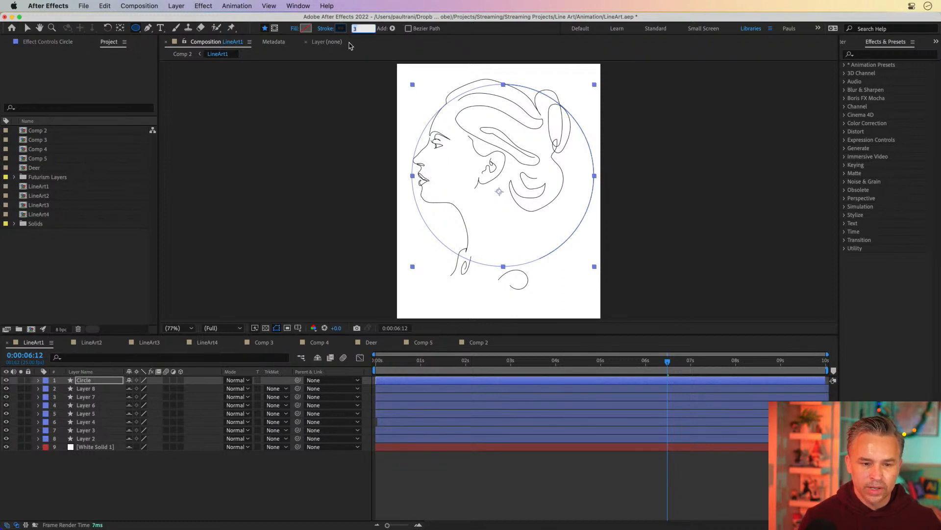
{"action": "type", "text": "1"}
{"action": "key", "text": "Return"}
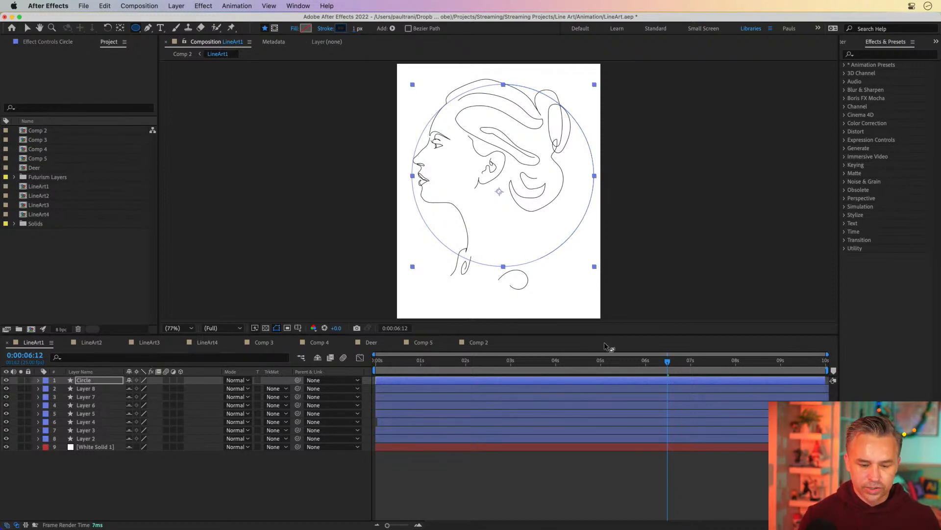
{"action": "left_click", "coordinate": [514, 467]}
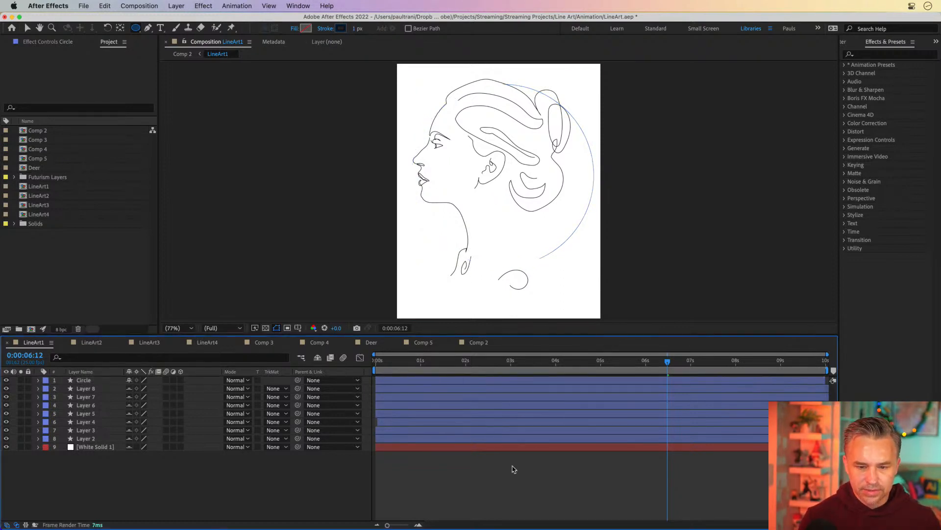
Step: Set the Circle layer's stroke width to 2 px
{"action": "left_click", "coordinate": [82, 381]}
{"action": "left_click", "coordinate": [357, 29]}
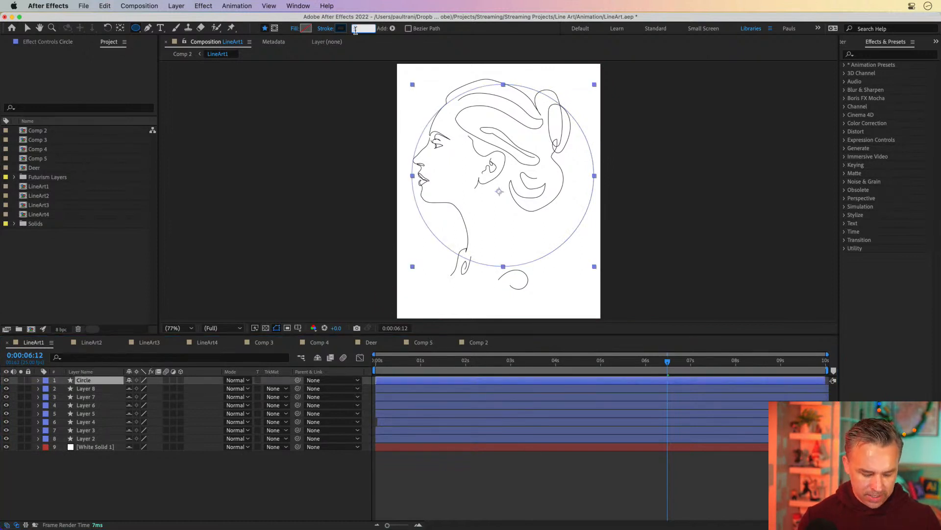
{"action": "type", "text": "2"}
{"action": "key", "text": "Return"}
{"action": "left_click", "coordinate": [443, 503]}
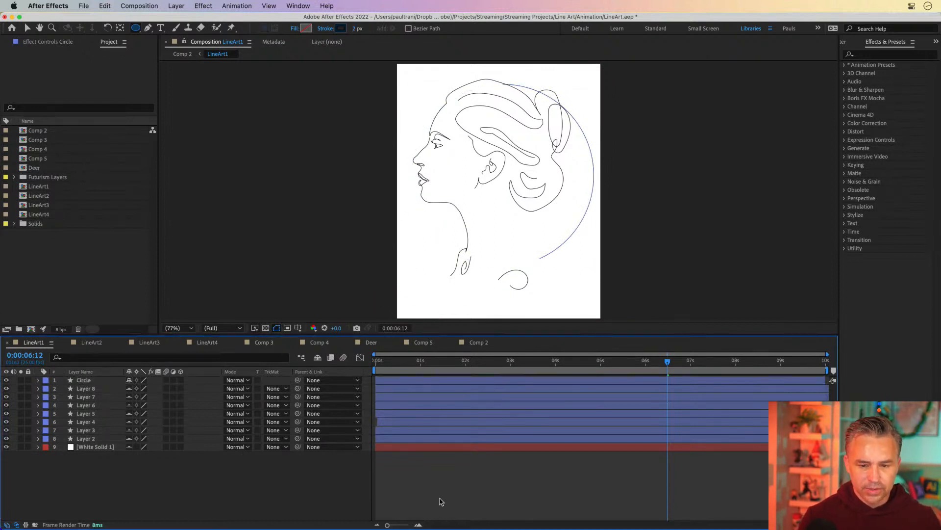
Step: Preview the LineArt1 animation from the beginning and return the playhead to the start
{"action": "key", "text": "Home"}
{"action": "key", "text": "space"}
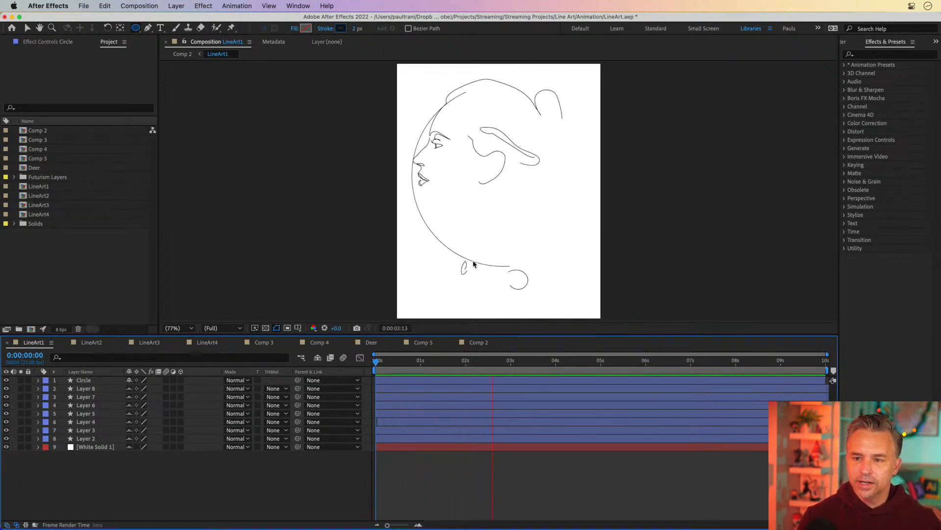
{"action": "left_click", "coordinate": [431, 363]}
{"action": "left_click_drag", "start_coordinate": [400, 367], "coordinate": [318, 358]}
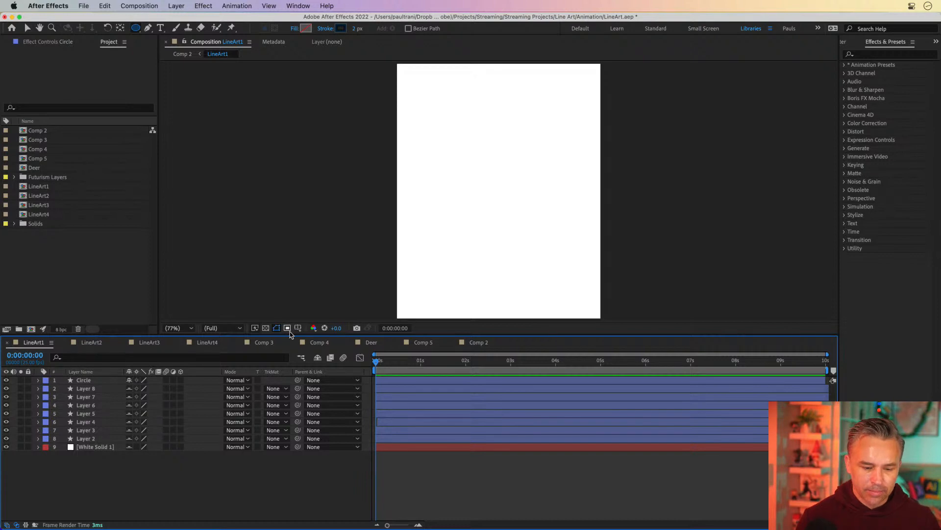
{"action": "left_click_drag", "start_coordinate": [291, 335], "coordinate": [291, 402]}
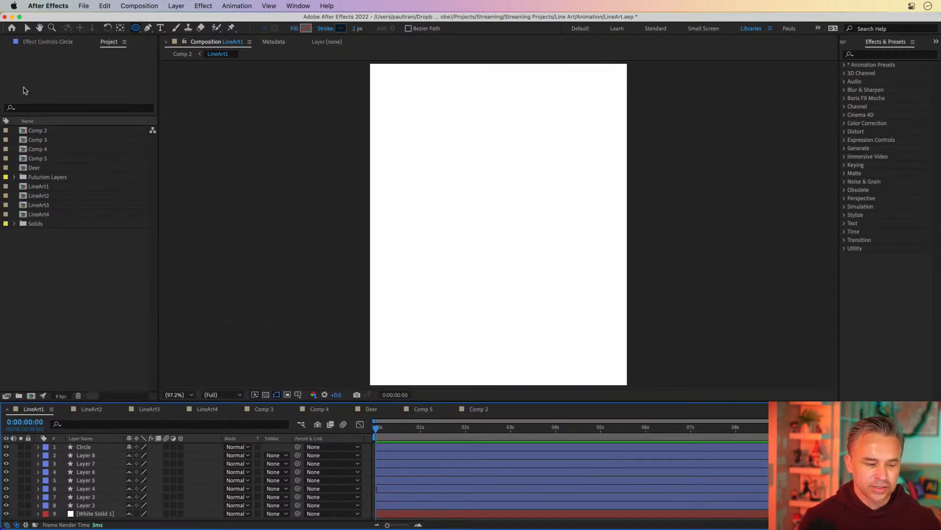
Step: Open Comp 2 and preview its sequenced line-art animation from the start
{"action": "double_click", "coordinate": [27, 132]}
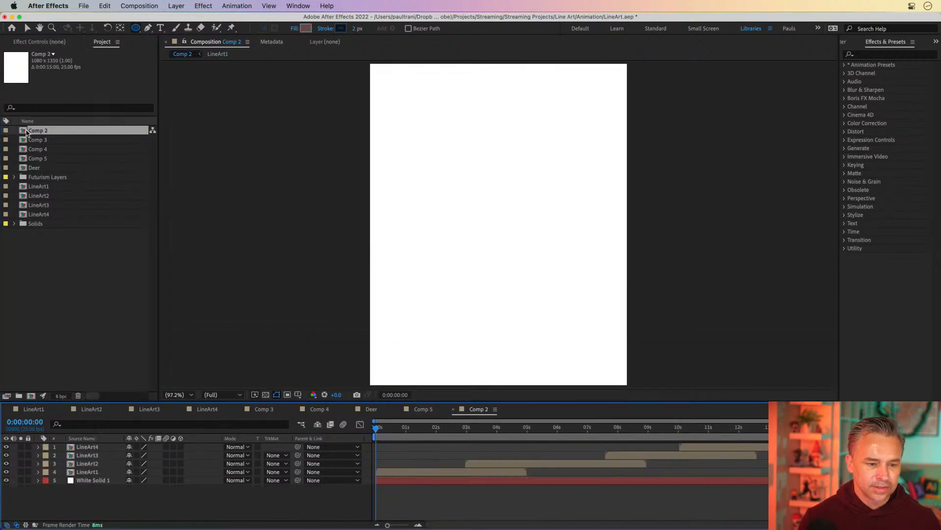
{"action": "key", "text": "space"}
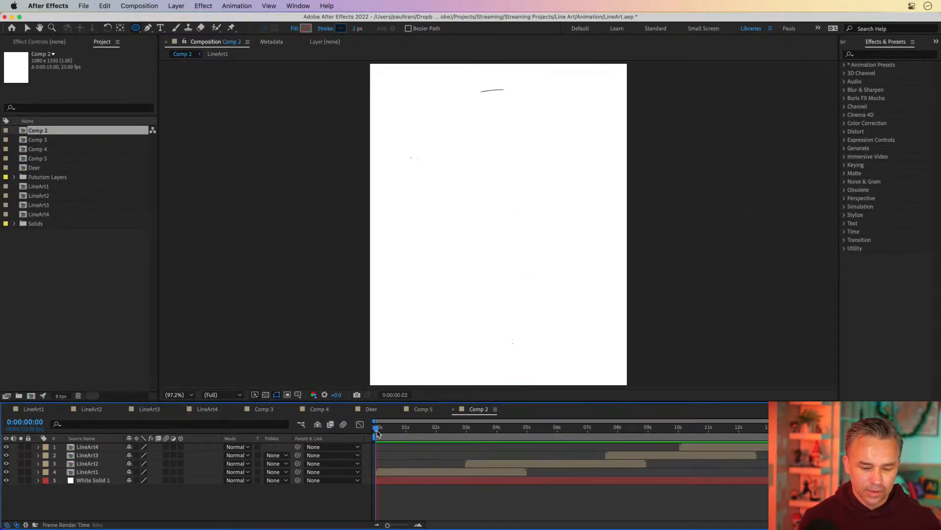
{"action": "left_click", "coordinate": [388, 430]}
{"action": "left_click", "coordinate": [35, 273]}
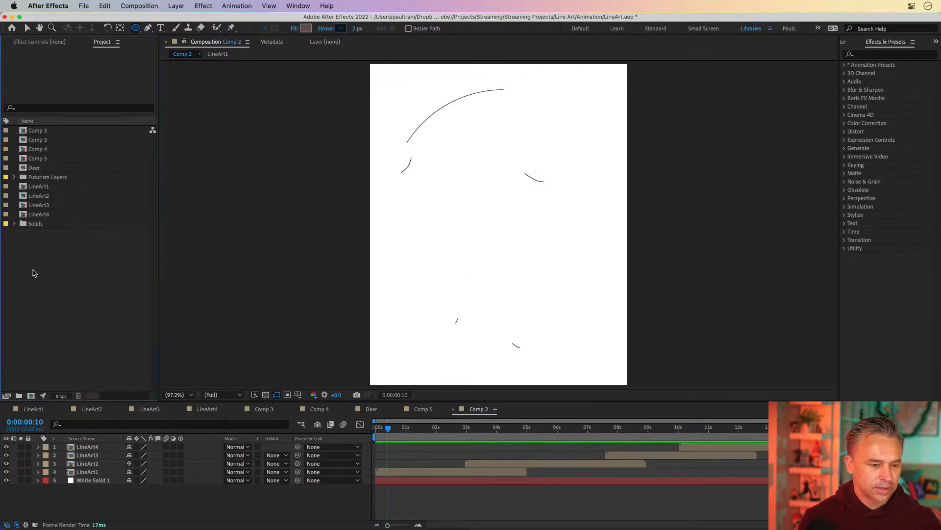
{"action": "left_click", "coordinate": [388, 429]}
{"action": "key", "text": "Home"}
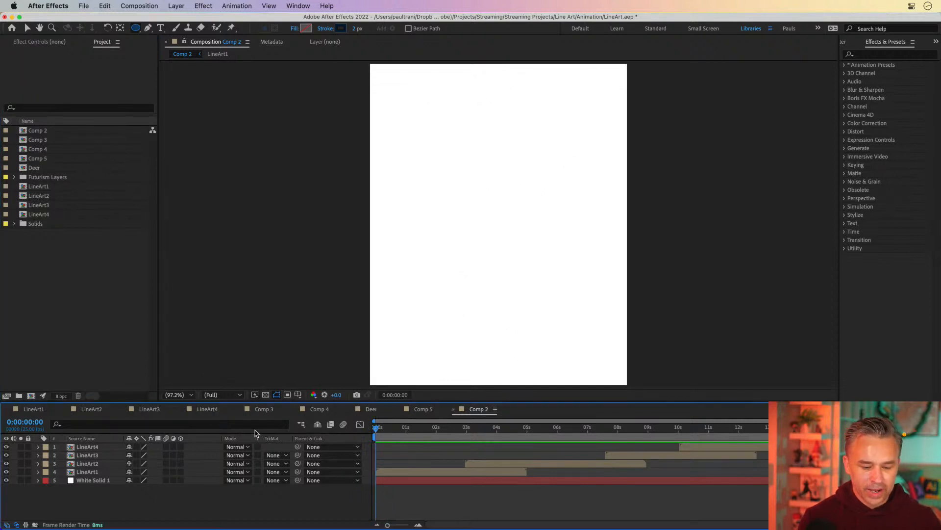
{"action": "left_click", "coordinate": [25, 262]}
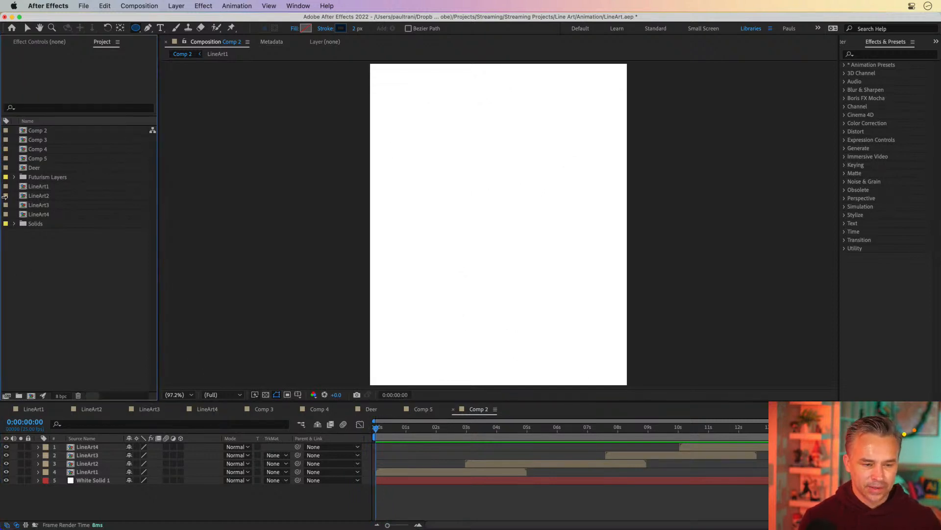
Step: Save the After Effects project
{"action": "key", "text": "super+s"}
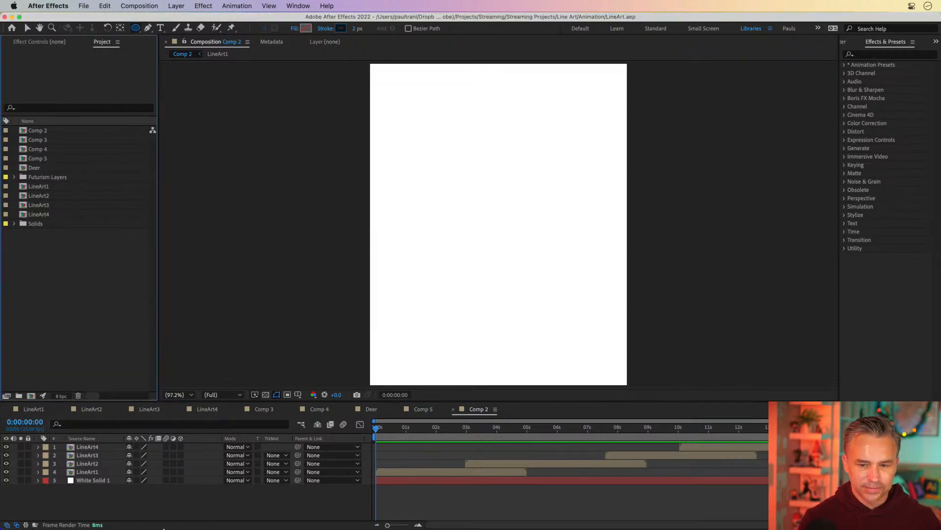
{"action": "left_click", "coordinate": [125, 518]}
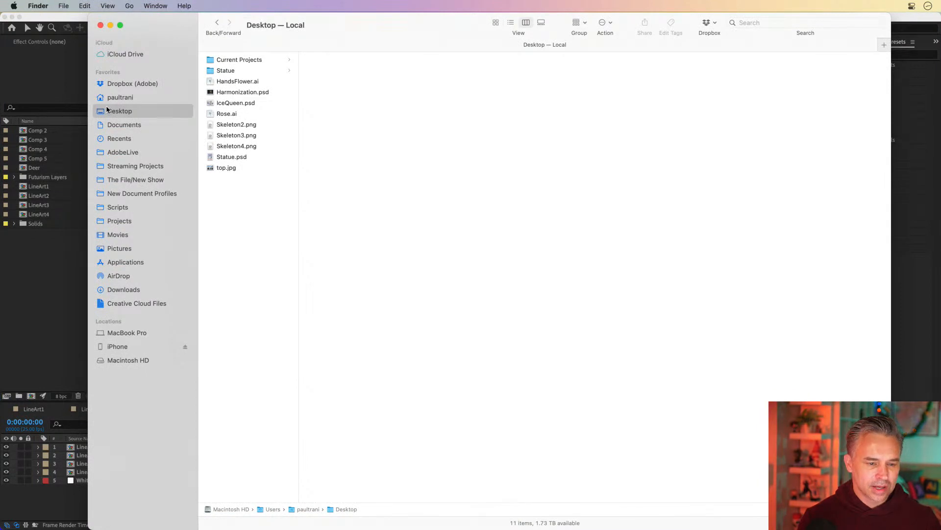
{"action": "left_click", "coordinate": [12, 326]}
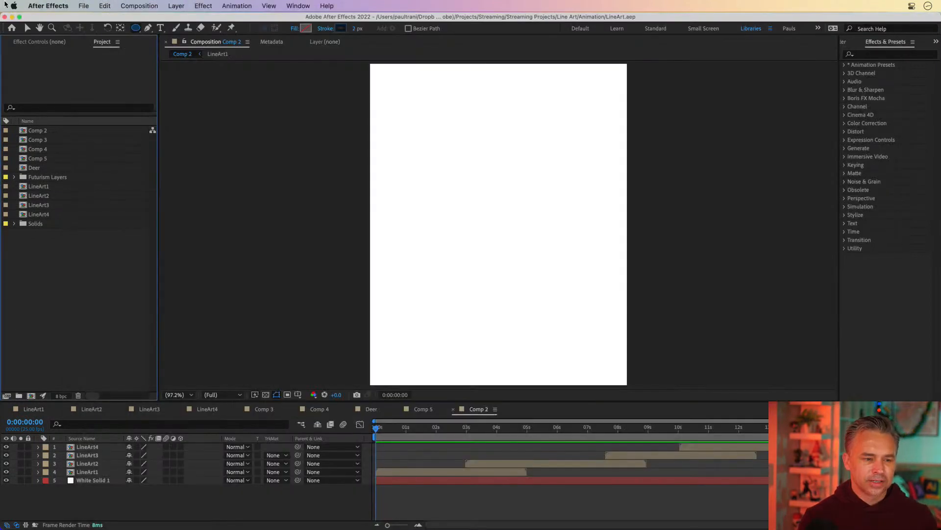
Step: Close the current project
{"action": "left_click", "coordinate": [83, 5]}
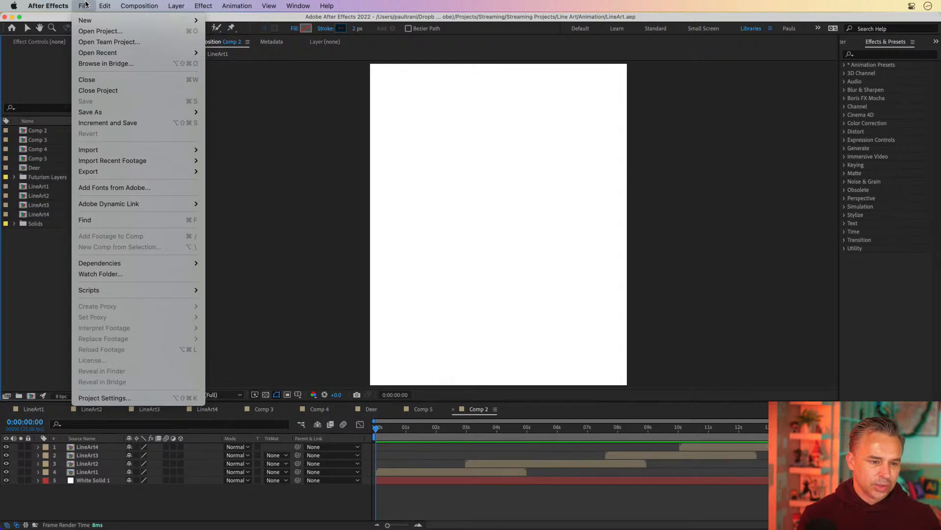
{"action": "left_click", "coordinate": [96, 91]}
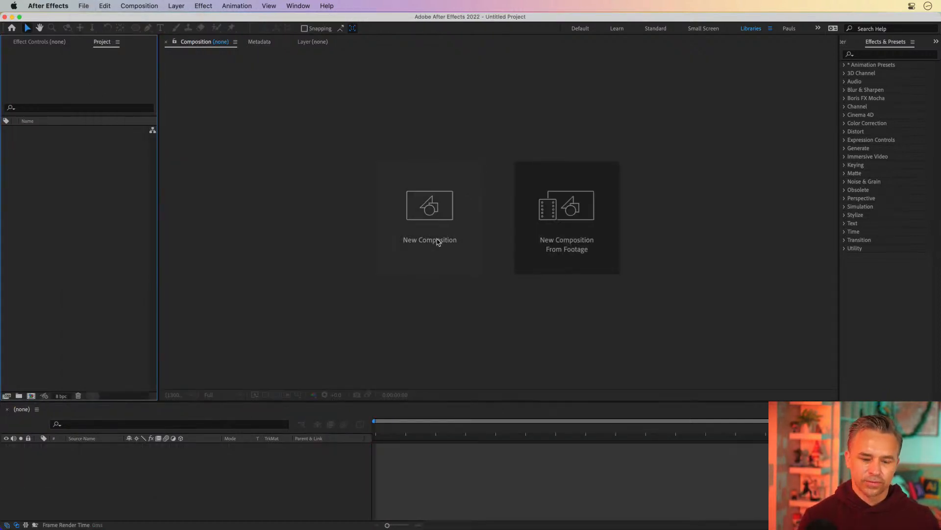
{"action": "left_click", "coordinate": [81, 6]}
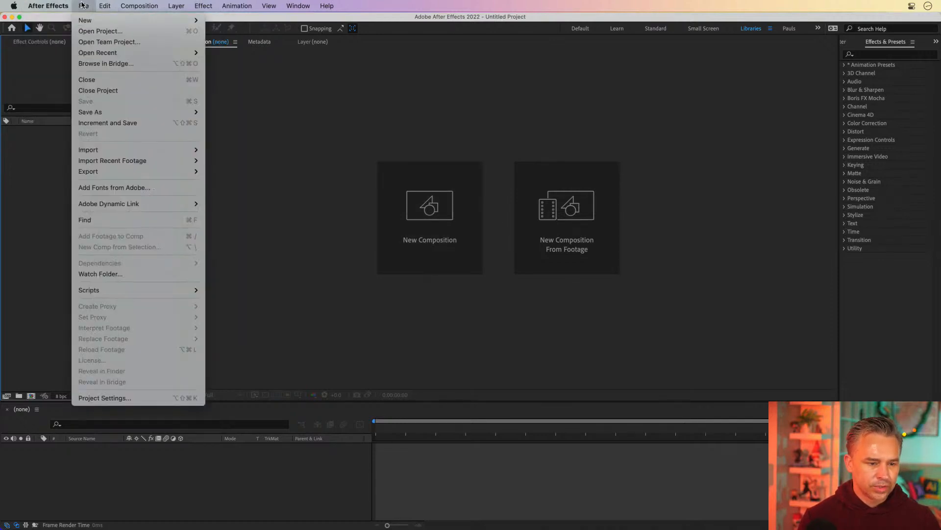
{"action": "left_click", "coordinate": [82, 4]}
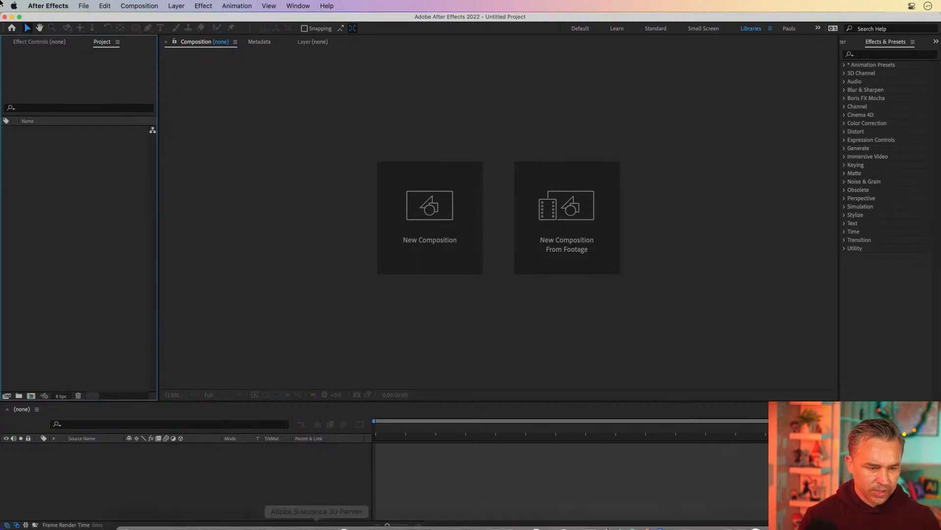
{"action": "left_click", "coordinate": [11, 18]}
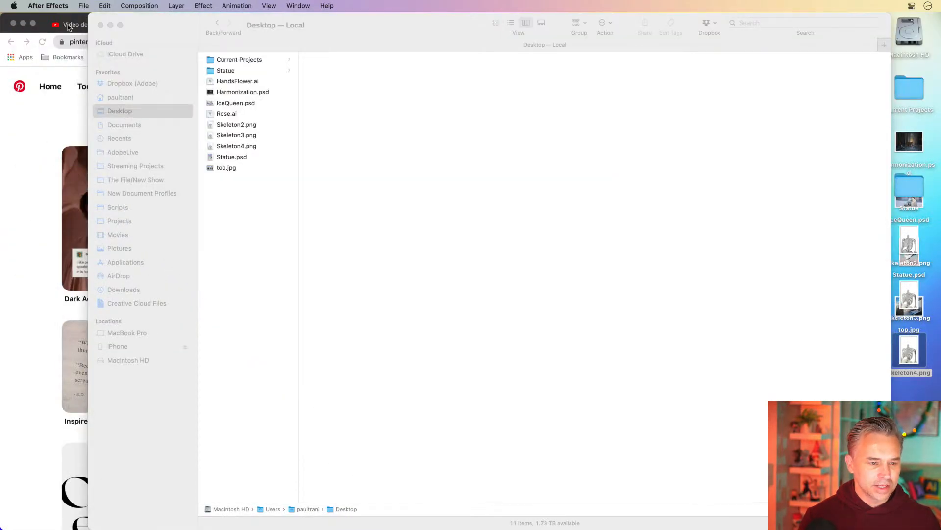
{"action": "left_click", "coordinate": [21, 23]}
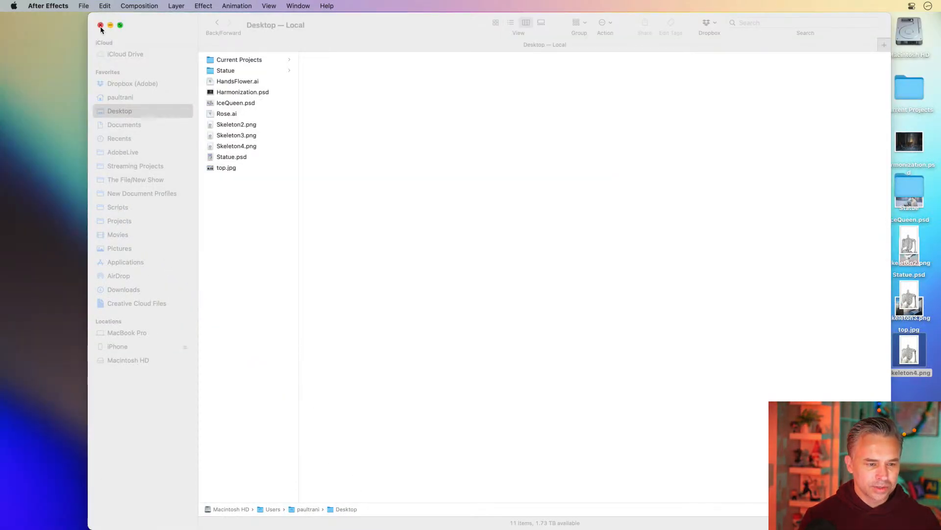
{"action": "left_click", "coordinate": [110, 25]}
Step: Clean up the arrangement of the desktop icons
{"action": "left_click", "coordinate": [657, 287]}
{"action": "right_click", "coordinate": [652, 215]}
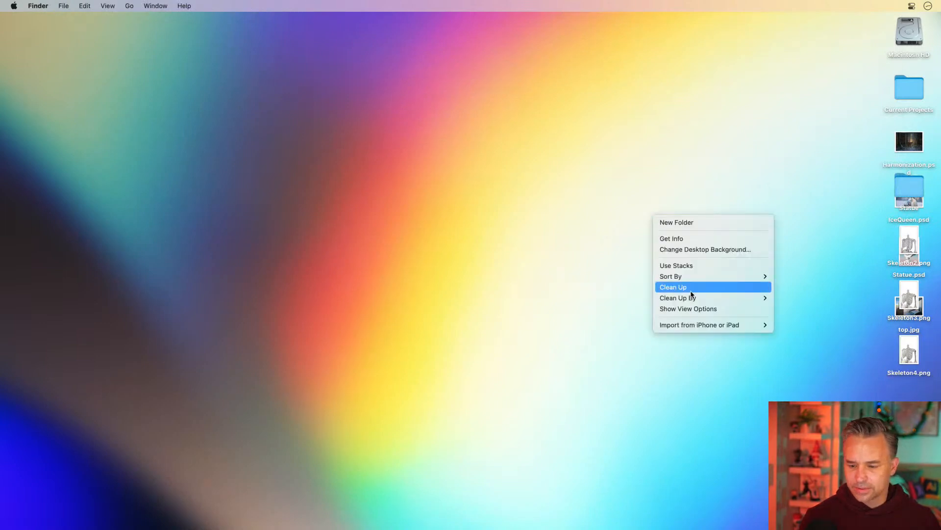
{"action": "mouse_move", "coordinate": [691, 300]}
{"action": "left_click", "coordinate": [787, 297]}
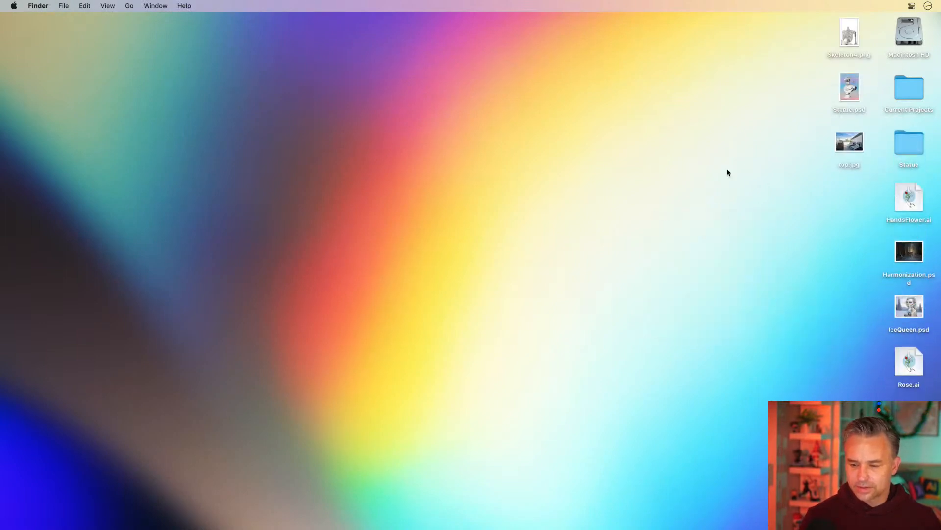
Step: Create a new folder on the desktop named Rose
{"action": "right_click", "coordinate": [523, 202]}
{"action": "left_click", "coordinate": [531, 204]}
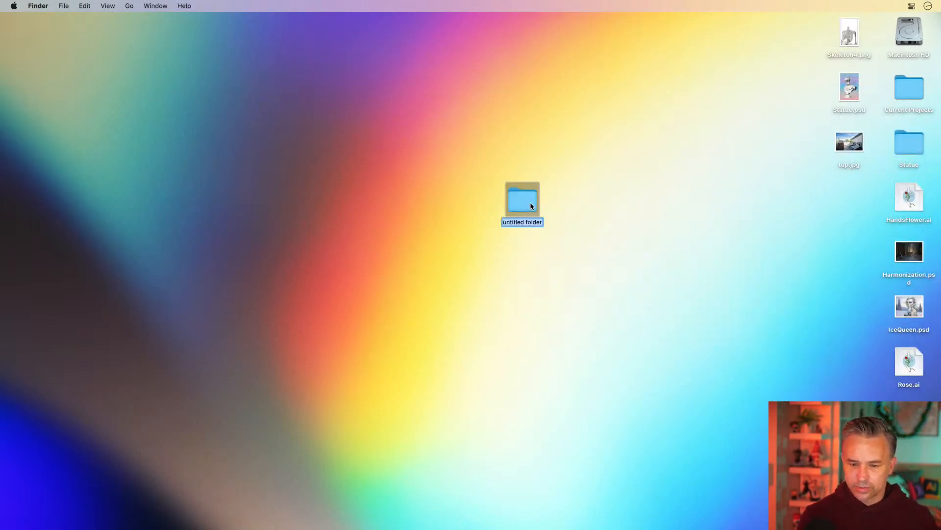
{"action": "type", "text": "Rose"}
{"action": "left_click", "coordinate": [755, 358]}
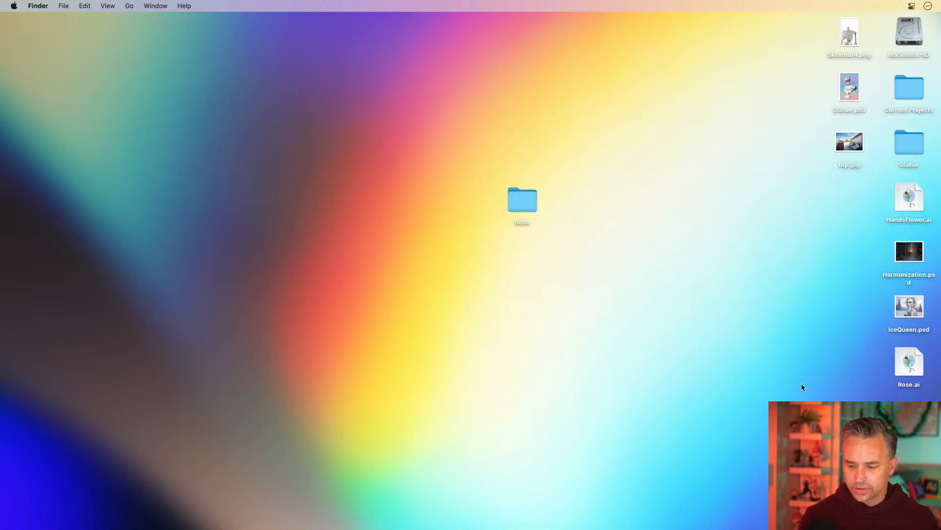
Step: Move the Rose.ai file into the Rose folder
{"action": "left_click_drag", "start_coordinate": [903, 366], "coordinate": [675, 221]}
{"action": "left_click", "coordinate": [385, 267]}
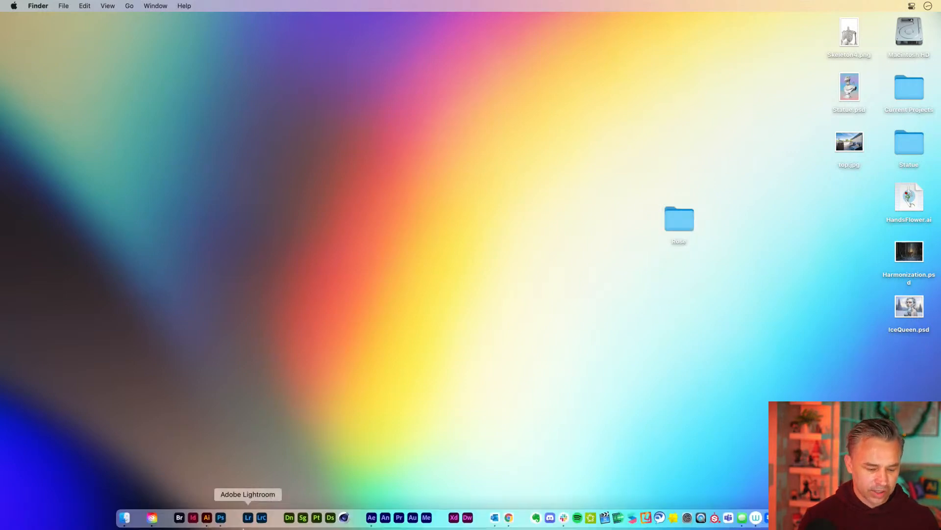
Step: Switch to After Effects and create a new composition with the default settings
{"action": "left_click", "coordinate": [371, 517]}
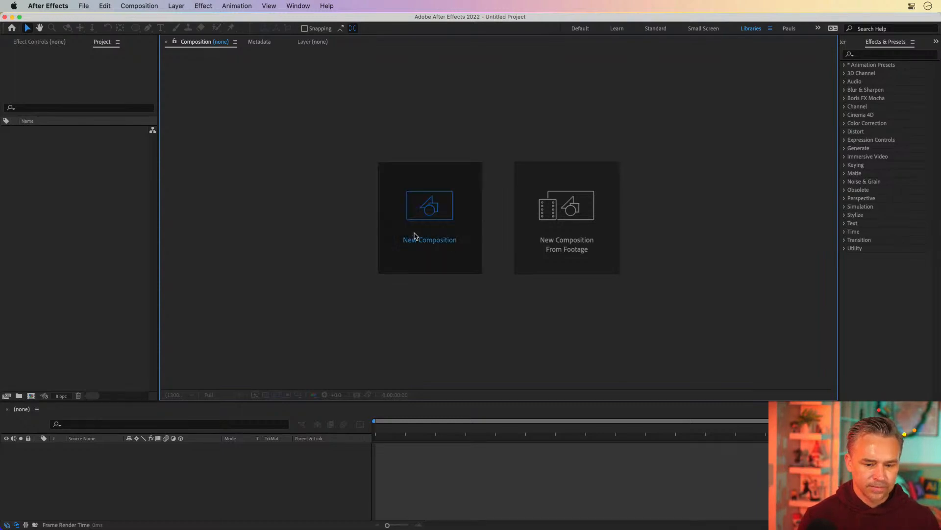
{"action": "left_click", "coordinate": [414, 237]}
{"action": "key", "text": "Return"}
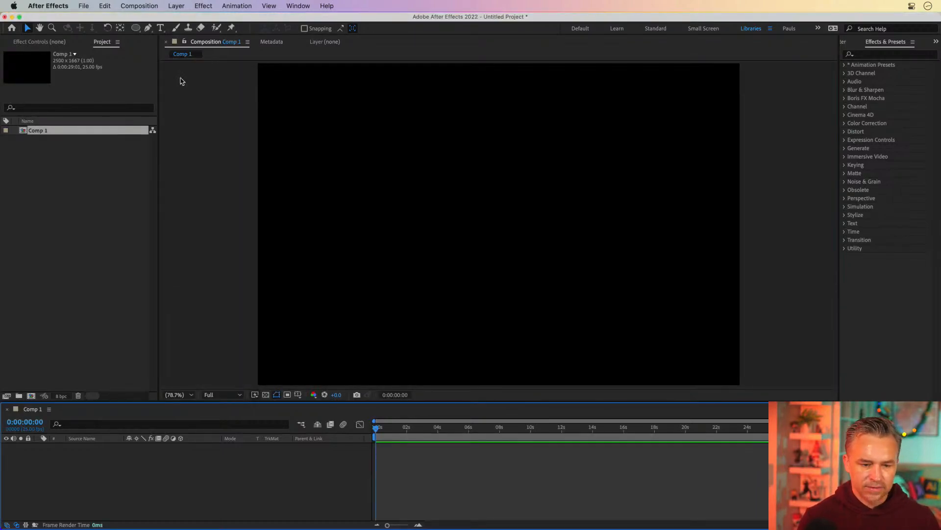
Step: Save the project as Rose.aep inside the Rose folder on the Desktop
{"action": "key", "text": "super+s"}
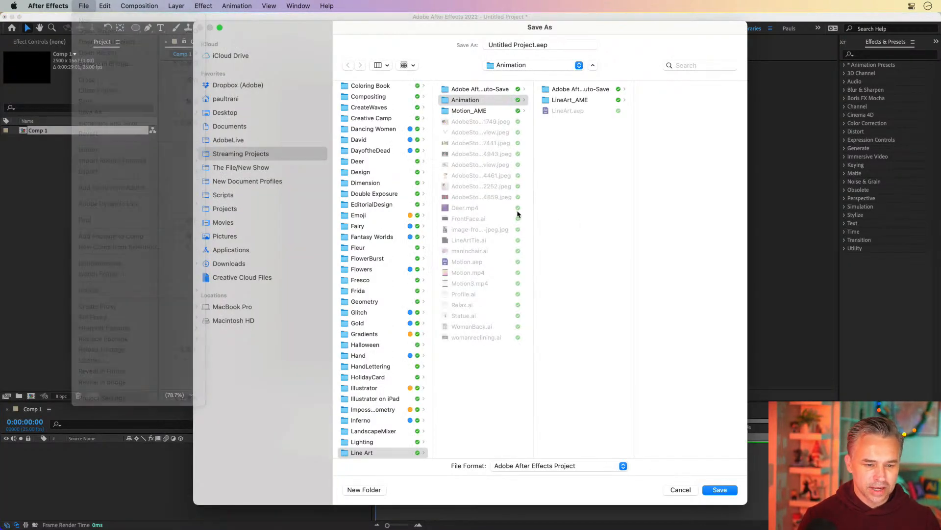
{"action": "left_click", "coordinate": [232, 114]}
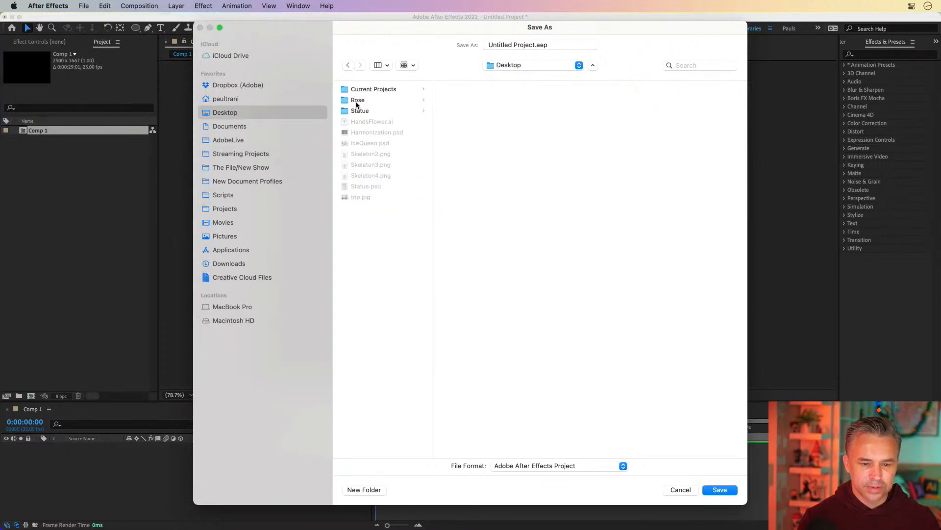
{"action": "left_click", "coordinate": [357, 100]}
{"action": "left_click", "coordinate": [537, 47]}
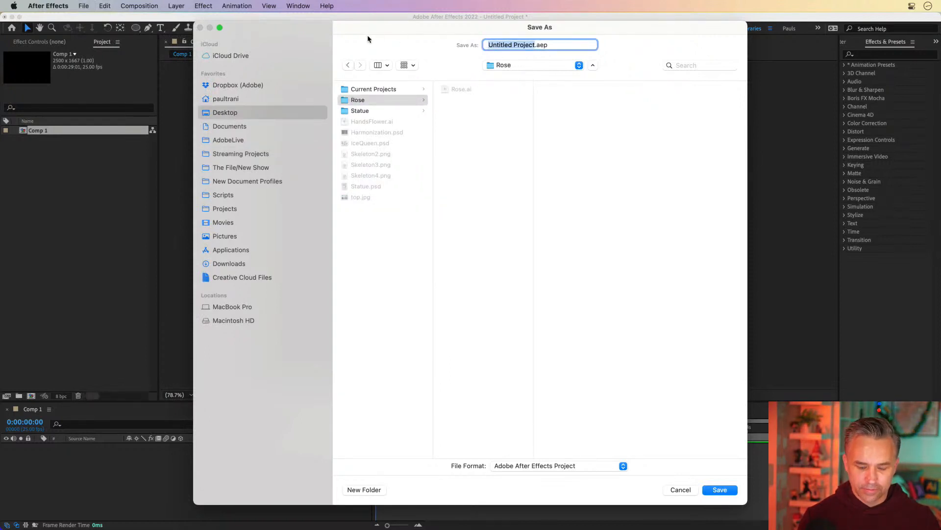
{"action": "type", "text": "R"}
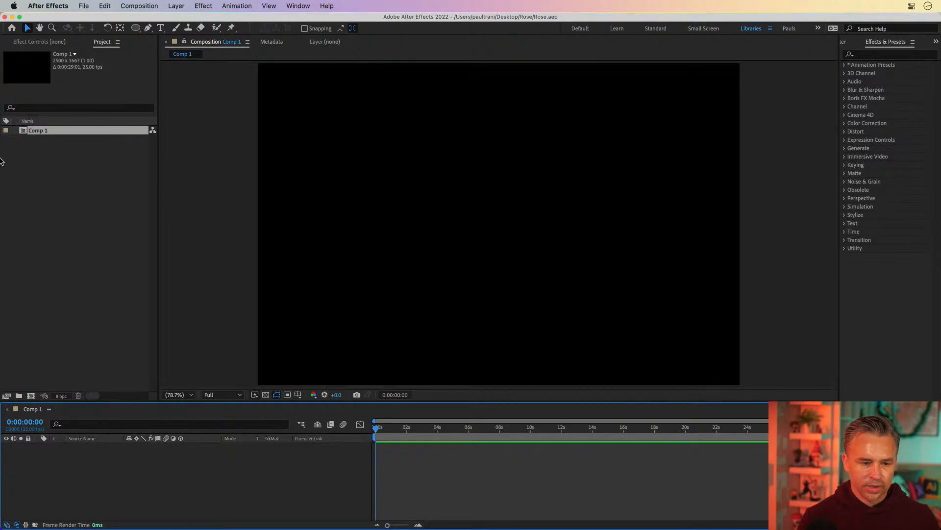
Step: Delete the Comp 1 composition from the project
{"action": "left_click", "coordinate": [23, 130]}
{"action": "key", "text": "Delete"}
Step: Import the Rose.ai file from the Rose folder on the Desktop
{"action": "left_click", "coordinate": [83, 5]}
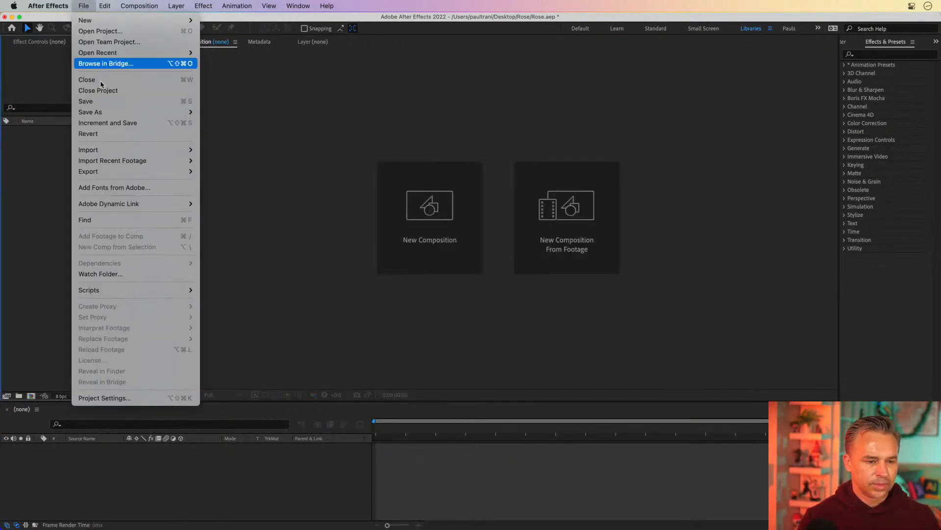
{"action": "mouse_move", "coordinate": [148, 150]}
{"action": "left_click", "coordinate": [266, 151]}
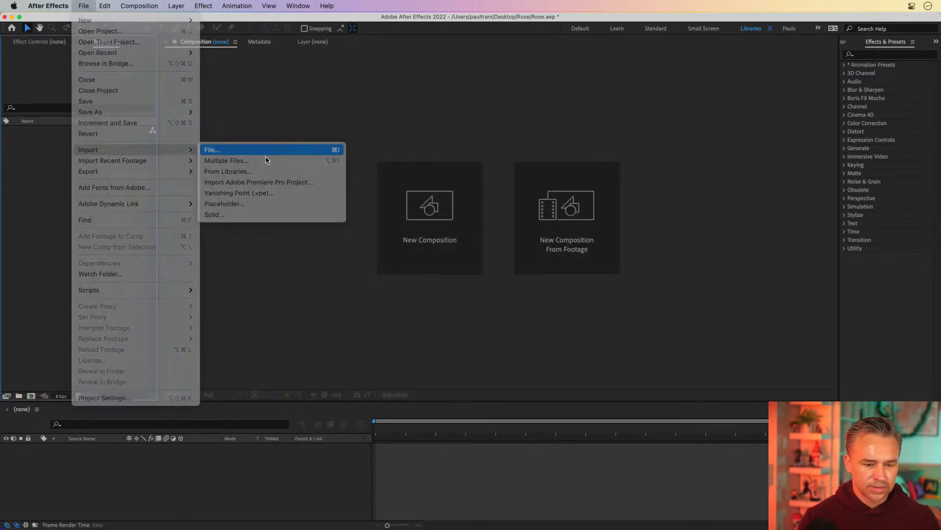
{"action": "left_click", "coordinate": [240, 93]}
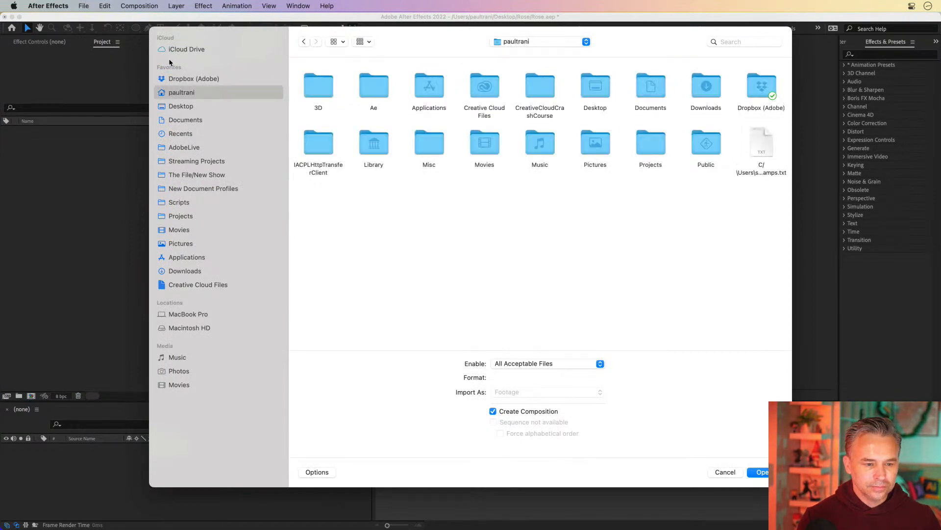
{"action": "left_click", "coordinate": [172, 107]}
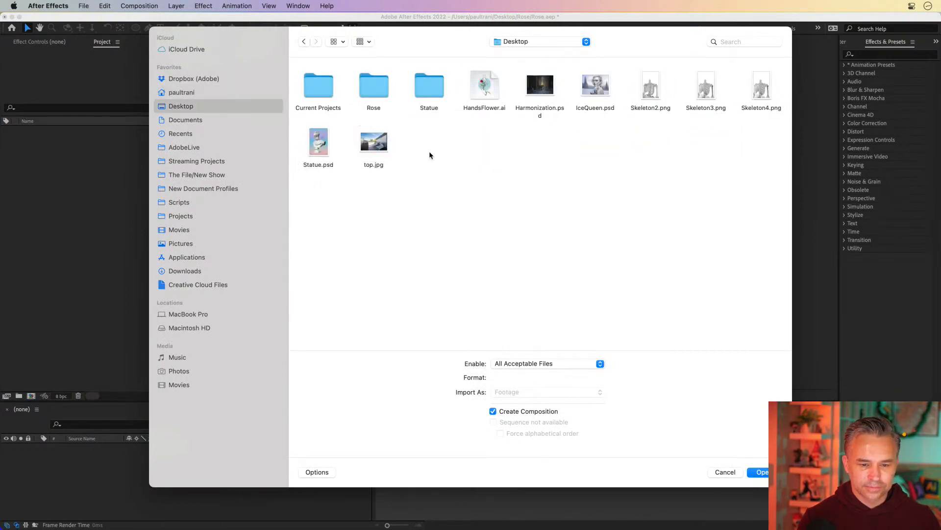
{"action": "double_click", "coordinate": [377, 93]}
{"action": "double_click", "coordinate": [372, 86]}
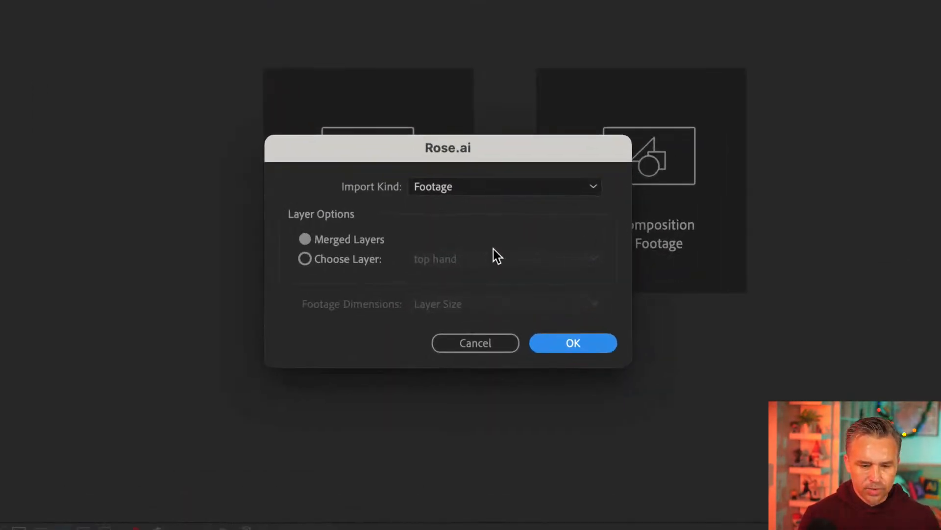
Step: Import Rose.ai as a Composition with footage dimensions set to Layer Size
{"action": "left_click", "coordinate": [328, 257]}
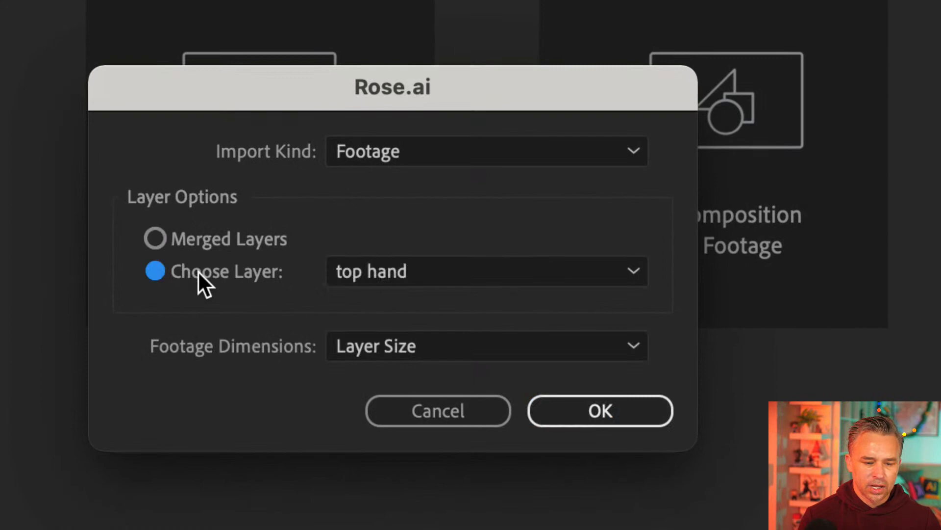
{"action": "left_click", "coordinate": [192, 239]}
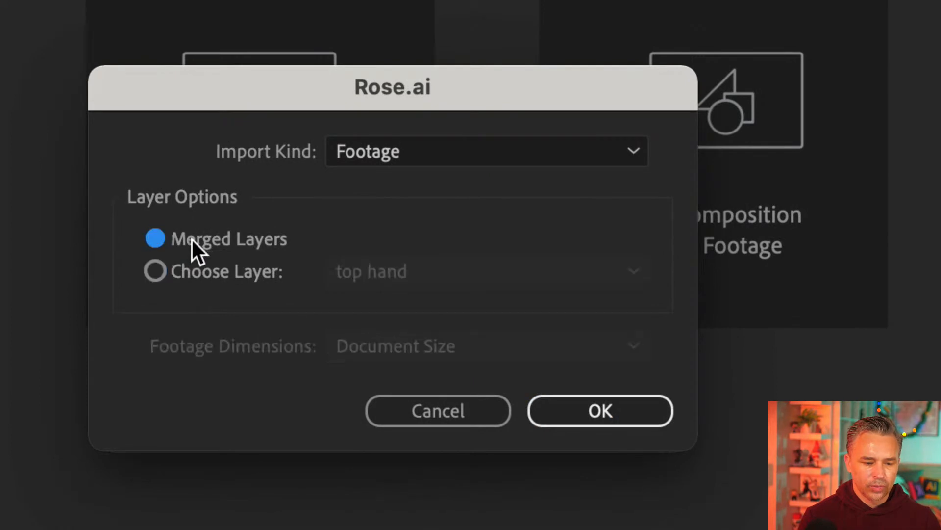
{"action": "left_click", "coordinate": [435, 149]}
{"action": "left_click", "coordinate": [434, 220]}
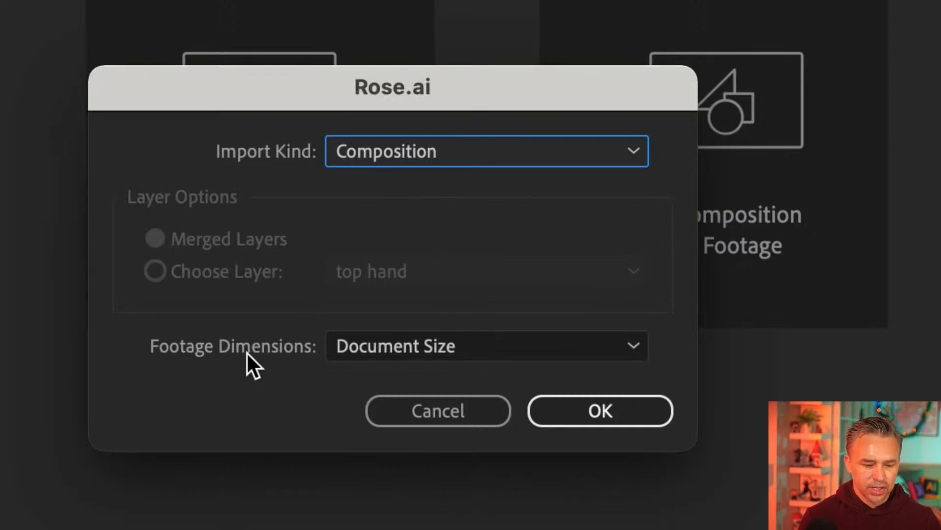
{"action": "left_click", "coordinate": [390, 348]}
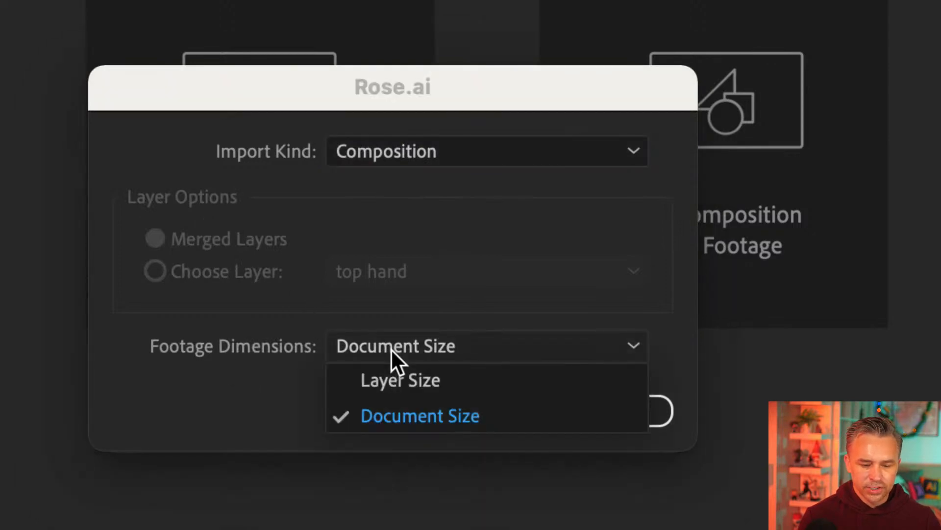
{"action": "left_click", "coordinate": [466, 380]}
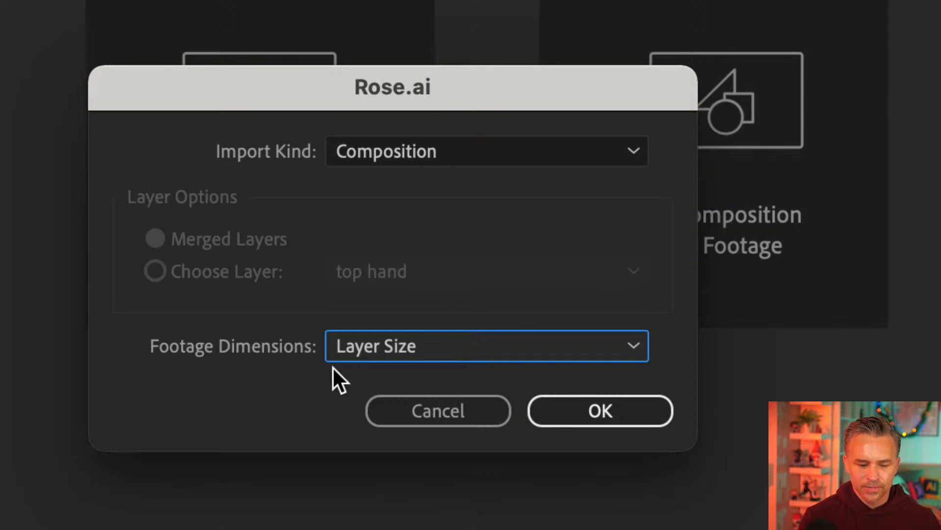
{"action": "left_click", "coordinate": [553, 404]}
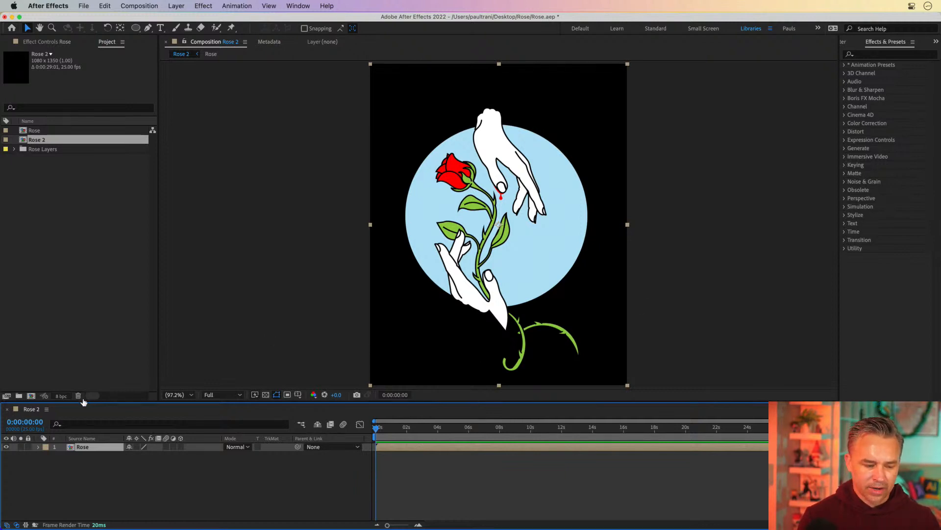
Step: Set the Rose 2 composition's background color to white by sampling the artwork with the eyedropper
{"action": "left_click", "coordinate": [141, 6]}
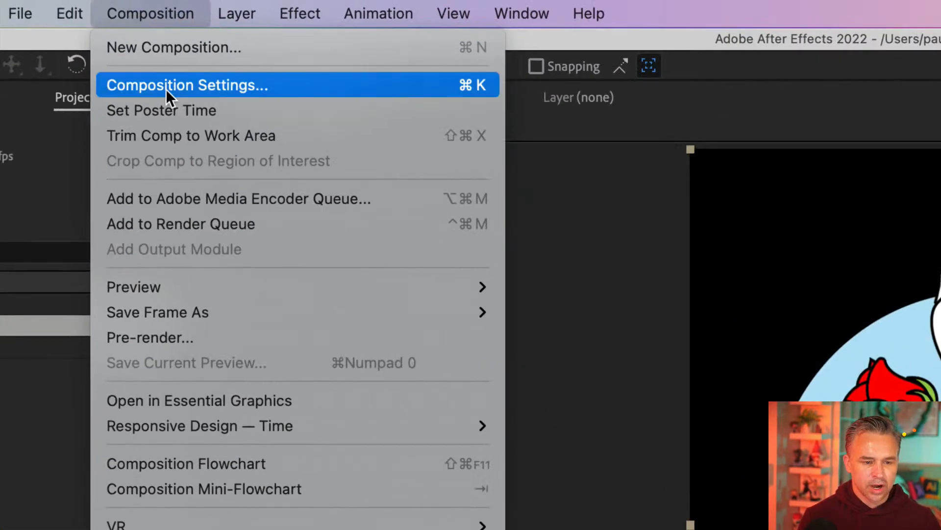
{"action": "left_click", "coordinate": [146, 37]}
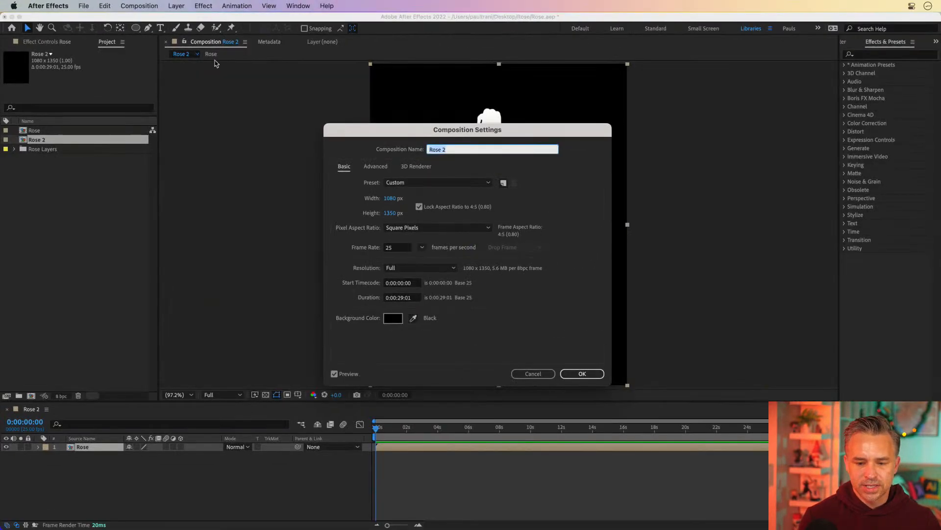
{"action": "left_click_drag", "start_coordinate": [466, 131], "coordinate": [639, 124]}
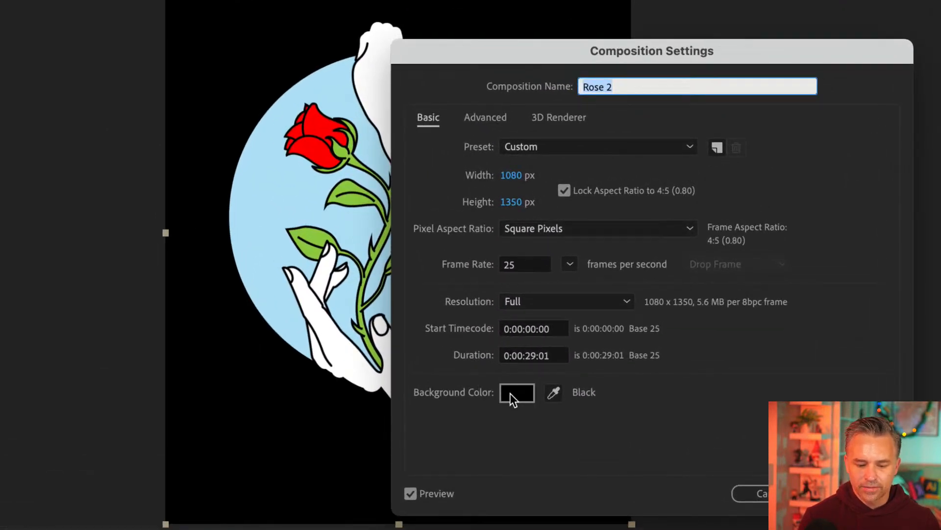
{"action": "left_click", "coordinate": [551, 394]}
{"action": "left_click", "coordinate": [337, 346]}
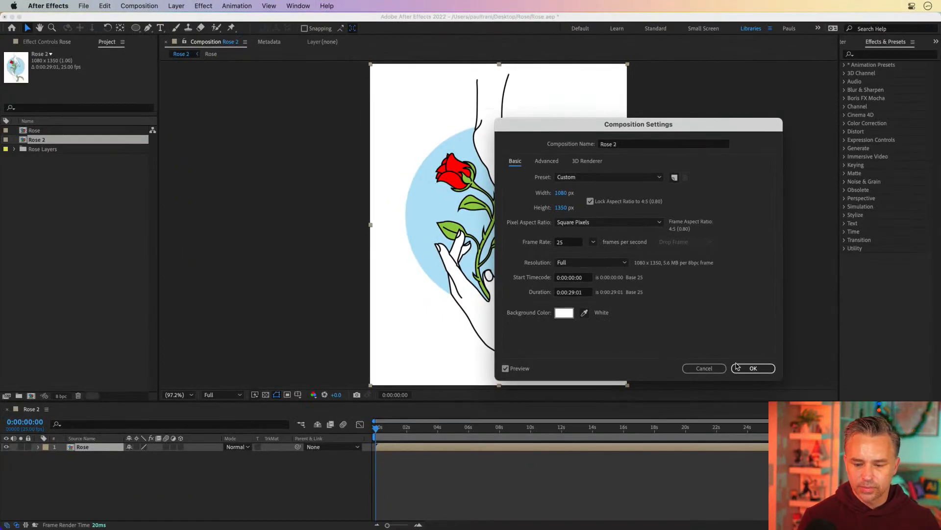
{"action": "left_click", "coordinate": [736, 367]}
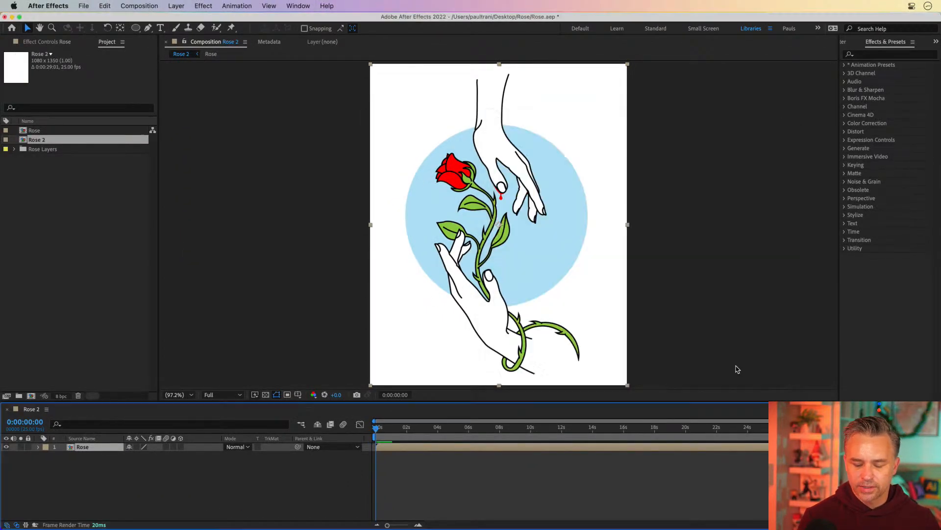
{"action": "left_click", "coordinate": [405, 432]}
{"action": "left_click_drag", "start_coordinate": [406, 432], "coordinate": [329, 430]}
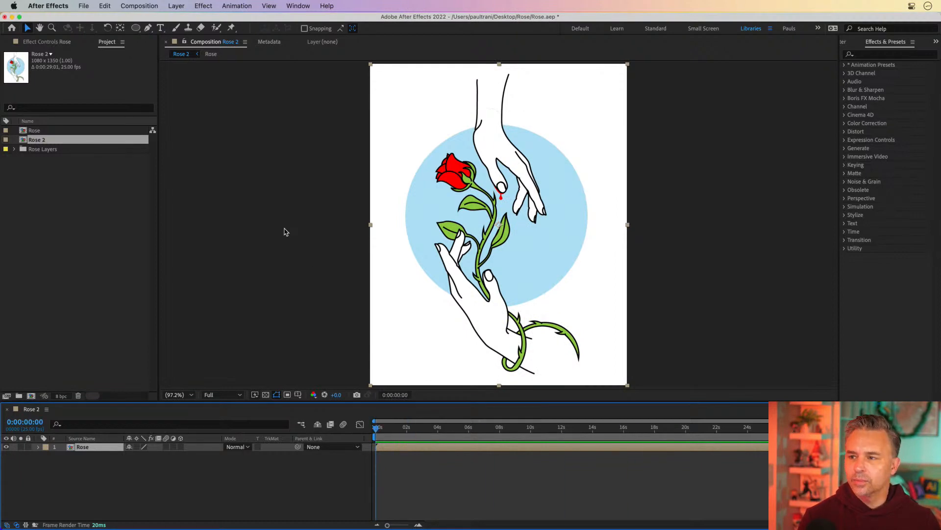
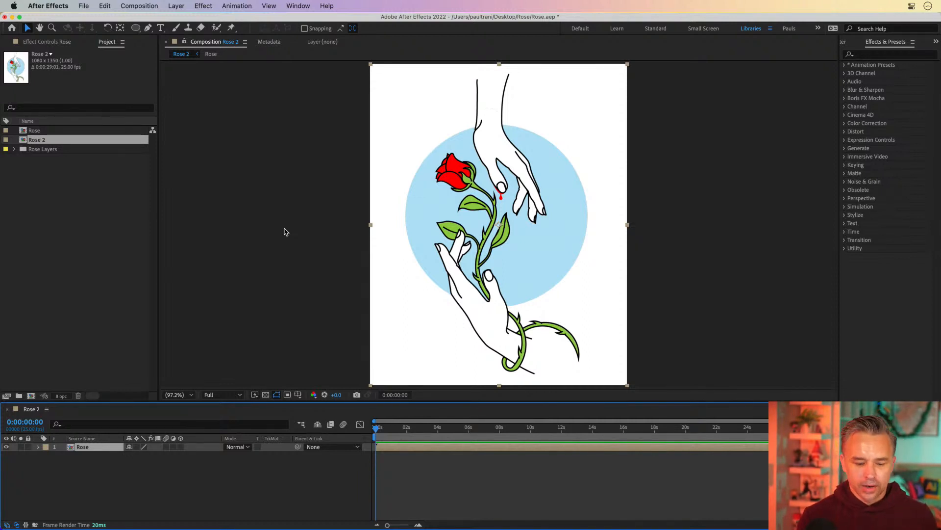
Step: Open the layered Rose composition and inspect its top hand, hand, rose and circle layers
{"action": "double_click", "coordinate": [70, 447]}
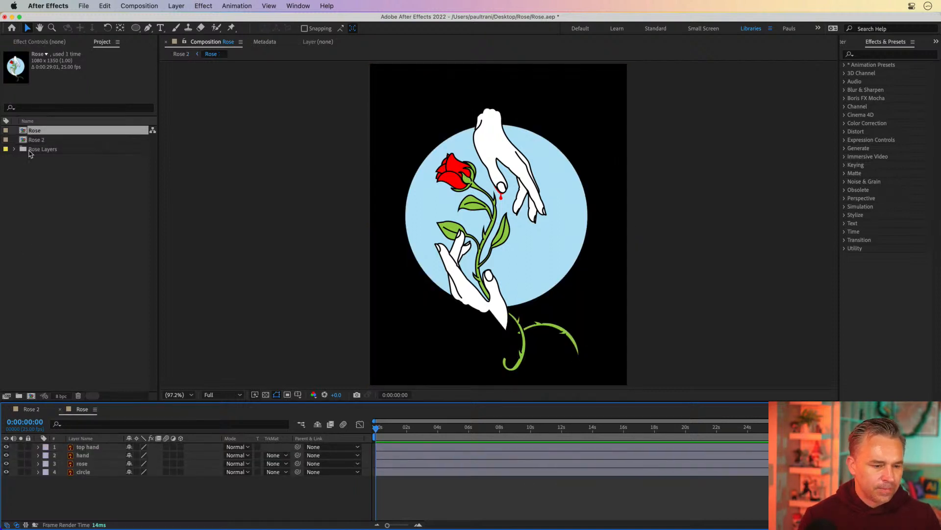
{"action": "left_click", "coordinate": [31, 410]}
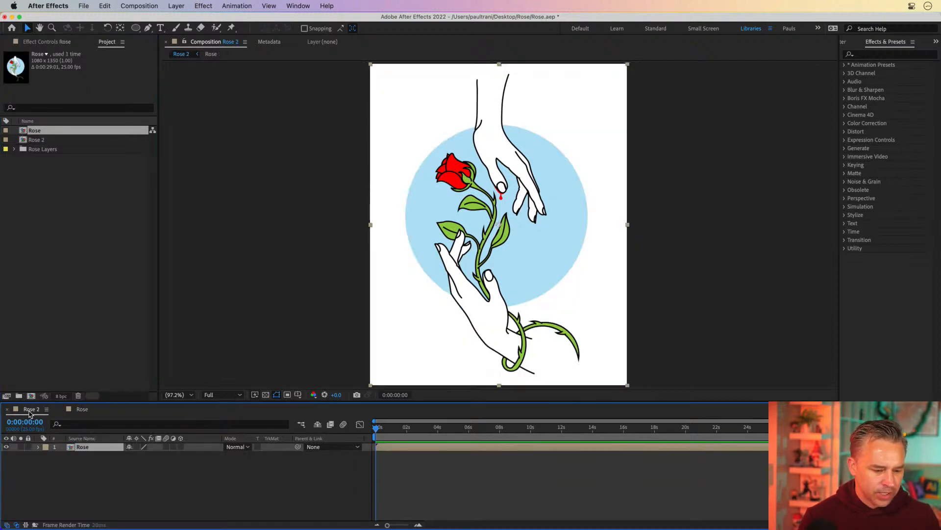
{"action": "left_click_drag", "start_coordinate": [90, 401], "coordinate": [90, 328]}
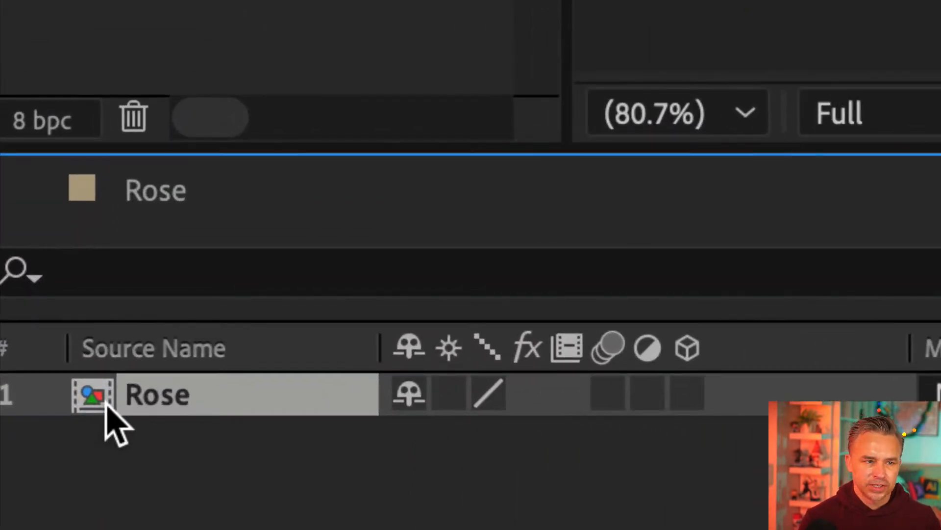
{"action": "double_click", "coordinate": [94, 400]}
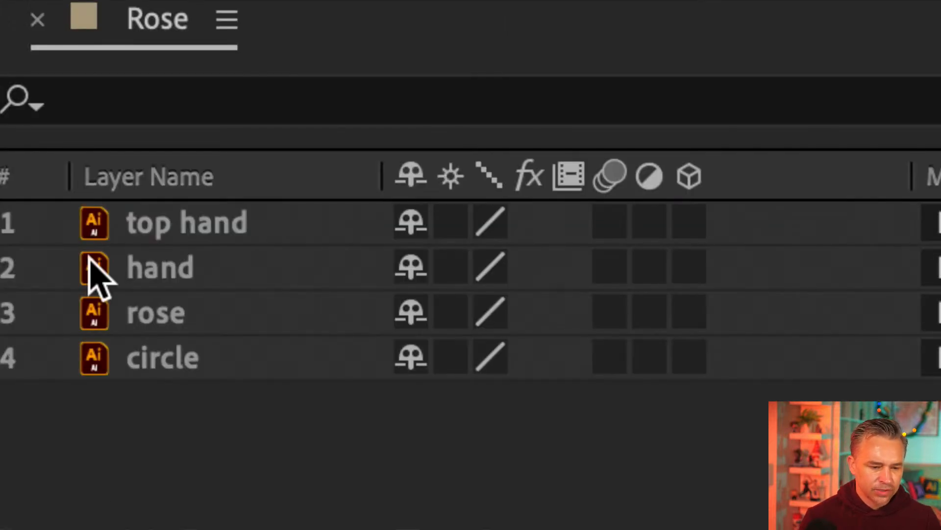
{"action": "left_click", "coordinate": [110, 221]}
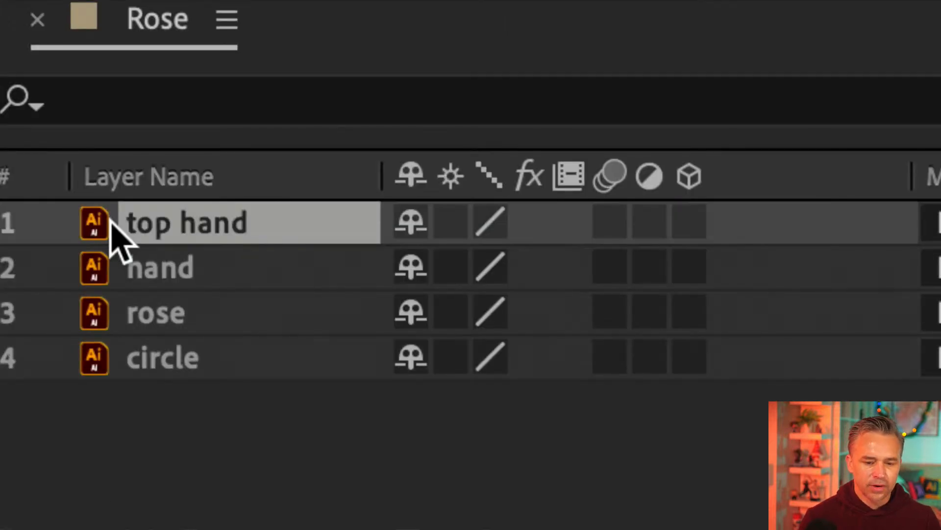
{"action": "left_click", "coordinate": [130, 257]}
{"action": "left_click", "coordinate": [134, 306]}
{"action": "left_click", "coordinate": [150, 362]}
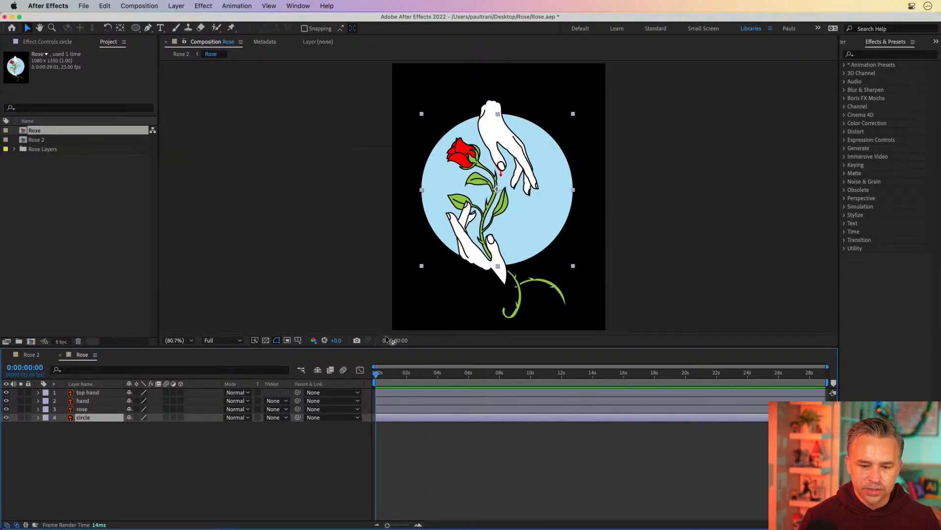
{"action": "left_click", "coordinate": [145, 472]}
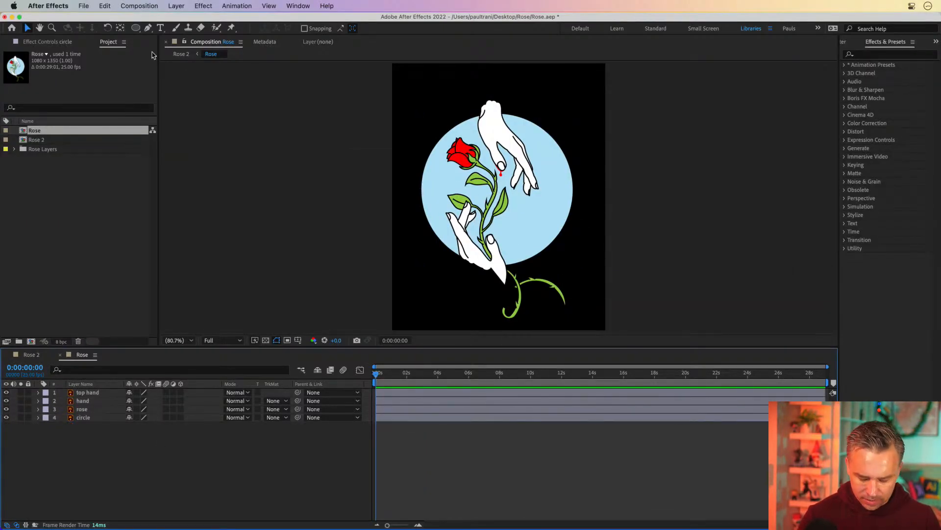
Step: Set the Rose composition's background color to white by sampling the artwork with the eyedropper
{"action": "key", "text": "super+k"}
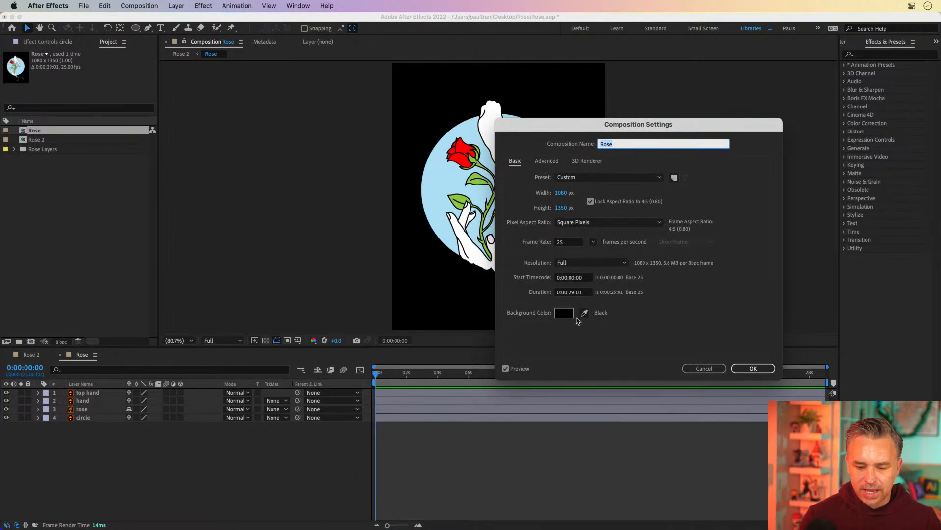
{"action": "left_click", "coordinate": [584, 312]}
{"action": "left_click", "coordinate": [476, 244]}
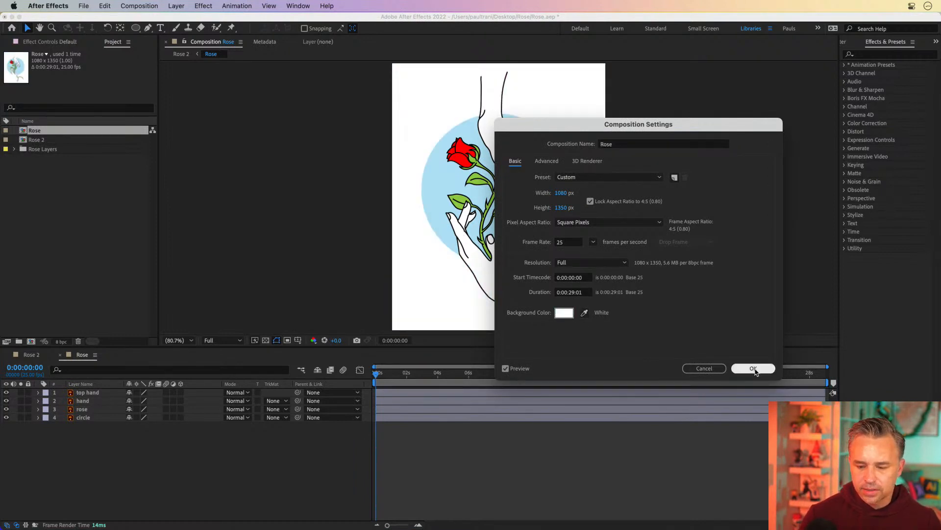
{"action": "left_click", "coordinate": [749, 369]}
Step: Preview the Rose composition's playback
{"action": "left_click_drag", "start_coordinate": [378, 375], "coordinate": [314, 381]}
{"action": "key", "text": "space"}
{"action": "left_click", "coordinate": [123, 6]}
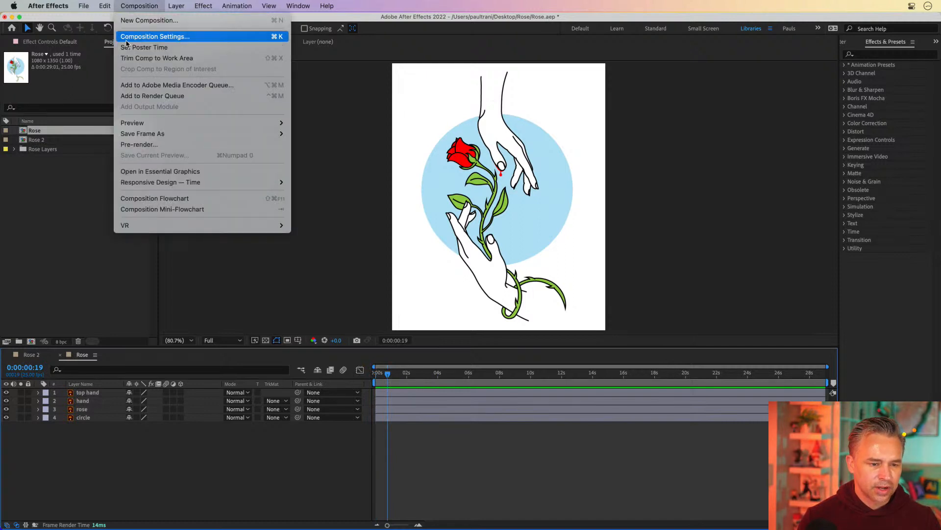
{"action": "left_click", "coordinate": [390, 379]}
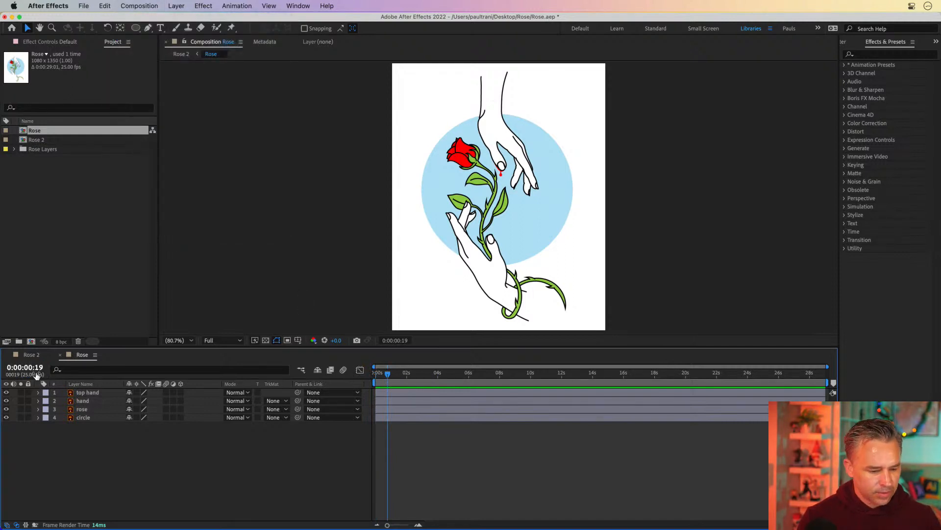
Step: Add Position, Scale and Rotation keyframes to the top hand layer at 4 seconds
{"action": "left_click", "coordinate": [42, 393]}
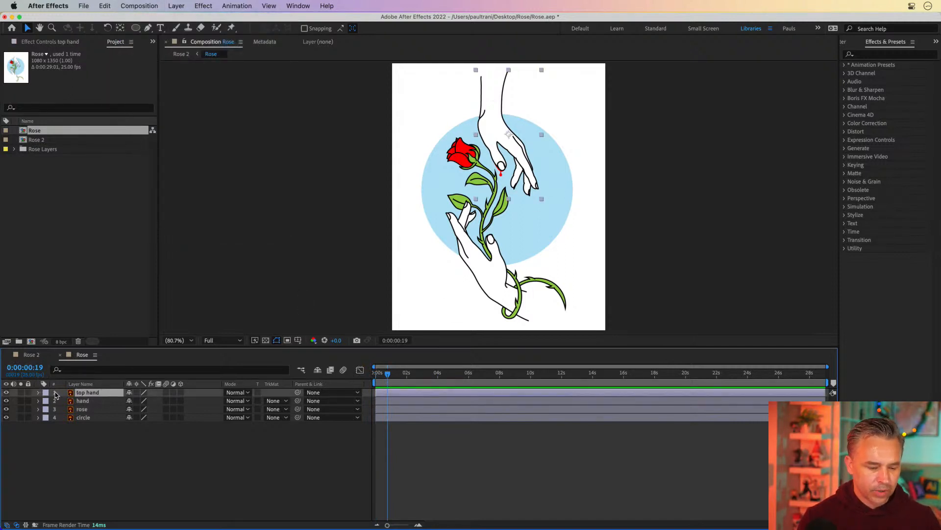
{"action": "left_click", "coordinate": [7, 393]}
{"action": "left_click", "coordinate": [7, 393]}
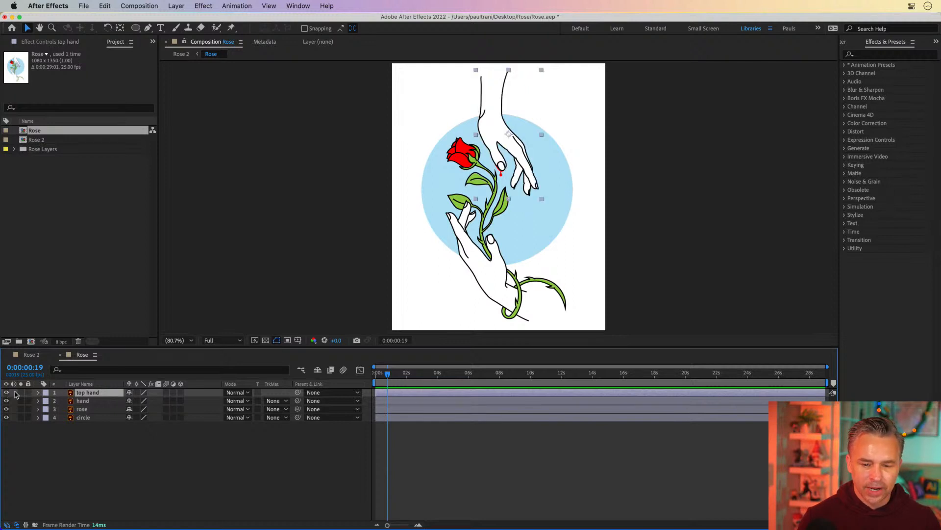
{"action": "left_click_drag", "start_coordinate": [379, 377], "coordinate": [438, 389]}
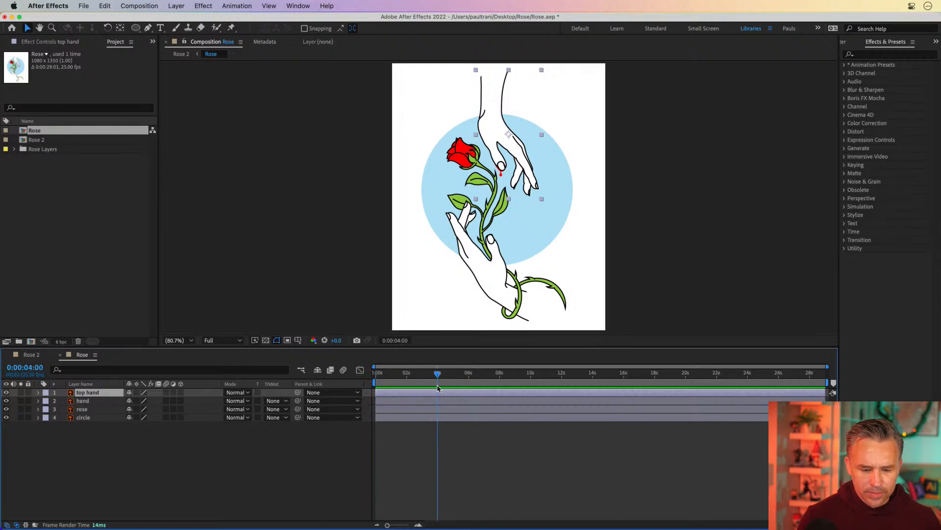
{"action": "key", "text": "slash"}
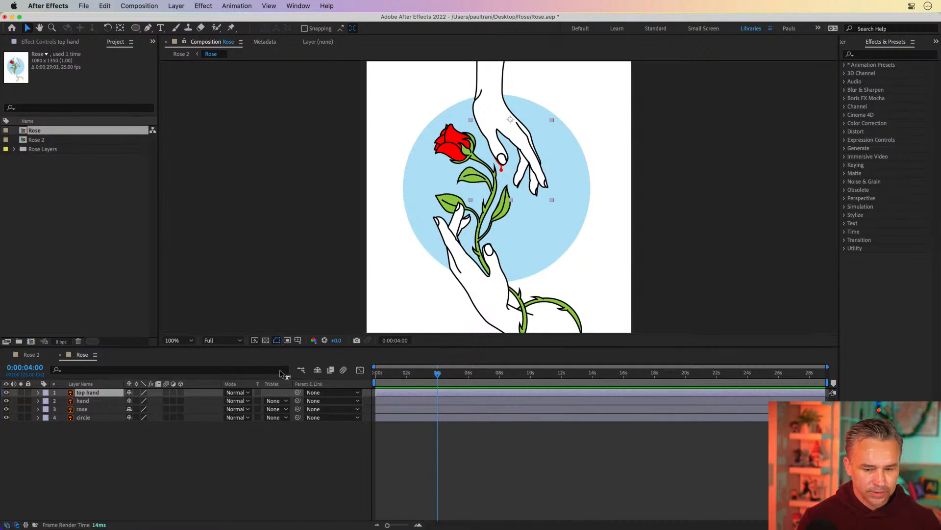
{"action": "left_click_drag", "start_coordinate": [282, 349], "coordinate": [281, 381]}
{"action": "left_click", "coordinate": [38, 426]}
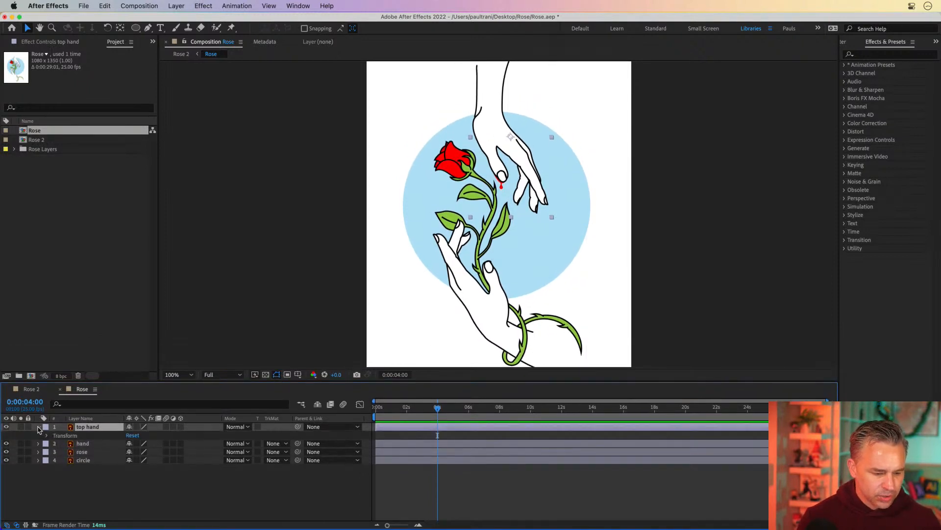
{"action": "left_click", "coordinate": [47, 435]}
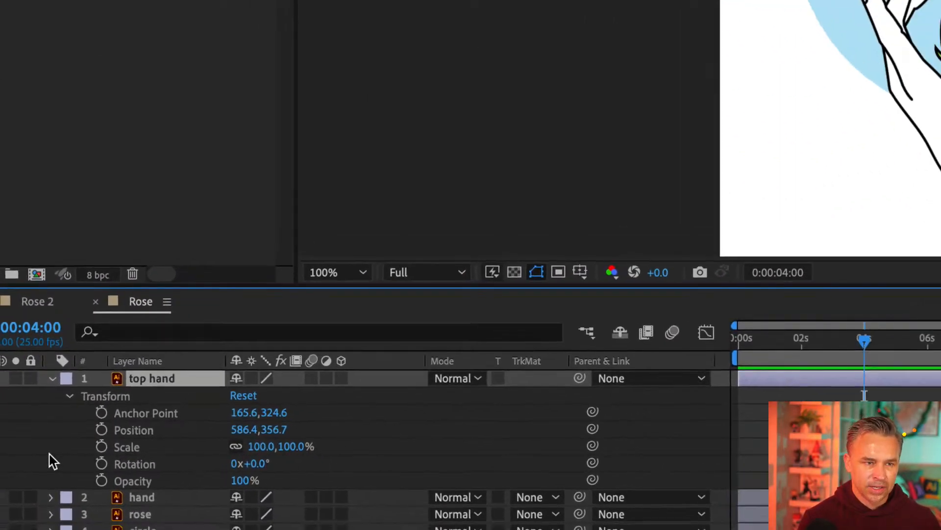
{"action": "left_click", "coordinate": [101, 429]}
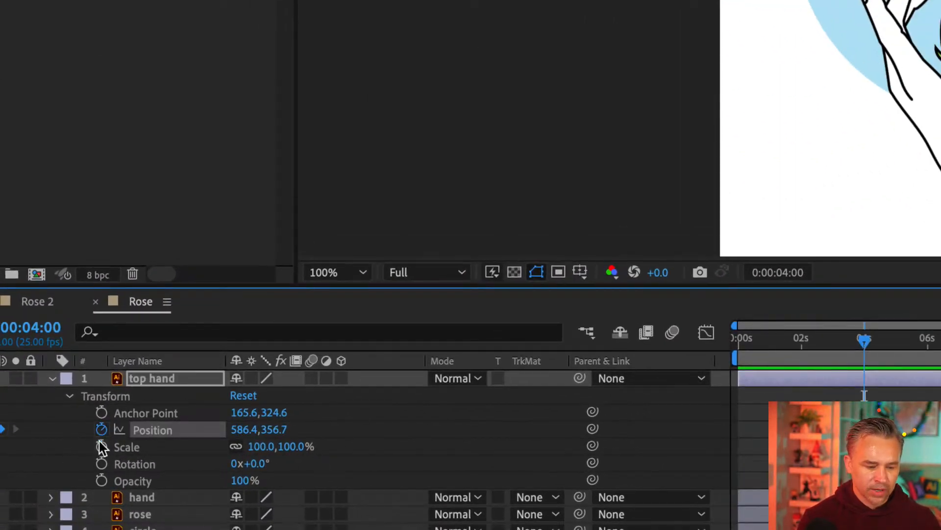
{"action": "left_click", "coordinate": [101, 446]}
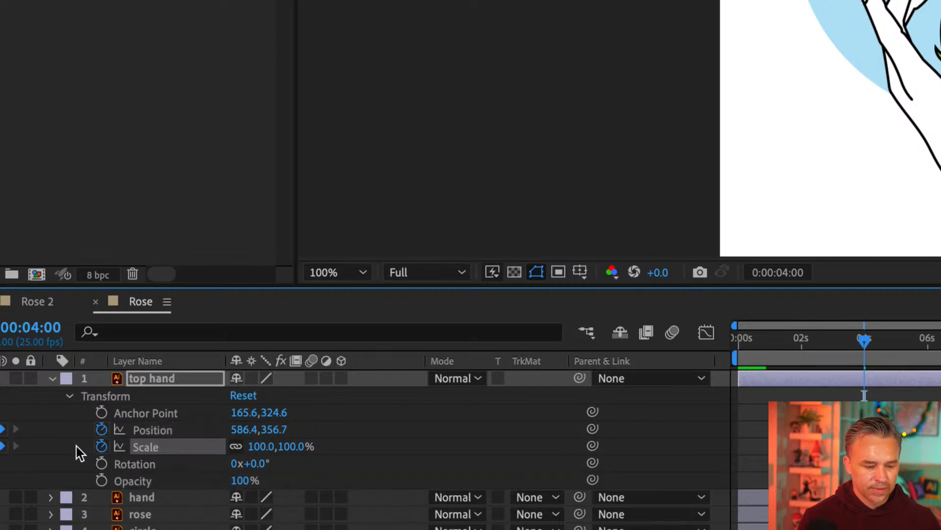
{"action": "left_click", "coordinate": [101, 463]}
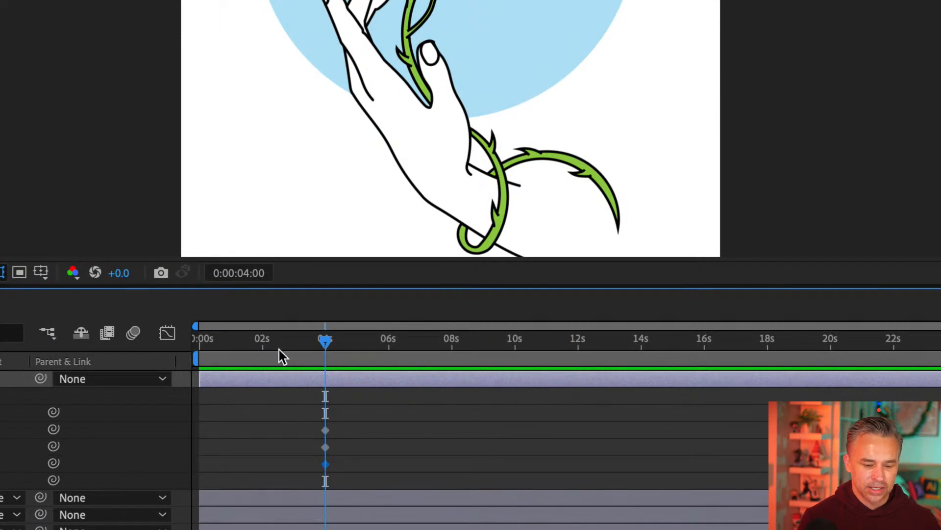
Step: At 0 seconds, move the top hand up toward the frame's top edge and rotate it -25°
{"action": "left_click_drag", "start_coordinate": [283, 339], "coordinate": [326, 370]}
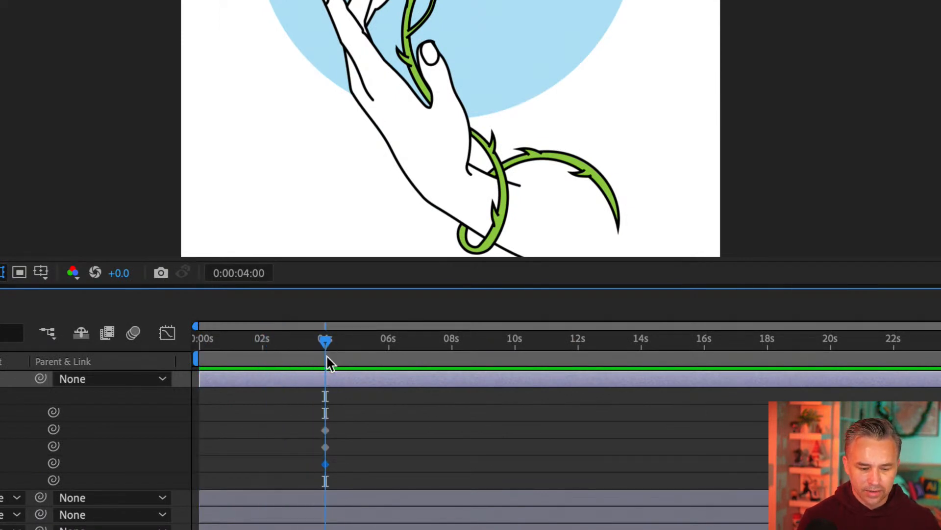
{"action": "left_click_drag", "start_coordinate": [326, 346], "coordinate": [172, 349]}
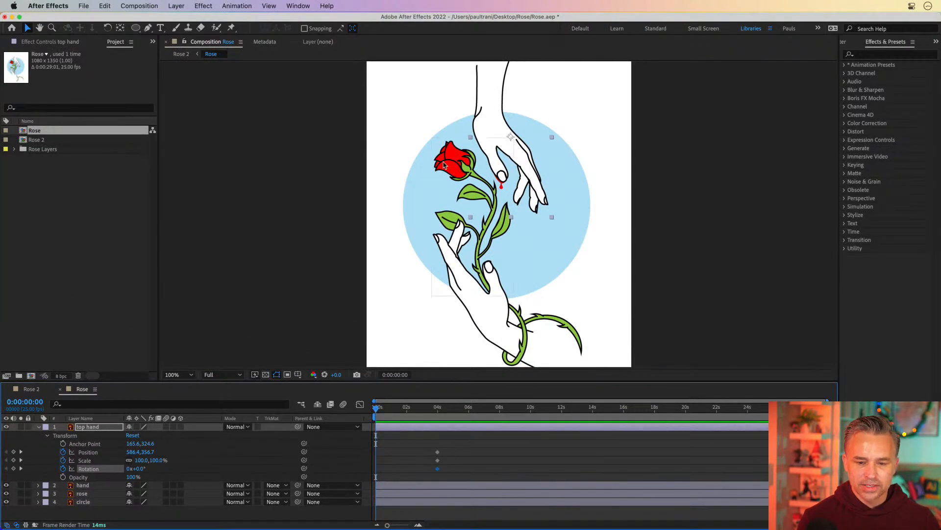
{"action": "left_click_drag", "start_coordinate": [493, 138], "coordinate": [497, 106]}
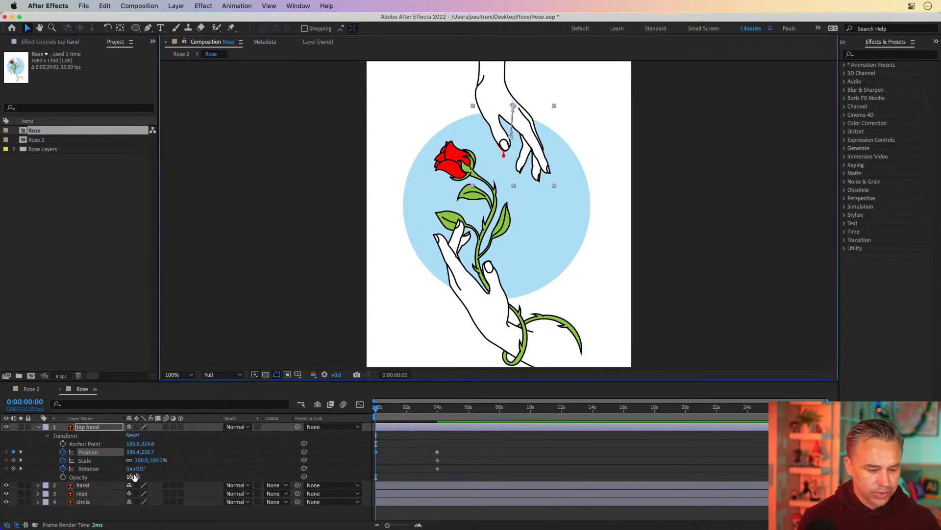
{"action": "left_click_drag", "start_coordinate": [137, 468], "coordinate": [126, 469]}
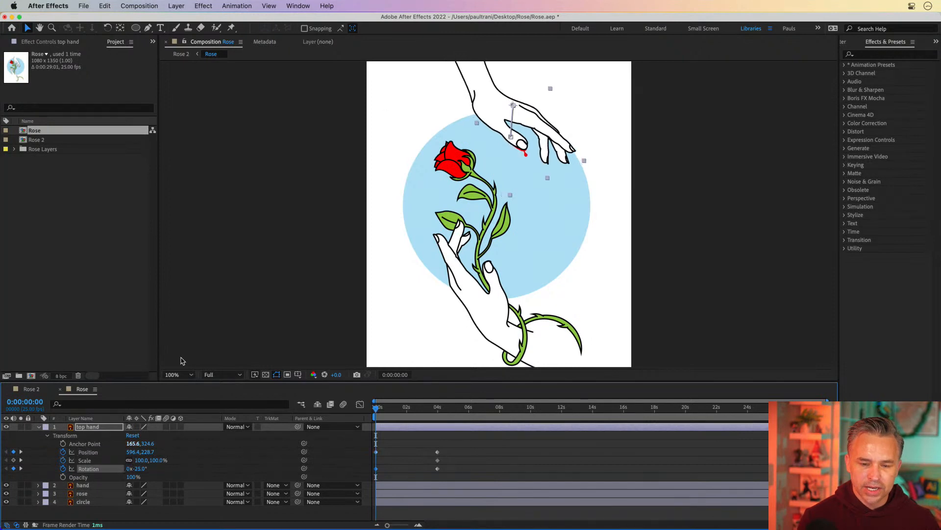
{"action": "mouse_move", "coordinate": [480, 109]}
{"action": "left_mouse_down"}
{"action": "mouse_move", "coordinate": [466, 52]}
{"action": "mouse_move", "coordinate": [467, 108]}
{"action": "left_mouse_up"}
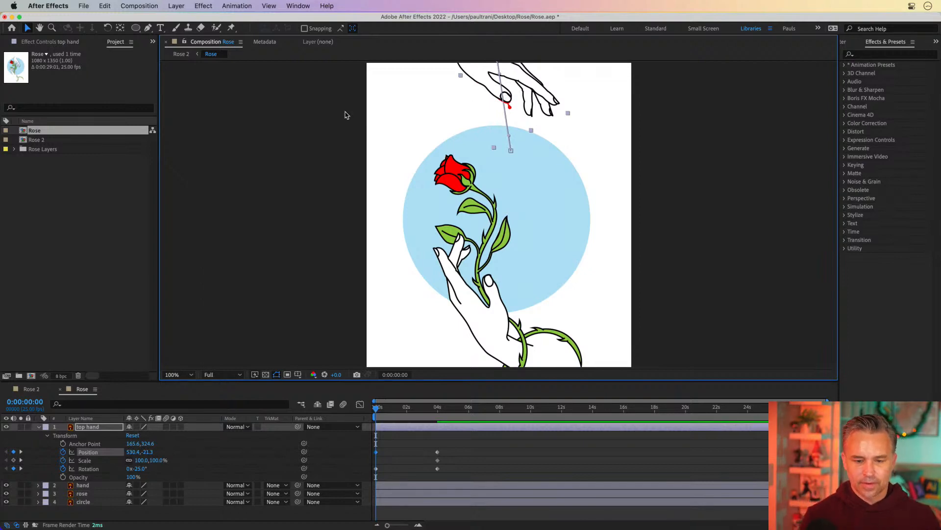
{"action": "key", "text": "space"}
{"action": "mouse_move", "coordinate": [338, 97]}
{"action": "left_mouse_down"}
{"action": "mouse_move", "coordinate": [335, 133]}
{"action": "mouse_move", "coordinate": [348, 89]}
{"action": "left_mouse_up"}
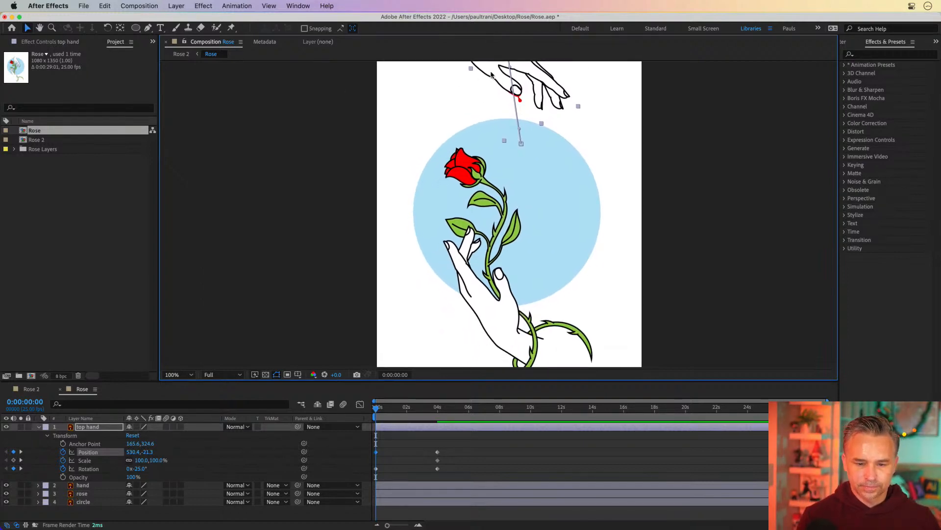
{"action": "left_click_drag", "start_coordinate": [491, 74], "coordinate": [493, 88]}
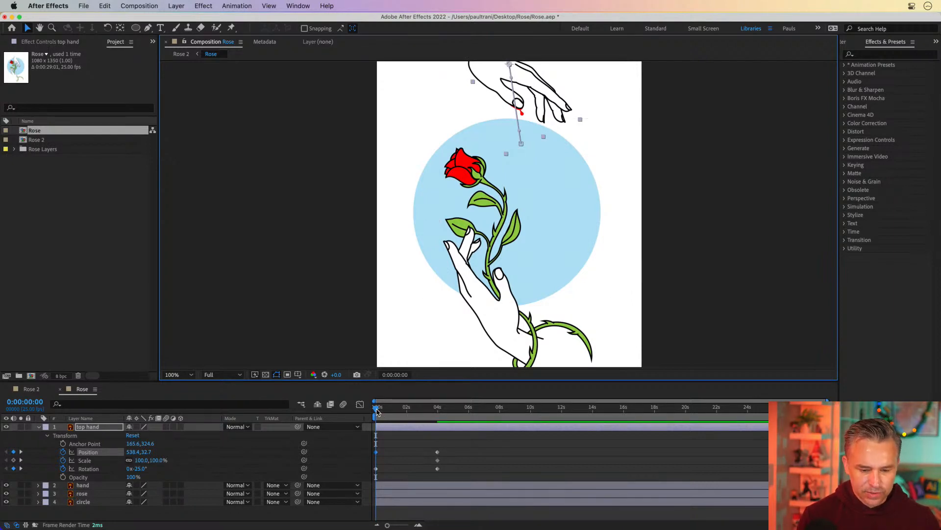
Step: Apply Easy Ease to the top hand's keyframes at 4 seconds
{"action": "left_click_drag", "start_coordinate": [377, 411], "coordinate": [437, 412]}
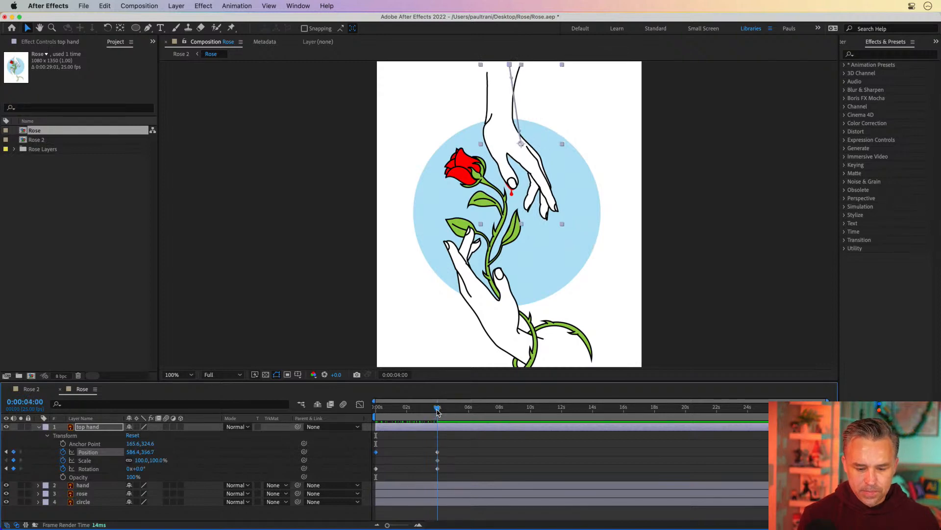
{"action": "left_click", "coordinate": [420, 452]}
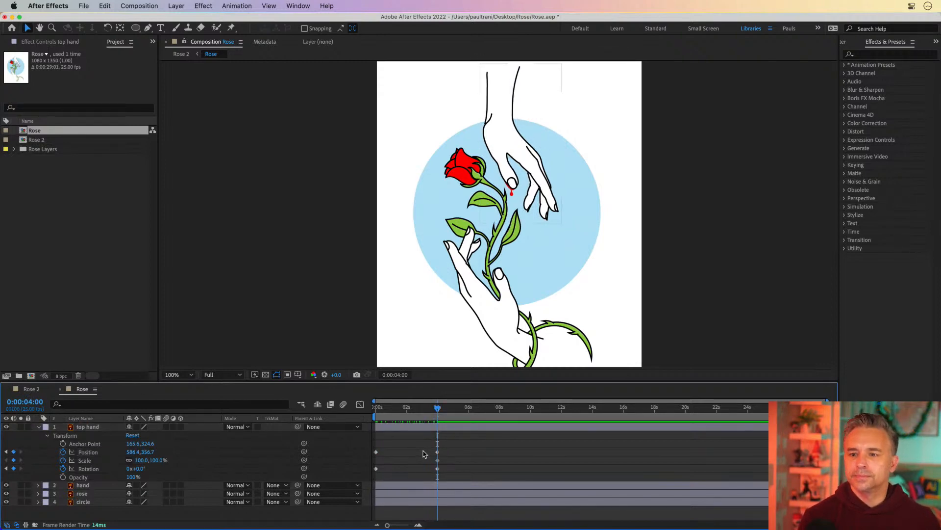
{"action": "left_click_drag", "start_coordinate": [421, 448], "coordinate": [436, 476]}
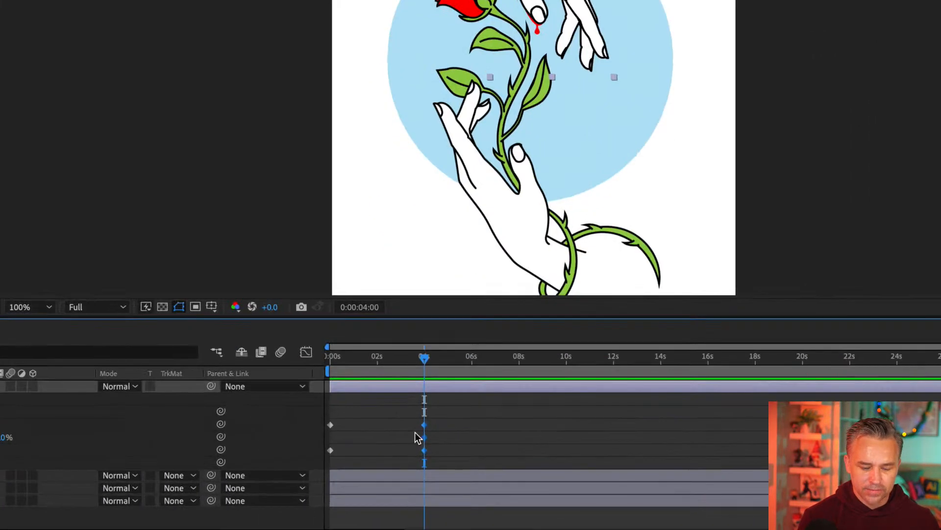
{"action": "right_click", "coordinate": [419, 447]}
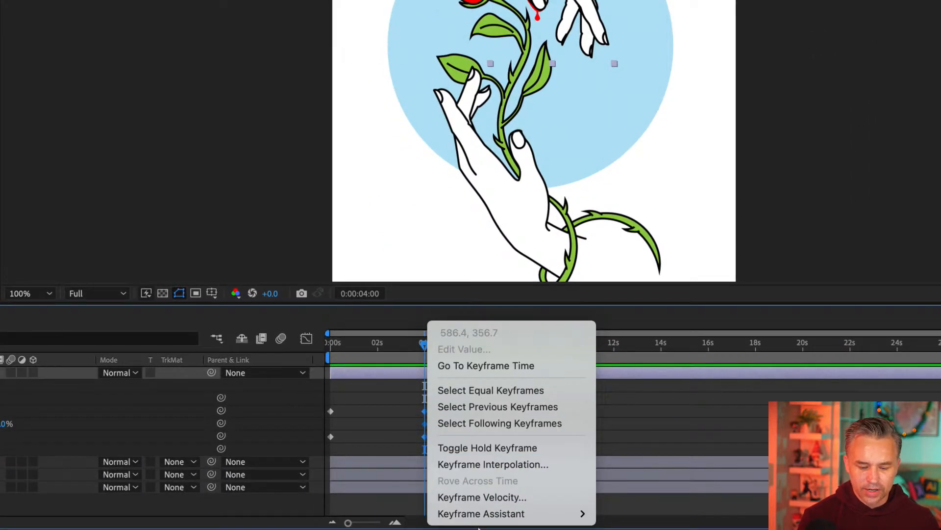
{"action": "mouse_move", "coordinate": [524, 513]}
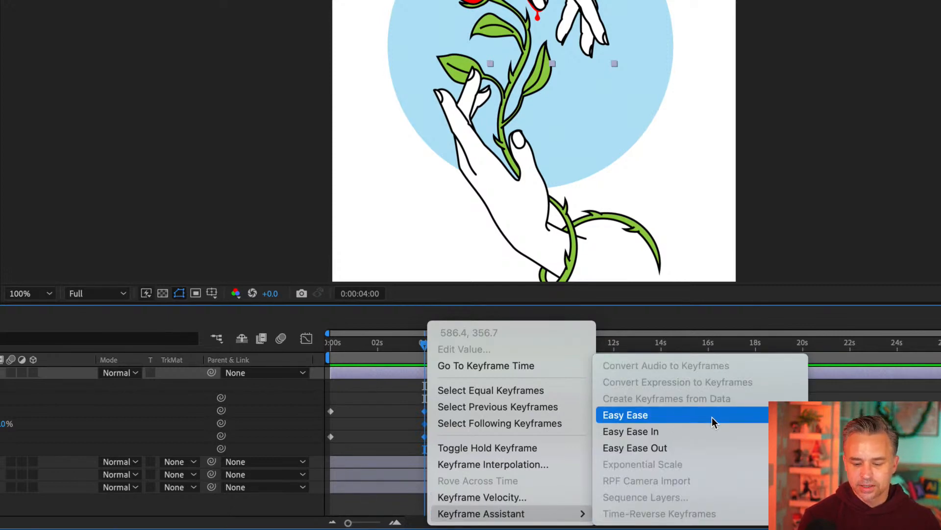
{"action": "left_click", "coordinate": [705, 446]}
Step: Preview the top hand animation from the start
{"action": "left_click", "coordinate": [398, 401]}
{"action": "left_click", "coordinate": [335, 342]}
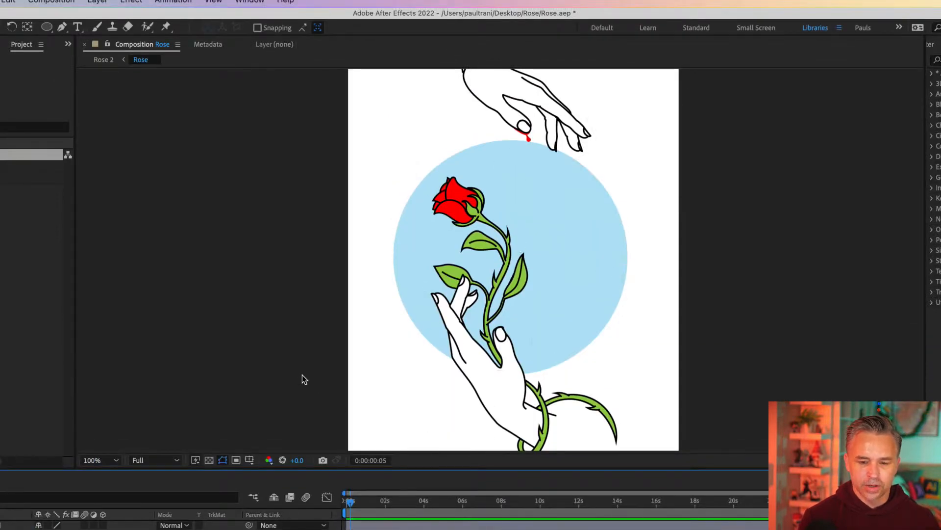
{"action": "key", "text": "space"}
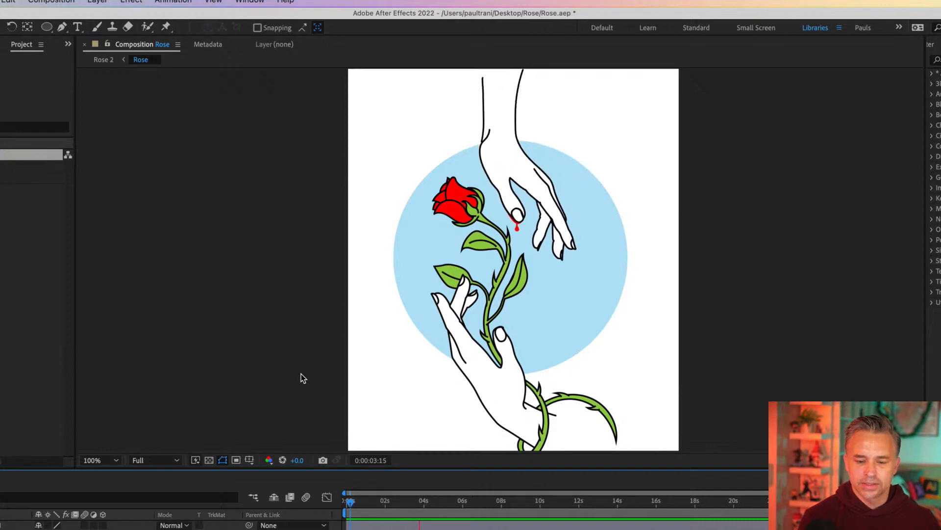
{"action": "key", "text": "space"}
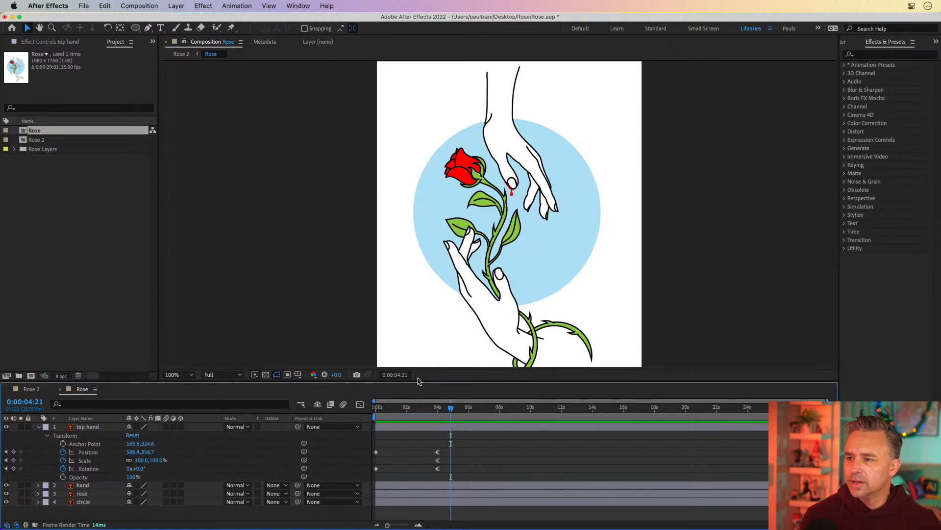
Step: Toggle the transparency grid on and off while scrubbing through the top hand animation
{"action": "left_click", "coordinate": [251, 304]}
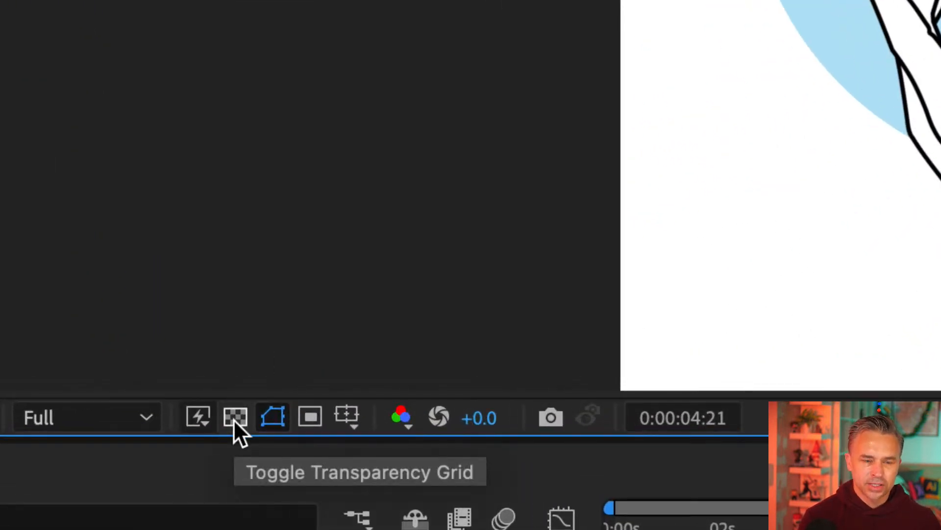
{"action": "left_click", "coordinate": [234, 417]}
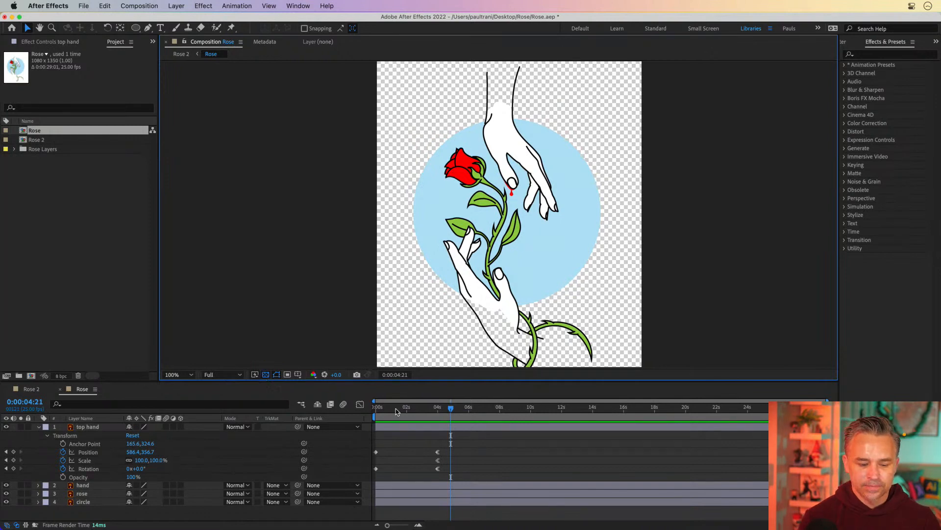
{"action": "left_click", "coordinate": [436, 409]}
{"action": "left_click_drag", "start_coordinate": [435, 411], "coordinate": [390, 413]}
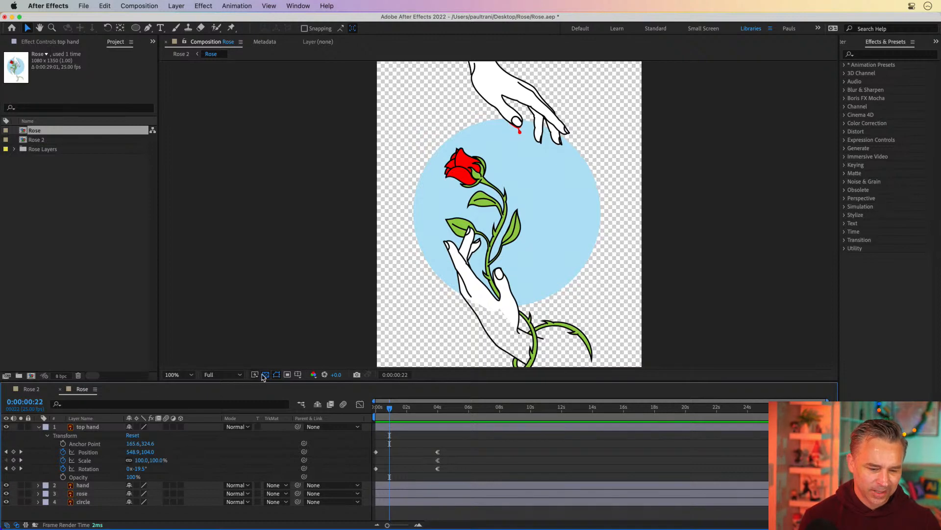
{"action": "left_click", "coordinate": [265, 375]}
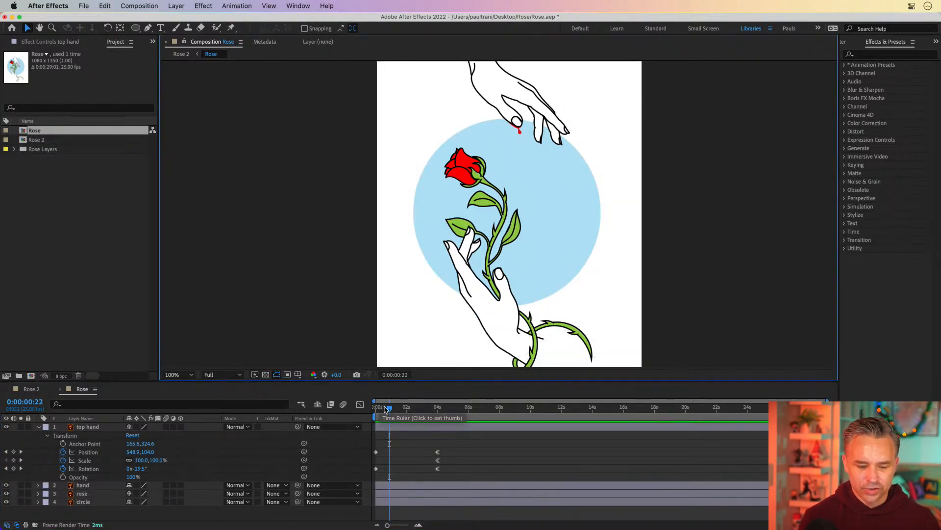
{"action": "left_click_drag", "start_coordinate": [389, 408], "coordinate": [468, 412]}
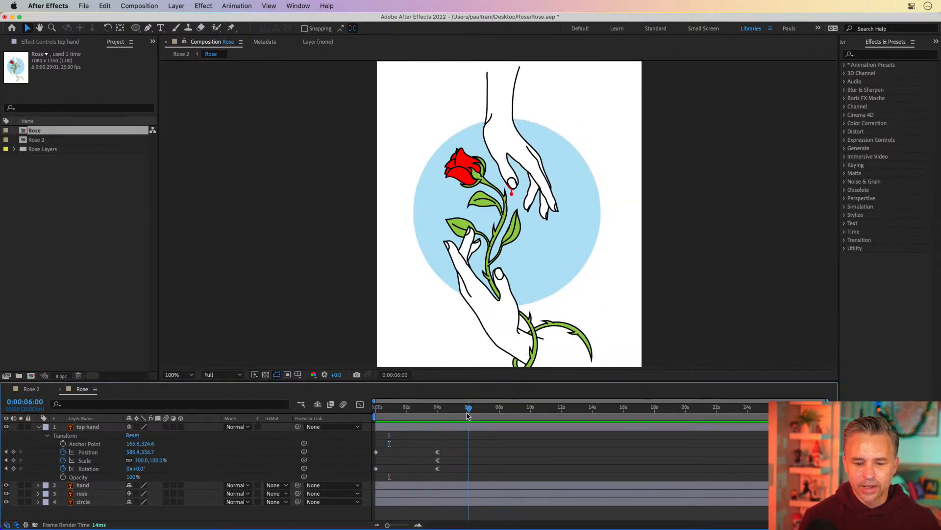
Step: Select the top hand's keyframes at 4 seconds and open the keyframe context menu to inspect its options
{"action": "left_click", "coordinate": [81, 428]}
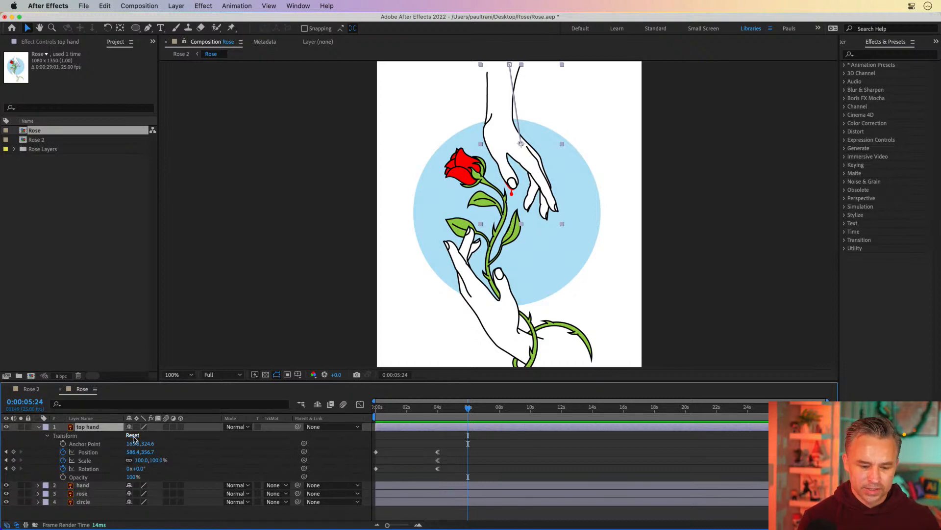
{"action": "left_click_drag", "start_coordinate": [435, 409], "coordinate": [460, 412]}
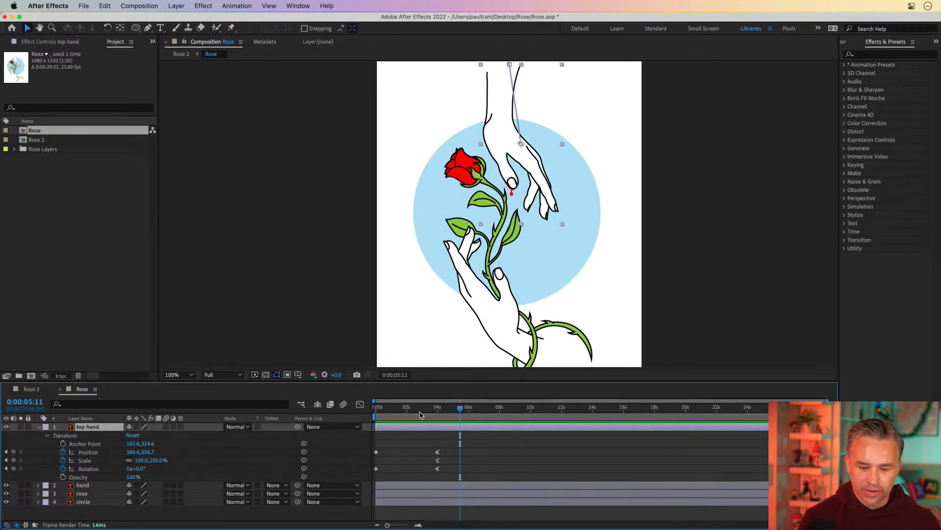
{"action": "mouse_move", "coordinate": [432, 411]}
{"action": "left_mouse_down"}
{"action": "mouse_move", "coordinate": [349, 412]}
{"action": "mouse_move", "coordinate": [490, 411]}
{"action": "mouse_move", "coordinate": [426, 411]}
{"action": "mouse_move", "coordinate": [438, 411]}
{"action": "left_mouse_up"}
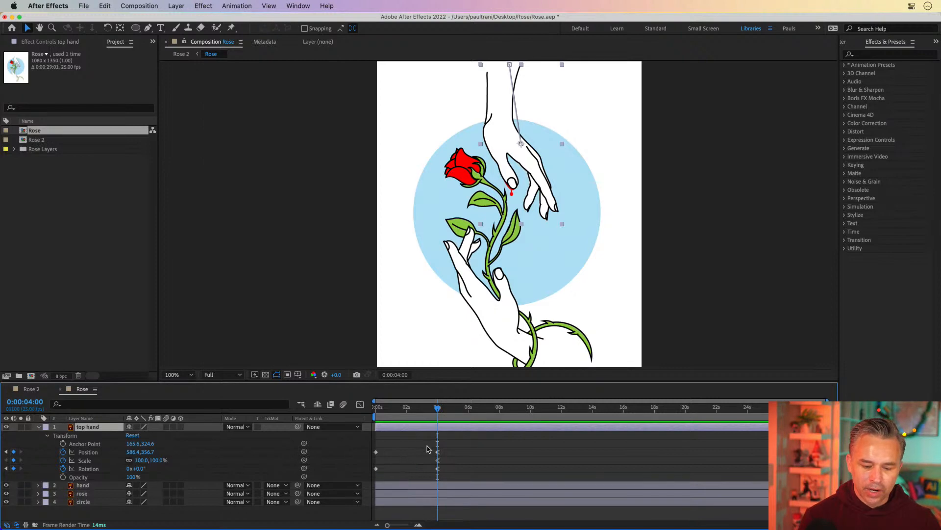
{"action": "left_click_drag", "start_coordinate": [426, 448], "coordinate": [448, 476]}
{"action": "right_click", "coordinate": [442, 475]}
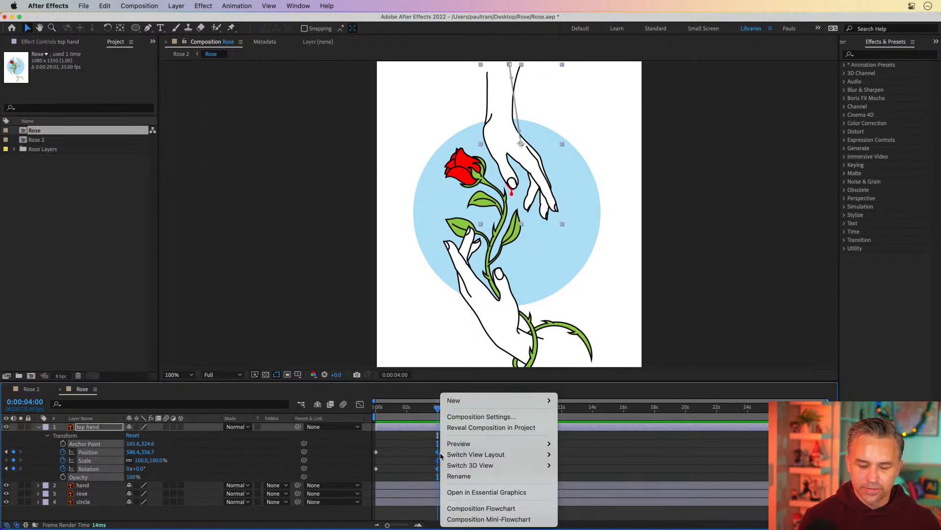
{"action": "left_click", "coordinate": [434, 456]}
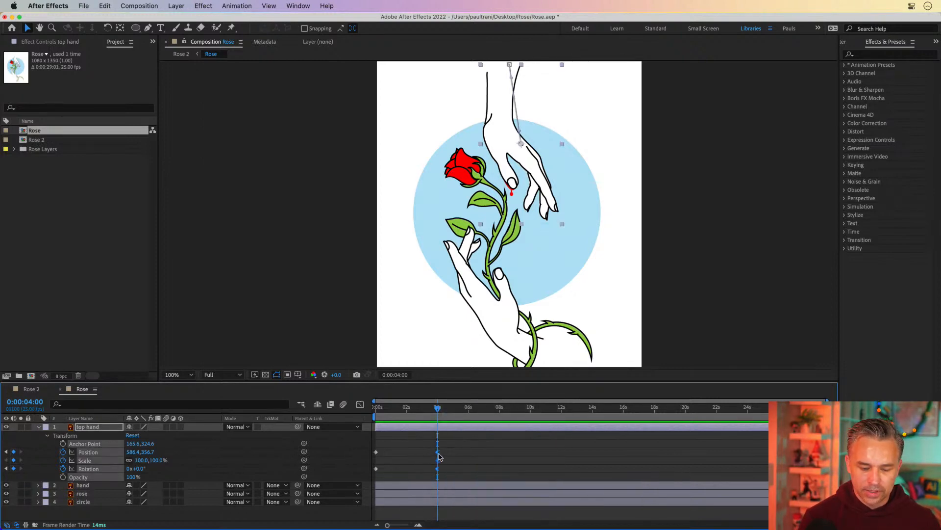
{"action": "right_click", "coordinate": [438, 456]}
{"action": "mouse_move", "coordinate": [519, 519]}
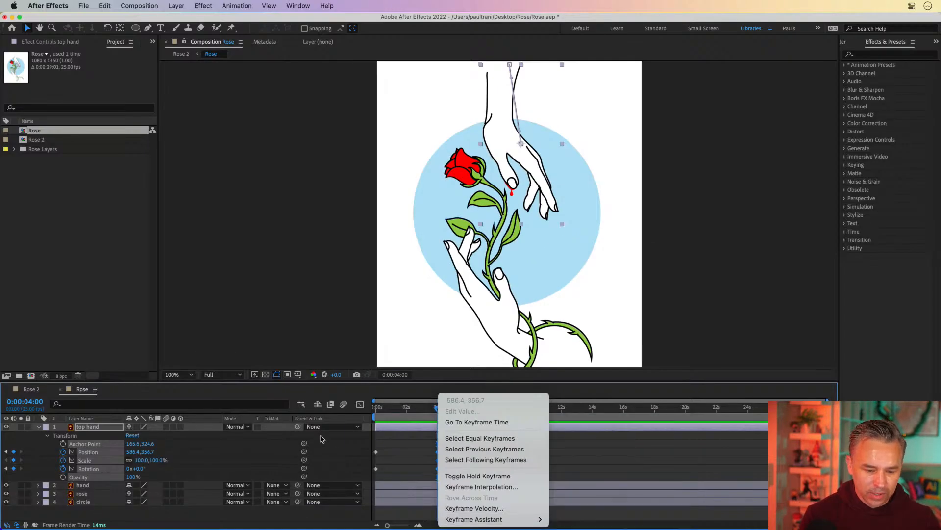
{"action": "left_click", "coordinate": [402, 457]}
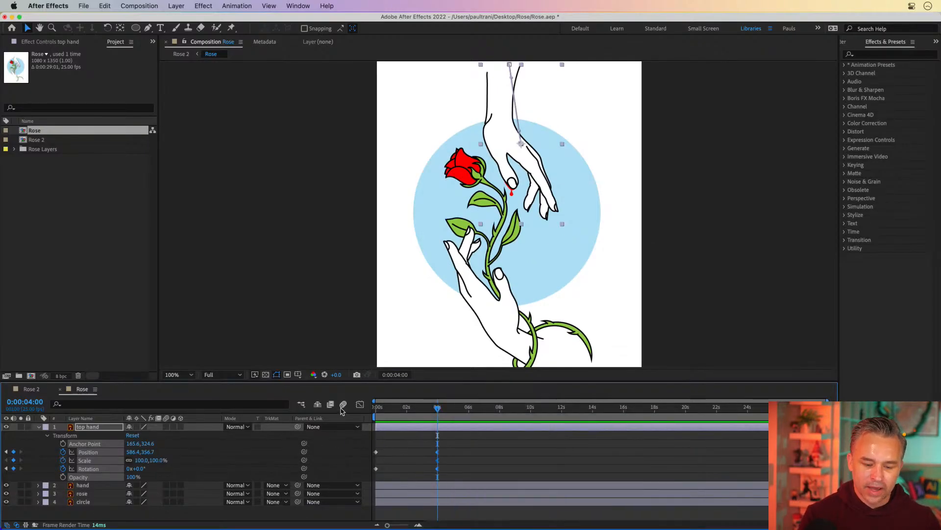
Step: Inspect the top hand's Position keyframe at 4 seconds in the Graph Editor and close it
{"action": "left_click", "coordinate": [439, 442]}
{"action": "left_click", "coordinate": [438, 452]}
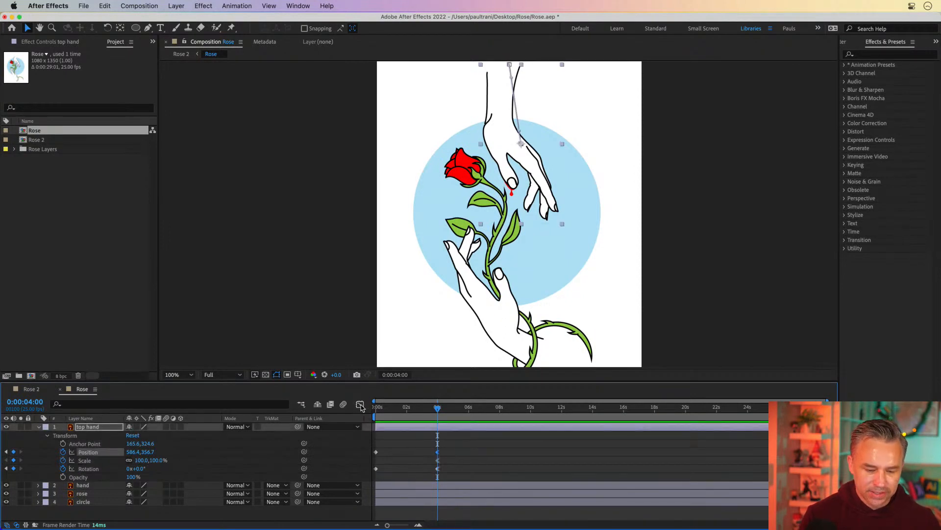
{"action": "left_click", "coordinate": [359, 404]}
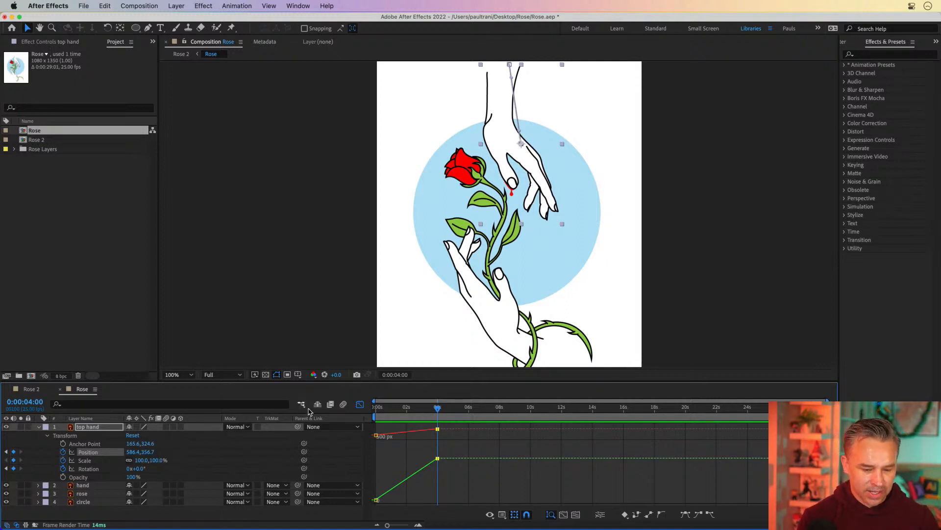
{"action": "left_click", "coordinate": [360, 404]}
{"action": "left_click", "coordinate": [406, 453]}
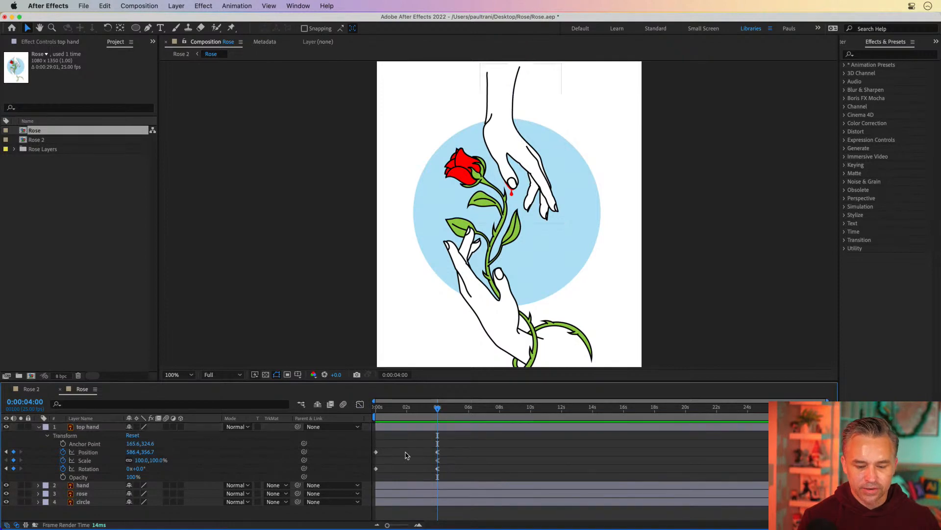
{"action": "left_click_drag", "start_coordinate": [420, 408], "coordinate": [343, 410]}
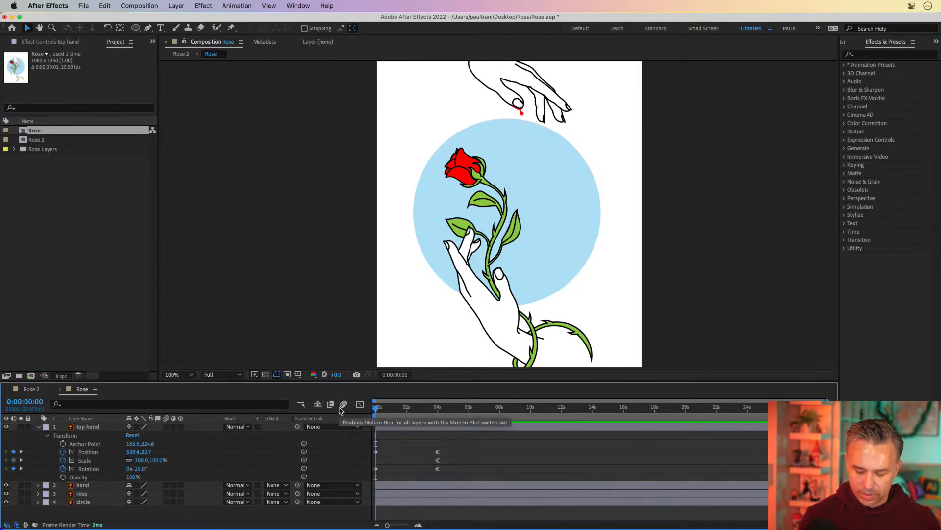
{"action": "key", "text": "equal"}
{"action": "key", "text": "equal"}
{"action": "key", "text": "minus"}
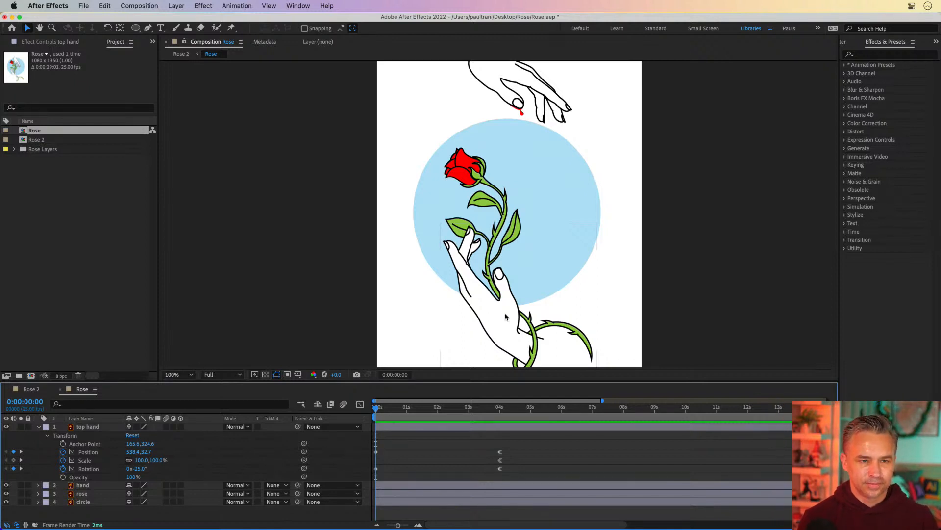
{"action": "left_click", "coordinate": [434, 500]}
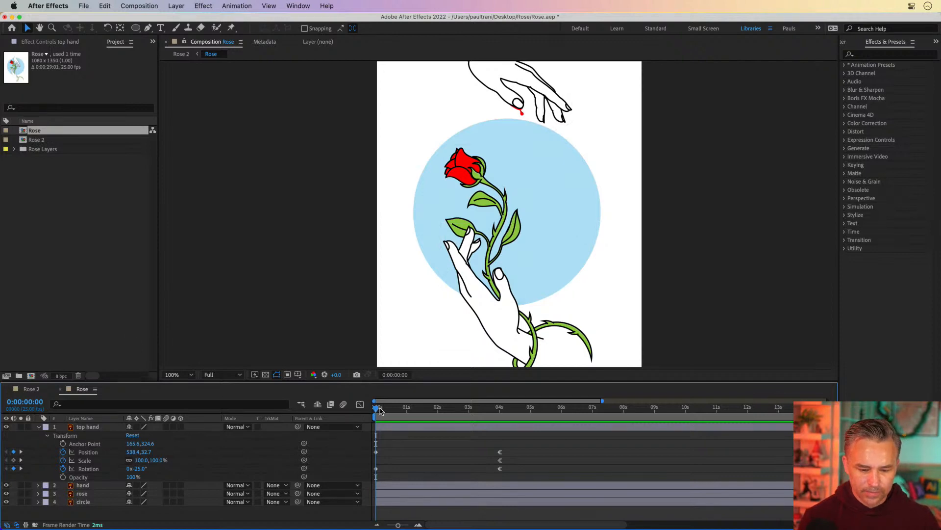
{"action": "left_click_drag", "start_coordinate": [377, 409], "coordinate": [224, 409]}
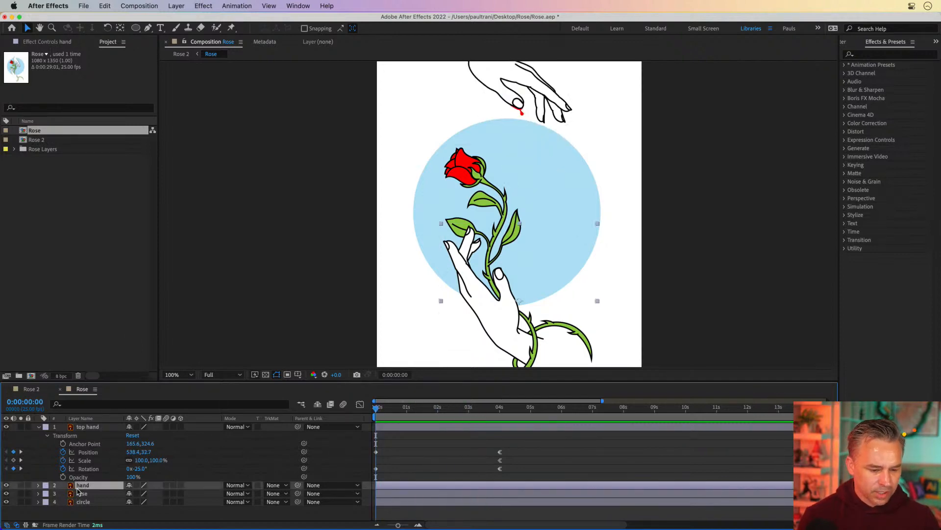
{"action": "left_click", "coordinate": [77, 487]}
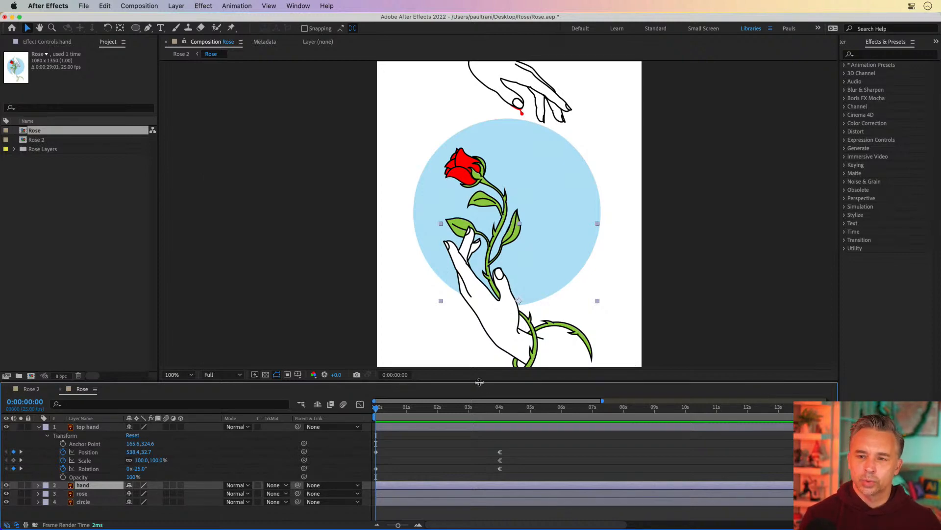
{"action": "left_click_drag", "start_coordinate": [479, 382], "coordinate": [468, 322]}
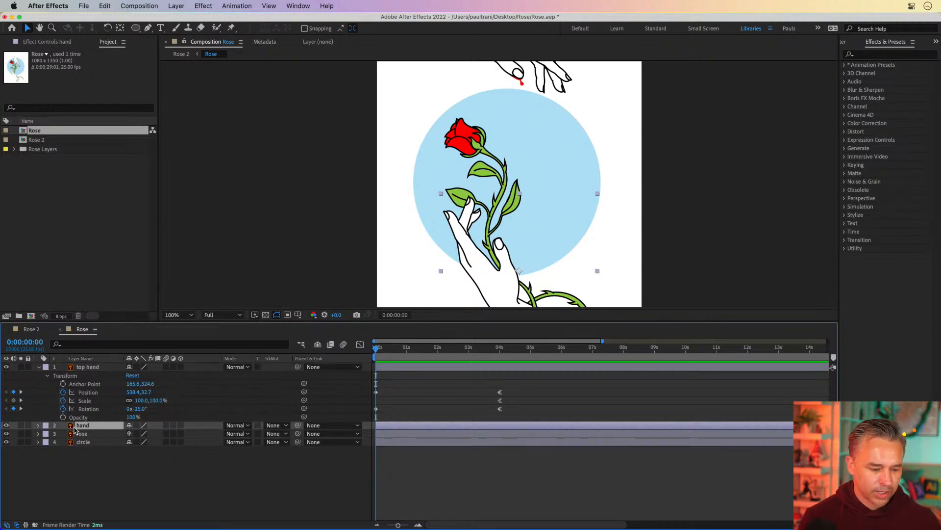
{"action": "left_click", "coordinate": [79, 434]}
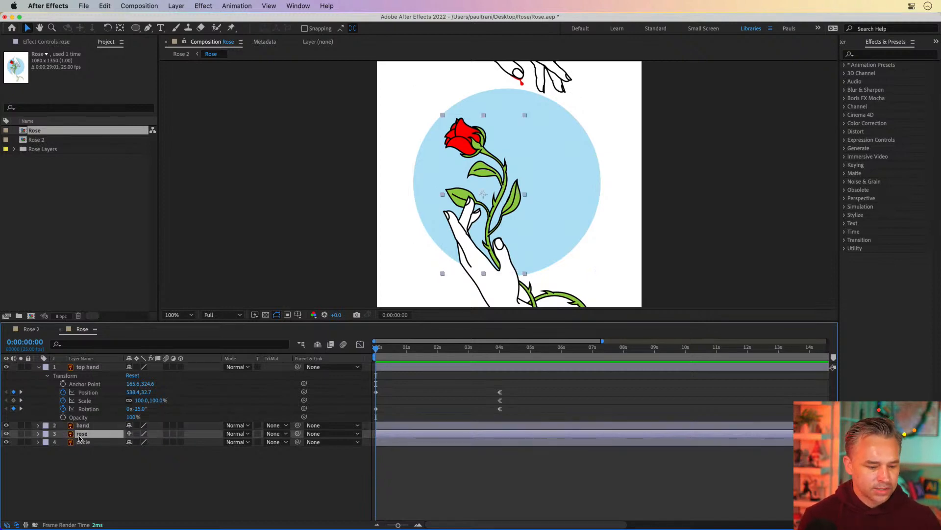
{"action": "left_click", "coordinate": [79, 427]}
{"action": "left_click", "coordinate": [80, 435]}
{"action": "left_click", "coordinate": [77, 426]}
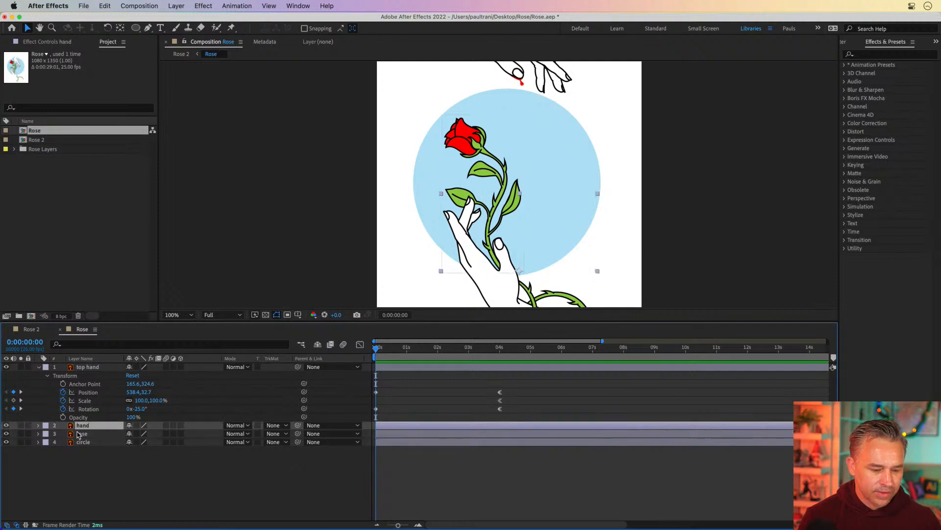
{"action": "left_click", "coordinate": [78, 434]}
{"action": "left_click", "coordinate": [77, 426], "text": "shift"}
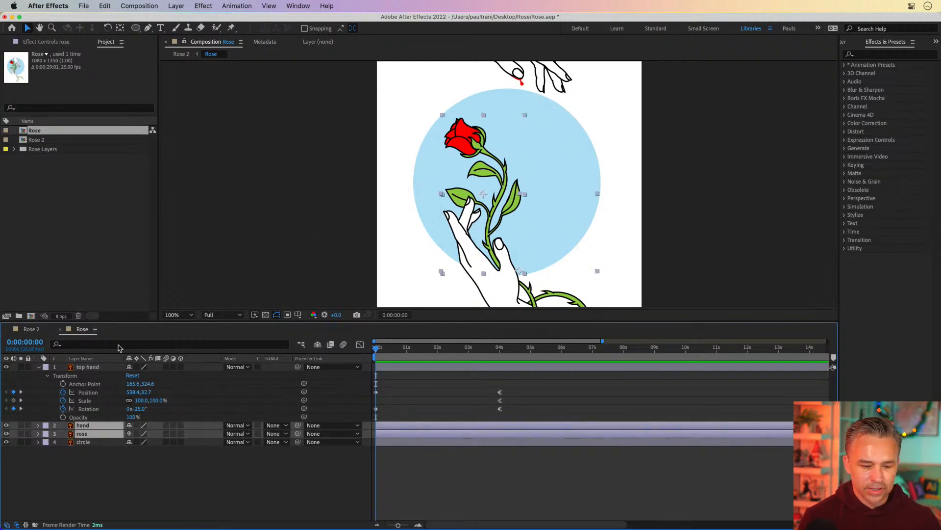
{"action": "left_click", "coordinate": [111, 493]}
{"action": "left_click", "coordinate": [92, 426]}
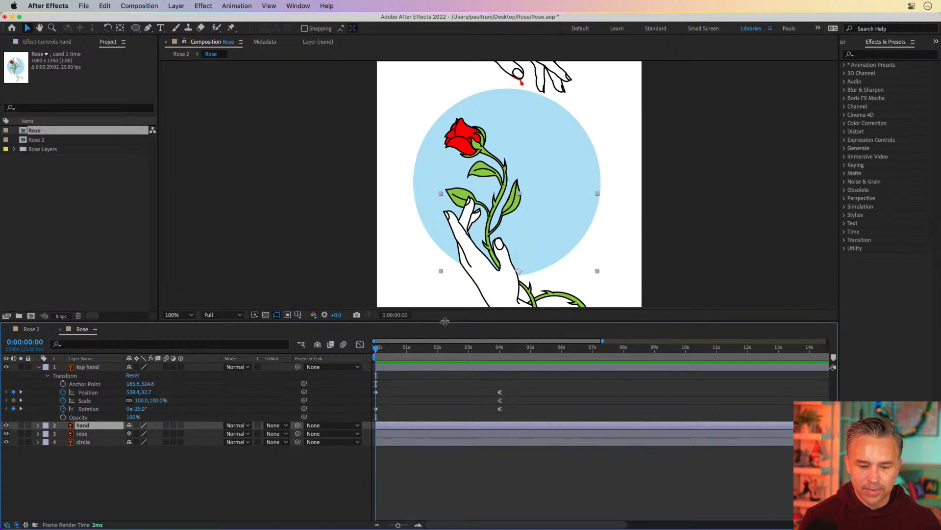
{"action": "left_click_drag", "start_coordinate": [445, 322], "coordinate": [445, 382]}
Step: Drag the rose and the hand artwork in the viewer, undoing each move
{"action": "left_click_drag", "start_coordinate": [472, 169], "coordinate": [580, 163]}
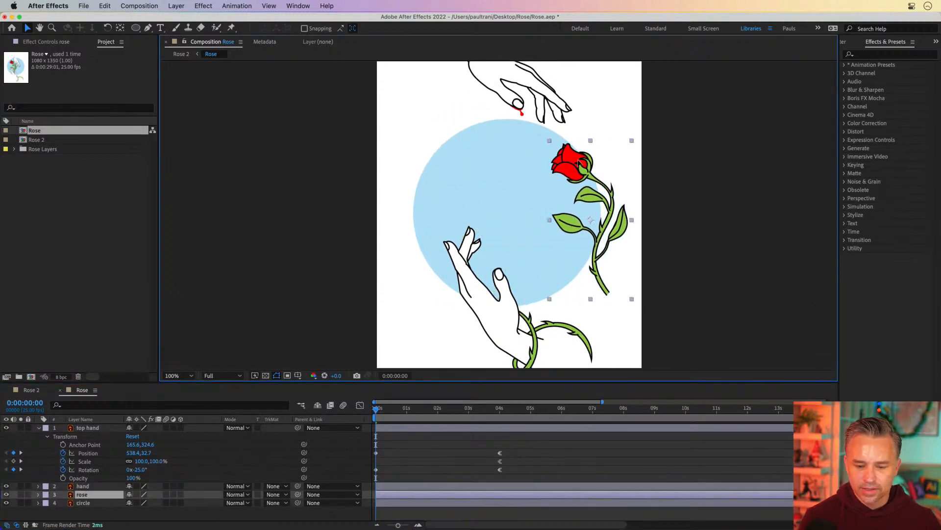
{"action": "key", "text": "super+z"}
{"action": "left_click_drag", "start_coordinate": [523, 347], "coordinate": [613, 315]}
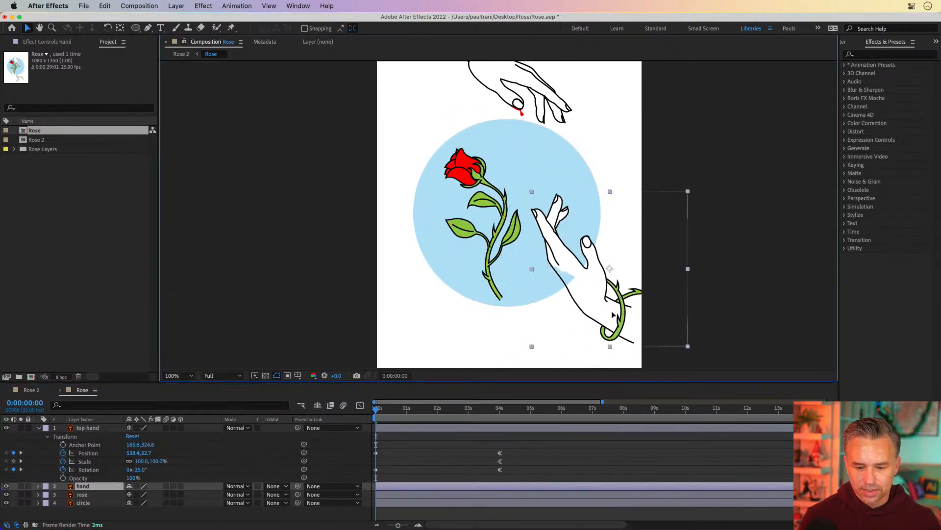
{"action": "key", "text": "super+z"}
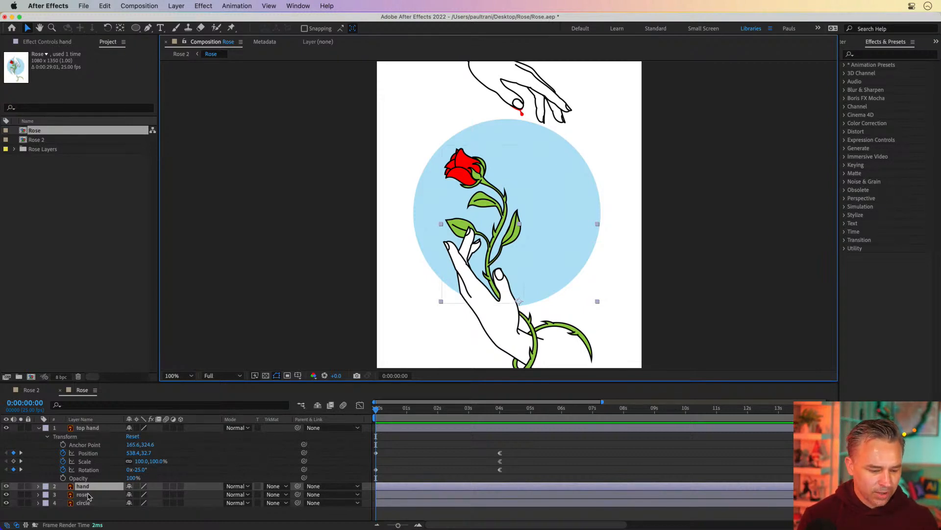
Step: Pre-compose the hand and rose layers into a new composition named Hand and Rose
{"action": "left_click", "coordinate": [82, 495], "text": "shift"}
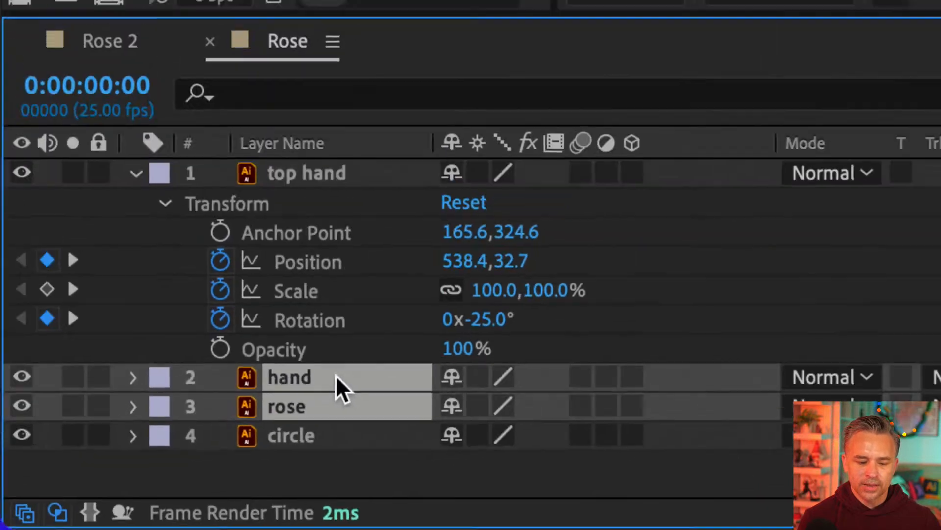
{"action": "right_click", "coordinate": [350, 338]}
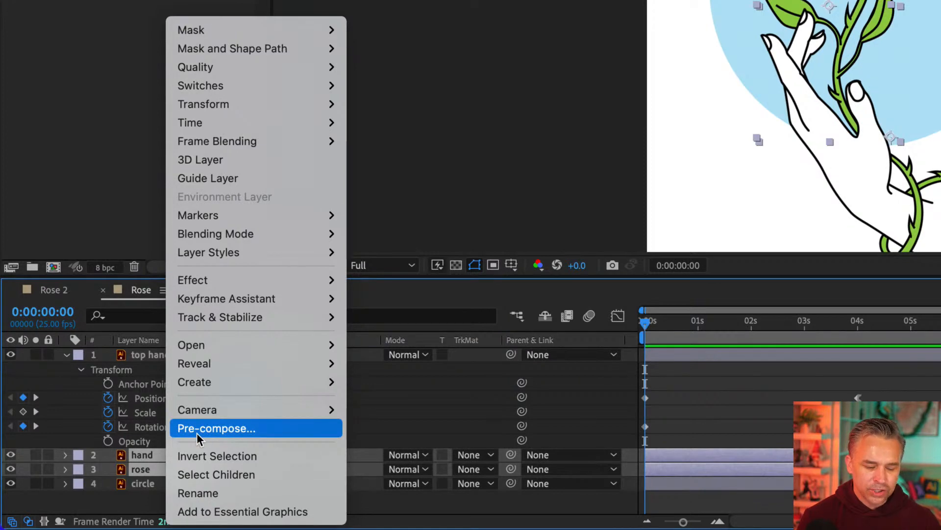
{"action": "left_click", "coordinate": [146, 458]}
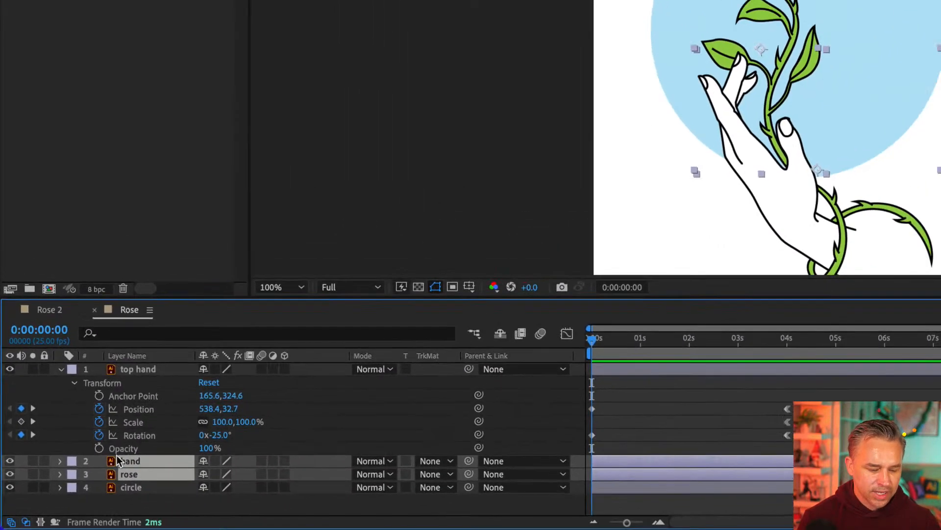
{"action": "right_click", "coordinate": [137, 460]}
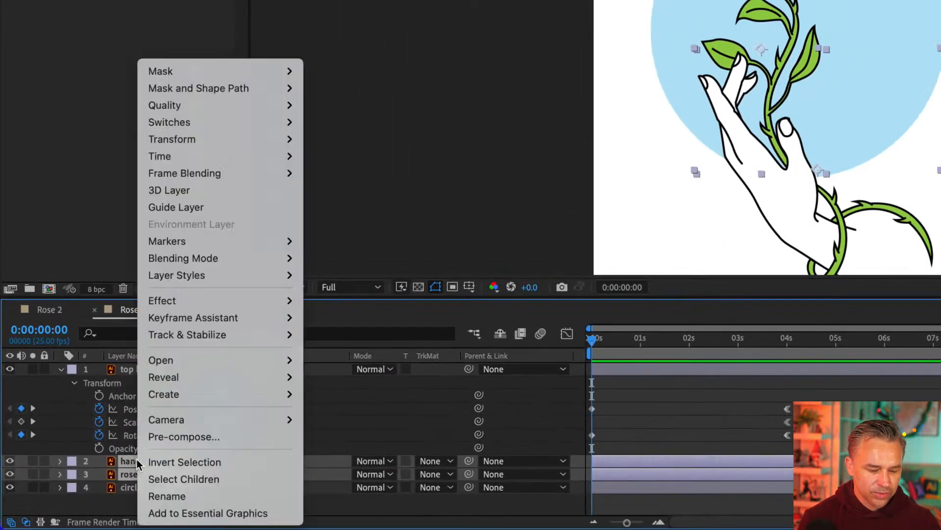
{"action": "left_click", "coordinate": [160, 436]}
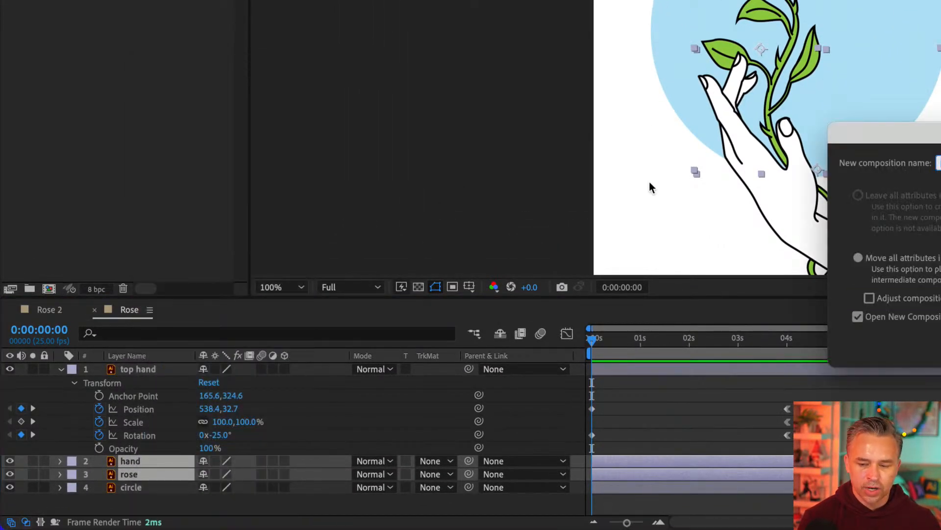
{"action": "left_click_drag", "start_coordinate": [836, 138], "coordinate": [302, 250]}
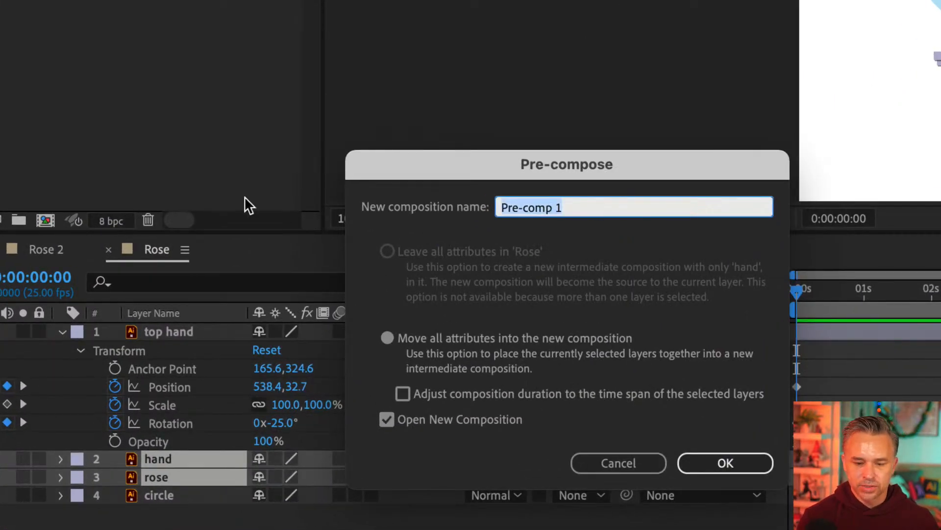
{"action": "type", "text": "Hand and Ros"}
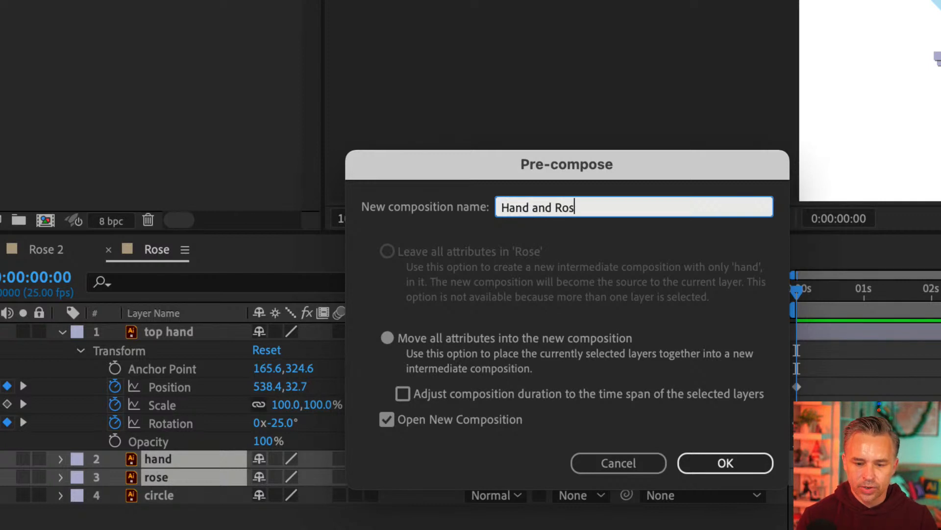
{"action": "type", "text": "e"}
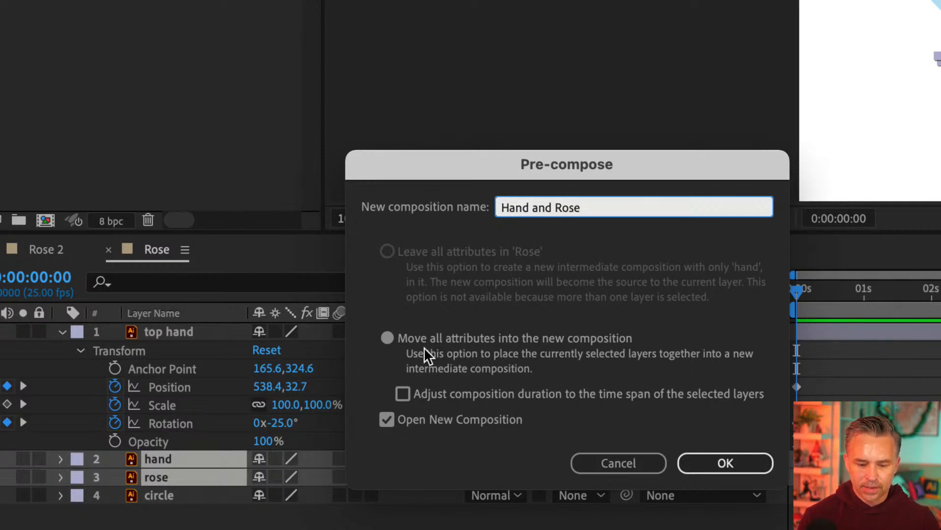
{"action": "left_click", "coordinate": [727, 463]}
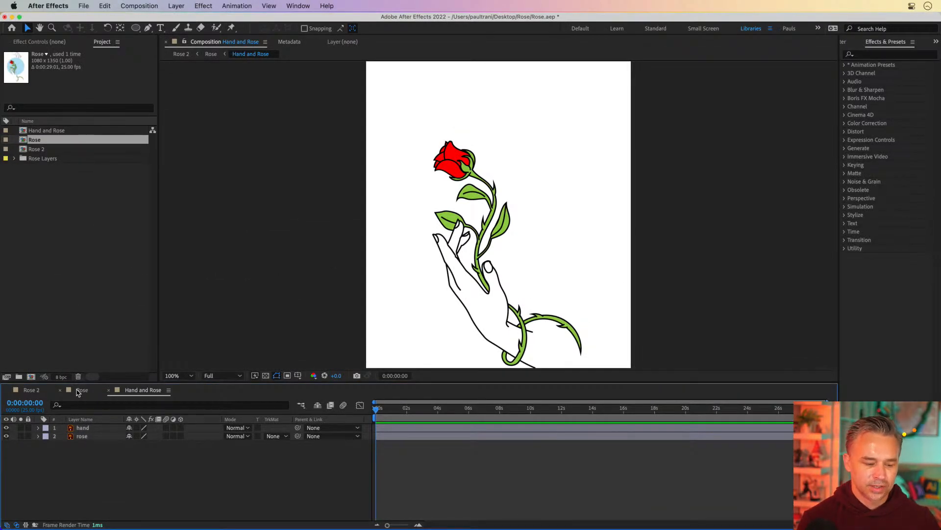
Step: Drag the Hand and Rose layer in the Rose composition viewer and undo the move
{"action": "left_click", "coordinate": [78, 393]}
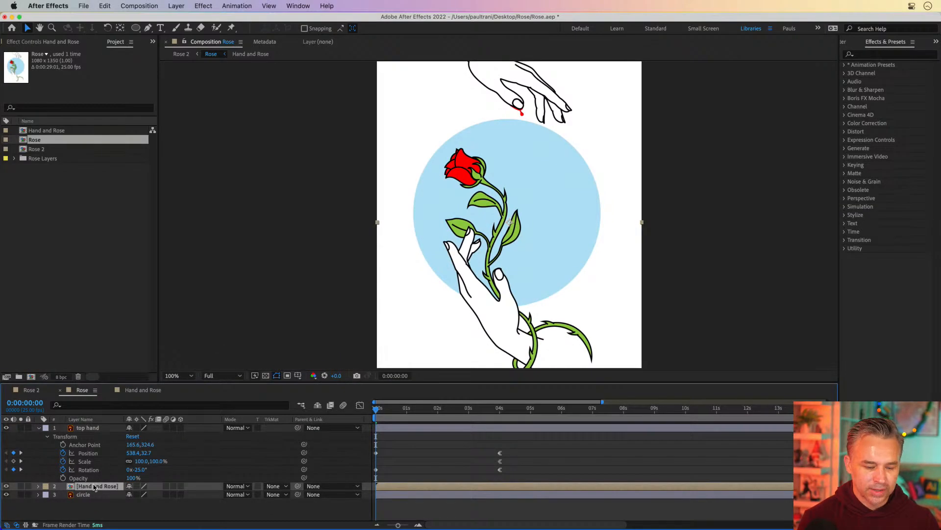
{"action": "left_click_drag", "start_coordinate": [476, 289], "coordinate": [412, 301]}
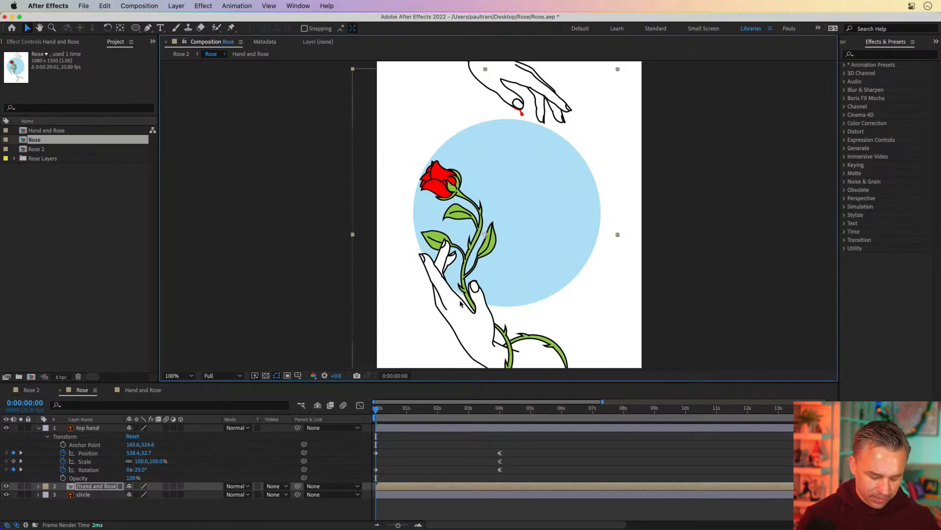
{"action": "key", "text": "super+z"}
{"action": "right_click", "coordinate": [93, 491]}
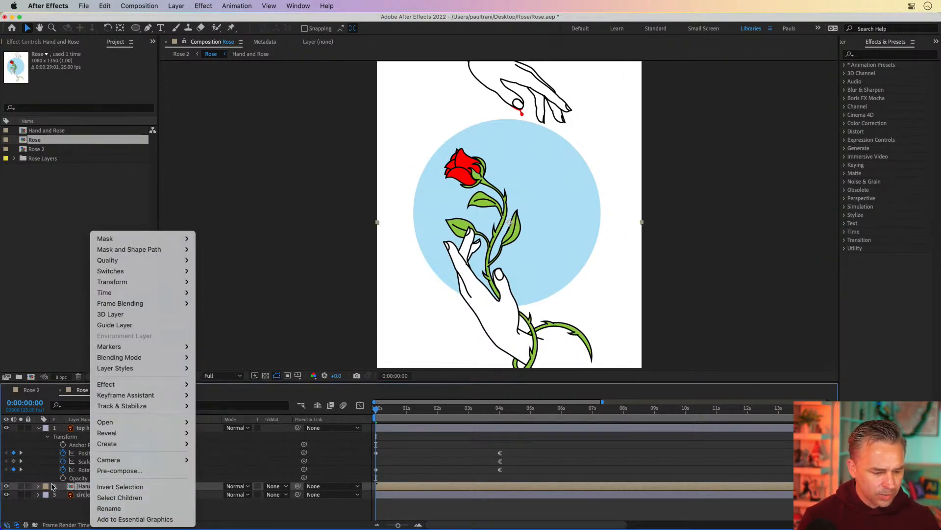
{"action": "left_click", "coordinate": [66, 488]}
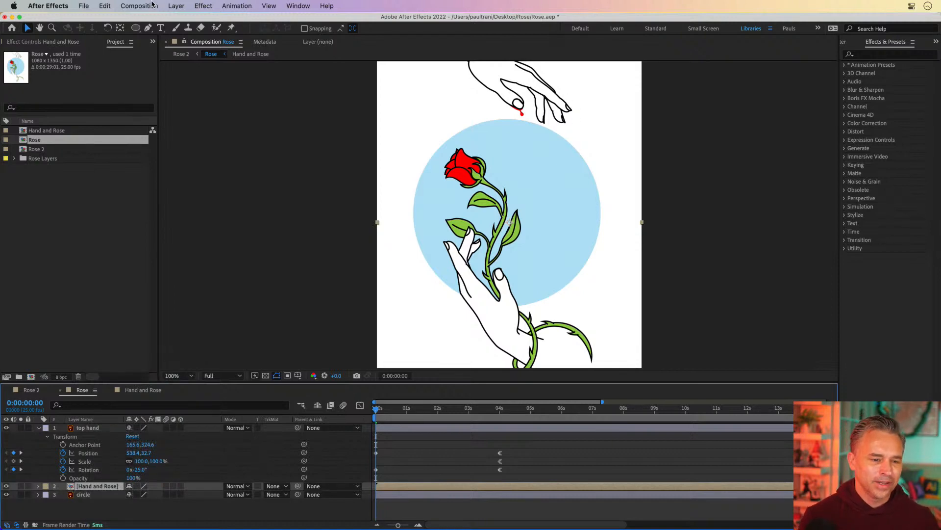
{"action": "left_click", "coordinate": [139, 6]}
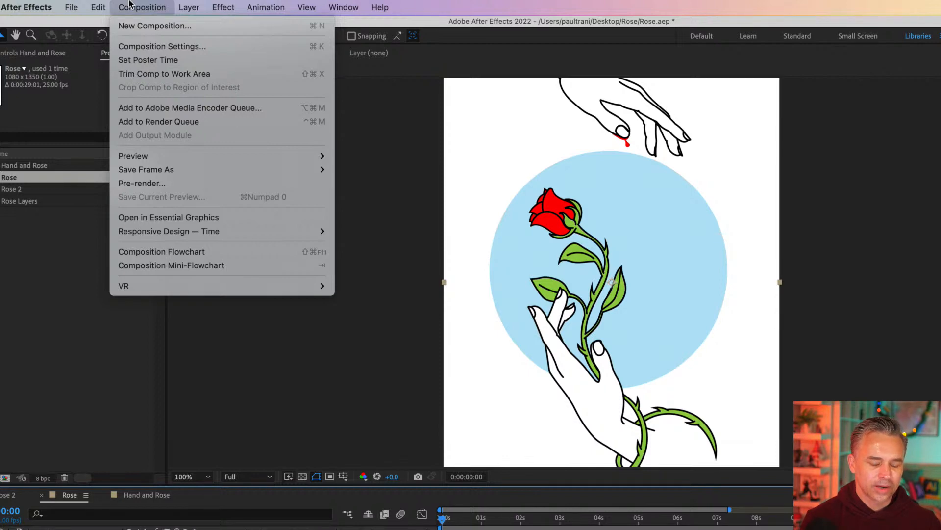
{"action": "mouse_move", "coordinate": [187, 4]}
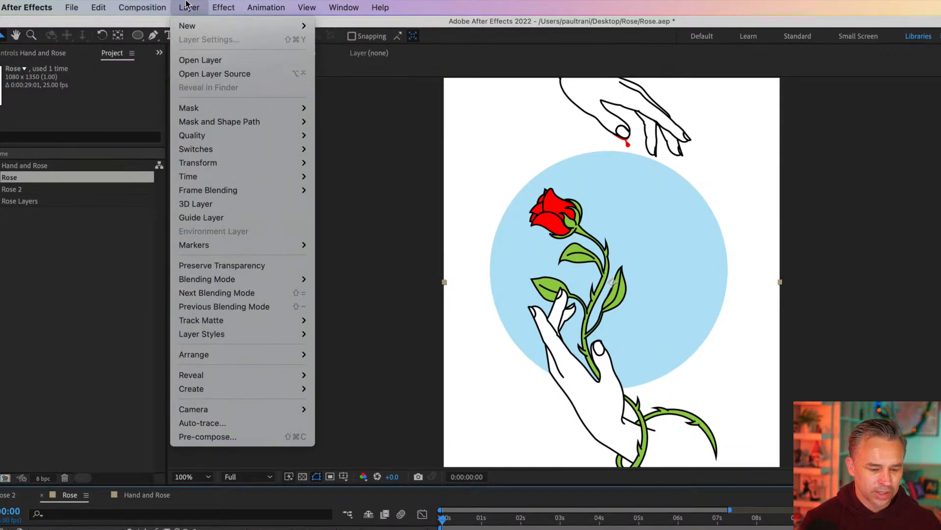
{"action": "left_click", "coordinate": [162, 3]}
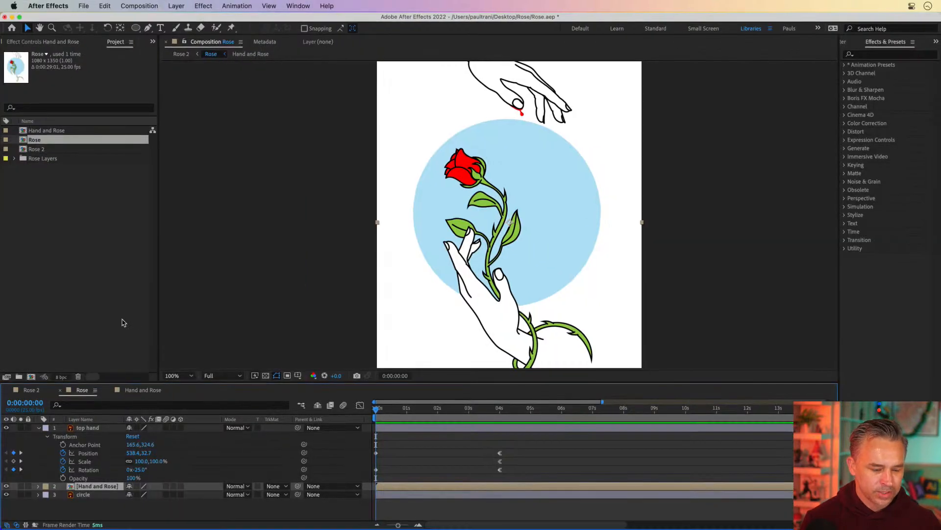
Step: Copy the hand and rose layers from the Hand and Rose composition into Rose and delete the Hand and Rose layer there
{"action": "double_click", "coordinate": [77, 487]}
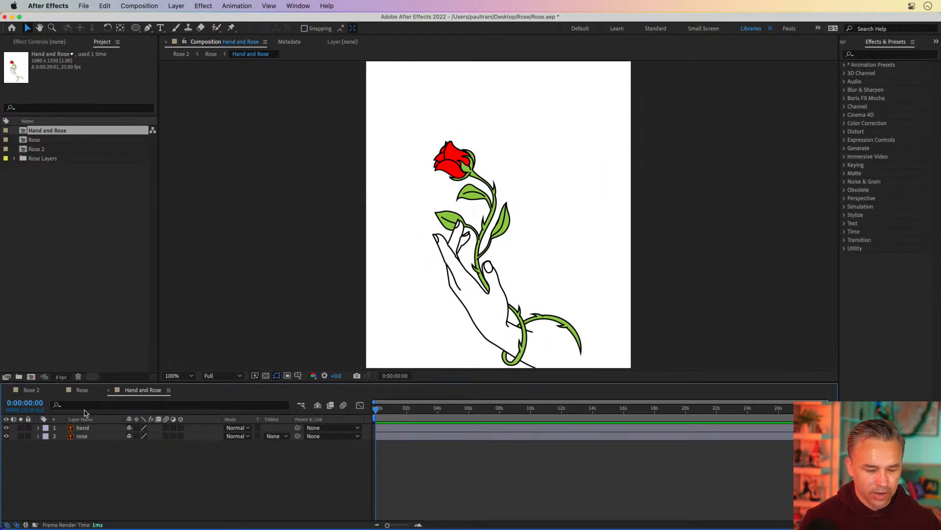
{"action": "left_click", "coordinate": [73, 429]}
{"action": "left_click", "coordinate": [81, 437], "text": "shift"}
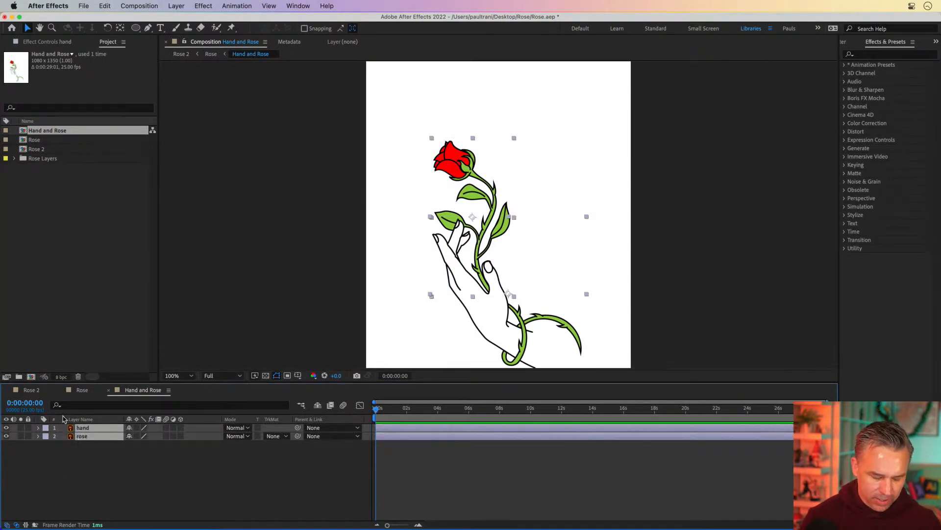
{"action": "left_click", "coordinate": [82, 390]}
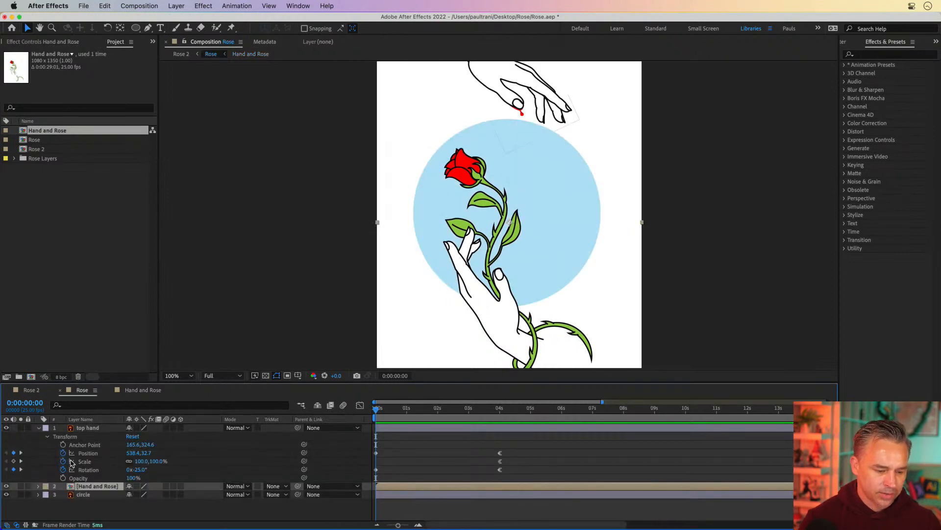
{"action": "key", "text": "super+v"}
{"action": "left_click", "coordinate": [91, 505]}
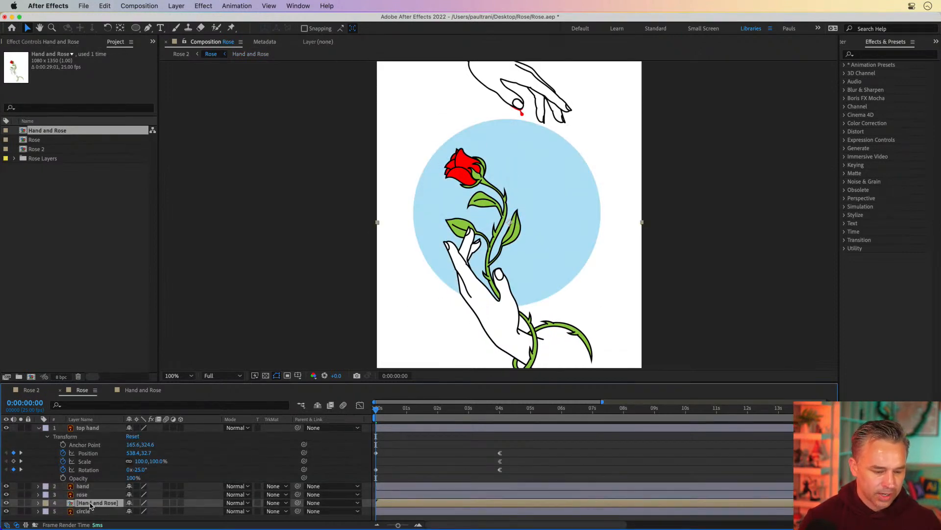
{"action": "key", "text": "Delete"}
Step: Add Position keyframes to the hand and rose layers at 3:12, then move both layers lower at 0 seconds
{"action": "left_click", "coordinate": [80, 486]}
{"action": "left_click", "coordinate": [79, 495], "text": "shift"}
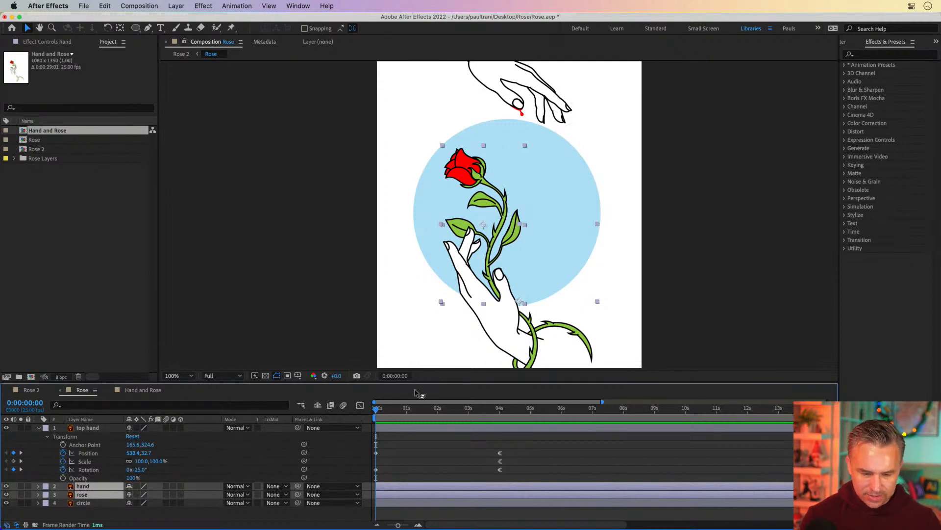
{"action": "left_click_drag", "start_coordinate": [500, 408], "coordinate": [484, 423]}
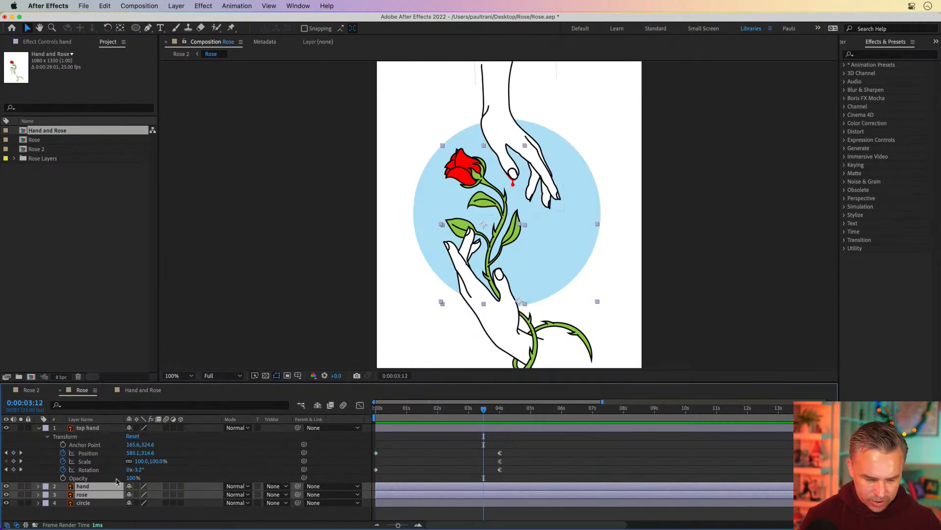
{"action": "key", "text": "p"}
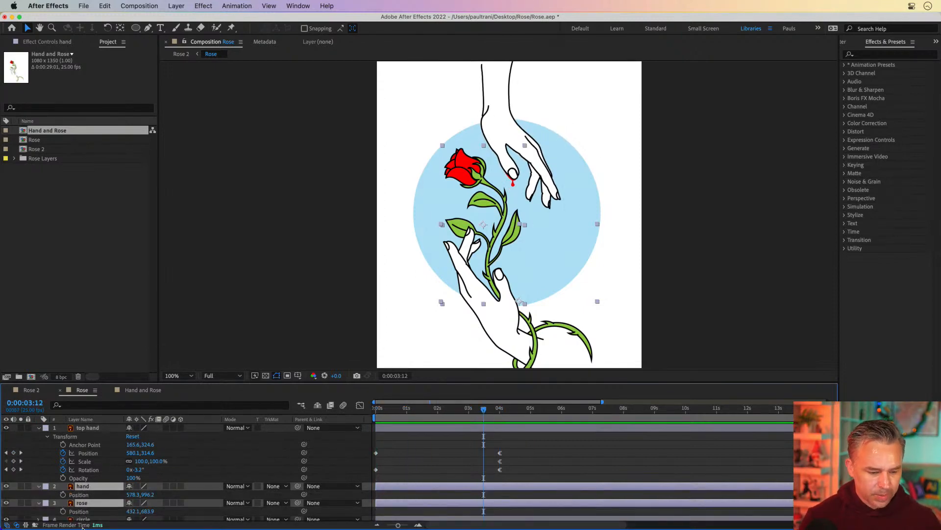
{"action": "left_click", "coordinate": [39, 429]}
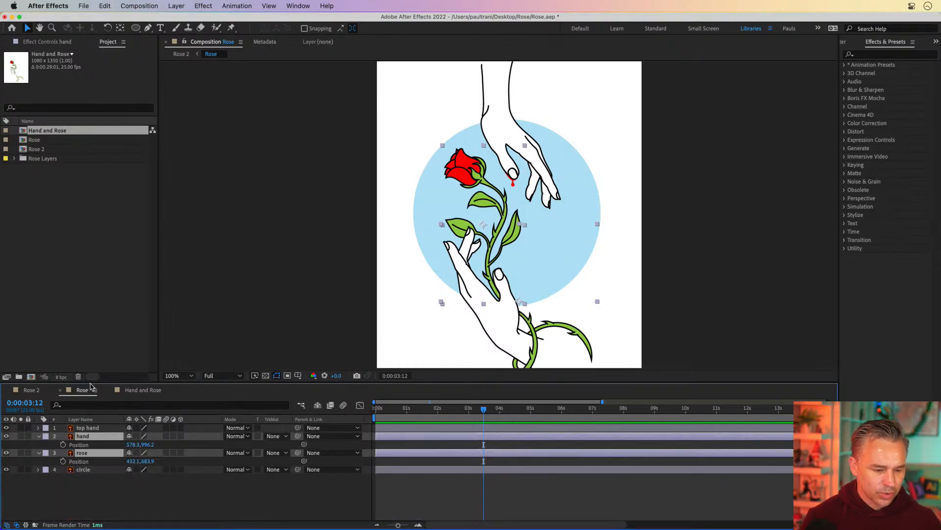
{"action": "left_click_drag", "start_coordinate": [110, 382], "coordinate": [107, 329]}
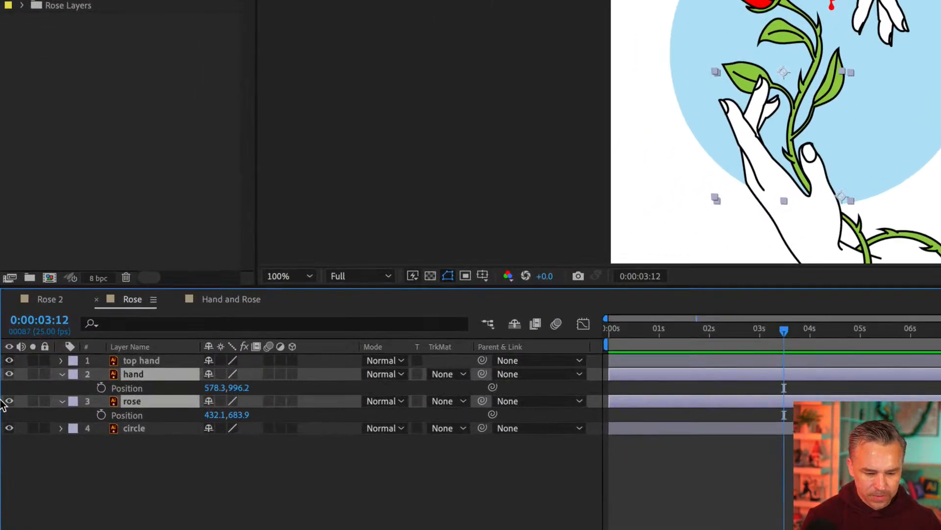
{"action": "left_click", "coordinate": [101, 388]}
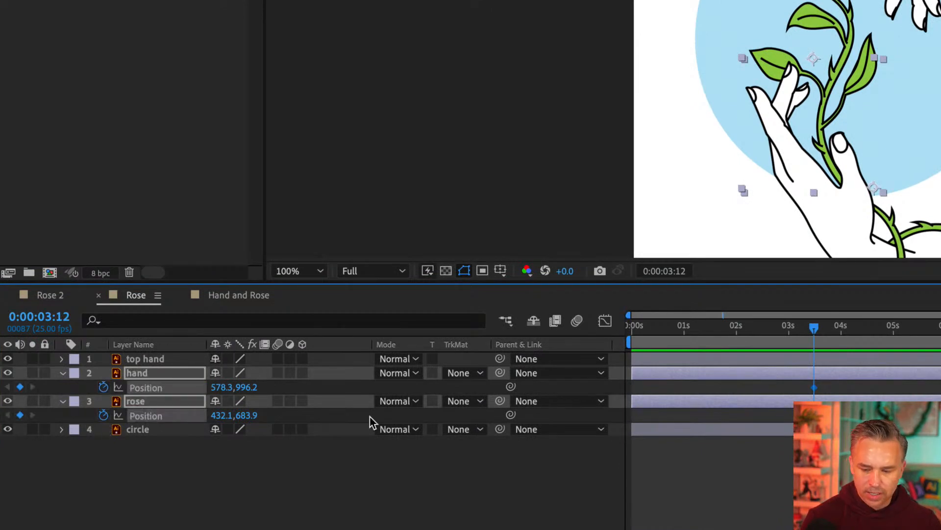
{"action": "left_click_drag", "start_coordinate": [794, 328], "coordinate": [584, 330]}
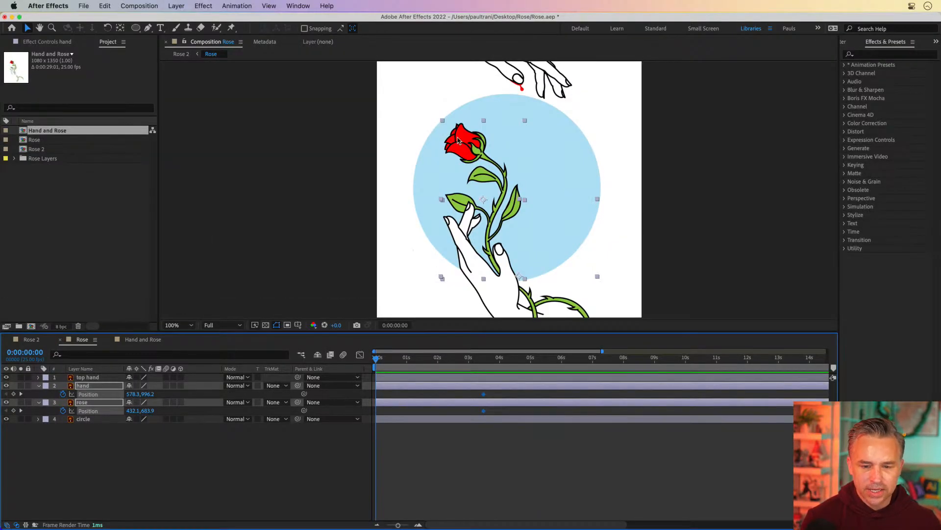
{"action": "left_click_drag", "start_coordinate": [459, 141], "coordinate": [457, 188]}
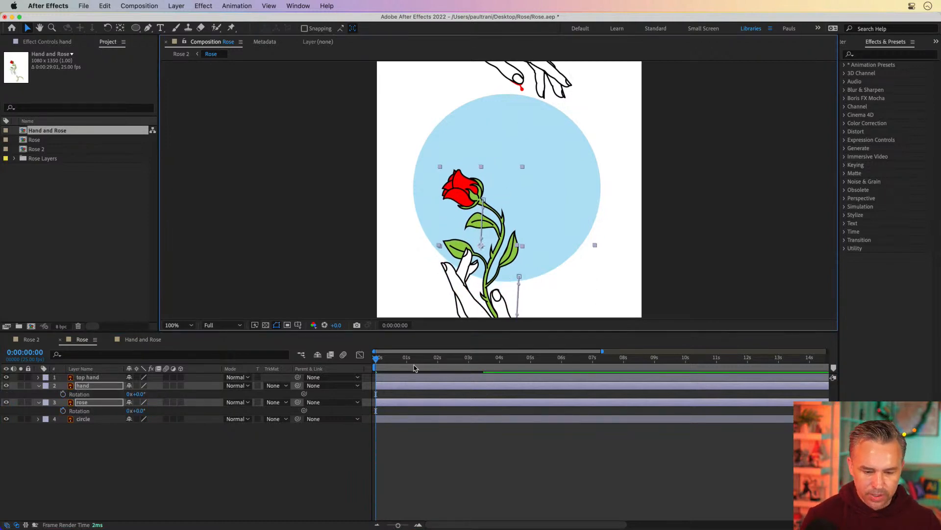
Step: Add Rotation keyframes to the hand and rose layers at 3:12
{"action": "left_click_drag", "start_coordinate": [435, 362], "coordinate": [486, 366]}
{"action": "key", "text": "u"}
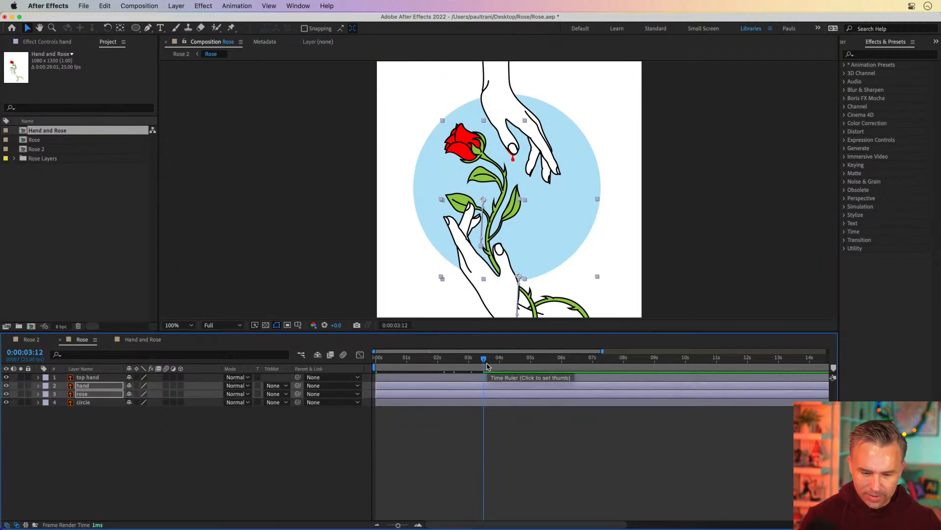
{"action": "key", "text": "u"}
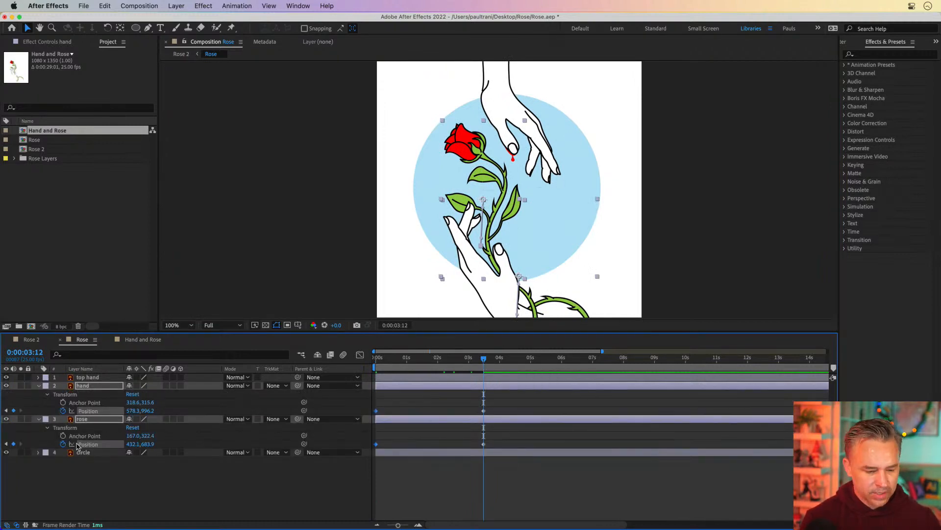
{"action": "key", "text": "r"}
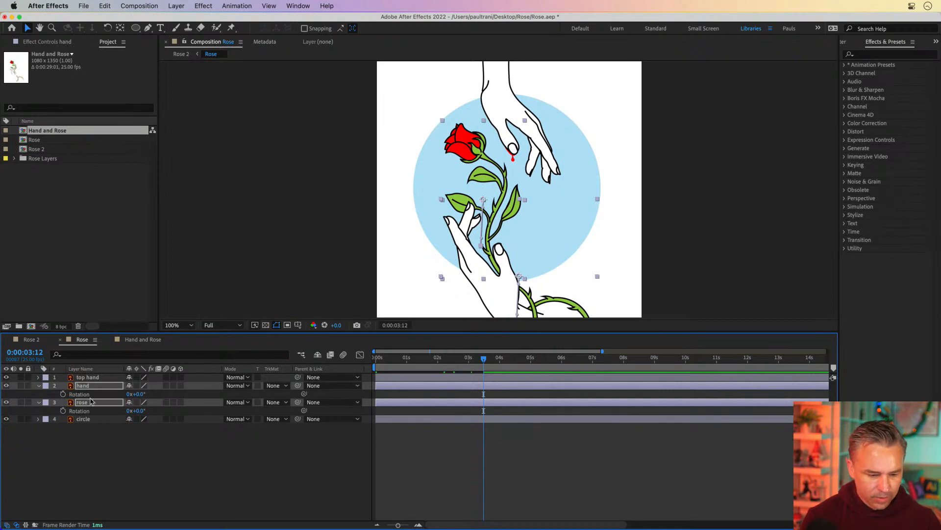
{"action": "left_click", "coordinate": [63, 411]}
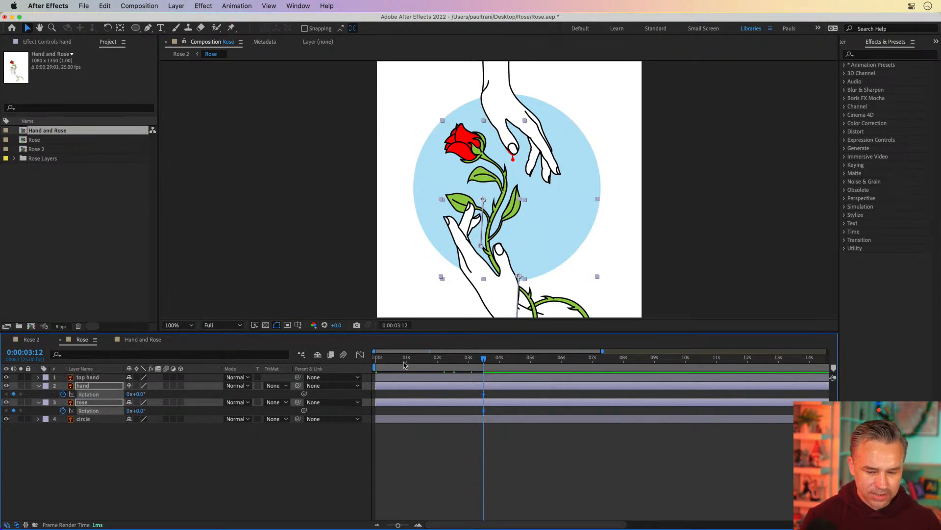
Step: Set the layers' rotation to -15° at 0 seconds and undo the change
{"action": "key", "text": "Home"}
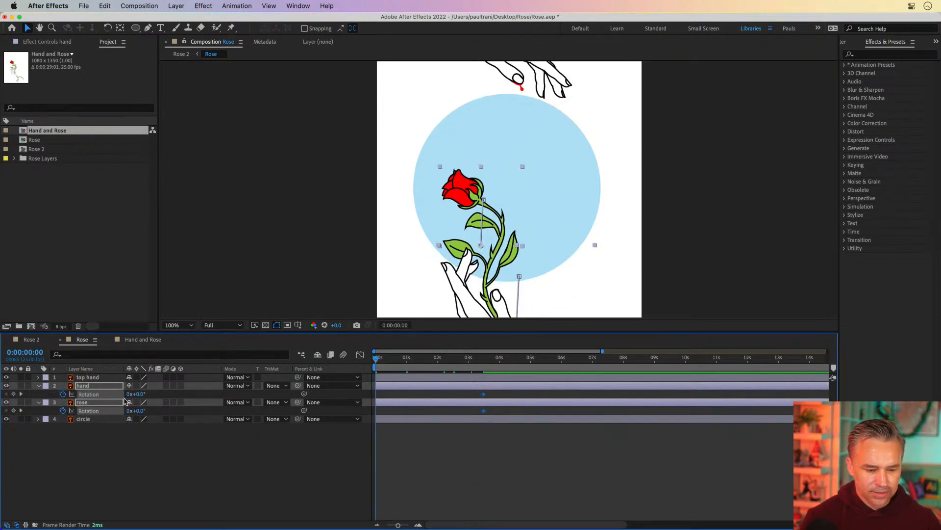
{"action": "left_click_drag", "start_coordinate": [140, 393], "coordinate": [133, 394]}
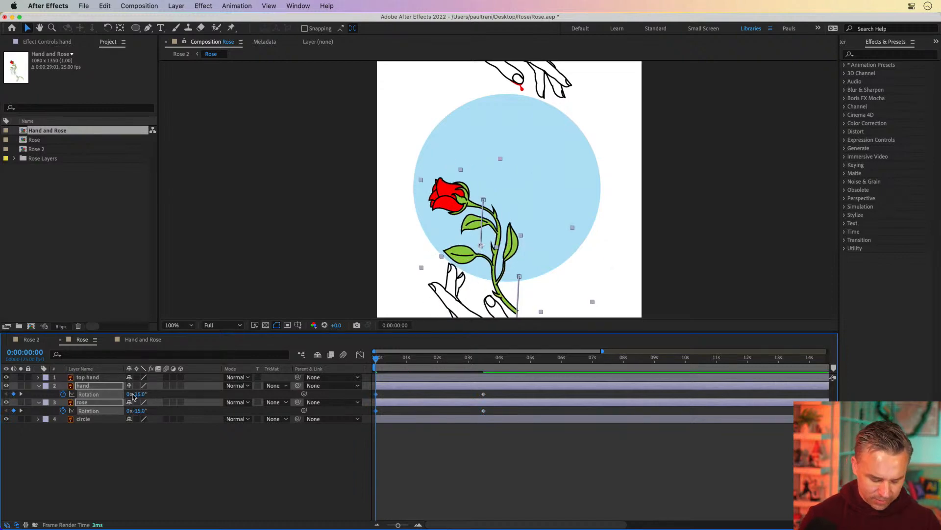
{"action": "key", "text": "super+z"}
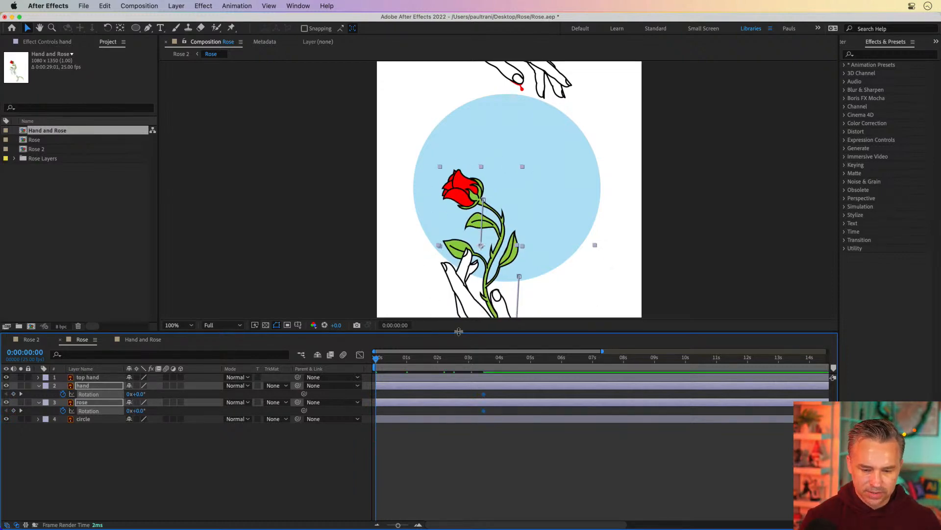
{"action": "left_click_drag", "start_coordinate": [462, 333], "coordinate": [460, 398]}
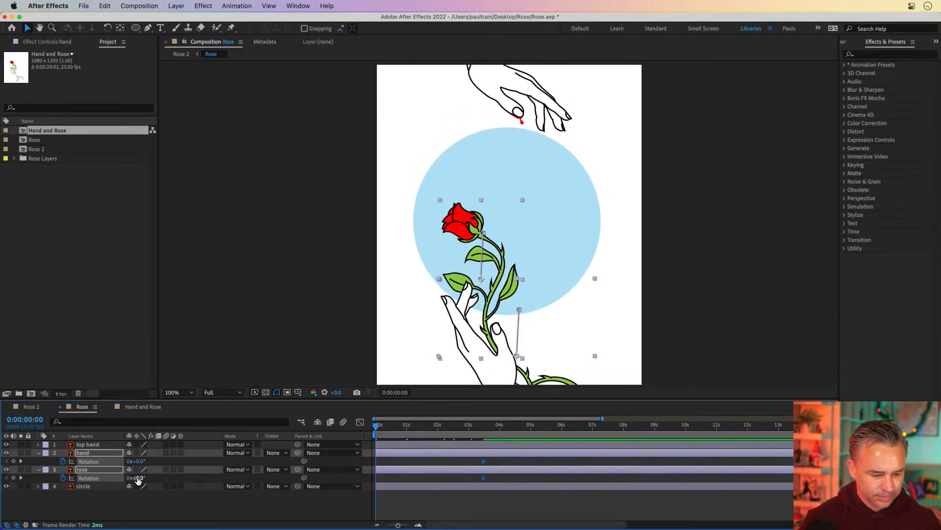
Step: Set the hand and rose layers' rotation to -11° at 0 seconds
{"action": "left_click_drag", "start_coordinate": [139, 477], "coordinate": [131, 477]}
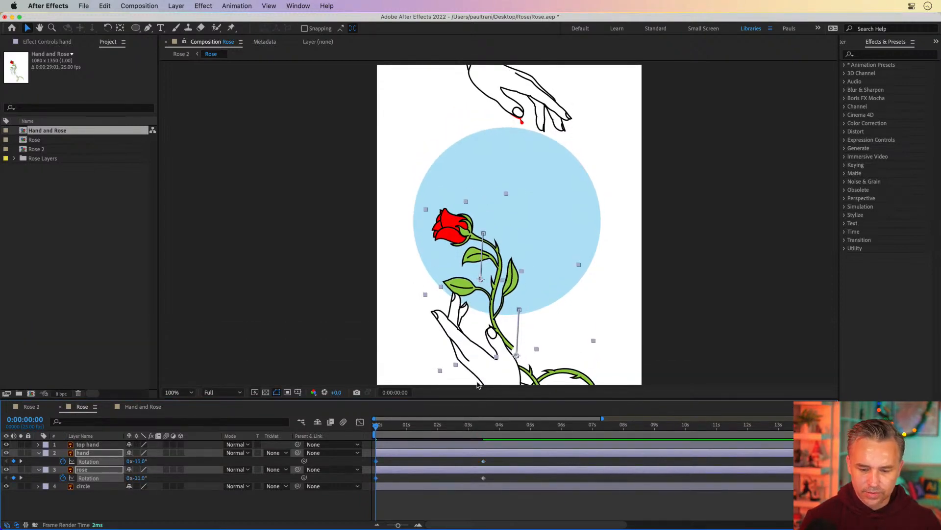
{"action": "left_click_drag", "start_coordinate": [421, 302], "coordinate": [397, 280]}
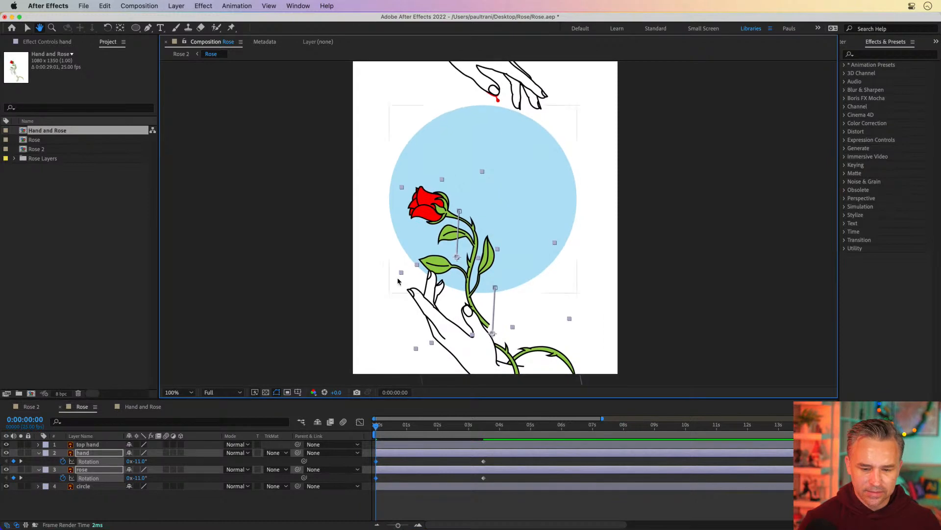
{"action": "key", "text": "v"}
{"action": "left_click", "coordinate": [150, 496]}
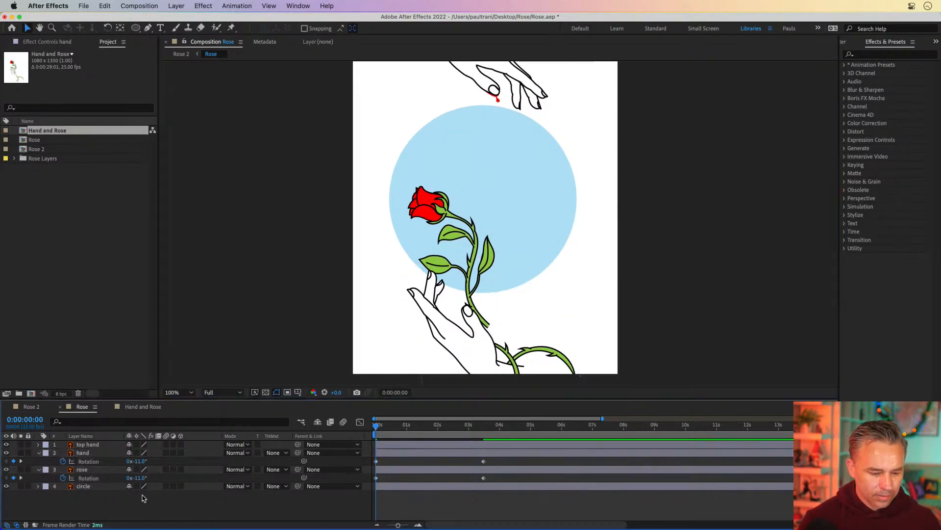
Step: Nudge the rose layer slightly lower and left at 0 seconds
{"action": "left_click", "coordinate": [83, 470]}
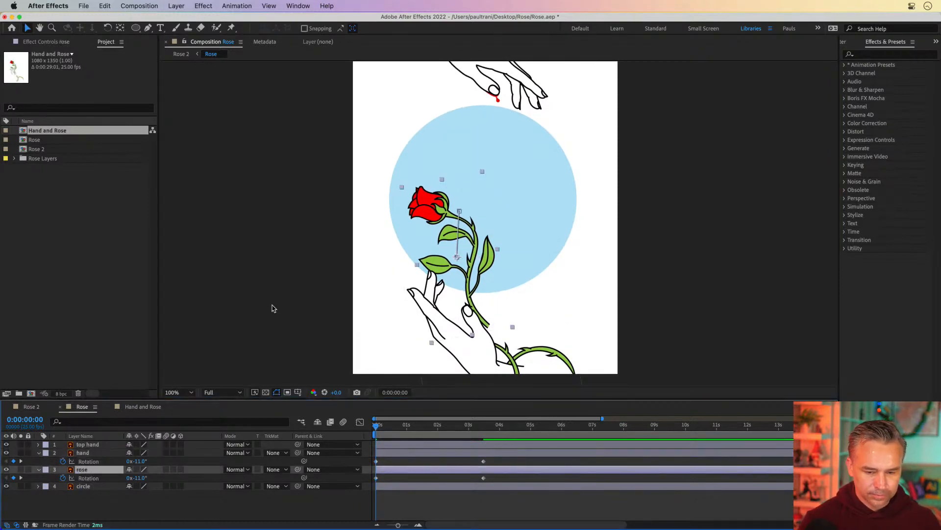
{"action": "left_click_drag", "start_coordinate": [437, 205], "coordinate": [431, 221]}
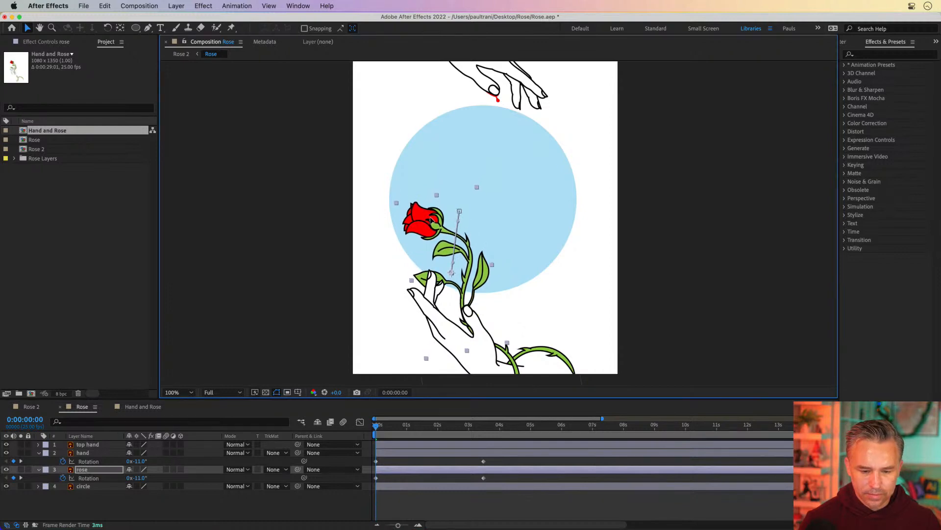
{"action": "left_click_drag", "start_coordinate": [378, 425], "coordinate": [473, 434]}
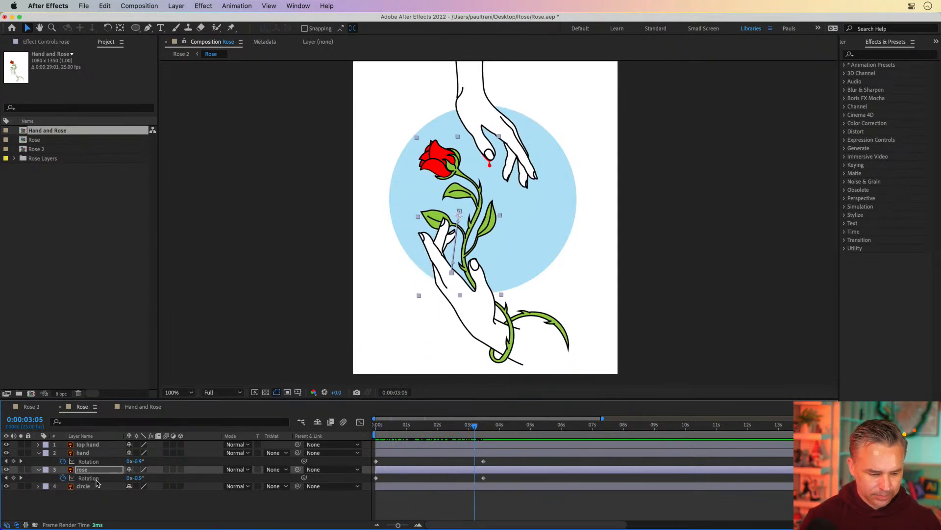
Step: Show Position alongside Rotation for the hand and rose layers and apply Easy Ease Out to their keyframes at 3:12
{"action": "left_click", "coordinate": [96, 453], "text": "shift"}
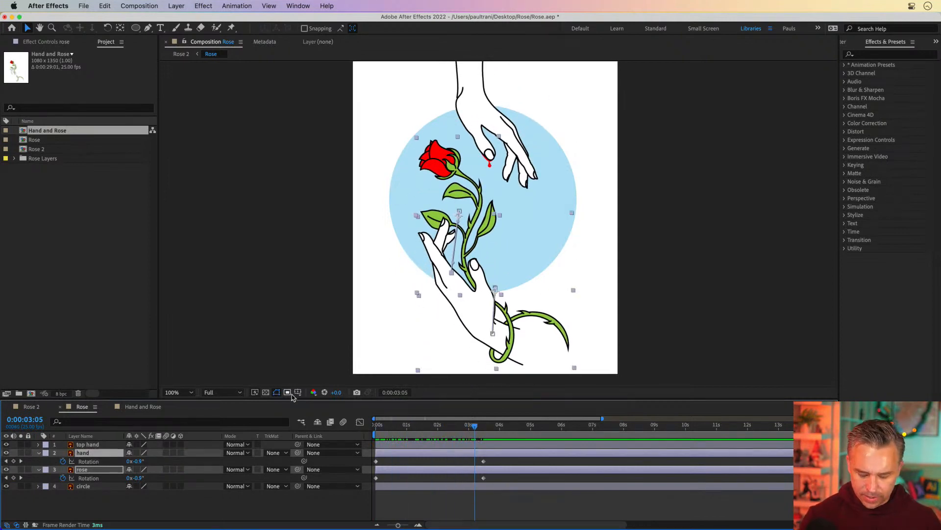
{"action": "key", "text": "shift+p"}
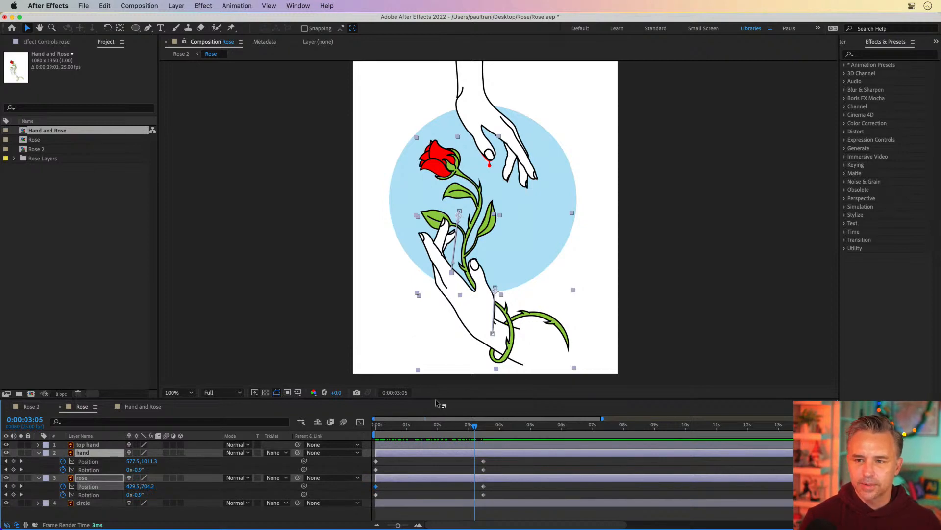
{"action": "left_click_drag", "start_coordinate": [437, 400], "coordinate": [436, 341]}
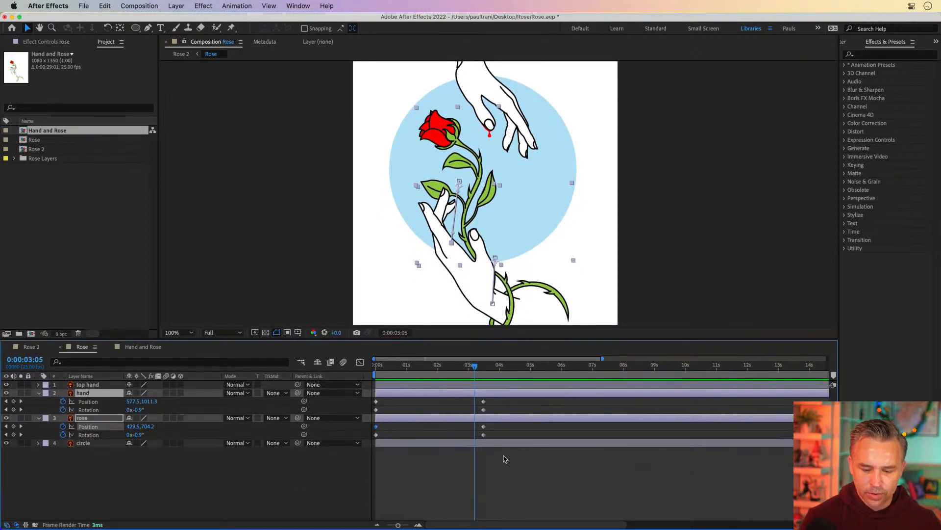
{"action": "left_click_drag", "start_coordinate": [498, 465], "coordinate": [476, 400]}
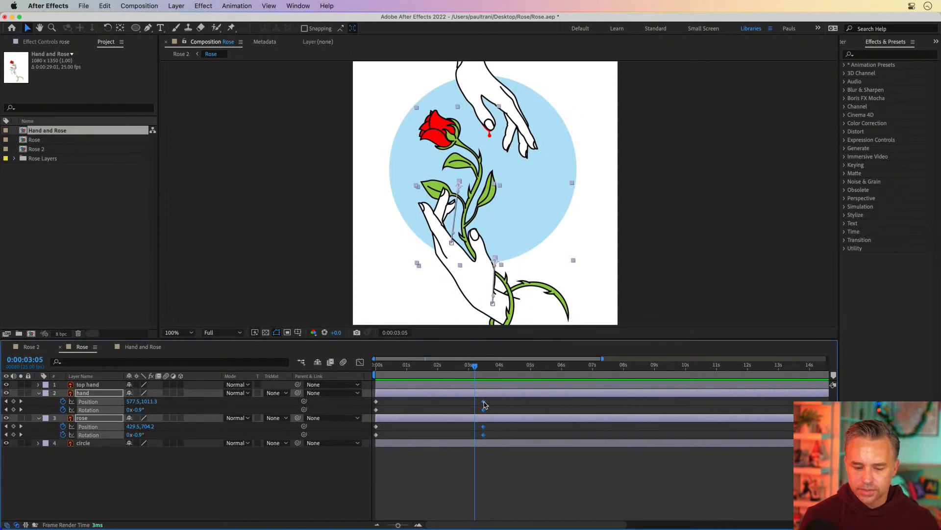
{"action": "right_click", "coordinate": [484, 404]}
{"action": "mouse_move", "coordinate": [534, 519]}
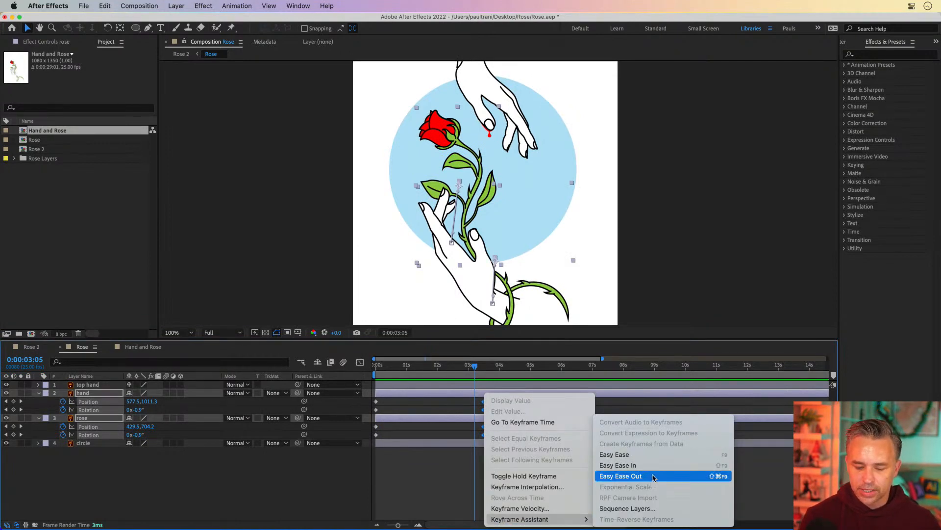
{"action": "left_click", "coordinate": [652, 476]}
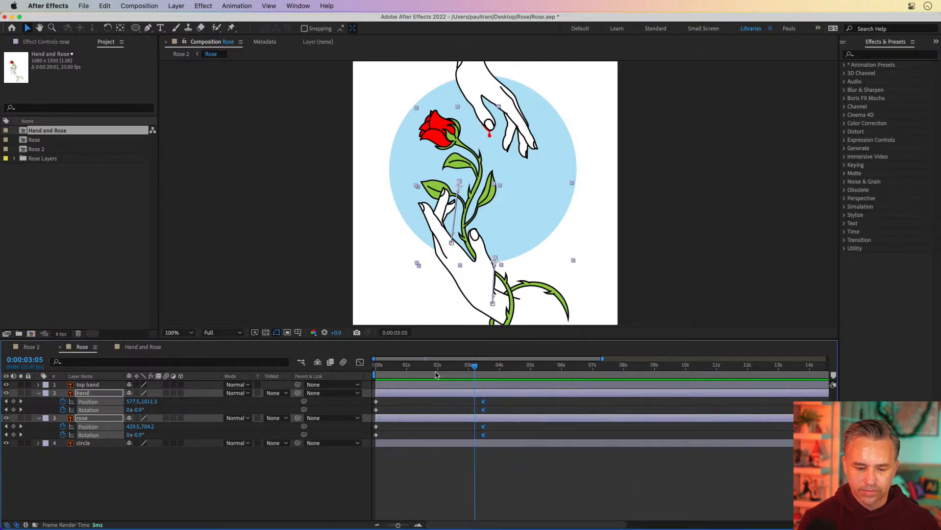
Step: Preview the animation from the start
{"action": "key", "text": "Home"}
{"action": "key", "text": "space"}
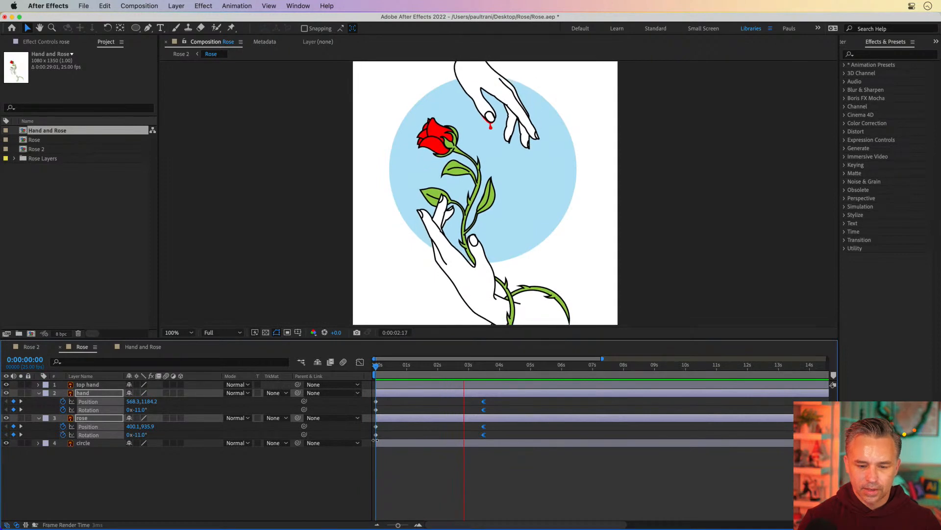
{"action": "key", "text": "space"}
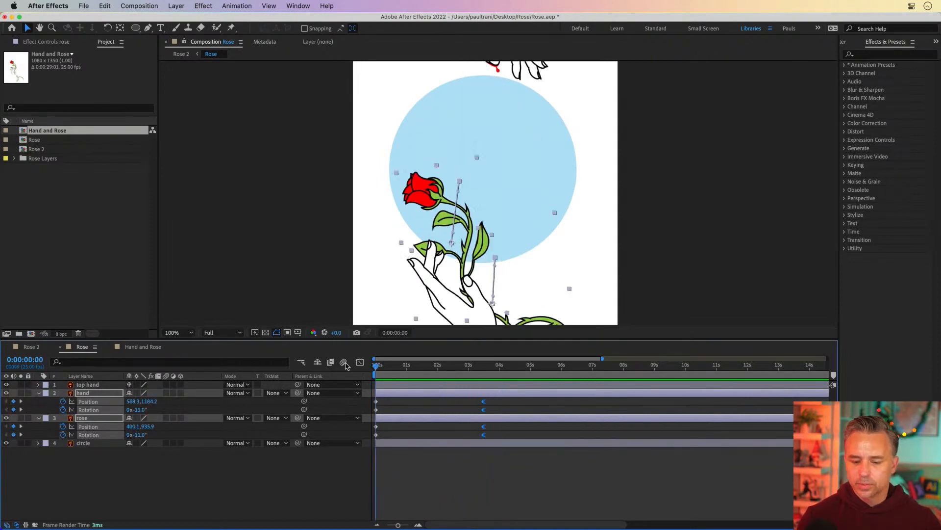
Step: Copy the hand and rose layers' starting keyframes and paste them at 6:05
{"action": "left_click_drag", "start_coordinate": [490, 366], "coordinate": [524, 378]}
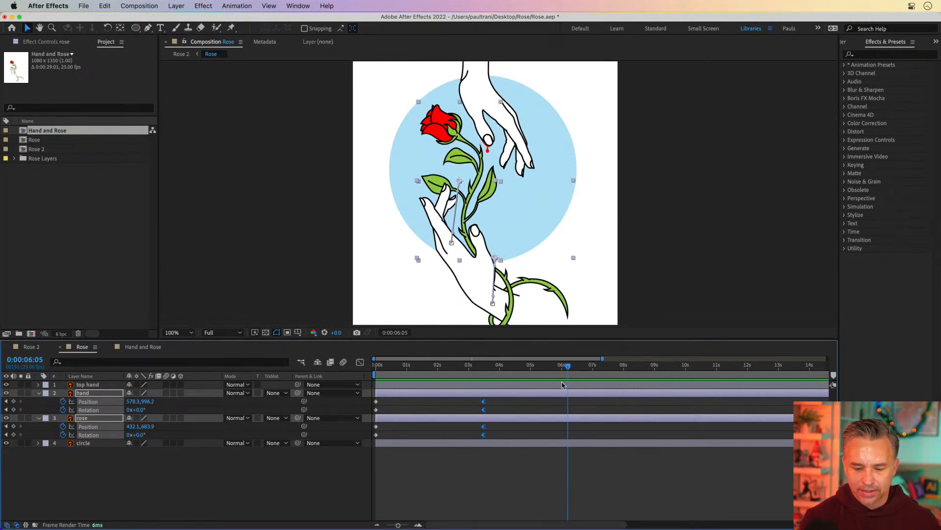
{"action": "left_click_drag", "start_coordinate": [385, 401], "coordinate": [368, 443]}
{"action": "key", "text": "super+c"}
{"action": "key", "text": "super+v"}
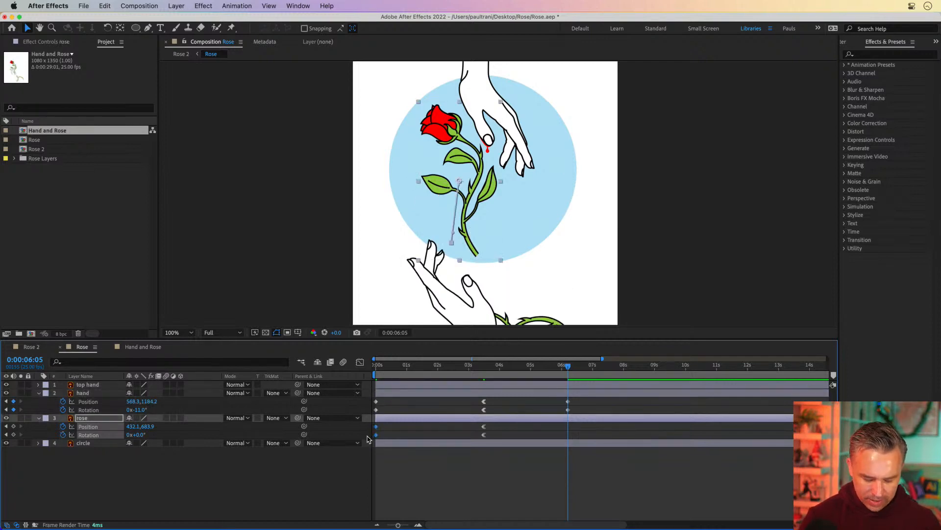
{"action": "key", "text": "super+c"}
{"action": "key", "text": "super+v"}
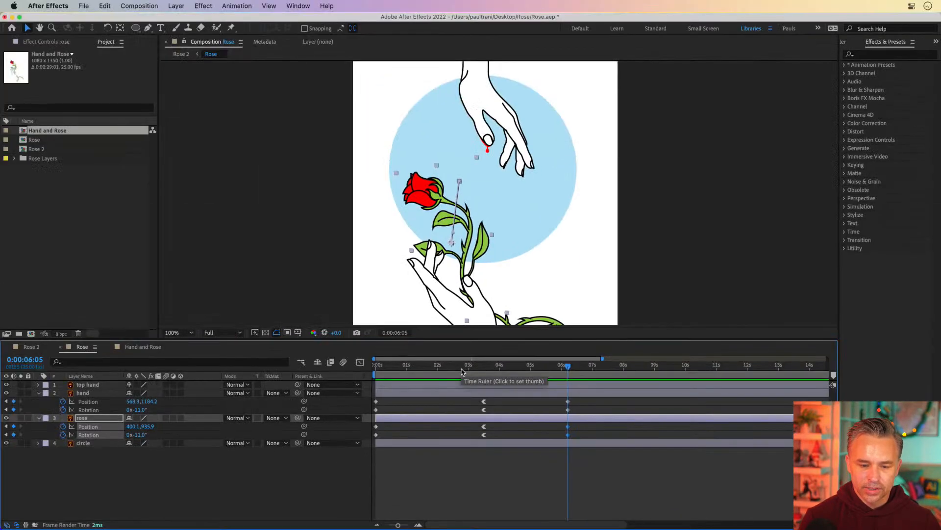
Step: Apply Easy Ease to the hand layer's keyframes at 3:12
{"action": "left_click_drag", "start_coordinate": [433, 207], "coordinate": [131, 211]}
{"action": "key", "text": "space"}
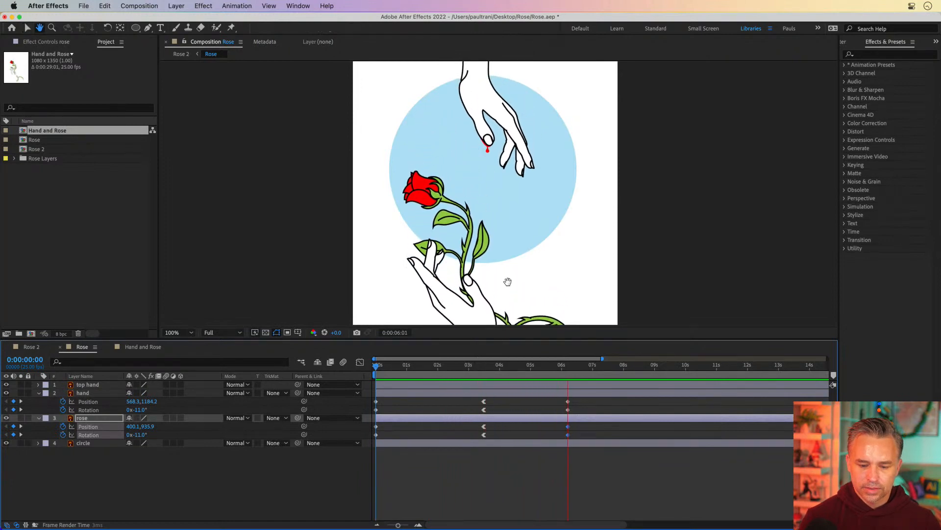
{"action": "left_click_drag", "start_coordinate": [462, 367], "coordinate": [484, 369]}
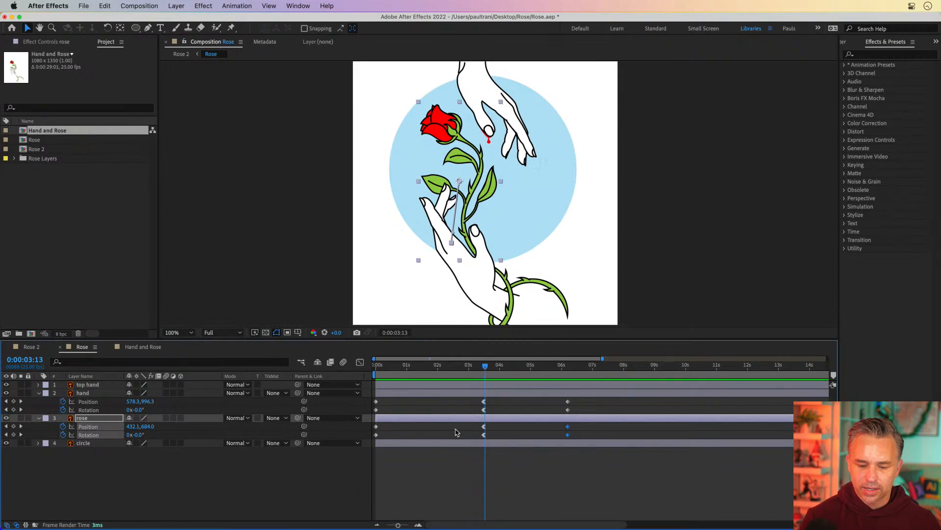
{"action": "left_click", "coordinate": [483, 401]}
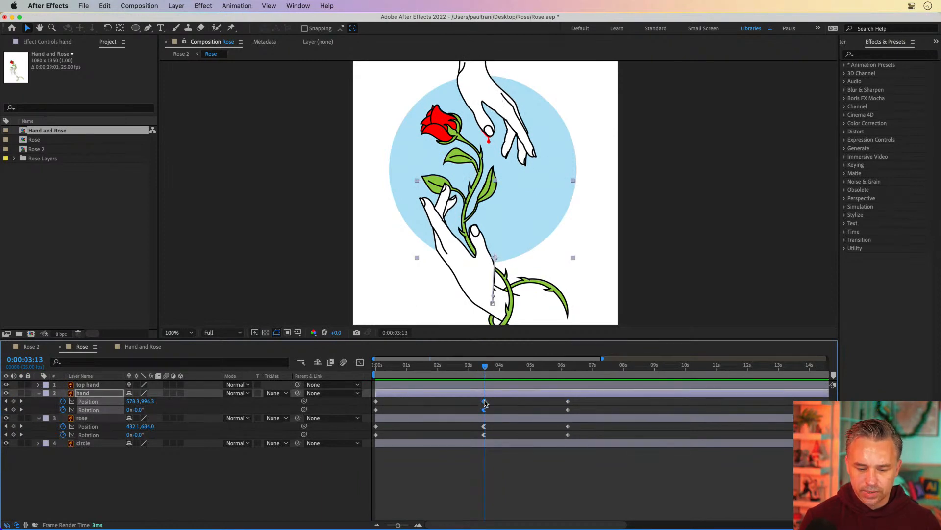
{"action": "right_click", "coordinate": [484, 402]}
{"action": "mouse_move", "coordinate": [549, 520]}
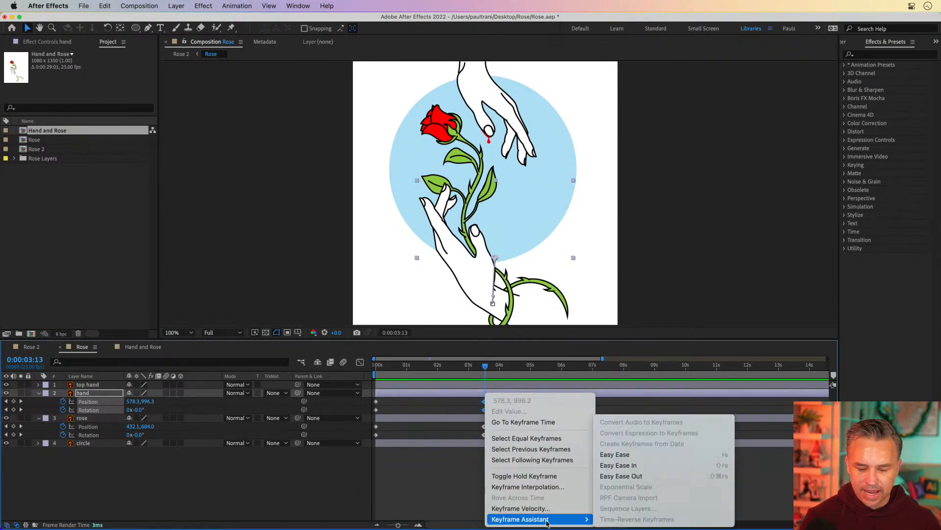
{"action": "left_click", "coordinate": [616, 456]}
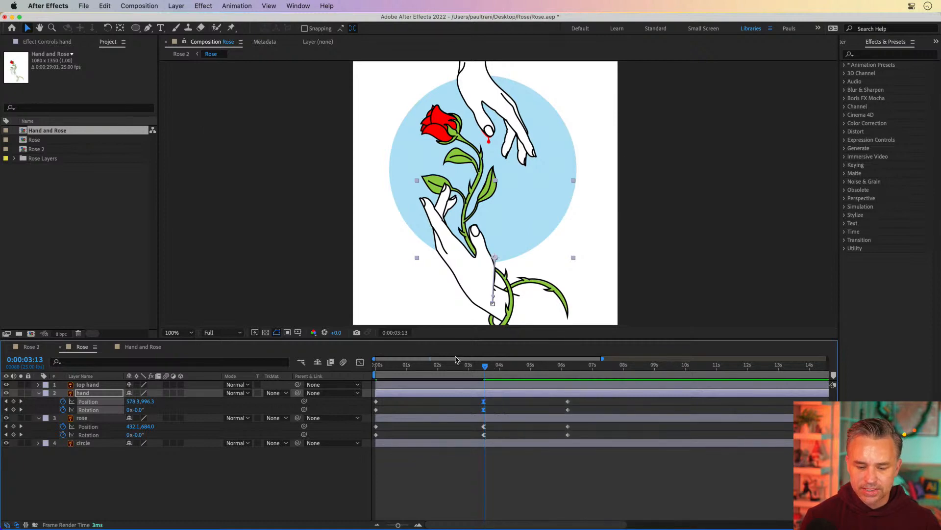
Step: Apply Easy Ease In to the hand and rose layers' keyframes at 3:12
{"action": "left_click_drag", "start_coordinate": [457, 368], "coordinate": [349, 381]}
{"action": "key", "text": "space"}
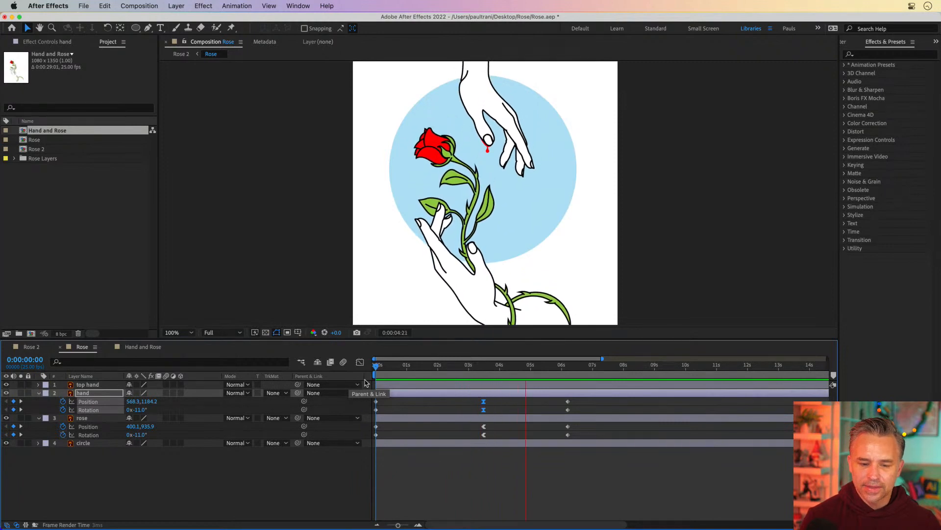
{"action": "key", "text": "space"}
{"action": "left_click_drag", "start_coordinate": [474, 400], "coordinate": [485, 435]}
{"action": "right_click", "coordinate": [486, 435]}
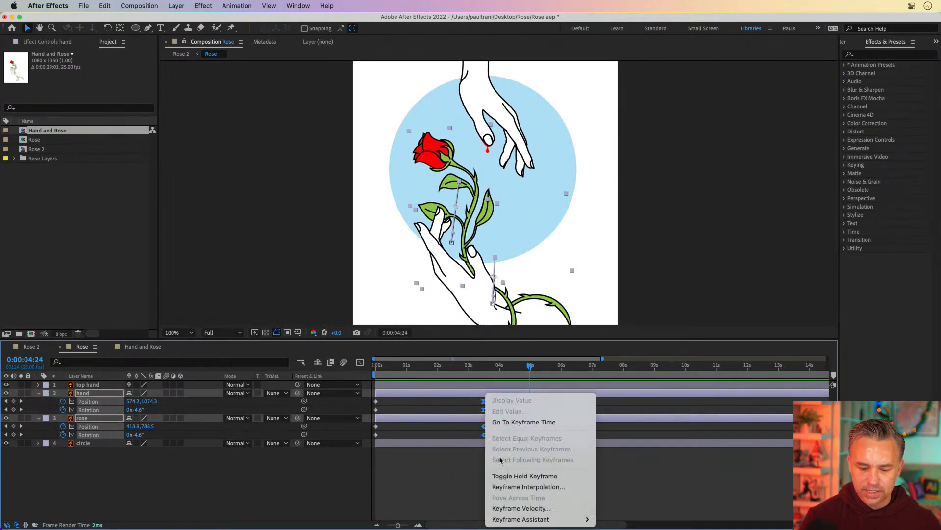
{"action": "mouse_move", "coordinate": [521, 518]}
{"action": "left_click", "coordinate": [633, 466]}
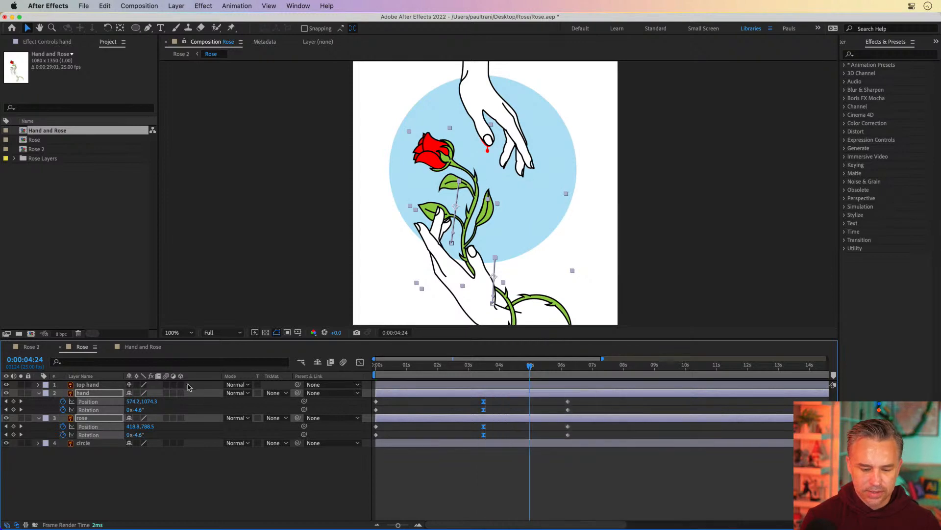
Step: Reveal the top hand's keyframes and move the hand and rose middle keyframes to 4:00
{"action": "left_click", "coordinate": [100, 388]}
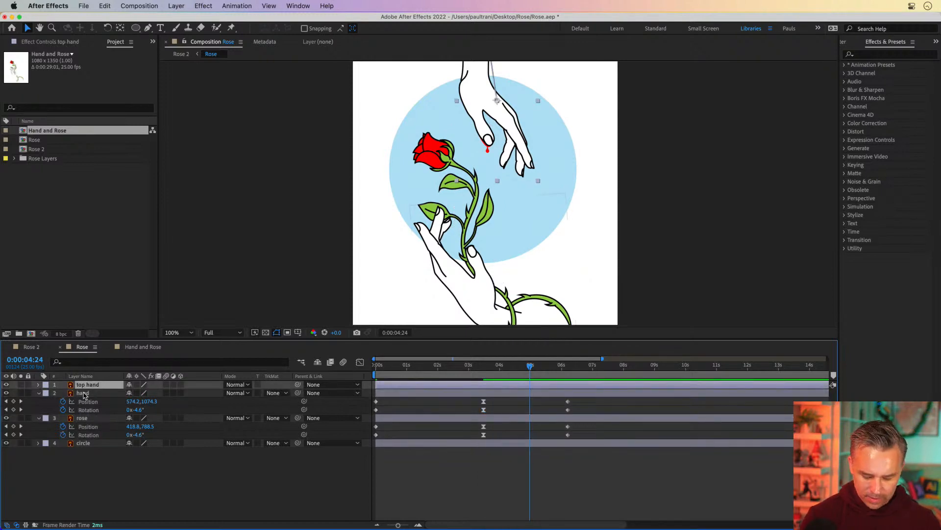
{"action": "key", "text": "u"}
{"action": "left_click_drag", "start_coordinate": [472, 390], "coordinate": [494, 463]}
{"action": "left_click", "coordinate": [499, 371]}
{"action": "left_click_drag", "start_coordinate": [483, 427], "coordinate": [496, 429]}
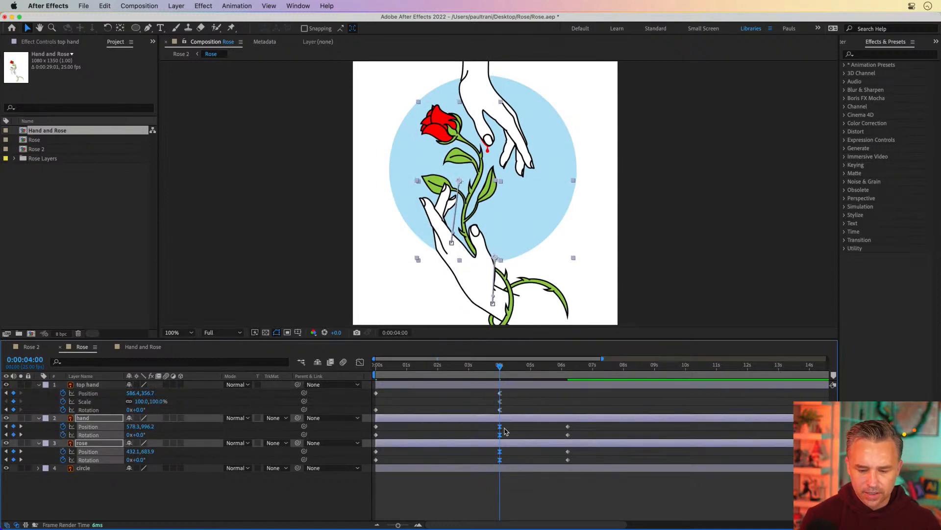
Step: Move the hand and rose layers' end keyframes to 8:00
{"action": "left_click_drag", "start_coordinate": [629, 375], "coordinate": [626, 376]}
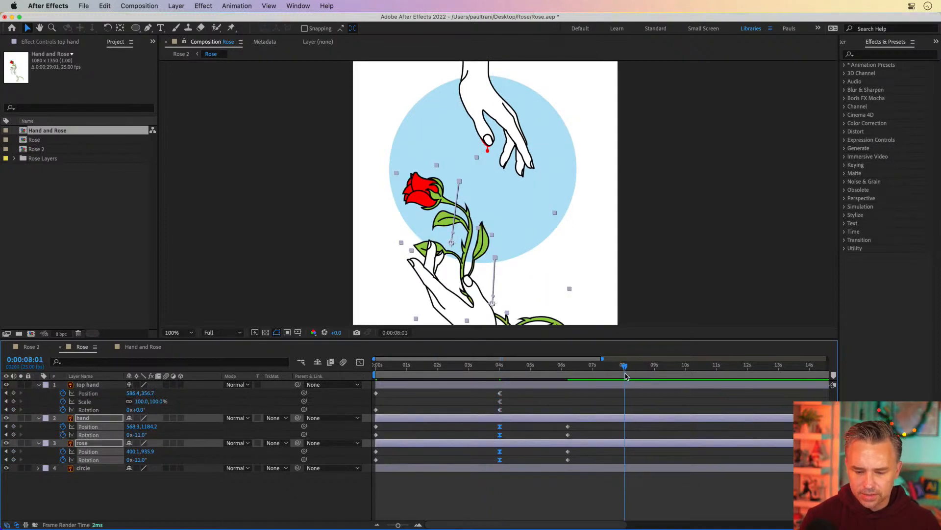
{"action": "left_click_drag", "start_coordinate": [551, 400], "coordinate": [588, 471]}
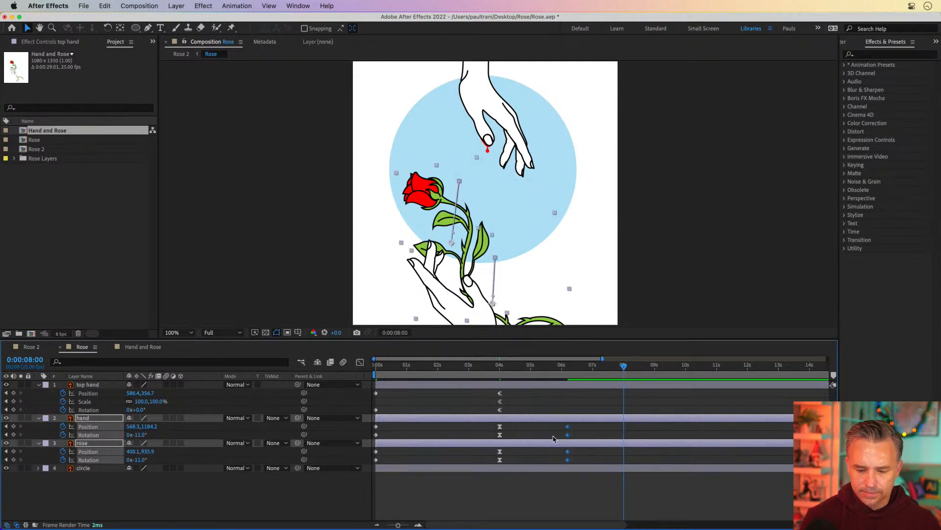
{"action": "left_click_drag", "start_coordinate": [569, 431], "coordinate": [624, 431]}
{"action": "left_click", "coordinate": [563, 402]}
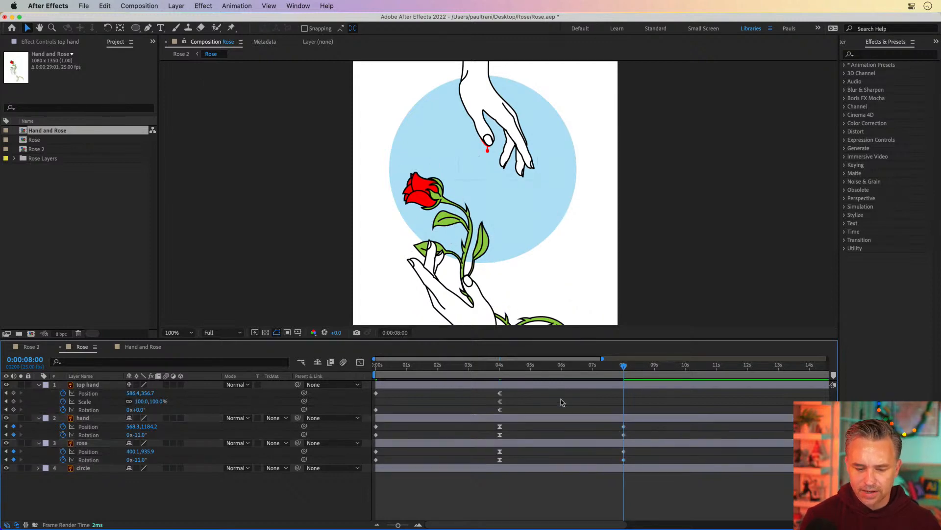
Step: Copy the top hand layer's starting keyframes and paste them at 8:00
{"action": "left_click_drag", "start_coordinate": [385, 392], "coordinate": [364, 416]}
{"action": "key", "text": "super+c"}
{"action": "key", "text": "super+v"}
{"action": "left_click", "coordinate": [437, 391]}
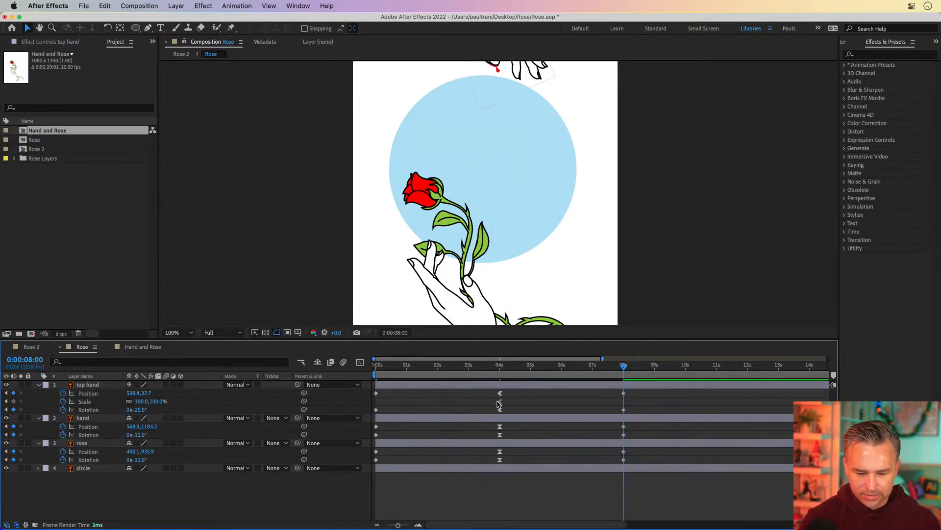
Step: Apply Easy Ease to the top hand layer's keyframes at 4:00
{"action": "left_click", "coordinate": [499, 402]}
{"action": "key", "text": "k"}
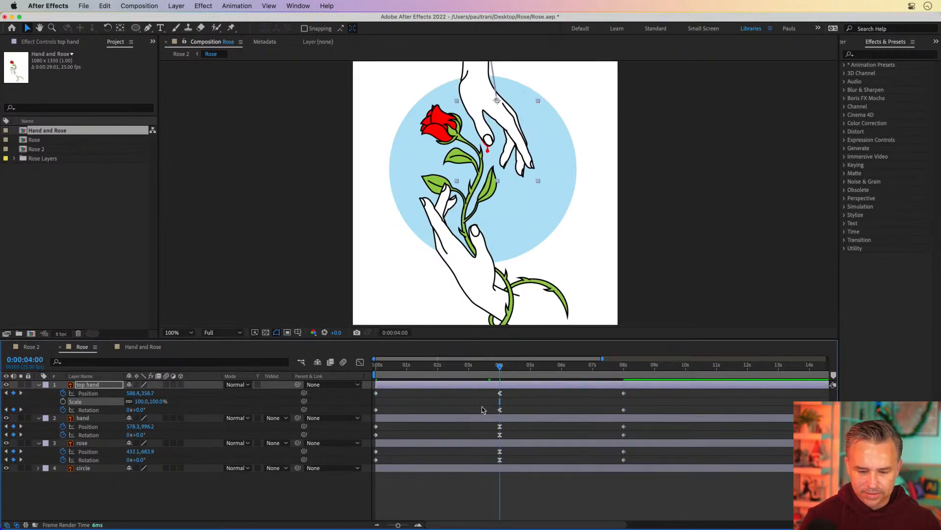
{"action": "left_click_drag", "start_coordinate": [483, 392], "coordinate": [513, 414]}
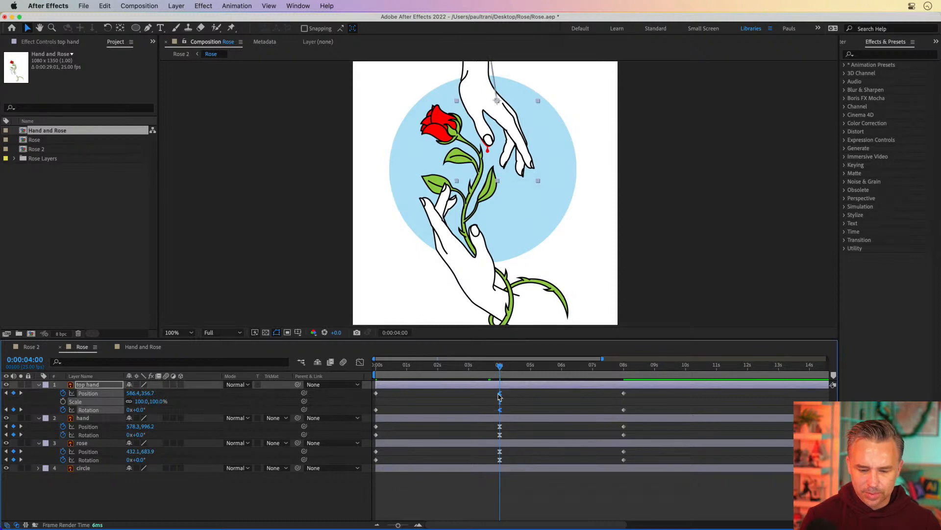
{"action": "right_click", "coordinate": [500, 394]}
{"action": "mouse_move", "coordinate": [564, 519]}
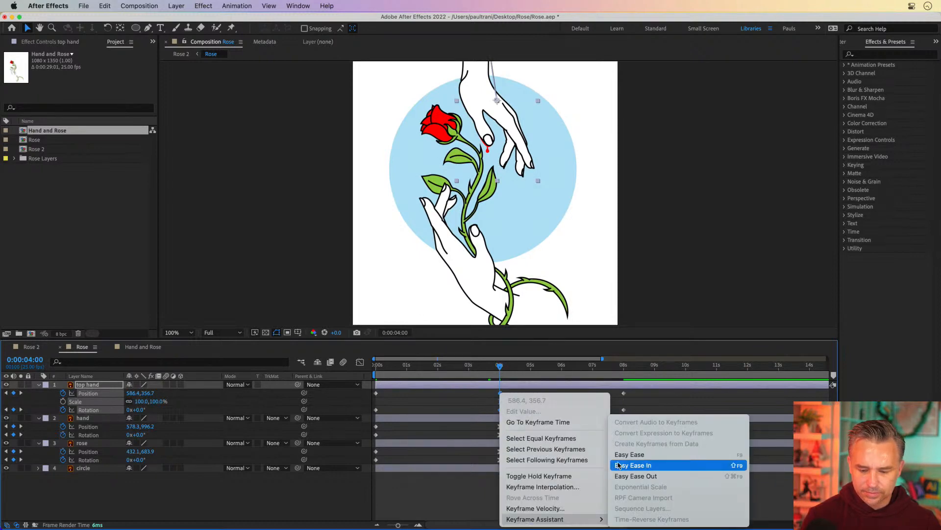
{"action": "left_click", "coordinate": [617, 456]}
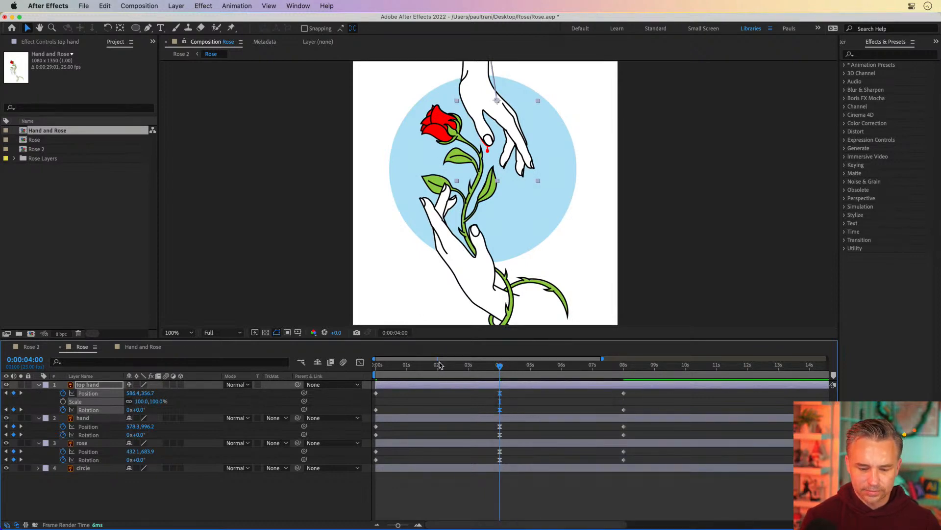
Step: Preview the animation from the start with the animated properties revealed, and enlarge the composition viewer panel
{"action": "key", "text": "Home"}
{"action": "key", "text": "u"}
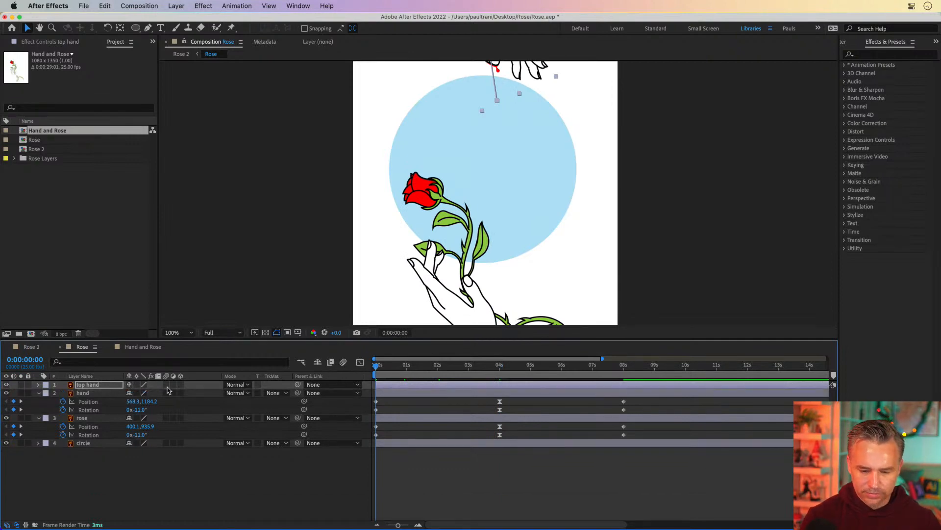
{"action": "key", "text": "u"}
{"action": "key", "text": "space"}
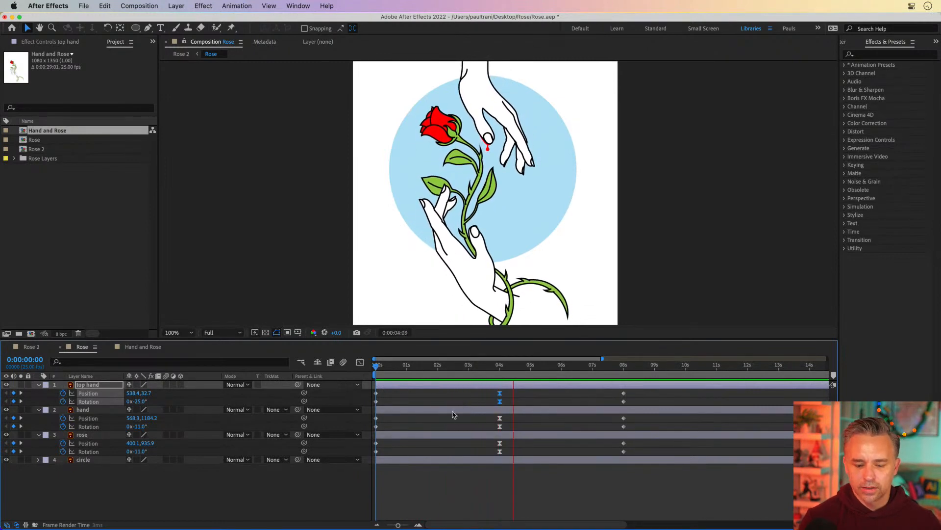
{"action": "key", "text": "space"}
{"action": "left_click", "coordinate": [476, 487]}
{"action": "left_click_drag", "start_coordinate": [458, 378], "coordinate": [350, 377]}
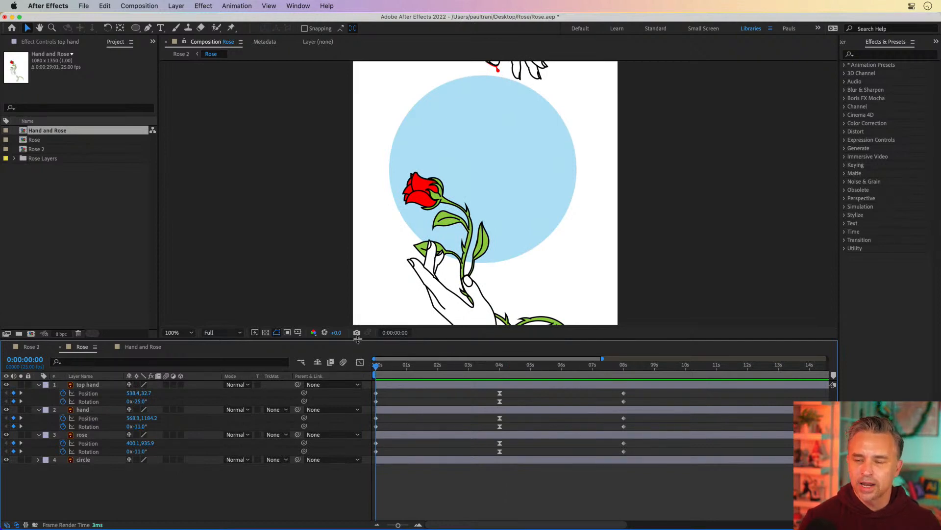
{"action": "left_click_drag", "start_coordinate": [358, 339], "coordinate": [386, 403]}
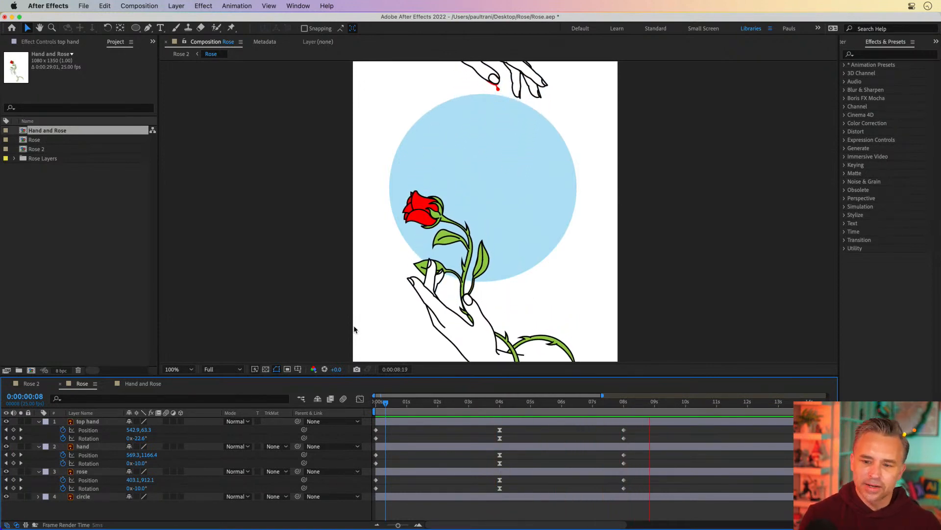
Step: Scrub through the animation to 4:00 and inspect the hand and rose layers
{"action": "left_click", "coordinate": [429, 402]}
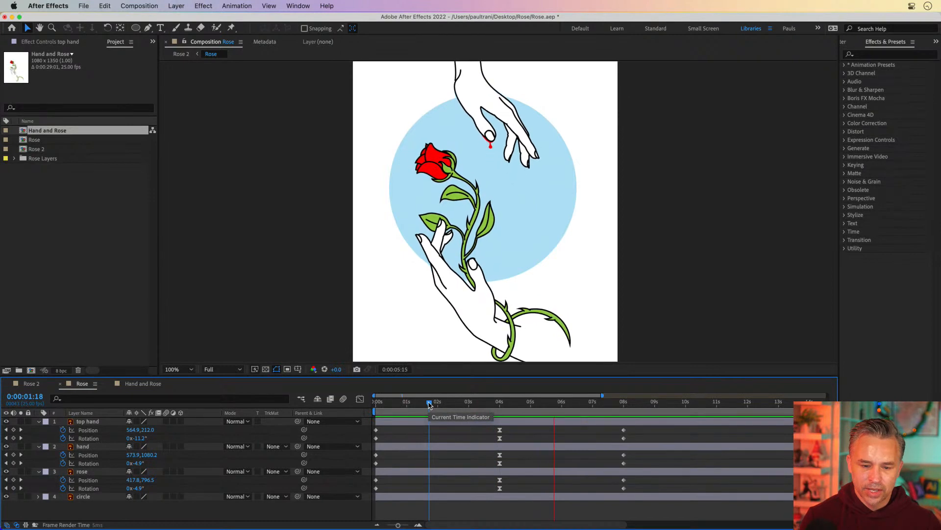
{"action": "left_click_drag", "start_coordinate": [430, 404], "coordinate": [500, 411]}
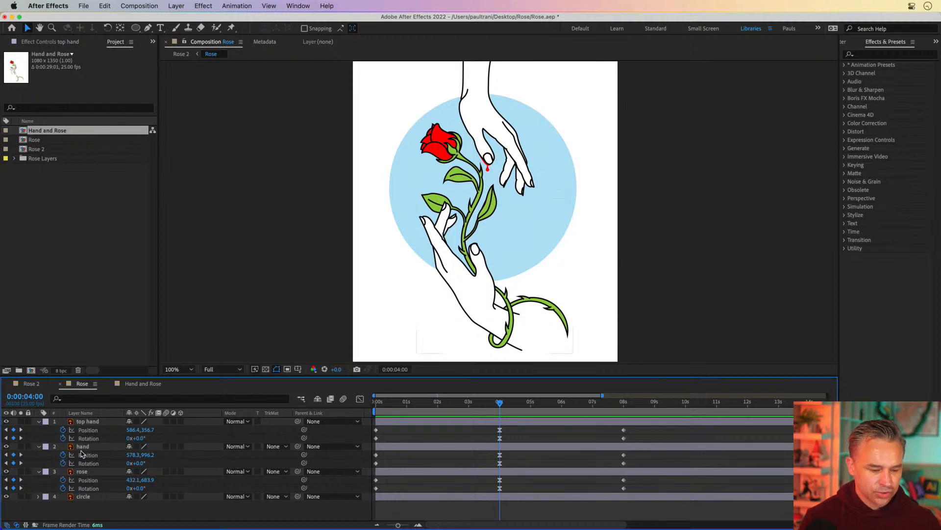
{"action": "left_click", "coordinate": [83, 447]}
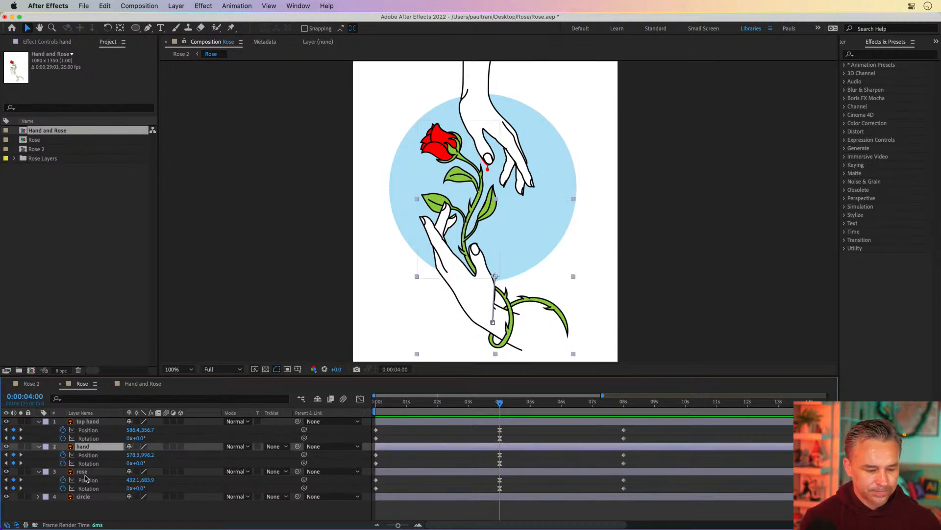
{"action": "left_click", "coordinate": [82, 471]}
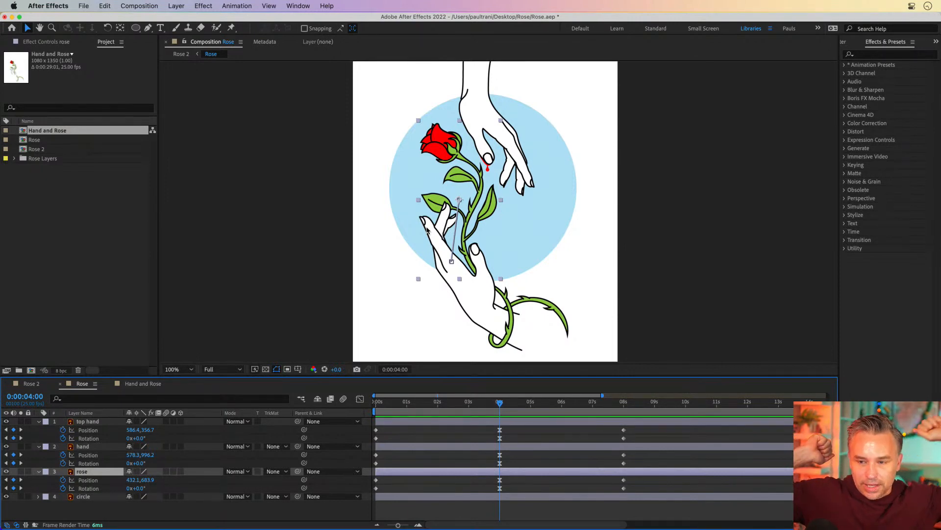
{"action": "mouse_move", "coordinate": [527, 524]}
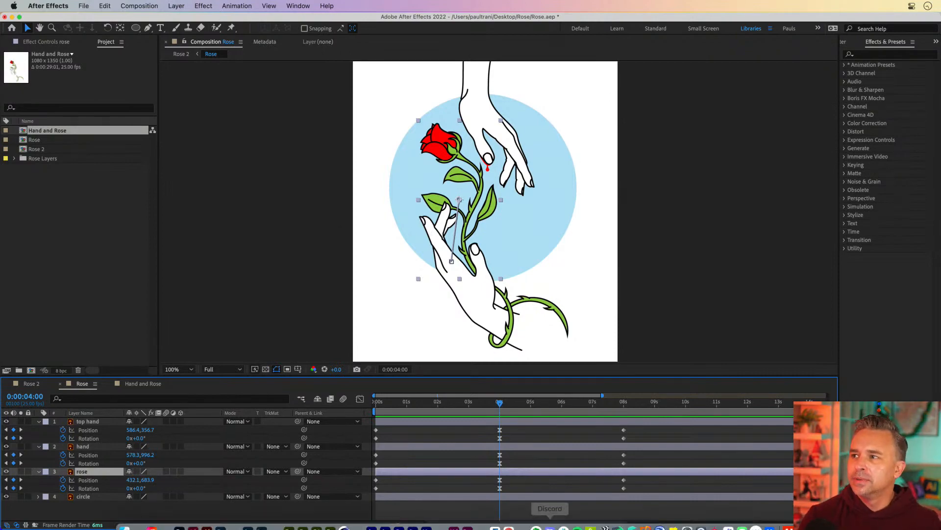
Step: Switch to Chrome, open the Instagram profile page and close the other open tabs
{"action": "left_click", "coordinate": [509, 518]}
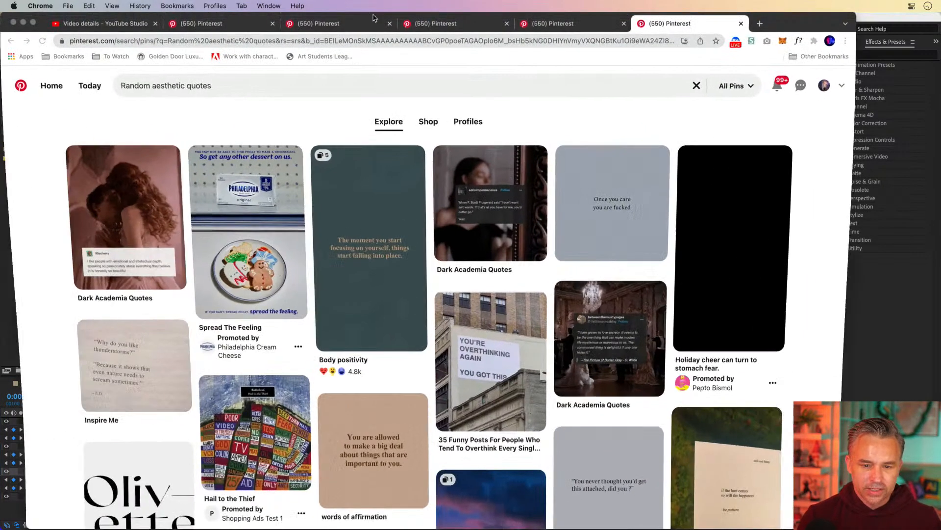
{"action": "left_click", "coordinate": [525, 44]}
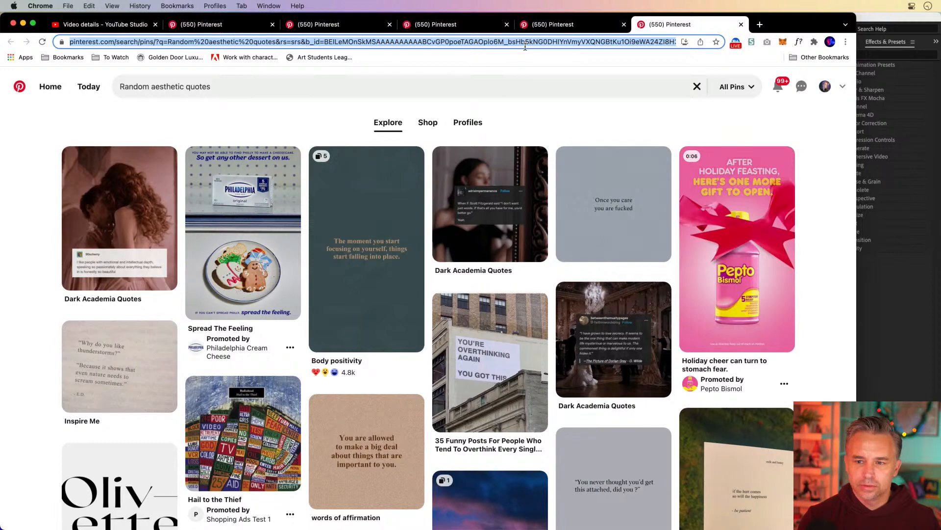
{"action": "type", "text": "instagram.com"}
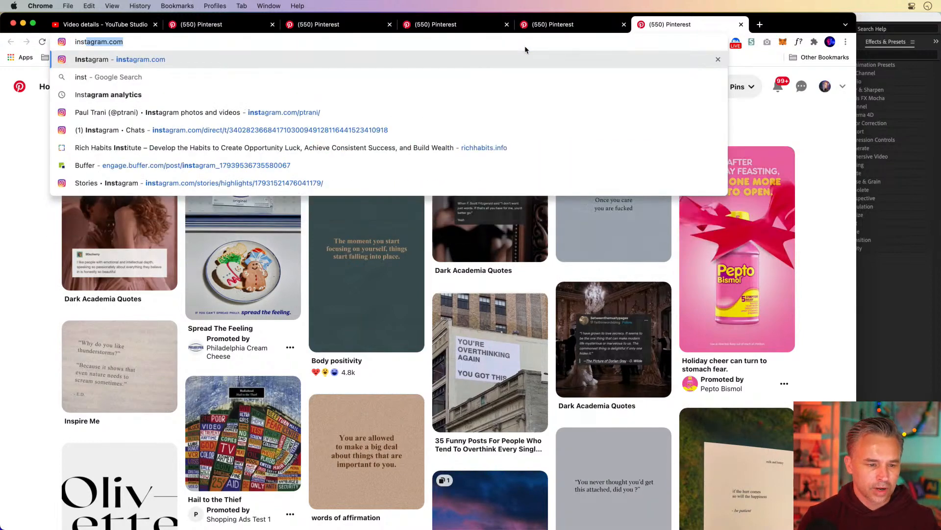
{"action": "left_click", "coordinate": [329, 105]}
{"action": "left_click", "coordinate": [155, 24]}
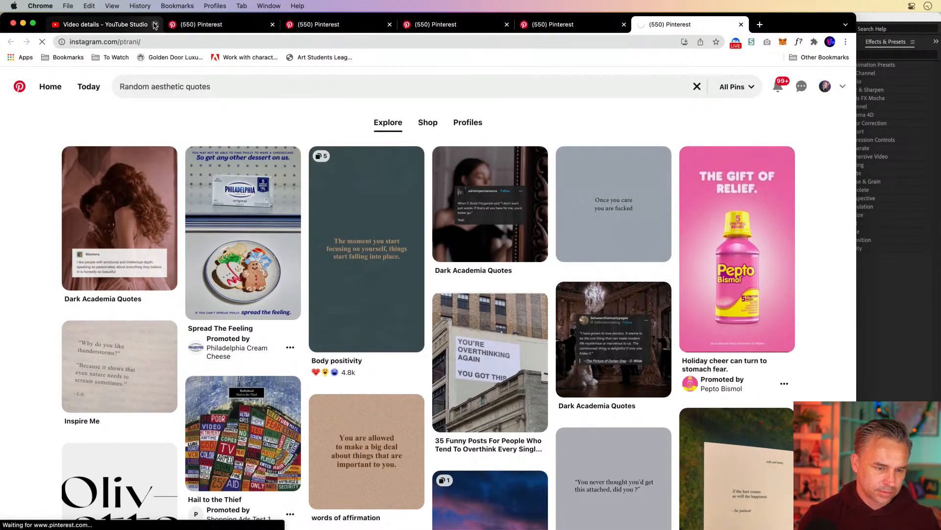
{"action": "left_click", "coordinate": [150, 24]}
{"action": "left_click", "coordinate": [155, 24]}
{"action": "left_click", "coordinate": [155, 24]}
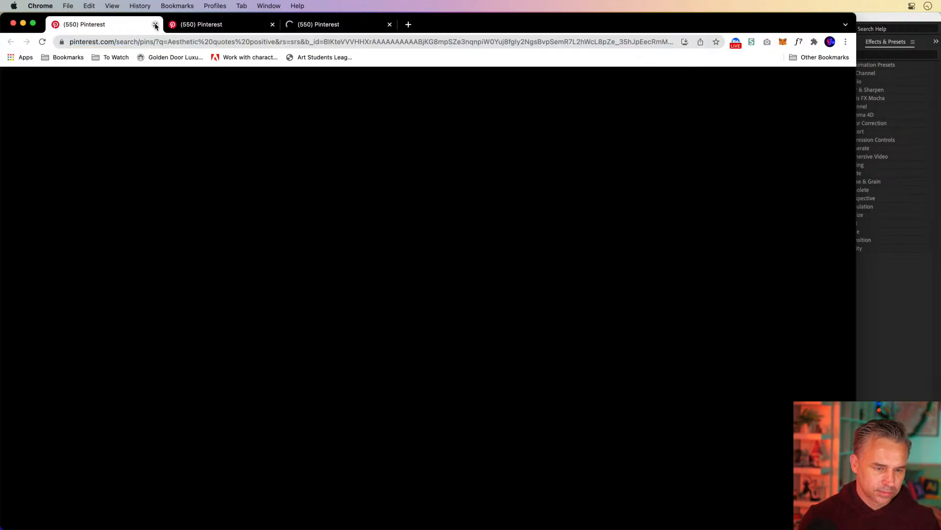
{"action": "left_click", "coordinate": [155, 24]}
{"action": "left_click", "coordinate": [155, 24]}
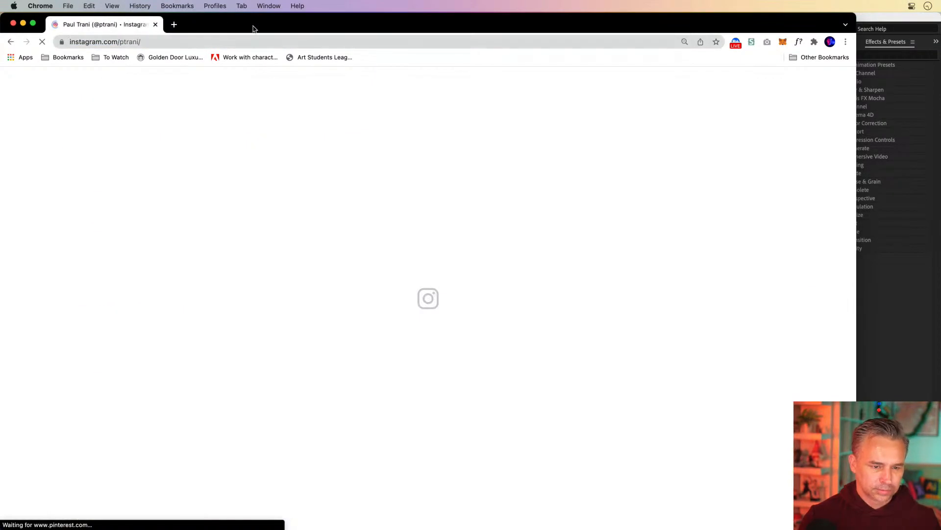
Step: Browse posts on the Instagram profile and close the browser window
{"action": "left_click_drag", "start_coordinate": [251, 20], "coordinate": [303, 19]}
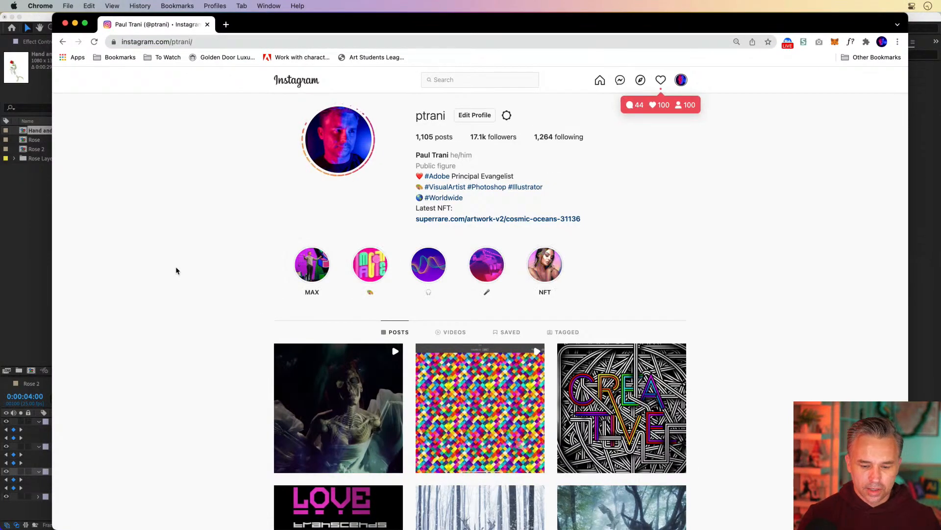
{"action": "left_click", "coordinate": [324, 441]}
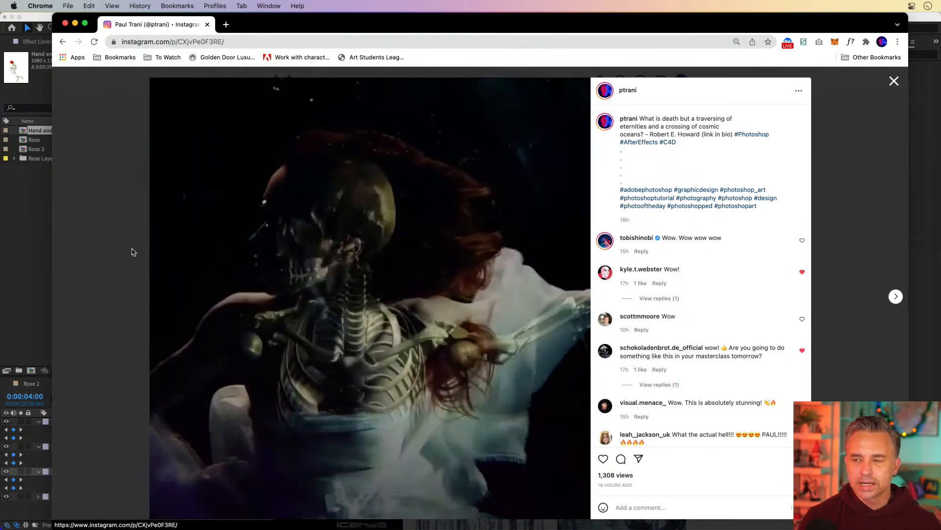
{"action": "scroll", "coordinate": [651, 357], "scroll_direction": "down", "scroll_amount": 5}
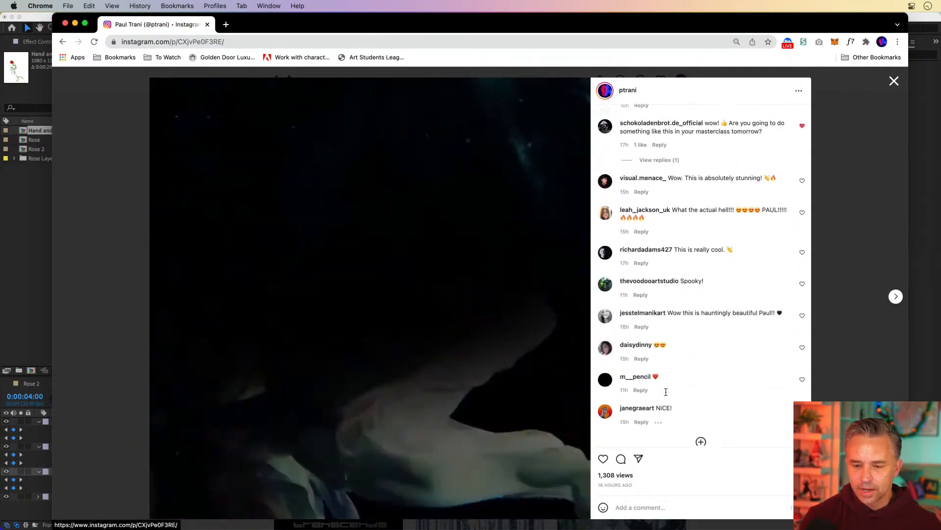
{"action": "scroll", "coordinate": [665, 393], "scroll_direction": "up", "scroll_amount": 3}
{"action": "scroll", "coordinate": [668, 396], "scroll_direction": "up", "scroll_amount": 3}
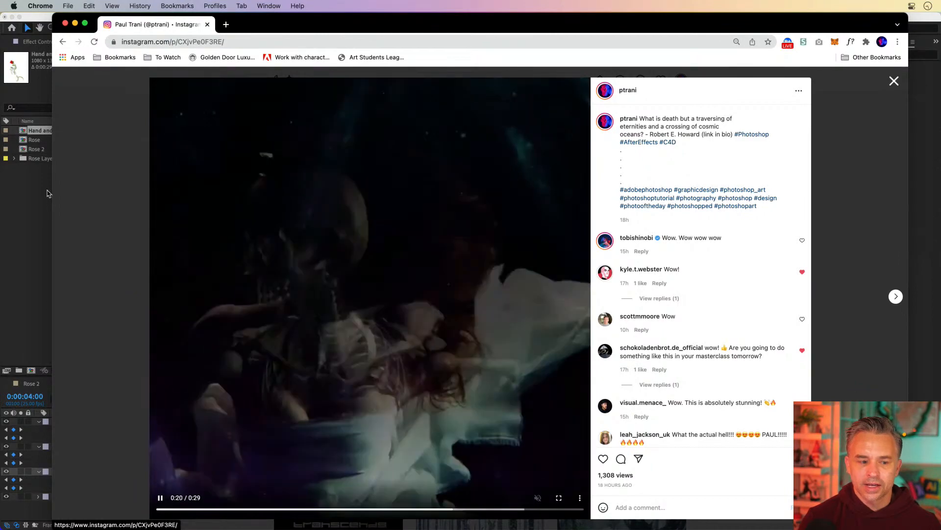
{"action": "left_click", "coordinate": [109, 207]}
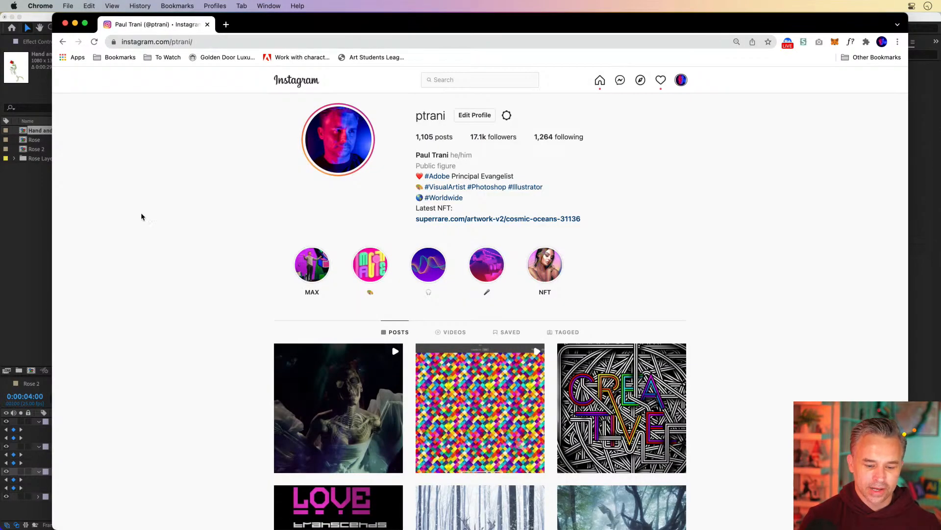
{"action": "scroll", "coordinate": [326, 373], "scroll_direction": "down", "scroll_amount": 2}
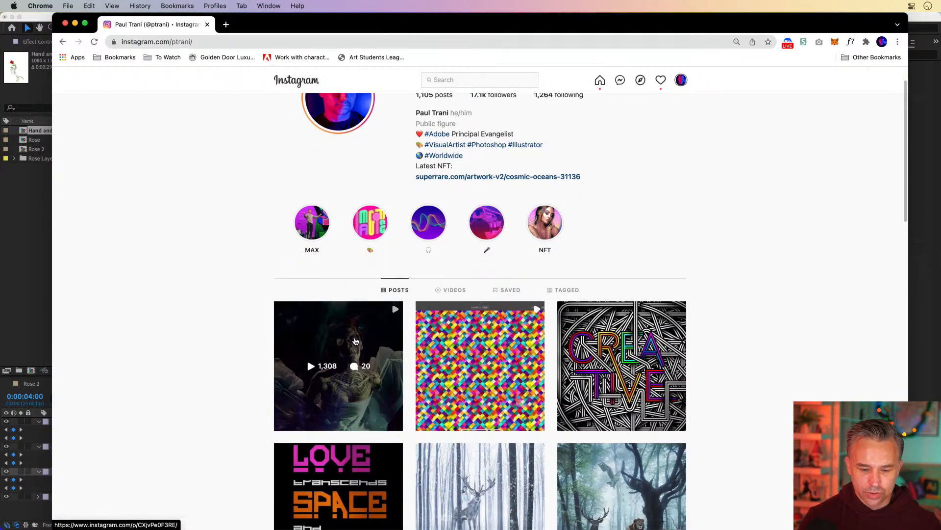
{"action": "scroll", "coordinate": [356, 341], "scroll_direction": "down", "scroll_amount": 4}
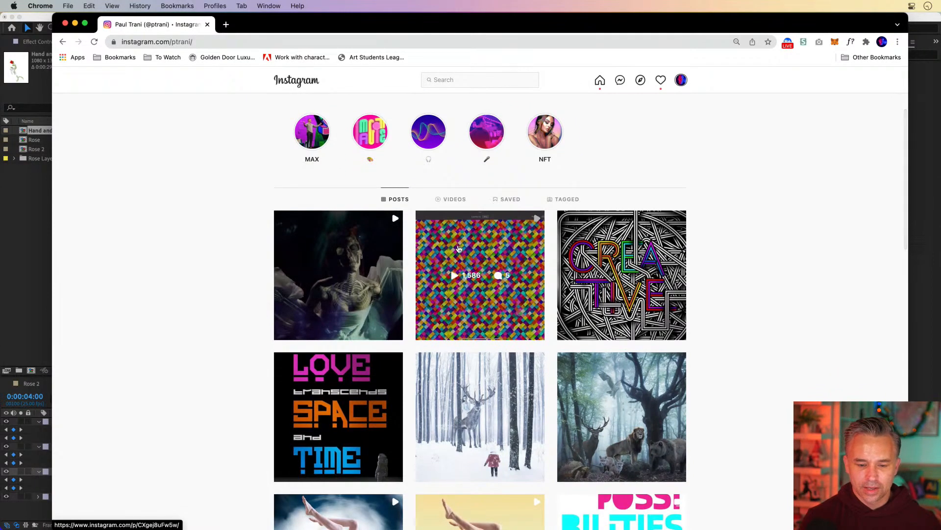
{"action": "left_click", "coordinate": [459, 248]}
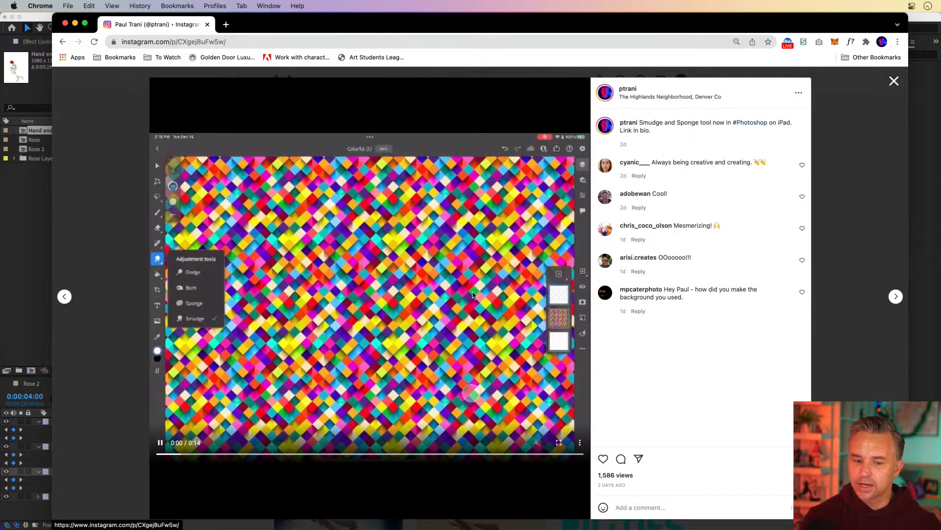
{"action": "left_click", "coordinate": [110, 218]}
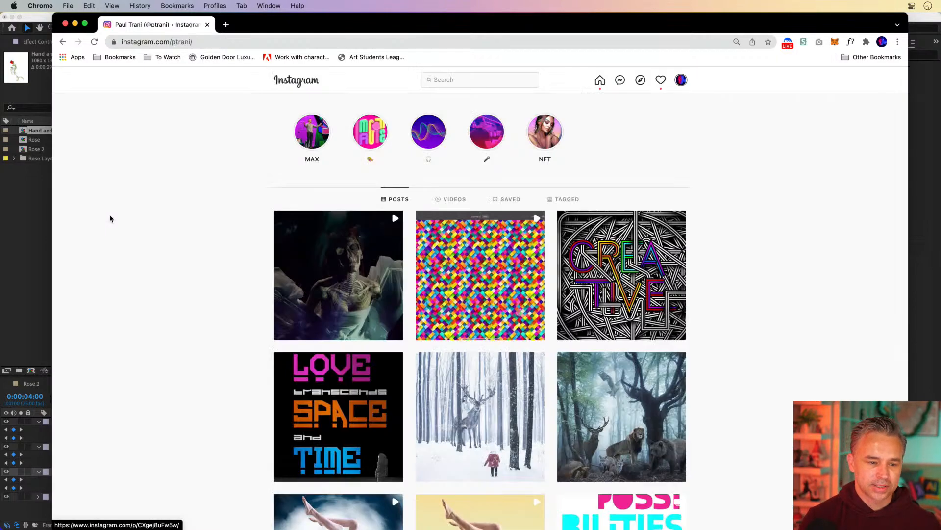
{"action": "left_click", "coordinate": [64, 24]}
Step: Scrub the timeline between the start and 4:00, comparing the pose with the Illustrator artwork
{"action": "left_click", "coordinate": [411, 409]}
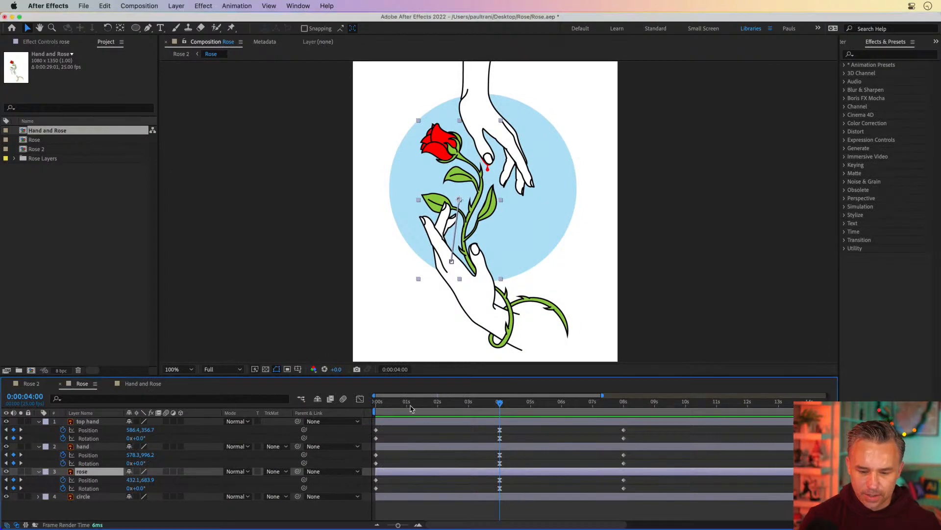
{"action": "left_click_drag", "start_coordinate": [371, 409], "coordinate": [499, 409]}
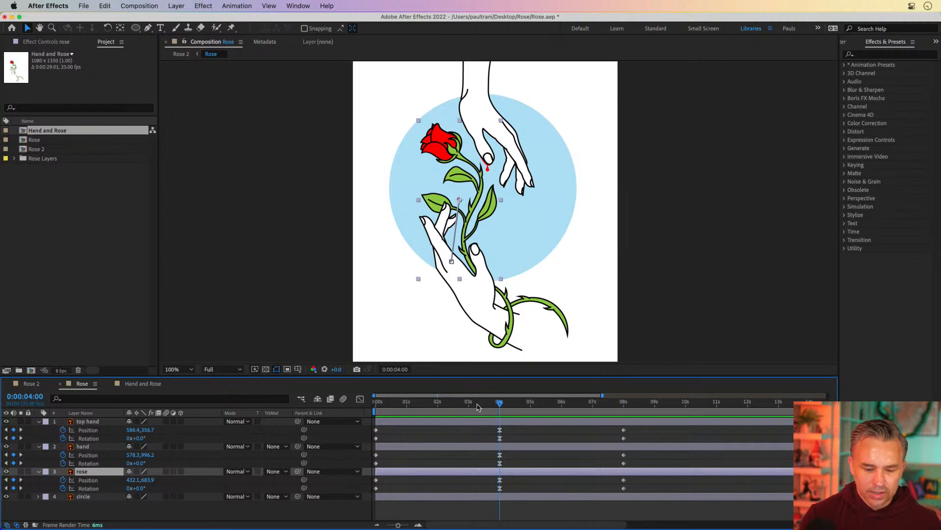
{"action": "key", "text": "Home"}
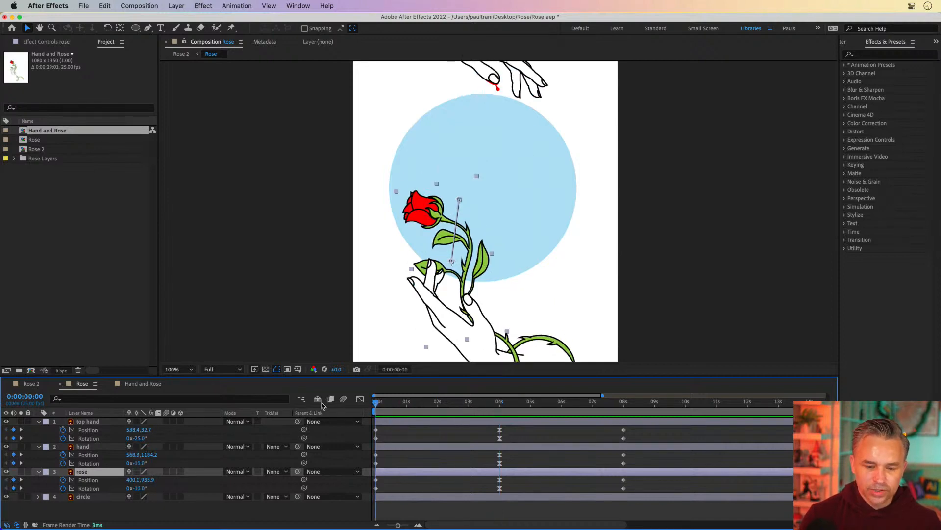
{"action": "left_click", "coordinate": [194, 521]}
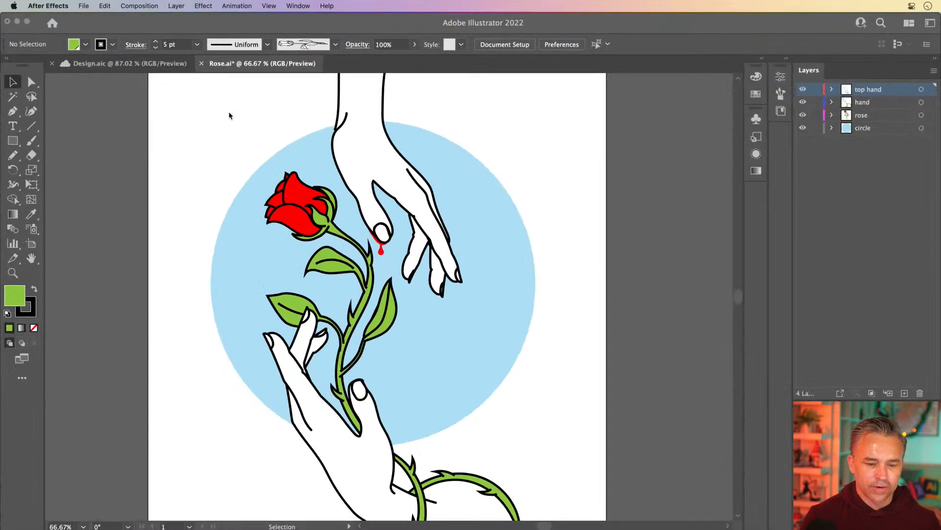
{"action": "left_click_drag", "start_coordinate": [146, 174], "coordinate": [178, 175]}
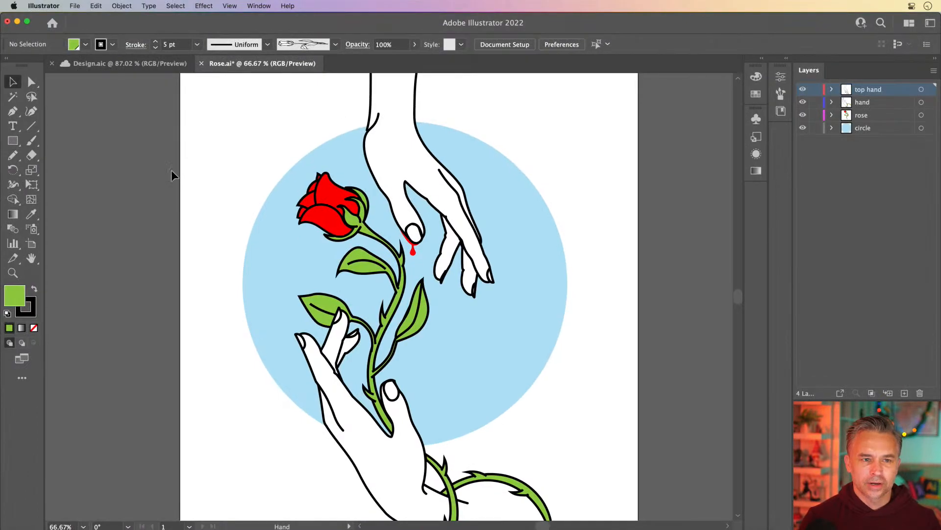
{"action": "left_click", "coordinate": [17, 21]}
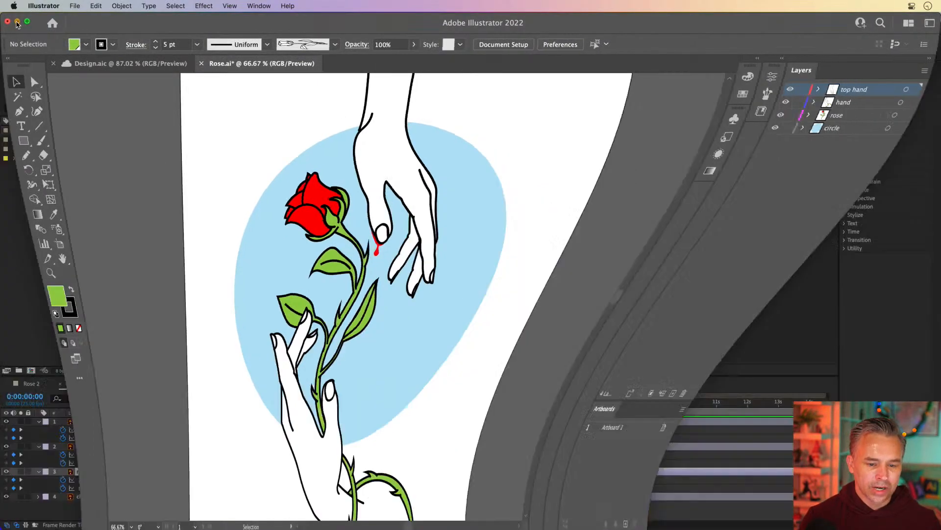
{"action": "left_click", "coordinate": [414, 406]}
{"action": "left_click", "coordinate": [405, 403]}
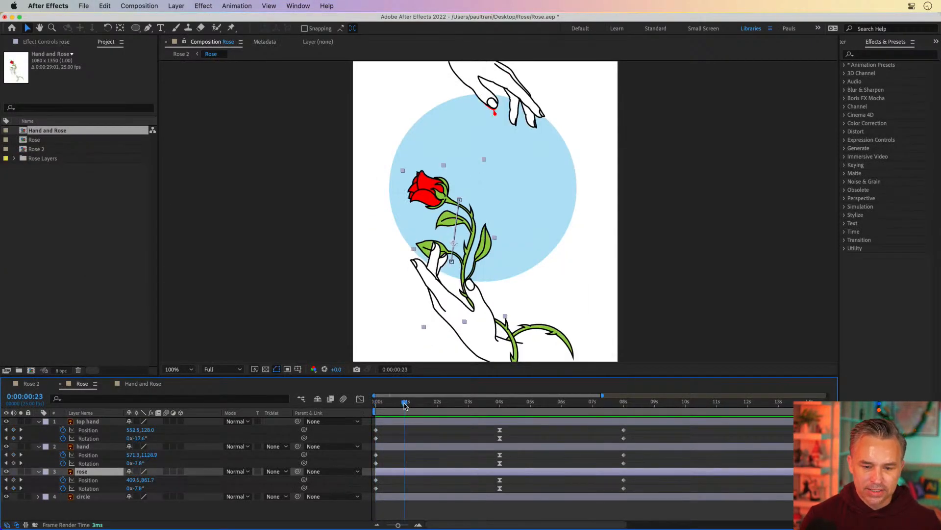
{"action": "left_click_drag", "start_coordinate": [405, 403], "coordinate": [499, 403]}
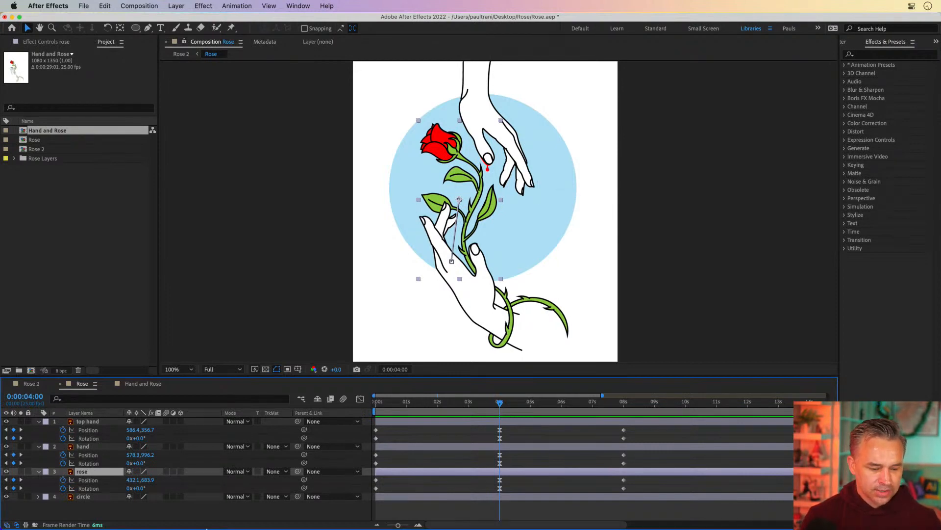
Step: Switch to Illustrator, select the rose artwork and use Puppet Warp to pin the stem base and lift the rose head
{"action": "left_click", "coordinate": [206, 518]}
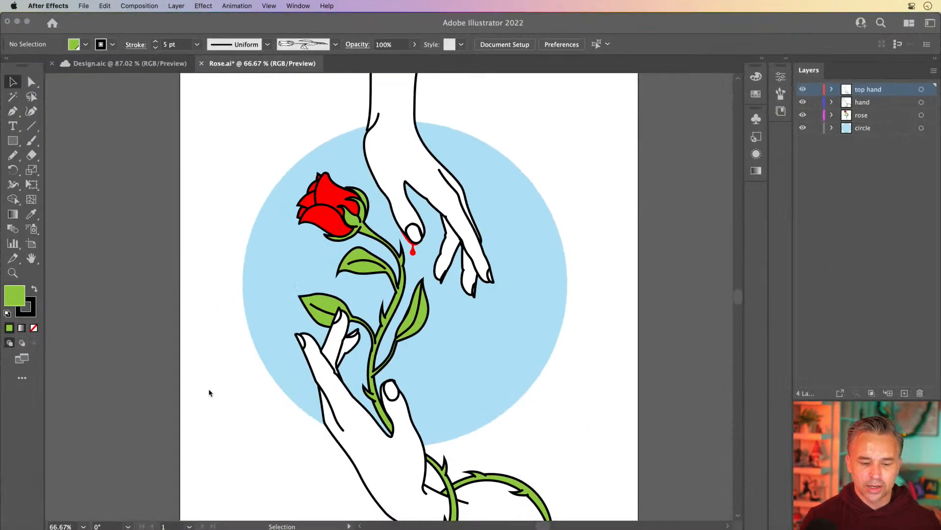
{"action": "left_click", "coordinate": [325, 218]}
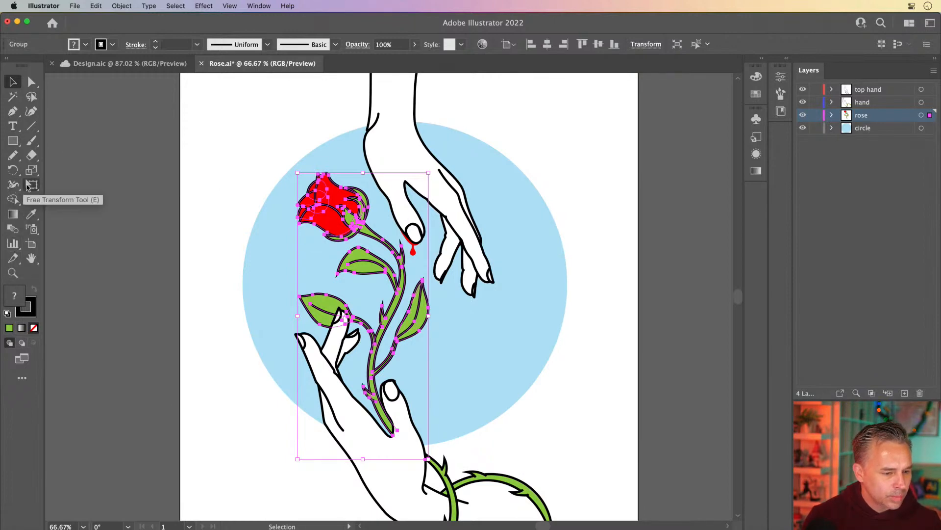
{"action": "left_click", "coordinate": [28, 185]}
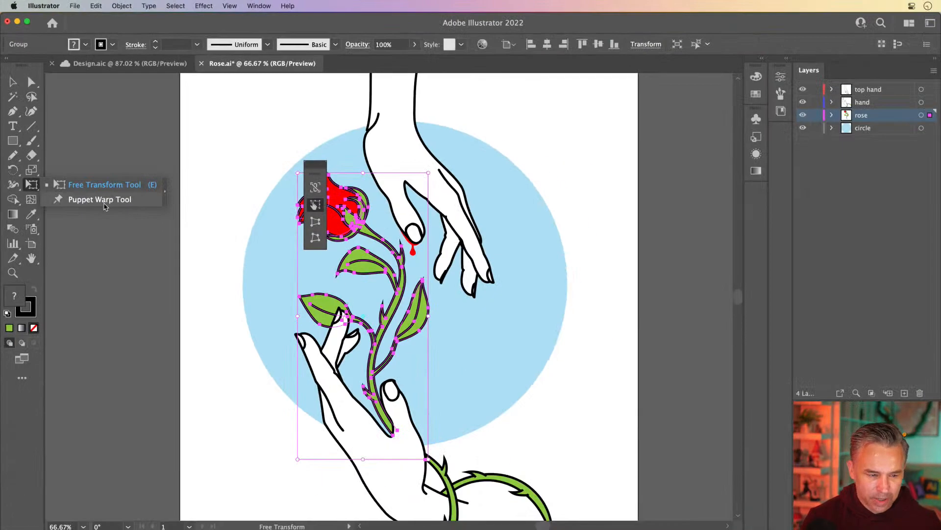
{"action": "left_click", "coordinate": [286, 292]}
{"action": "left_click", "coordinate": [419, 309]}
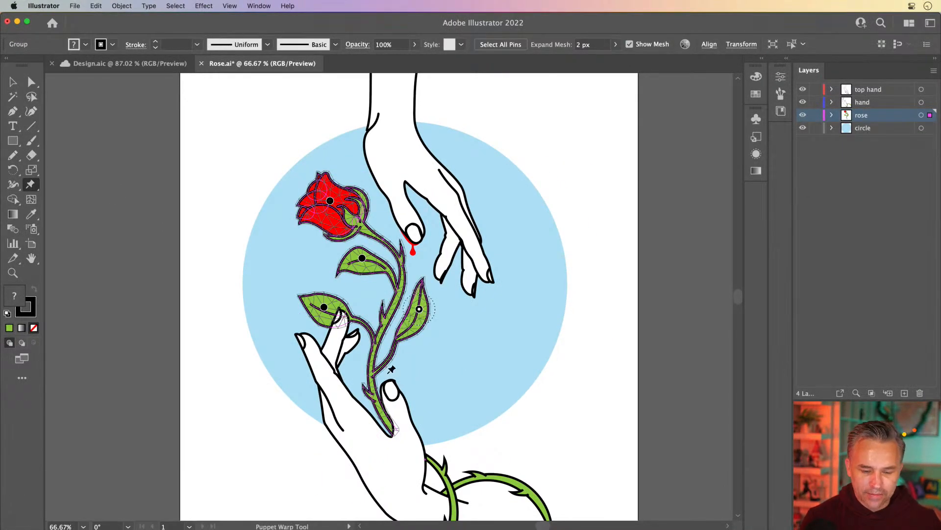
{"action": "left_click", "coordinate": [389, 424]}
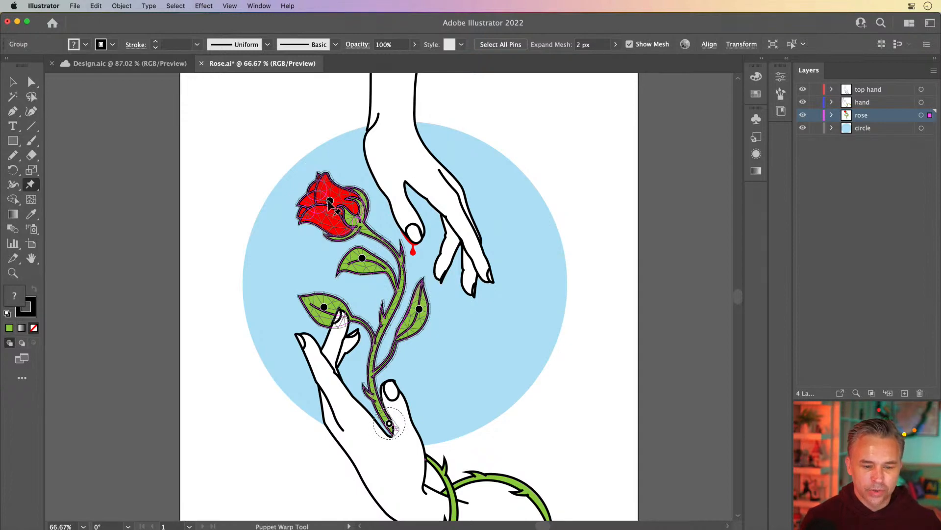
{"action": "mouse_move", "coordinate": [330, 201]}
{"action": "left_mouse_down"}
{"action": "mouse_move", "coordinate": [385, 192]}
{"action": "mouse_move", "coordinate": [297, 196]}
{"action": "mouse_move", "coordinate": [343, 169]}
{"action": "mouse_move", "coordinate": [400, 186]}
{"action": "mouse_move", "coordinate": [312, 195]}
{"action": "mouse_move", "coordinate": [384, 203]}
{"action": "mouse_move", "coordinate": [319, 185]}
{"action": "mouse_move", "coordinate": [346, 181]}
{"action": "mouse_move", "coordinate": [330, 185]}
{"action": "left_mouse_up"}
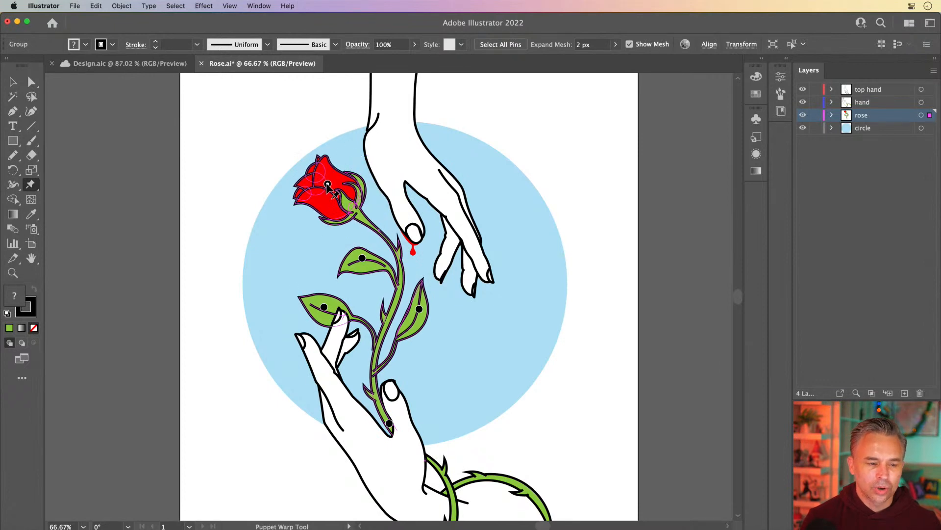
Step: Return to After Effects, zoom the composition to 200% and add puppet pins on the rose's stem base, stem, leaves and head
{"action": "left_click", "coordinate": [17, 21]}
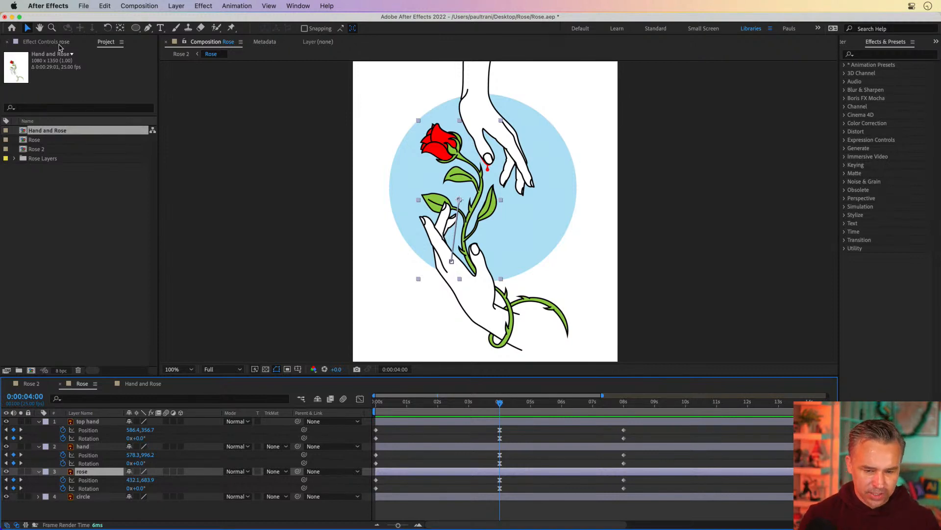
{"action": "key", "text": "period"}
{"action": "key", "text": "h"}
{"action": "left_click_drag", "start_coordinate": [267, 162], "coordinate": [288, 179]}
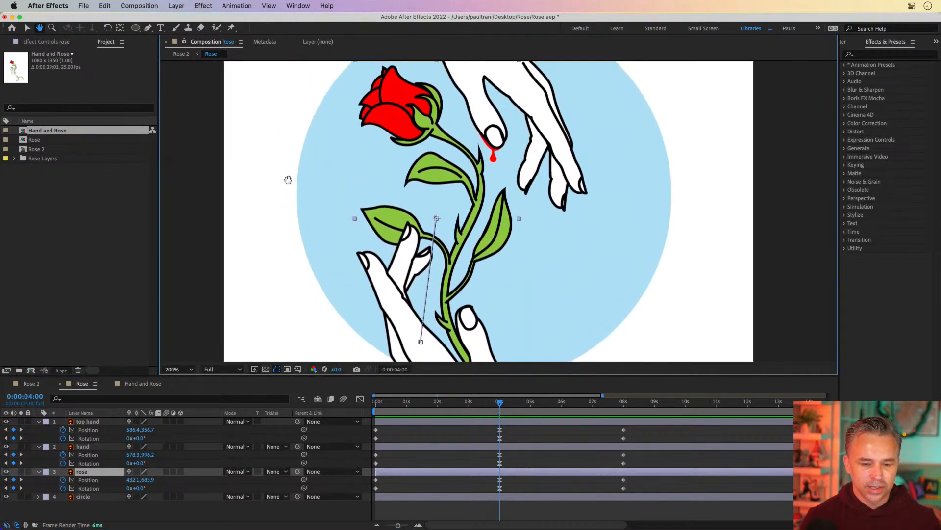
{"action": "key", "text": "v"}
{"action": "left_click_drag", "start_coordinate": [181, 376], "coordinate": [181, 472]}
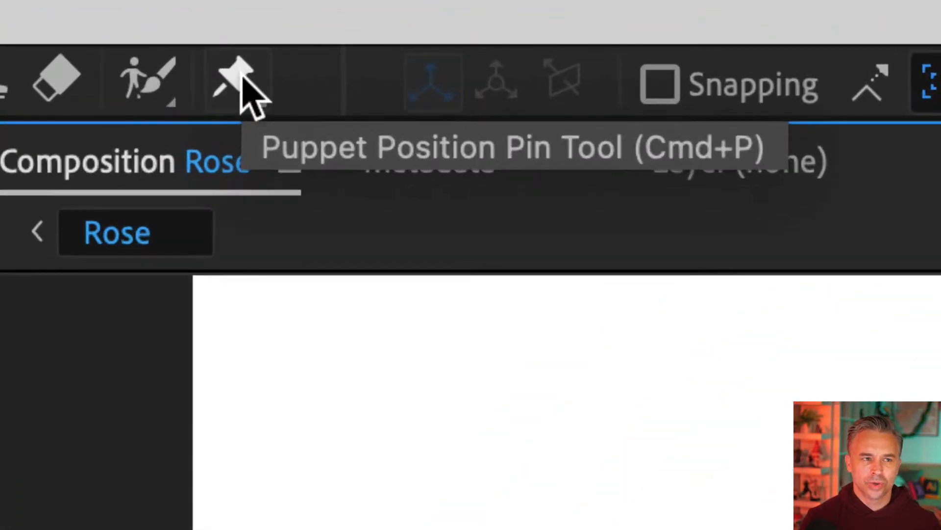
{"action": "left_click", "coordinate": [242, 78]}
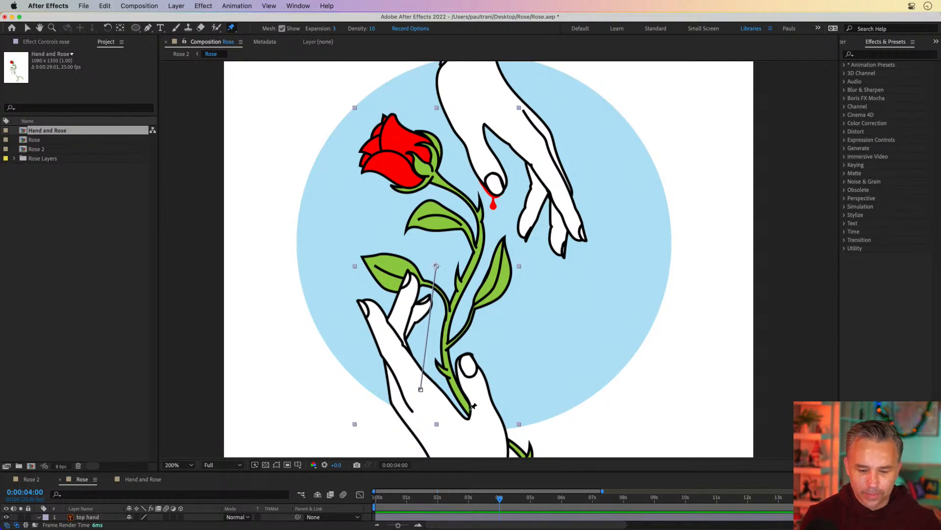
{"action": "left_click", "coordinate": [470, 407]}
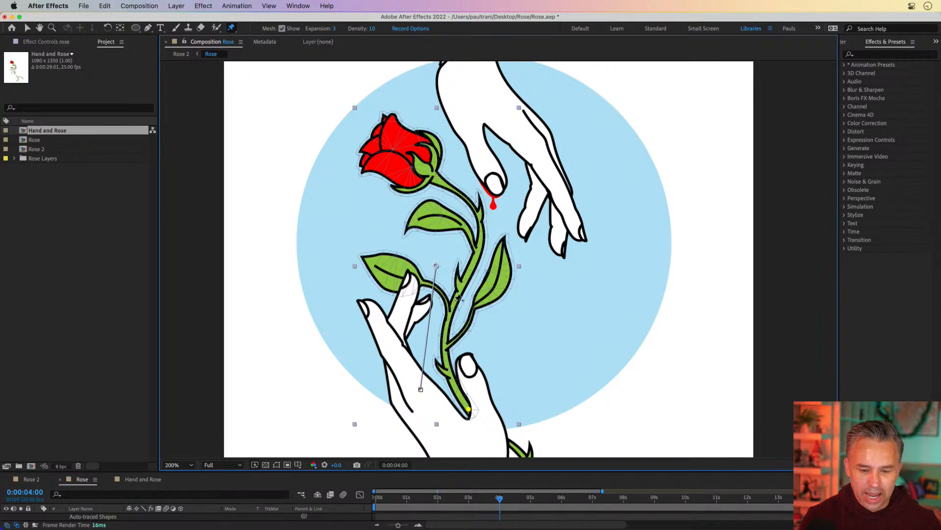
{"action": "left_click", "coordinate": [465, 276]}
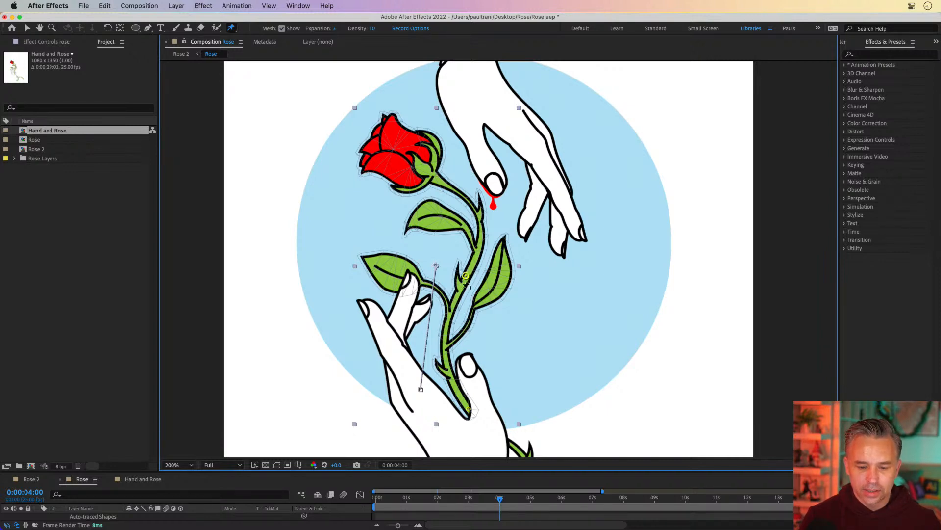
{"action": "left_click", "coordinate": [391, 272]}
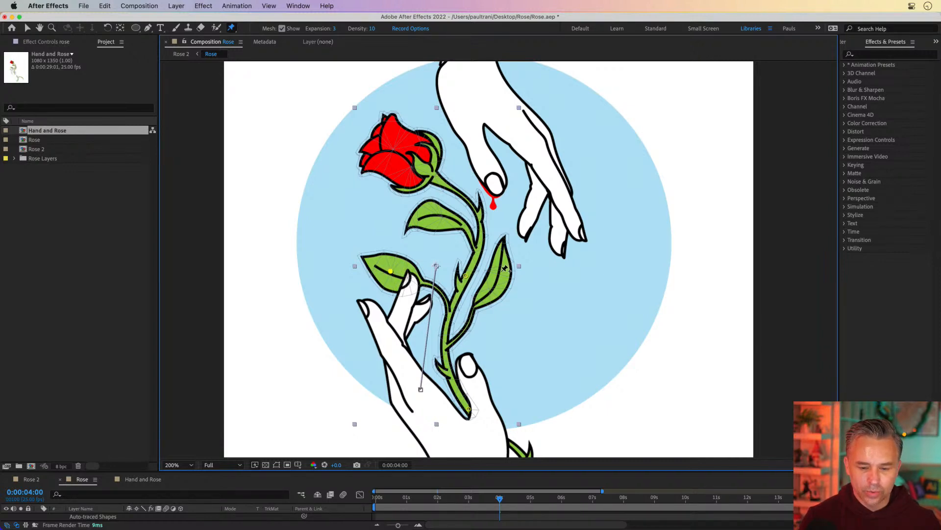
{"action": "left_click", "coordinate": [502, 271]}
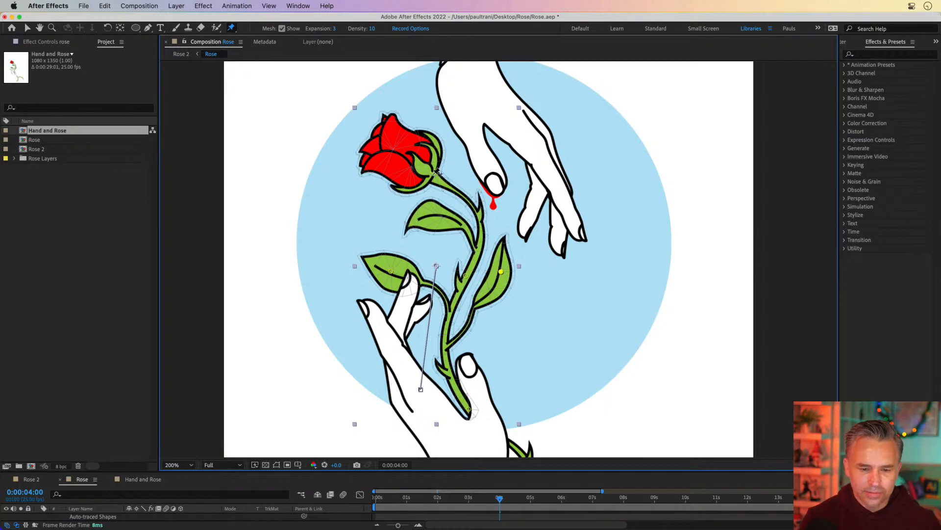
{"action": "left_click", "coordinate": [482, 223]}
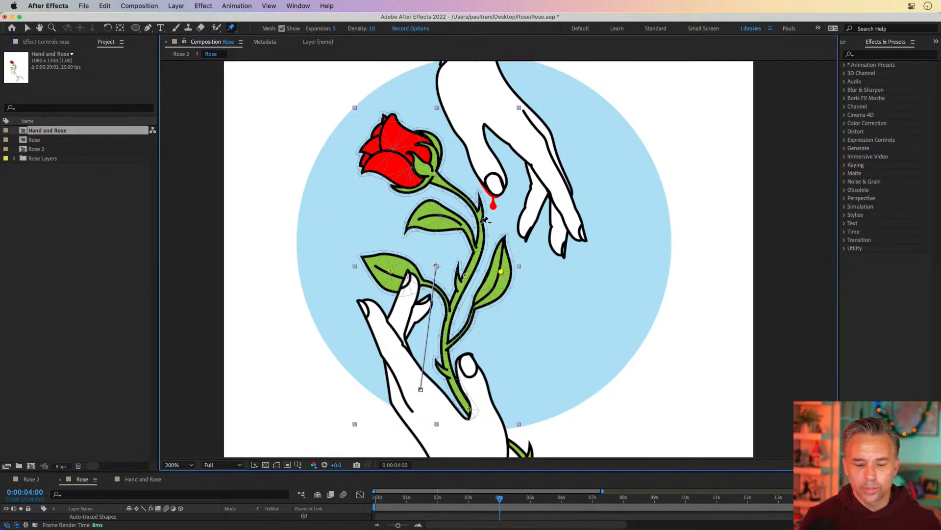
{"action": "left_click", "coordinate": [429, 173]}
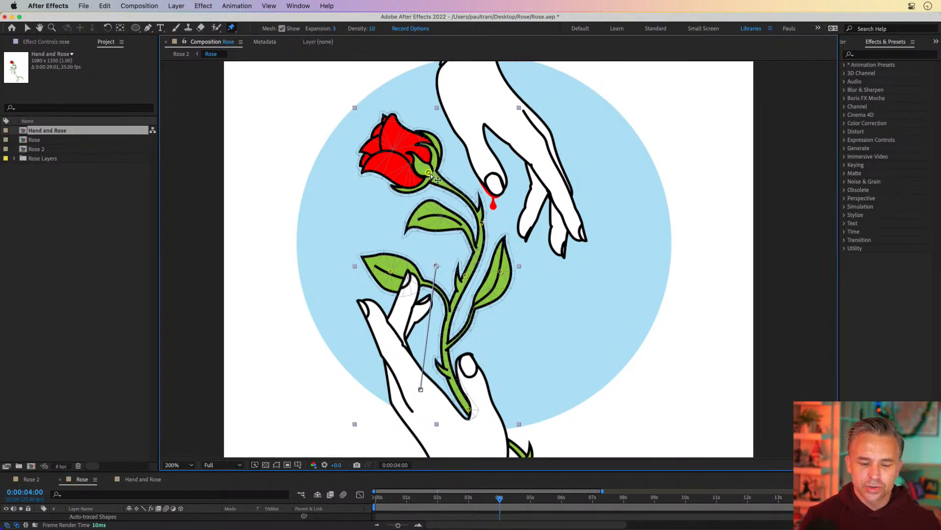
{"action": "mouse_move", "coordinate": [429, 173]}
{"action": "left_mouse_down"}
{"action": "mouse_move", "coordinate": [446, 152]}
{"action": "mouse_move", "coordinate": [510, 174]}
{"action": "mouse_move", "coordinate": [392, 191]}
{"action": "mouse_move", "coordinate": [431, 164]}
{"action": "mouse_move", "coordinate": [433, 181]}
{"action": "mouse_move", "coordinate": [441, 177]}
{"action": "left_mouse_up"}
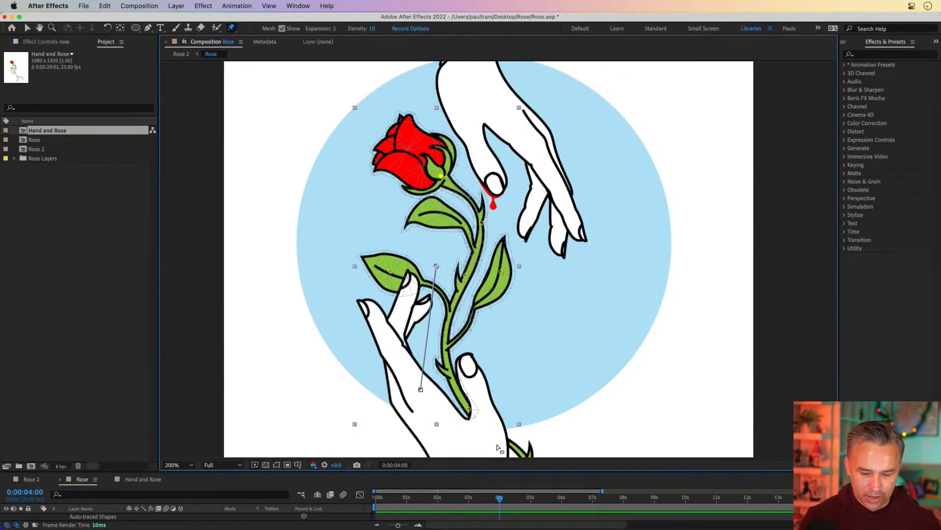
{"action": "mouse_move", "coordinate": [442, 175]}
{"action": "left_mouse_down"}
{"action": "mouse_move", "coordinate": [474, 163]}
{"action": "mouse_move", "coordinate": [438, 170]}
{"action": "left_mouse_up"}
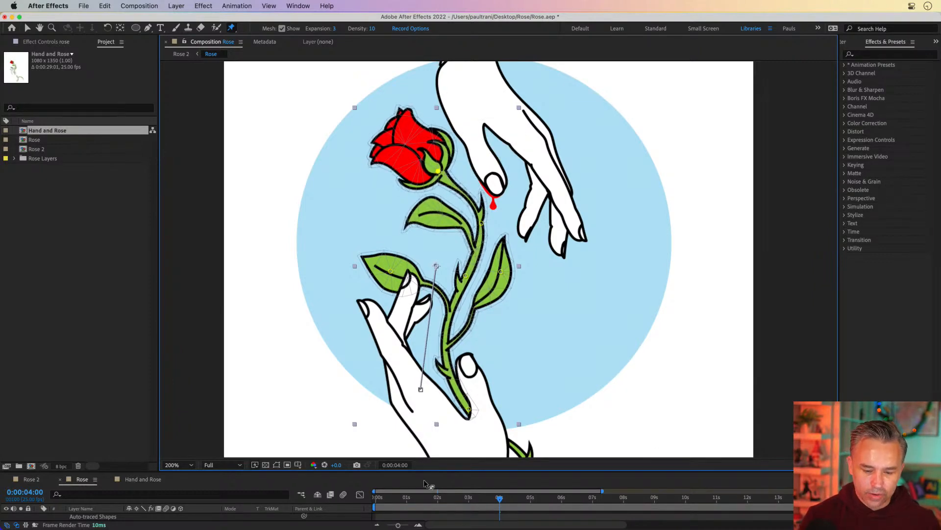
Step: Enlarge the timeline and expand the rose layer's Puppet mesh and Deform groups to review each puppet pin
{"action": "left_click_drag", "start_coordinate": [435, 470], "coordinate": [422, 173]}
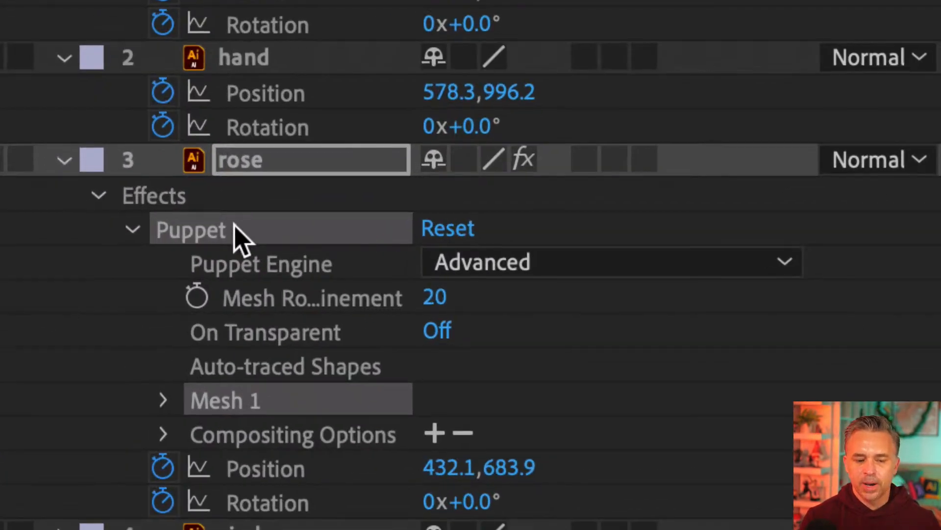
{"action": "left_click", "coordinate": [163, 399]}
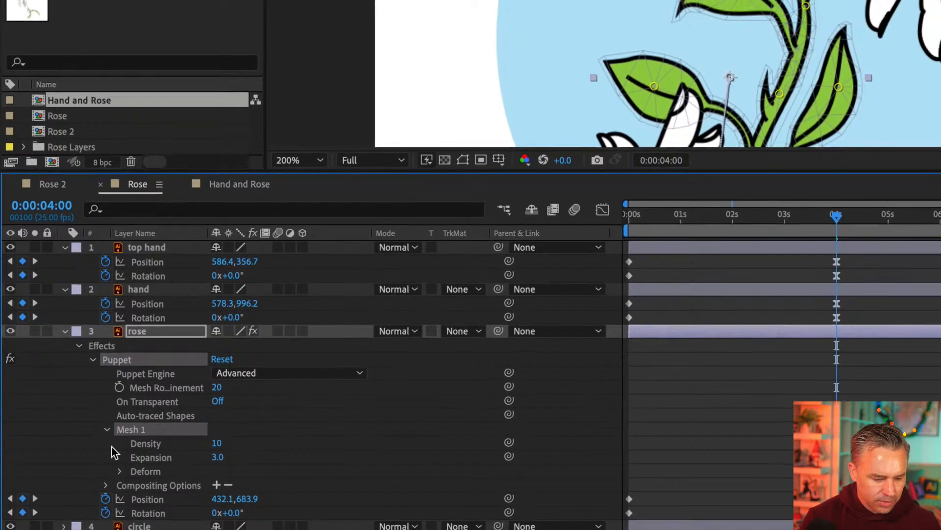
{"action": "left_click", "coordinate": [117, 472]}
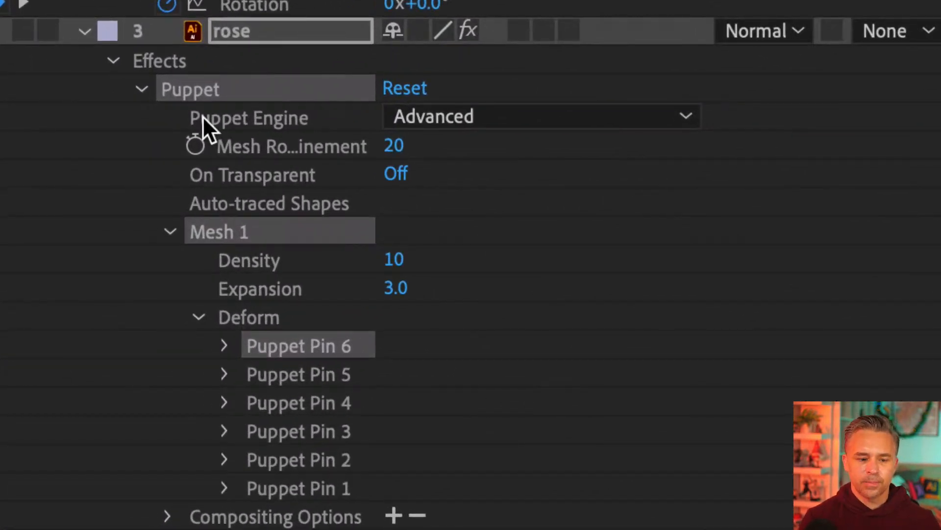
{"action": "left_click", "coordinate": [258, 383]}
{"action": "left_click", "coordinate": [282, 404]}
{"action": "left_click", "coordinate": [278, 429]}
{"action": "left_click", "coordinate": [277, 459]}
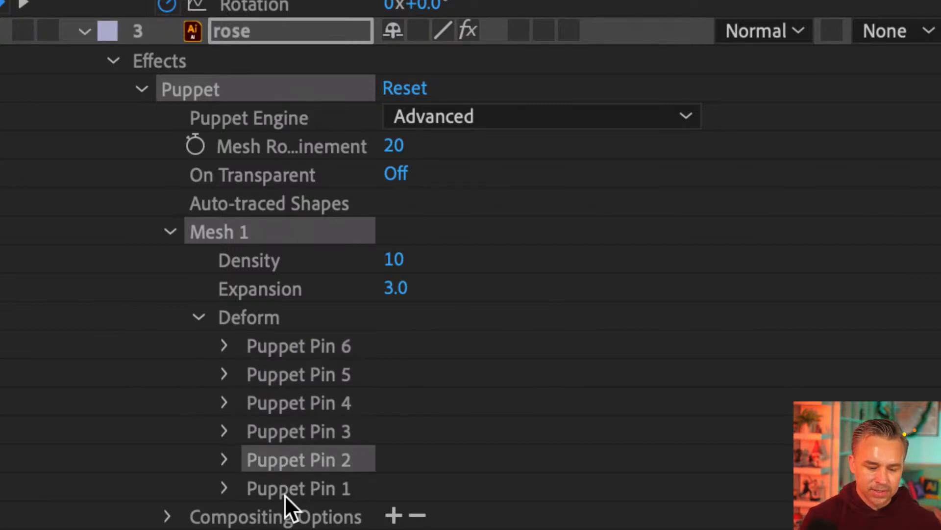
{"action": "left_click", "coordinate": [285, 491]}
{"action": "left_click", "coordinate": [269, 456]}
{"action": "left_click", "coordinate": [272, 352]}
{"action": "left_click", "coordinate": [276, 365]}
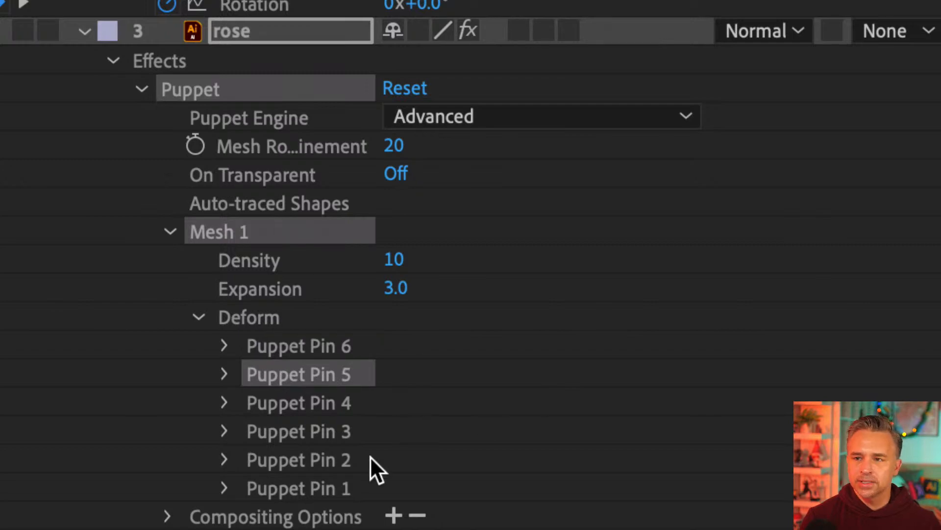
{"action": "left_click", "coordinate": [295, 402]}
{"action": "left_click", "coordinate": [279, 344]}
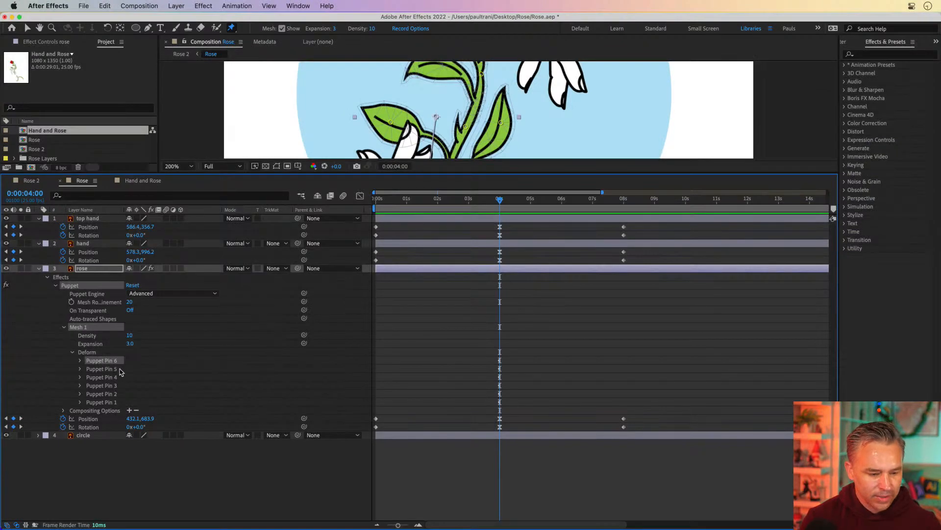
Step: Expand Puppet Pin 6 and reveal all keyframes on the rose layer
{"action": "left_click", "coordinate": [79, 360]}
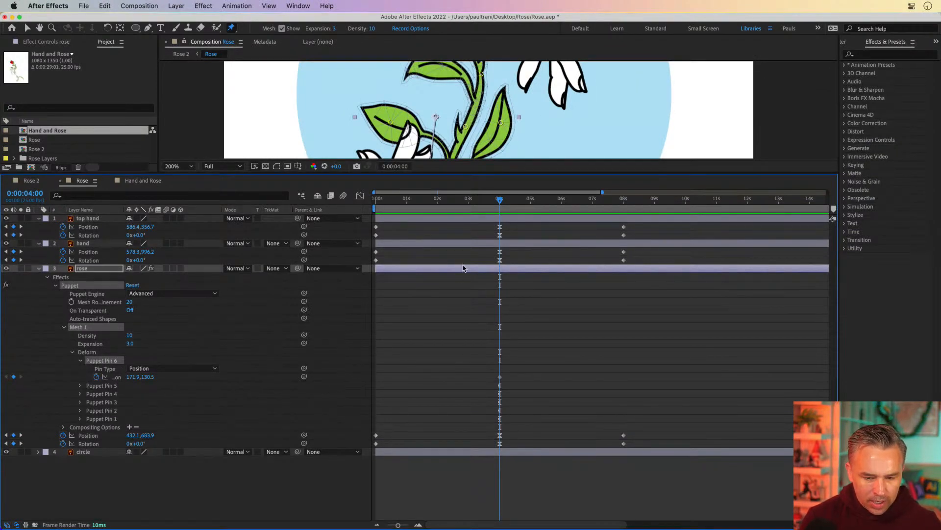
{"action": "left_click_drag", "start_coordinate": [492, 203], "coordinate": [499, 202]}
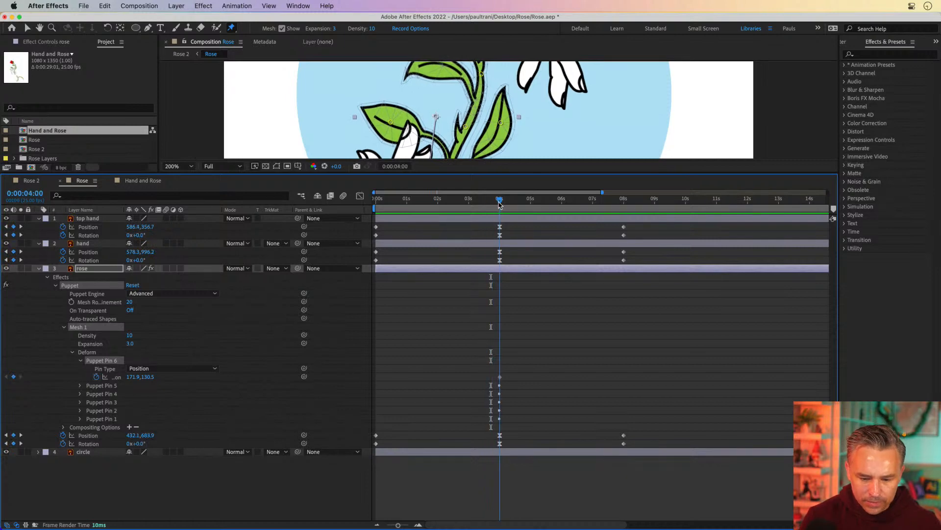
{"action": "left_click", "coordinate": [95, 271]}
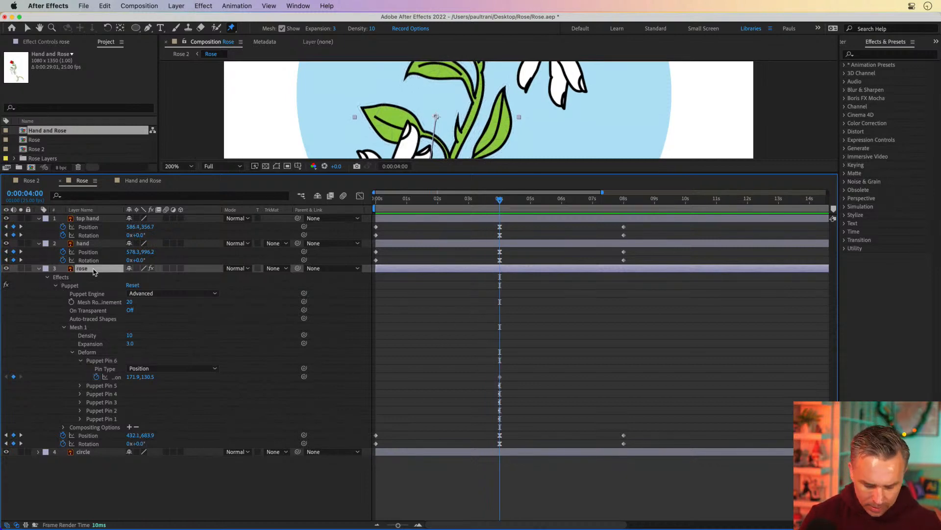
{"action": "key", "text": "u"}
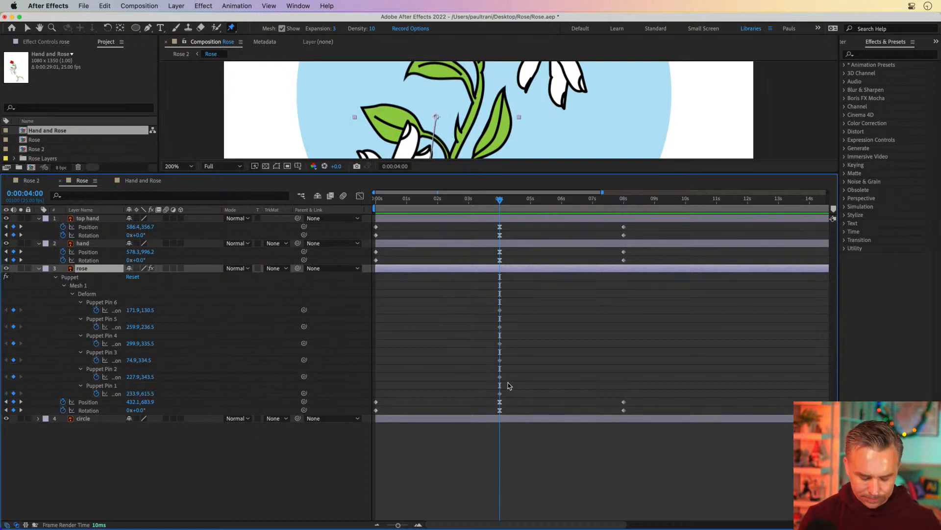
Step: At the start of the timeline, drag the rose's puppet pins to droop the flower head and pull the stem and leaves down
{"action": "left_click", "coordinate": [482, 199]}
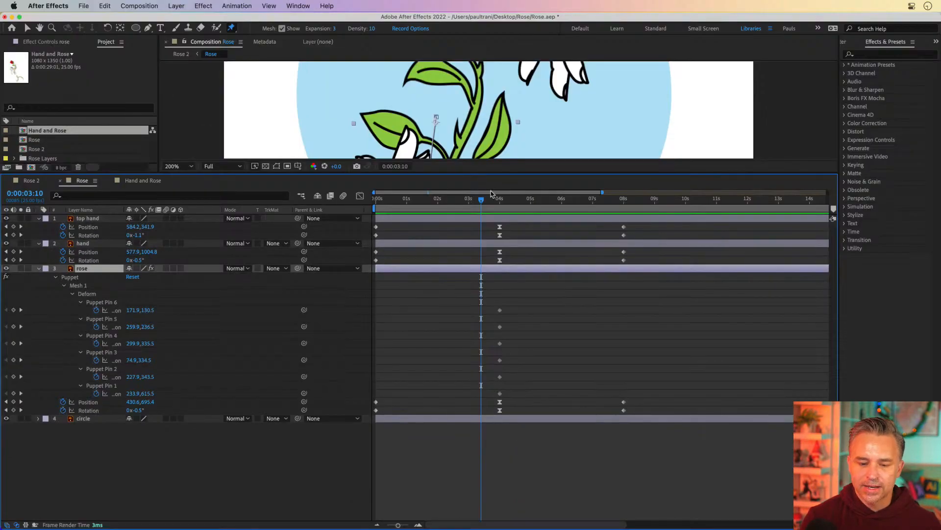
{"action": "left_click_drag", "start_coordinate": [487, 201], "coordinate": [439, 279]}
{"action": "left_click_drag", "start_coordinate": [347, 283], "coordinate": [335, 283]}
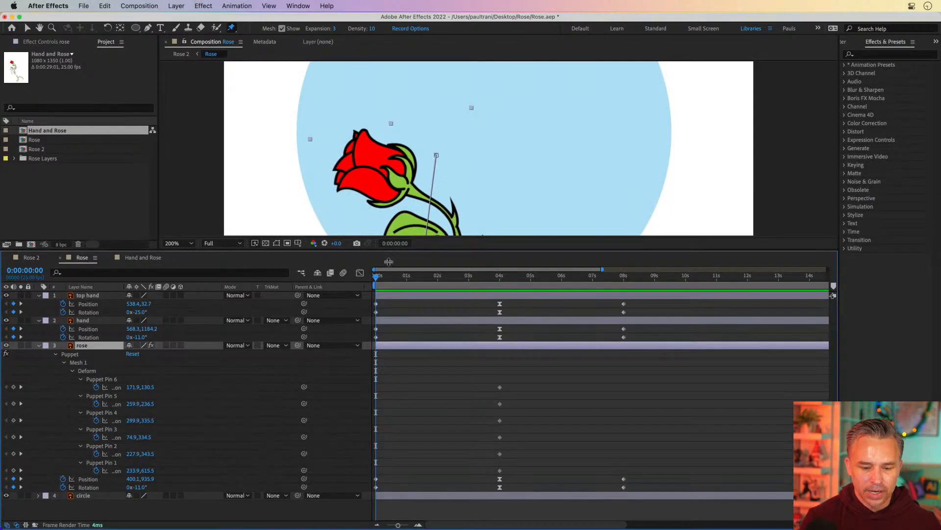
{"action": "left_click_drag", "start_coordinate": [389, 250], "coordinate": [389, 475]}
{"action": "key", "text": "h"}
{"action": "left_click_drag", "start_coordinate": [347, 313], "coordinate": [358, 193]}
{"action": "key", "text": "super+p"}
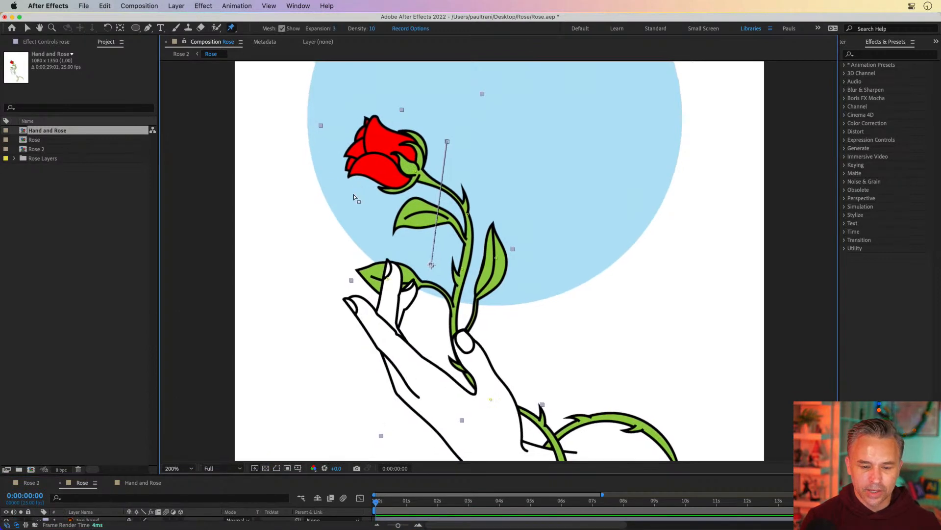
{"action": "left_click_drag", "start_coordinate": [416, 172], "coordinate": [393, 199]}
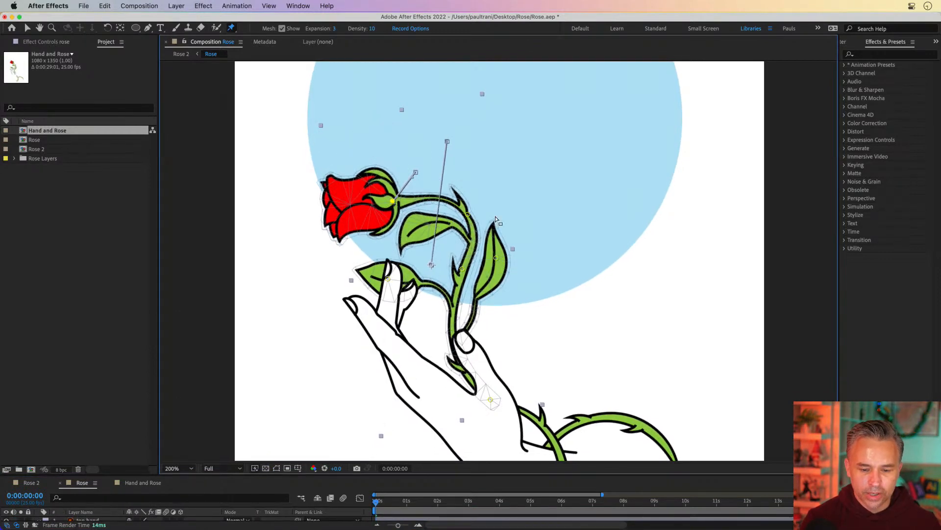
{"action": "left_click_drag", "start_coordinate": [468, 216], "coordinate": [463, 302]}
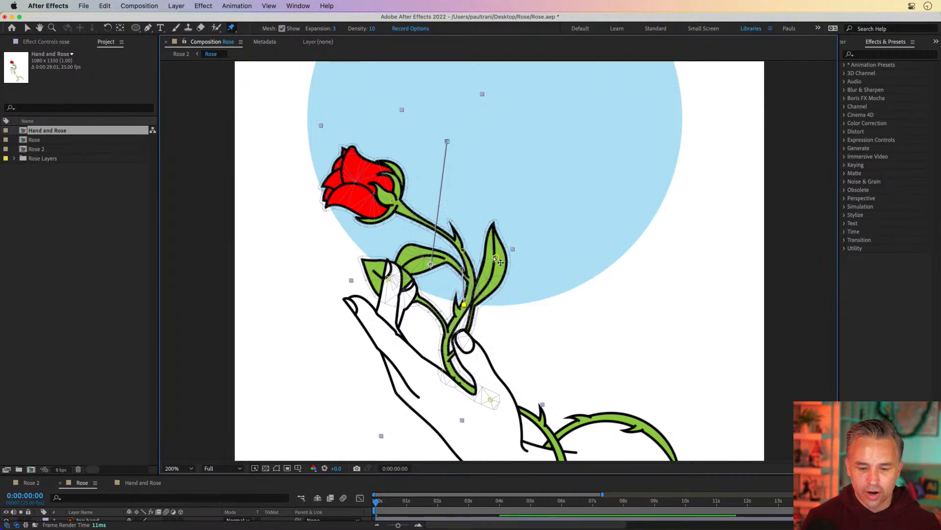
{"action": "left_click_drag", "start_coordinate": [497, 258], "coordinate": [515, 320]}
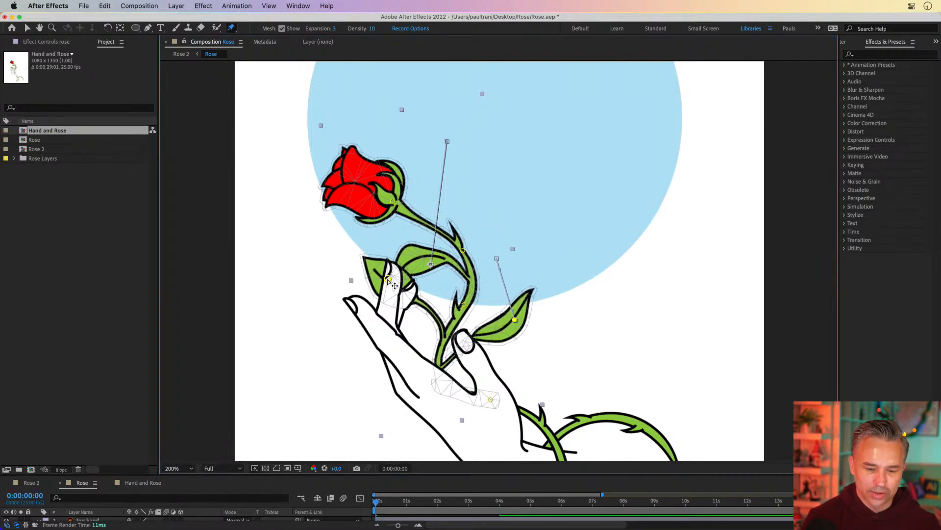
{"action": "left_click_drag", "start_coordinate": [387, 279], "coordinate": [395, 323]}
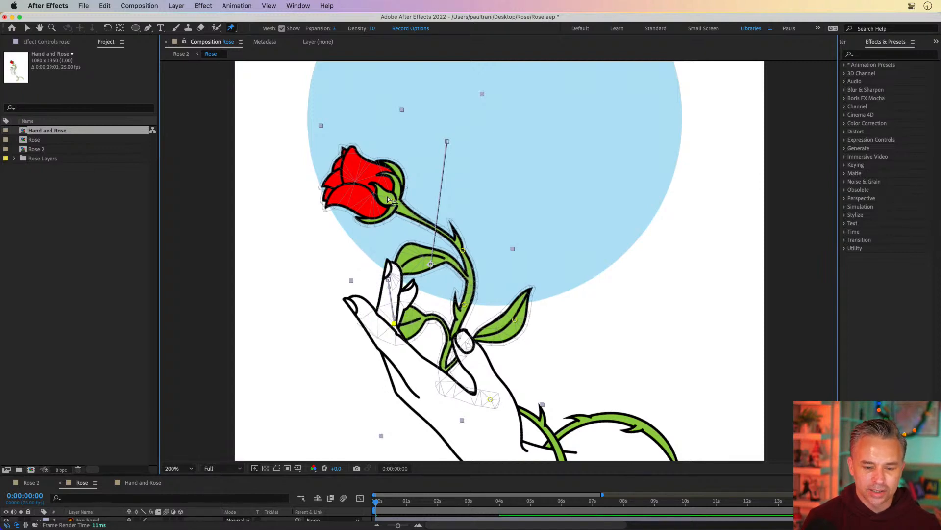
Step: Nudge the rose's head and upper stem puppet pins further down at the start of the timeline
{"action": "left_click_drag", "start_coordinate": [388, 199], "coordinate": [403, 229]}
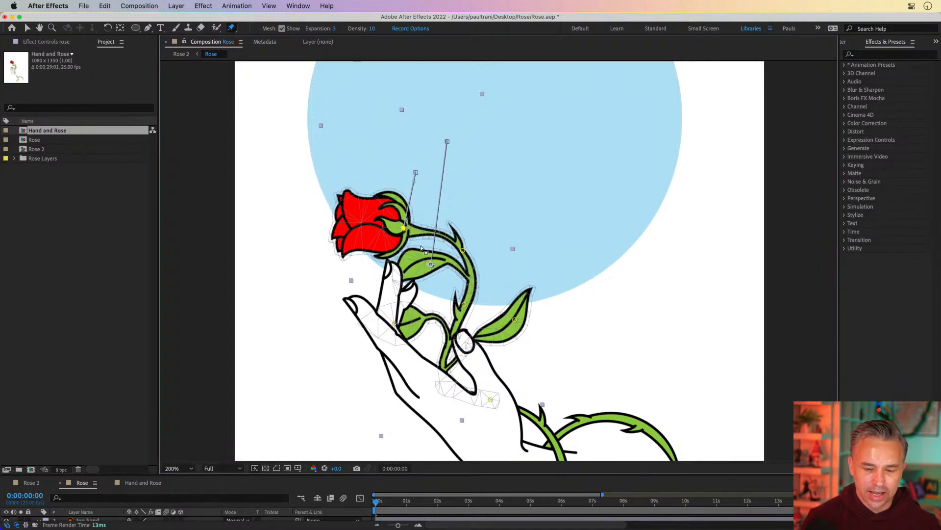
{"action": "left_click_drag", "start_coordinate": [463, 250], "coordinate": [464, 253]}
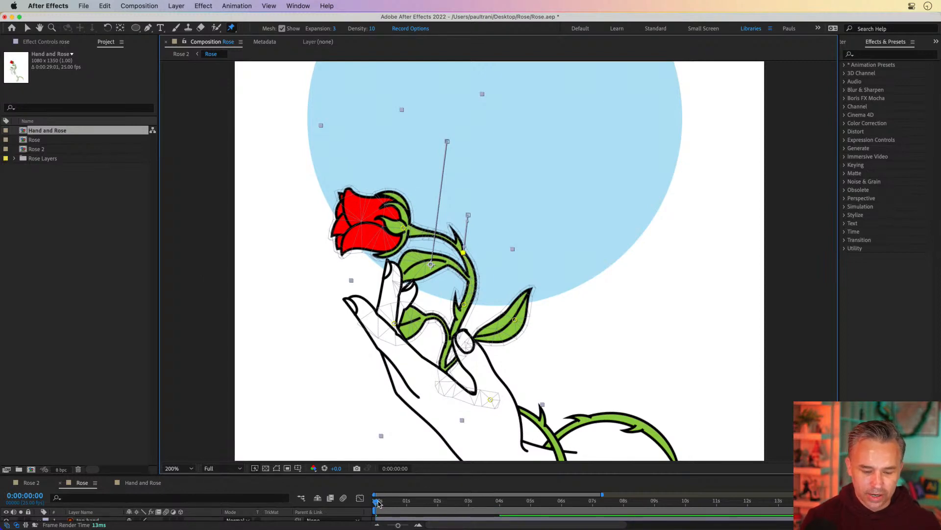
{"action": "left_click_drag", "start_coordinate": [377, 503], "coordinate": [515, 496]}
Step: Scrub through the timeline and resize the viewer and timeline panels to review the hands and rose motion
{"action": "scroll", "coordinate": [289, 243], "scroll_direction": "up", "scroll_amount": 3}
{"action": "scroll", "coordinate": [392, 458], "scroll_direction": "up", "scroll_amount": 1}
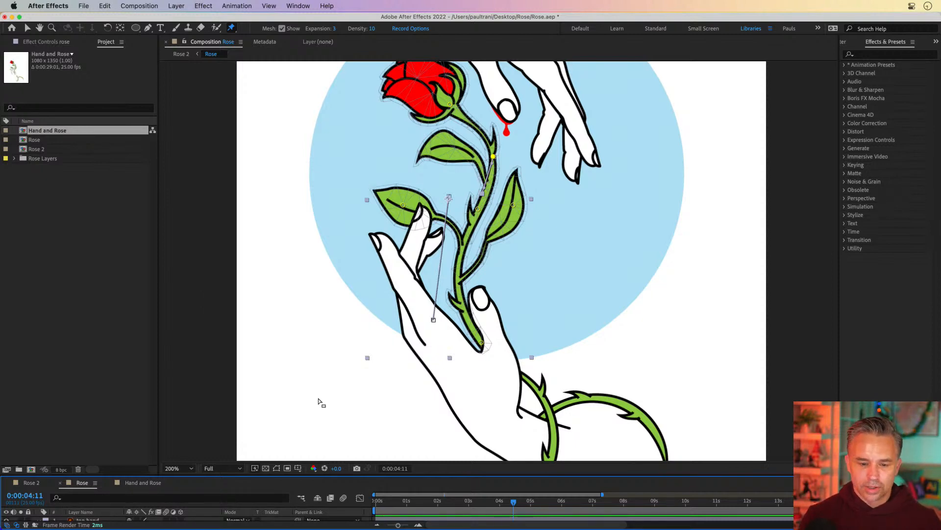
{"action": "left_click_drag", "start_coordinate": [432, 501], "coordinate": [489, 501]}
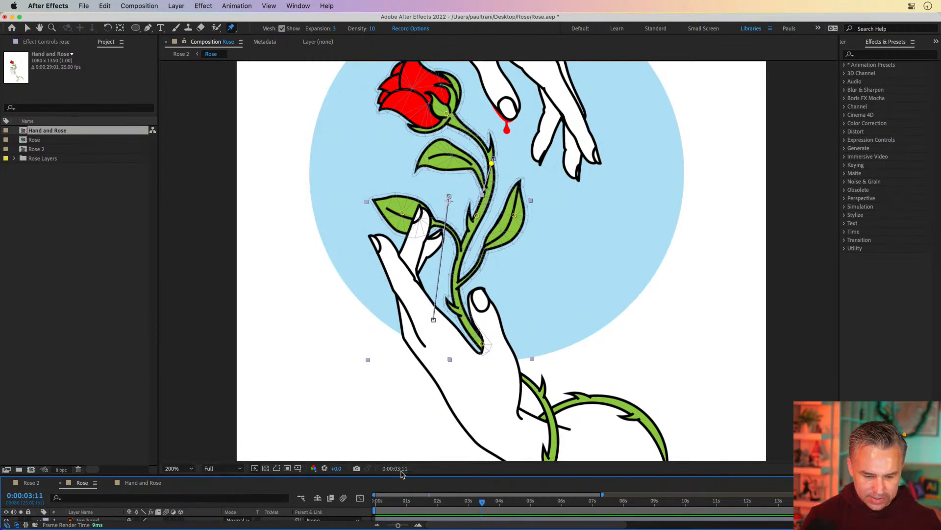
{"action": "left_click_drag", "start_coordinate": [397, 474], "coordinate": [423, 295]}
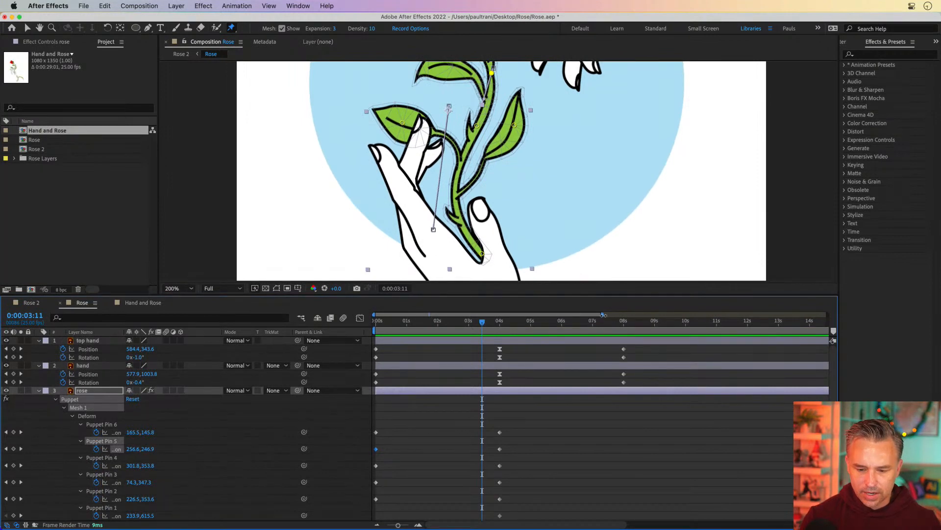
{"action": "left_click_drag", "start_coordinate": [603, 315], "coordinate": [647, 320]}
{"action": "key", "text": "F3"}
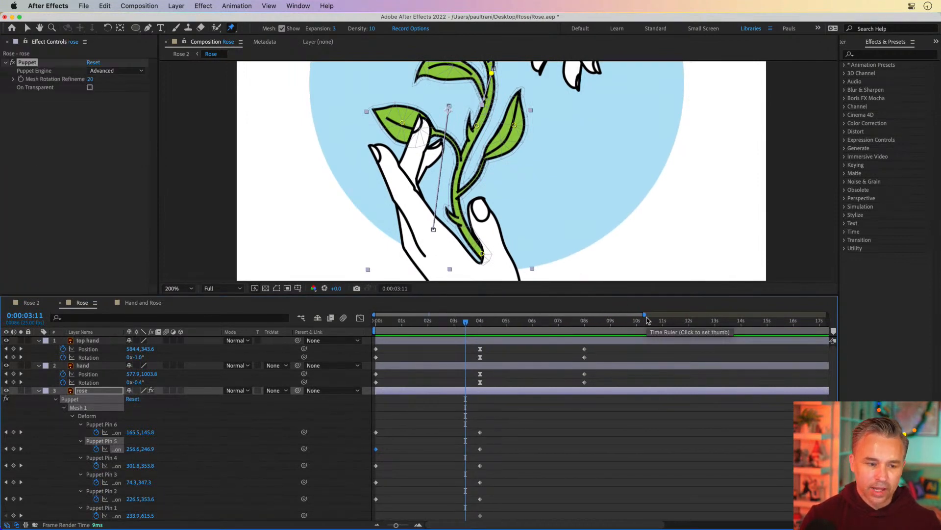
{"action": "scroll", "coordinate": [647, 320], "scroll_direction": "right", "scroll_amount": 5}
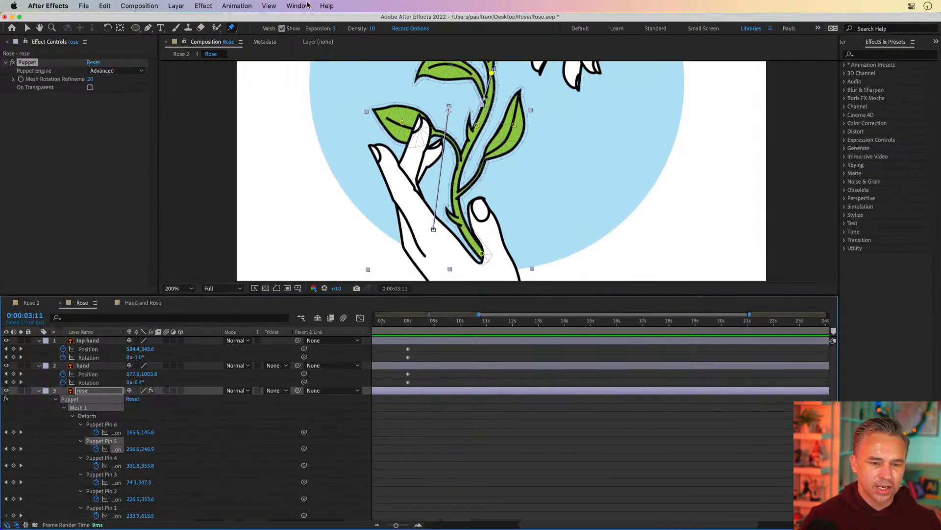
{"action": "left_click", "coordinate": [307, 5]}
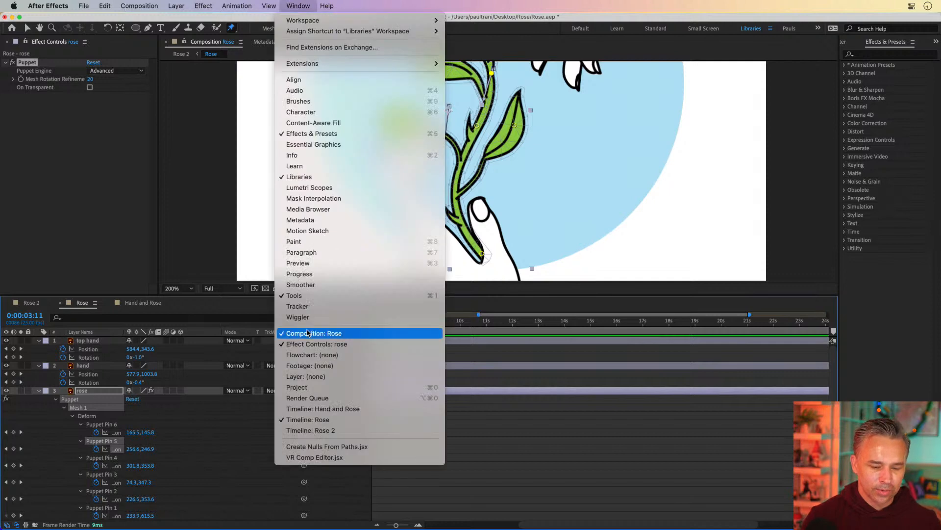
{"action": "left_click", "coordinate": [335, 389]}
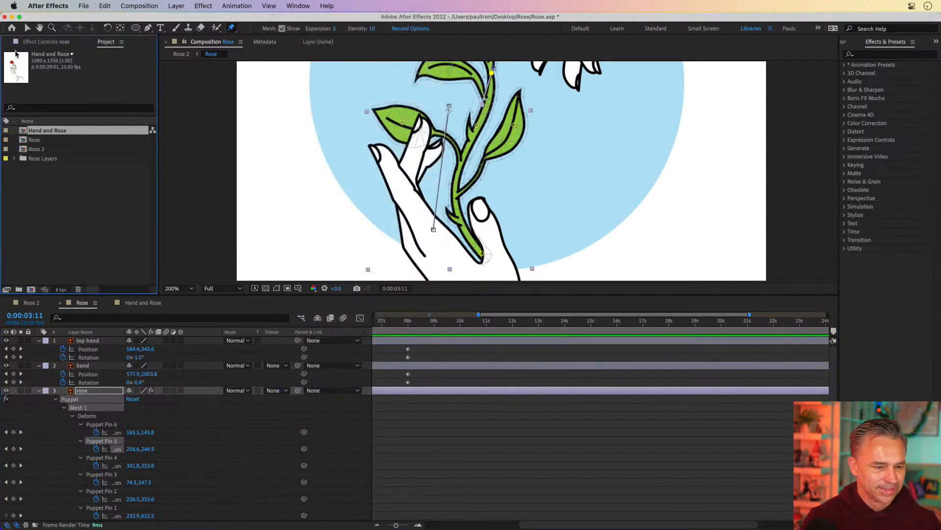
{"action": "left_click", "coordinate": [178, 288]}
{"action": "left_click", "coordinate": [178, 299]}
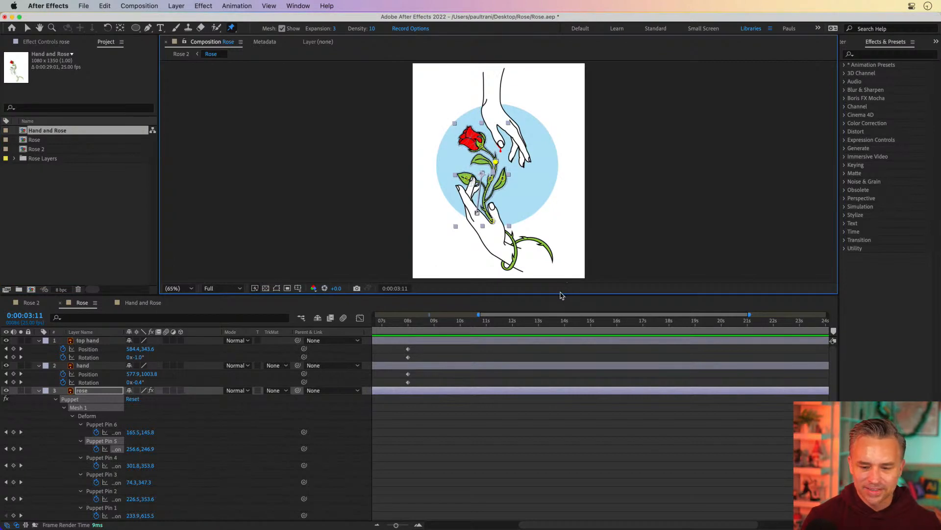
{"action": "left_click_drag", "start_coordinate": [563, 294], "coordinate": [563, 347]}
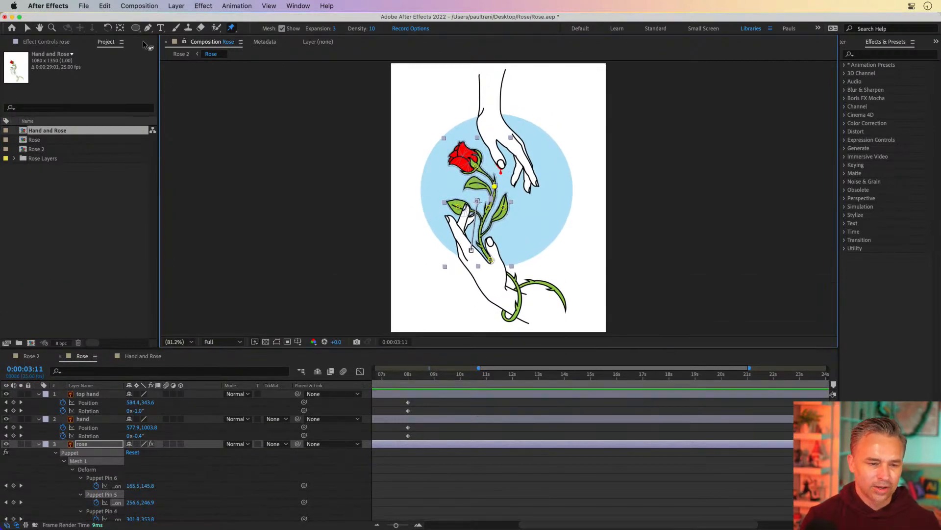
{"action": "left_click", "coordinate": [404, 375]}
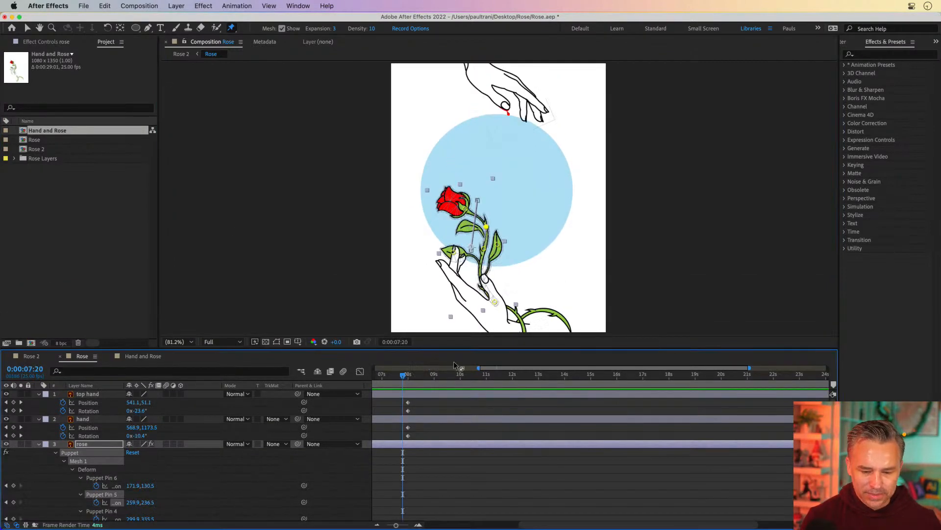
{"action": "left_click_drag", "start_coordinate": [552, 368], "coordinate": [479, 383]}
{"action": "left_click", "coordinate": [464, 405]}
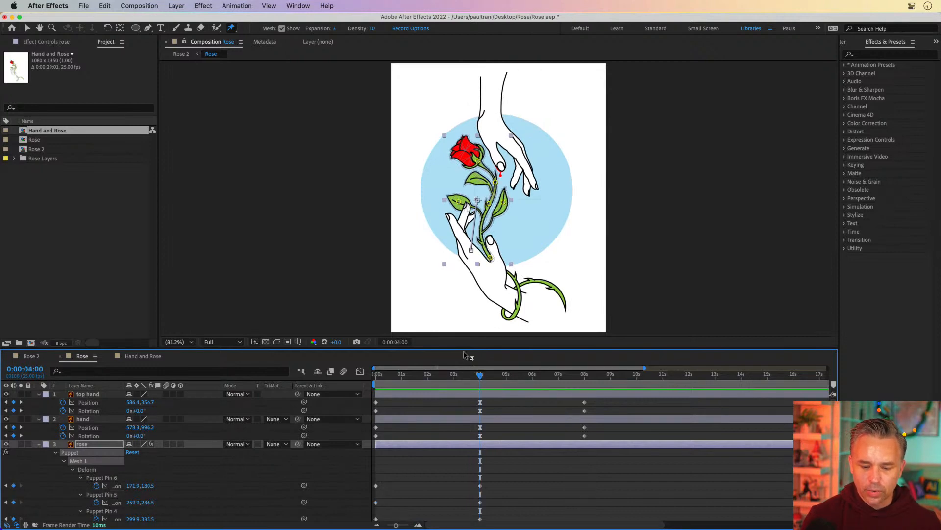
{"action": "left_click_drag", "start_coordinate": [486, 378], "coordinate": [483, 377]}
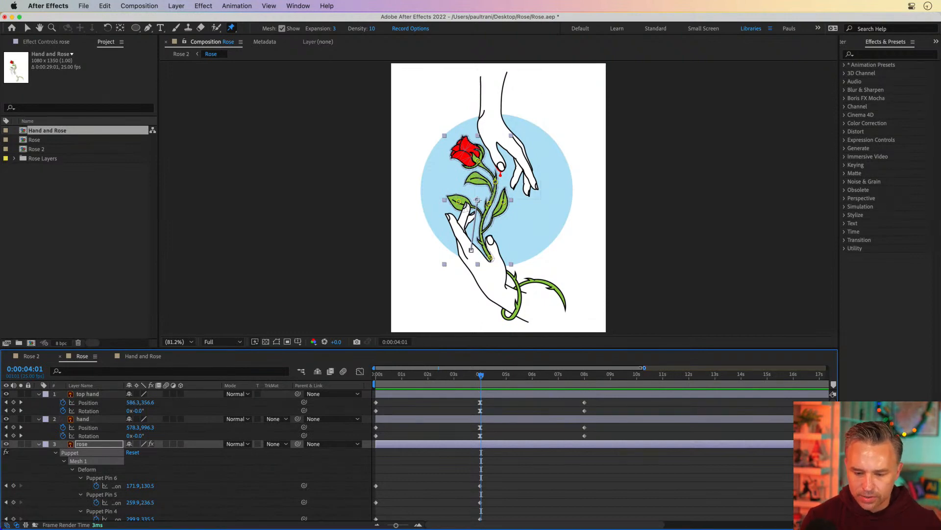
Step: Copy the top hand's 4-second Position and Rotation keyframes and paste them at 0:00:05:13 to hold the pose
{"action": "left_click_drag", "start_coordinate": [573, 399], "coordinate": [605, 442]}
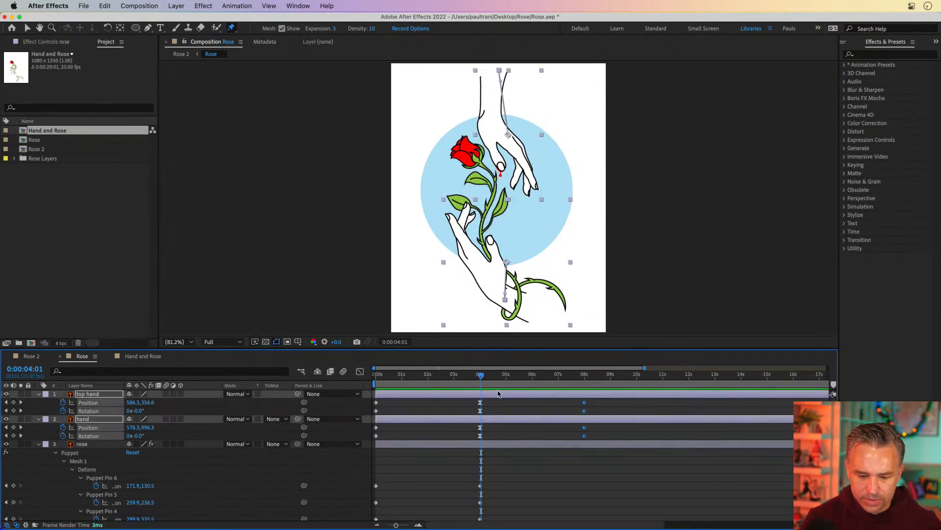
{"action": "left_click_drag", "start_coordinate": [464, 400], "coordinate": [484, 413]}
{"action": "key", "text": "super+c"}
{"action": "left_click", "coordinate": [521, 375]}
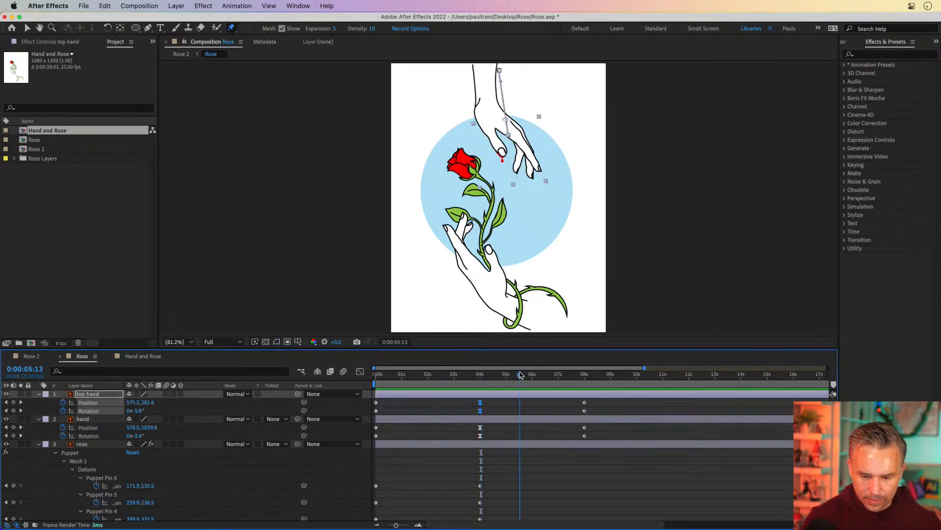
{"action": "key", "text": "super+v"}
Step: Copy the hand layer's 4-second Position and Rotation keyframes and paste them at 0:00:05:14
{"action": "left_click", "coordinate": [466, 421]}
{"action": "left_click_drag", "start_coordinate": [468, 425], "coordinate": [485, 441]}
{"action": "key", "text": "super+x"}
{"action": "key", "text": "super+z"}
{"action": "key", "text": "super+c"}
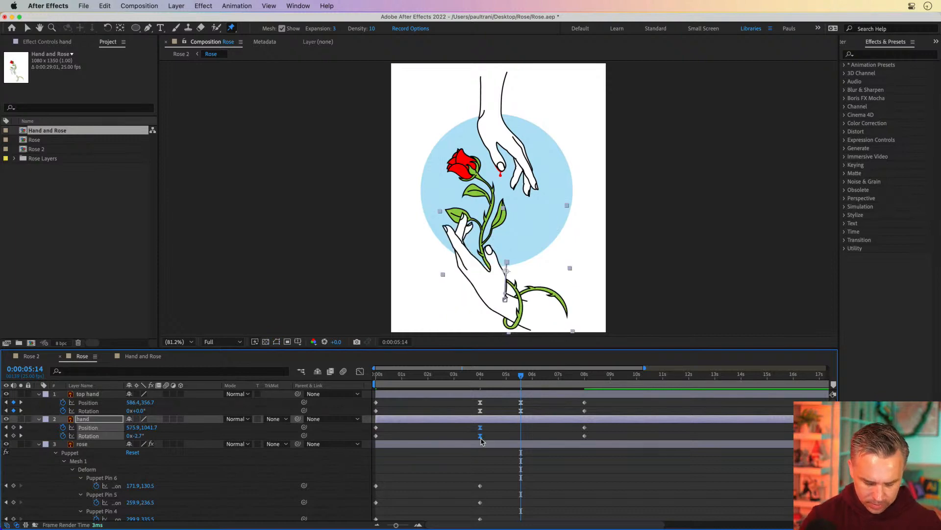
{"action": "key", "text": "super+v"}
Step: Duplicate the rose layer's 4-second Position and Rotation keyframes at 0:00:05:14
{"action": "scroll", "coordinate": [482, 441], "scroll_direction": "down", "scroll_amount": 5}
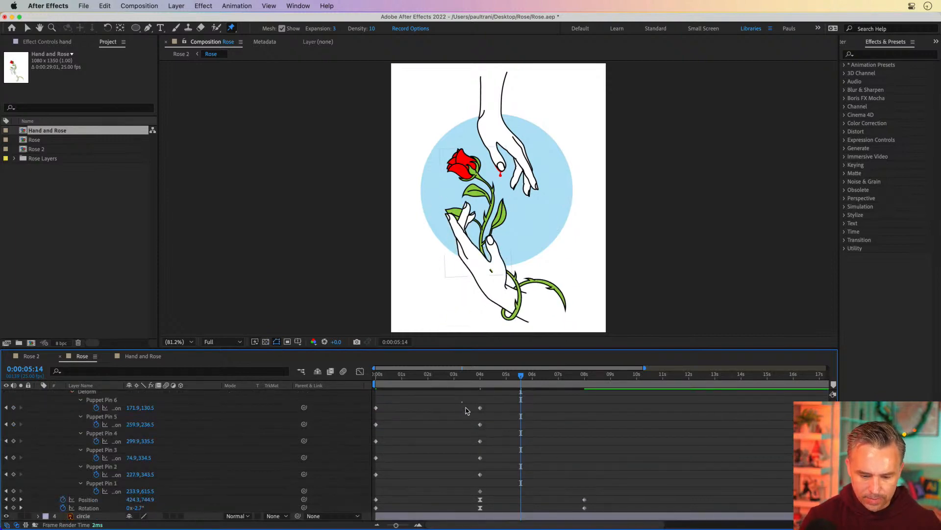
{"action": "left_click_drag", "start_coordinate": [462, 402], "coordinate": [488, 523]}
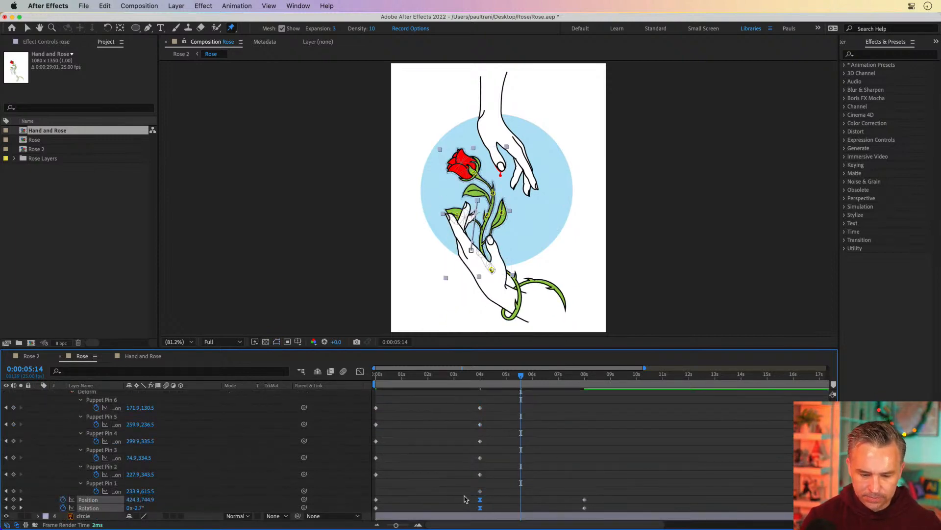
{"action": "left_click", "coordinate": [465, 499]}
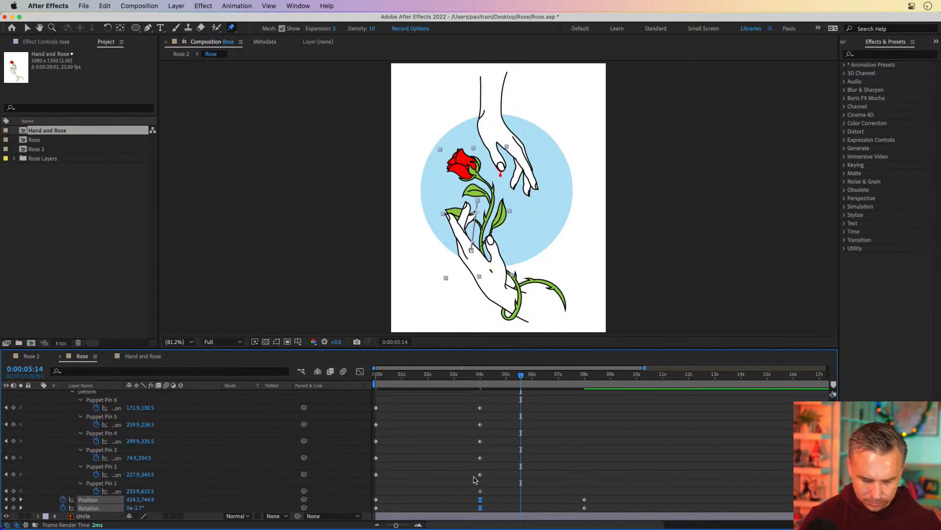
{"action": "key", "text": "super+v"}
Step: Select the hold and end keyframes of all three layers and shift them about 2.4 seconds later
{"action": "scroll", "coordinate": [516, 453], "scroll_direction": "up", "scroll_amount": 4}
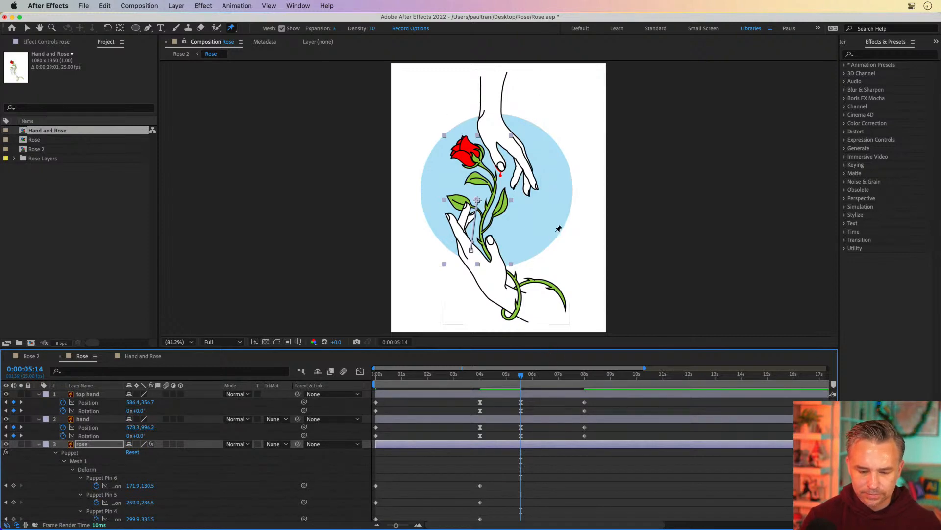
{"action": "left_click_drag", "start_coordinate": [542, 347], "coordinate": [542, 233]}
{"action": "left_click_drag", "start_coordinate": [510, 286], "coordinate": [609, 520]}
{"action": "left_click_drag", "start_coordinate": [585, 289], "coordinate": [646, 289]}
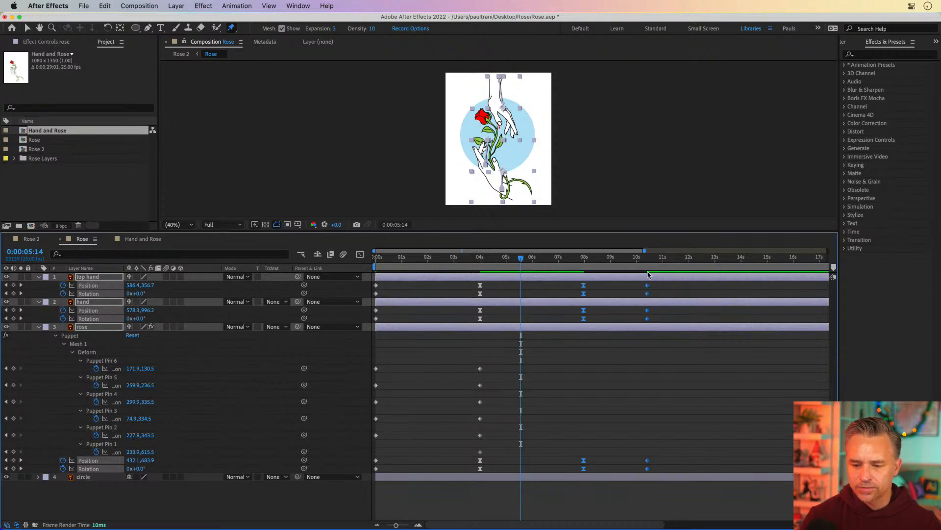
Step: In the composition settings, set the duration to 0:00:15:00 and the frame rate to 30 fps
{"action": "left_click", "coordinate": [685, 280]}
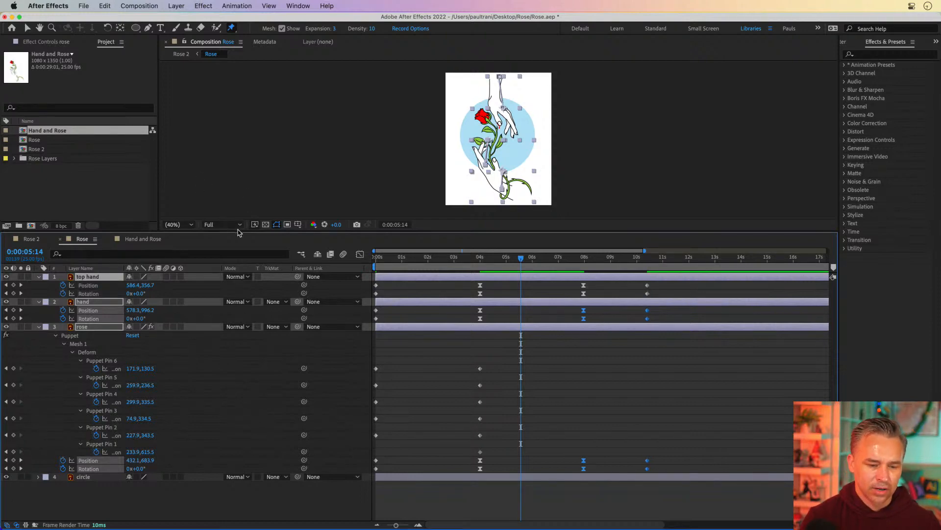
{"action": "left_click_drag", "start_coordinate": [237, 231], "coordinate": [237, 362]}
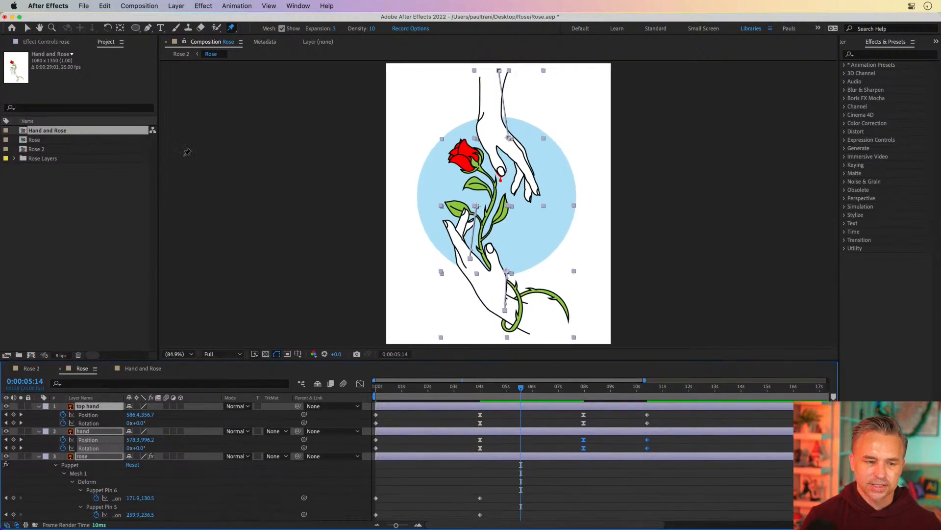
{"action": "left_click", "coordinate": [134, 4]}
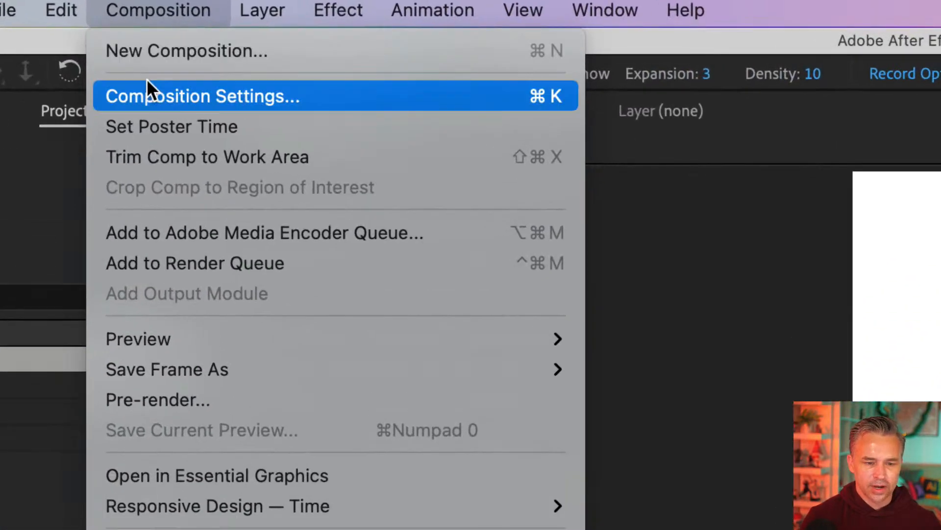
{"action": "left_click", "coordinate": [136, 35]}
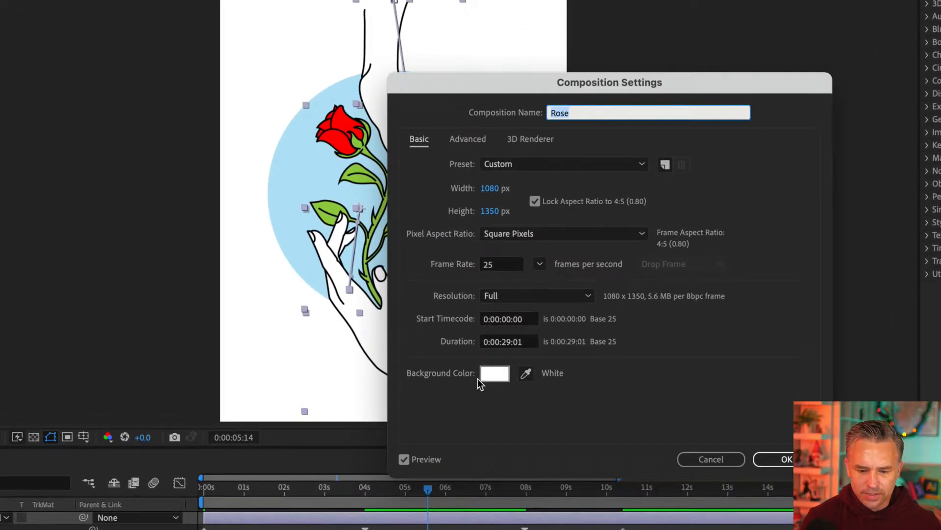
{"action": "left_click", "coordinate": [501, 342]}
{"action": "key", "text": "Right"}
{"action": "key", "text": "BackSpace"}
{"action": "key", "text": "BackSpace"}
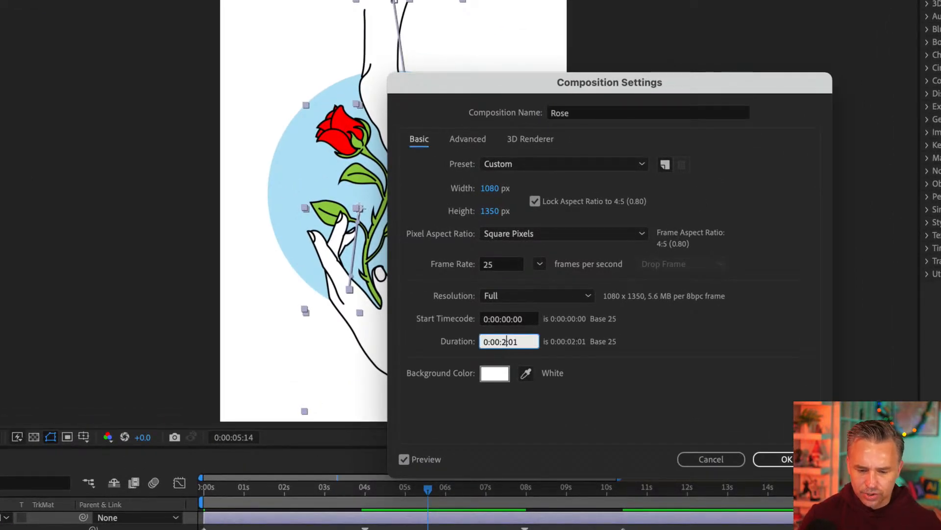
{"action": "type", "text": "15:"}
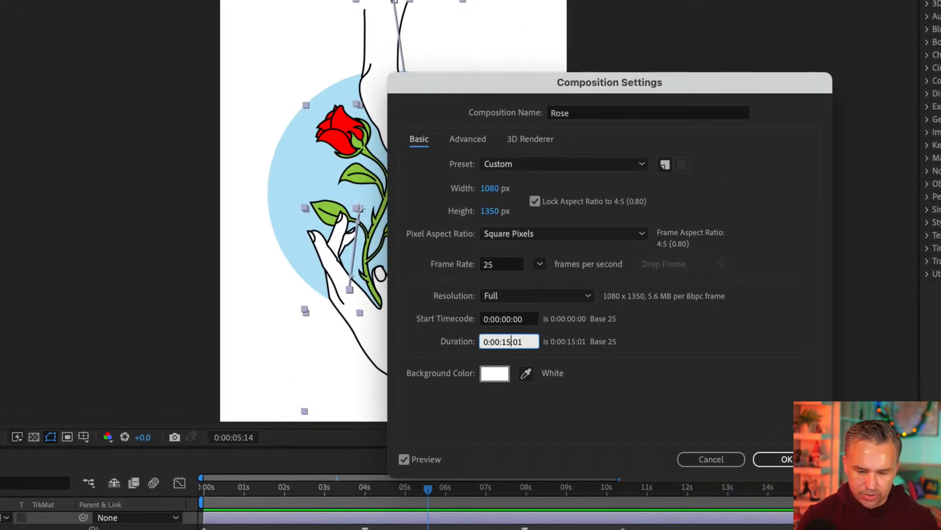
{"action": "type", "text": "00"}
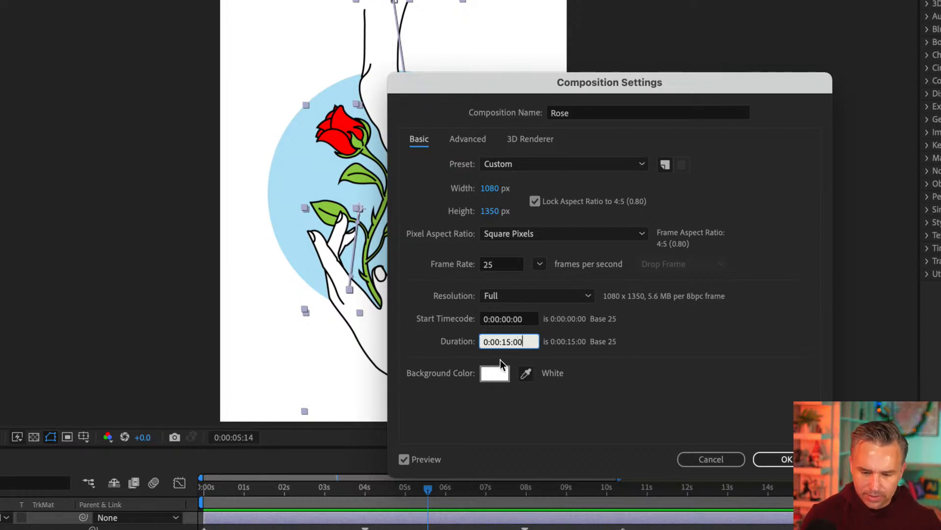
{"action": "left_click", "coordinate": [504, 263]}
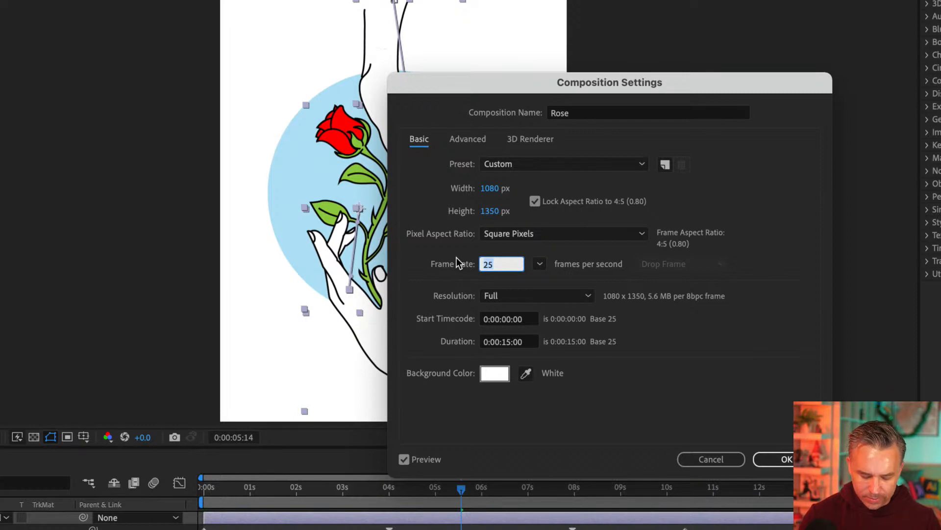
{"action": "type", "text": "30"}
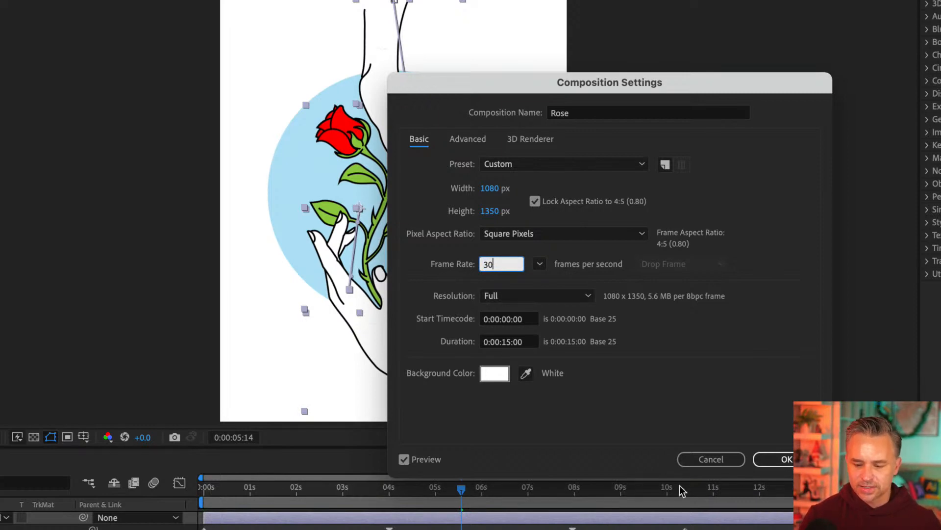
{"action": "left_click", "coordinate": [775, 462]}
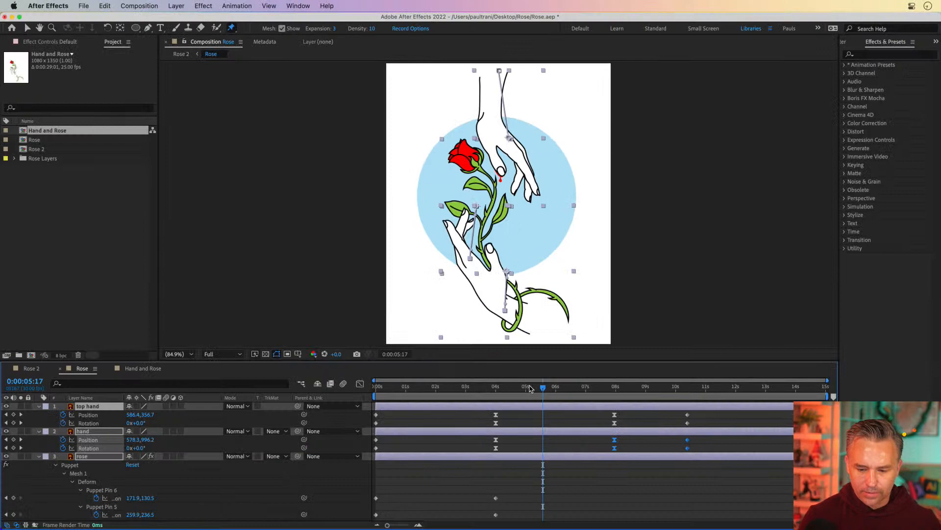
Step: Try to preview the animation from the start of the timeline
{"action": "left_click_drag", "start_coordinate": [543, 387], "coordinate": [367, 395]}
{"action": "key", "text": "Page_Down"}
{"action": "left_click", "coordinate": [408, 497]}
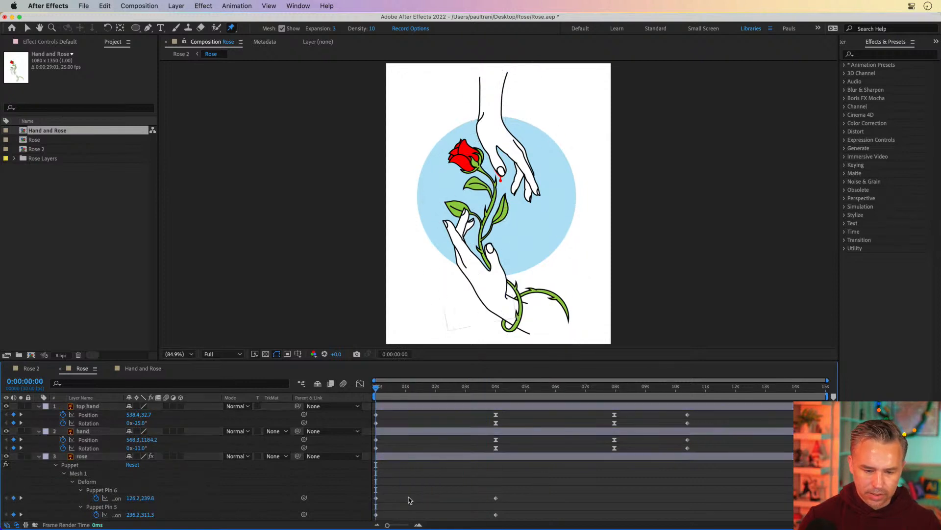
{"action": "key", "text": "space"}
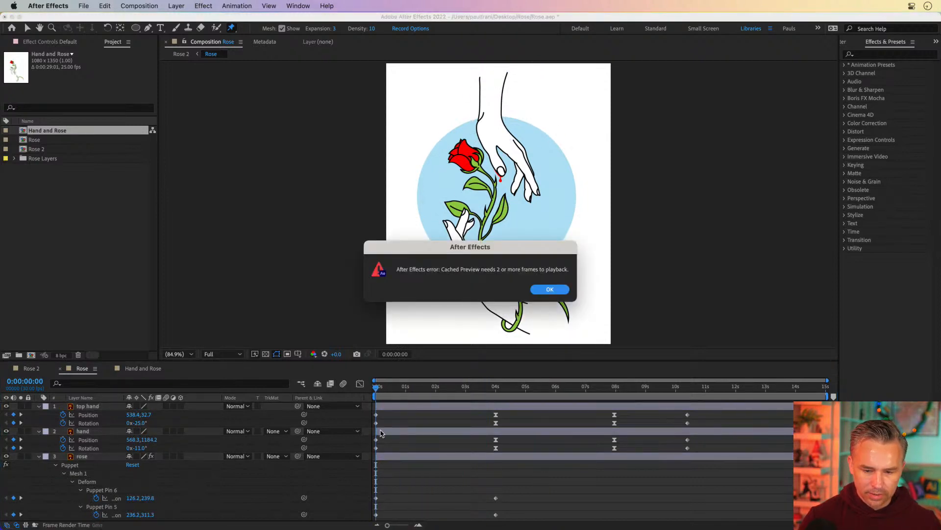
{"action": "left_click", "coordinate": [550, 289]}
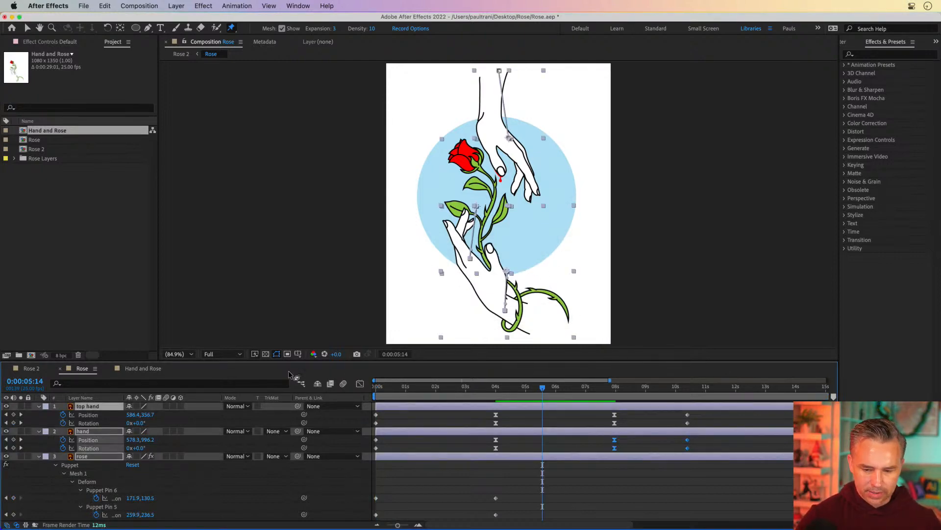
Step: Reopen the composition settings and set the duration to 0:00:15:00
{"action": "key", "text": "super+k"}
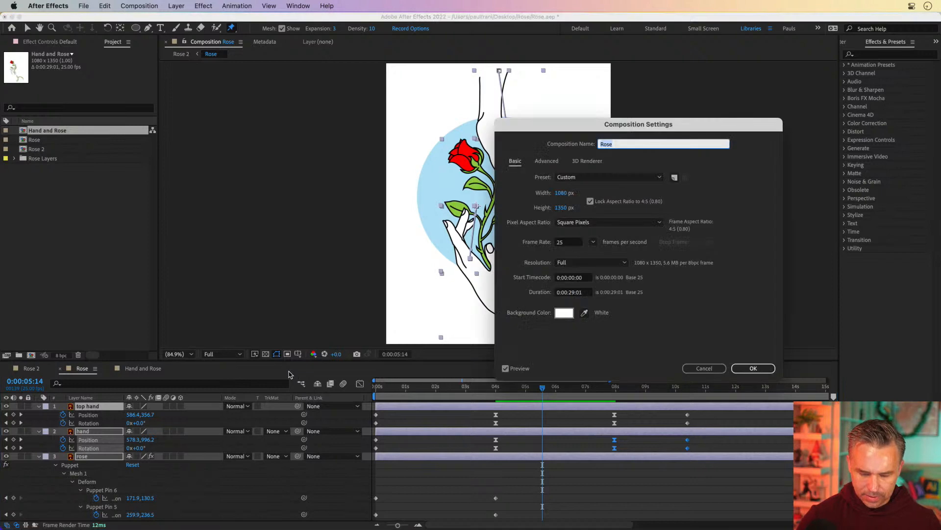
{"action": "left_click", "coordinate": [572, 293]}
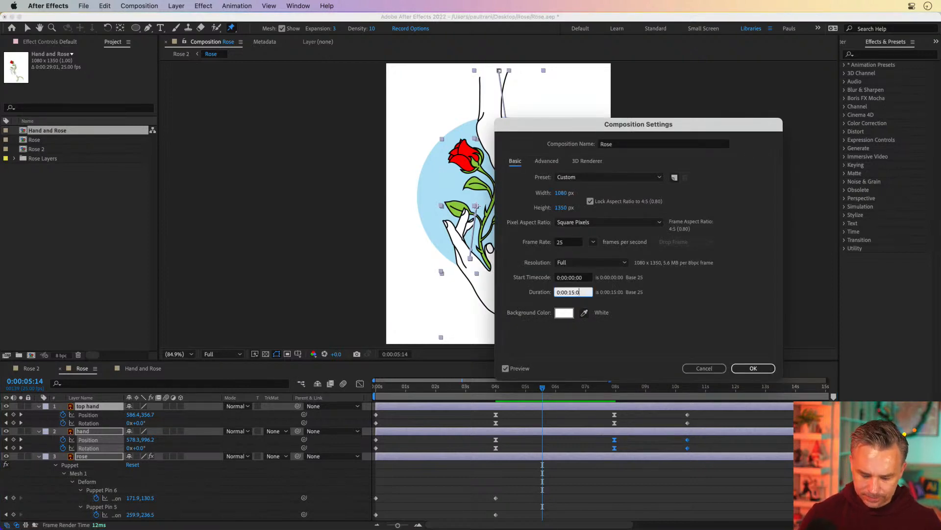
{"action": "key", "text": "Return"}
Step: Select the final keyframes of the hand and rose layers and shift them to about 12.5 seconds
{"action": "left_click_drag", "start_coordinate": [520, 391], "coordinate": [829, 403]}
{"action": "left_click_drag", "start_coordinate": [601, 410], "coordinate": [707, 460]}
{"action": "left_click_drag", "start_coordinate": [689, 417], "coordinate": [826, 417]}
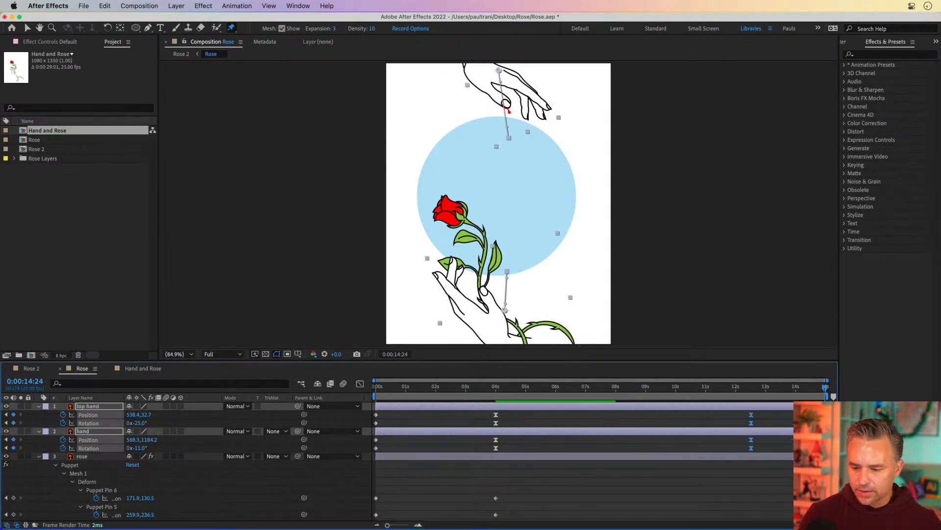
{"action": "scroll", "coordinate": [753, 426], "scroll_direction": "down", "scroll_amount": 5}
{"action": "left_click_drag", "start_coordinate": [581, 476], "coordinate": [824, 503]}
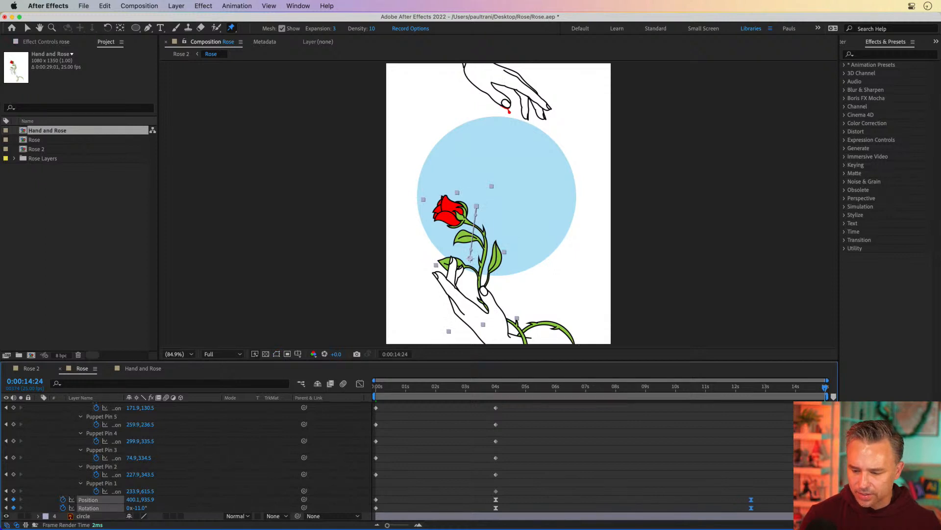
Step: Select the rose's puppet pin keyframes at 4 seconds and move them to 0:00:06:05
{"action": "left_click_drag", "start_coordinate": [655, 385], "coordinate": [174, 384]}
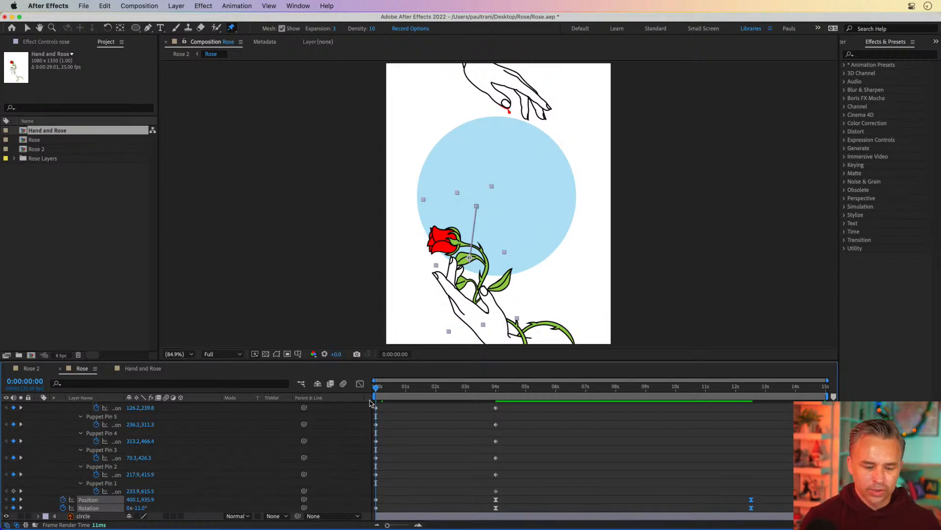
{"action": "left_click_drag", "start_coordinate": [383, 389], "coordinate": [418, 390]}
{"action": "left_click_drag", "start_coordinate": [478, 388], "coordinate": [561, 387]}
{"action": "left_click", "coordinate": [466, 434]}
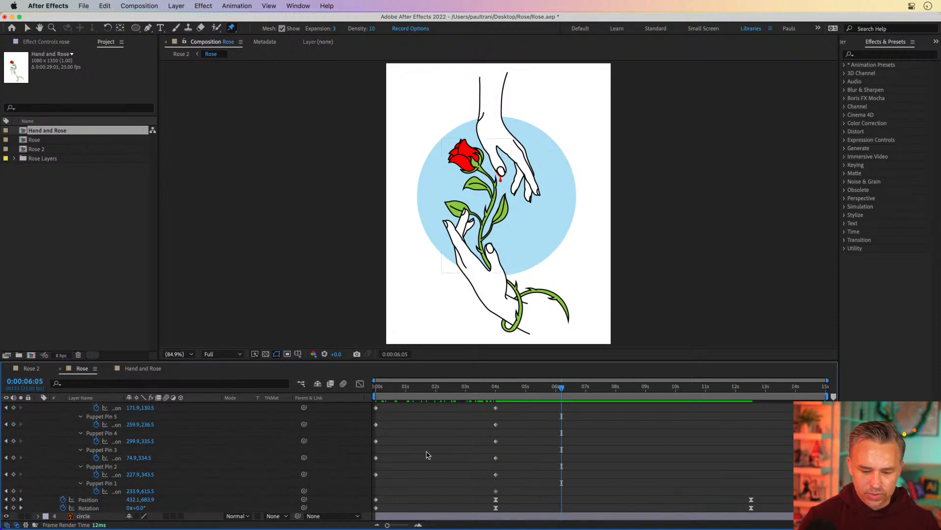
{"action": "left_click_drag", "start_coordinate": [472, 478], "coordinate": [520, 410]}
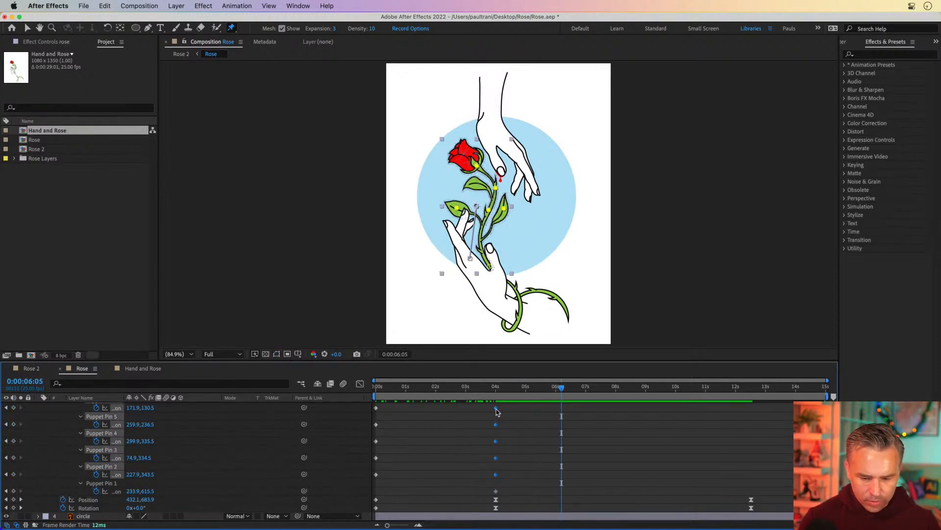
{"action": "scroll", "coordinate": [495, 414], "scroll_direction": "up", "scroll_amount": 5}
{"action": "scroll", "coordinate": [493, 416], "scroll_direction": "down", "scroll_amount": 4}
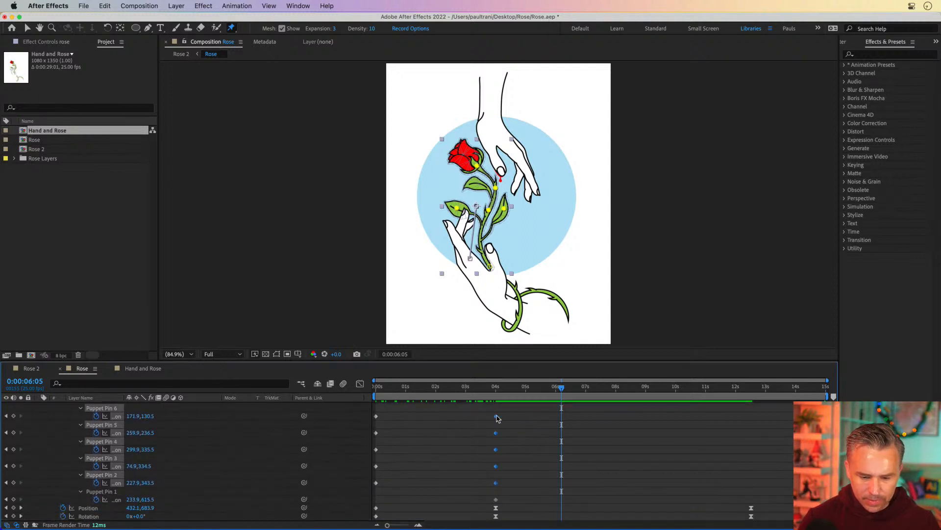
{"action": "left_click_drag", "start_coordinate": [496, 419], "coordinate": [561, 418]}
Step: Preview the rose animation around the moved pin keyframes, then return to 0:00:06:05
{"action": "mouse_move", "coordinate": [458, 387]}
{"action": "left_mouse_down"}
{"action": "mouse_move", "coordinate": [399, 387]}
{"action": "mouse_move", "coordinate": [451, 387]}
{"action": "left_mouse_up"}
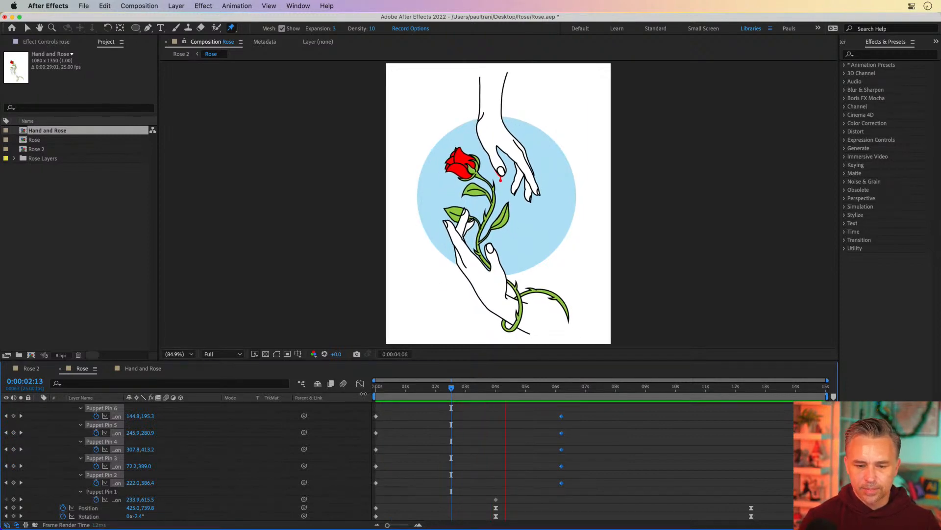
{"action": "key", "text": "space"}
{"action": "left_click_drag", "start_coordinate": [542, 387], "coordinate": [562, 387]}
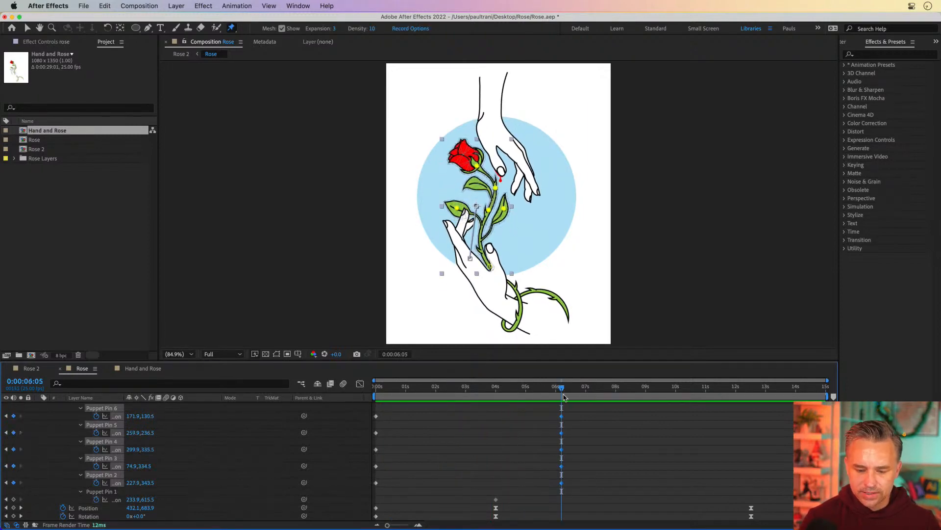
Step: At 0:00:06:05, reposition the rose's puppet pins to bend the flower head, stem and leaves
{"action": "left_click", "coordinate": [537, 413]}
{"action": "scroll", "coordinate": [445, 194], "scroll_direction": "up", "scroll_amount": 3}
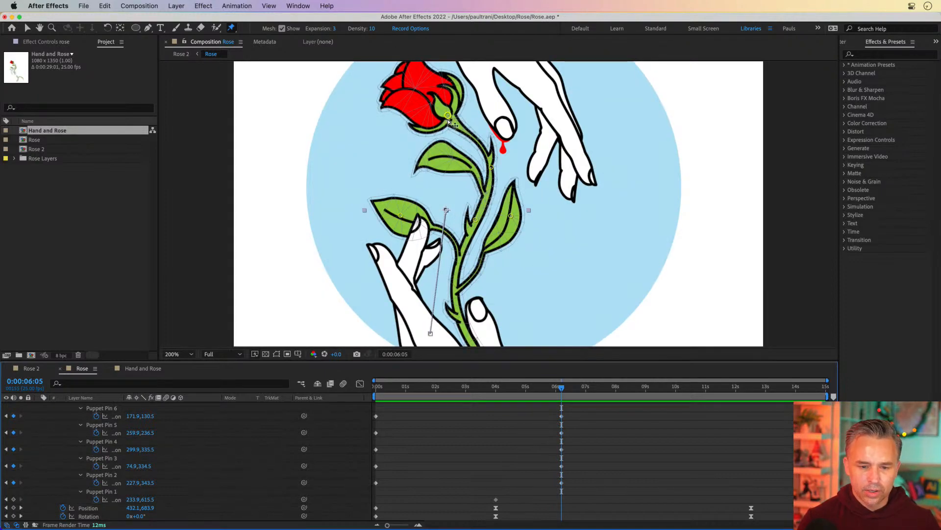
{"action": "left_click_drag", "start_coordinate": [448, 119], "coordinate": [468, 116]}
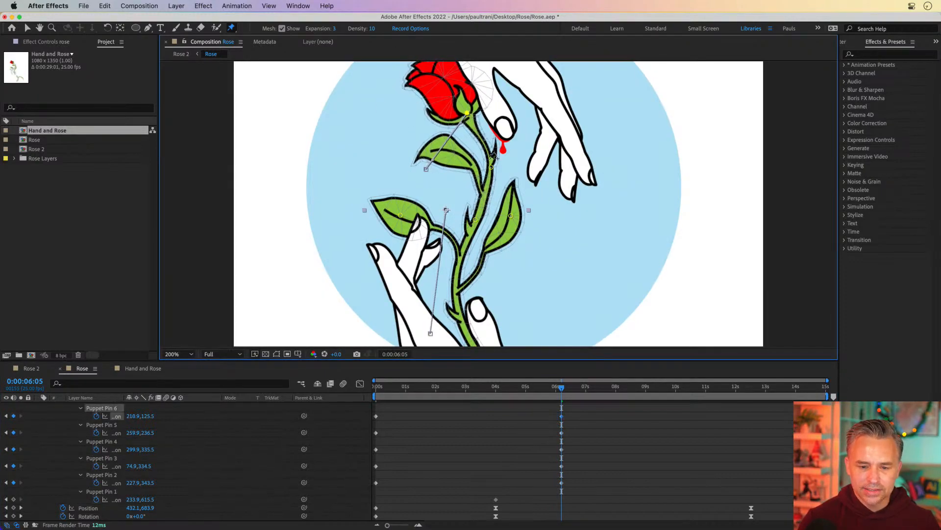
{"action": "left_click_drag", "start_coordinate": [491, 166], "coordinate": [499, 167]}
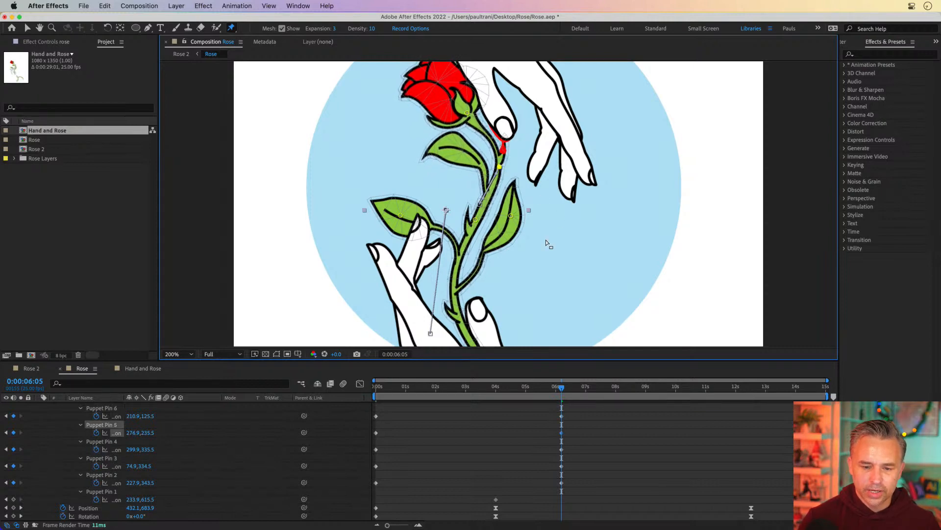
{"action": "left_click_drag", "start_coordinate": [511, 216], "coordinate": [530, 231]}
{"action": "left_click_drag", "start_coordinate": [401, 218], "coordinate": [420, 197]}
{"action": "left_click_drag", "start_coordinate": [500, 391], "coordinate": [562, 400]}
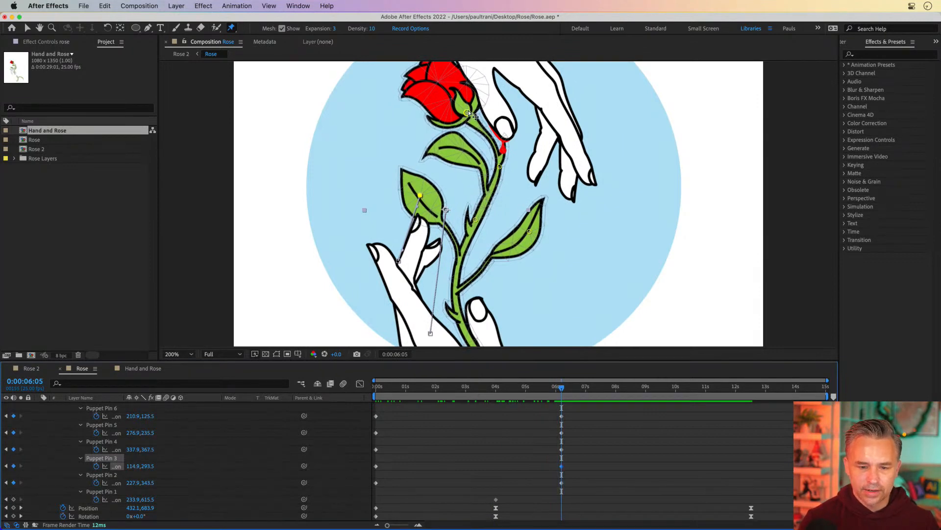
{"action": "left_click_drag", "start_coordinate": [468, 114], "coordinate": [459, 117]}
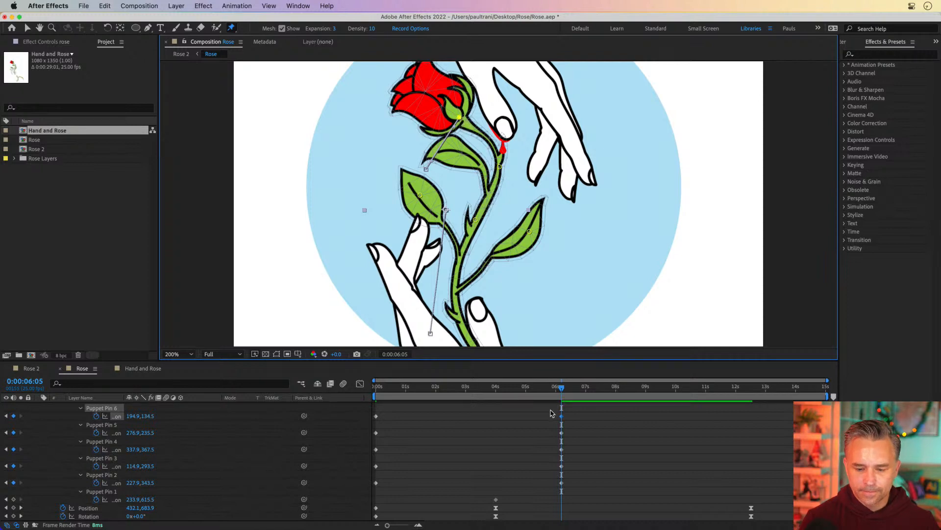
Step: Scrub the timeline around 7 seconds to review the rose's bend
{"action": "left_click_drag", "start_coordinate": [492, 390], "coordinate": [602, 389]}
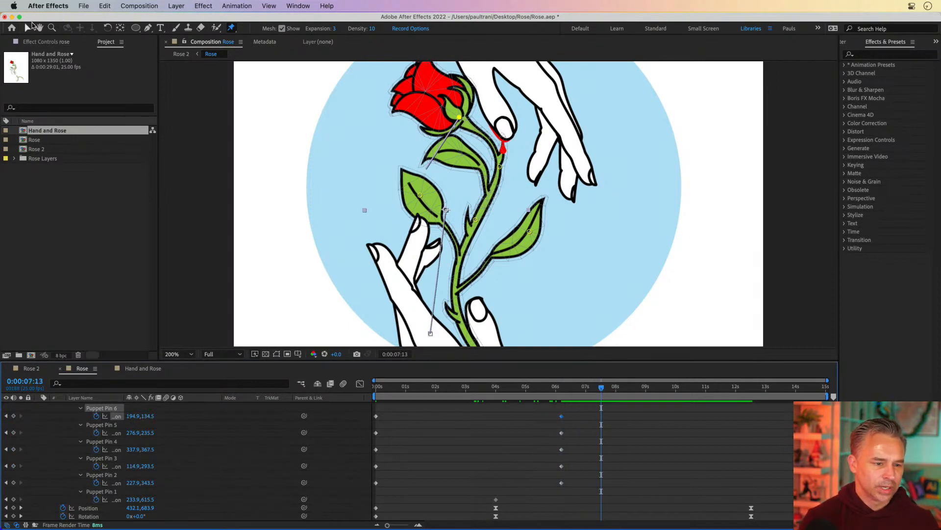
{"action": "left_click", "coordinate": [29, 28]}
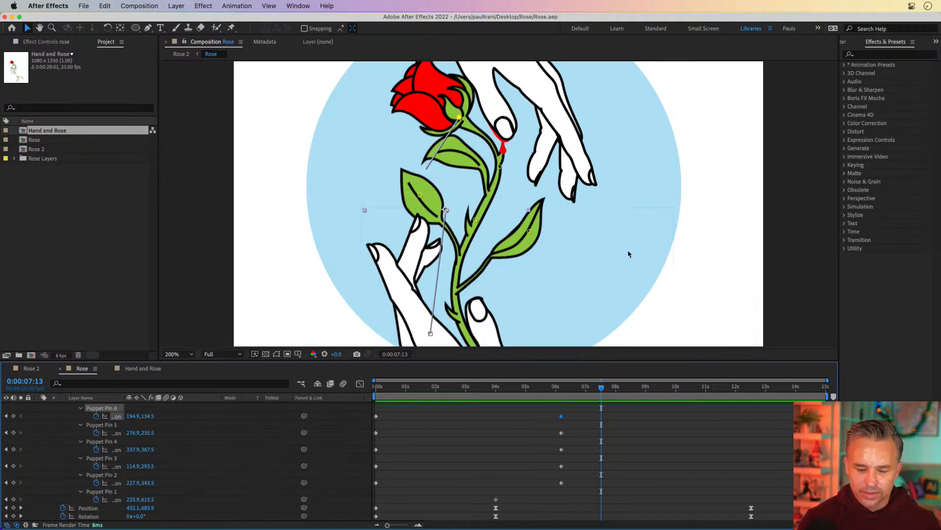
{"action": "left_click_drag", "start_coordinate": [539, 389], "coordinate": [588, 391]}
{"action": "left_click", "coordinate": [577, 421]}
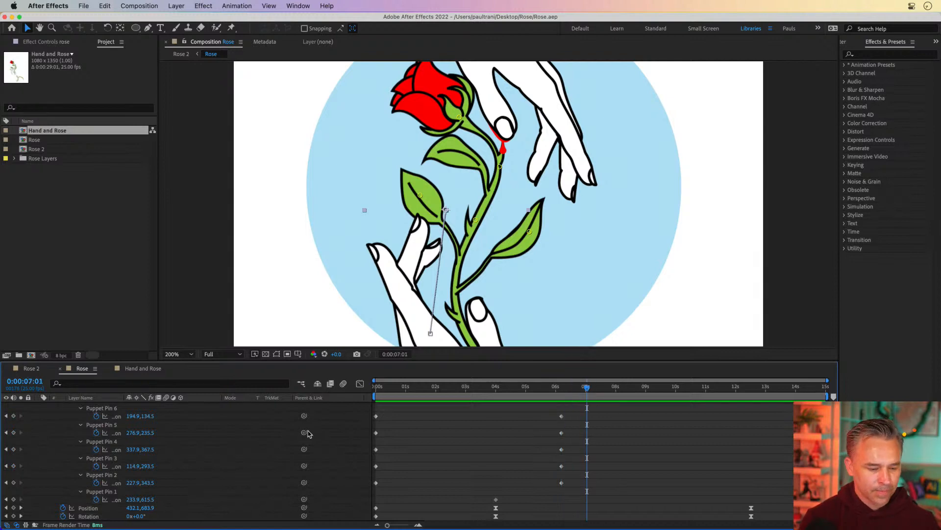
Step: Go to the start of the timeline and collapse the properties of all layers
{"action": "scroll", "coordinate": [294, 436], "scroll_direction": "up", "scroll_amount": 5}
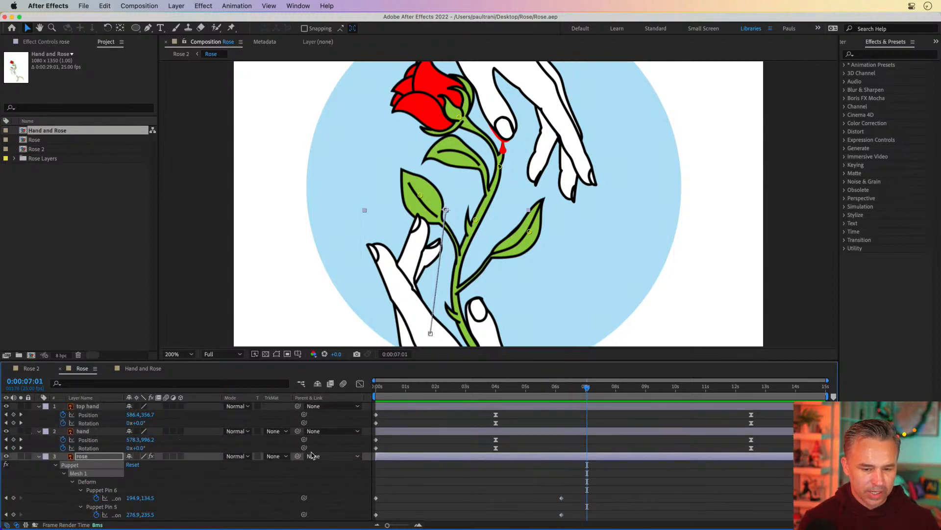
{"action": "key", "text": "Home"}
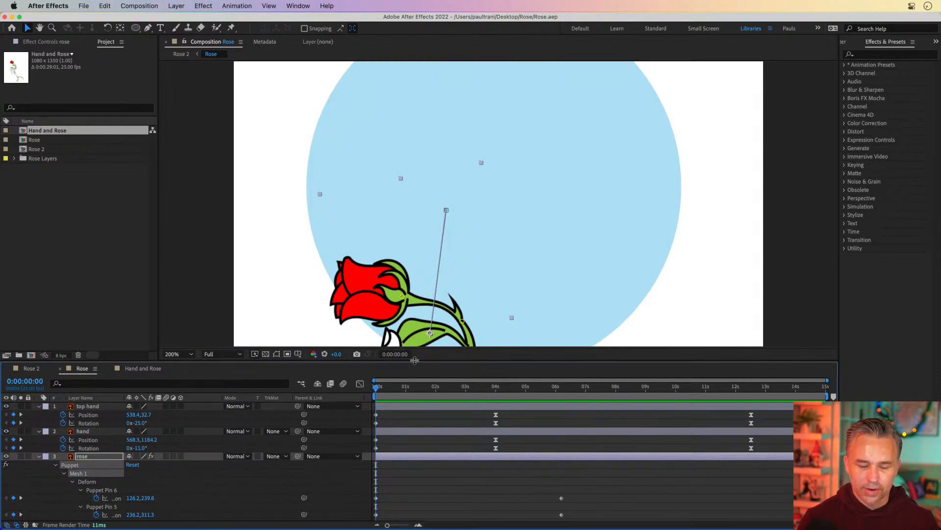
{"action": "left_click", "coordinate": [39, 456]}
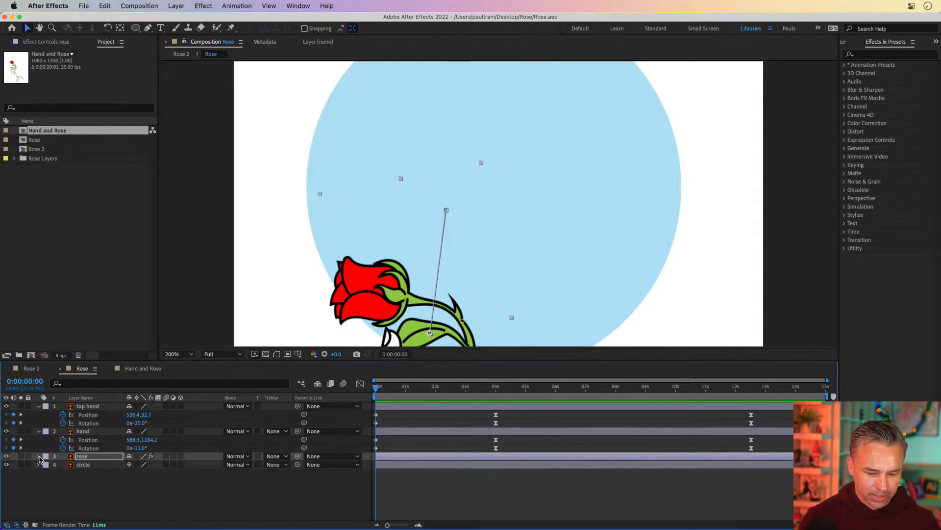
{"action": "left_click", "coordinate": [39, 432]}
{"action": "left_click", "coordinate": [40, 407]}
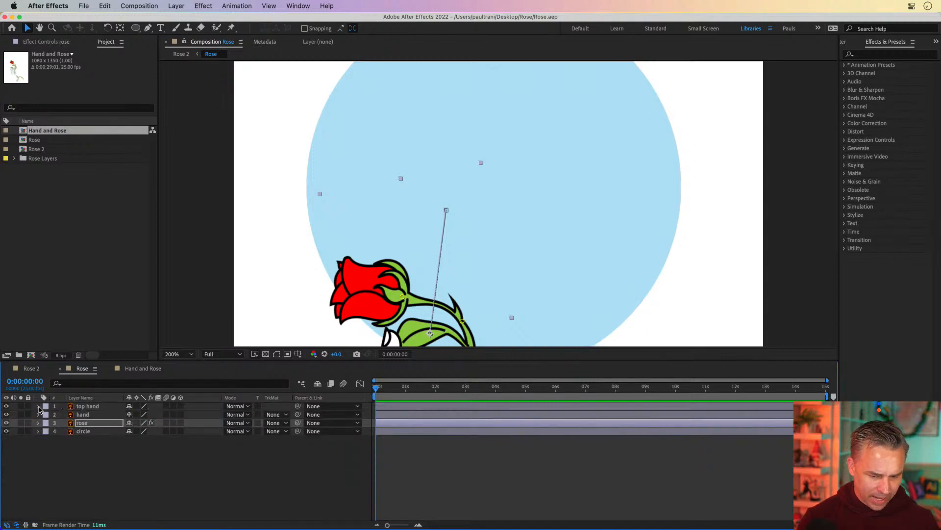
Step: Select the hand layer and toggle its visibility to inspect it against the rose
{"action": "scroll", "coordinate": [320, 229], "scroll_direction": "down", "scroll_amount": 5}
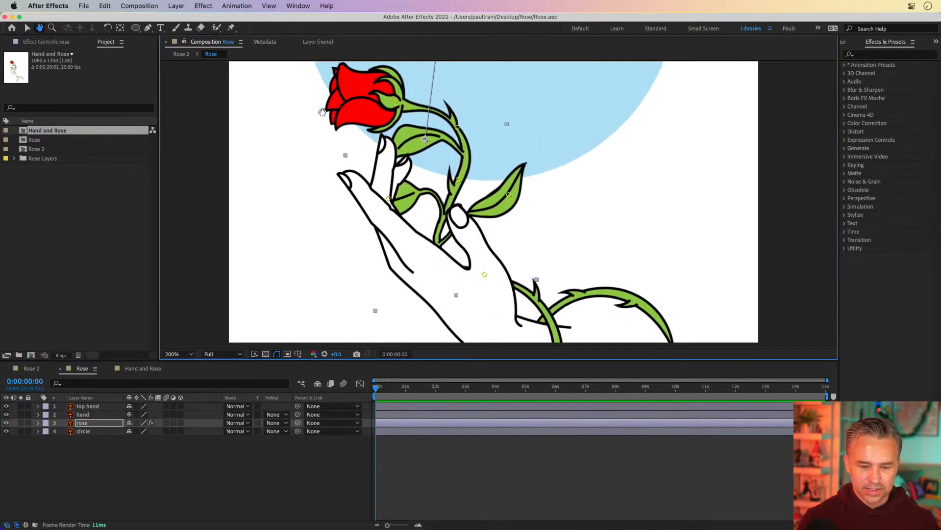
{"action": "left_click", "coordinate": [83, 415]}
{"action": "left_click", "coordinate": [7, 415]}
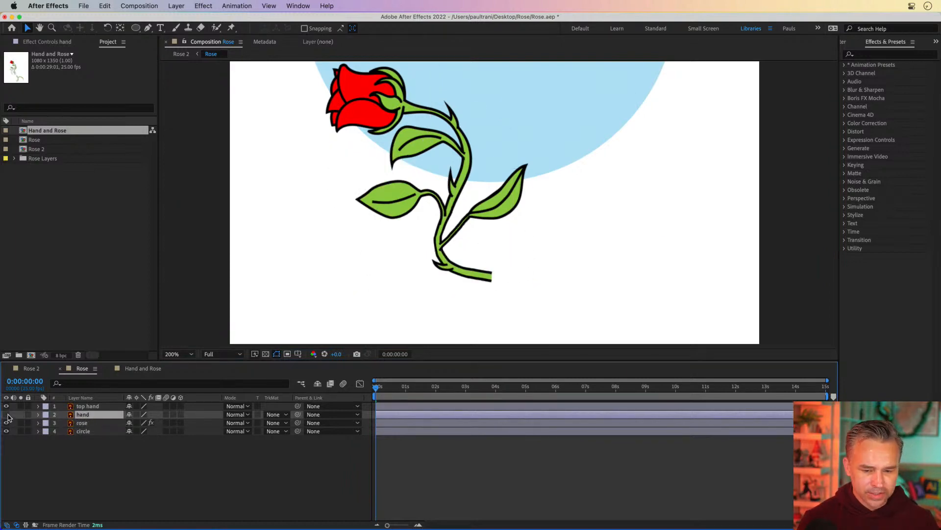
{"action": "left_click", "coordinate": [7, 415]}
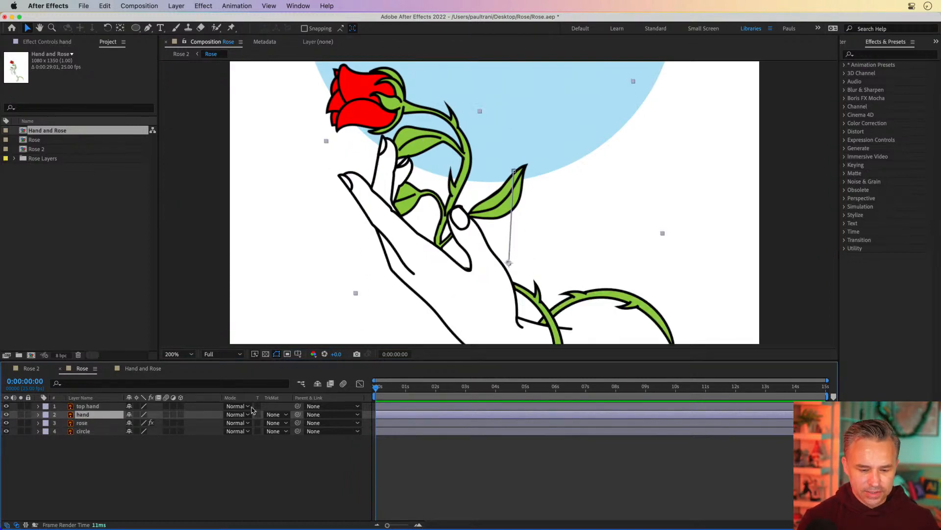
Step: With the Puppet Position Pin tool, add pins across the hand layer's palm and fingers
{"action": "left_click", "coordinate": [232, 28]}
{"action": "left_click", "coordinate": [496, 329]}
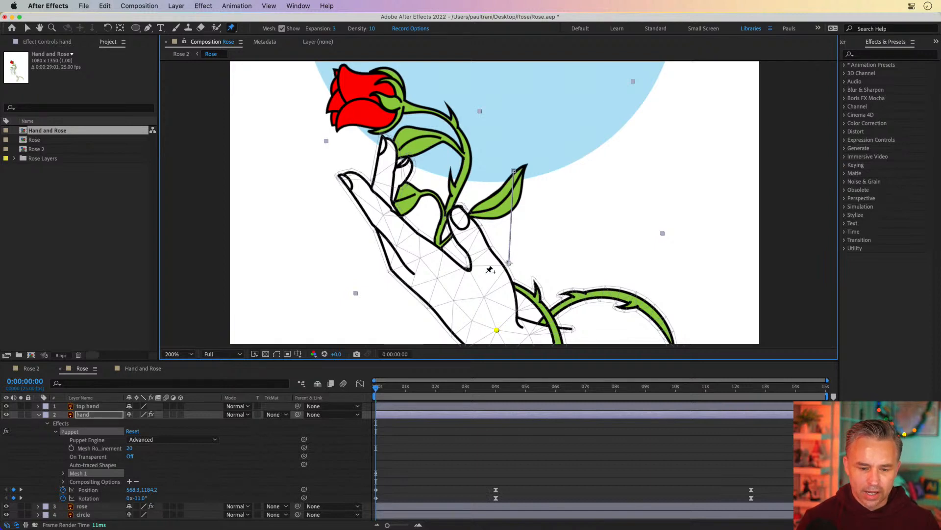
{"action": "left_click", "coordinate": [486, 266]}
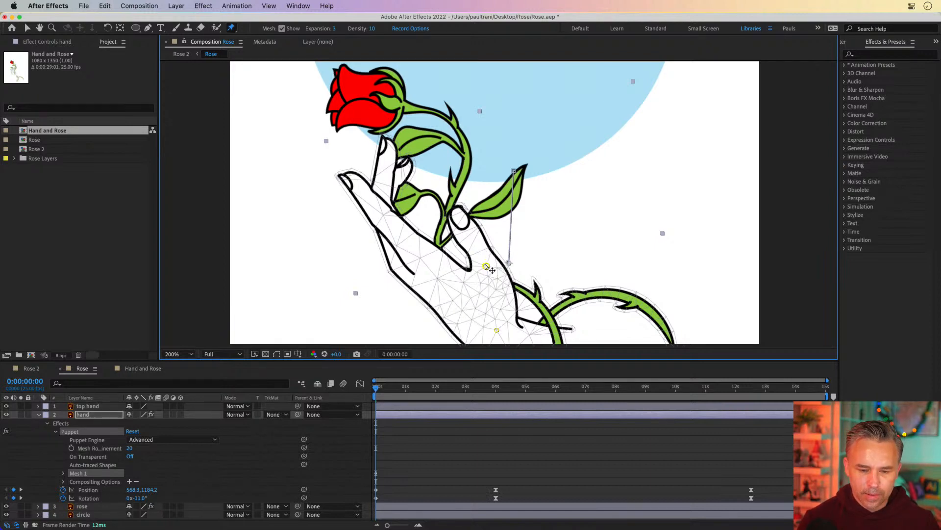
{"action": "left_click", "coordinate": [466, 228]}
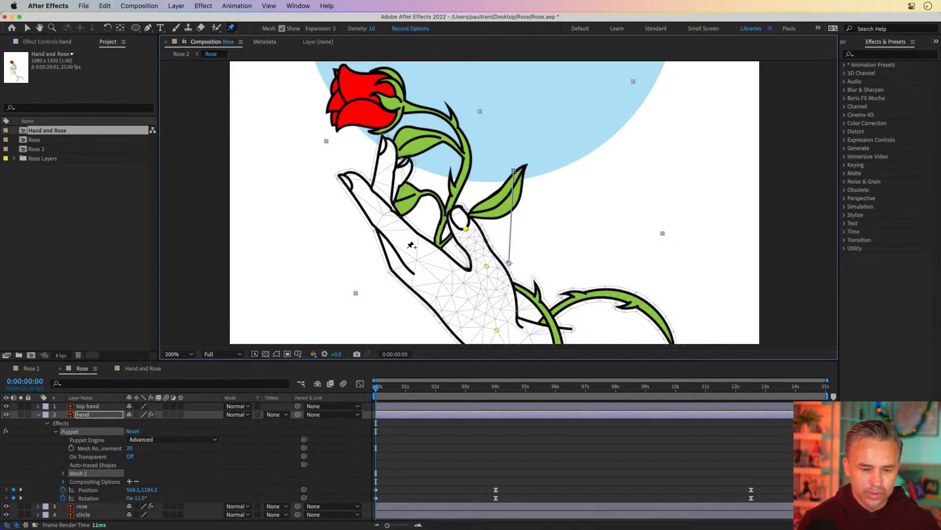
{"action": "left_click", "coordinate": [401, 240]}
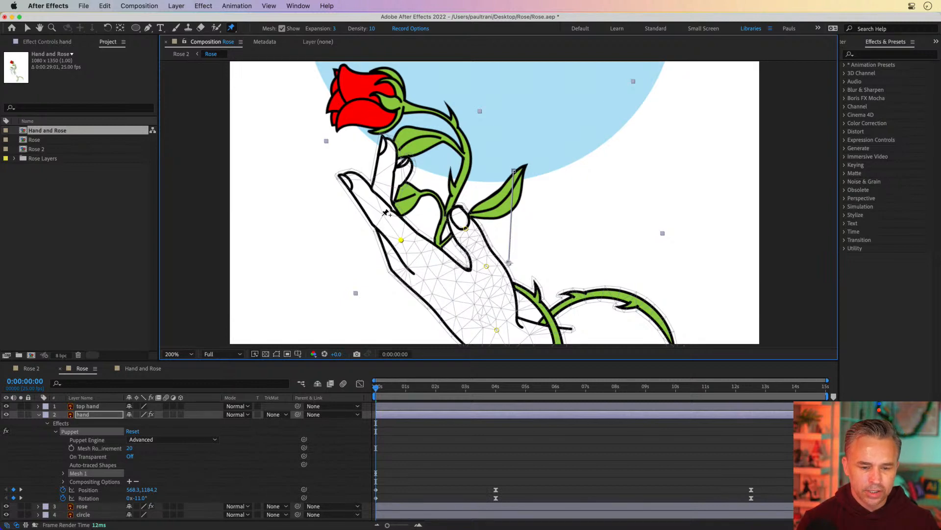
{"action": "left_click", "coordinate": [382, 215]}
{"action": "left_click", "coordinate": [352, 181]}
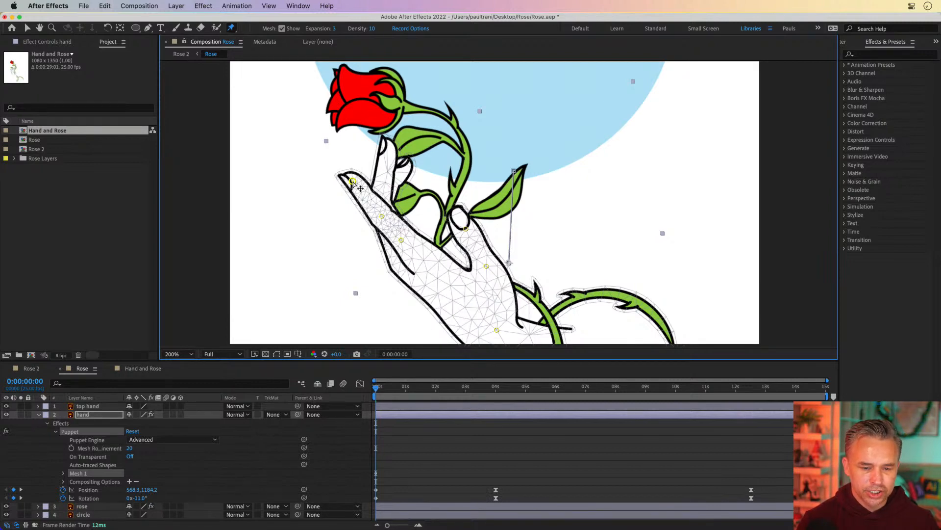
{"action": "left_click", "coordinate": [382, 192]}
{"action": "left_click", "coordinate": [389, 157]}
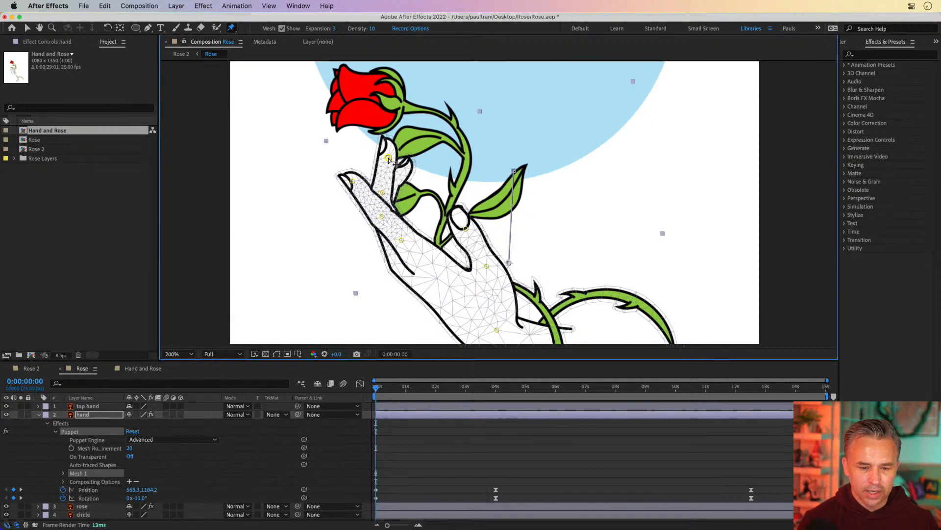
Step: Add more puppet pins to the hand's fingertip, wrist and thorny stem
{"action": "key", "text": "ctrl+Up"}
{"action": "key", "text": "ctrl+Up"}
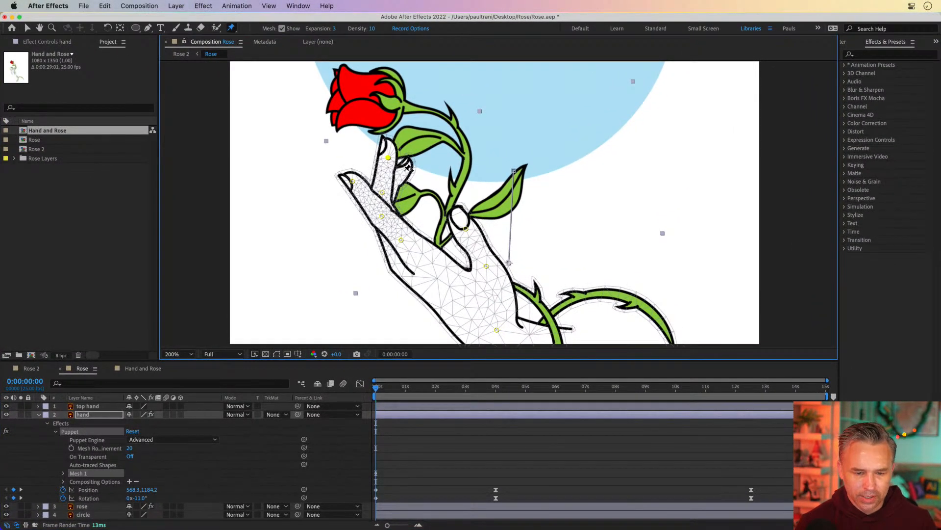
{"action": "left_click", "coordinate": [405, 169]}
{"action": "left_click_drag", "start_coordinate": [556, 265], "coordinate": [513, 212]}
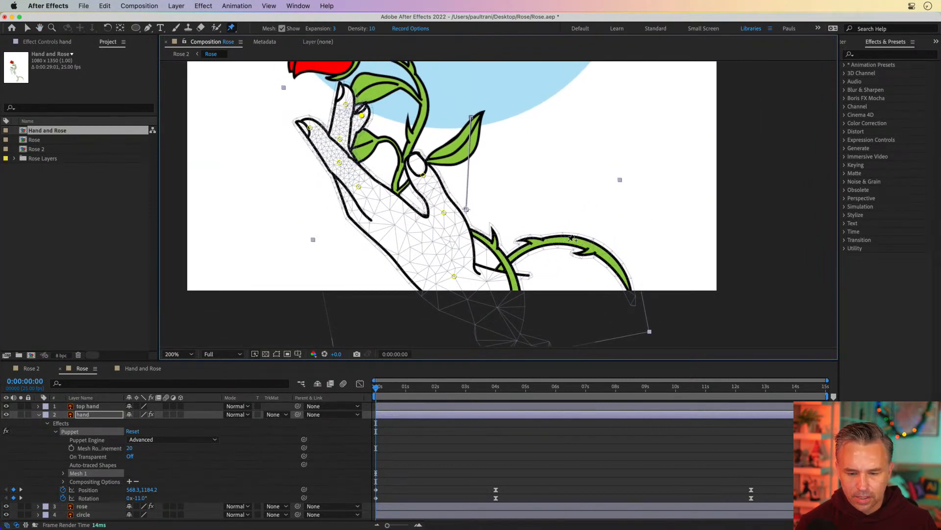
{"action": "left_click", "coordinate": [506, 260]}
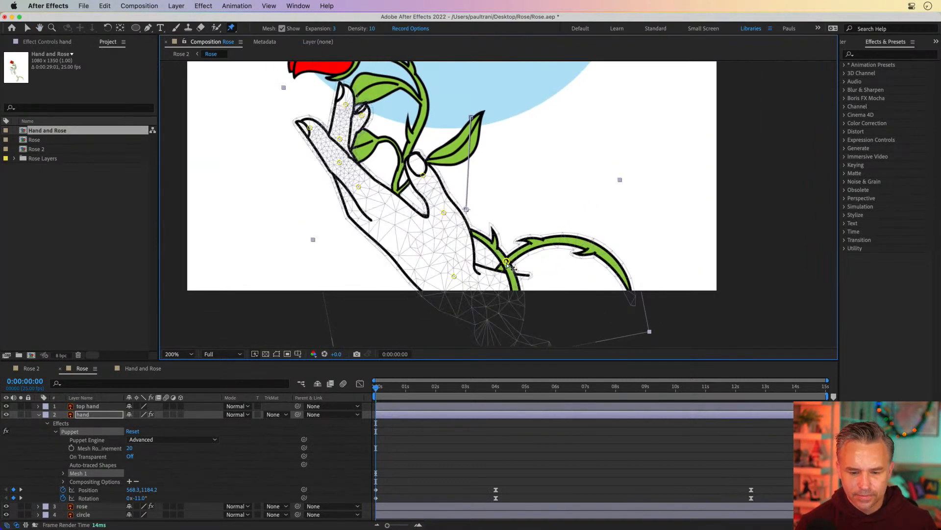
{"action": "left_click", "coordinate": [600, 252]}
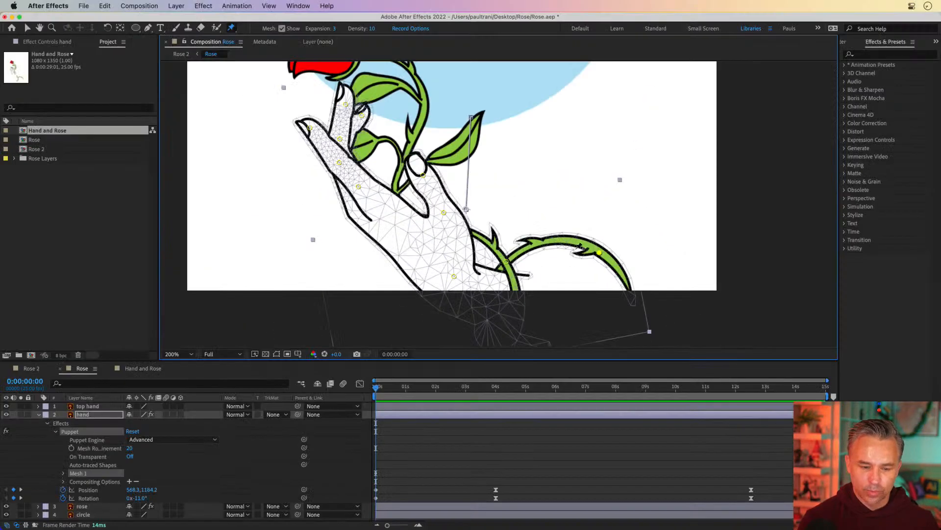
Step: Expand the hand's puppet pins and shift their starting keyframes from 0 to the 4-second mark
{"action": "left_click", "coordinate": [74, 474]}
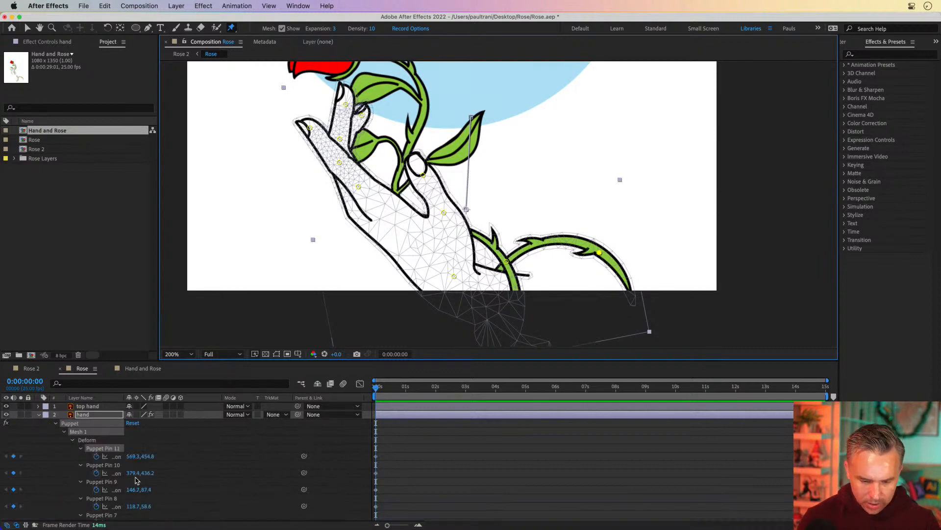
{"action": "left_click_drag", "start_coordinate": [360, 361], "coordinate": [361, 196]}
{"action": "left_click_drag", "start_coordinate": [430, 278], "coordinate": [336, 461]}
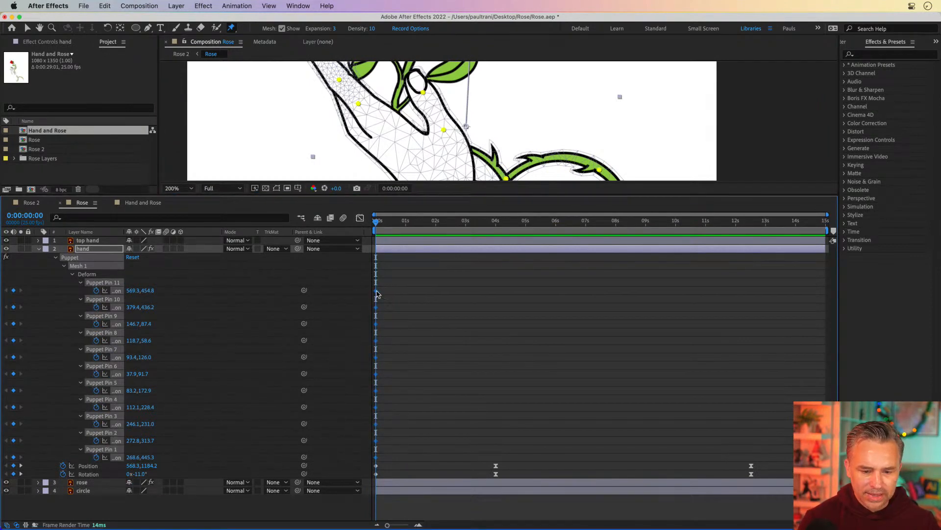
{"action": "left_click_drag", "start_coordinate": [376, 292], "coordinate": [496, 299]}
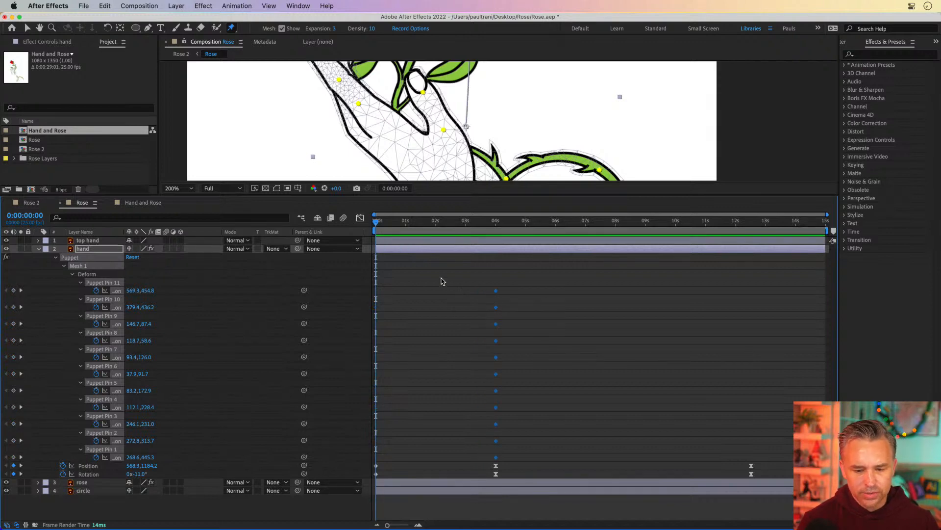
{"action": "left_click_drag", "start_coordinate": [436, 226], "coordinate": [287, 229]}
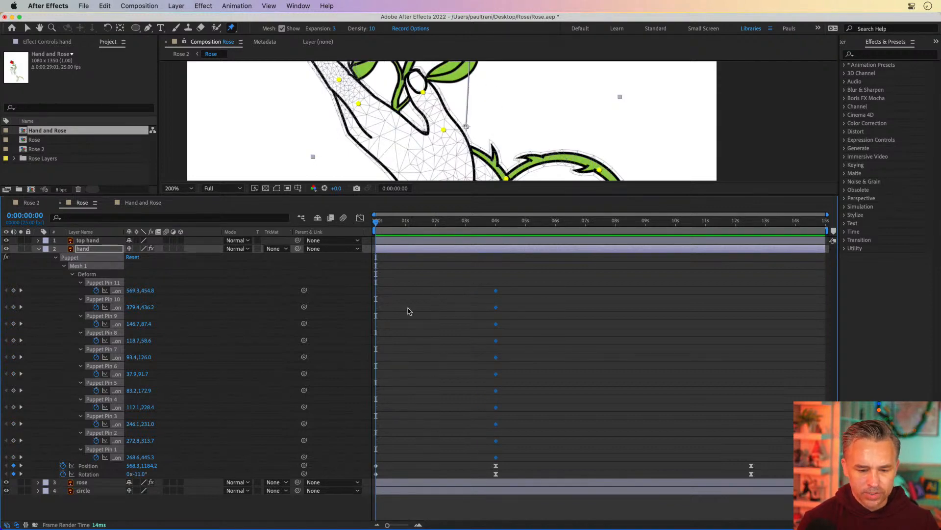
{"action": "left_click", "coordinate": [375, 285]}
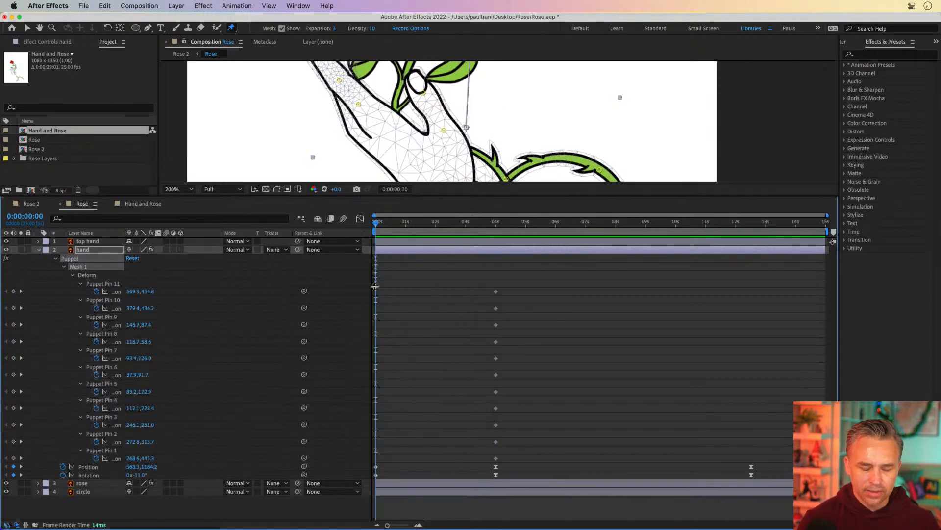
{"action": "left_click_drag", "start_coordinate": [375, 286], "coordinate": [383, 430]}
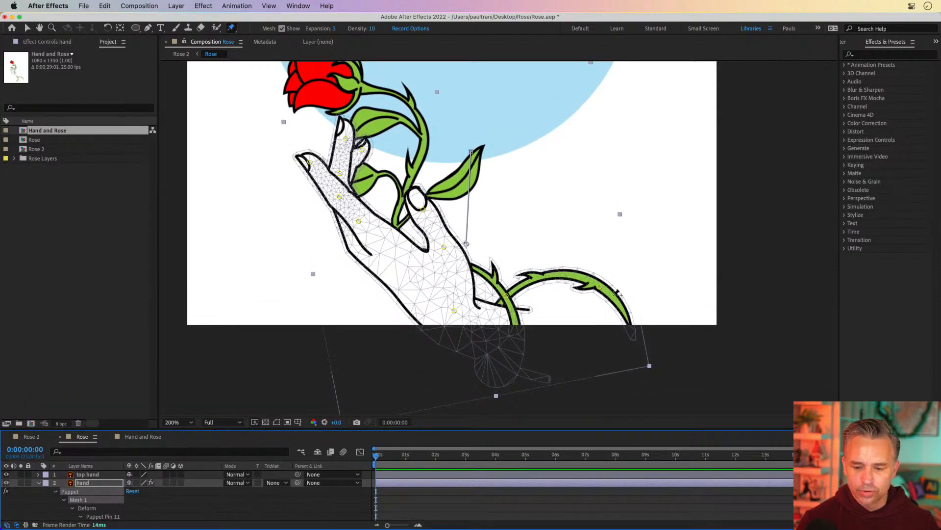
Step: At frame 0, reposition puppet pins to curl the thorny stem and bend the hand's fingers and fingertips
{"action": "left_click_drag", "start_coordinate": [599, 288], "coordinate": [552, 322]}
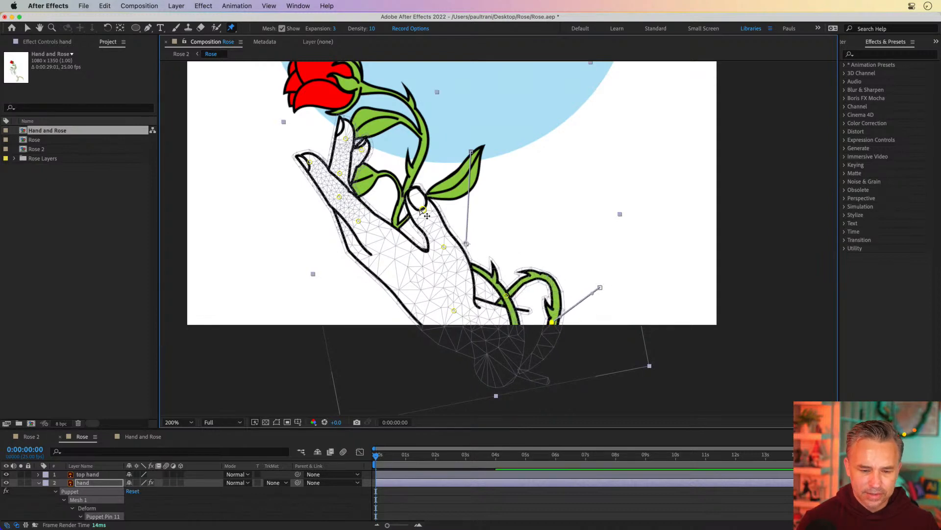
{"action": "left_click_drag", "start_coordinate": [423, 210], "coordinate": [419, 216]}
{"action": "scroll", "coordinate": [292, 120], "scroll_direction": "up", "scroll_amount": 3}
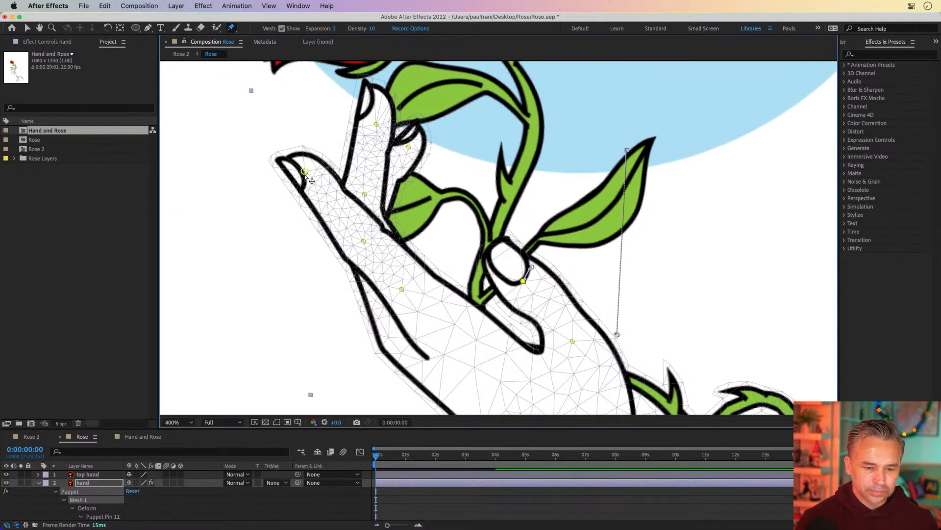
{"action": "left_click_drag", "start_coordinate": [304, 171], "coordinate": [312, 170]}
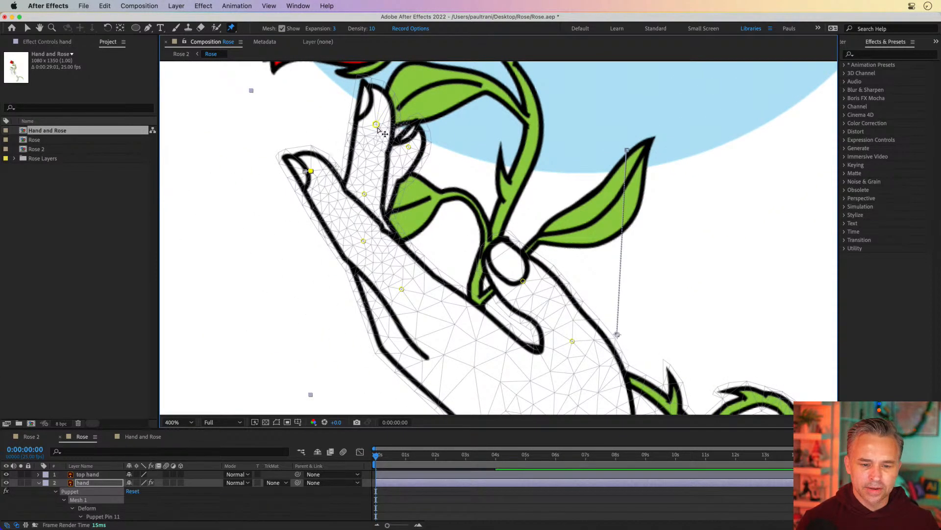
{"action": "mouse_move", "coordinate": [377, 126]}
{"action": "left_mouse_down"}
{"action": "mouse_move", "coordinate": [410, 148]}
{"action": "mouse_move", "coordinate": [386, 128]}
{"action": "left_mouse_up"}
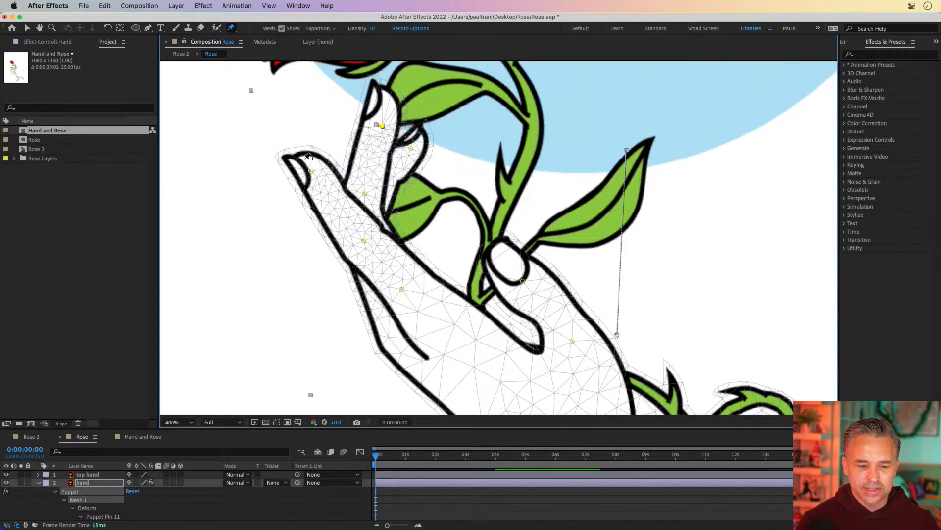
{"action": "key", "text": "space"}
{"action": "left_click_drag", "start_coordinate": [378, 315], "coordinate": [358, 280]}
{"action": "mouse_move", "coordinate": [378, 457]}
{"action": "left_mouse_down"}
{"action": "mouse_move", "coordinate": [412, 457]}
{"action": "mouse_move", "coordinate": [361, 453]}
{"action": "left_mouse_up"}
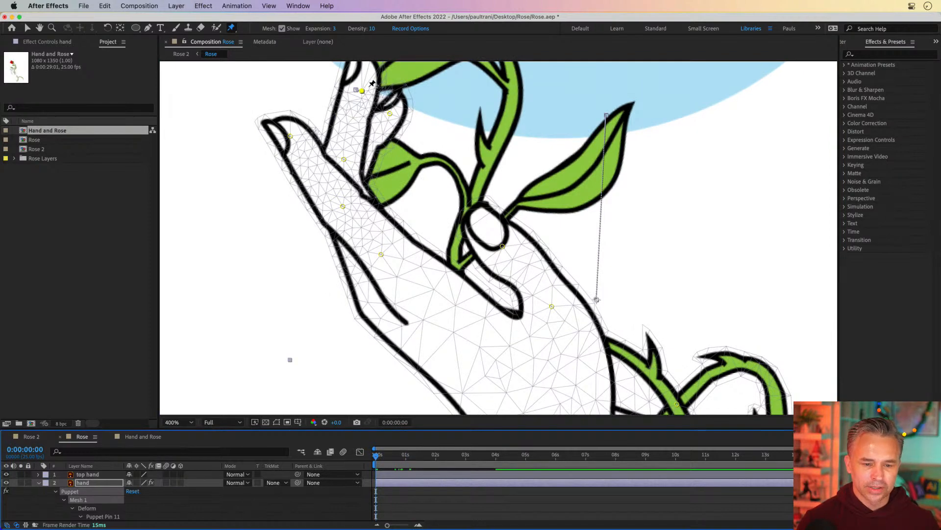
{"action": "left_click_drag", "start_coordinate": [389, 113], "coordinate": [400, 131]}
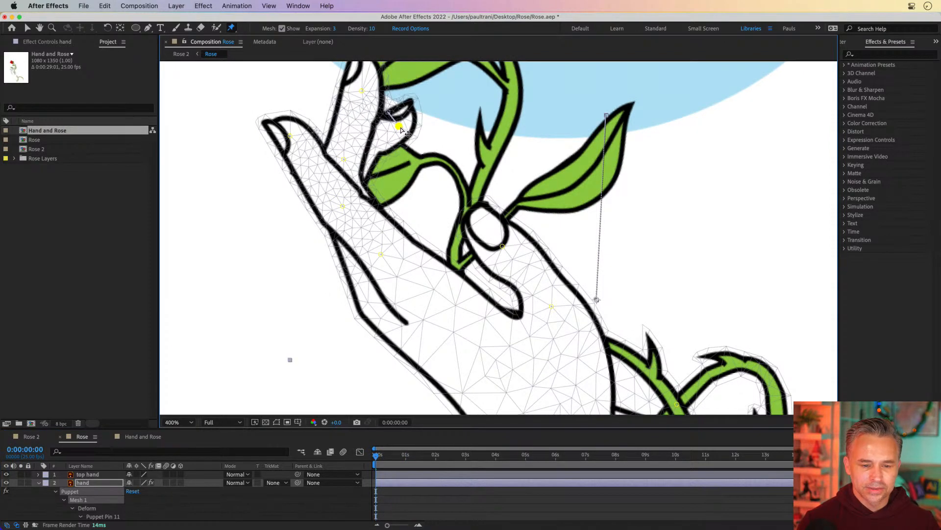
{"action": "left_click_drag", "start_coordinate": [362, 91], "coordinate": [374, 103]}
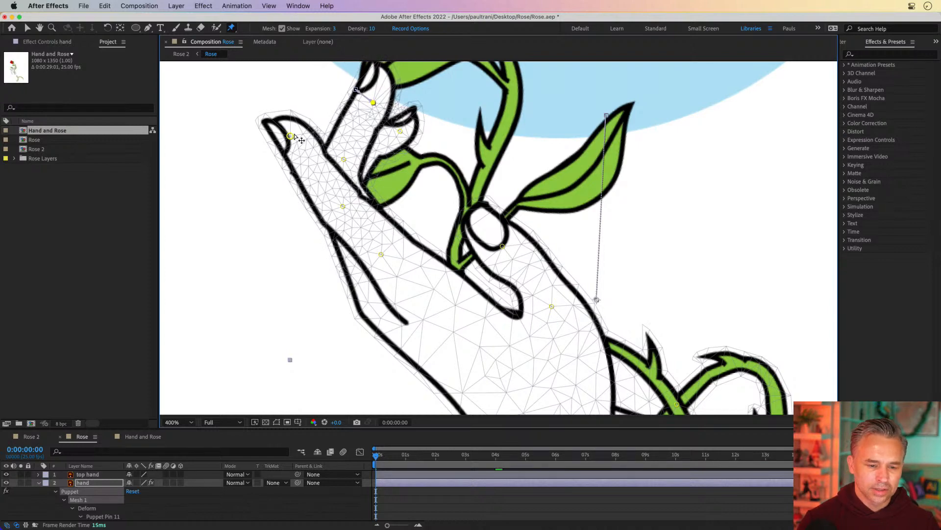
{"action": "left_click_drag", "start_coordinate": [290, 136], "coordinate": [306, 134]}
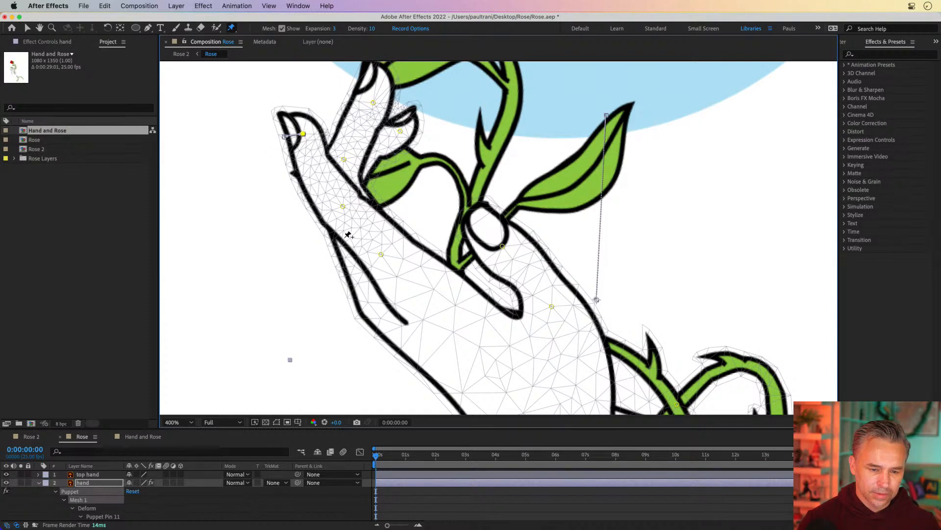
{"action": "left_click", "coordinate": [343, 206]}
{"action": "left_click_drag", "start_coordinate": [351, 207], "coordinate": [350, 208]}
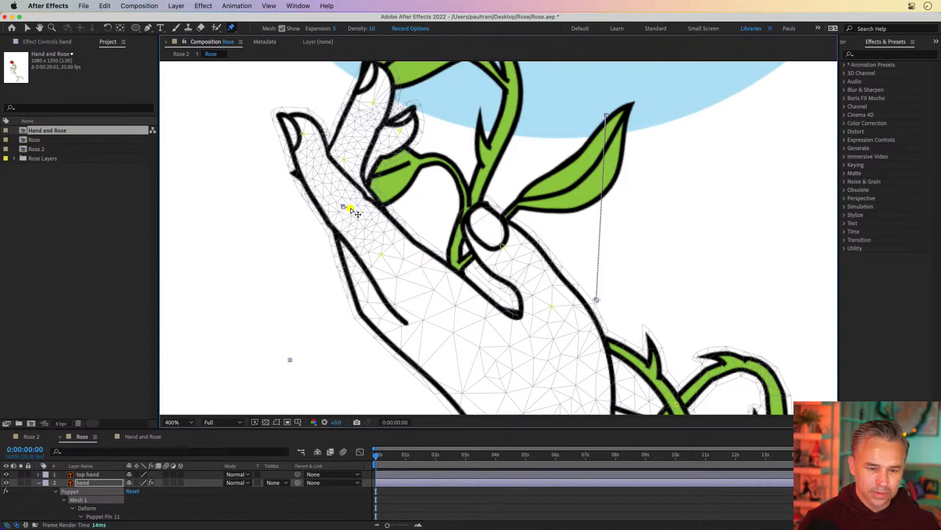
{"action": "left_click_drag", "start_coordinate": [344, 160], "coordinate": [357, 157]}
{"action": "key", "text": "comma"}
{"action": "key", "text": "comma"}
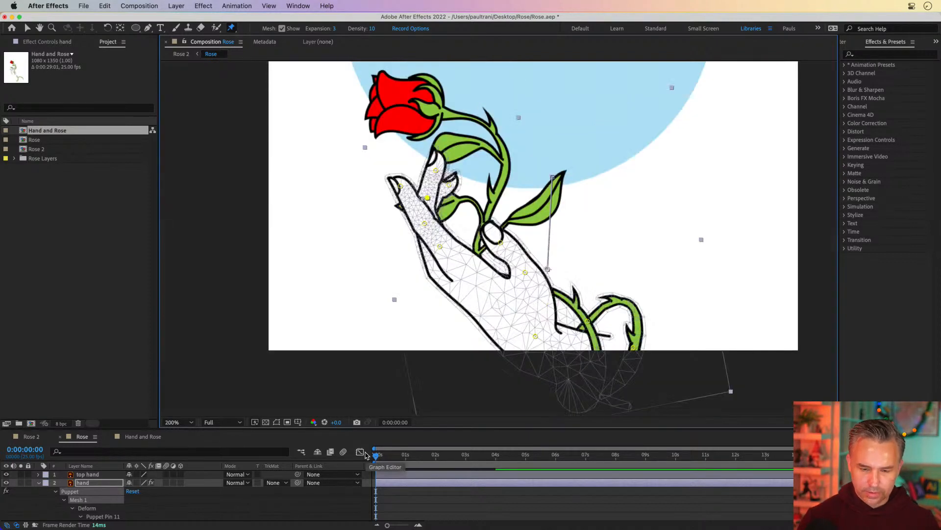
Step: Retime the pin keyframes so the curled pose starts at about 4 seconds and the open pose lands near 7 seconds
{"action": "left_click_drag", "start_coordinate": [359, 242], "coordinate": [336, 324]}
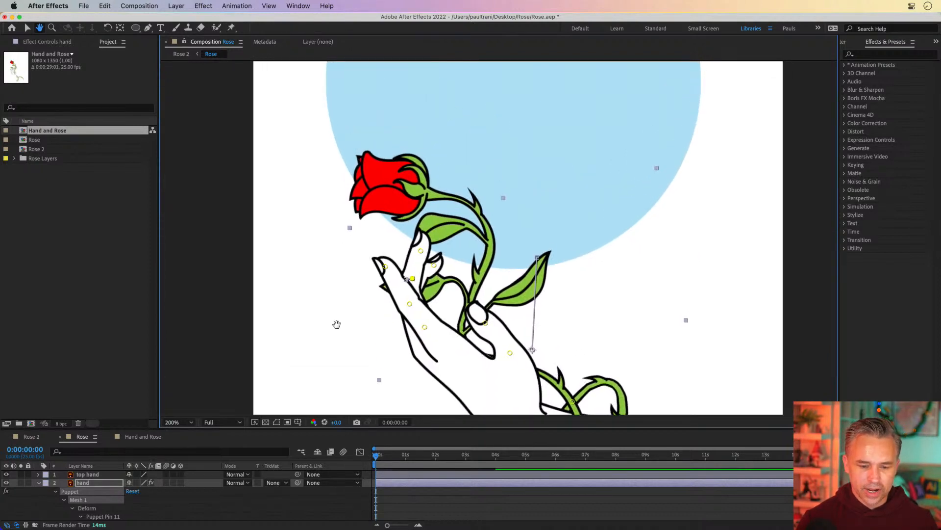
{"action": "left_click_drag", "start_coordinate": [377, 456], "coordinate": [386, 454]}
{"action": "left_click_drag", "start_coordinate": [450, 457], "coordinate": [561, 457]}
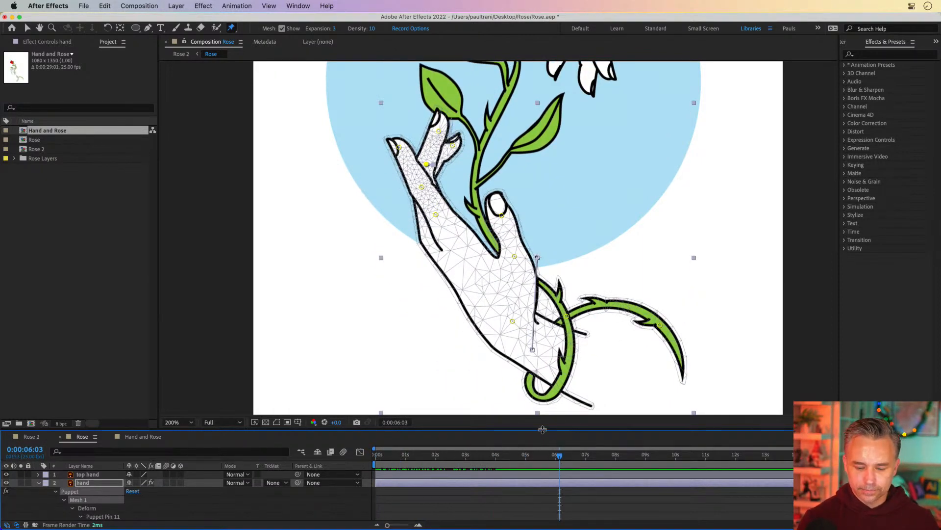
{"action": "left_click_drag", "start_coordinate": [544, 432], "coordinate": [523, 205]}
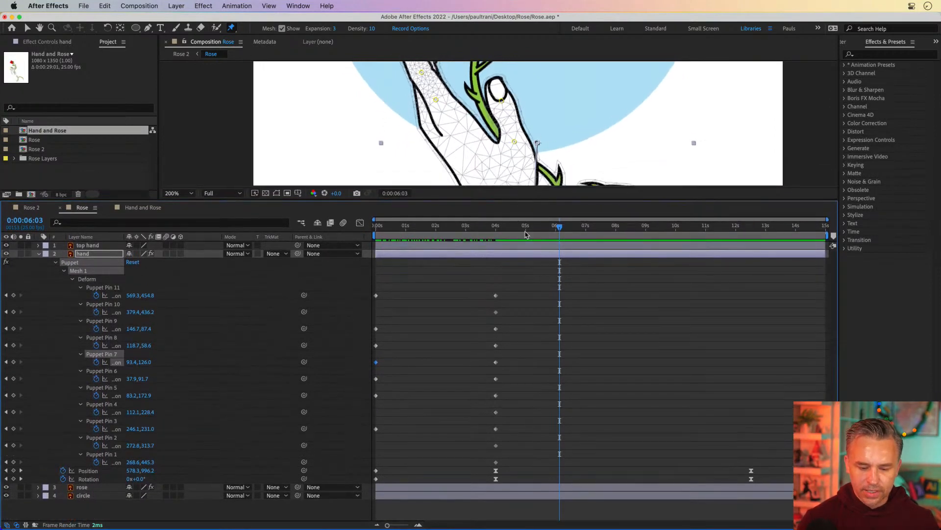
{"action": "left_click_drag", "start_coordinate": [464, 281], "coordinate": [537, 470]}
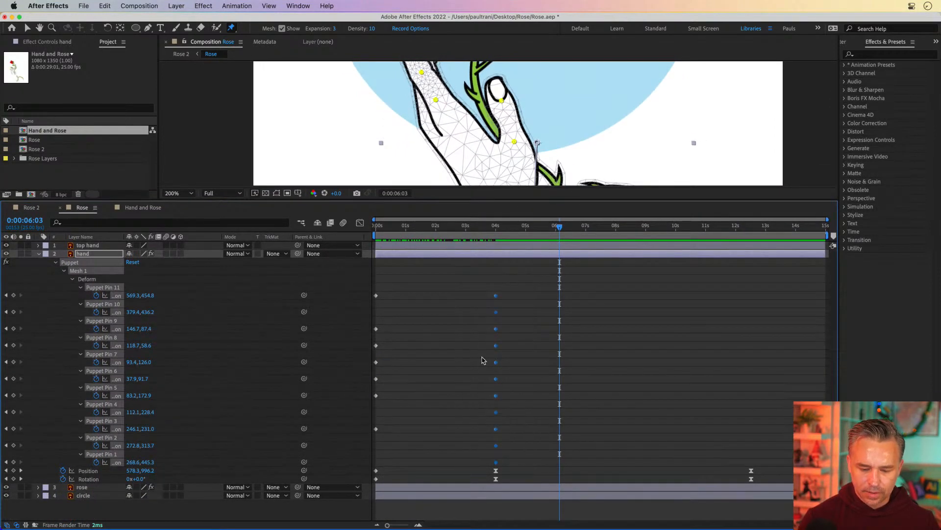
{"action": "left_click_drag", "start_coordinate": [496, 298], "coordinate": [600, 299]}
{"action": "left_click_drag", "start_coordinate": [398, 284], "coordinate": [503, 437]}
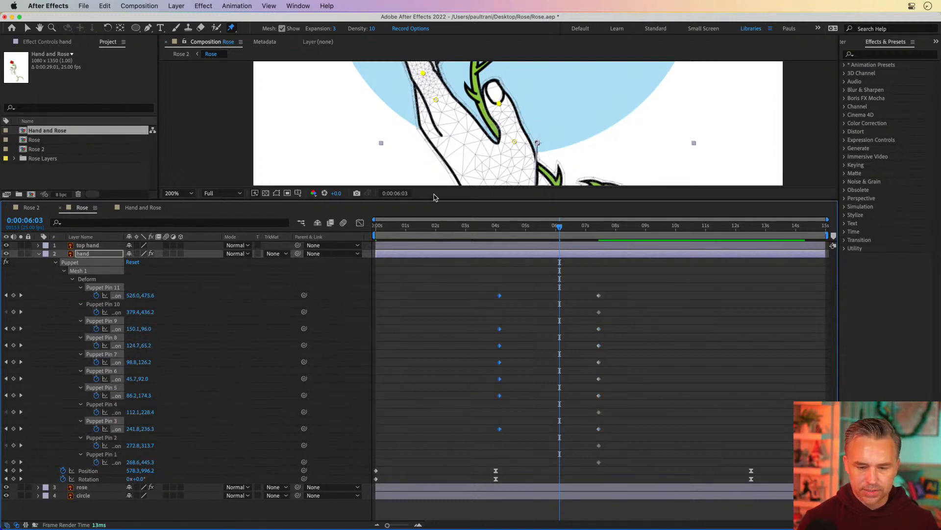
Step: Nudge the thorny stem's tip pin at about 4 seconds and again near 8 seconds to add keyframes
{"action": "left_click_drag", "start_coordinate": [438, 199], "coordinate": [499, 430]}
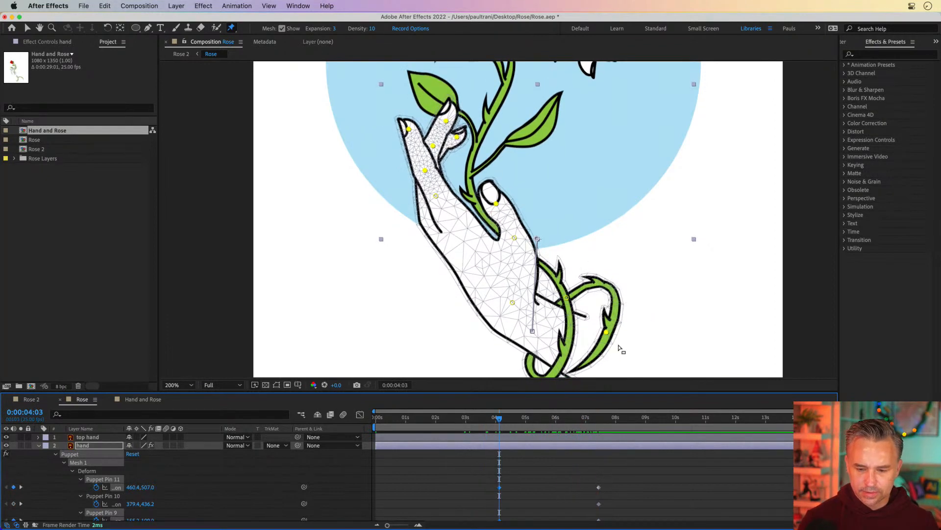
{"action": "mouse_move", "coordinate": [606, 334]}
{"action": "left_mouse_down"}
{"action": "mouse_move", "coordinate": [620, 320]}
{"action": "mouse_move", "coordinate": [616, 327]}
{"action": "left_mouse_up"}
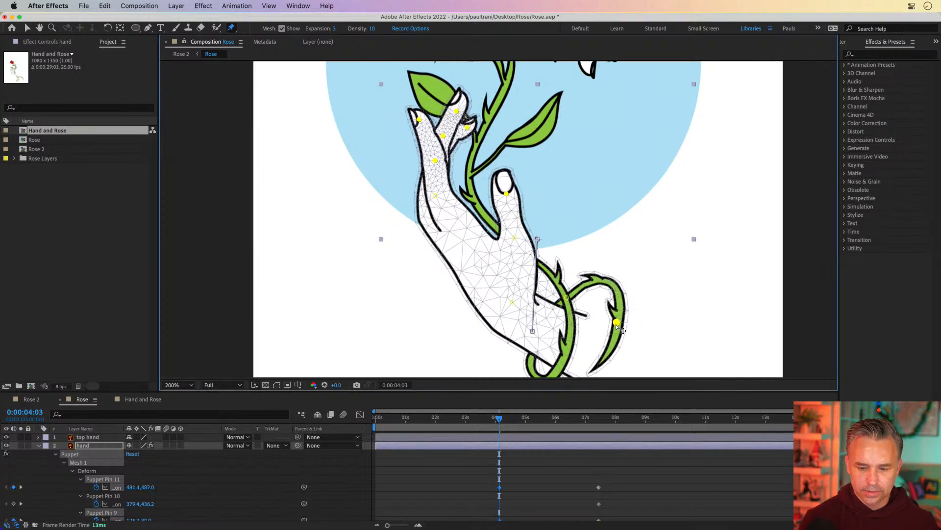
{"action": "left_click_drag", "start_coordinate": [499, 418], "coordinate": [623, 419]}
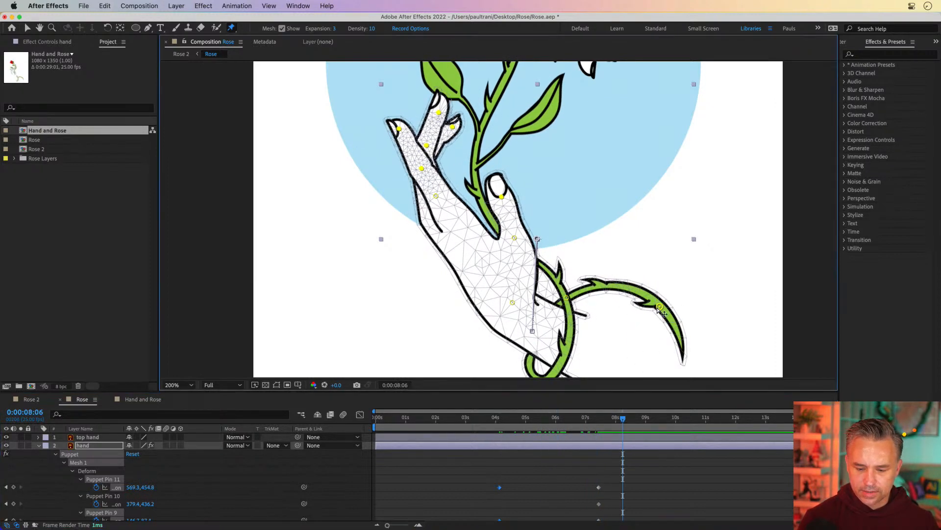
{"action": "left_click_drag", "start_coordinate": [598, 390], "coordinate": [591, 275]}
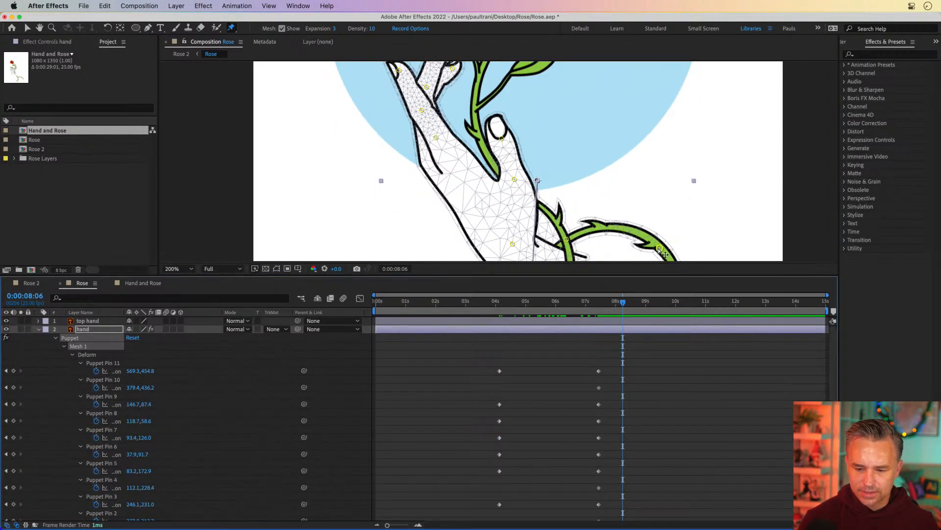
{"action": "left_click_drag", "start_coordinate": [660, 250], "coordinate": [664, 247]}
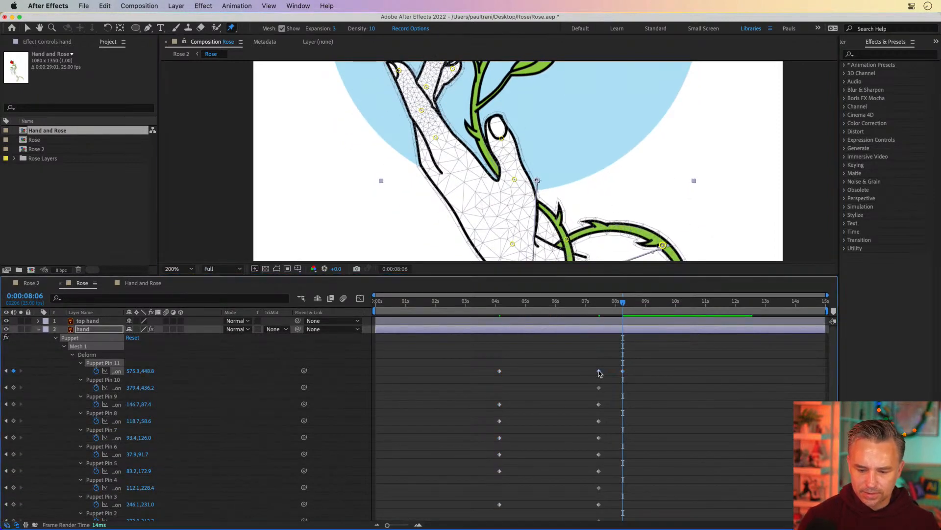
{"action": "mouse_move", "coordinate": [617, 306]}
{"action": "left_mouse_down"}
{"action": "mouse_move", "coordinate": [577, 306]}
{"action": "mouse_move", "coordinate": [624, 306]}
{"action": "left_mouse_up"}
{"action": "left_click", "coordinate": [615, 312]}
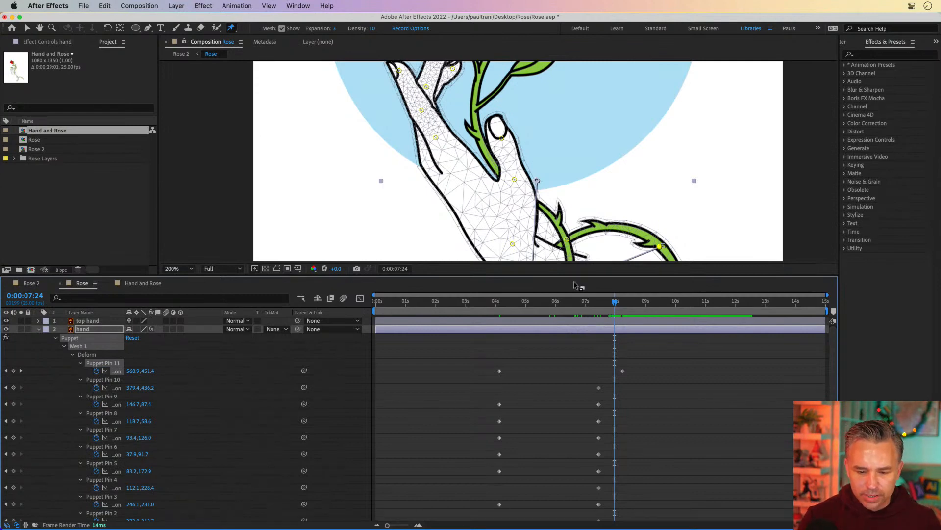
{"action": "left_click_drag", "start_coordinate": [571, 275], "coordinate": [574, 436]}
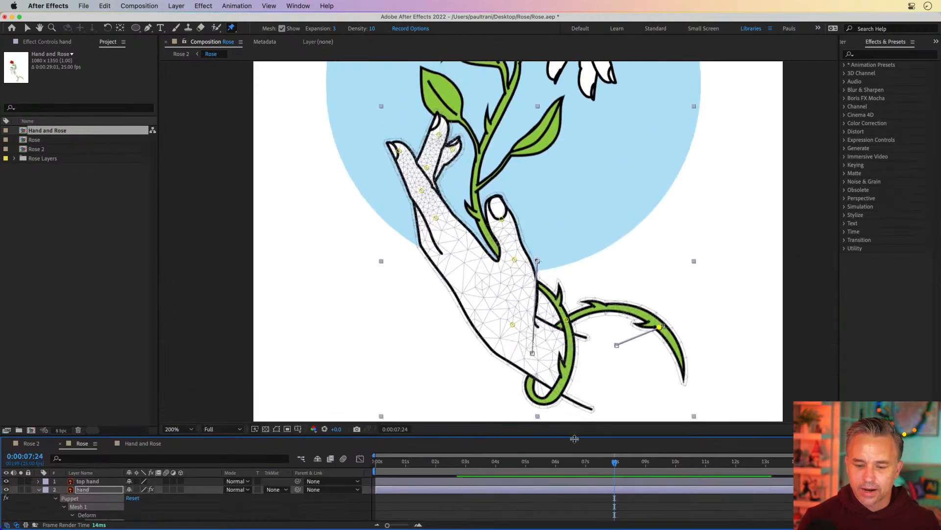
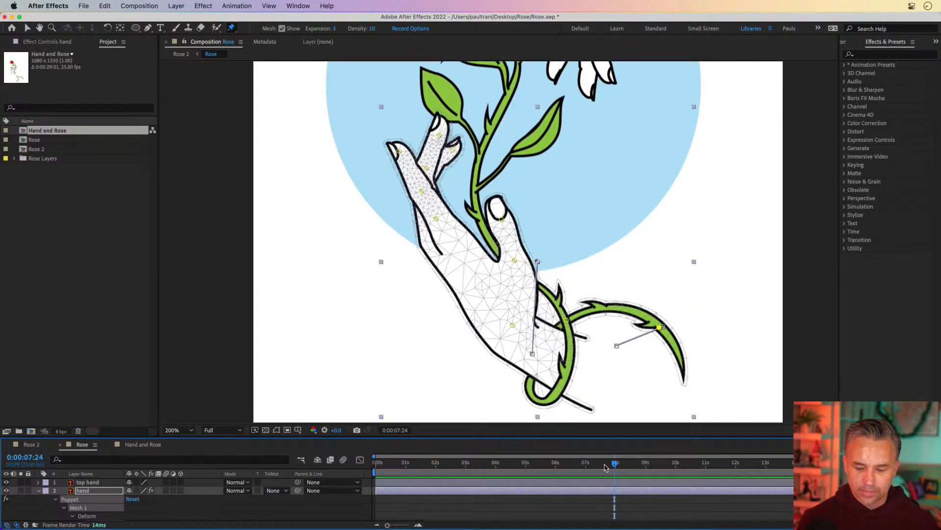
Step: Return to frame 0 and move the thorny stem tip pin's first keyframe from about 4 seconds back to 0 seconds
{"action": "left_click_drag", "start_coordinate": [606, 468], "coordinate": [344, 482]}
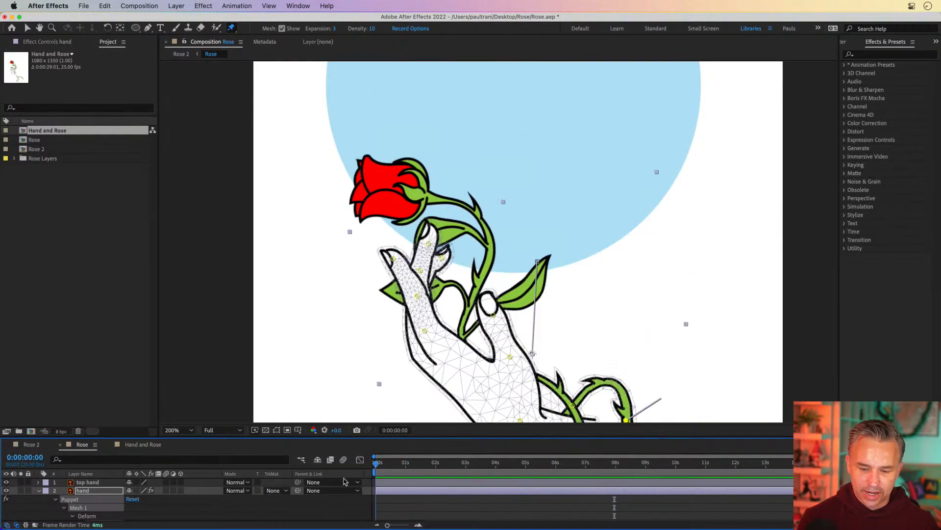
{"action": "left_click_drag", "start_coordinate": [440, 435], "coordinate": [443, 232]}
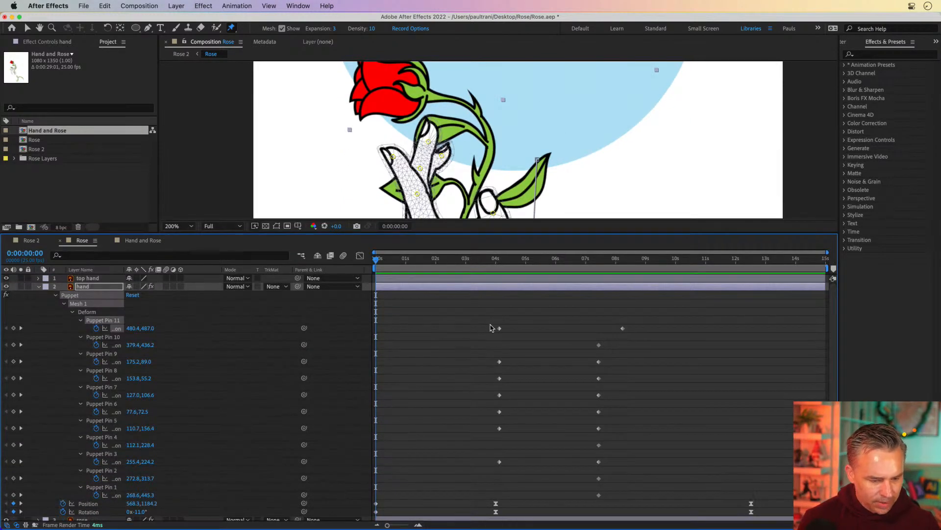
{"action": "left_click_drag", "start_coordinate": [499, 331], "coordinate": [481, 332]}
{"action": "left_click_drag", "start_coordinate": [387, 339], "coordinate": [378, 342]}
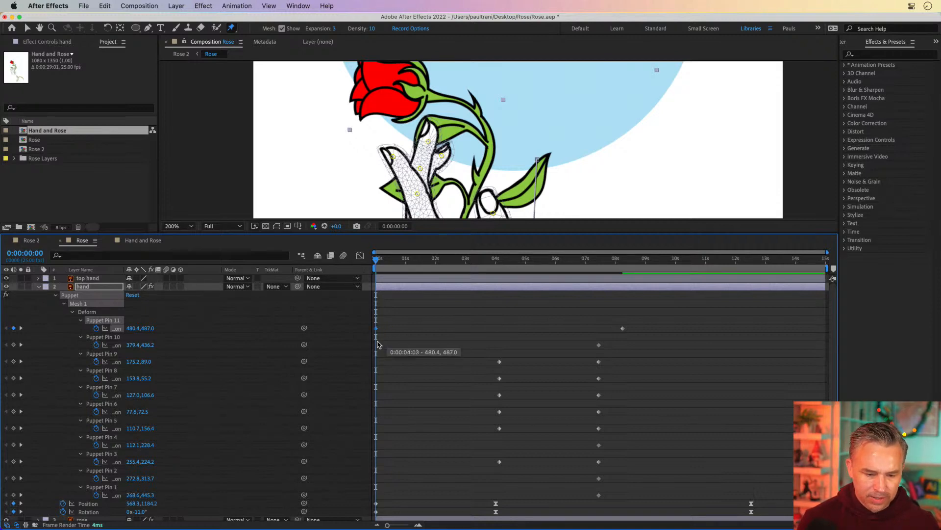
Step: Scrub and play back the composition to review the hand and rose animation
{"action": "left_click_drag", "start_coordinate": [393, 261], "coordinate": [557, 248]}
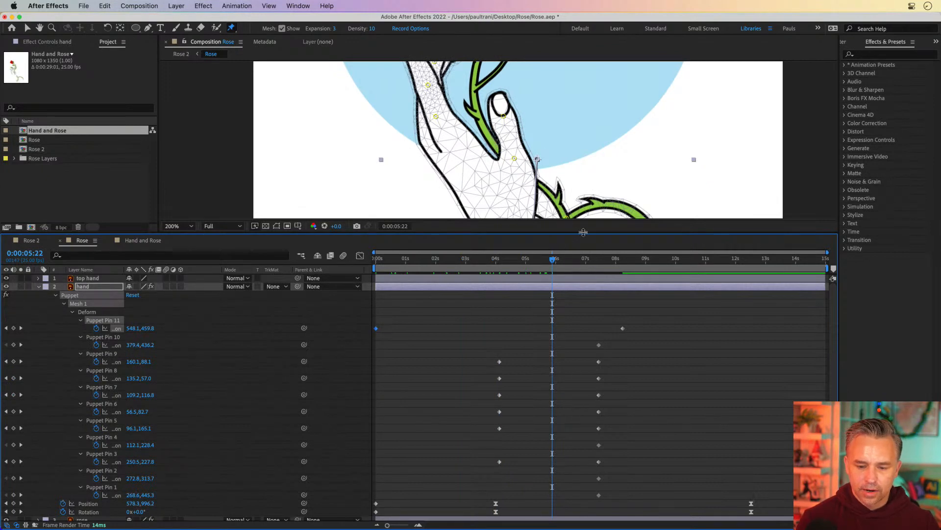
{"action": "left_click_drag", "start_coordinate": [583, 233], "coordinate": [583, 438]}
{"action": "key", "text": "space"}
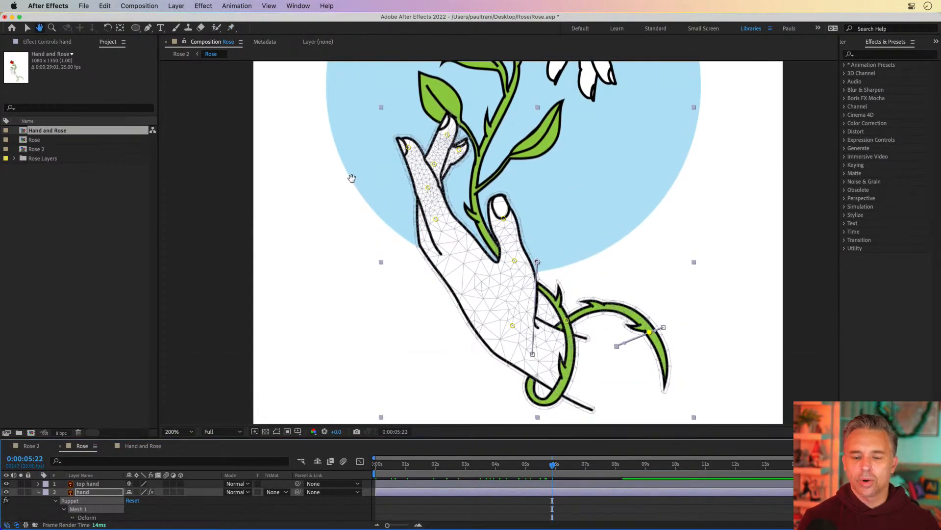
{"action": "left_click_drag", "start_coordinate": [352, 177], "coordinate": [355, 276]}
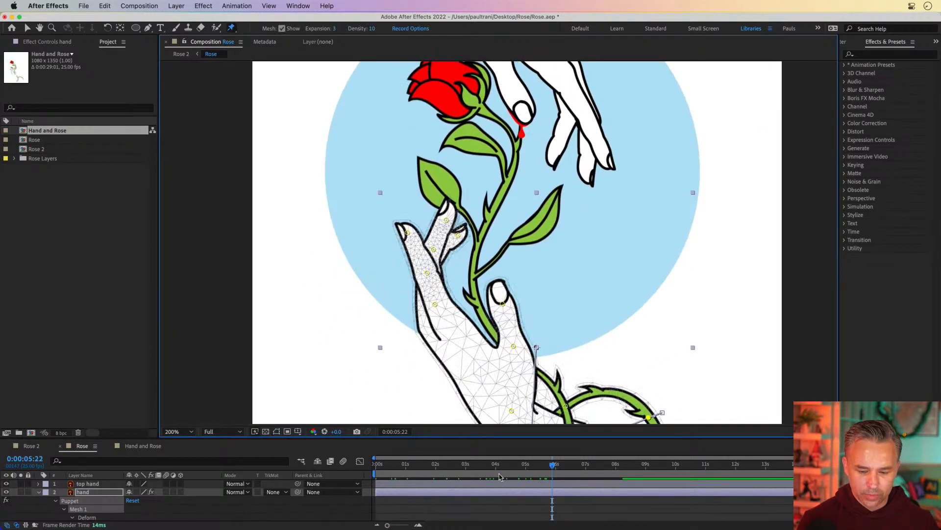
{"action": "left_click_drag", "start_coordinate": [497, 469], "coordinate": [380, 471]}
{"action": "left_click", "coordinate": [379, 472]}
{"action": "key", "text": "space"}
{"action": "left_click_drag", "start_coordinate": [383, 148], "coordinate": [533, 467]}
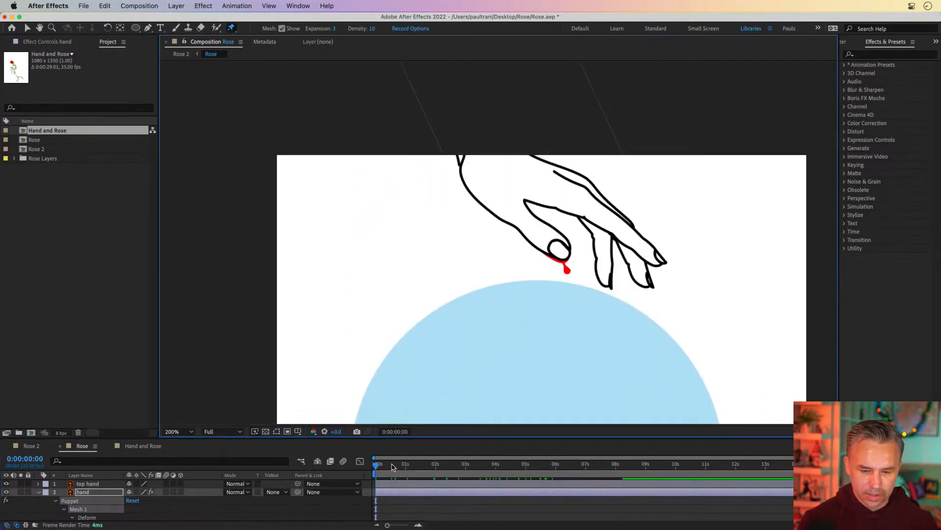
{"action": "key", "text": "space"}
{"action": "left_click_drag", "start_coordinate": [359, 256], "coordinate": [348, 71]}
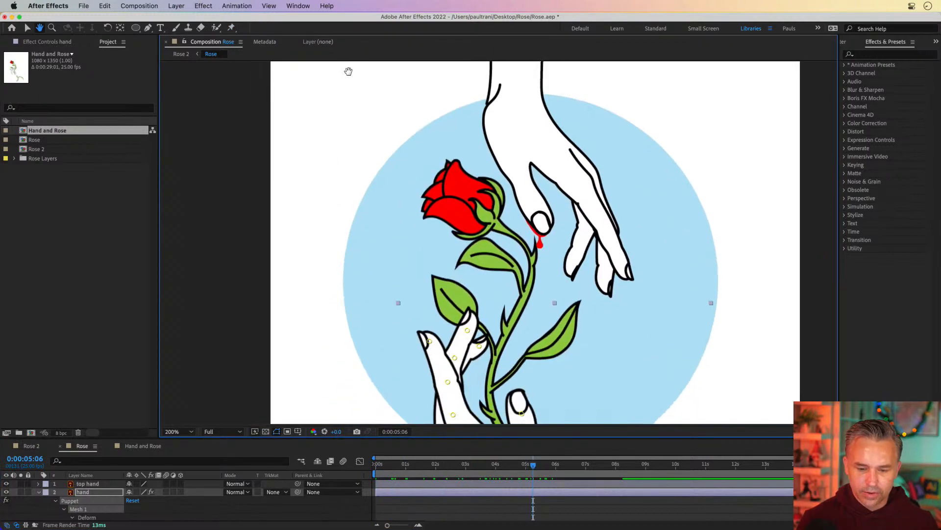
{"action": "left_click_drag", "start_coordinate": [533, 466], "coordinate": [563, 468]}
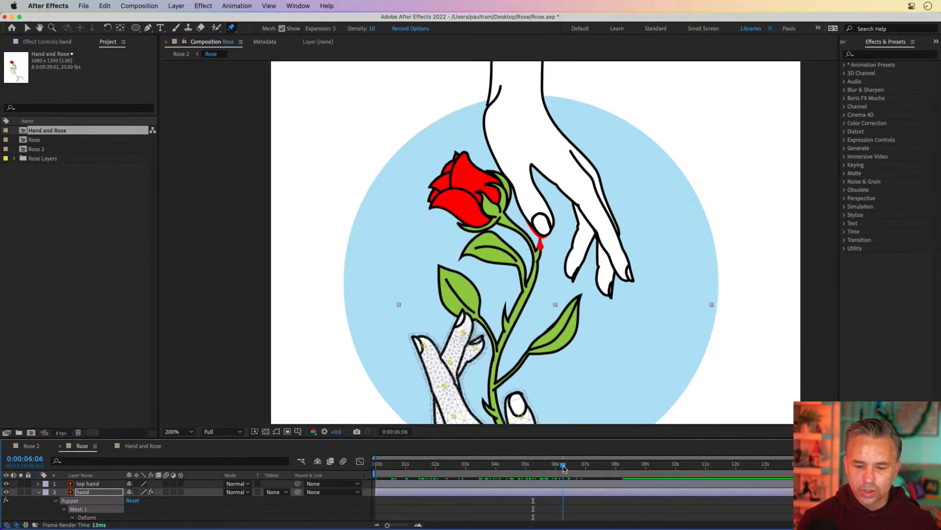
Step: With the Puppet Position tool, add pins to the top hand at the wrist, index fingertip, knuckles and fingertips at about 6 seconds
{"action": "left_click", "coordinate": [40, 492]}
{"action": "left_click", "coordinate": [74, 484]}
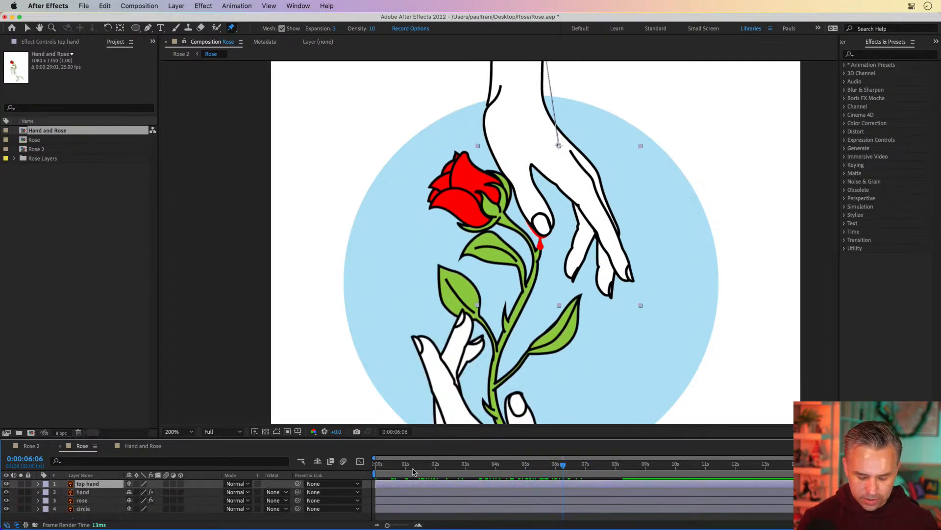
{"action": "key", "text": "u"}
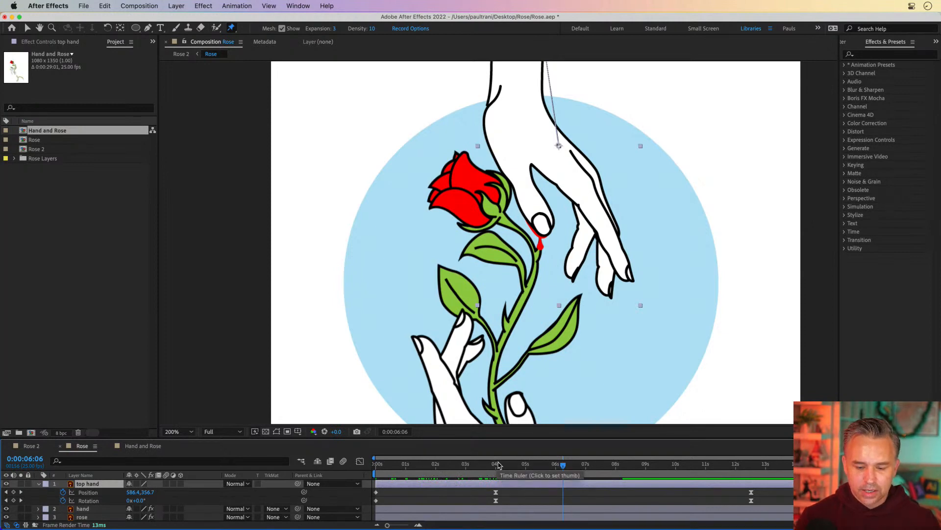
{"action": "key", "text": "u"}
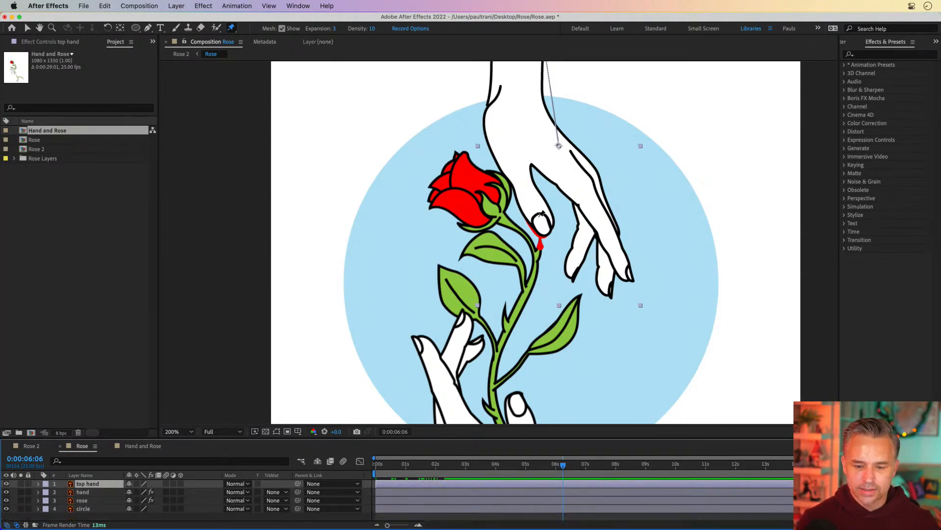
{"action": "left_click", "coordinate": [537, 214]}
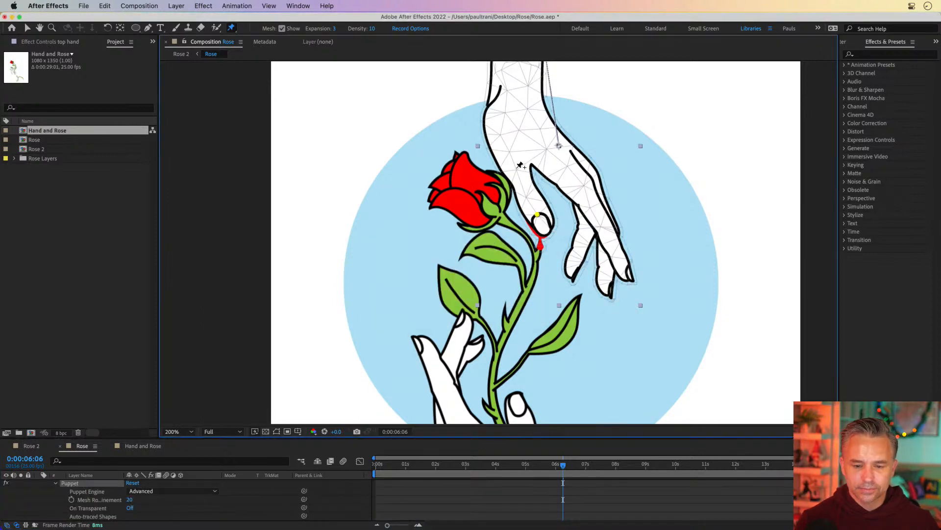
{"action": "left_click", "coordinate": [509, 155]}
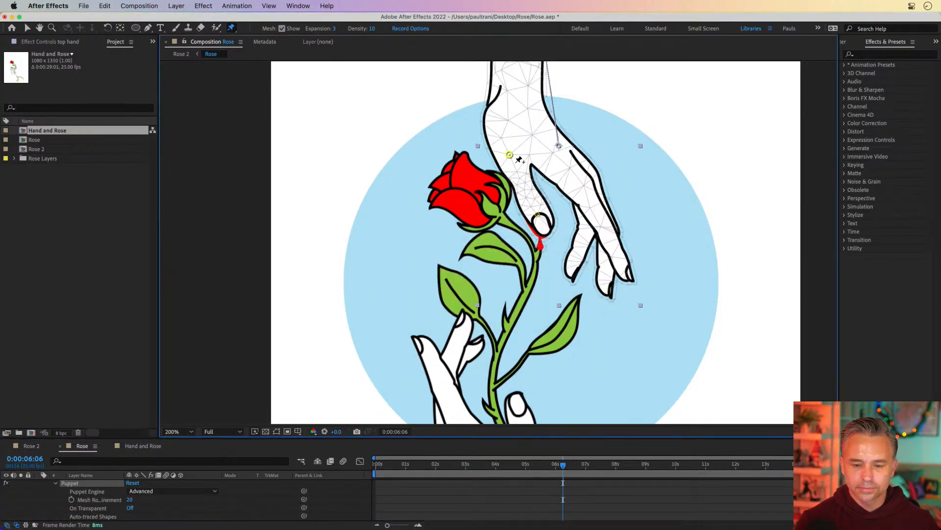
{"action": "left_click", "coordinate": [586, 196]}
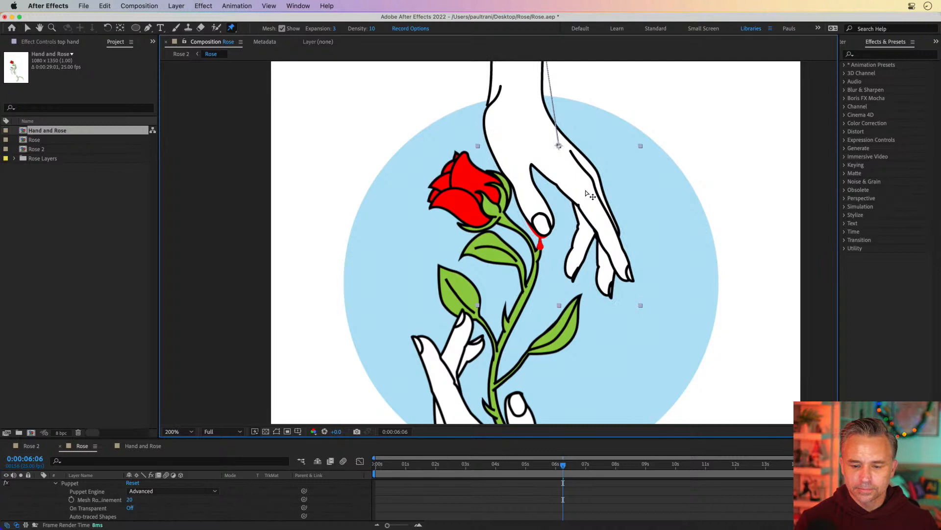
{"action": "left_click", "coordinate": [580, 250]}
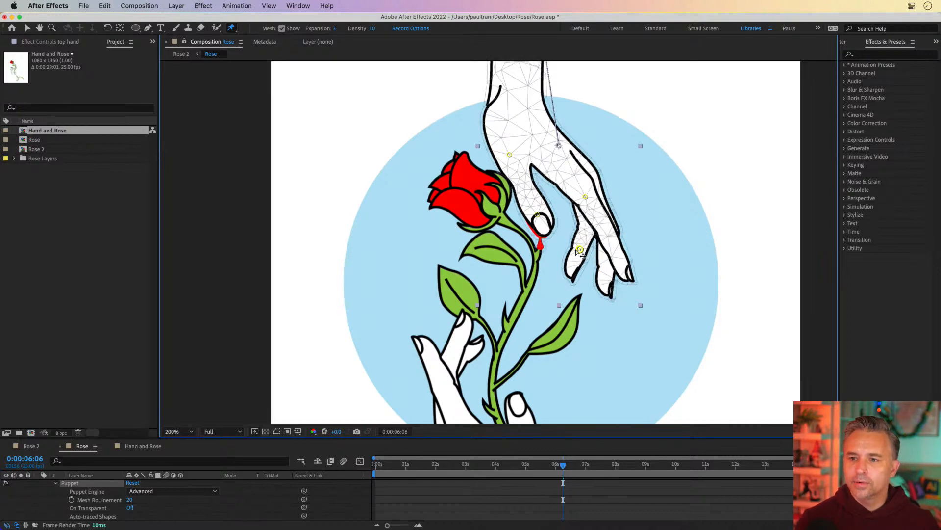
{"action": "left_click", "coordinate": [610, 234]}
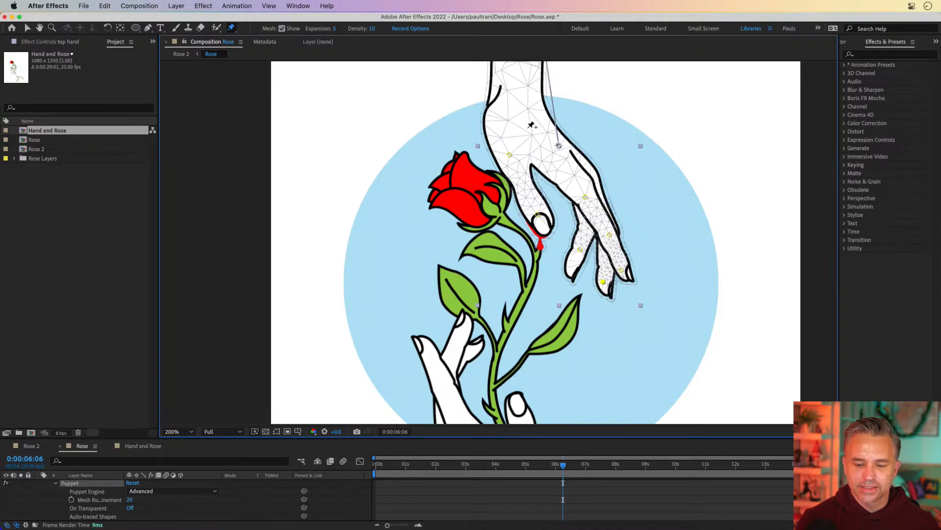
{"action": "scroll", "coordinate": [539, 153], "scroll_direction": "up", "scroll_amount": 5}
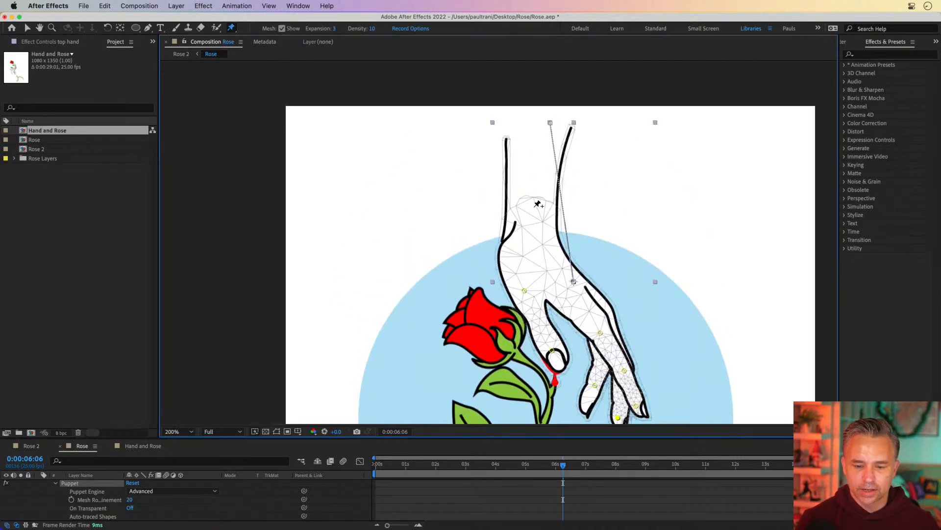
{"action": "left_click", "coordinate": [534, 206]}
{"action": "scroll", "coordinate": [515, 147], "scroll_direction": "down", "scroll_amount": 7}
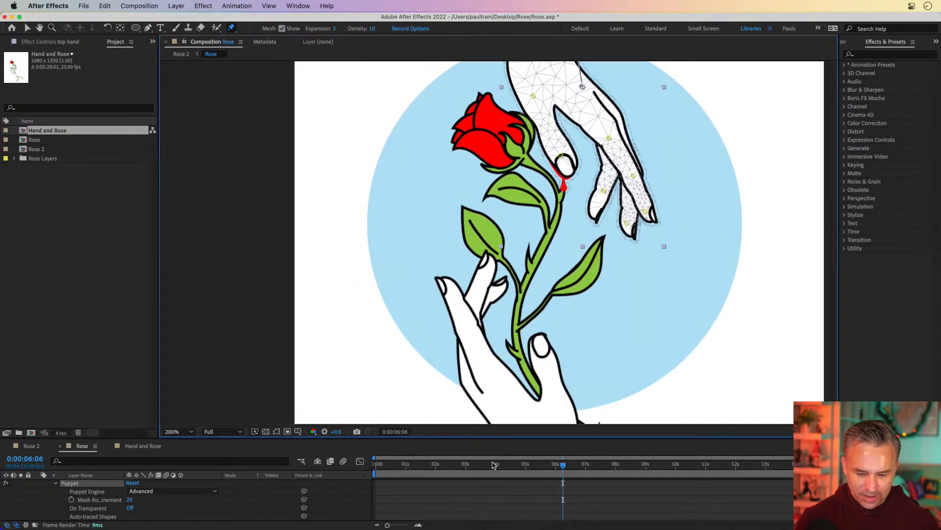
Step: Move to about 20 frames and inspect the top hand's puppet pin keyframes in the timeline
{"action": "left_click_drag", "start_coordinate": [493, 465], "coordinate": [400, 465]}
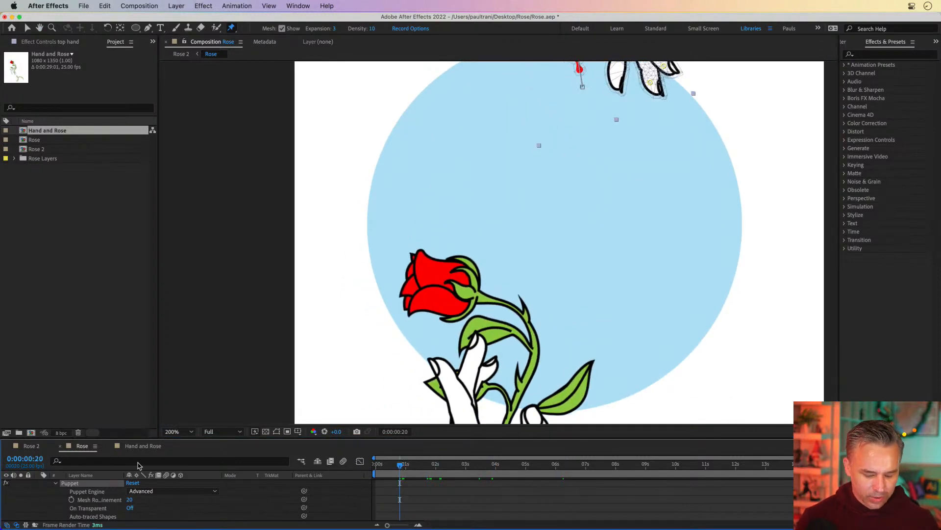
{"action": "key", "text": "u"}
{"action": "key", "text": "u"}
{"action": "key", "text": "u"}
{"action": "key", "text": "u"}
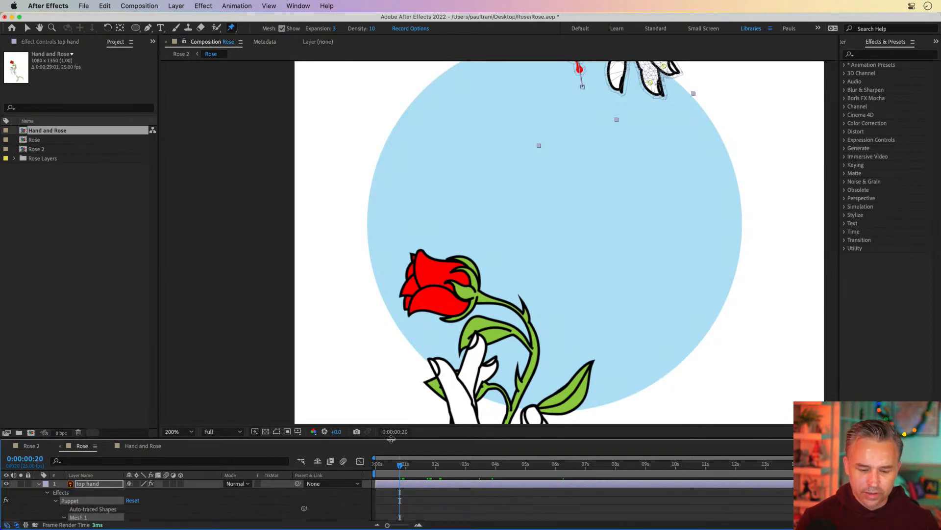
{"action": "left_click_drag", "start_coordinate": [391, 438], "coordinate": [395, 200]}
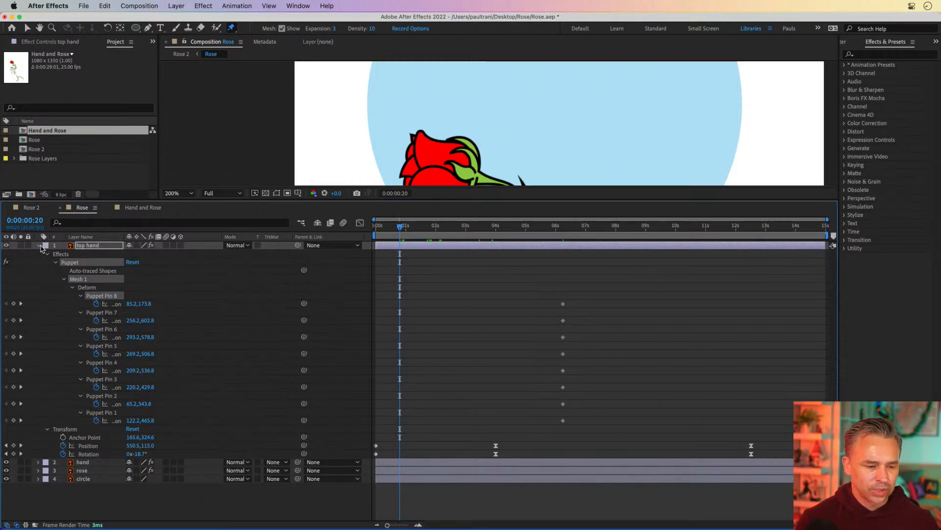
{"action": "left_click", "coordinate": [39, 246]}
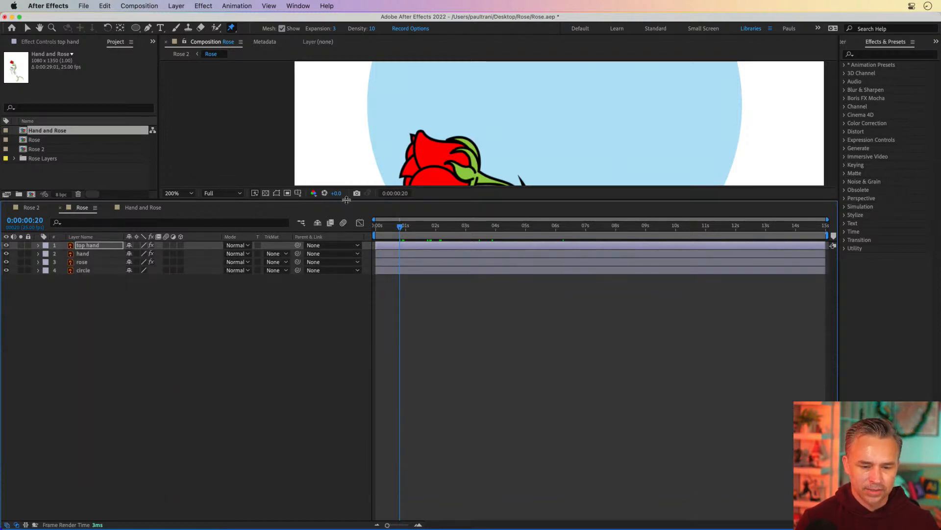
{"action": "left_click_drag", "start_coordinate": [347, 200], "coordinate": [346, 444]}
Step: At about 1 second 24 frames, reposition the top hand's wrist and index fingertip pins to lift the hand
{"action": "key", "text": "h"}
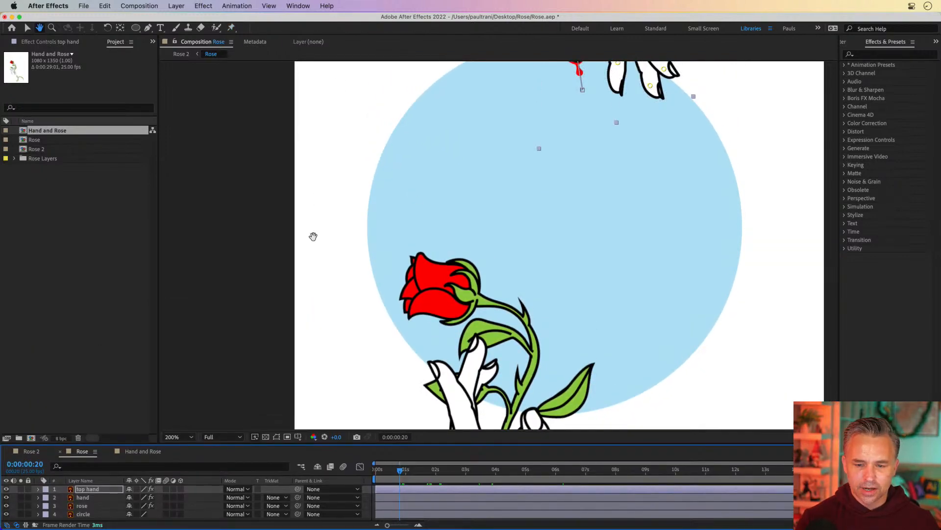
{"action": "left_click_drag", "start_coordinate": [523, 87], "coordinate": [467, 237]}
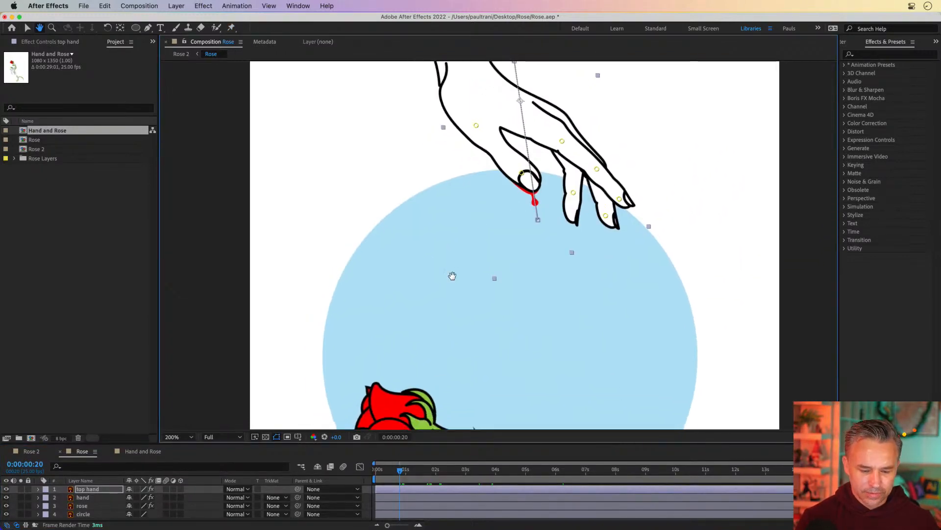
{"action": "key", "text": "super+p"}
{"action": "left_click_drag", "start_coordinate": [400, 470], "coordinate": [436, 477]}
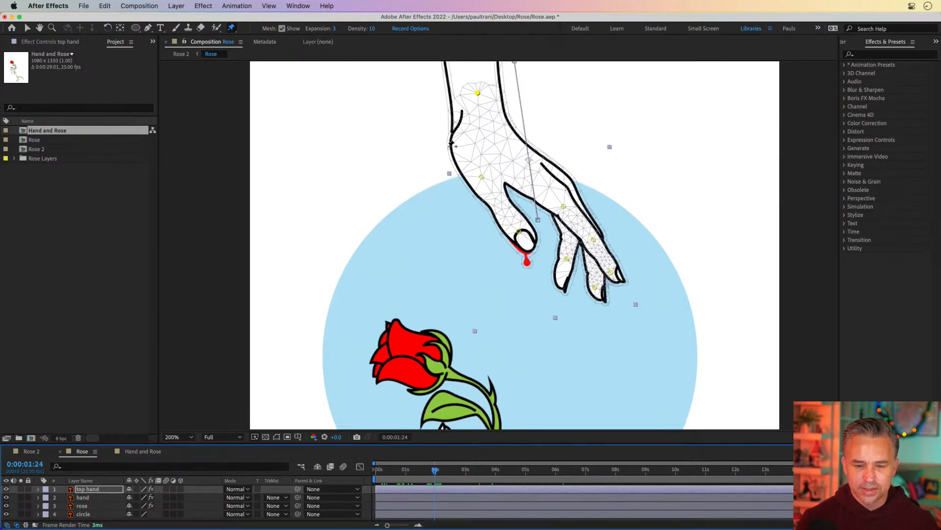
{"action": "left_click", "coordinate": [478, 94]}
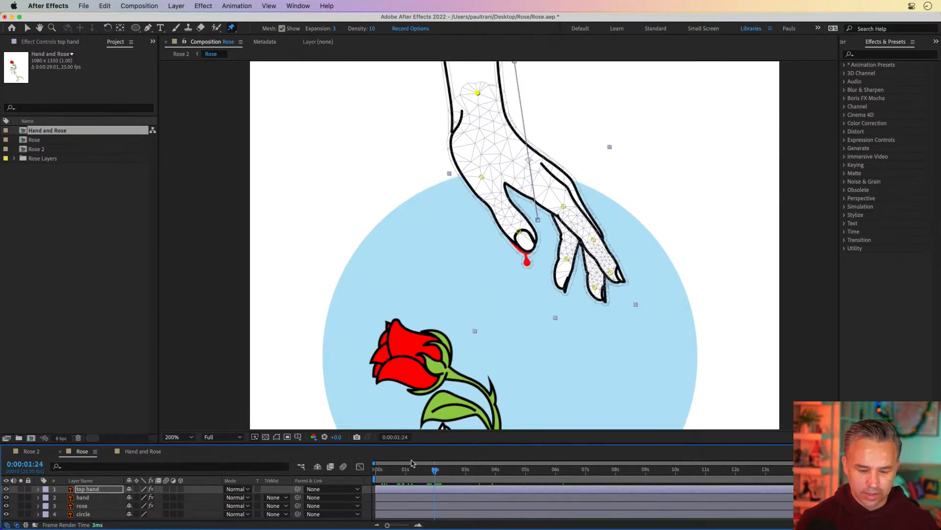
{"action": "left_click_drag", "start_coordinate": [416, 476], "coordinate": [434, 475]}
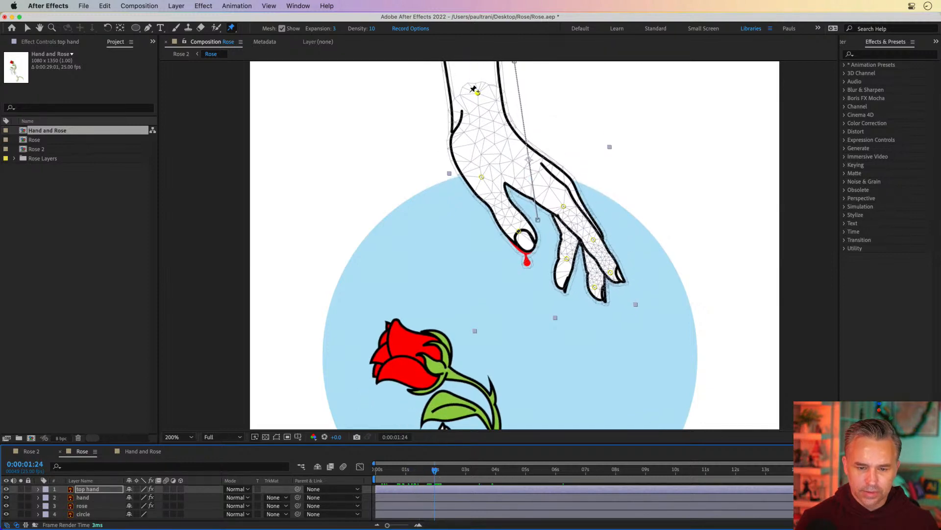
{"action": "left_click_drag", "start_coordinate": [478, 93], "coordinate": [466, 98]}
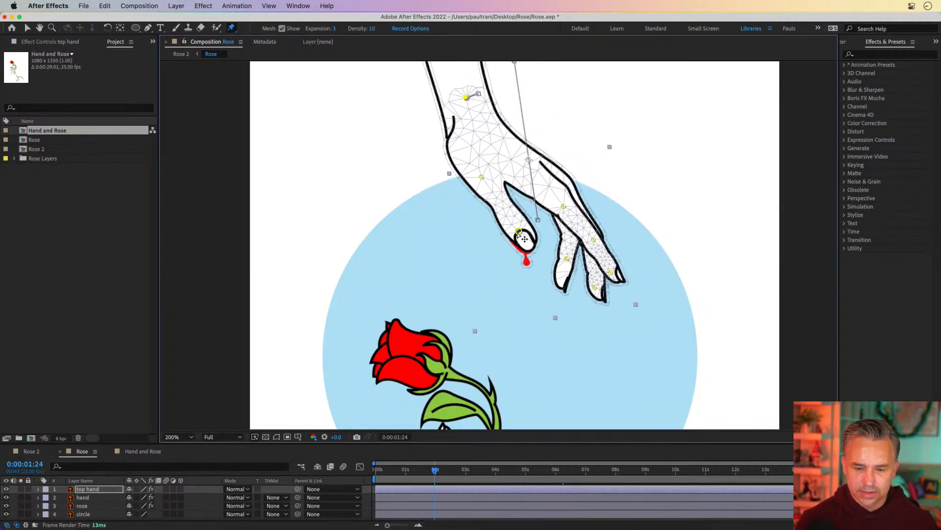
{"action": "left_click_drag", "start_coordinate": [518, 233], "coordinate": [528, 220]}
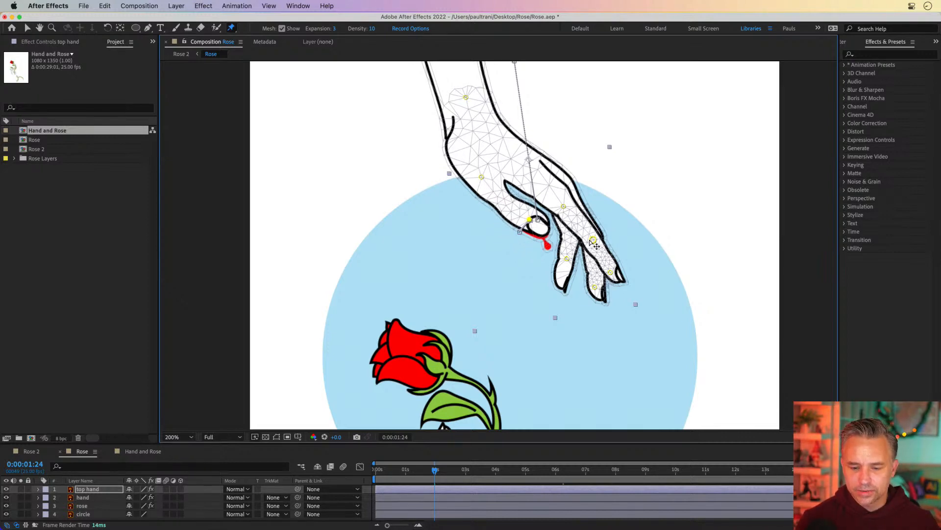
Step: Nudge the top hand's remaining finger pins outward to spread the fingers, and scrub to preview the motion
{"action": "left_click_drag", "start_coordinate": [594, 240], "coordinate": [605, 228]}
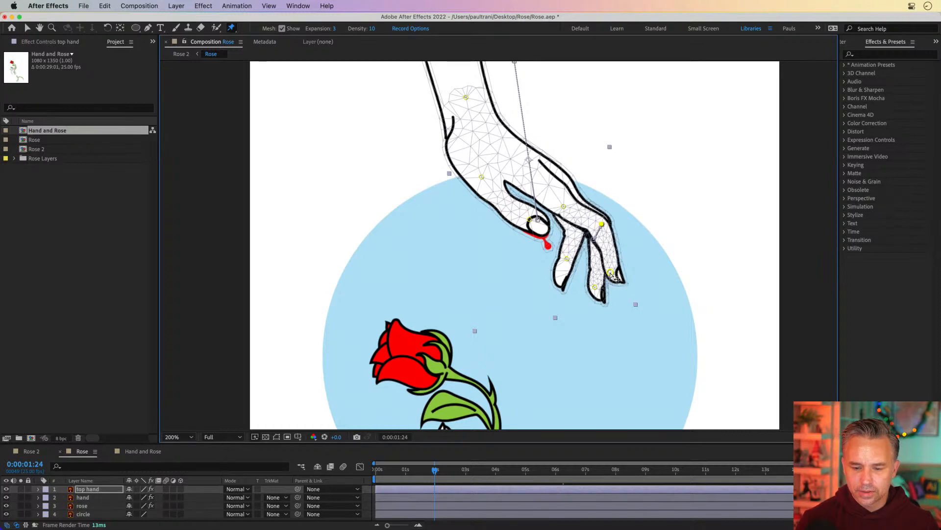
{"action": "left_click_drag", "start_coordinate": [610, 274], "coordinate": [627, 257]}
{"action": "left_click_drag", "start_coordinate": [595, 291], "coordinate": [617, 278]}
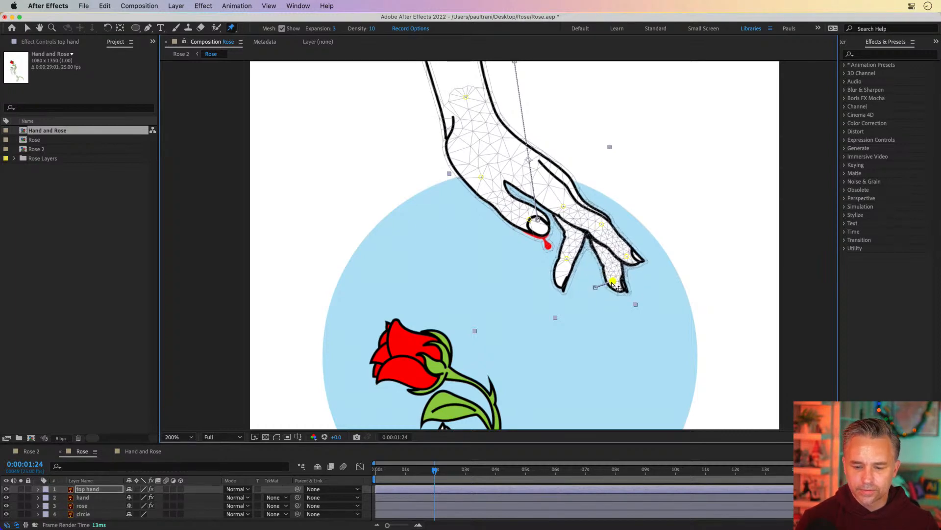
{"action": "left_click_drag", "start_coordinate": [568, 260], "coordinate": [581, 260]}
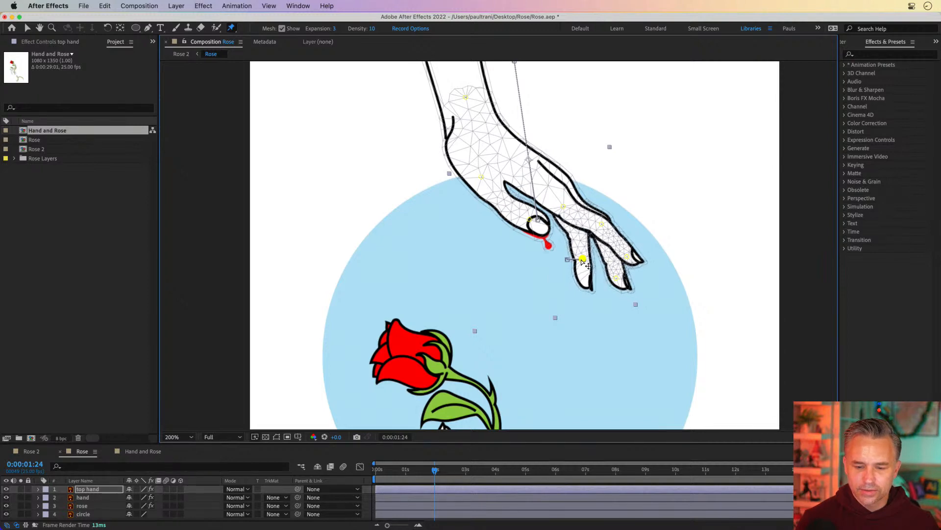
{"action": "left_click_drag", "start_coordinate": [564, 208], "coordinate": [570, 202]}
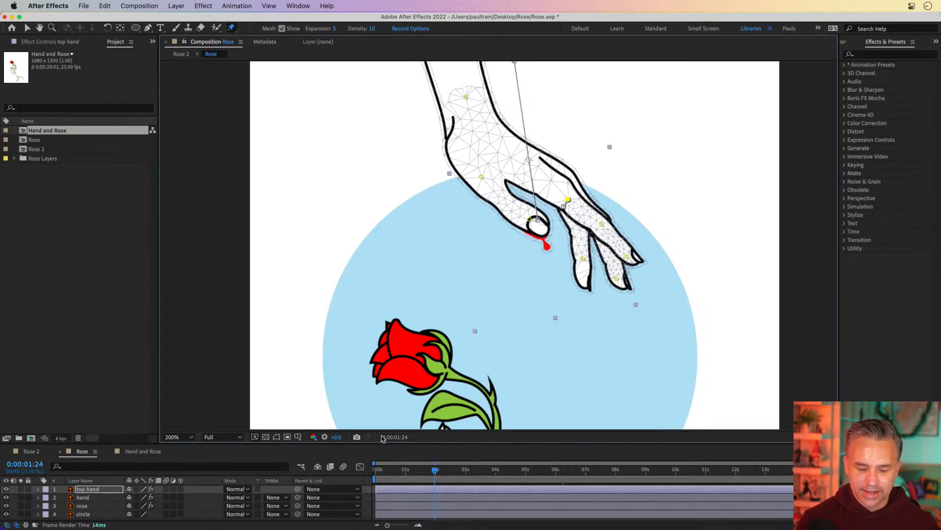
{"action": "left_click_drag", "start_coordinate": [439, 473], "coordinate": [567, 471]}
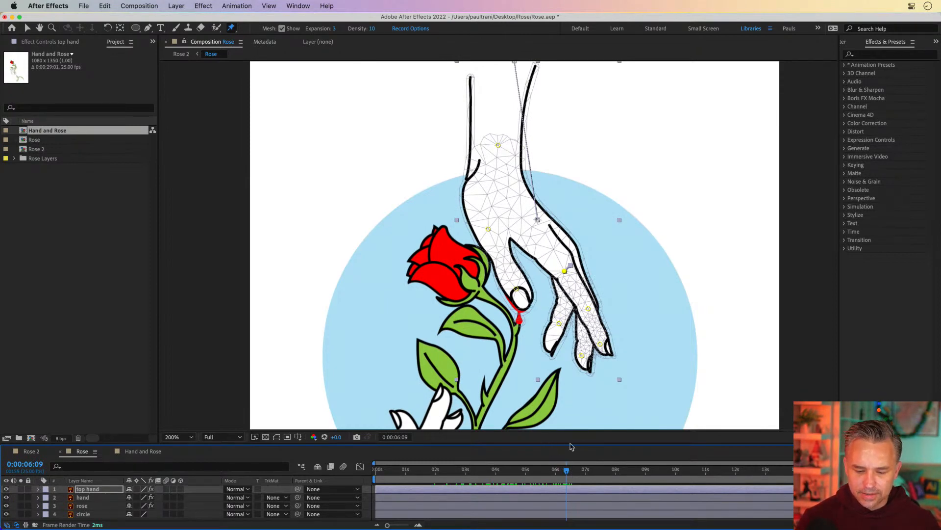
{"action": "left_click_drag", "start_coordinate": [575, 448], "coordinate": [571, 391]}
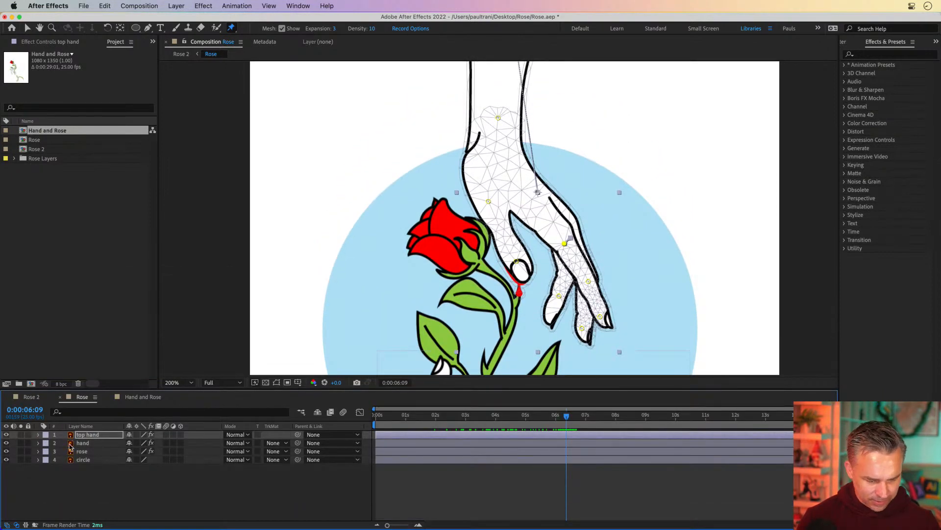
Step: Reveal the keyframes of the top hand and rose layers and move their puppet pin keyframes to 7 seconds
{"action": "key", "text": "u"}
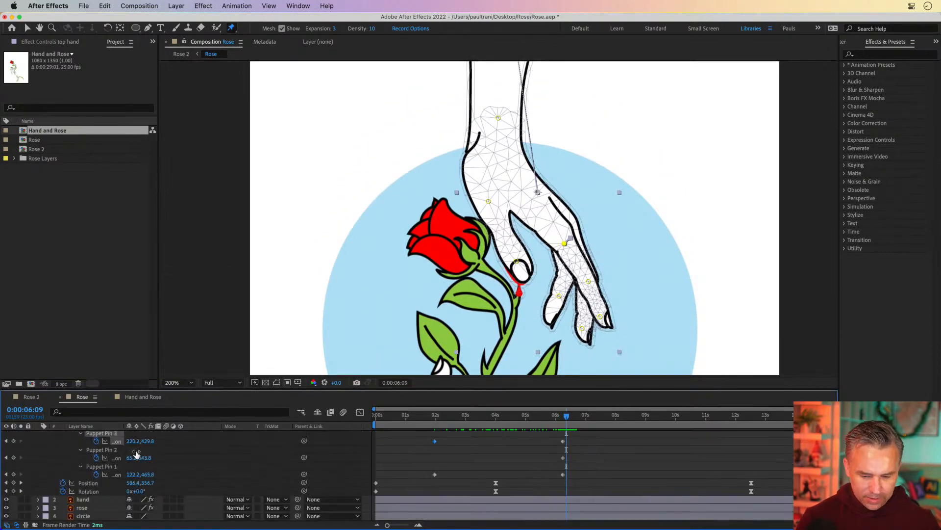
{"action": "scroll", "coordinate": [74, 476], "scroll_direction": "down", "scroll_amount": 2}
{"action": "left_click", "coordinate": [80, 500]}
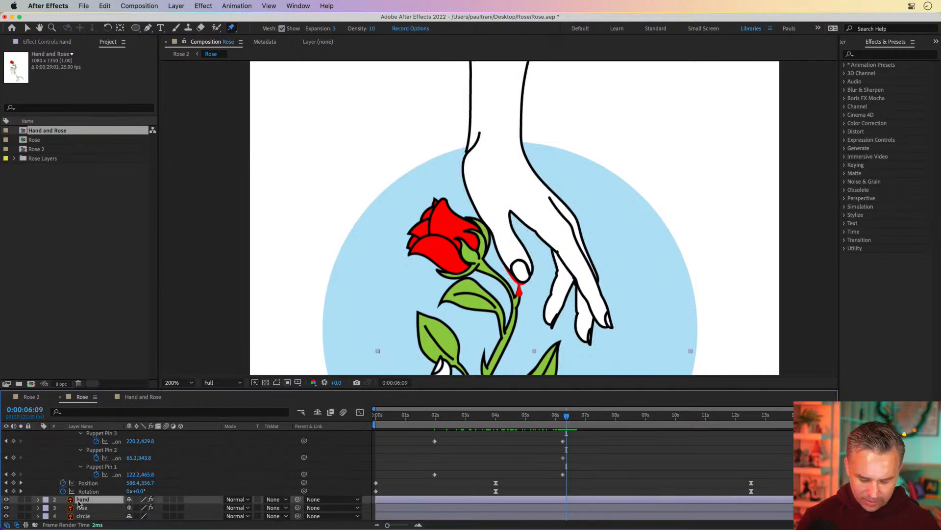
{"action": "left_click", "coordinate": [79, 506]}
{"action": "key", "text": "u"}
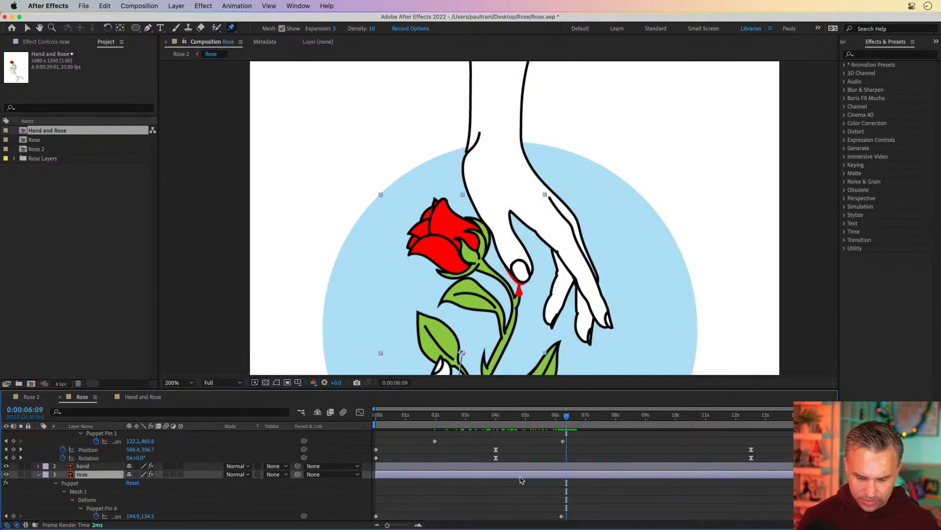
{"action": "left_click_drag", "start_coordinate": [543, 421], "coordinate": [564, 420]}
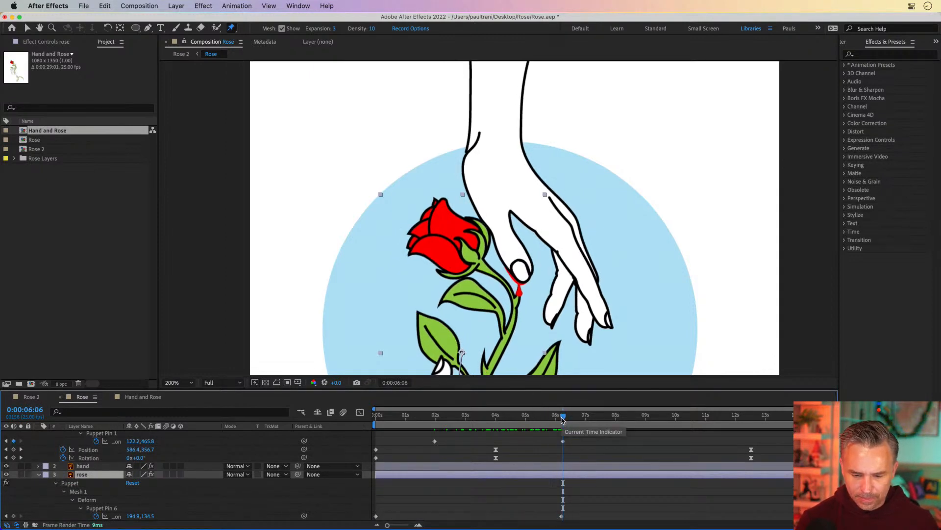
{"action": "left_click_drag", "start_coordinate": [562, 420], "coordinate": [588, 420]}
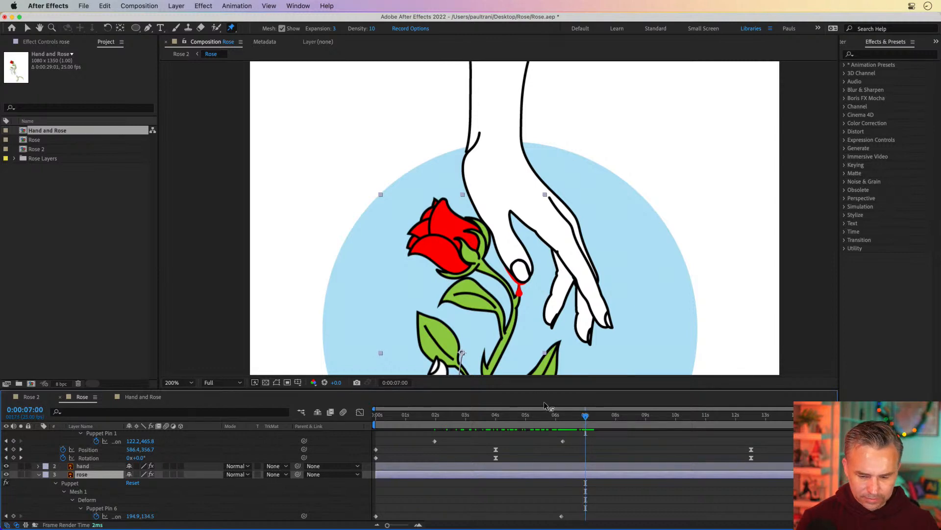
{"action": "left_click_drag", "start_coordinate": [545, 389], "coordinate": [545, 148]}
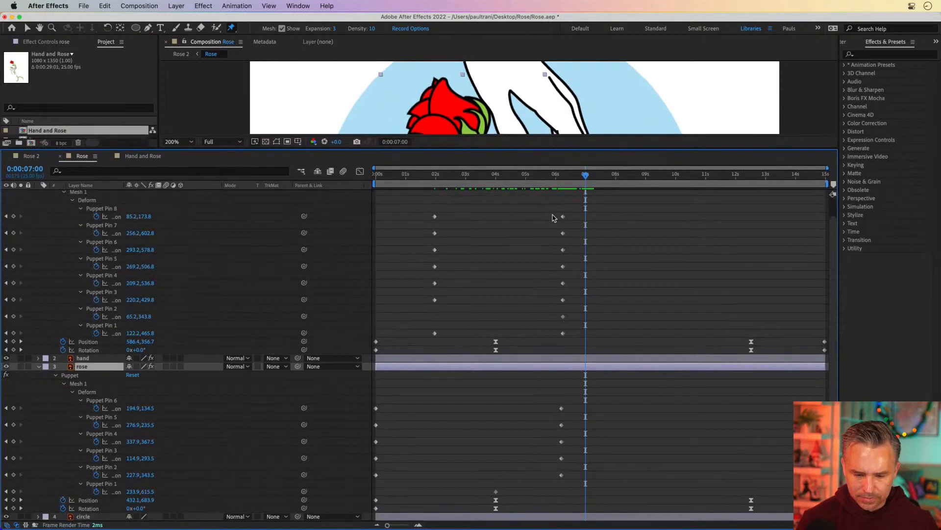
{"action": "left_click_drag", "start_coordinate": [550, 398], "coordinate": [591, 504]}
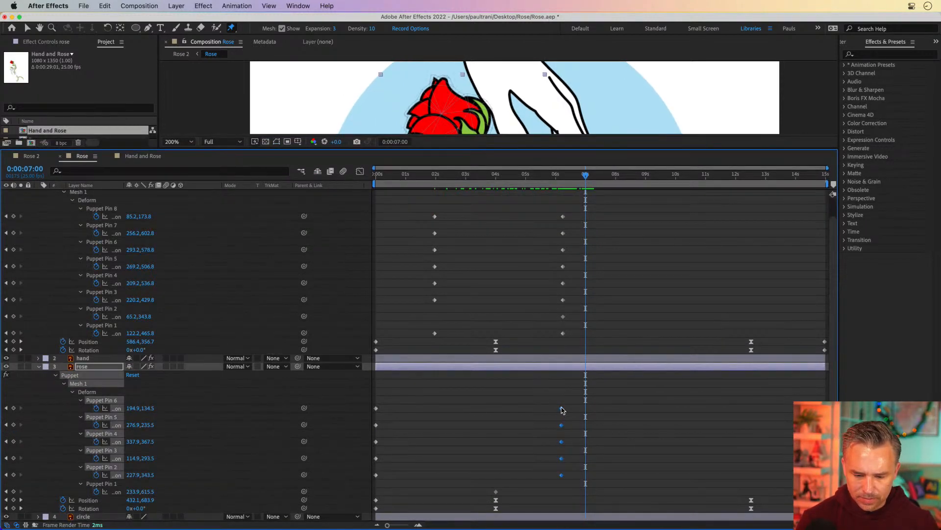
{"action": "left_click_drag", "start_coordinate": [563, 410], "coordinate": [583, 411]}
{"action": "left_click_drag", "start_coordinate": [546, 210], "coordinate": [603, 347]}
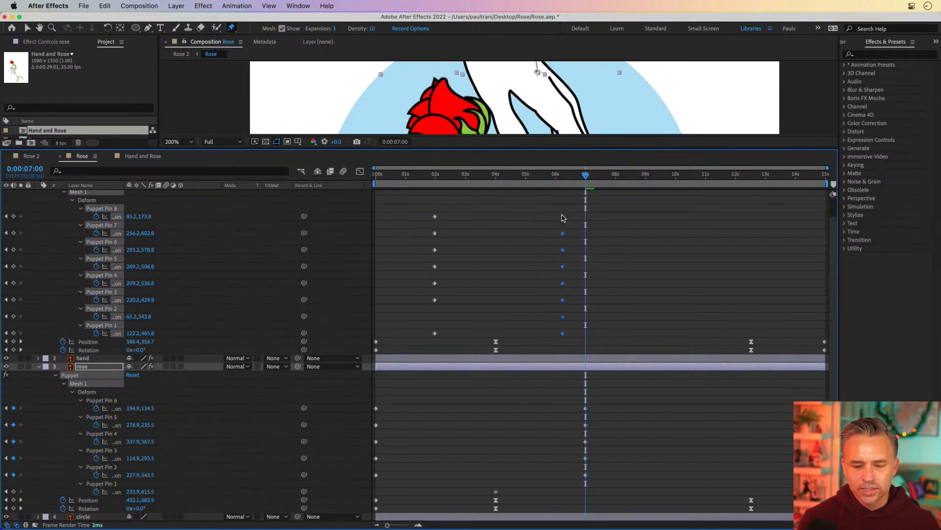
{"action": "scroll", "coordinate": [553, 228], "scroll_direction": "up", "scroll_amount": 2}
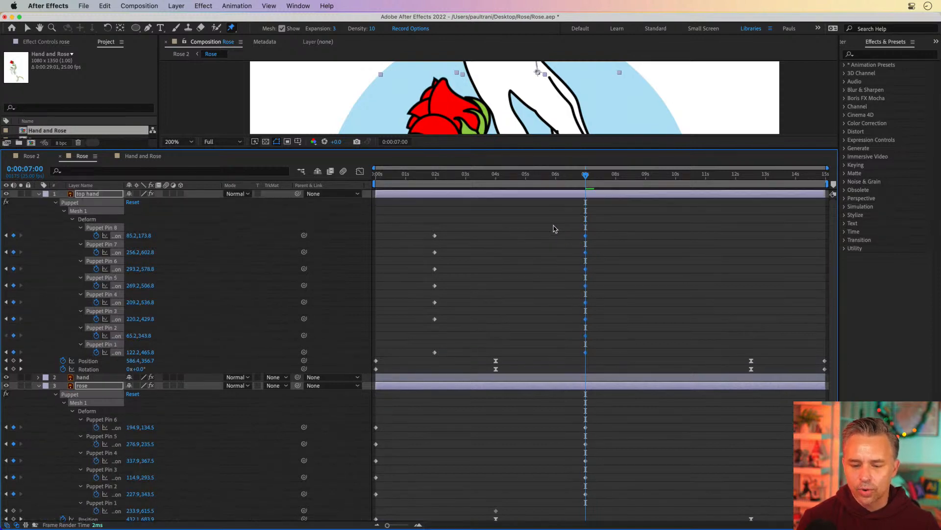
Step: Expand the hand layer and move its puppet pin keyframes to 7 seconds
{"action": "left_click", "coordinate": [39, 194]}
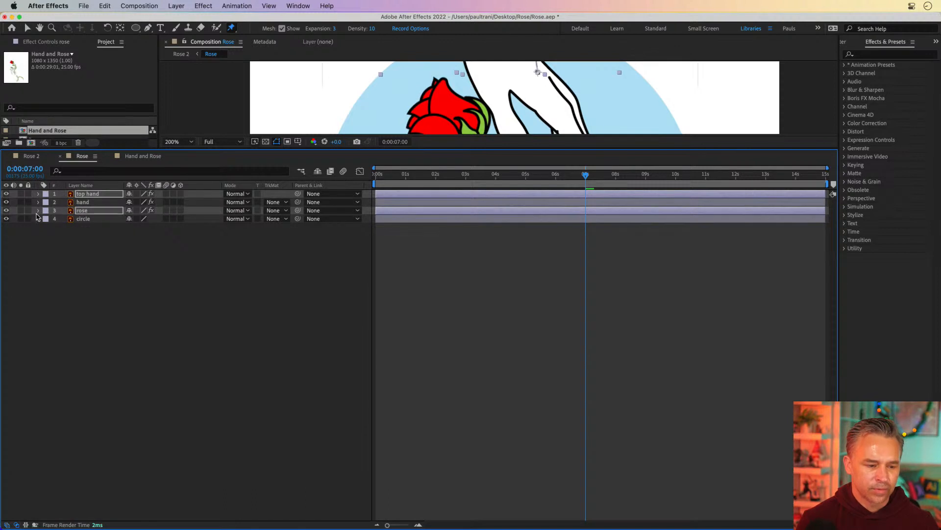
{"action": "left_click", "coordinate": [39, 203]}
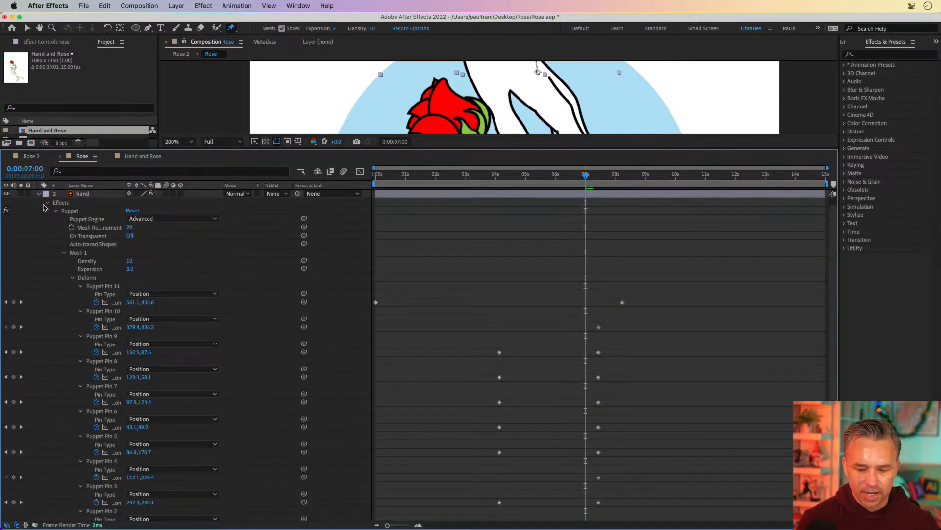
{"action": "left_click_drag", "start_coordinate": [573, 279], "coordinate": [655, 516]}
{"action": "left_click_drag", "start_coordinate": [598, 504], "coordinate": [586, 504]}
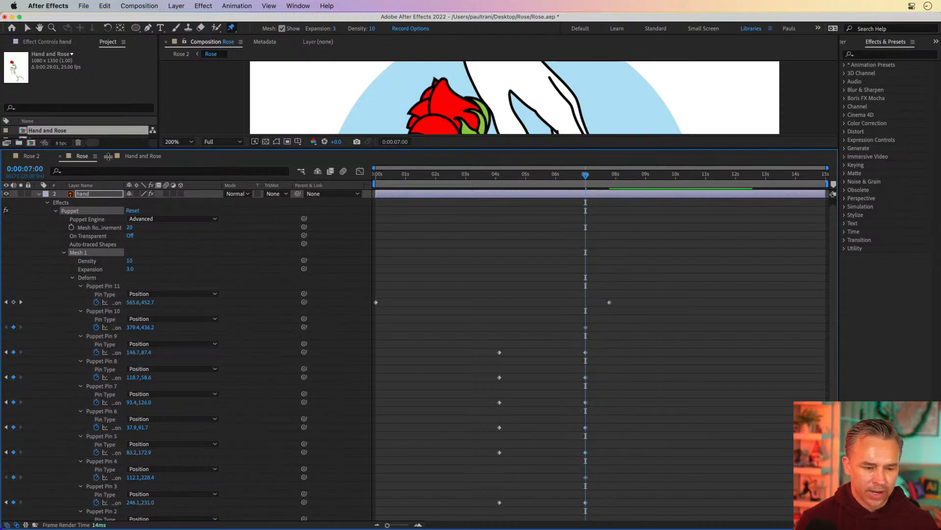
Step: Preview the hand animation around 7 seconds by playing and scrubbing the timeline
{"action": "left_click_drag", "start_coordinate": [109, 149], "coordinate": [97, 475]}
{"action": "key", "text": "space"}
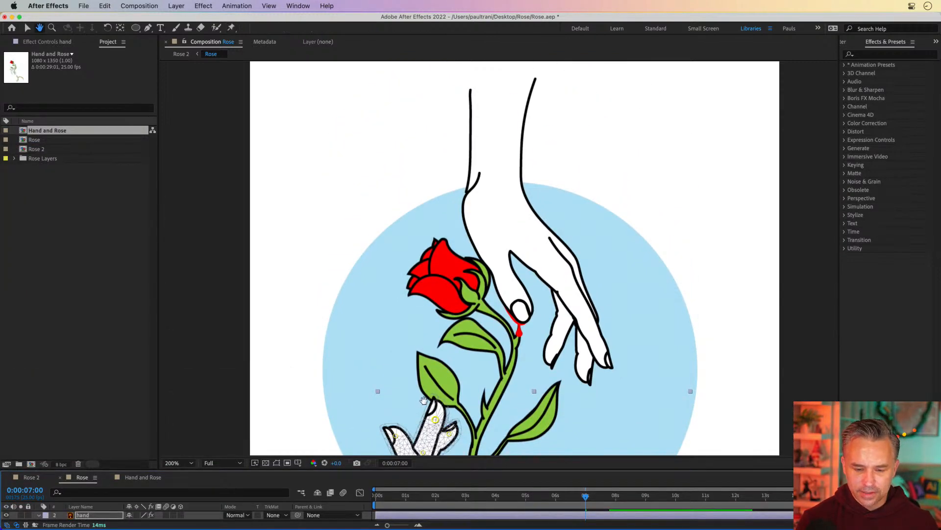
{"action": "left_click_drag", "start_coordinate": [425, 390], "coordinate": [427, 271]}
{"action": "left_click_drag", "start_coordinate": [554, 496], "coordinate": [618, 503]}
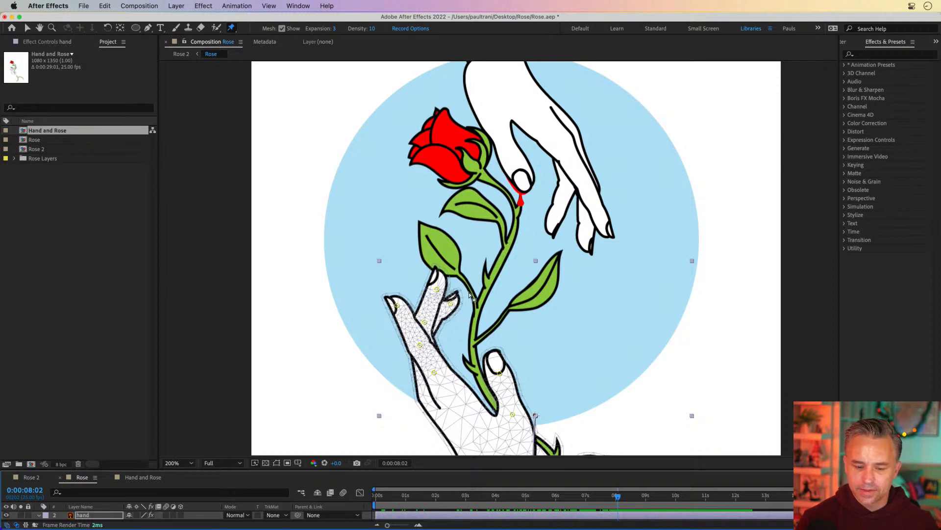
{"action": "left_click_drag", "start_coordinate": [662, 497], "coordinate": [586, 506]}
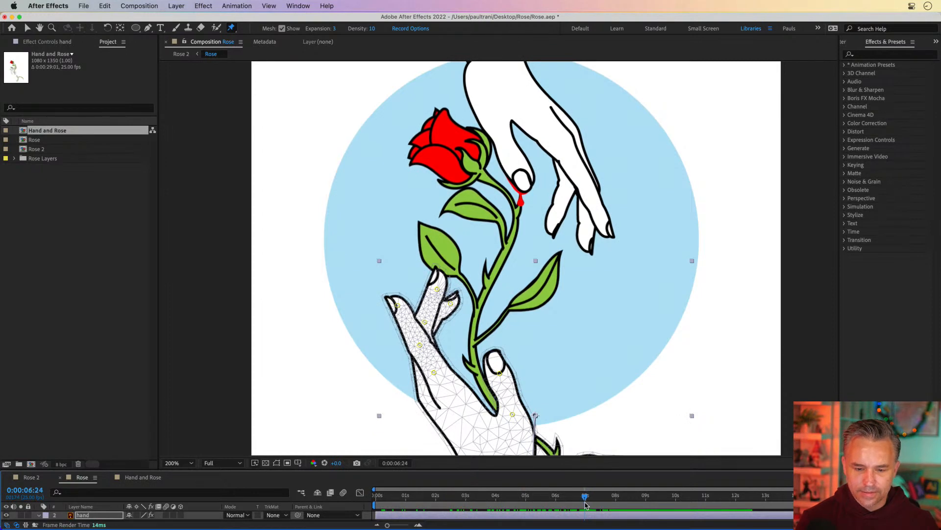
Step: Select the top hand and reveal its top hand/Rose.ai source footage in Finder
{"action": "left_click", "coordinate": [27, 28]}
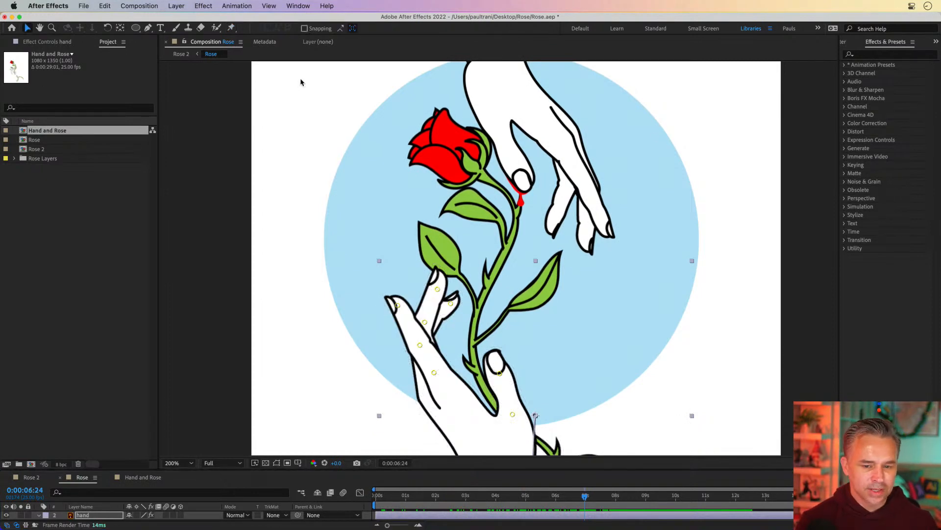
{"action": "left_click", "coordinate": [486, 115]}
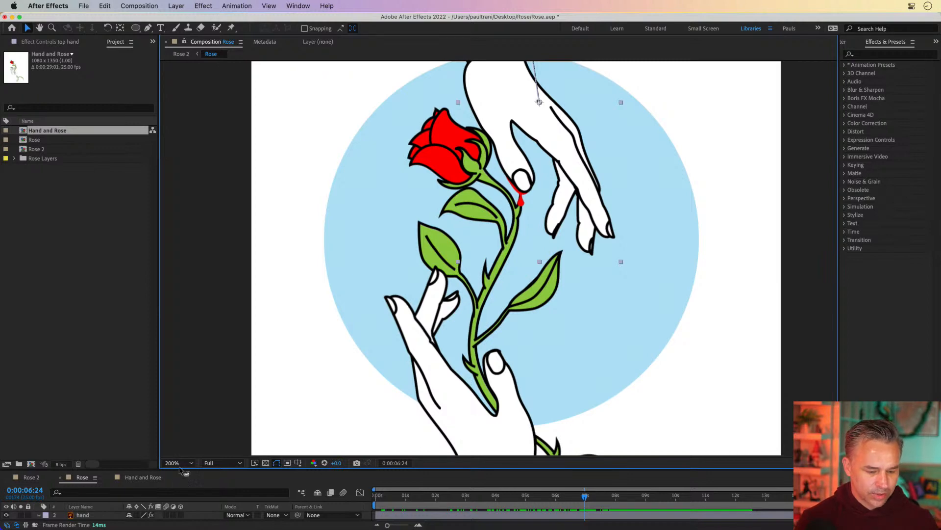
{"action": "left_click_drag", "start_coordinate": [182, 468], "coordinate": [194, 364]}
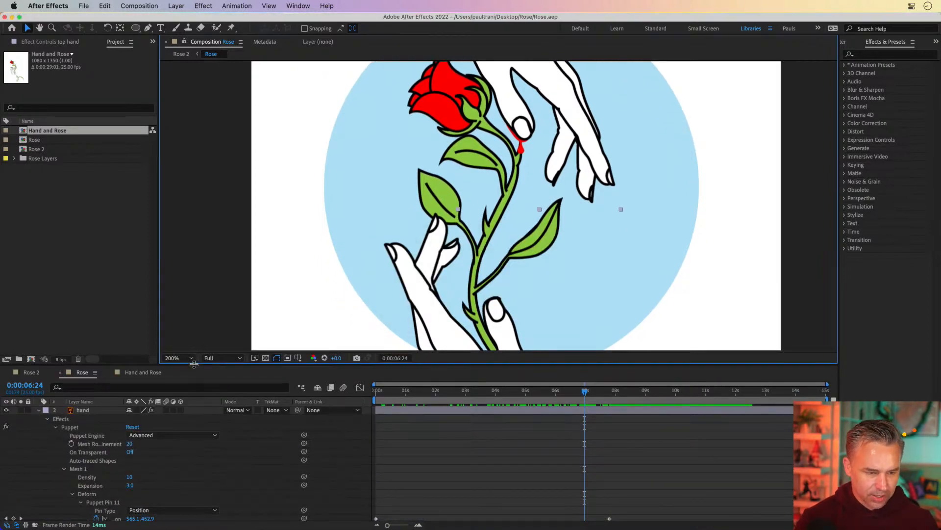
{"action": "mouse_move", "coordinate": [125, 521]}
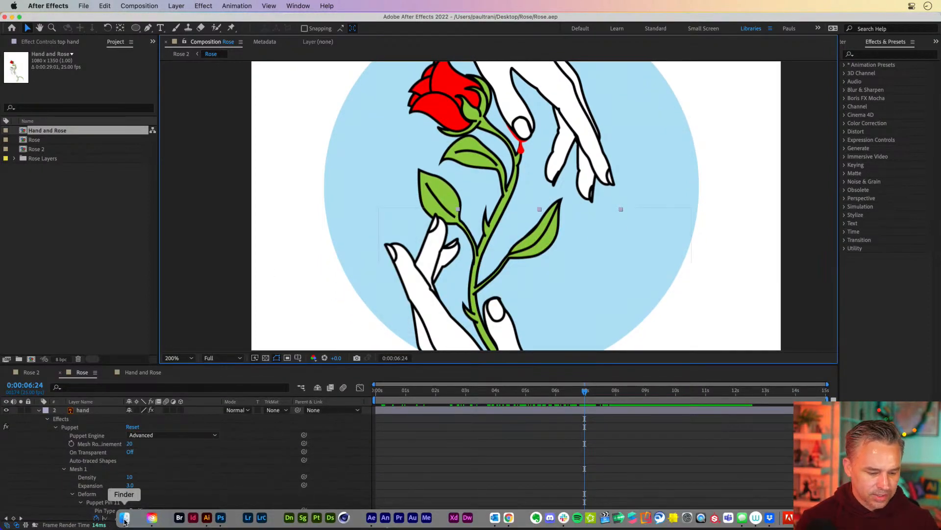
{"action": "left_click", "coordinate": [13, 159]}
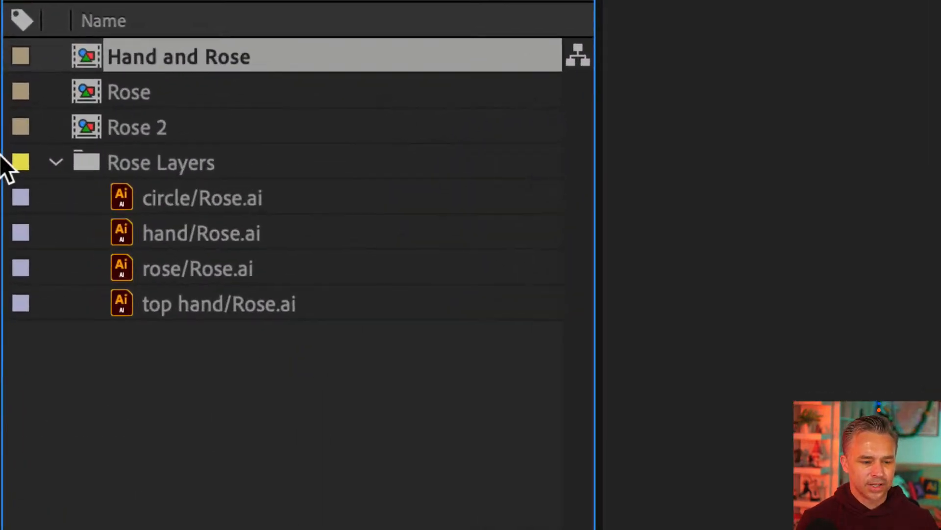
{"action": "left_click", "coordinate": [165, 201]}
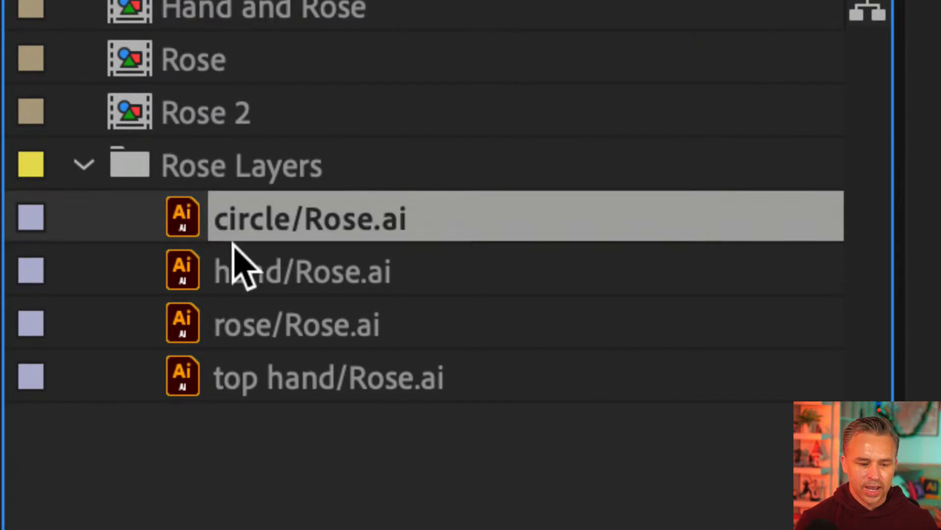
{"action": "left_click", "coordinate": [205, 257]}
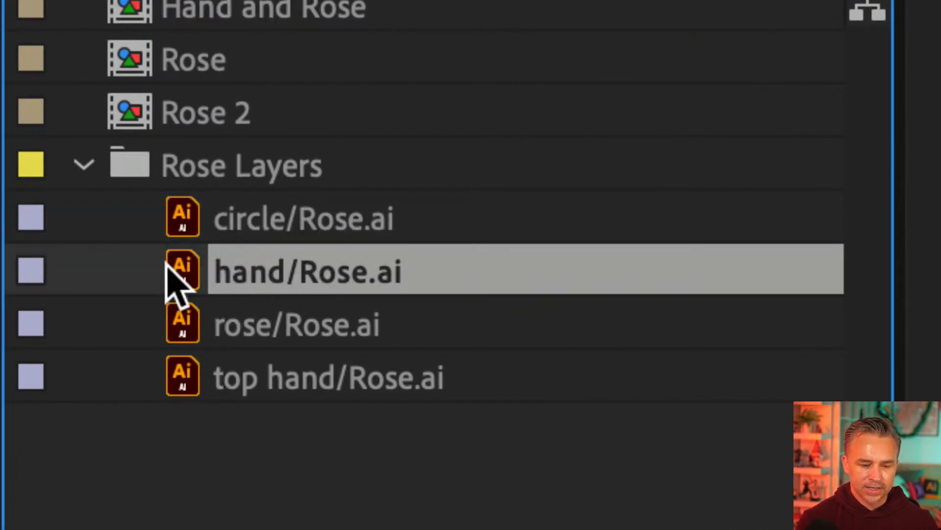
{"action": "left_click", "coordinate": [171, 365]}
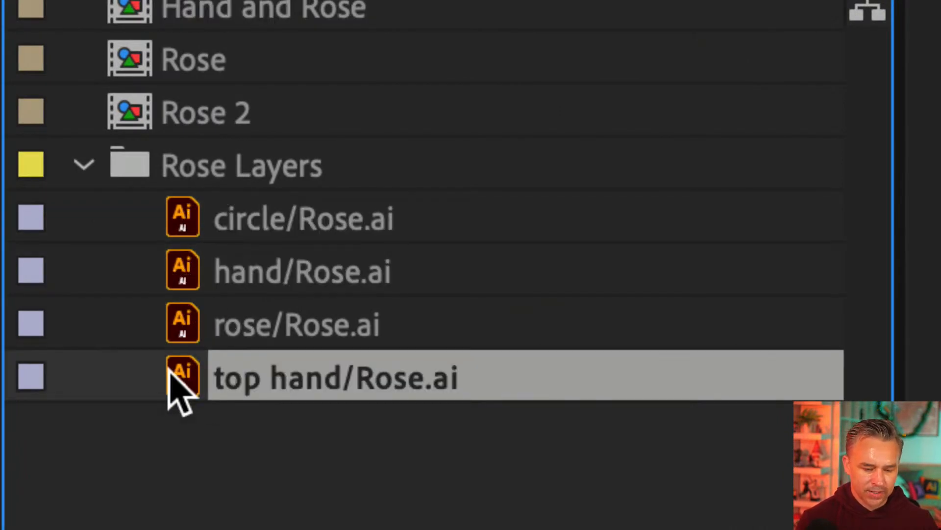
{"action": "right_click", "coordinate": [171, 365]}
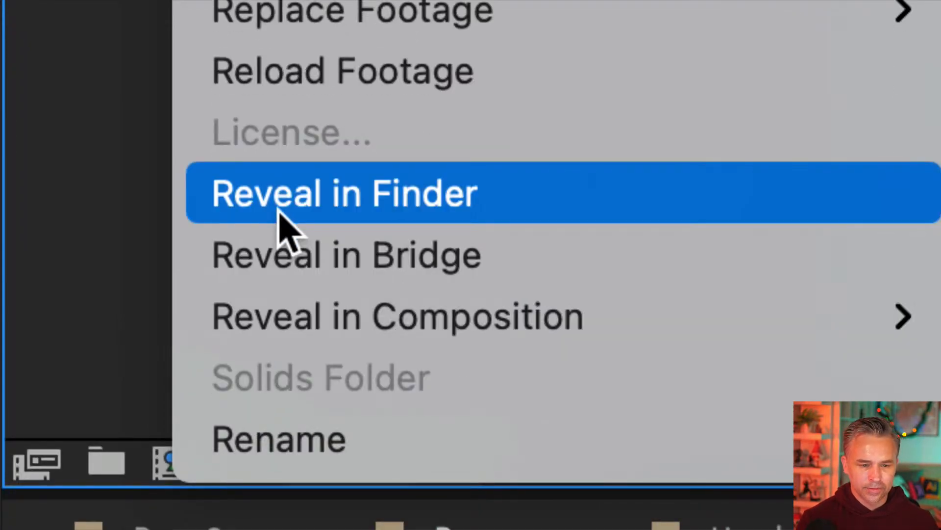
{"action": "left_click", "coordinate": [282, 214]}
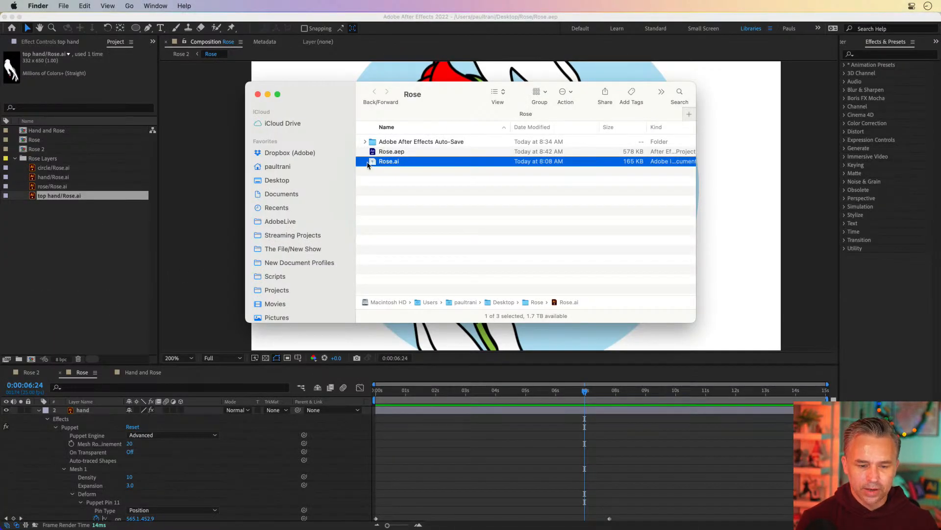
Step: Open Rose.ai in Illustrator, zoom in and select the blood drop and streak on the top hand's fingertip
{"action": "left_click_drag", "start_coordinate": [347, 104], "coordinate": [311, 194]}
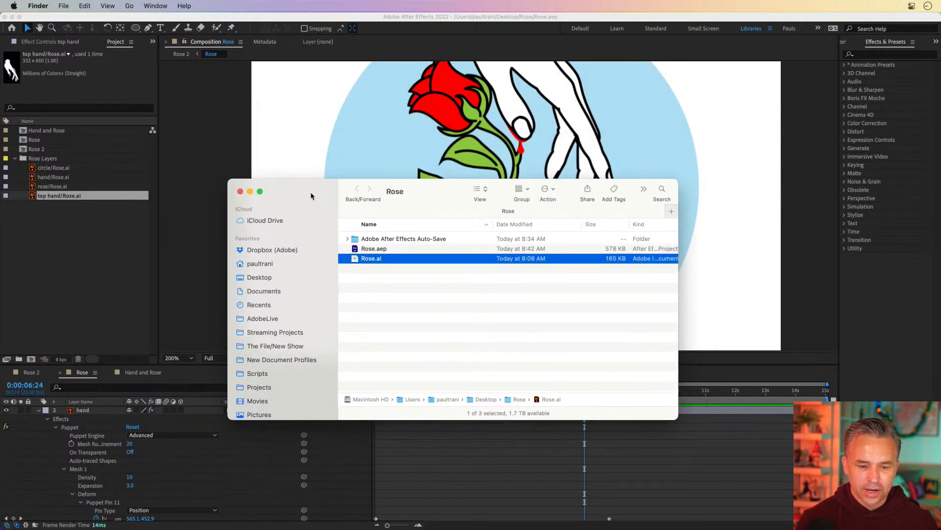
{"action": "double_click", "coordinate": [353, 258]}
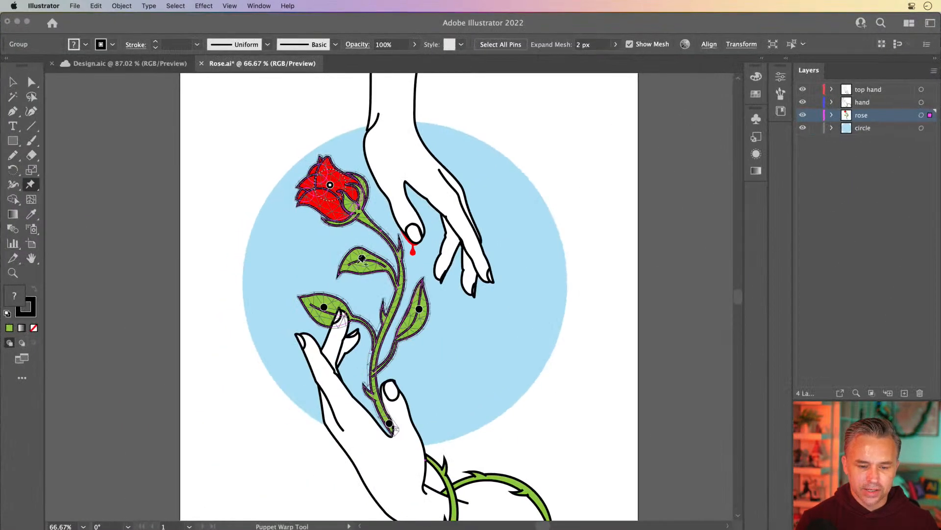
{"action": "key", "text": "v"}
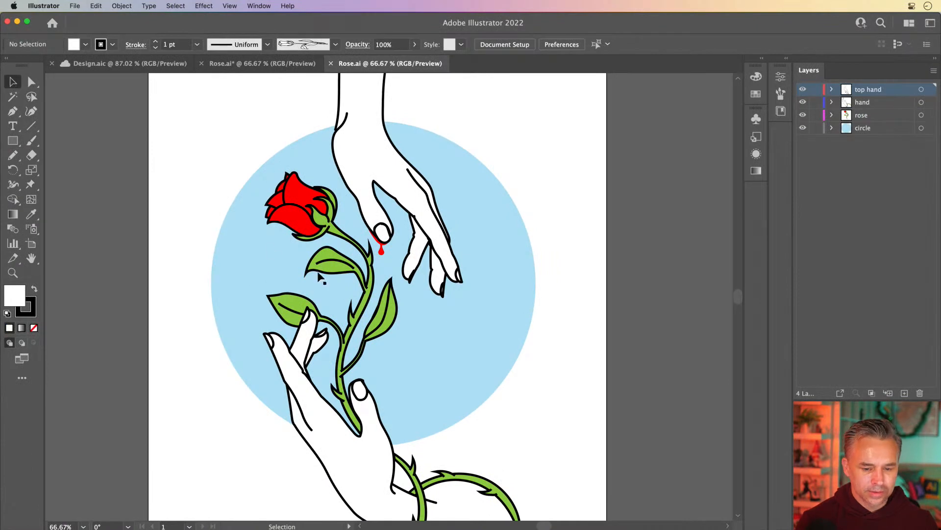
{"action": "left_click", "coordinate": [382, 250]}
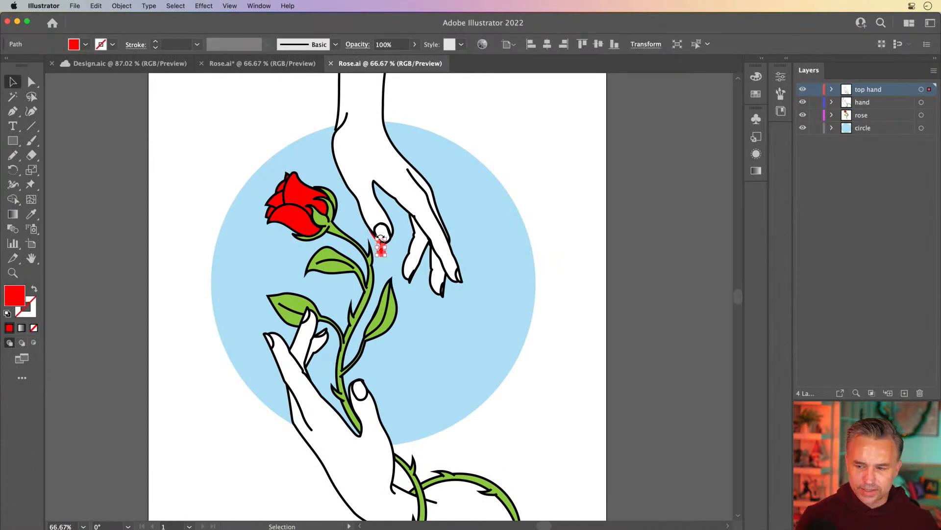
{"action": "key", "text": "super+equal"}
{"action": "key", "text": "super+equal"}
{"action": "key", "text": "super+equal"}
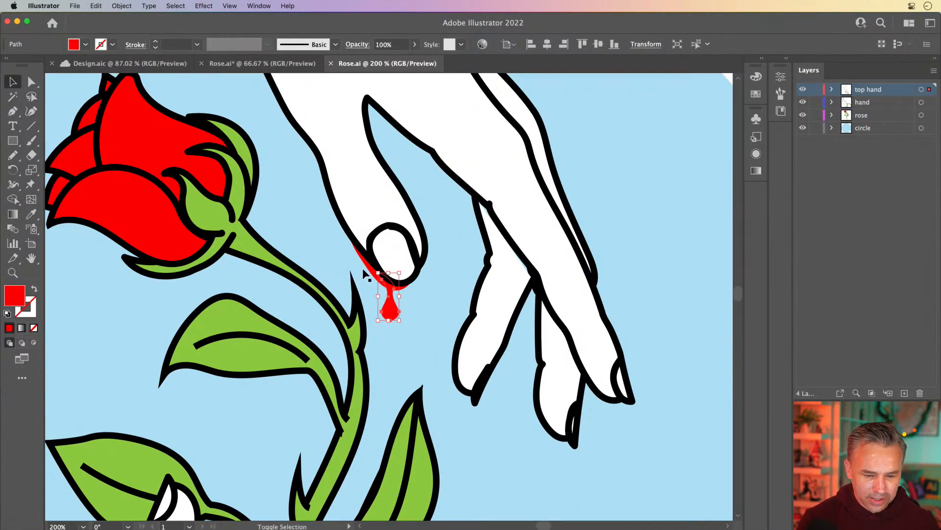
{"action": "left_click", "coordinate": [371, 261], "text": "shift"}
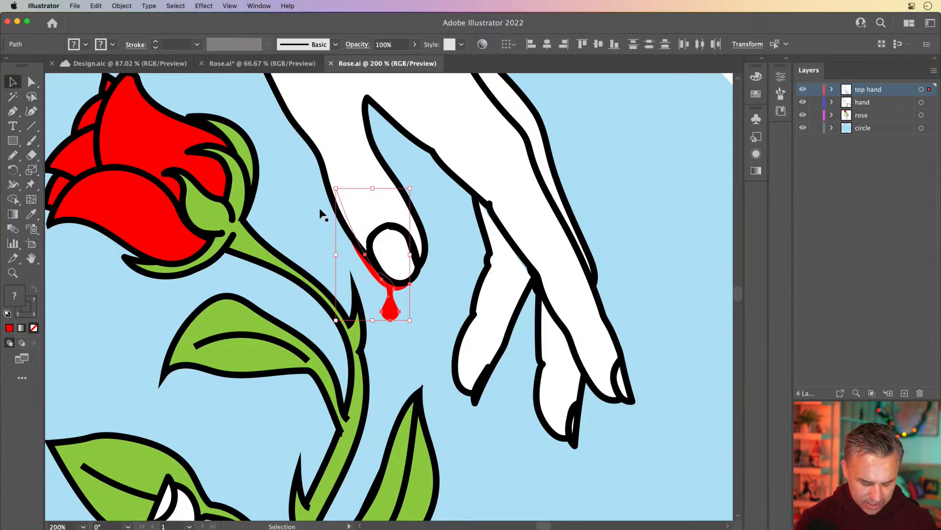
Step: Move the blood drop and streak onto a new layer by cutting and pasting them in front
{"action": "key", "text": "Delete"}
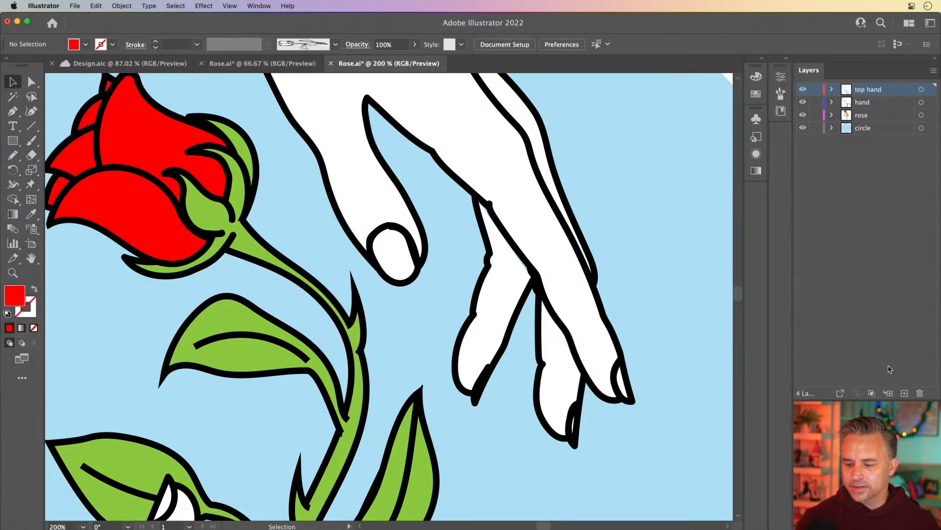
{"action": "left_click", "coordinate": [905, 394]}
{"action": "key", "text": "super+f"}
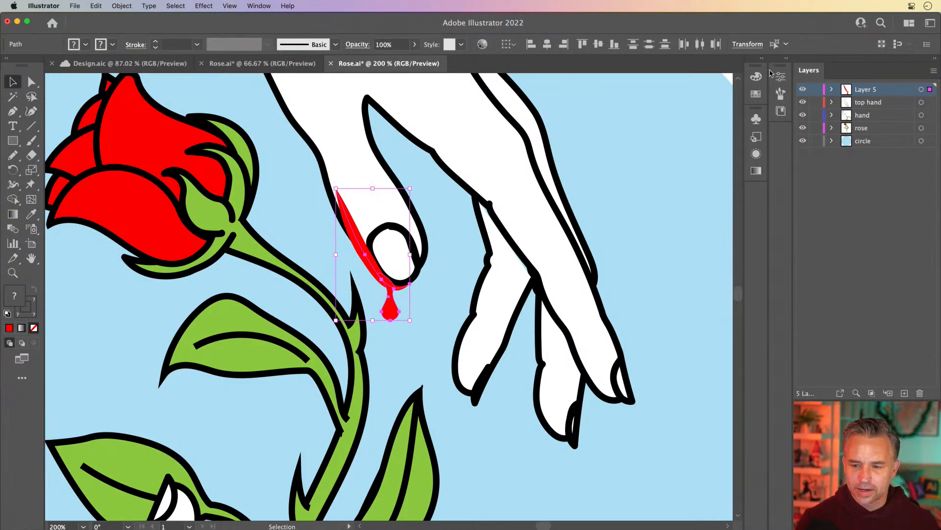
{"action": "left_click", "coordinate": [786, 58]}
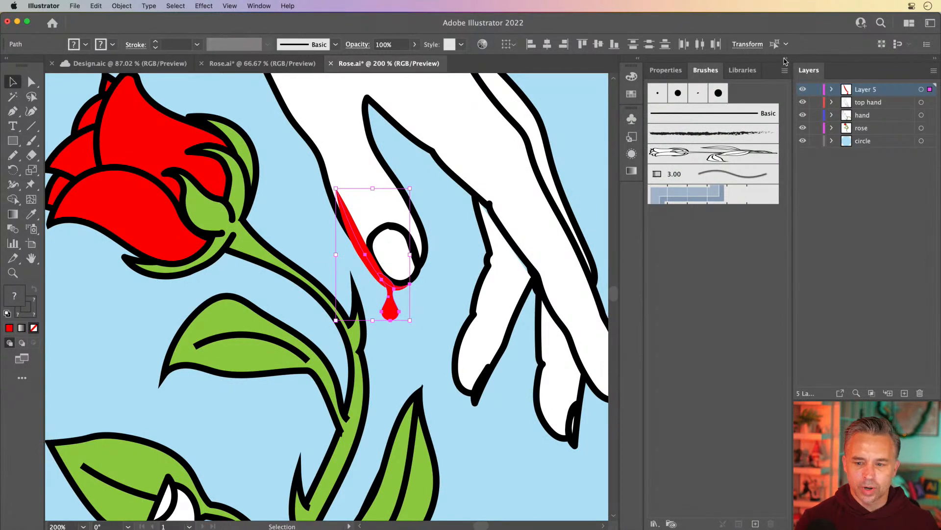
{"action": "left_click", "coordinate": [785, 58]}
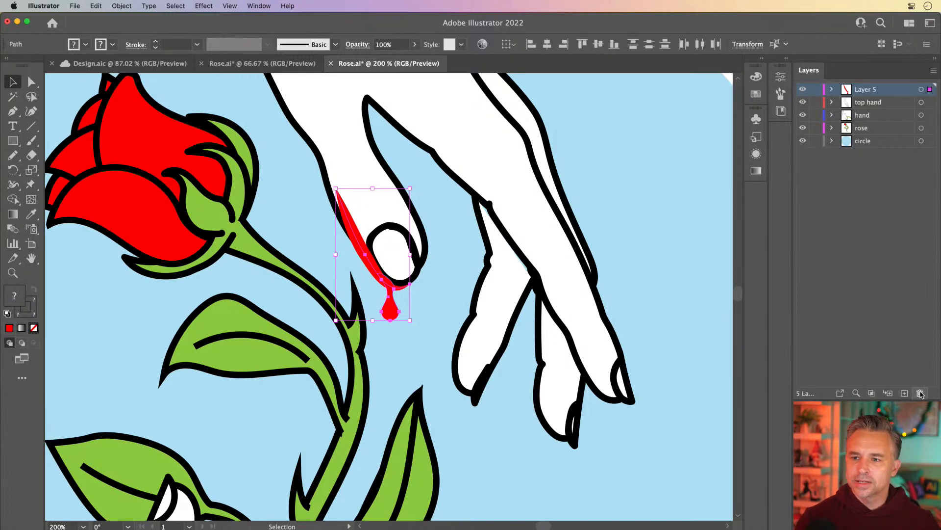
Step: Delete the layer holding the blood drop artwork and save Rose.ai
{"action": "left_click", "coordinate": [920, 393]}
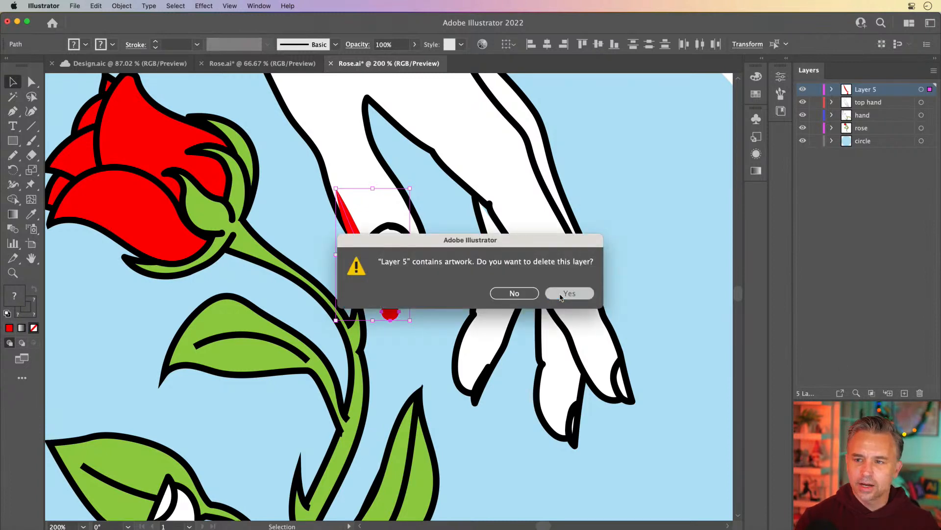
{"action": "left_click", "coordinate": [561, 296]}
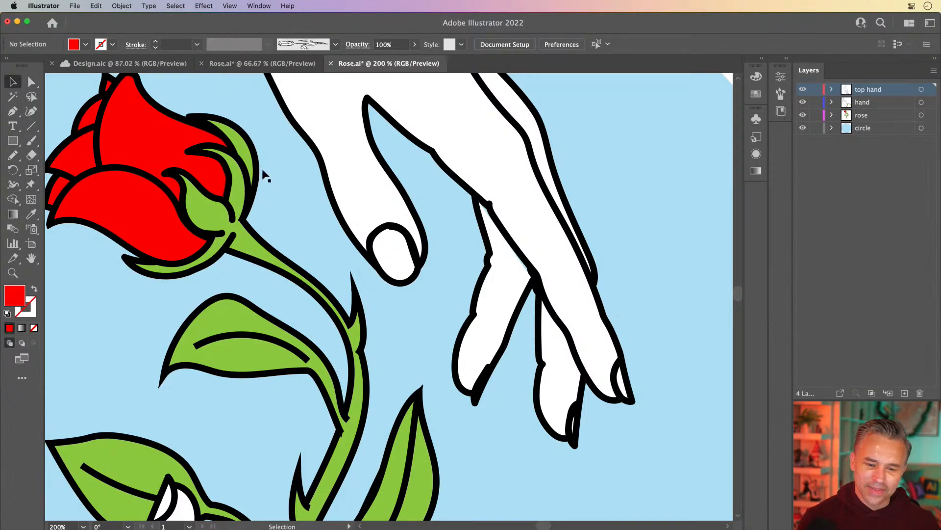
{"action": "key", "text": "super+s"}
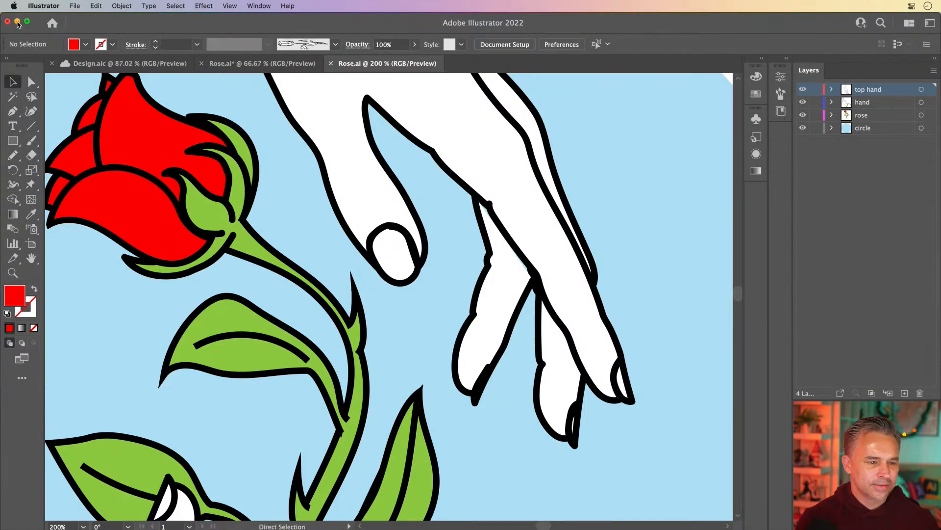
Step: Return to After Effects, add a new shape layer to the Rose composition and rename it bloooood
{"action": "left_click", "coordinate": [17, 21]}
{"action": "left_click", "coordinate": [195, 129]}
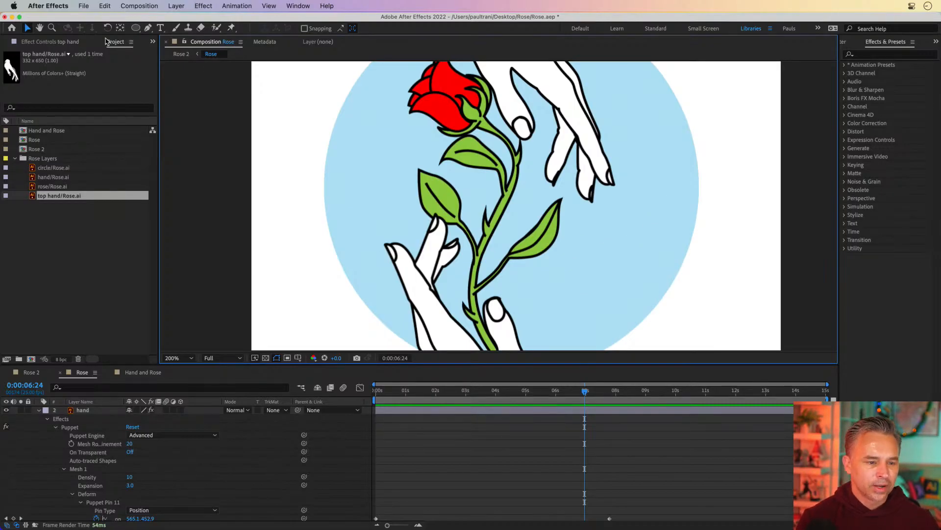
{"action": "left_click", "coordinate": [148, 27]}
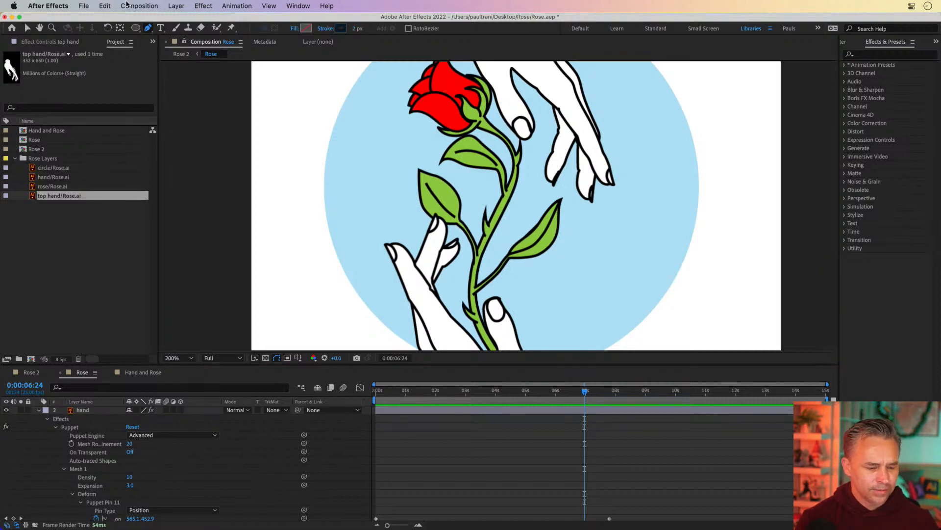
{"action": "left_click", "coordinate": [176, 5]}
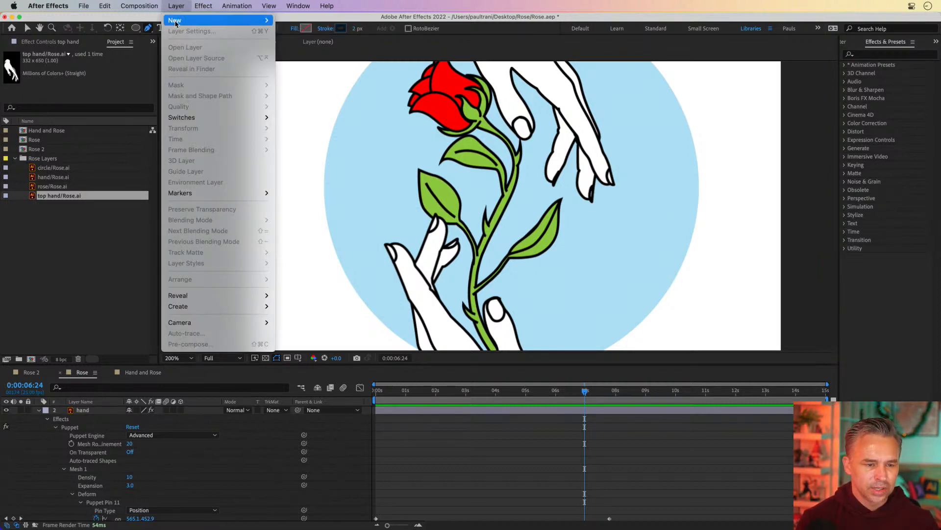
{"action": "mouse_move", "coordinate": [176, 22]}
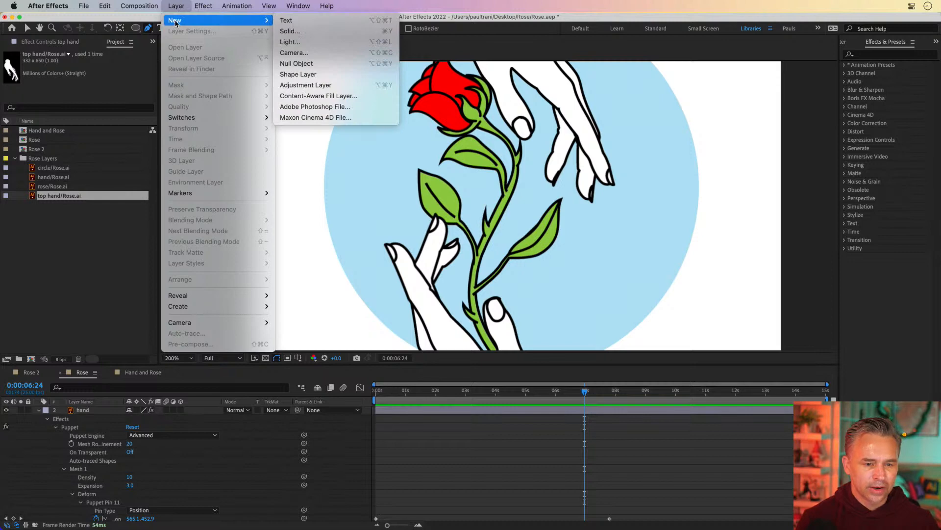
{"action": "left_click", "coordinate": [371, 74]}
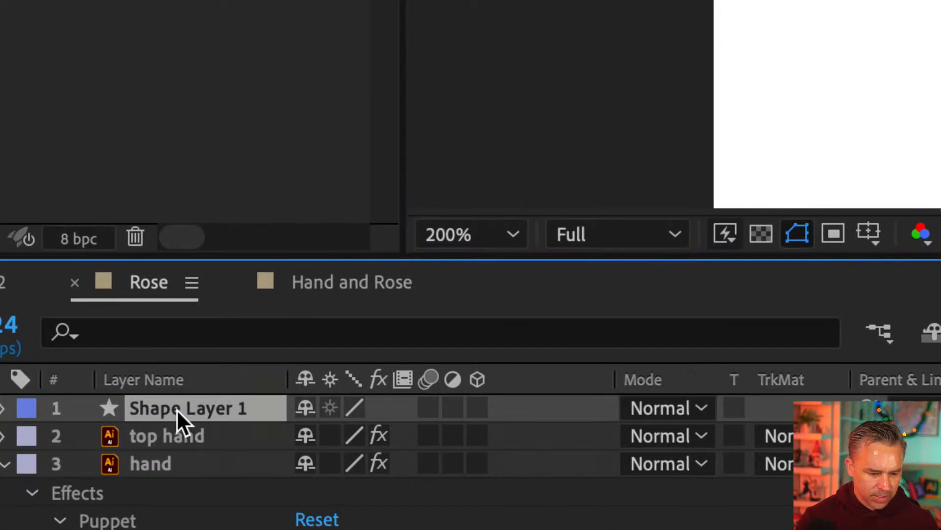
{"action": "key", "text": "Return"}
{"action": "type", "text": "blooooo"}
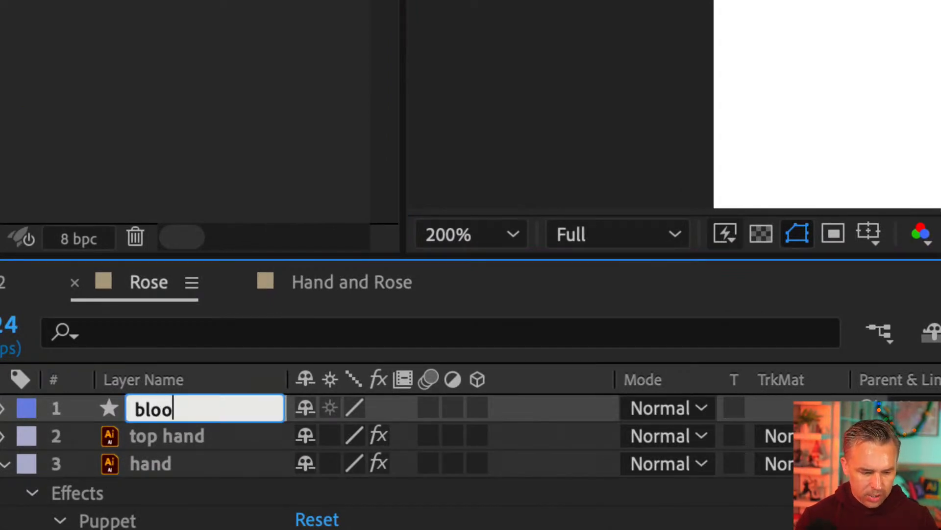
{"action": "type", "text": "d"}
{"action": "key", "text": "Return"}
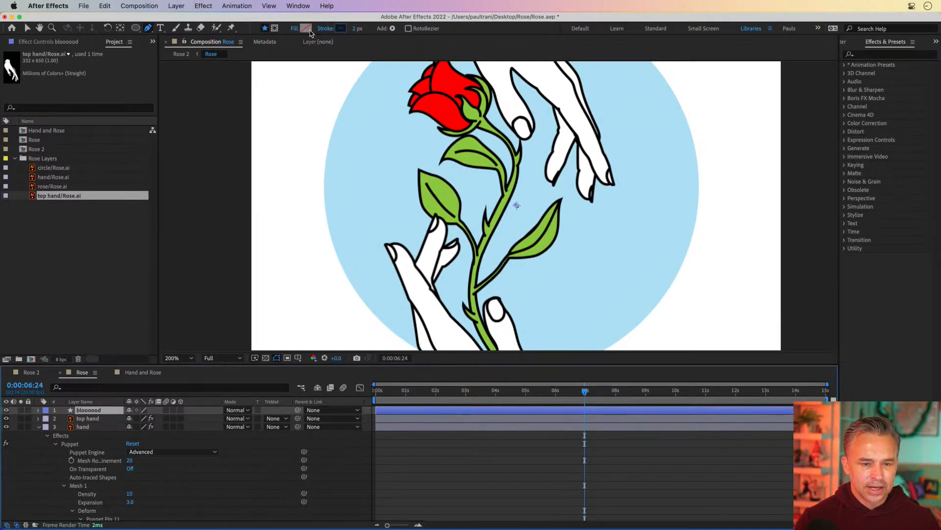
Step: Draw a closed Pen path on the bloooood layer around the underside of the top hand's fingertip
{"action": "key", "text": "period"}
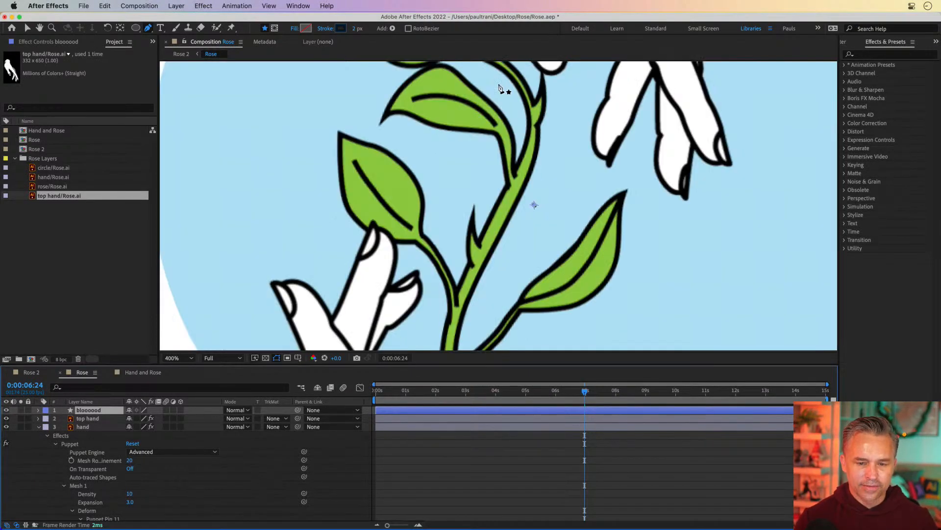
{"action": "key", "text": "h"}
{"action": "left_click_drag", "start_coordinate": [496, 118], "coordinate": [490, 290]}
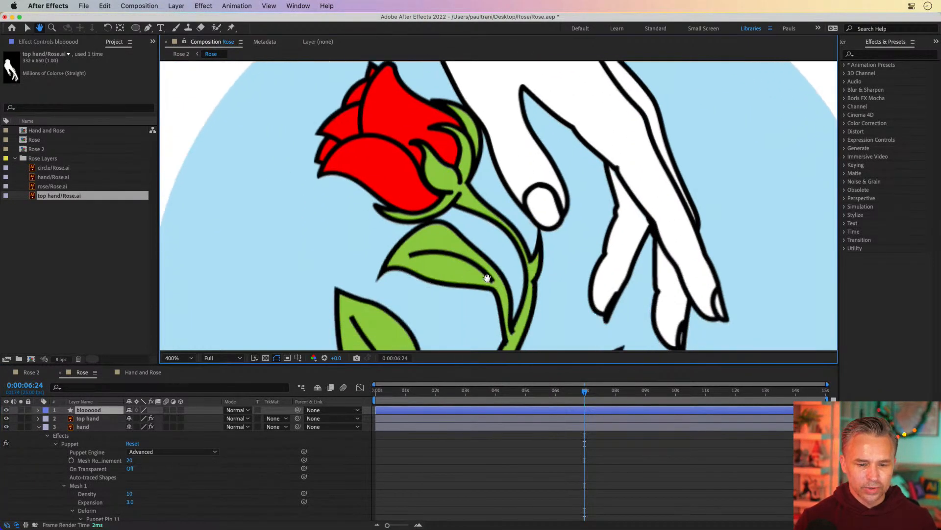
{"action": "key", "text": "g"}
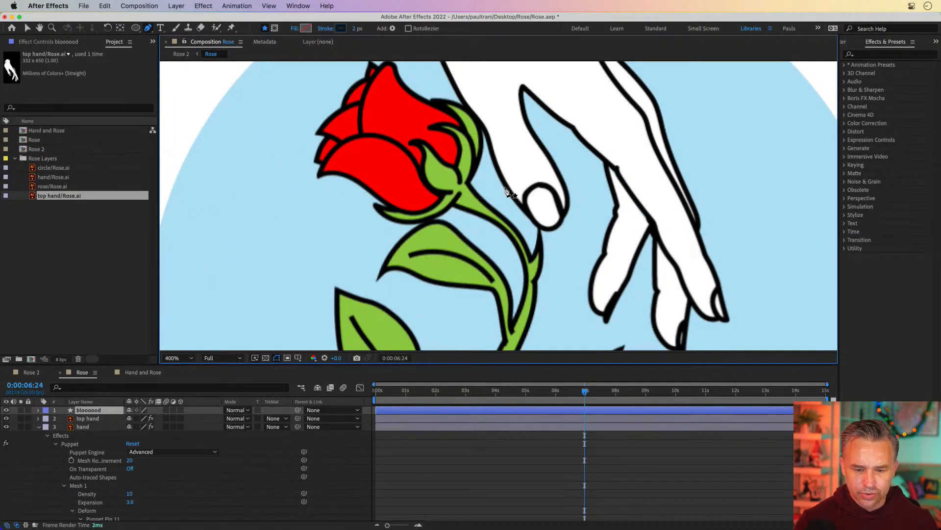
{"action": "left_click", "coordinate": [505, 186]}
{"action": "left_click", "coordinate": [519, 218]}
{"action": "left_click_drag", "start_coordinate": [522, 224], "coordinate": [528, 232]}
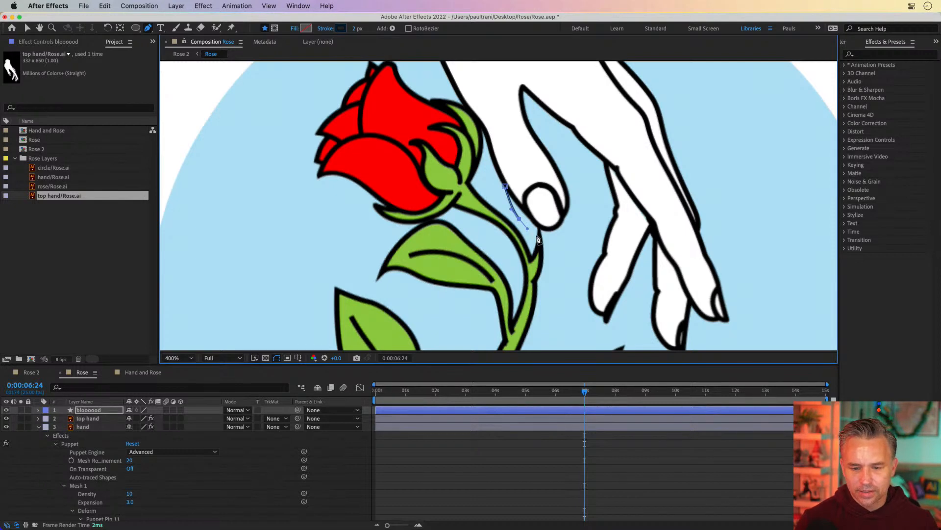
{"action": "left_click", "coordinate": [537, 236]}
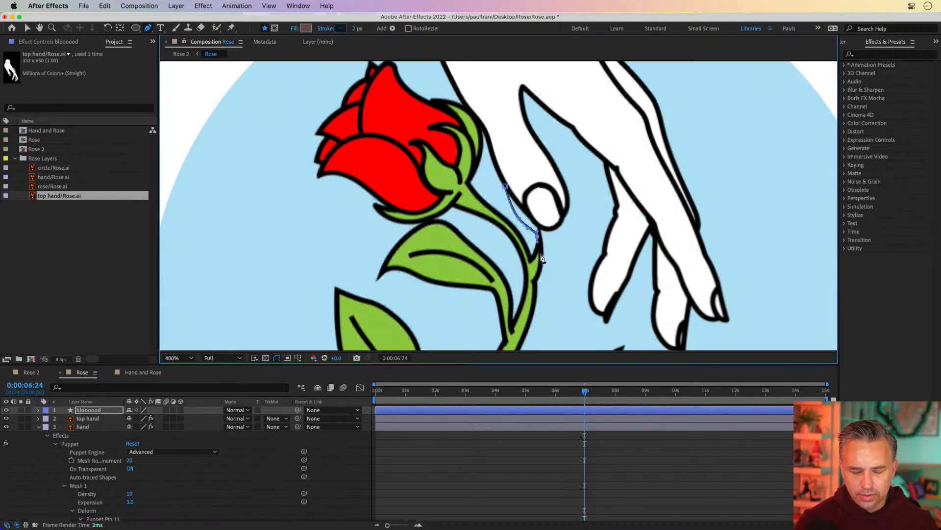
{"action": "left_click_drag", "start_coordinate": [544, 257], "coordinate": [560, 257]}
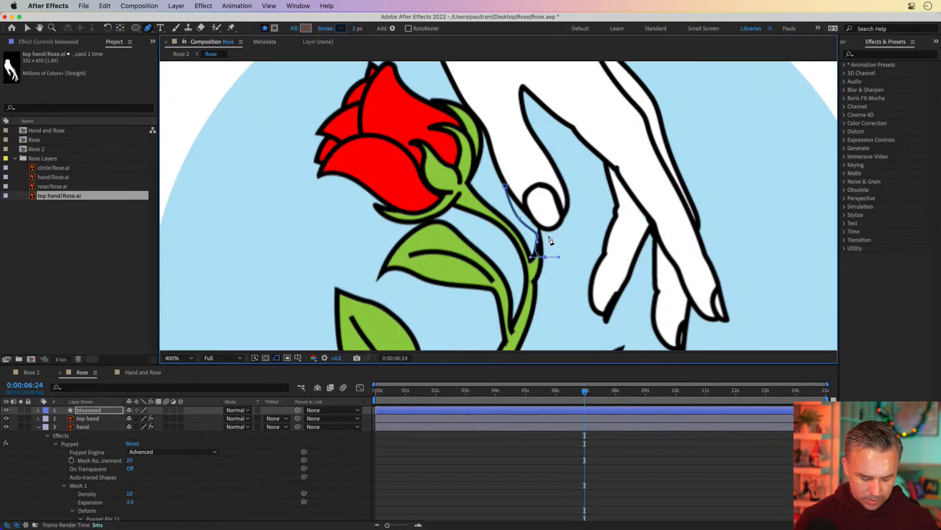
{"action": "key", "text": "super+z"}
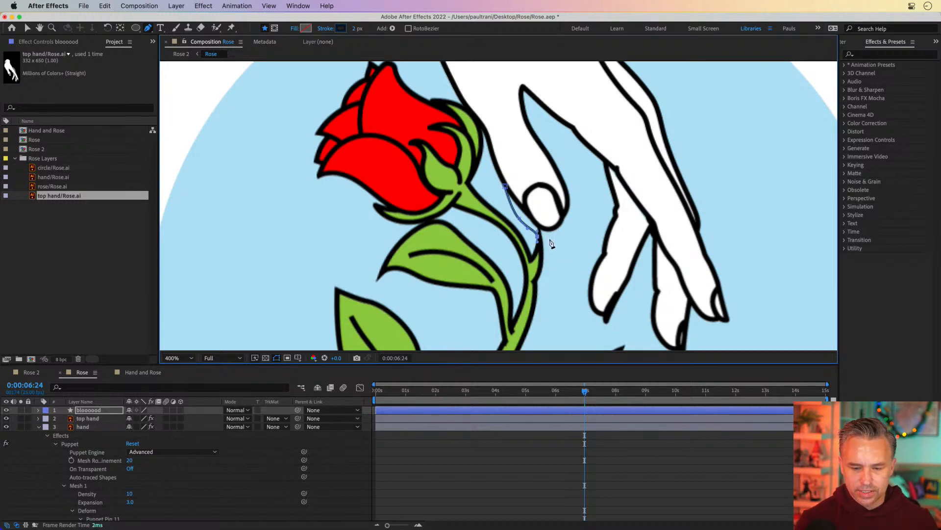
{"action": "key", "text": "super+z"}
{"action": "left_click_drag", "start_coordinate": [548, 236], "coordinate": [557, 234]}
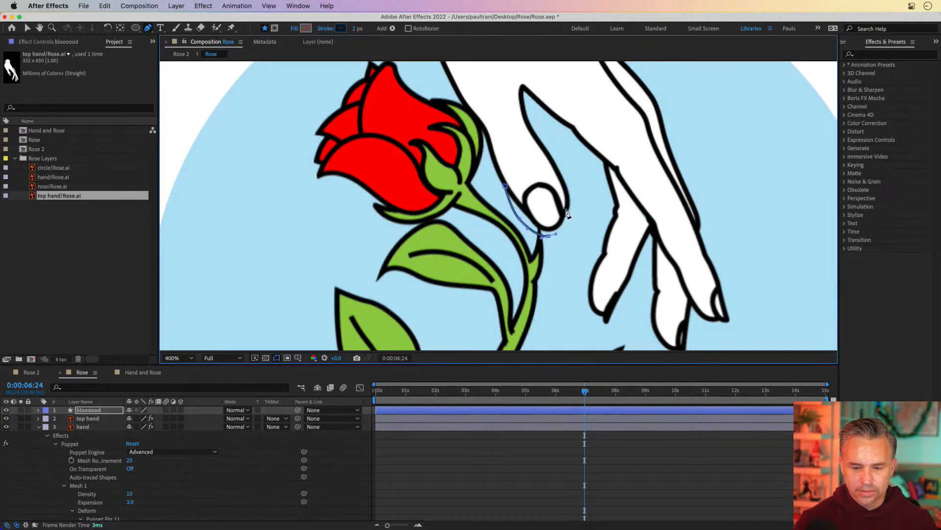
{"action": "left_click", "coordinate": [566, 209]}
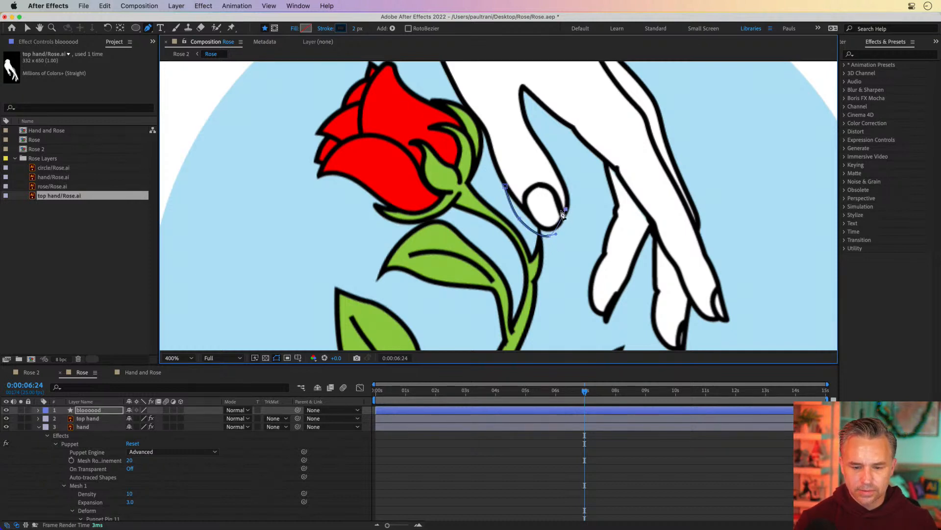
{"action": "left_click", "coordinate": [505, 187]}
Step: Give the blood shape a solid fill of FF0000 and set its stroke to none
{"action": "left_click", "coordinate": [296, 28]}
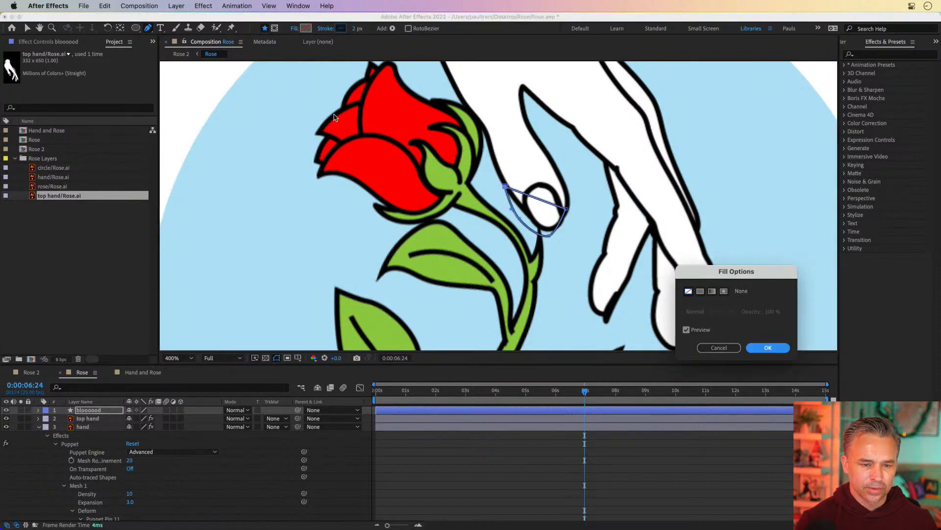
{"action": "left_click", "coordinate": [700, 290]}
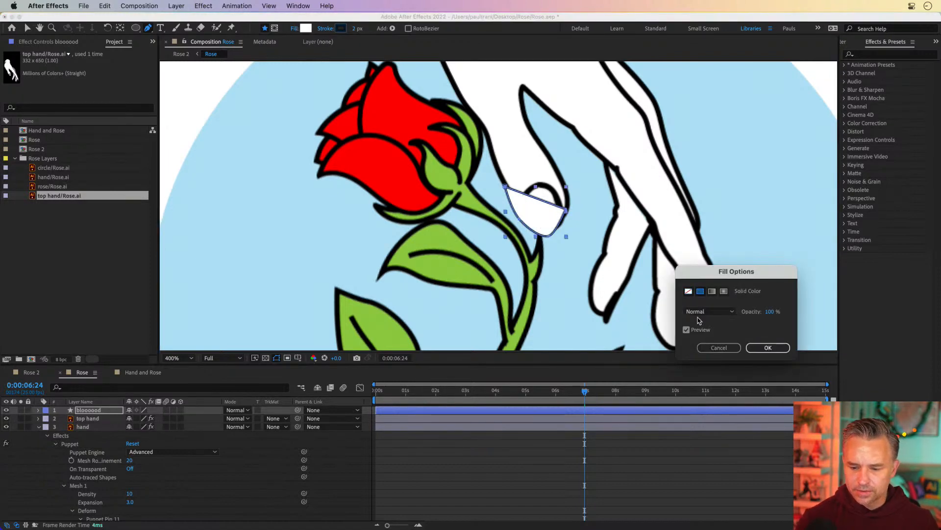
{"action": "left_click", "coordinate": [767, 347]}
{"action": "left_click", "coordinate": [306, 29]}
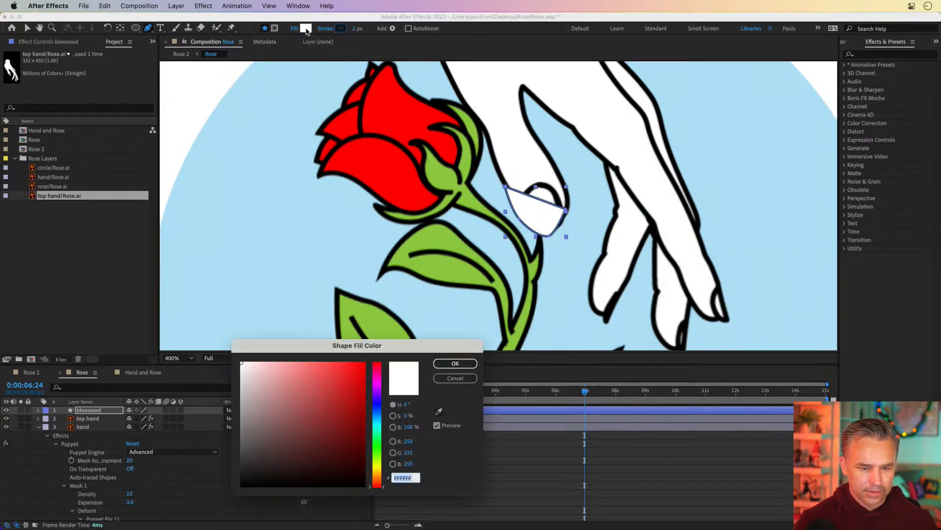
{"action": "left_click_drag", "start_coordinate": [293, 375], "coordinate": [363, 357]}
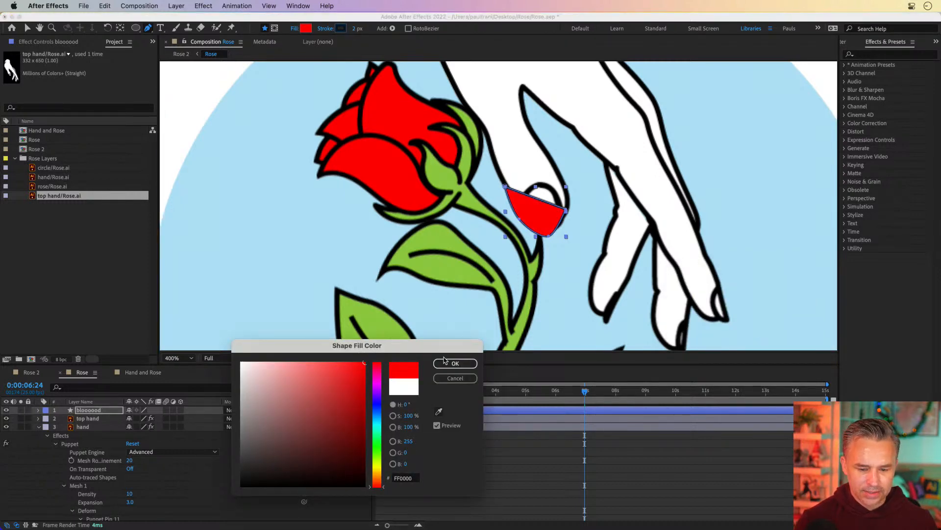
{"action": "left_click", "coordinate": [446, 363]}
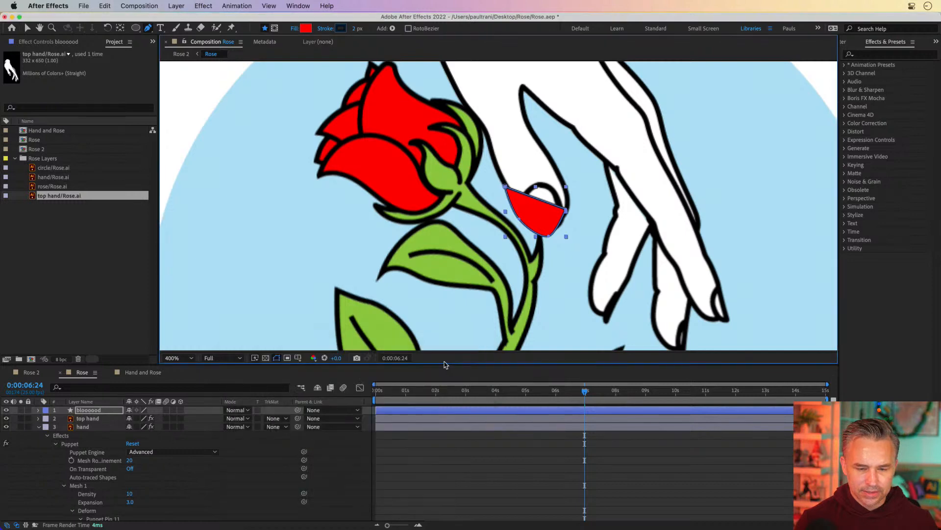
{"action": "left_click", "coordinate": [334, 29]}
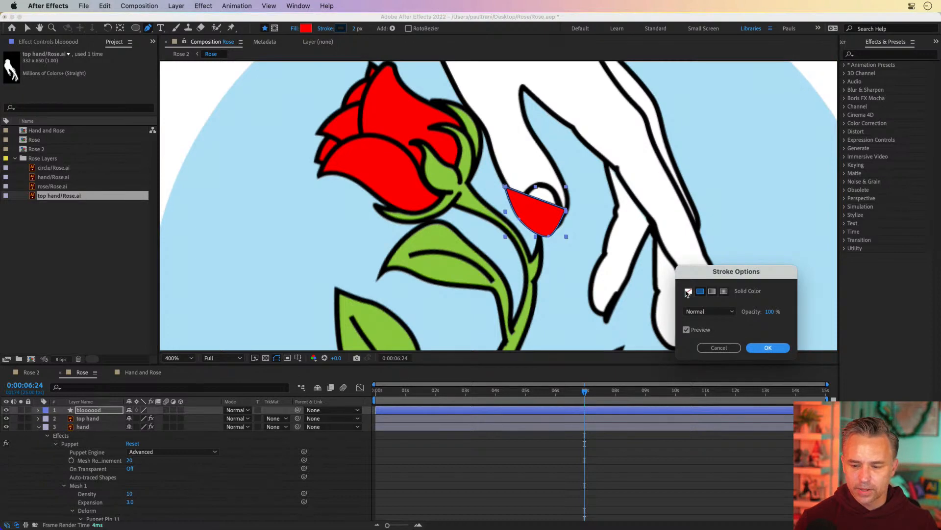
{"action": "left_click", "coordinate": [688, 292]}
{"action": "key", "text": "Return"}
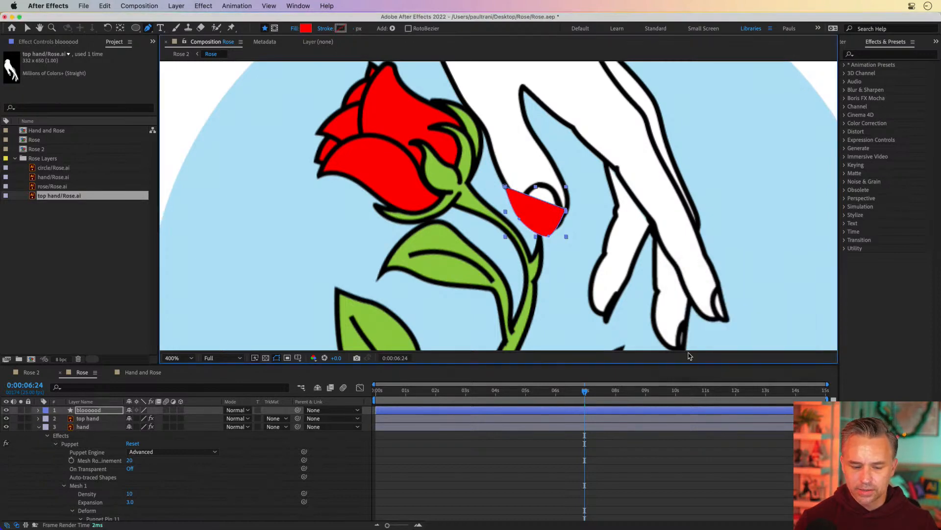
Step: Send the bloooood layer behind the top hand and adjust its path points to tuck under the fingertip
{"action": "left_click", "coordinate": [27, 28]}
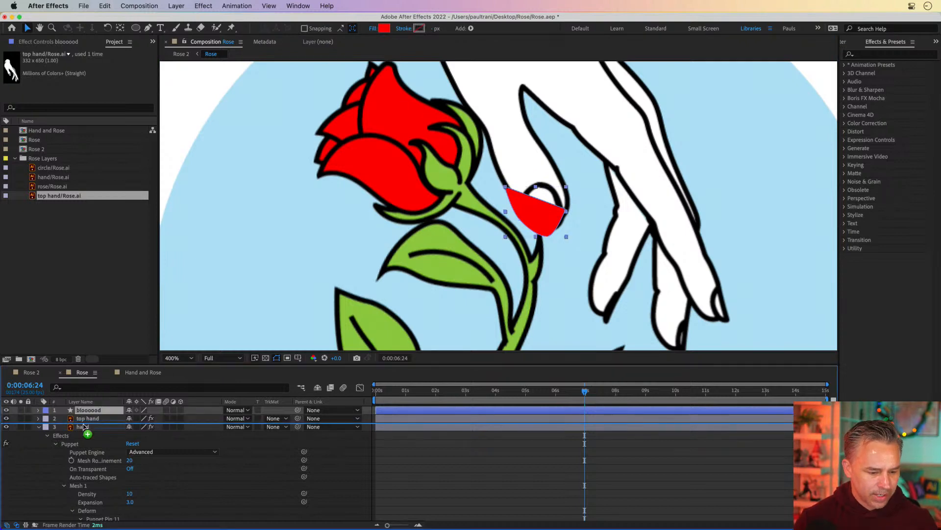
{"action": "key", "text": "super+bracketleft"}
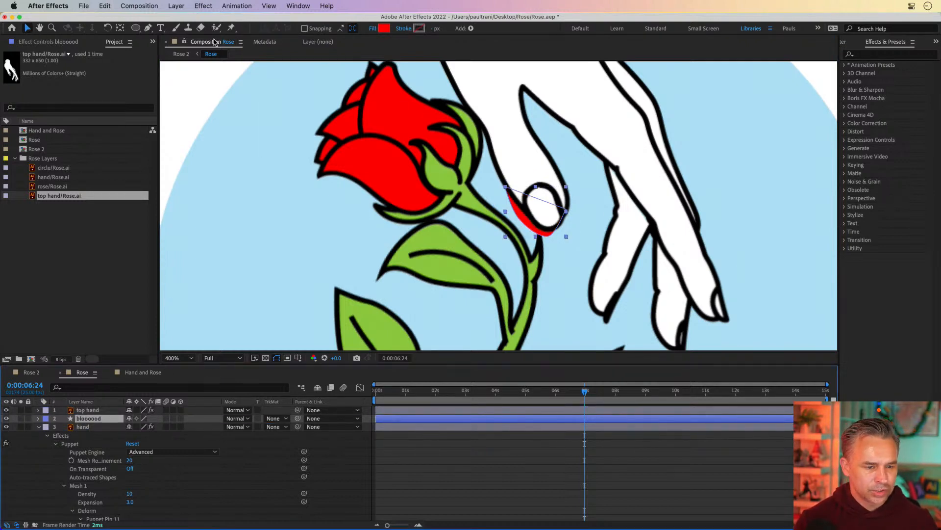
{"action": "left_click", "coordinate": [524, 225]}
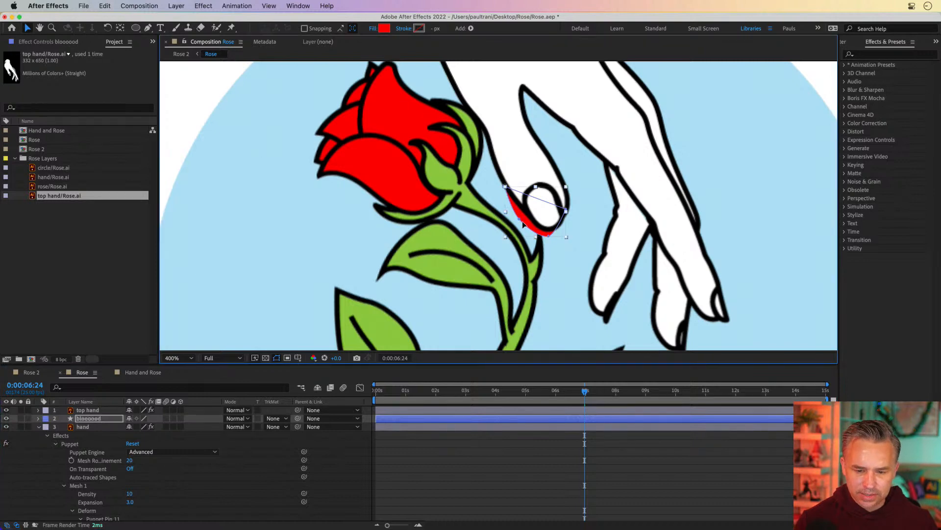
{"action": "double_click", "coordinate": [550, 237]}
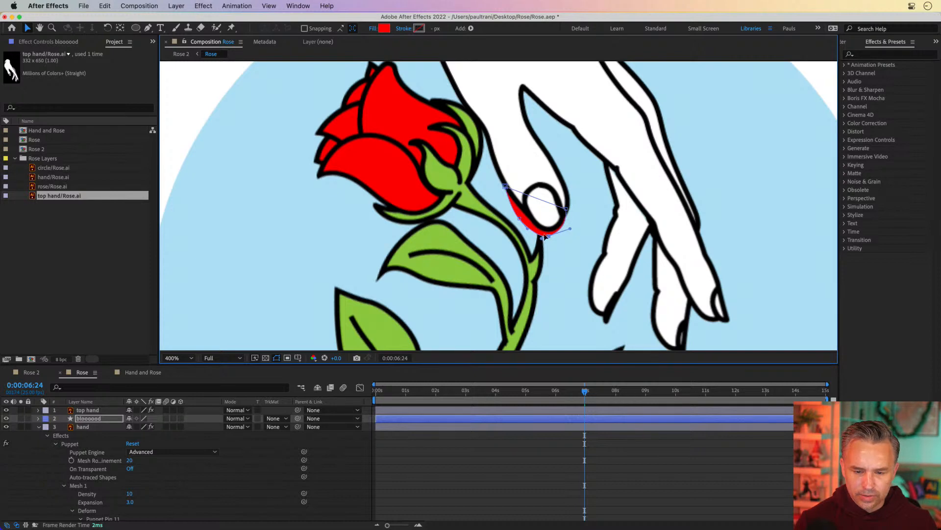
{"action": "left_click_drag", "start_coordinate": [547, 235], "coordinate": [521, 218]}
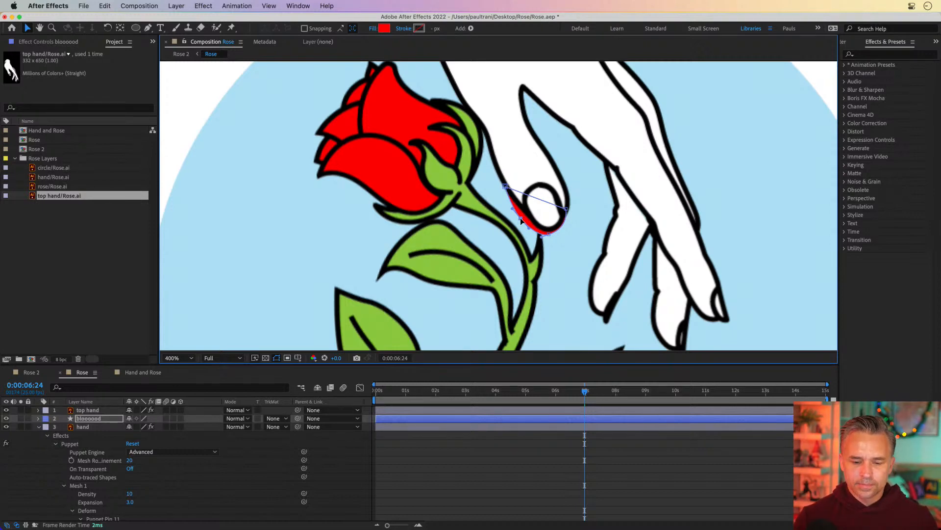
{"action": "left_click_drag", "start_coordinate": [522, 223], "coordinate": [531, 221]}
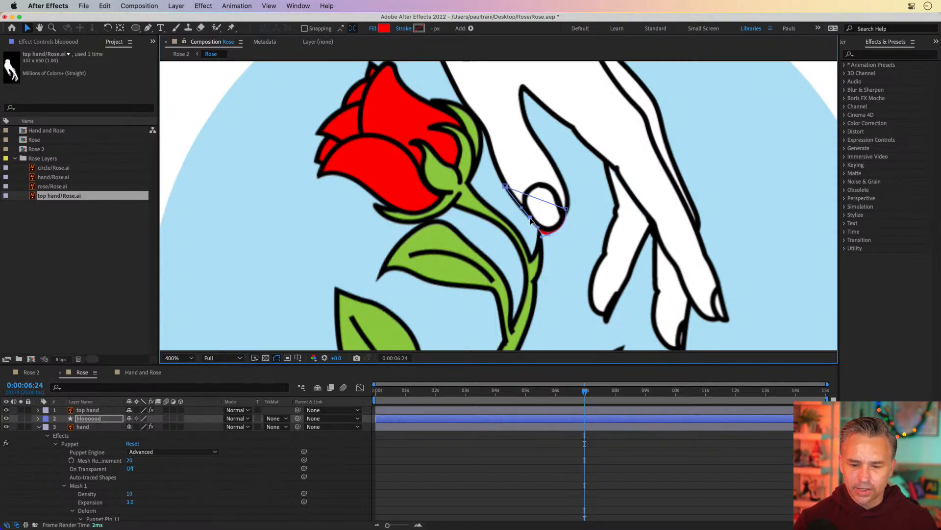
{"action": "left_click_drag", "start_coordinate": [505, 188], "coordinate": [510, 193]}
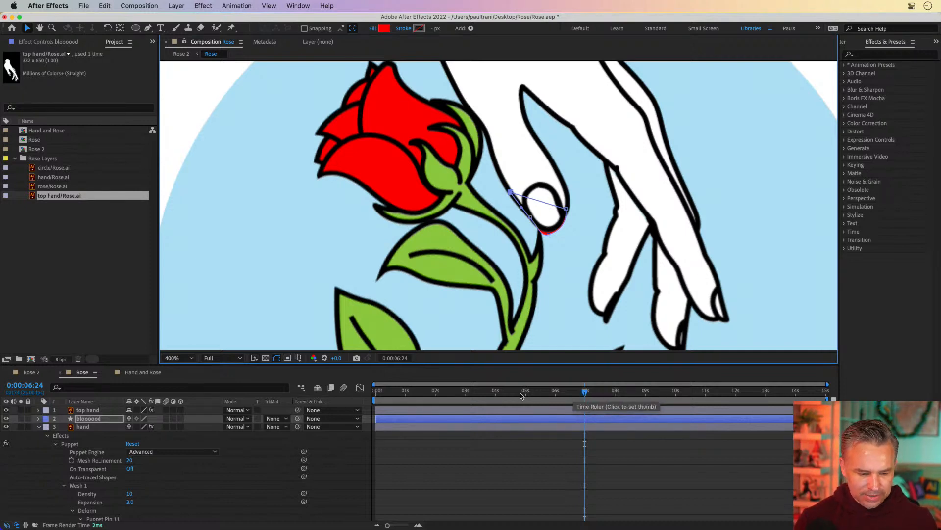
Step: Expand the bloooood layer's Contents to show Shape 1's path, stroke and fill properties
{"action": "left_click", "coordinate": [38, 418]}
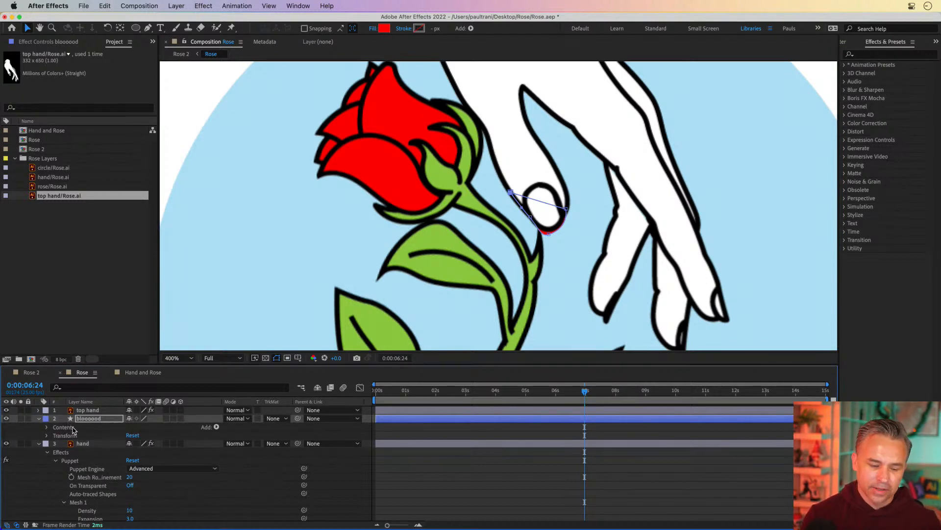
{"action": "left_click", "coordinate": [47, 429]}
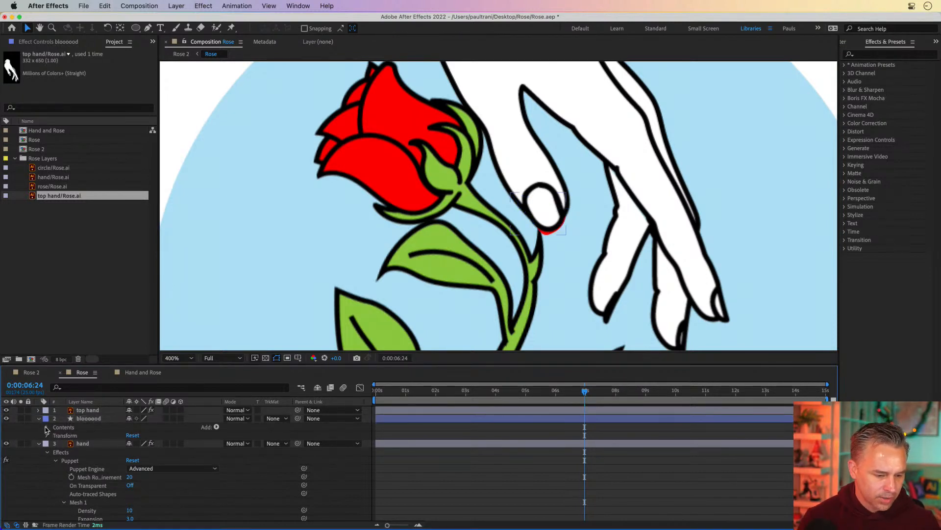
{"action": "left_click", "coordinate": [46, 427]}
{"action": "left_click", "coordinate": [55, 436]}
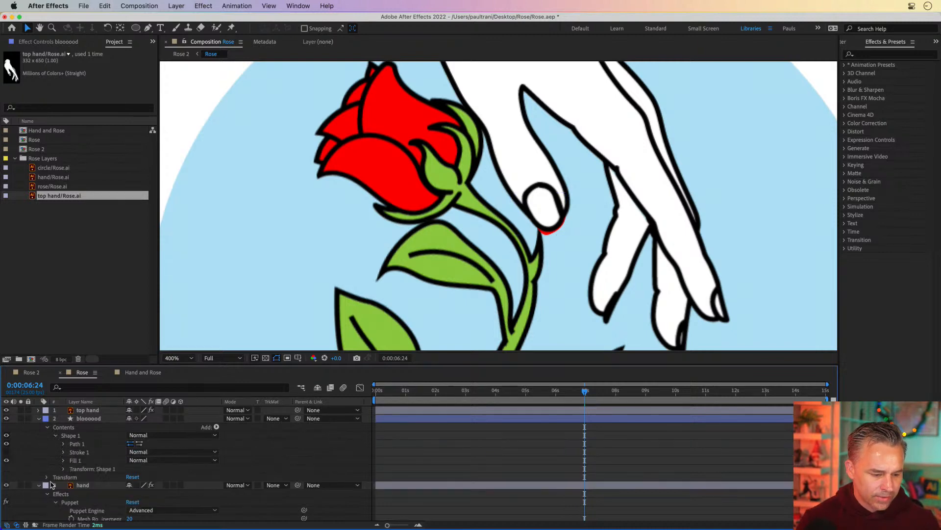
Step: Expand the blood shape's path properties and set a Path keyframe at 0:00:06:24
{"action": "left_click", "coordinate": [63, 444]}
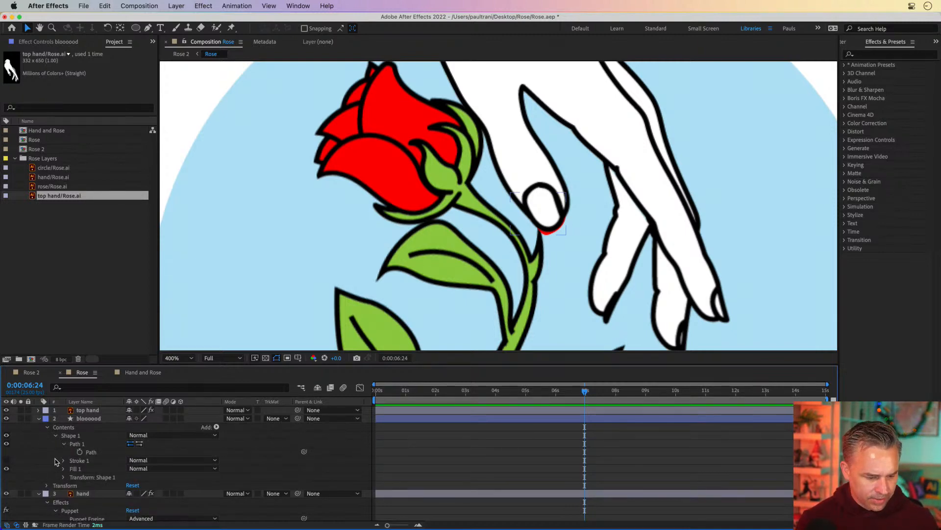
{"action": "left_click", "coordinate": [63, 460]}
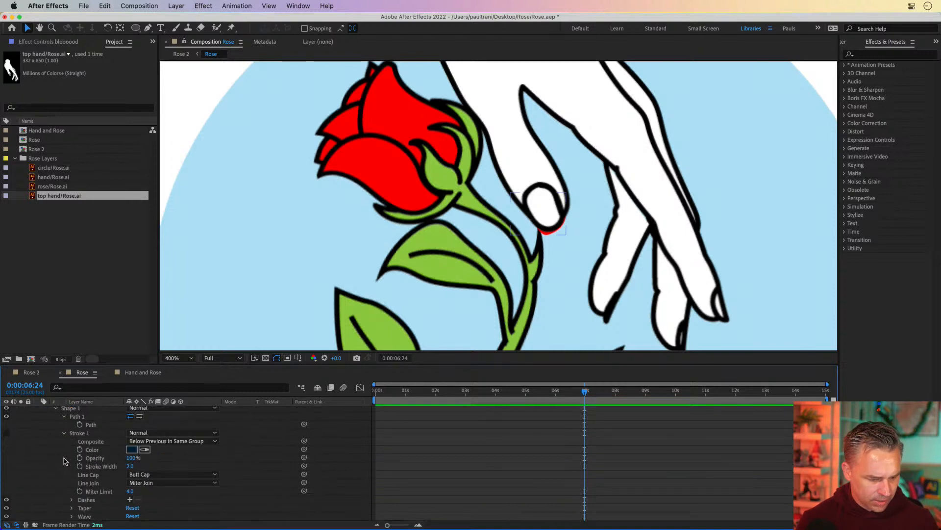
{"action": "left_click", "coordinate": [65, 434]}
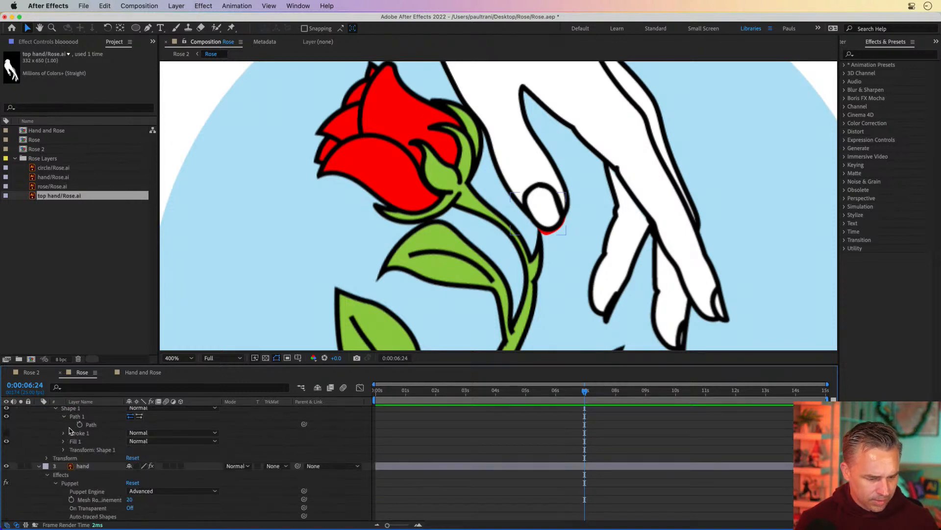
{"action": "left_click", "coordinate": [79, 425]}
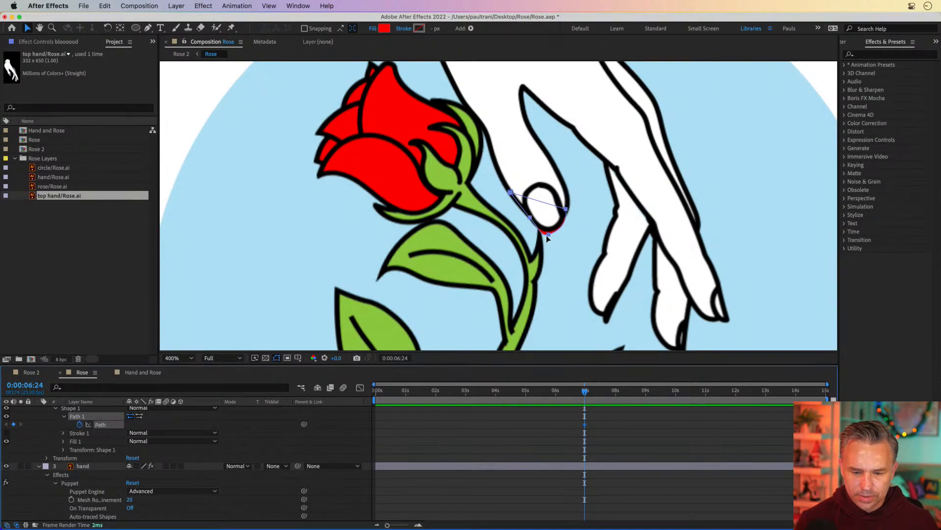
Step: Reshape the blood path at 0:00:06:24 so it is tucked completely under the fingertip
{"action": "left_click_drag", "start_coordinate": [548, 234], "coordinate": [548, 230]}
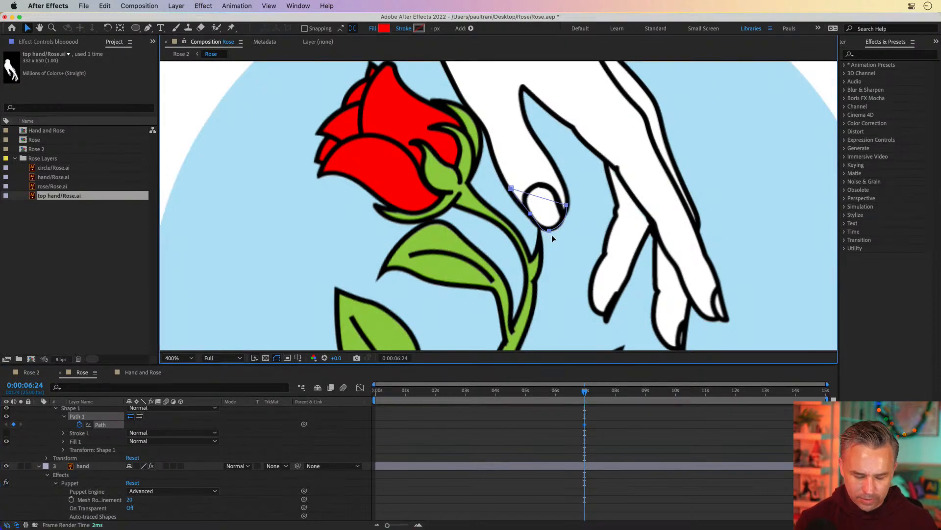
{"action": "key", "text": "super+z"}
{"action": "double_click", "coordinate": [549, 234]}
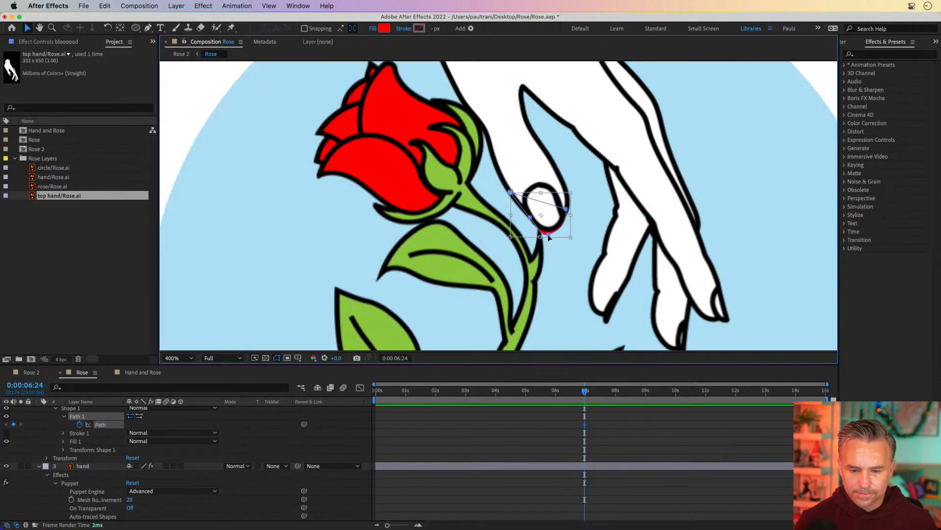
{"action": "left_click", "coordinate": [502, 413]}
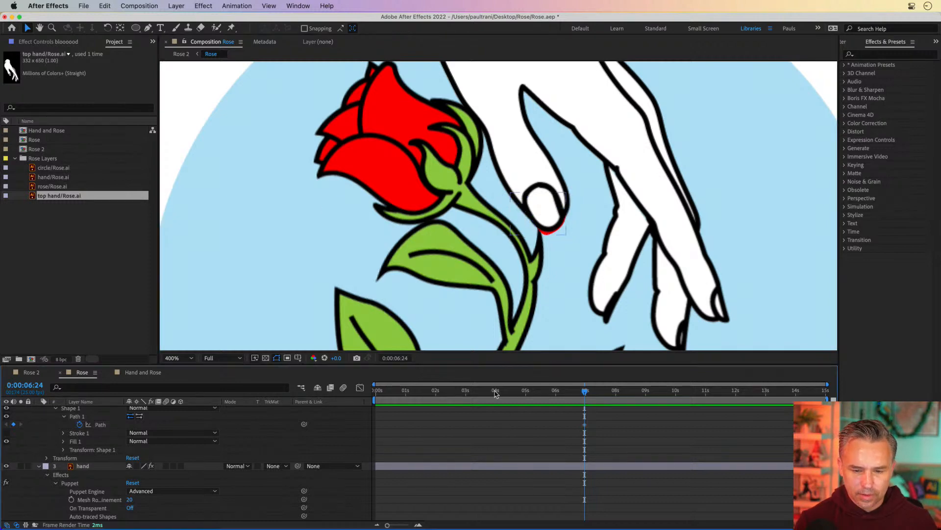
{"action": "scroll", "coordinate": [95, 411], "scroll_direction": "up", "scroll_amount": 2}
{"action": "left_click", "coordinate": [86, 419]}
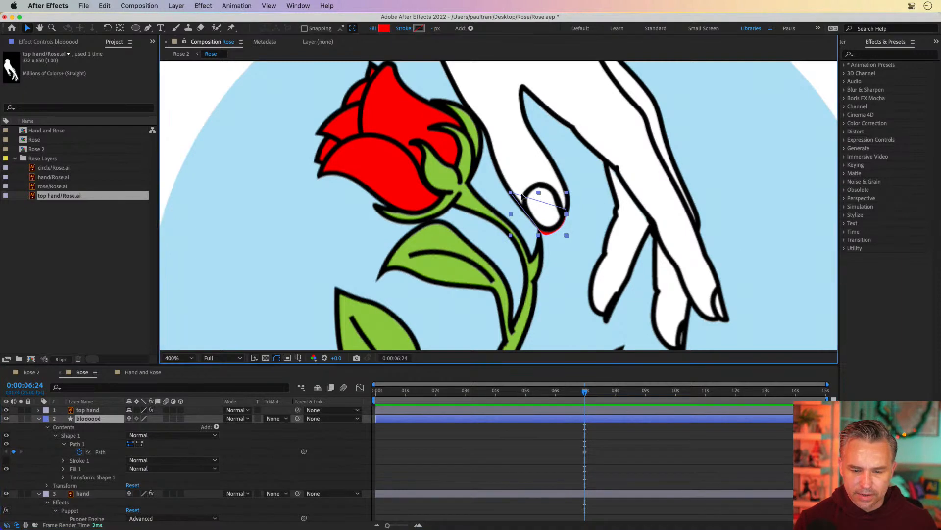
{"action": "double_click", "coordinate": [511, 193]}
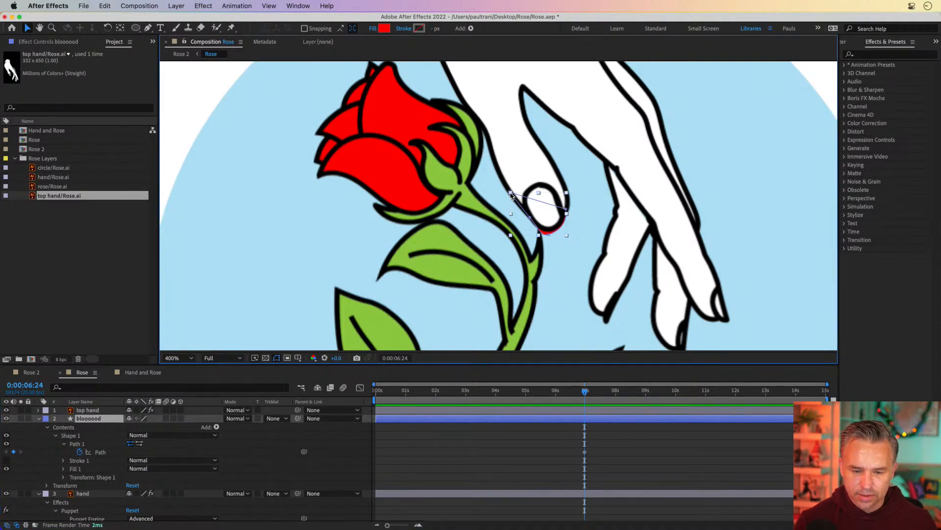
{"action": "double_click", "coordinate": [532, 221]}
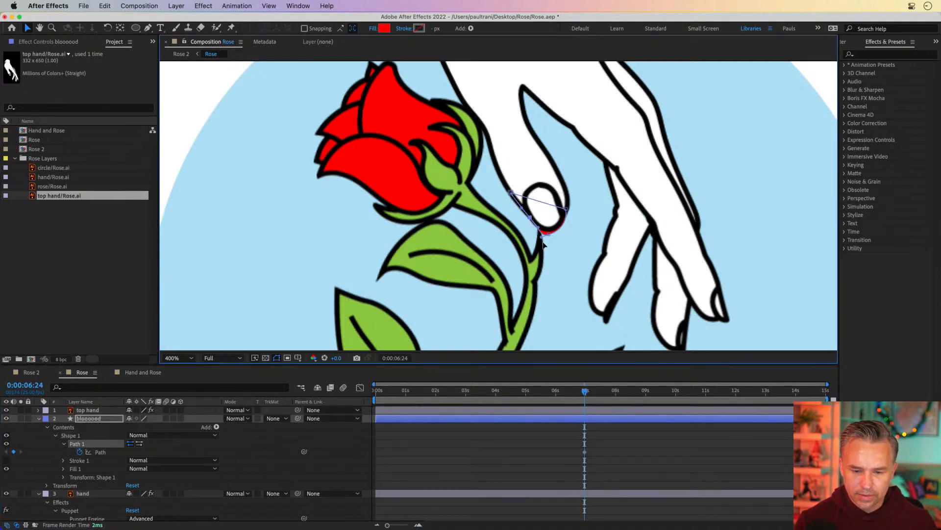
{"action": "left_click_drag", "start_coordinate": [547, 237], "coordinate": [564, 206]}
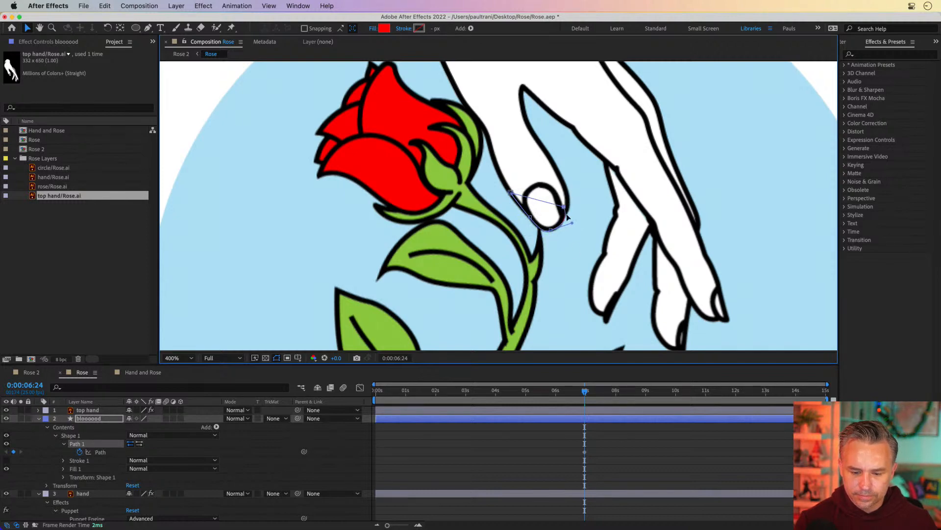
Step: At 0:00:07:12, reshape the blood path into a small drop emerging below the fingertip
{"action": "left_click", "coordinate": [601, 392]}
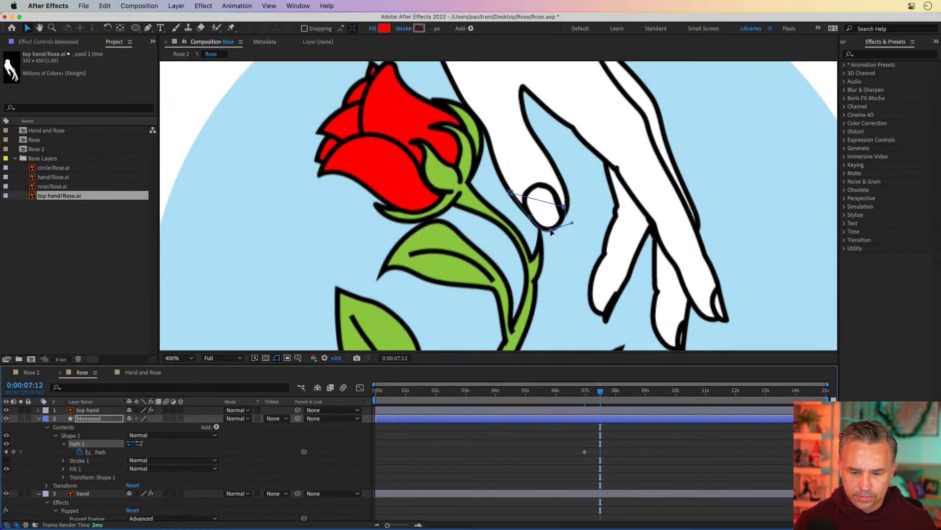
{"action": "mouse_move", "coordinate": [551, 230]}
{"action": "left_mouse_down"}
{"action": "mouse_move", "coordinate": [549, 246]}
{"action": "mouse_move", "coordinate": [535, 222]}
{"action": "left_mouse_up"}
{"action": "left_click_drag", "start_coordinate": [510, 193], "coordinate": [543, 220]}
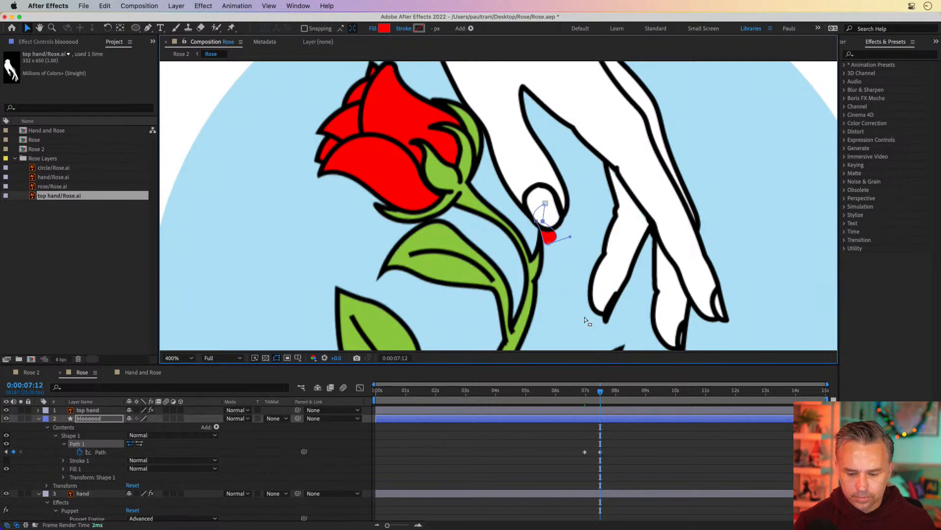
Step: At 0:00:07:20, stretch the blood path into an elongated drop hanging from the fingertip
{"action": "mouse_move", "coordinate": [594, 391]}
{"action": "left_mouse_down"}
{"action": "mouse_move", "coordinate": [584, 391]}
{"action": "mouse_move", "coordinate": [610, 392]}
{"action": "mouse_move", "coordinate": [583, 391]}
{"action": "mouse_move", "coordinate": [635, 392]}
{"action": "mouse_move", "coordinate": [588, 392]}
{"action": "mouse_move", "coordinate": [610, 392]}
{"action": "left_mouse_up"}
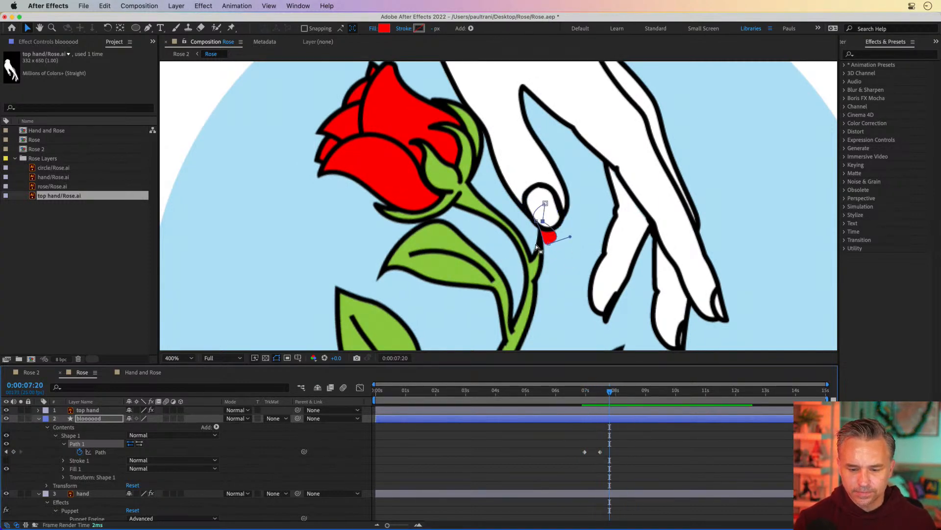
{"action": "left_click_drag", "start_coordinate": [549, 245], "coordinate": [548, 259]}
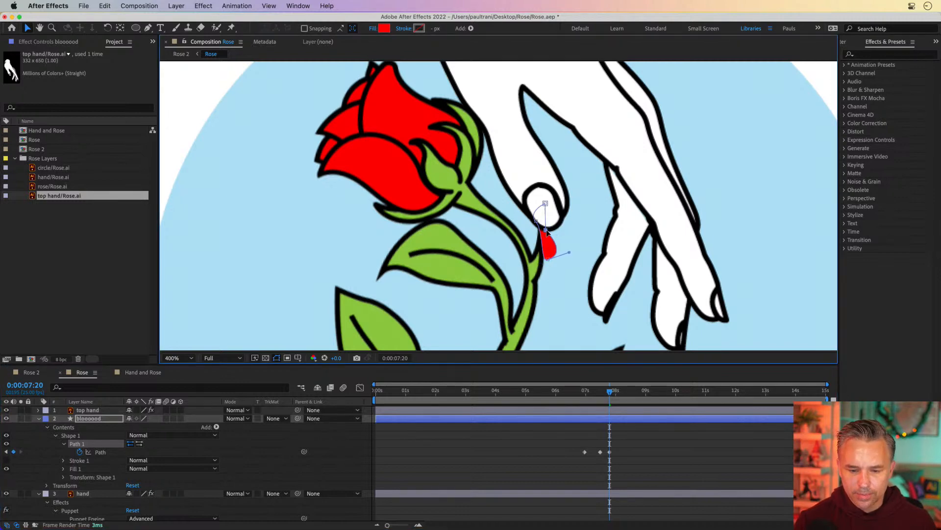
{"action": "left_click_drag", "start_coordinate": [538, 224], "coordinate": [541, 241]}
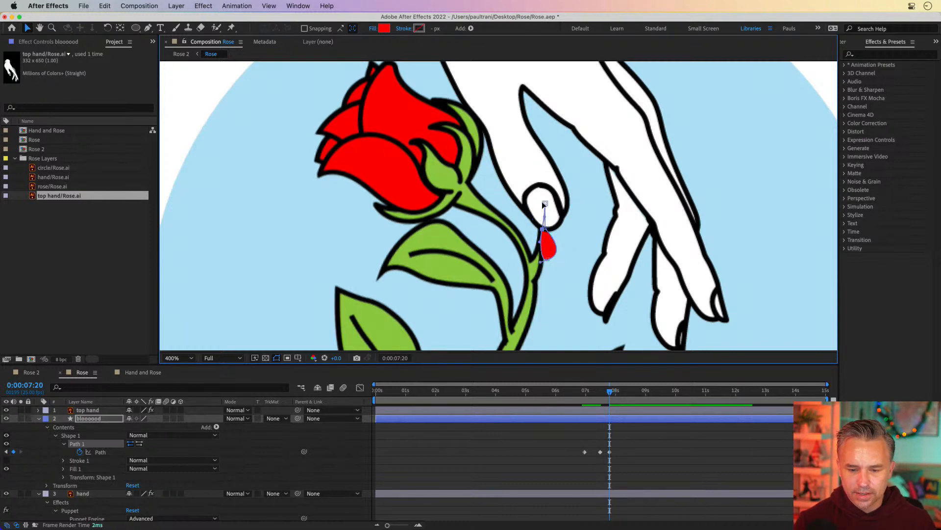
{"action": "left_click_drag", "start_coordinate": [543, 204], "coordinate": [549, 230]}
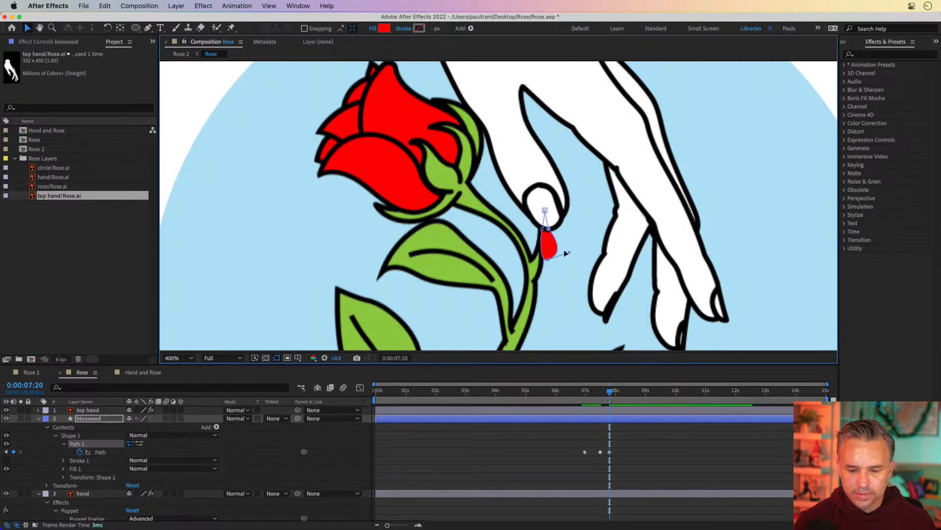
{"action": "mouse_move", "coordinate": [547, 259]}
{"action": "left_mouse_down"}
{"action": "mouse_move", "coordinate": [548, 250]}
{"action": "mouse_move", "coordinate": [567, 263]}
{"action": "mouse_move", "coordinate": [546, 253]}
{"action": "left_mouse_up"}
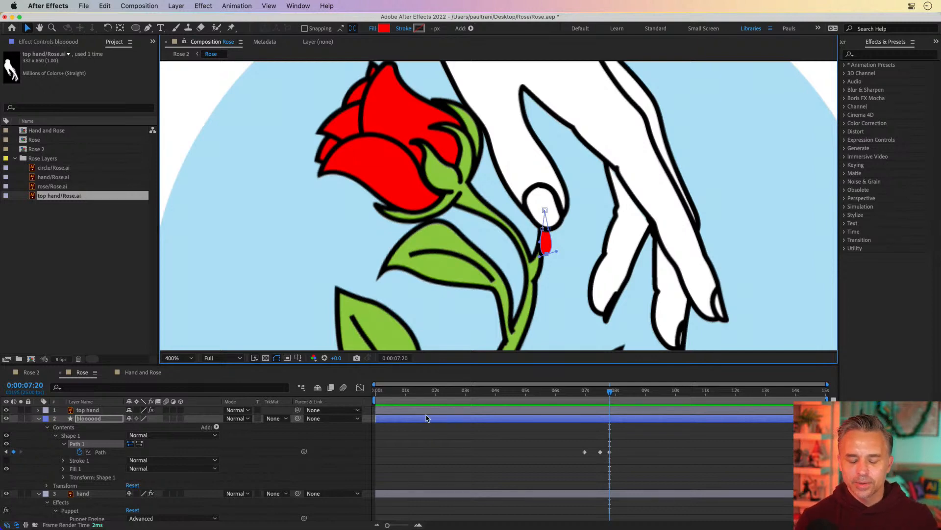
Step: Trim the bloooood layer so it starts at 0:00:06:24
{"action": "left_click", "coordinate": [586, 391]}
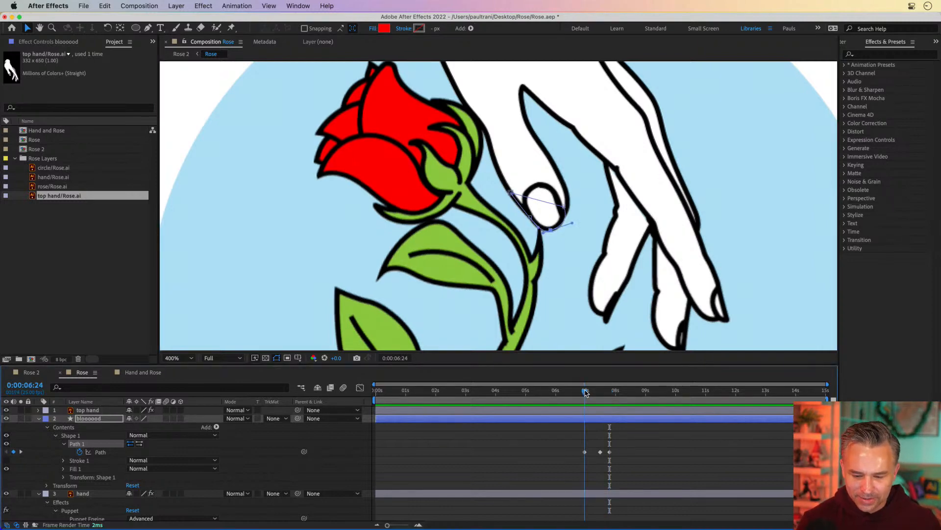
{"action": "mouse_move", "coordinate": [377, 421]}
{"action": "left_mouse_down"}
{"action": "mouse_move", "coordinate": [550, 431]}
{"action": "mouse_move", "coordinate": [379, 428]}
{"action": "mouse_move", "coordinate": [391, 425]}
{"action": "left_mouse_up"}
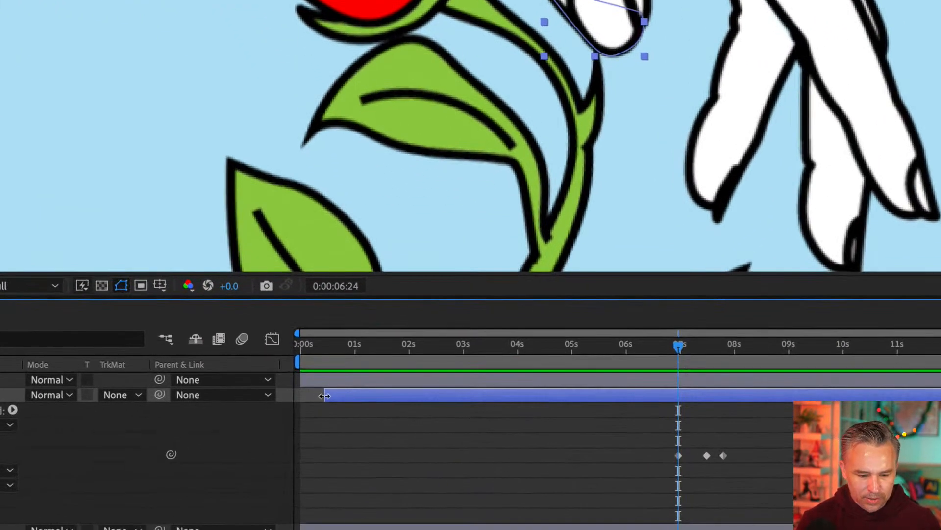
{"action": "left_click_drag", "start_coordinate": [324, 395], "coordinate": [675, 424]}
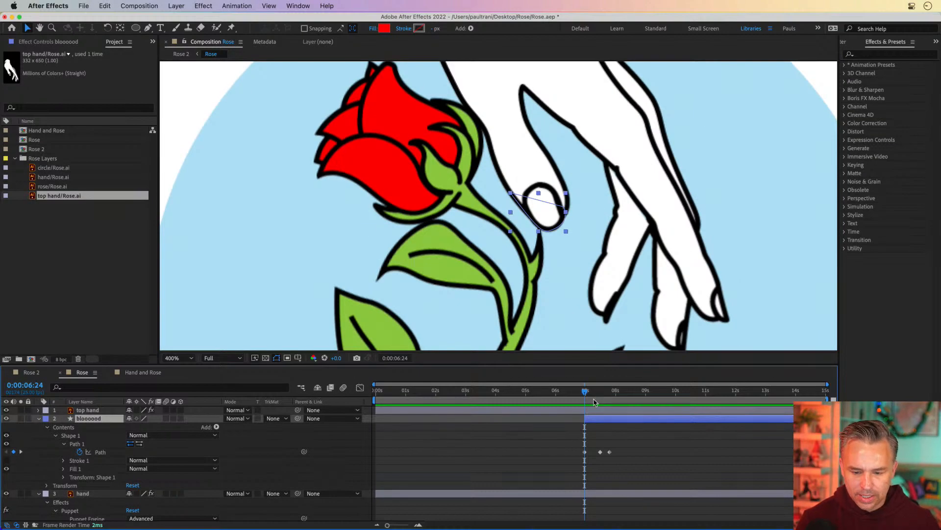
Step: Expand the bloooood layer's Transform and set a Position keyframe at 0:00:07:20
{"action": "left_click_drag", "start_coordinate": [678, 344], "coordinate": [701, 345]}
{"action": "mouse_move", "coordinate": [606, 393]}
{"action": "left_mouse_down"}
{"action": "mouse_move", "coordinate": [625, 392]}
{"action": "mouse_move", "coordinate": [610, 393]}
{"action": "left_mouse_up"}
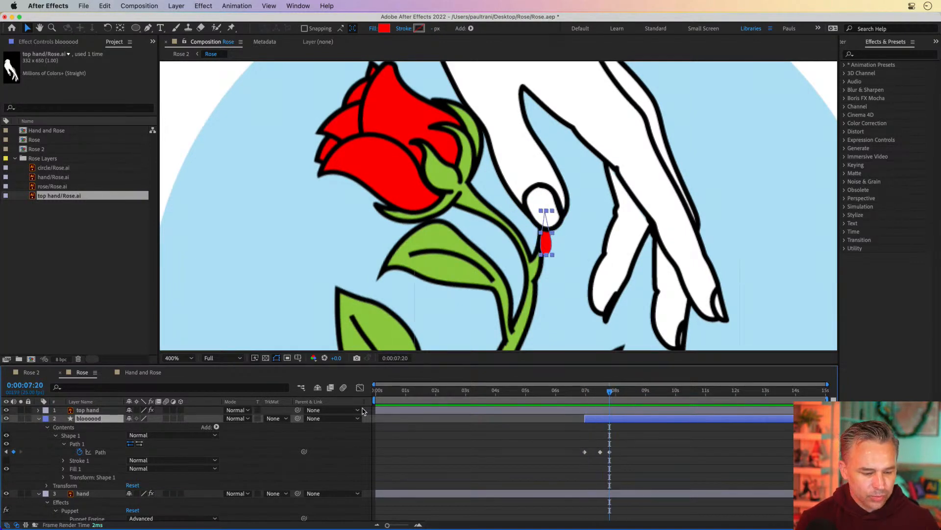
{"action": "left_click", "coordinate": [47, 486]}
{"action": "scroll", "coordinate": [47, 486], "scroll_direction": "down", "scroll_amount": 1}
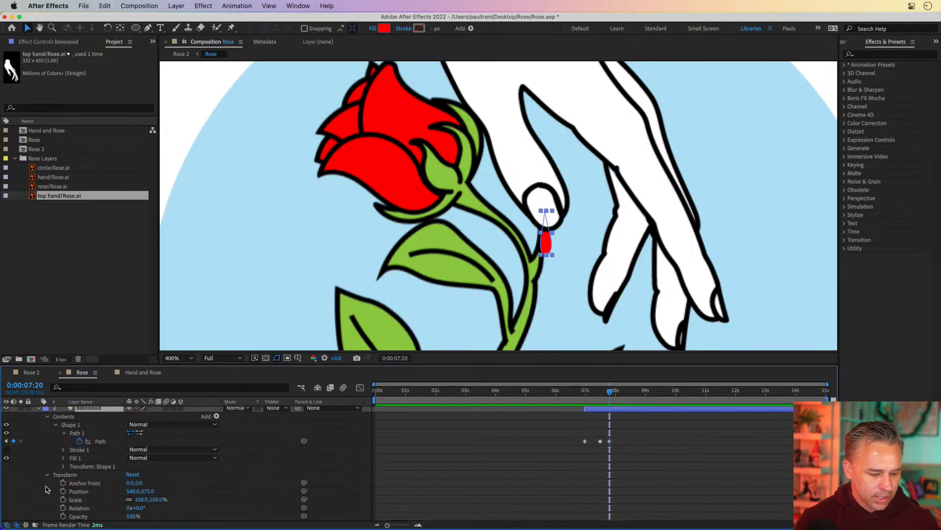
{"action": "left_click", "coordinate": [63, 491]}
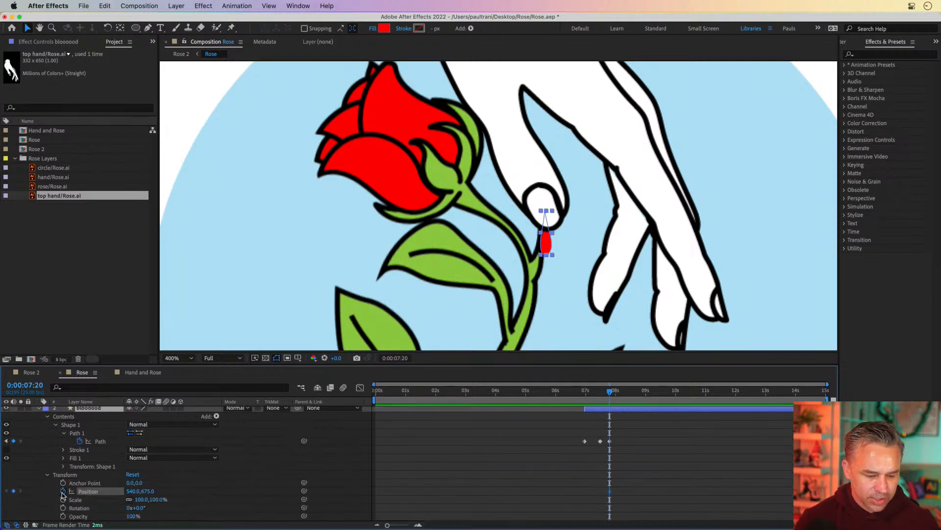
Step: At 0:00:08:17, move the blood drop down to position 540.5, 755.0
{"action": "left_click", "coordinate": [636, 394]}
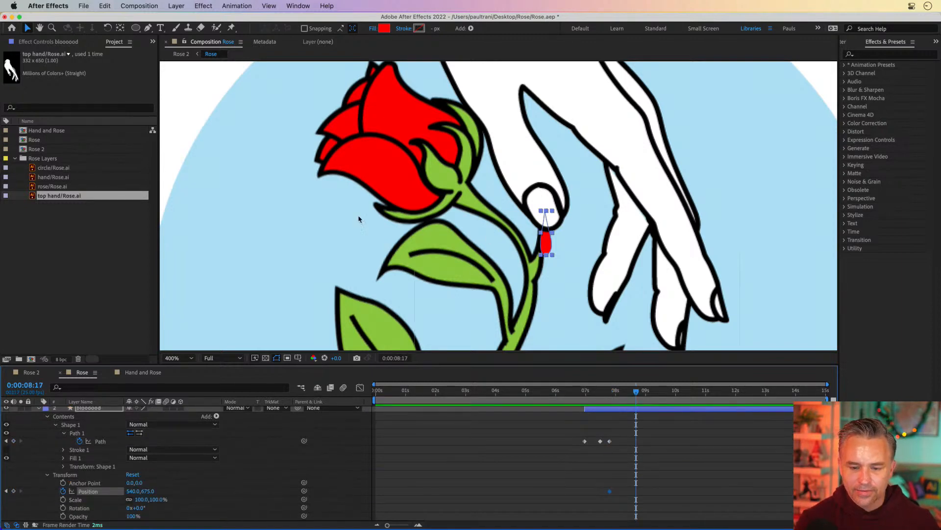
{"action": "left_click", "coordinate": [28, 31]}
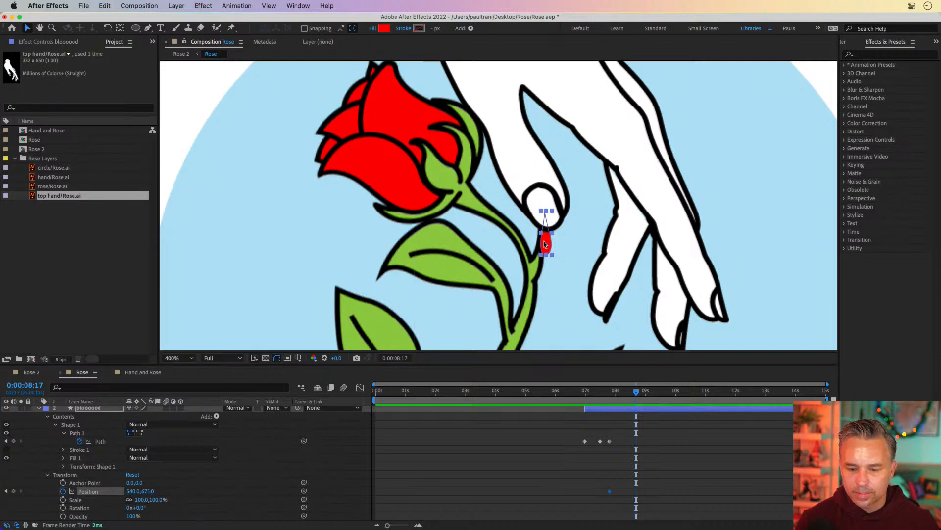
{"action": "left_click_drag", "start_coordinate": [545, 244], "coordinate": [540, 319]}
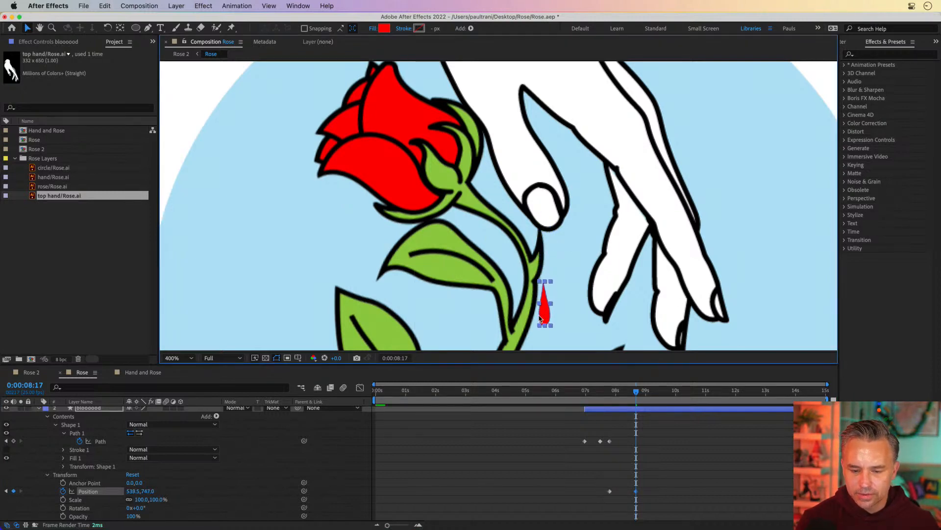
{"action": "left_click_drag", "start_coordinate": [599, 392], "coordinate": [638, 397]}
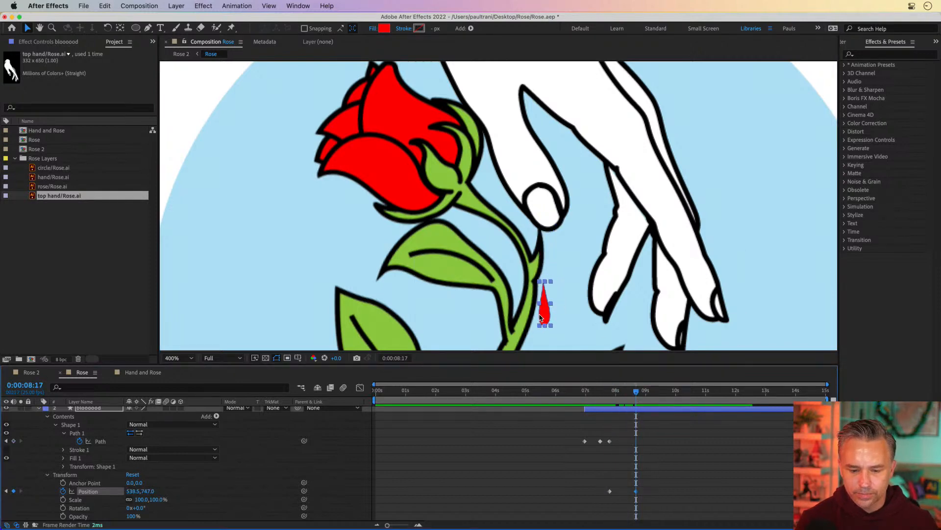
{"action": "left_click_drag", "start_coordinate": [544, 318], "coordinate": [545, 326]}
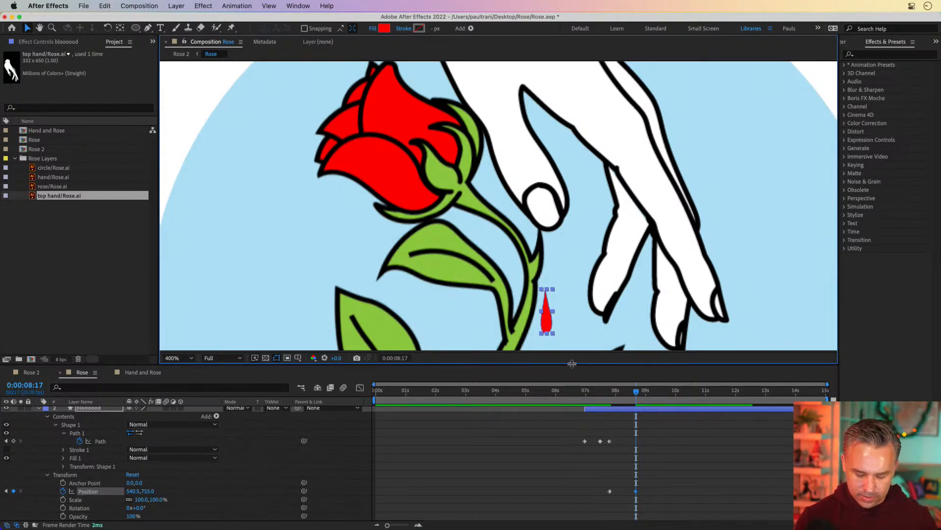
Step: Move the blood drop further down at 0:00:08:17, ending at position 540.5, 1097.0
{"action": "key", "text": "comma"}
{"action": "key", "text": "space"}
{"action": "mouse_move", "coordinate": [533, 267]}
{"action": "left_mouse_down"}
{"action": "mouse_move", "coordinate": [519, 134]}
{"action": "mouse_move", "coordinate": [507, 162]}
{"action": "mouse_move", "coordinate": [507, 301]}
{"action": "mouse_move", "coordinate": [499, 155]}
{"action": "mouse_move", "coordinate": [505, 179]}
{"action": "left_mouse_up"}
{"action": "key", "text": "comma"}
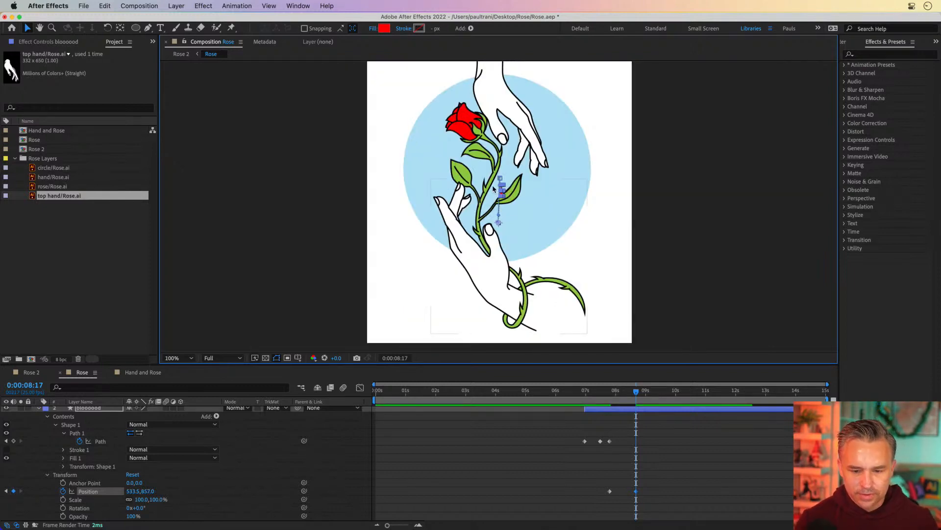
{"action": "key", "text": "period"}
{"action": "key", "text": "shift+Down"}
{"action": "key", "text": "shift+Down"}
{"action": "key", "text": "shift+Down"}
{"action": "key", "text": "shift+Down"}
{"action": "key", "text": "shift+Down"}
{"action": "key", "text": "shift+Down"}
{"action": "key", "text": "shift+Down"}
{"action": "key", "text": "shift+Down"}
{"action": "key", "text": "shift+Down"}
{"action": "key", "text": "shift+Down"}
{"action": "key", "text": "shift+Down"}
{"action": "key", "text": "shift+Down"}
{"action": "key", "text": "shift+Down"}
{"action": "key", "text": "shift+Down"}
{"action": "key", "text": "shift+Down"}
{"action": "key", "text": "shift+Down"}
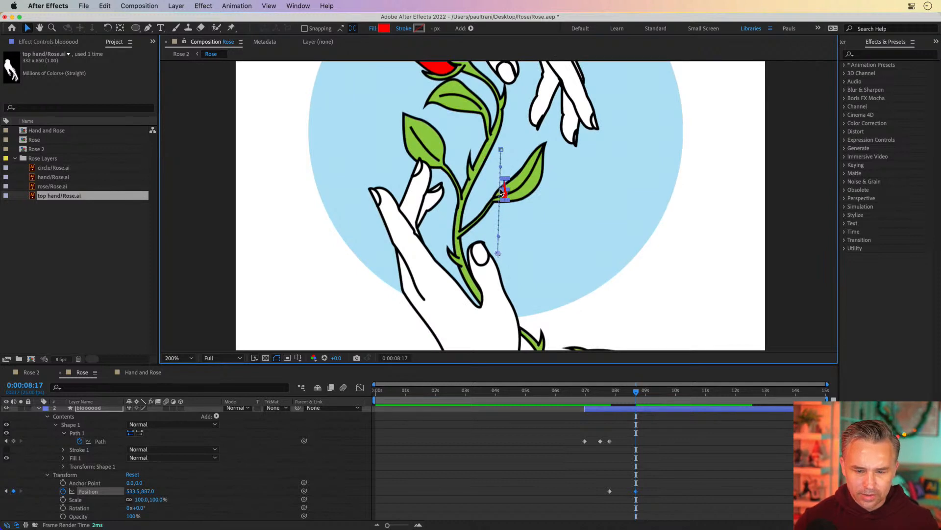
{"action": "key", "text": "shift+Down"}
{"action": "key", "text": "shift+Down"}
{"action": "key", "text": "shift+Down"}
{"action": "key", "text": "shift+Down"}
{"action": "key", "text": "shift+Down"}
{"action": "key", "text": "shift+Down"}
{"action": "key", "text": "shift+Down"}
{"action": "key", "text": "shift+Down"}
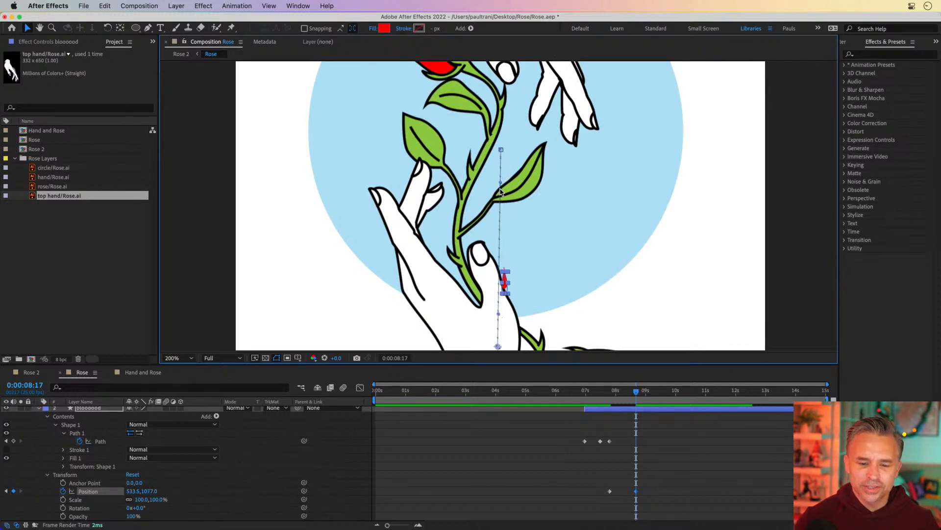
{"action": "key", "text": "Right"}
{"action": "key", "text": "Right"}
{"action": "key", "text": "Right"}
{"action": "key", "text": "Right"}
{"action": "key", "text": "Right"}
{"action": "key", "text": "Right"}
{"action": "key", "text": "Right"}
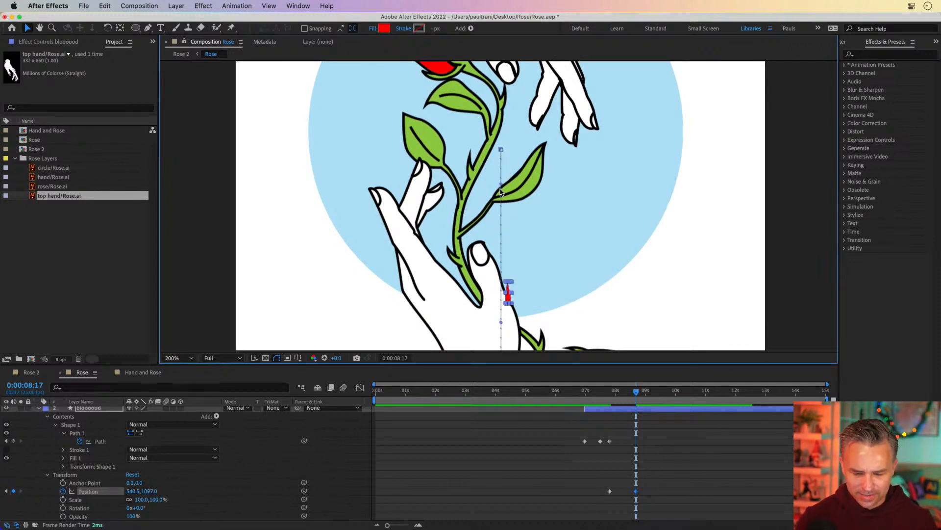
{"action": "scroll", "coordinate": [402, 284], "scroll_direction": "down", "scroll_amount": 8}
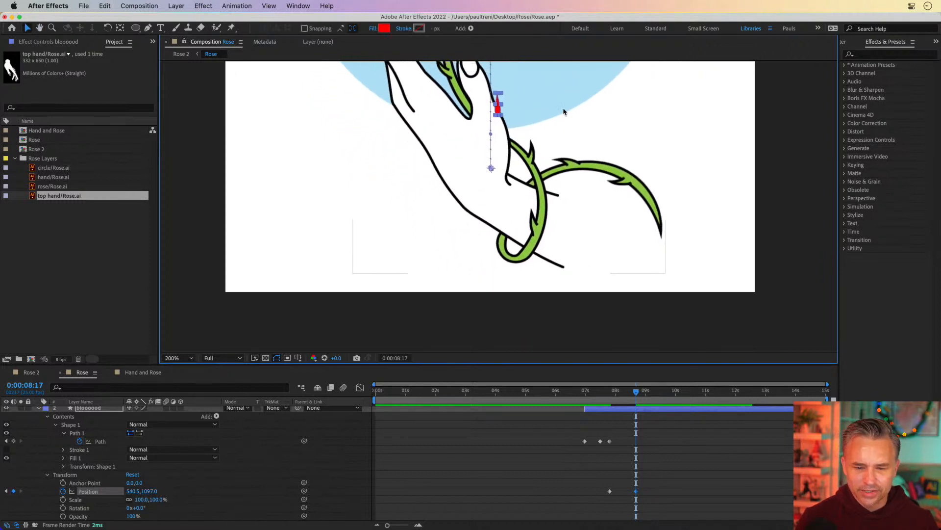
{"action": "left_click_drag", "start_coordinate": [496, 104], "coordinate": [501, 262]}
{"action": "key", "text": "super+z"}
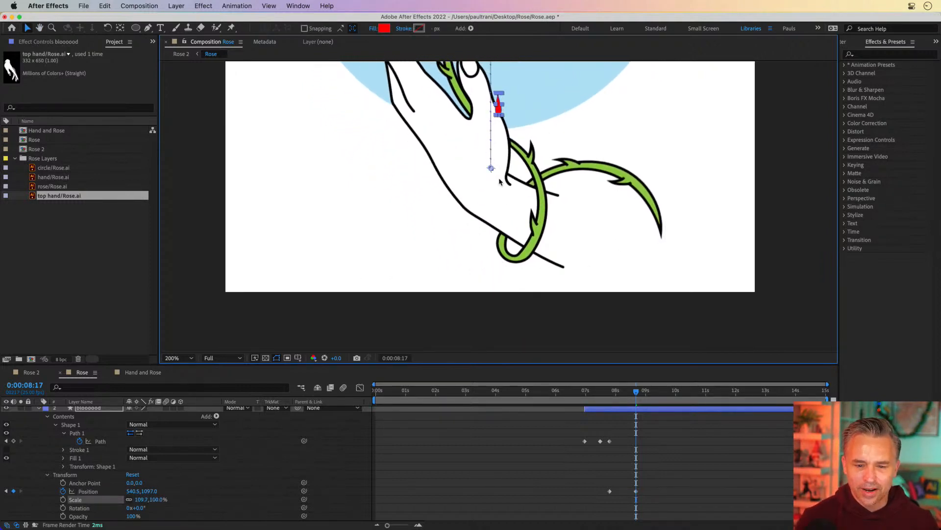
Step: Move the blood drop off the bottom of the frame to 541.5, 1507.0 and shift that Position keyframe slightly later
{"action": "left_click_drag", "start_coordinate": [498, 109], "coordinate": [499, 310]}
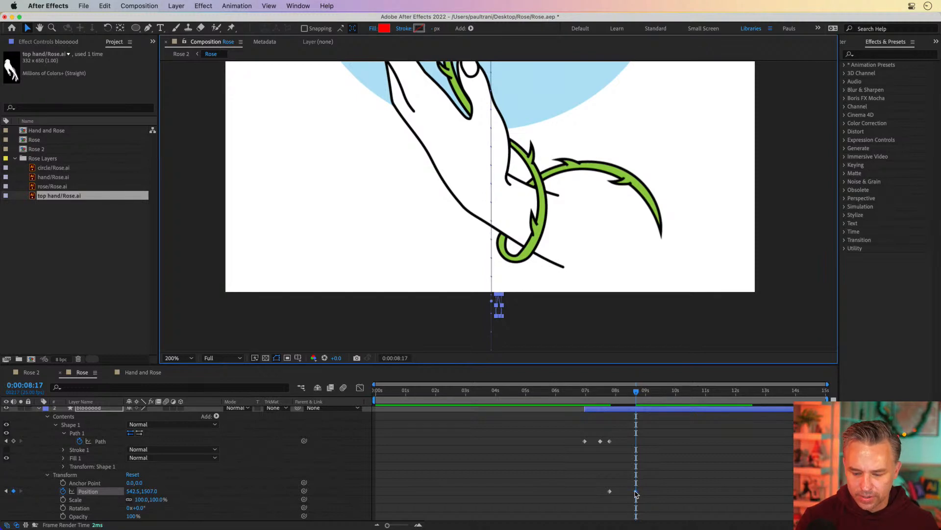
{"action": "left_click_drag", "start_coordinate": [636, 491], "coordinate": [650, 490]}
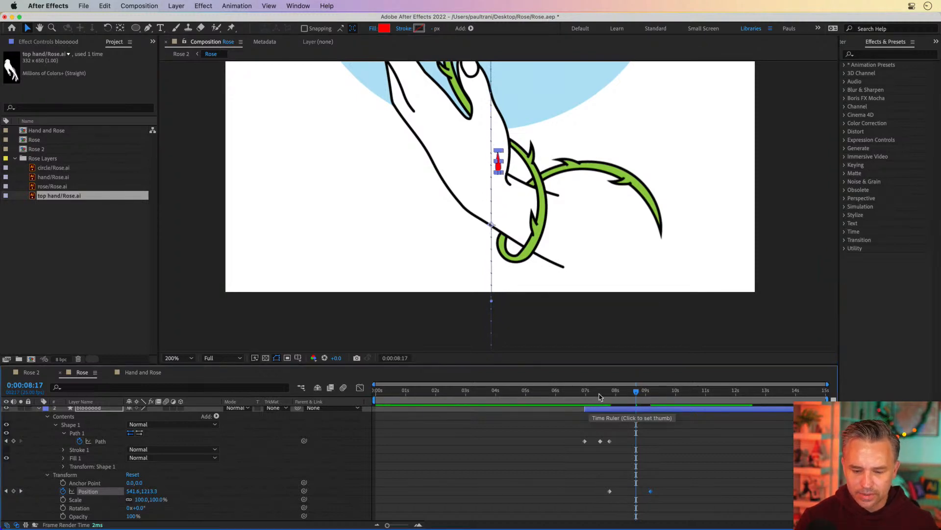
Step: Collapse the open layers and move the bloooood layer down beneath the rose layer, above circle
{"action": "left_click", "coordinate": [599, 397]}
{"action": "left_click", "coordinate": [40, 409]}
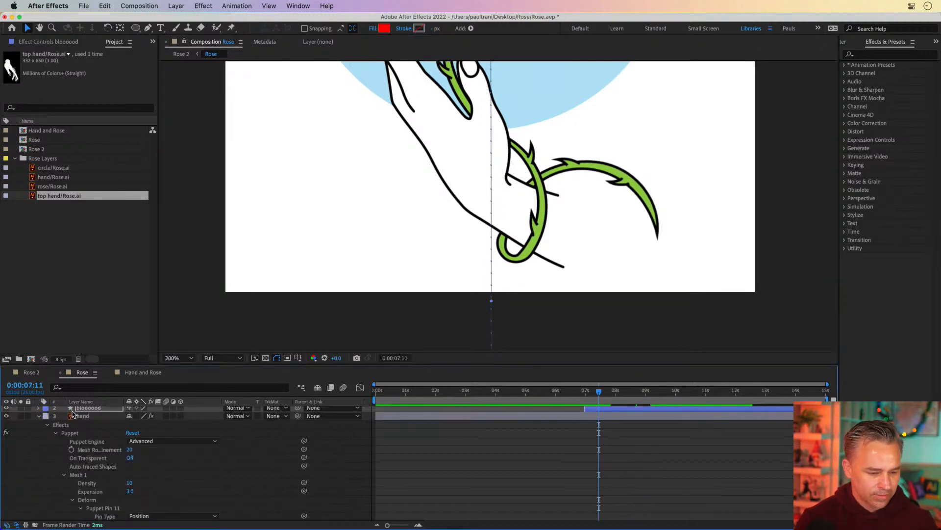
{"action": "left_click", "coordinate": [38, 416]}
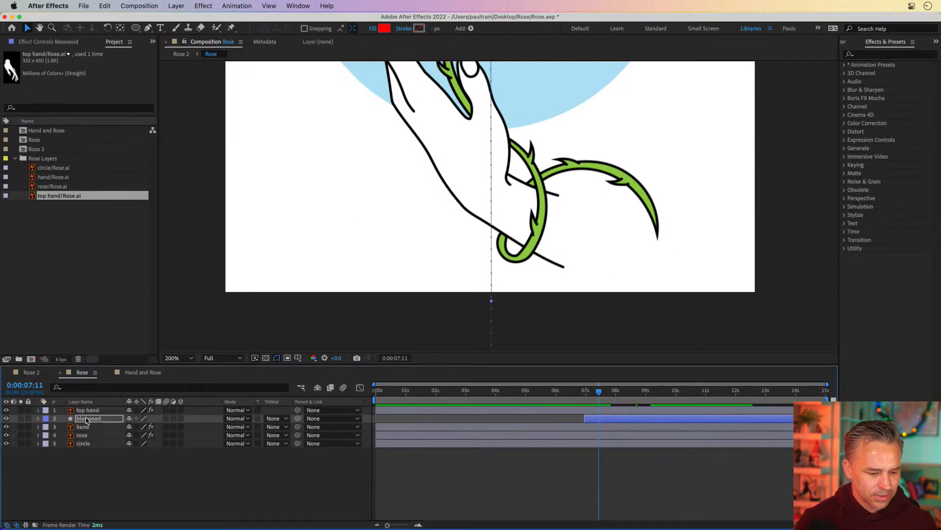
{"action": "mouse_move", "coordinate": [88, 418]}
{"action": "left_mouse_down"}
{"action": "mouse_move", "coordinate": [86, 447]}
{"action": "mouse_move", "coordinate": [84, 435]}
{"action": "left_mouse_up"}
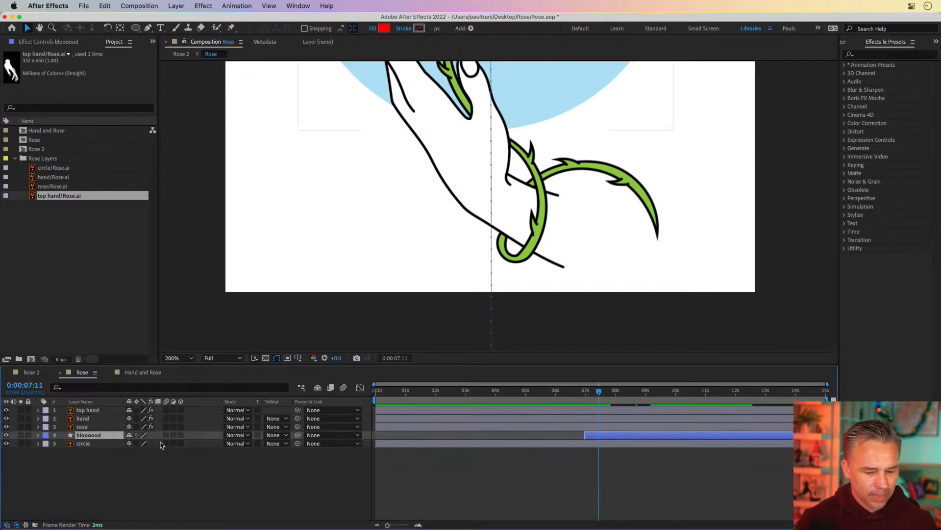
Step: Play back the drop falling from the fingertip around 0:00:06:22 in the composition view
{"action": "left_click", "coordinate": [581, 392]}
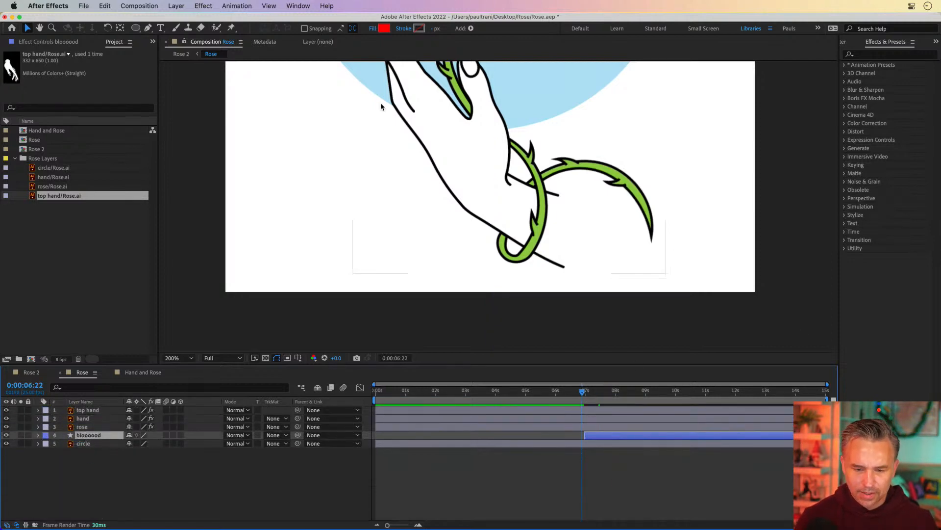
{"action": "key", "text": "h"}
{"action": "mouse_move", "coordinate": [378, 105]}
{"action": "left_mouse_down"}
{"action": "mouse_move", "coordinate": [377, 389]}
{"action": "mouse_move", "coordinate": [379, 361]}
{"action": "left_mouse_up"}
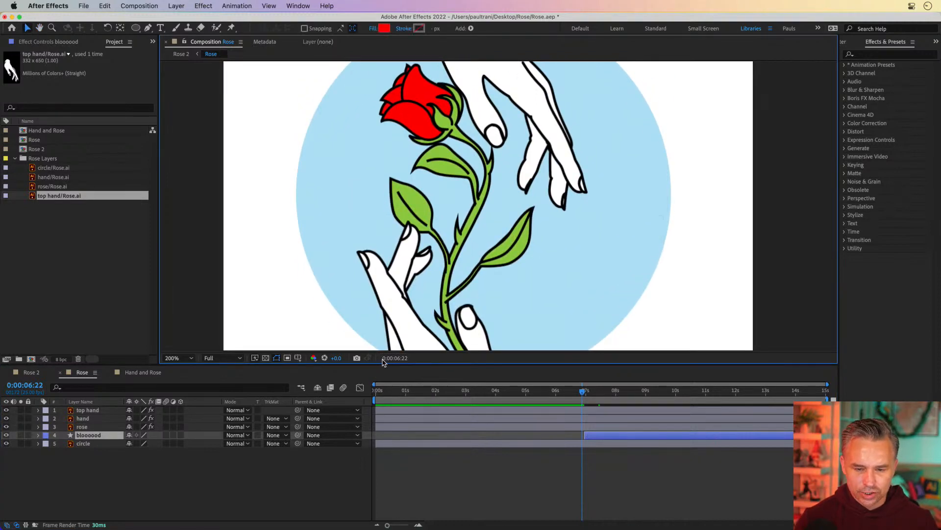
{"action": "key", "text": "v"}
{"action": "key", "text": "space"}
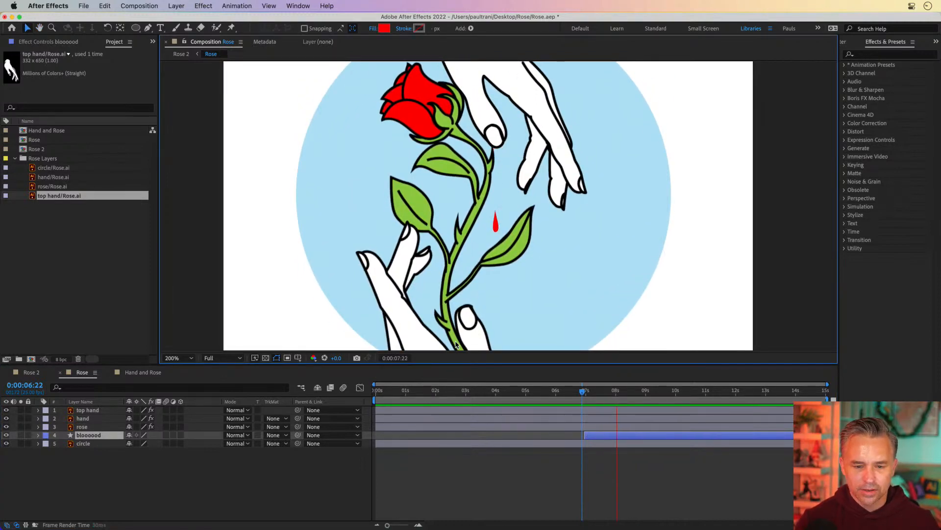
{"action": "left_click", "coordinate": [586, 393]}
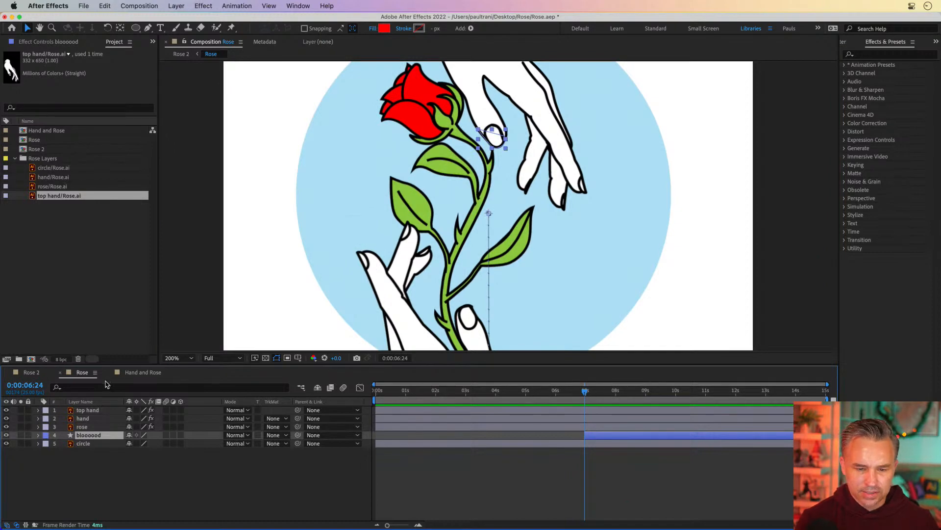
Step: Reveal the rose layer's puppet pin keyframes and, at 0:00:07:12, drag its pins to bend the stem and leaves
{"action": "left_click", "coordinate": [82, 427]}
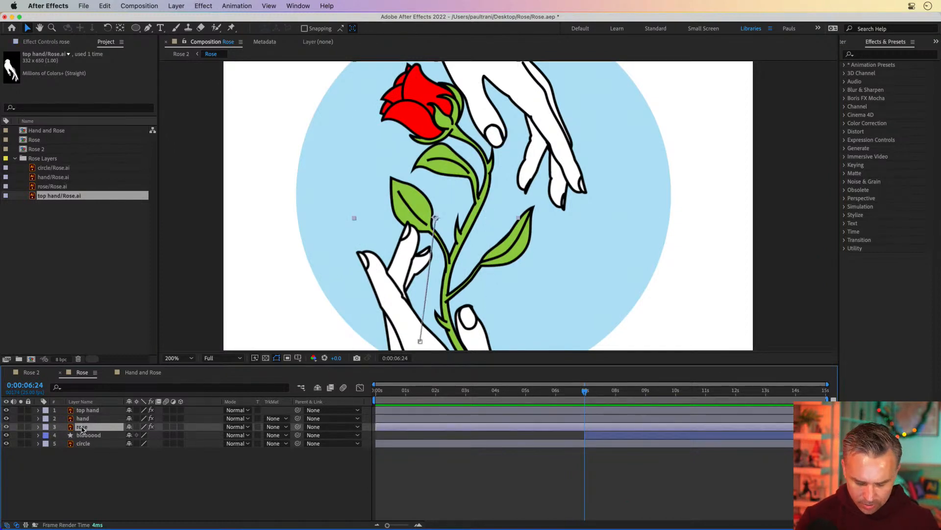
{"action": "key", "text": "u"}
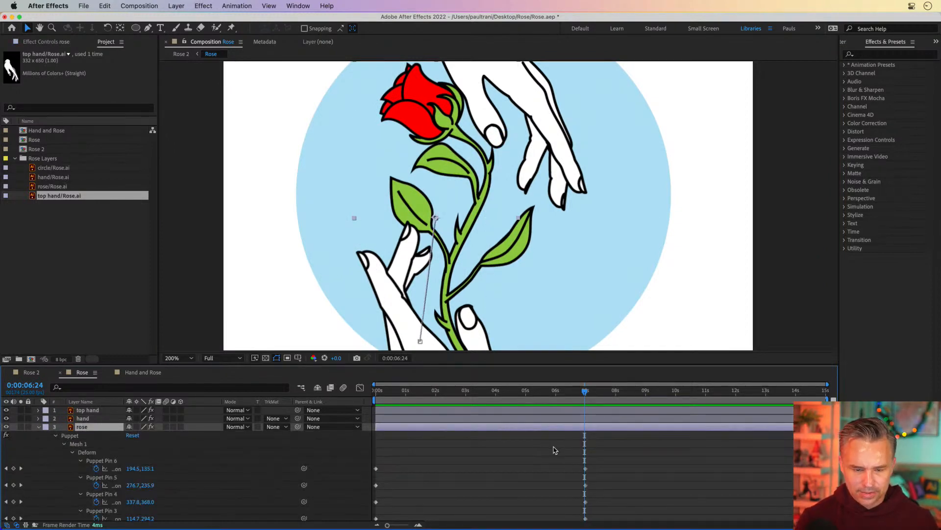
{"action": "left_click_drag", "start_coordinate": [517, 369], "coordinate": [520, 273]}
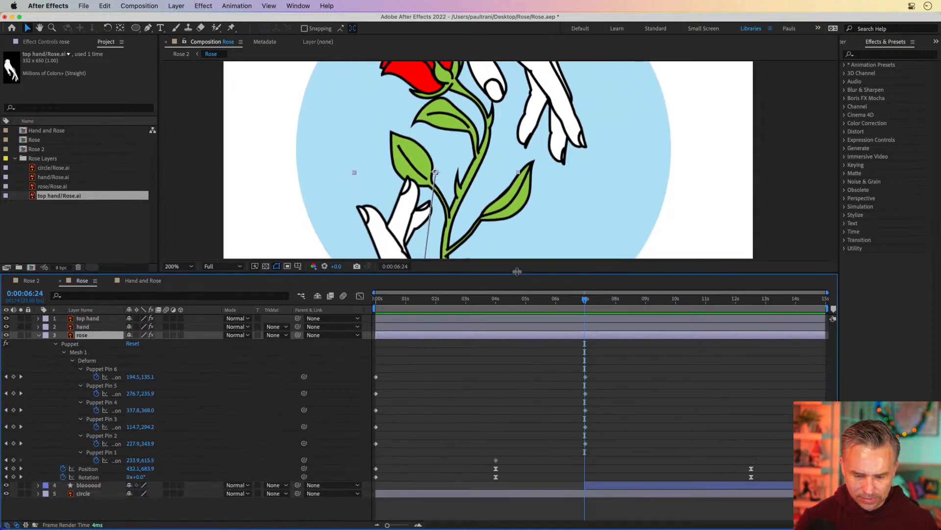
{"action": "left_click_drag", "start_coordinate": [566, 371], "coordinate": [606, 458]}
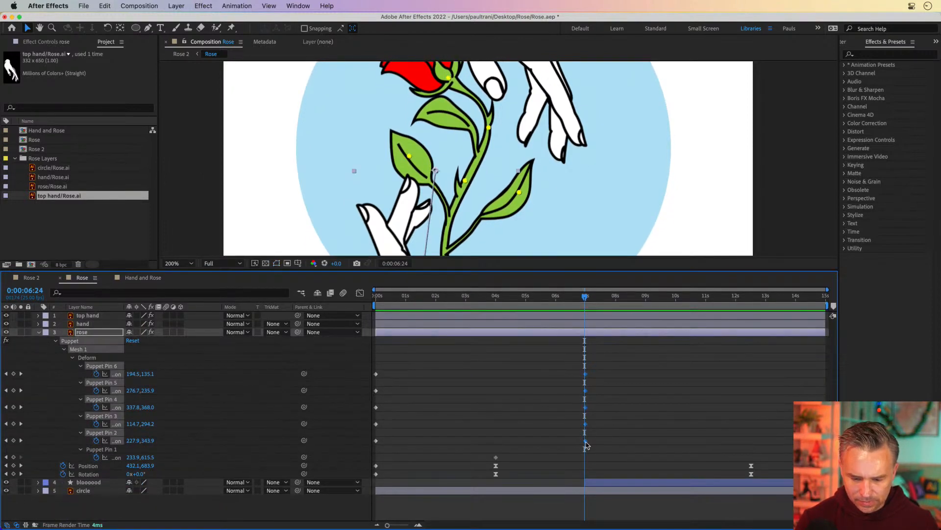
{"action": "left_click_drag", "start_coordinate": [593, 298], "coordinate": [601, 300]}
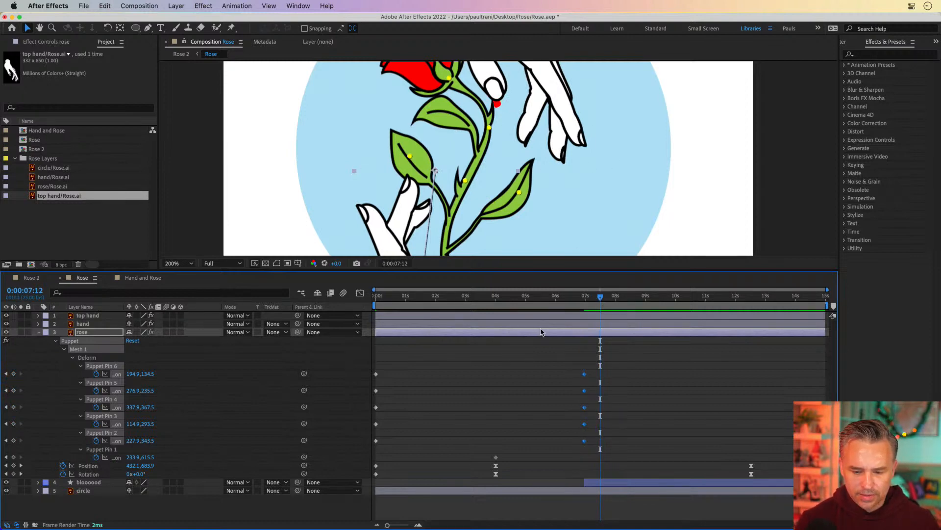
{"action": "left_click", "coordinate": [534, 362]}
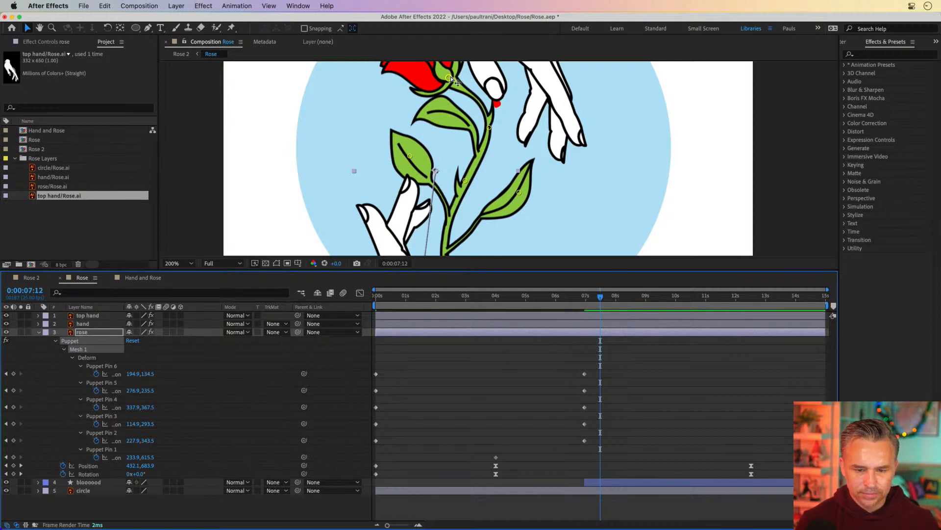
{"action": "left_click_drag", "start_coordinate": [451, 79], "coordinate": [441, 83]}
{"action": "left_click_drag", "start_coordinate": [488, 130], "coordinate": [485, 139]}
{"action": "left_click_drag", "start_coordinate": [464, 182], "coordinate": [462, 191]}
{"action": "left_click_drag", "start_coordinate": [410, 156], "coordinate": [418, 163]}
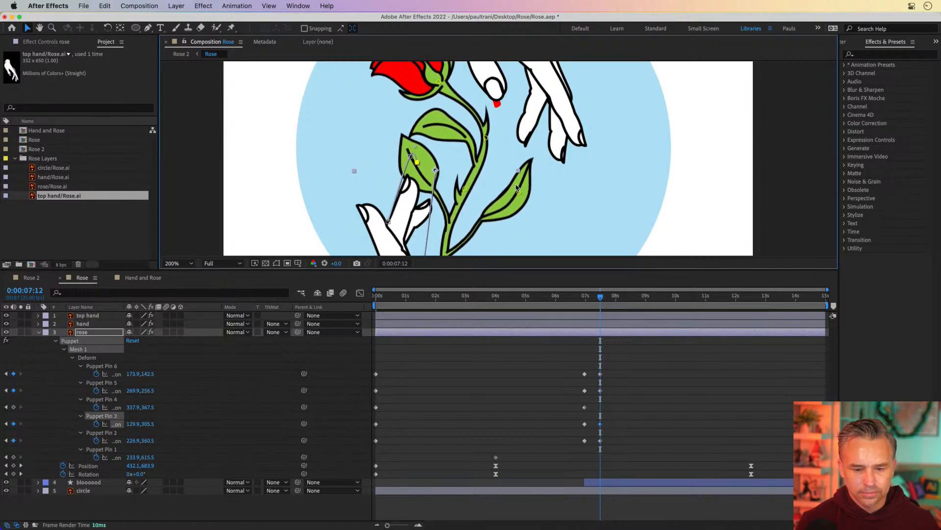
{"action": "left_click_drag", "start_coordinate": [438, 82], "coordinate": [436, 87]}
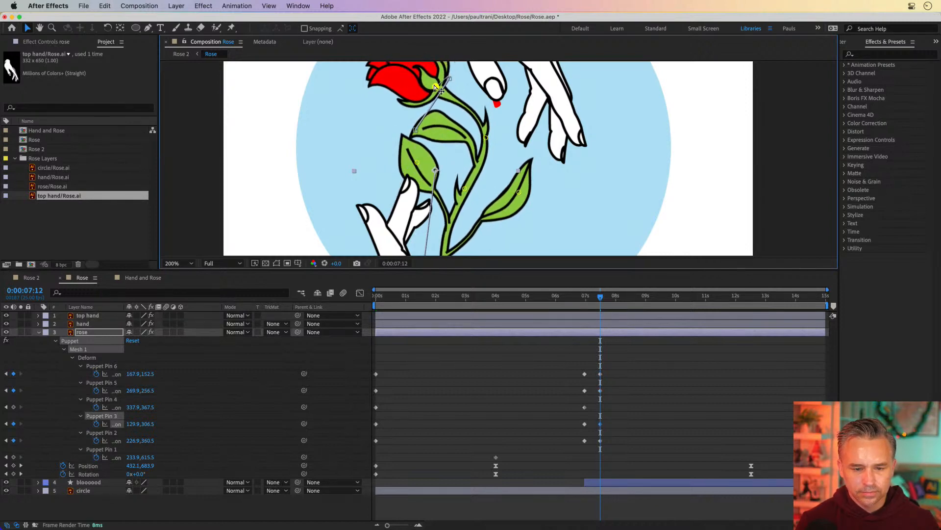
{"action": "left_click_drag", "start_coordinate": [520, 192], "coordinate": [516, 201]}
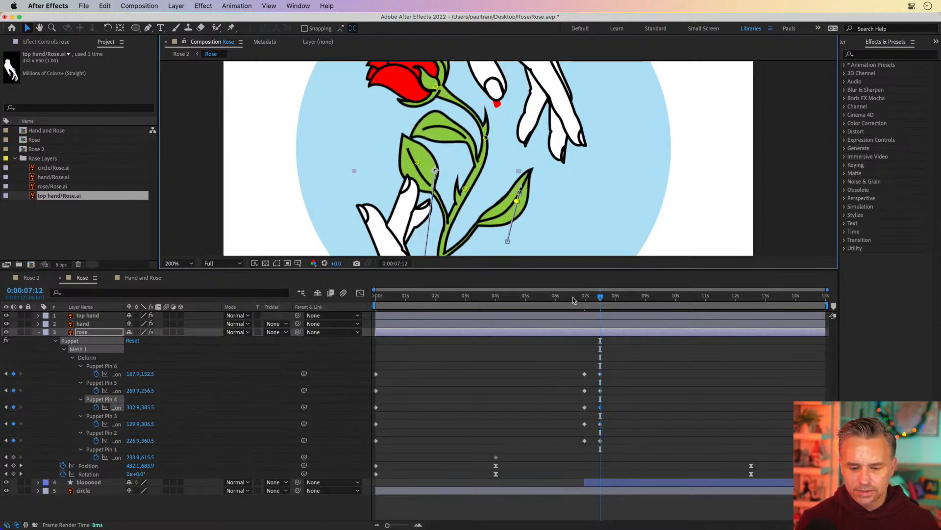
Step: Shift the rose's new puppet pin keyframes later, to about 0:00:09:13
{"action": "mouse_move", "coordinate": [577, 300]}
{"action": "left_mouse_down"}
{"action": "mouse_move", "coordinate": [620, 300]}
{"action": "mouse_move", "coordinate": [582, 300]}
{"action": "left_mouse_up"}
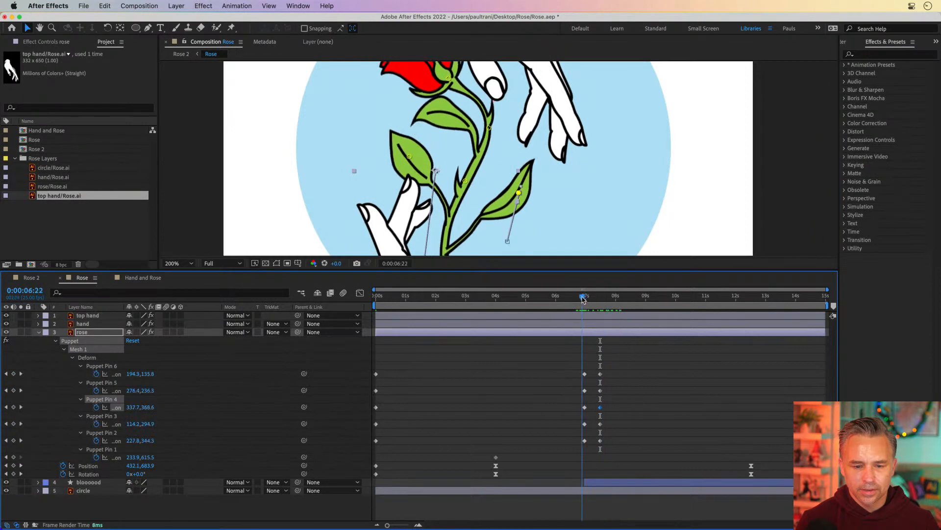
{"action": "key", "text": "space"}
{"action": "left_click_drag", "start_coordinate": [616, 365], "coordinate": [664, 443]}
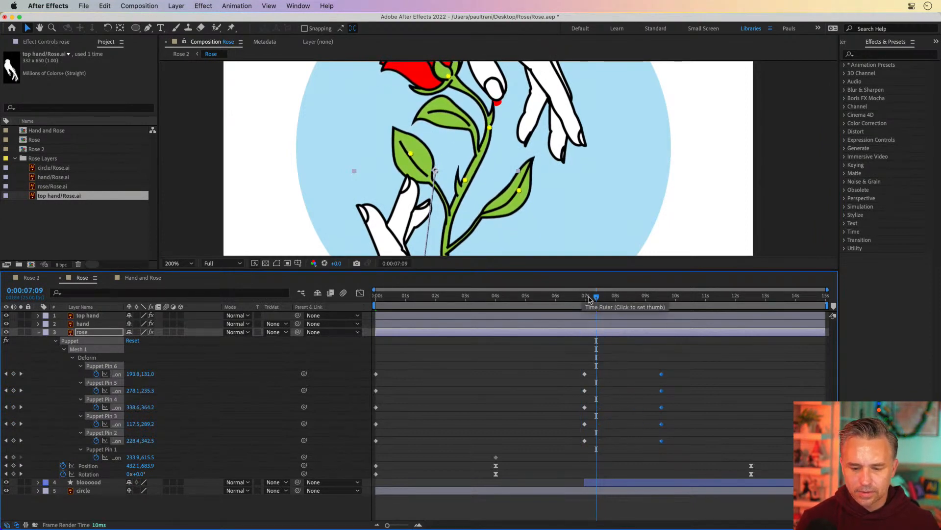
Step: Apply Easy Ease to the rose's puppet pin keyframes at 0:00:09:13
{"action": "left_click_drag", "start_coordinate": [585, 299], "coordinate": [661, 298]}
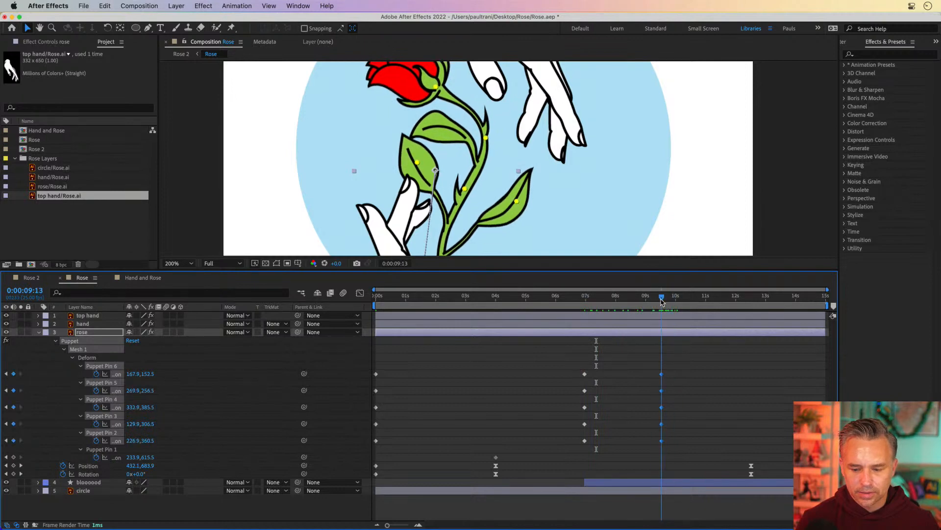
{"action": "left_click_drag", "start_coordinate": [678, 353], "coordinate": [659, 441]}
{"action": "right_click", "coordinate": [661, 440]}
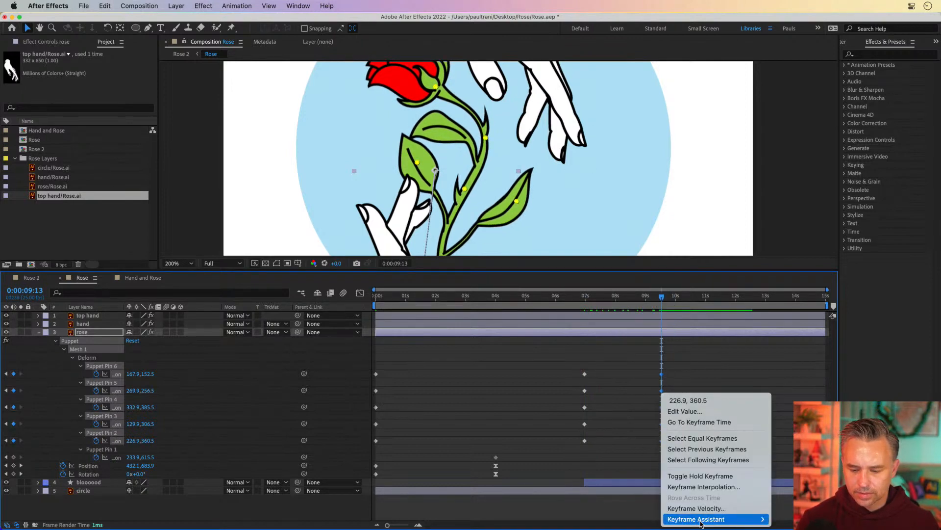
{"action": "mouse_move", "coordinate": [706, 518]}
{"action": "left_click", "coordinate": [783, 454]}
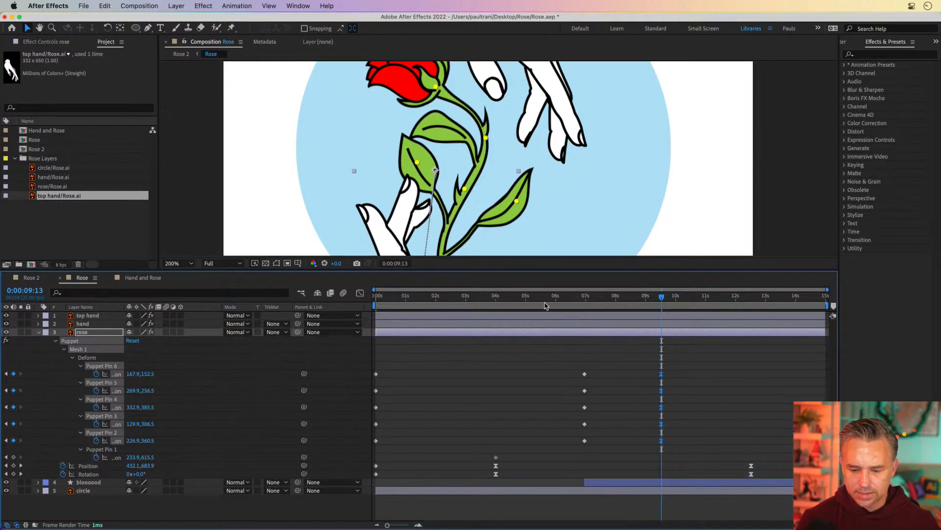
{"action": "left_click", "coordinate": [580, 298]}
{"action": "mouse_move", "coordinate": [582, 300]}
{"action": "left_mouse_down"}
{"action": "mouse_move", "coordinate": [635, 300]}
{"action": "mouse_move", "coordinate": [573, 301]}
{"action": "mouse_move", "coordinate": [593, 300]}
{"action": "mouse_move", "coordinate": [579, 315]}
{"action": "left_mouse_up"}
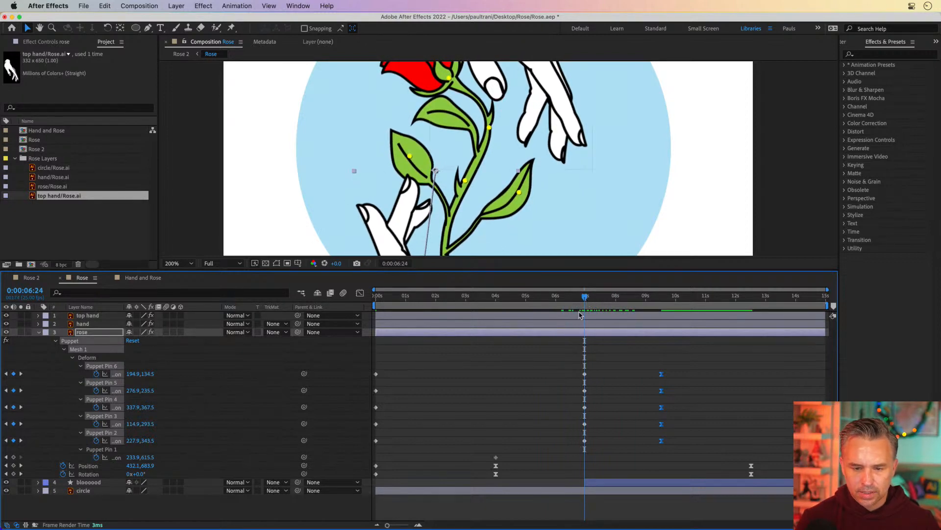
{"action": "left_click_drag", "start_coordinate": [397, 186], "coordinate": [403, 249]}
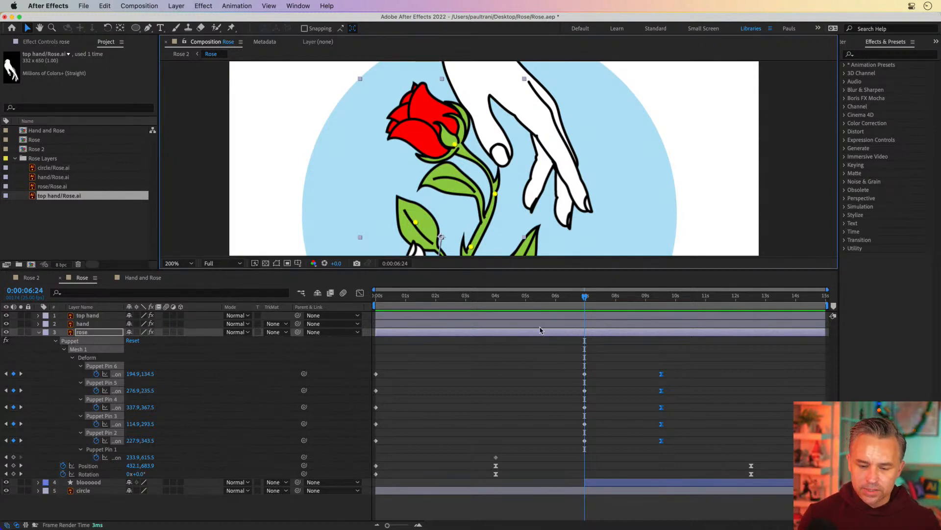
{"action": "left_click_drag", "start_coordinate": [544, 269], "coordinate": [545, 485]}
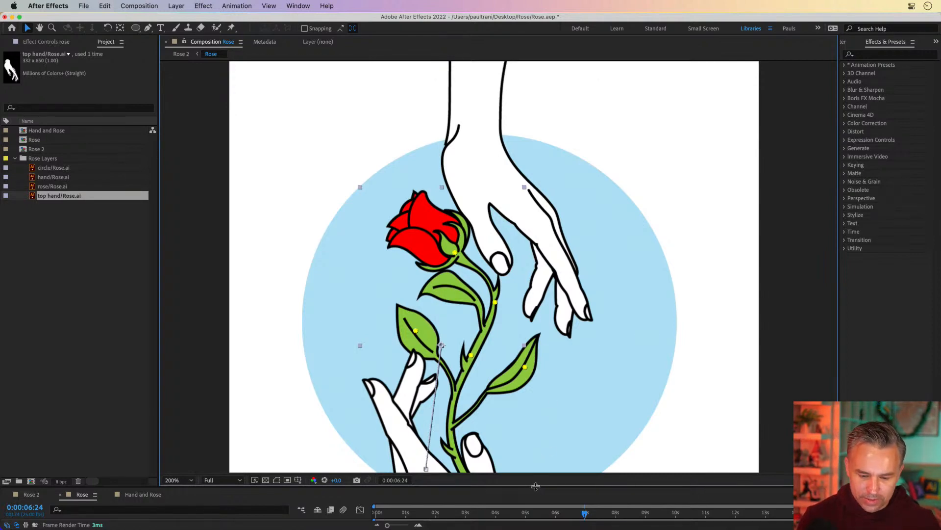
{"action": "left_click_drag", "start_coordinate": [536, 486], "coordinate": [407, 371]}
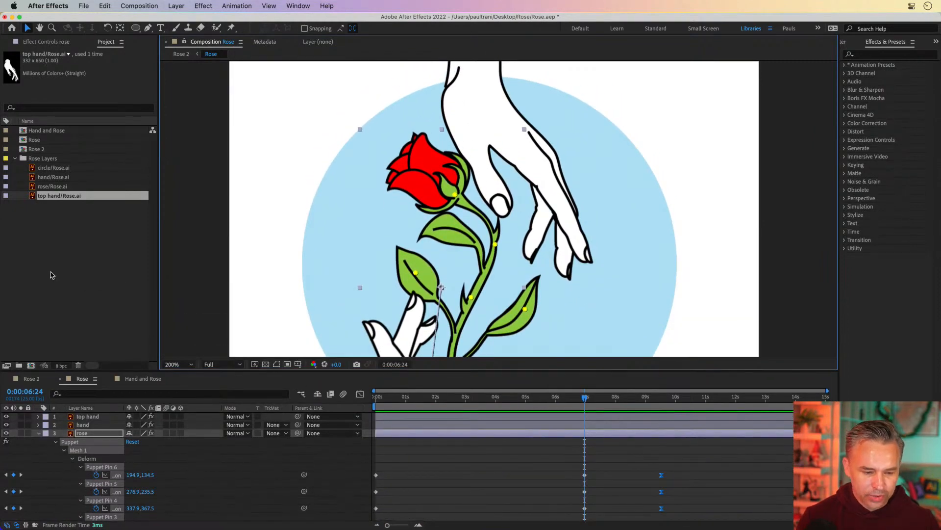
{"action": "left_click", "coordinate": [173, 259]}
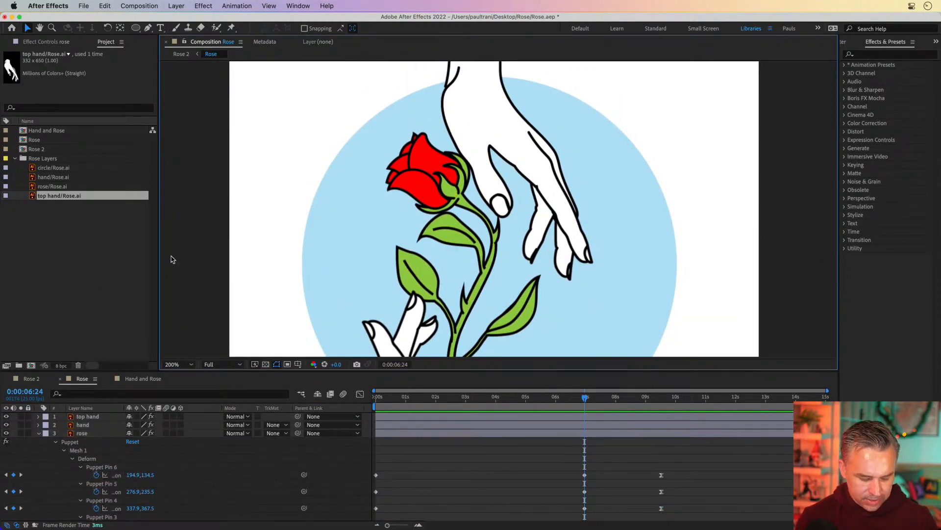
Step: Maximize the viewer, fit the Rose composition up to 200%, and play the animation from the start
{"action": "key", "text": "grave"}
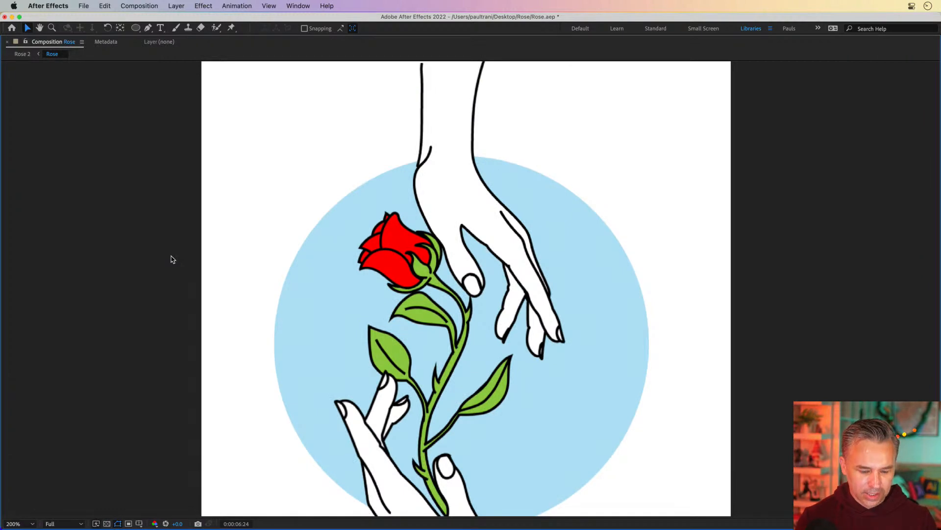
{"action": "left_click", "coordinate": [7, 520]}
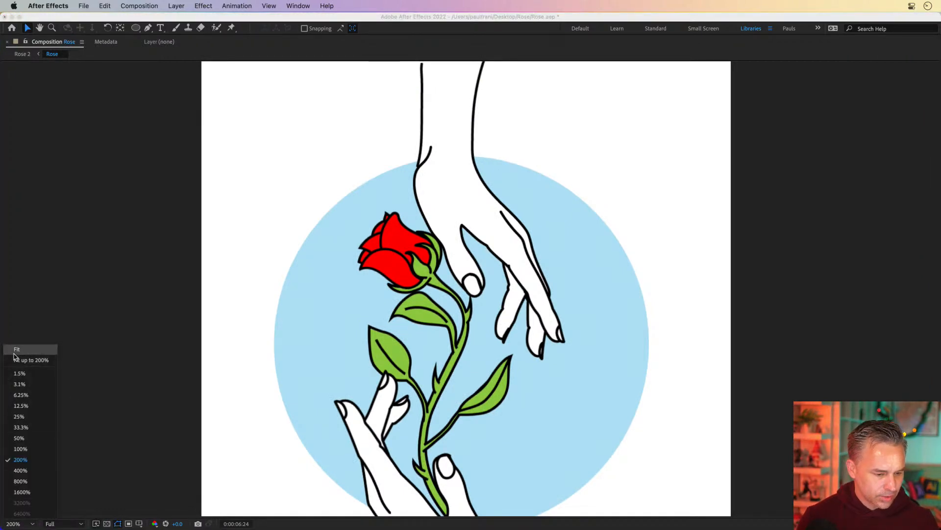
{"action": "left_click", "coordinate": [21, 359]}
{"action": "key", "text": "space"}
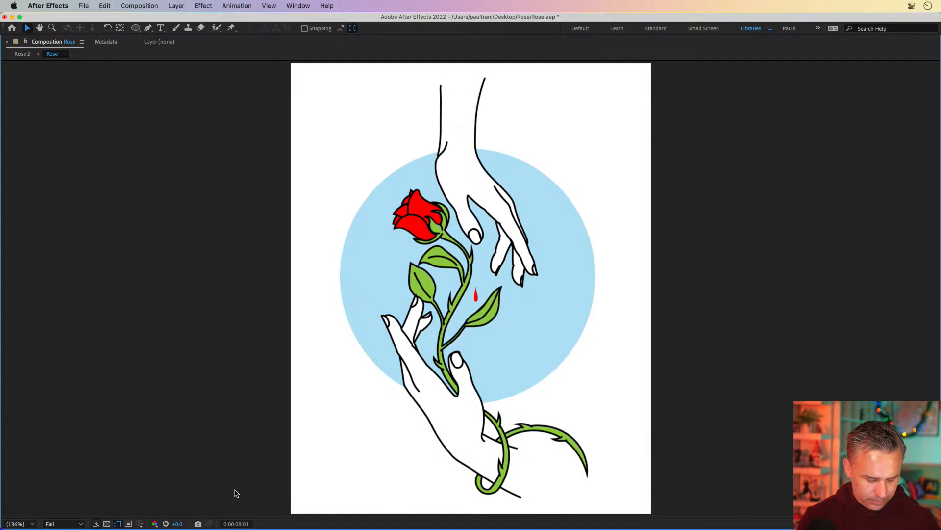
{"action": "key", "text": "grave"}
{"action": "key", "text": "Home"}
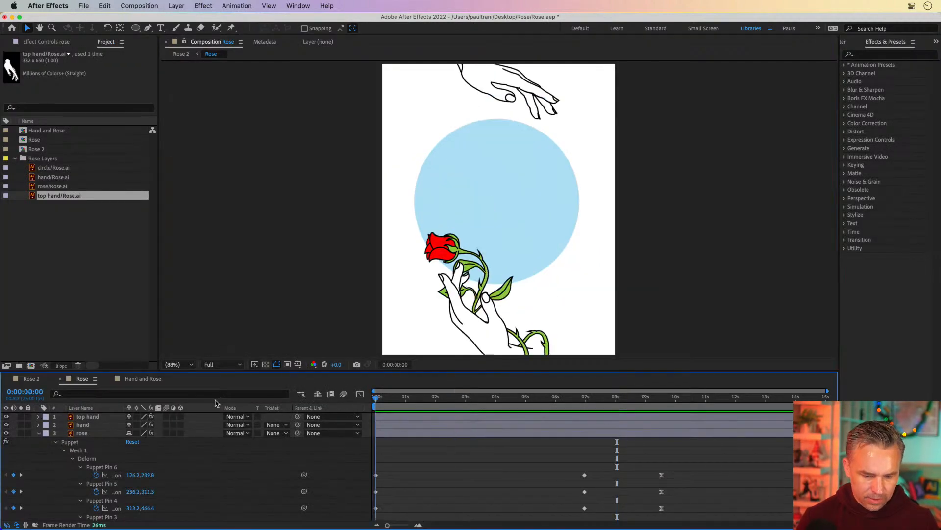
{"action": "left_click", "coordinate": [268, 179]}
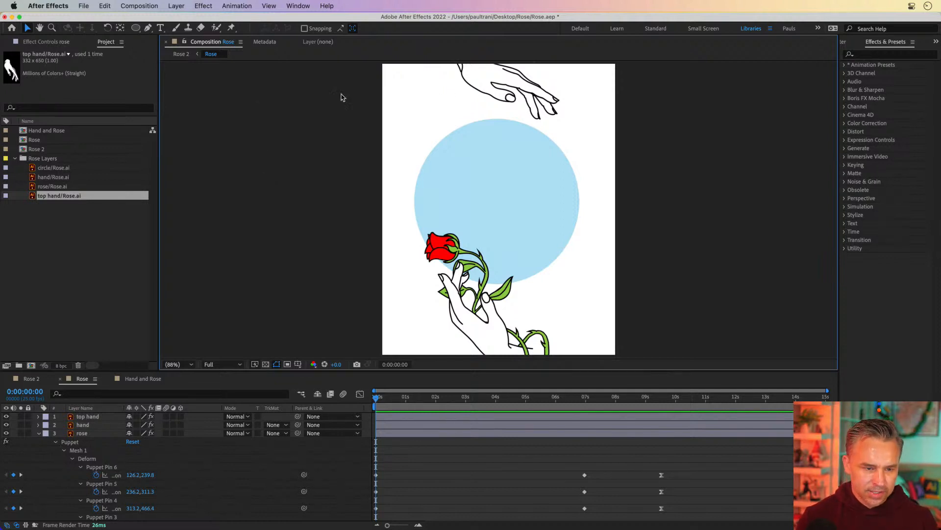
{"action": "key", "text": "grave"}
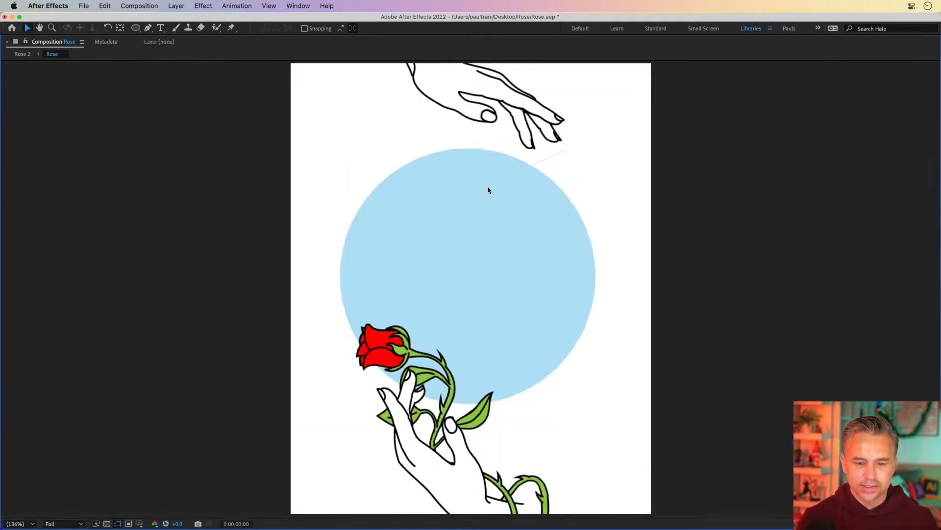
{"action": "key", "text": "space"}
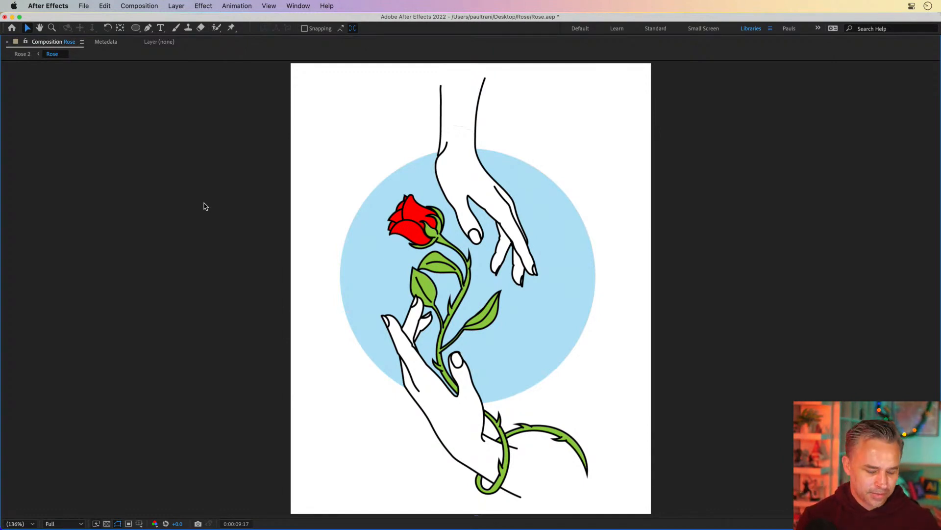
Step: Reveal the blood drop layer's keyframes and move its last position keyframe to 0:00:09:00
{"action": "key", "text": "grave"}
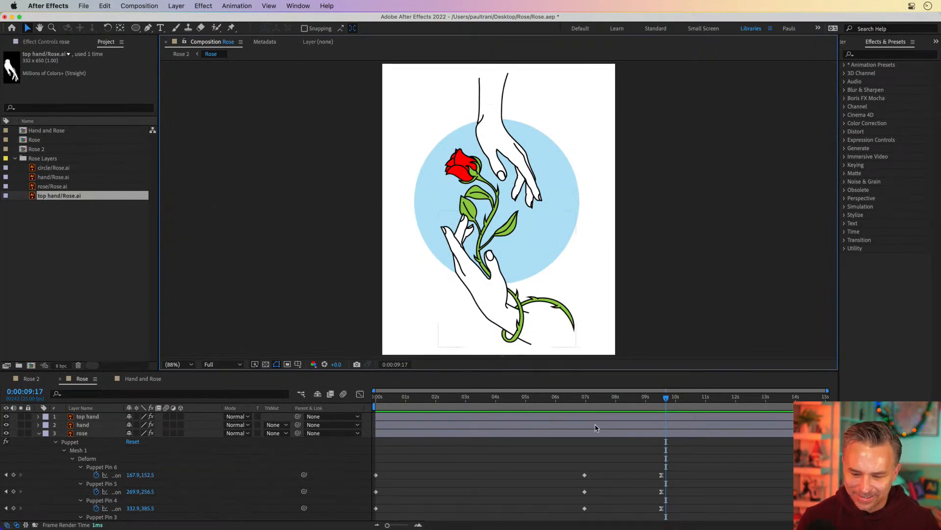
{"action": "left_click_drag", "start_coordinate": [587, 398], "coordinate": [653, 408]}
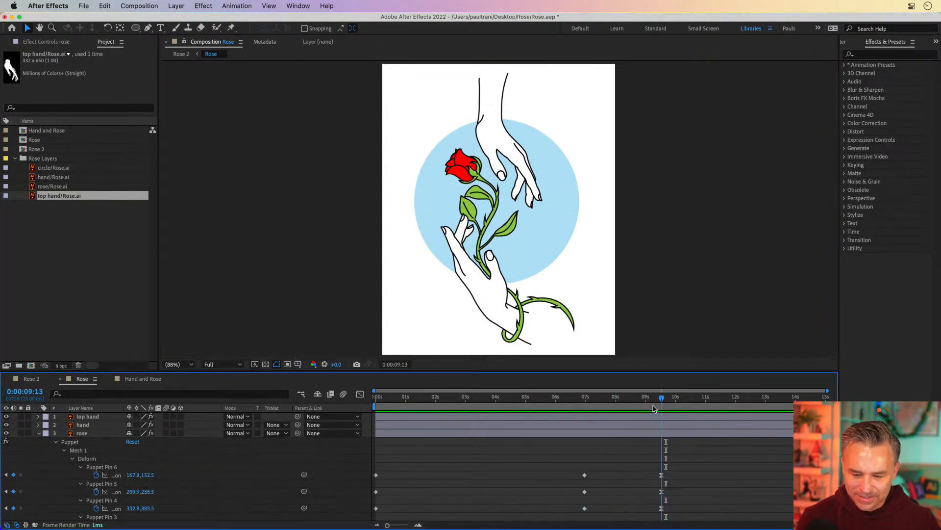
{"action": "left_click", "coordinate": [40, 434]}
{"action": "left_click", "coordinate": [85, 443]}
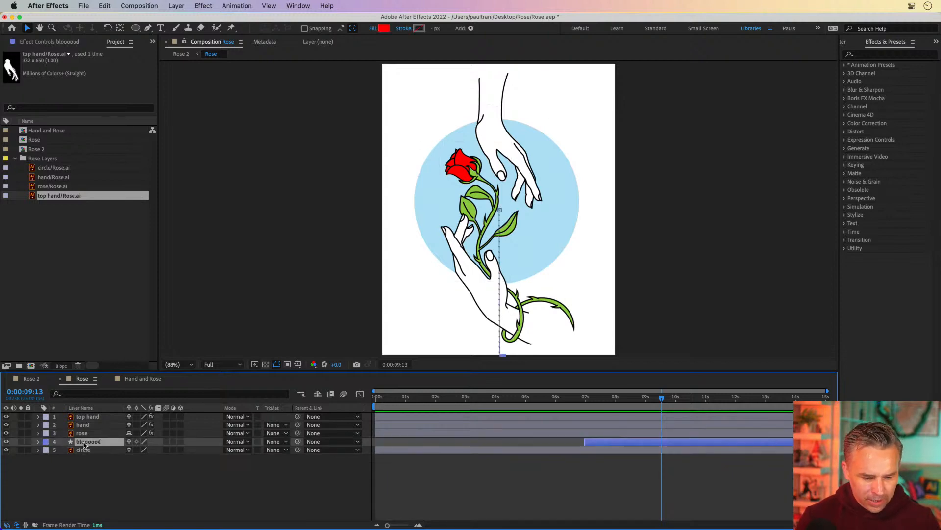
{"action": "key", "text": "u"}
{"action": "left_click", "coordinate": [646, 400]}
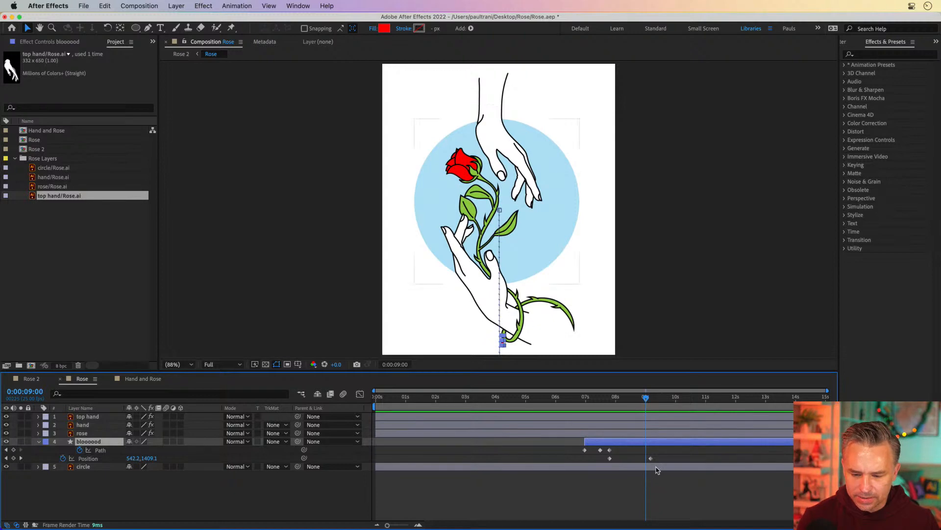
{"action": "left_click_drag", "start_coordinate": [651, 458], "coordinate": [645, 458]}
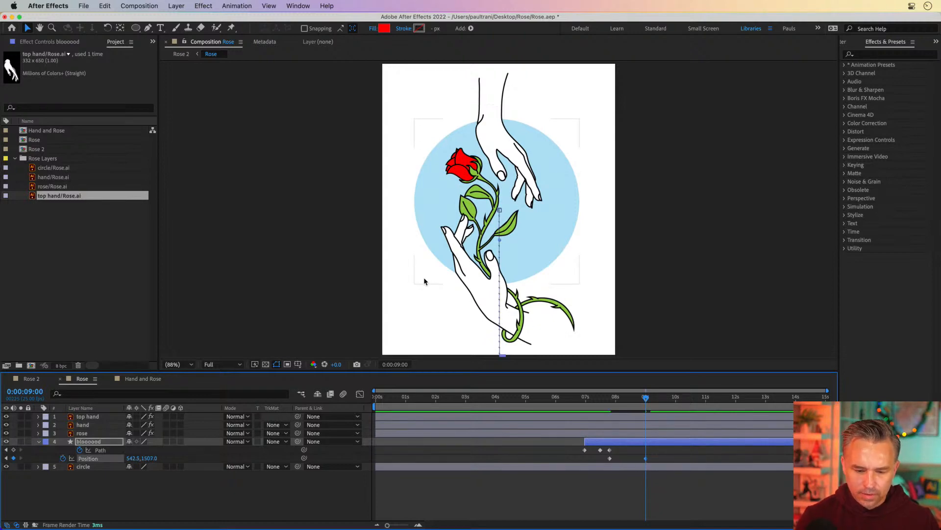
Step: Nudge the blood drop's end position upward toward the lower hand
{"action": "key", "text": "shift+Up"}
{"action": "key", "text": "shift+Up"}
{"action": "key", "text": "shift+Up"}
{"action": "key", "text": "shift+Up"}
{"action": "key", "text": "shift+Up"}
{"action": "key", "text": "shift+Up"}
{"action": "key", "text": "shift+Up"}
{"action": "key", "text": "shift+Up"}
{"action": "key", "text": "shift+Up"}
{"action": "key", "text": "shift+Up"}
{"action": "key", "text": "shift+Up"}
{"action": "key", "text": "shift+Up"}
{"action": "key", "text": "shift+Up"}
{"action": "key", "text": "shift+Up"}
{"action": "key", "text": "shift+Up"}
{"action": "key", "text": "shift+Up"}
{"action": "key", "text": "shift+Up"}
{"action": "key", "text": "shift+Up"}
{"action": "key", "text": "shift+Up"}
{"action": "key", "text": "shift+Up"}
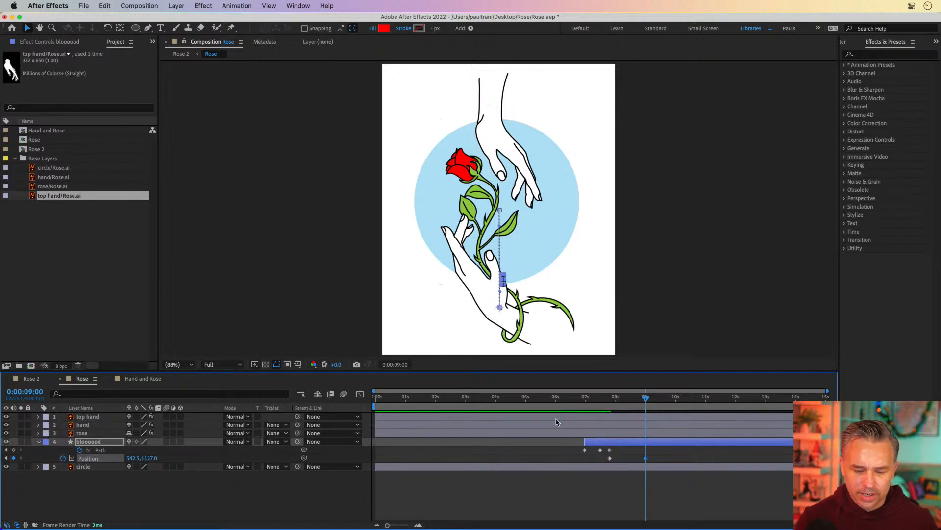
{"action": "left_click", "coordinate": [76, 443]}
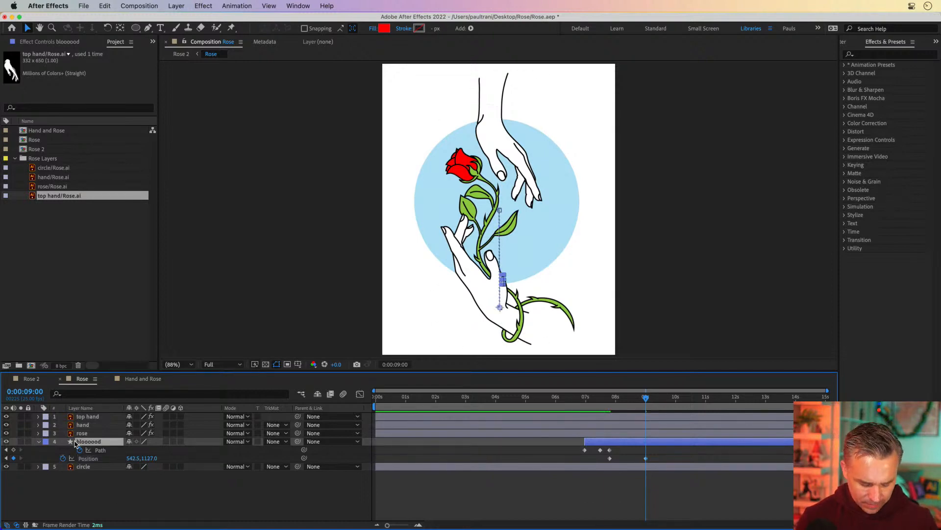
{"action": "key", "text": "super+bracketright"}
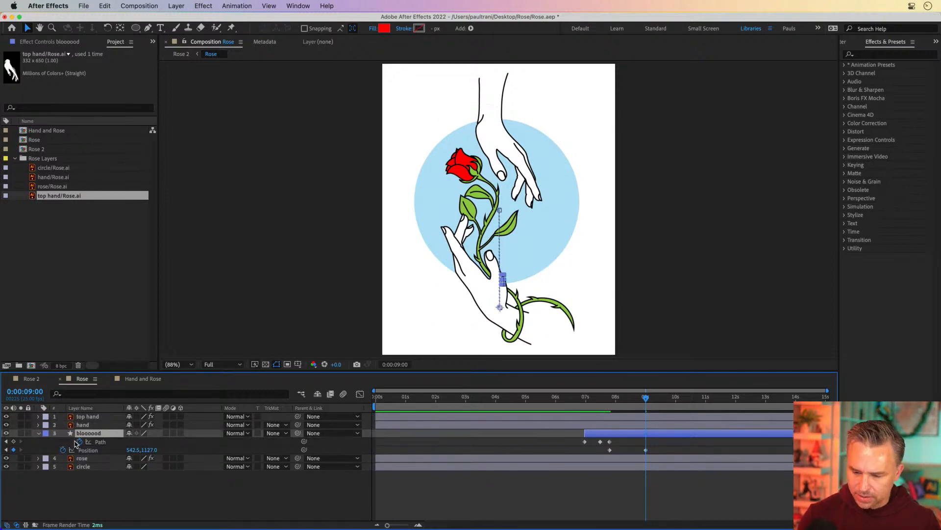
{"action": "key", "text": "super+bracketleft"}
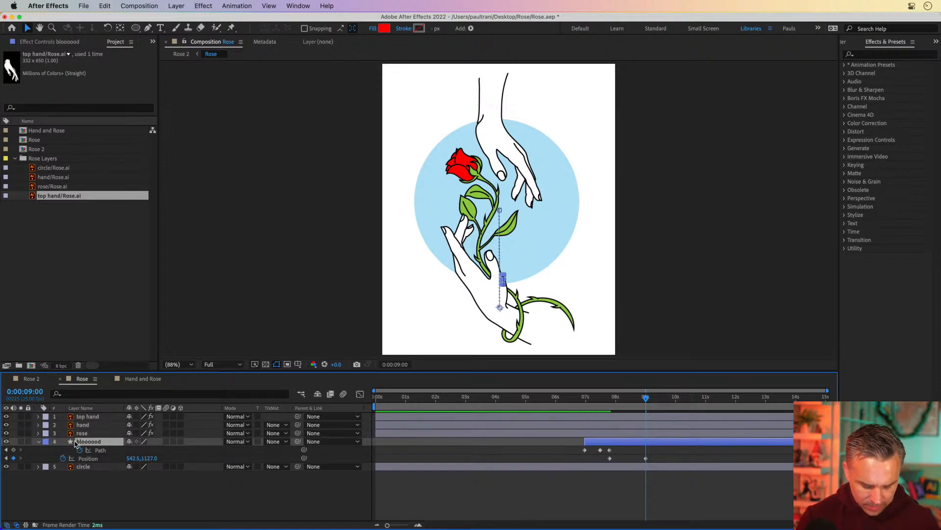
Step: Trim the blood drop layer's out point to 0:00:09:00
{"action": "key", "text": "alt+bracketright"}
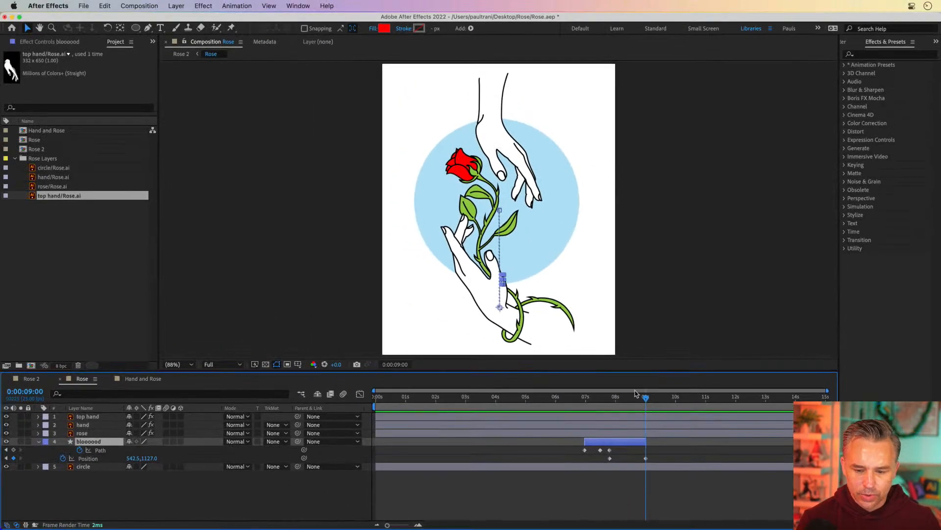
{"action": "left_click_drag", "start_coordinate": [596, 399], "coordinate": [646, 403]}
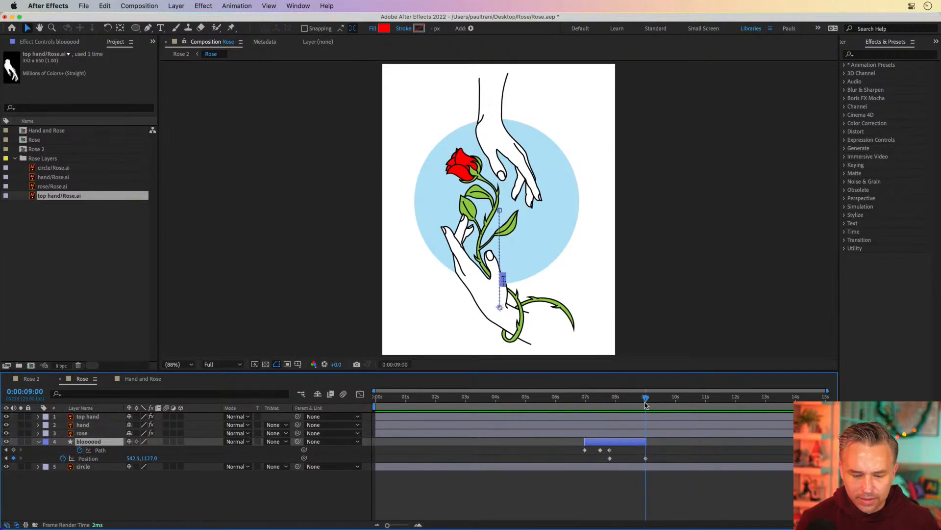
{"action": "left_click", "coordinate": [141, 498]}
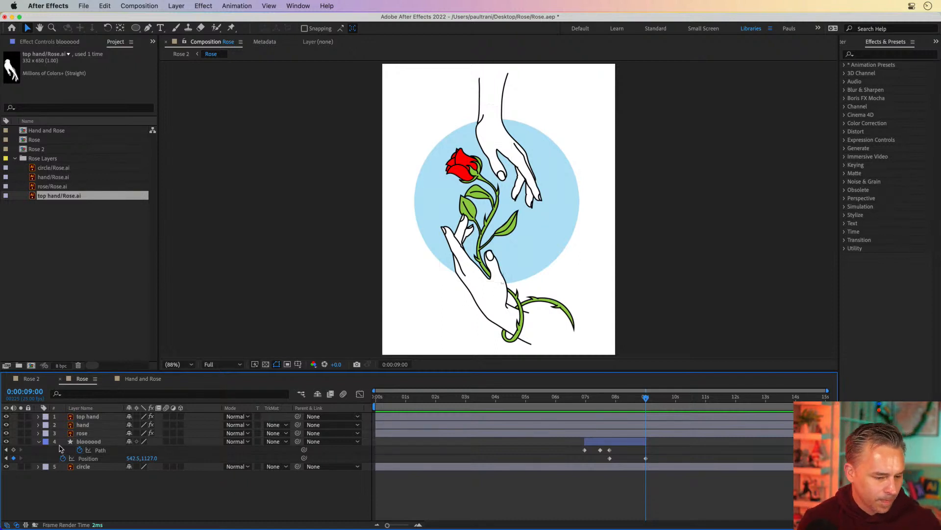
{"action": "left_click", "coordinate": [77, 468]}
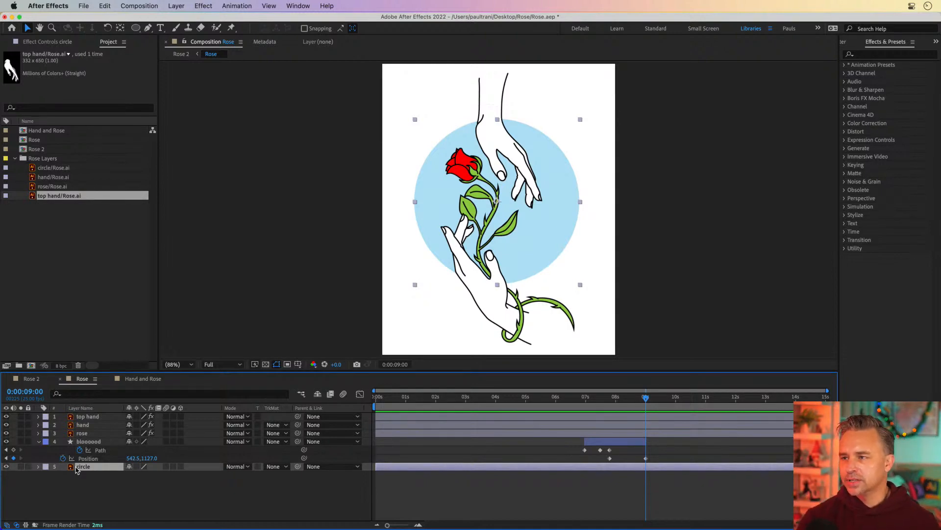
{"action": "left_click", "coordinate": [135, 28]}
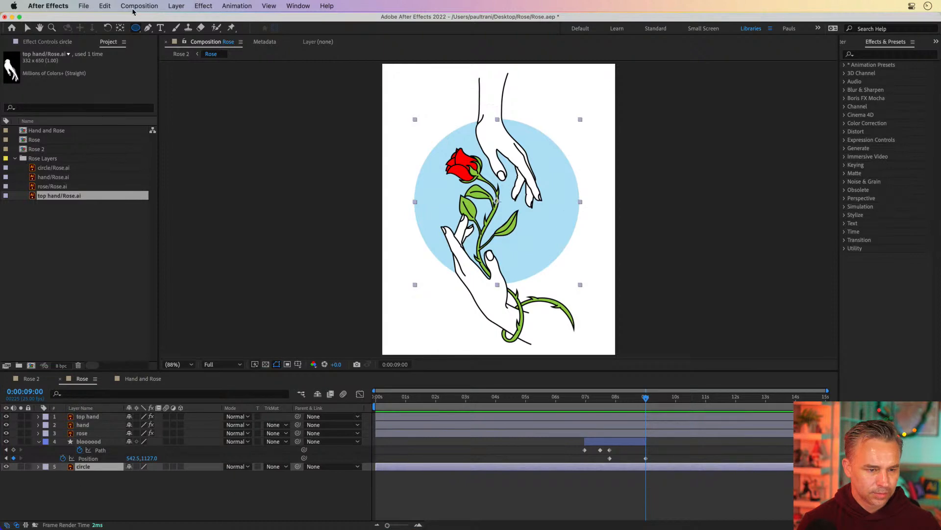
{"action": "left_click_drag", "start_coordinate": [327, 131], "coordinate": [637, 303]}
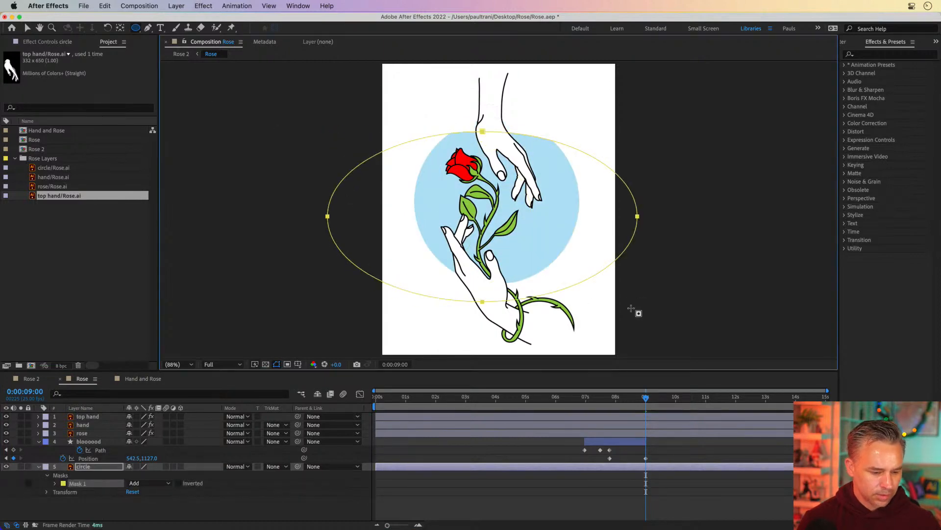
{"action": "key", "text": "super+z"}
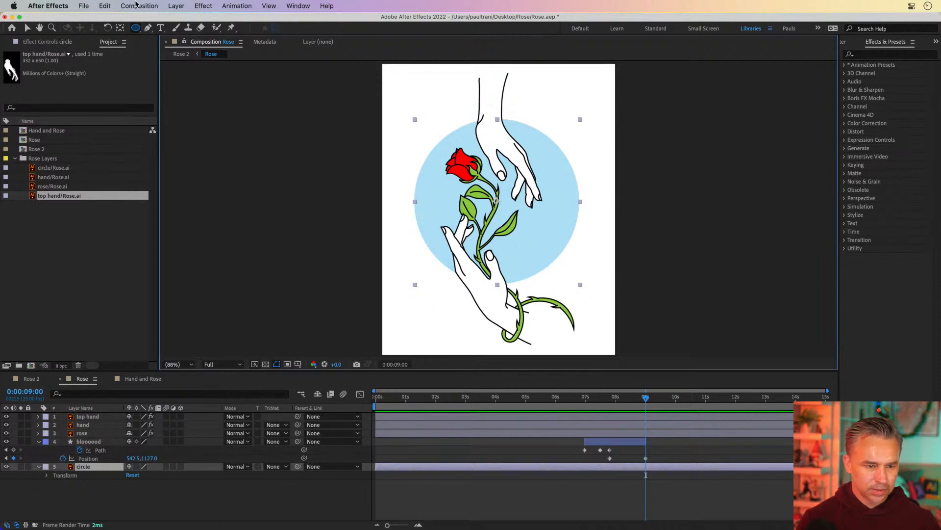
Step: Create a new shape layer and draw a red circle overlapping the lower part of the blue circle
{"action": "left_click", "coordinate": [176, 6]}
{"action": "mouse_move", "coordinate": [231, 20]}
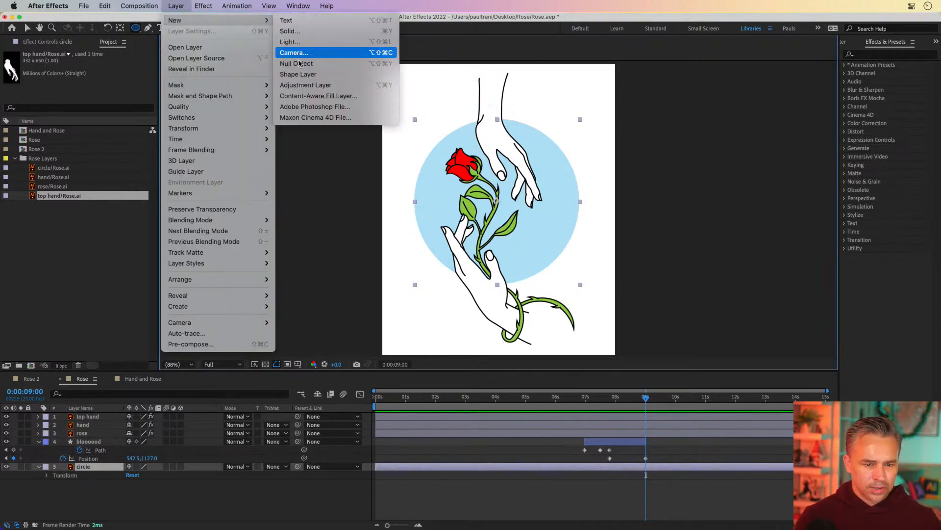
{"action": "left_click", "coordinate": [299, 74]}
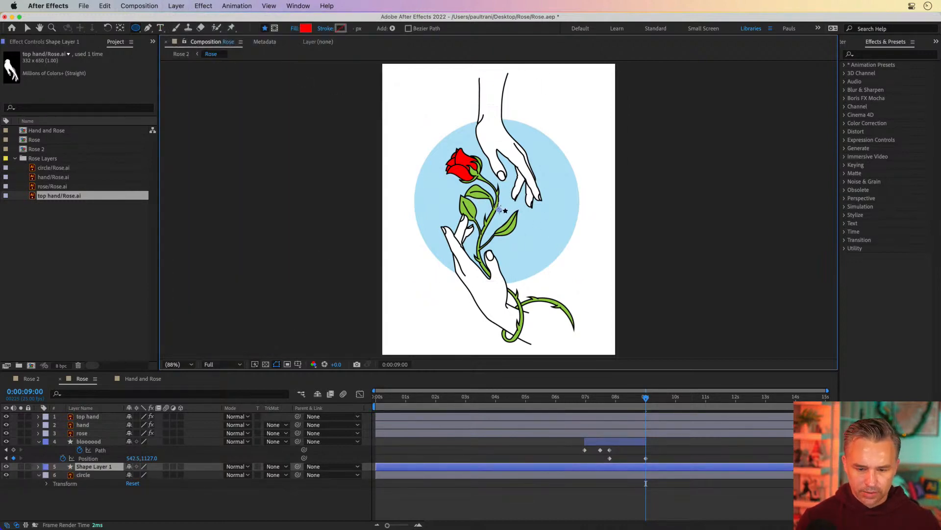
{"action": "mouse_move", "coordinate": [499, 207]}
{"action": "left_mouse_down"}
{"action": "mouse_move", "coordinate": [581, 275]}
{"action": "mouse_move", "coordinate": [576, 285]}
{"action": "mouse_move", "coordinate": [570, 255]}
{"action": "mouse_move", "coordinate": [591, 235]}
{"action": "mouse_move", "coordinate": [574, 227]}
{"action": "mouse_move", "coordinate": [576, 273]}
{"action": "left_mouse_up"}
{"action": "left_click", "coordinate": [27, 28]}
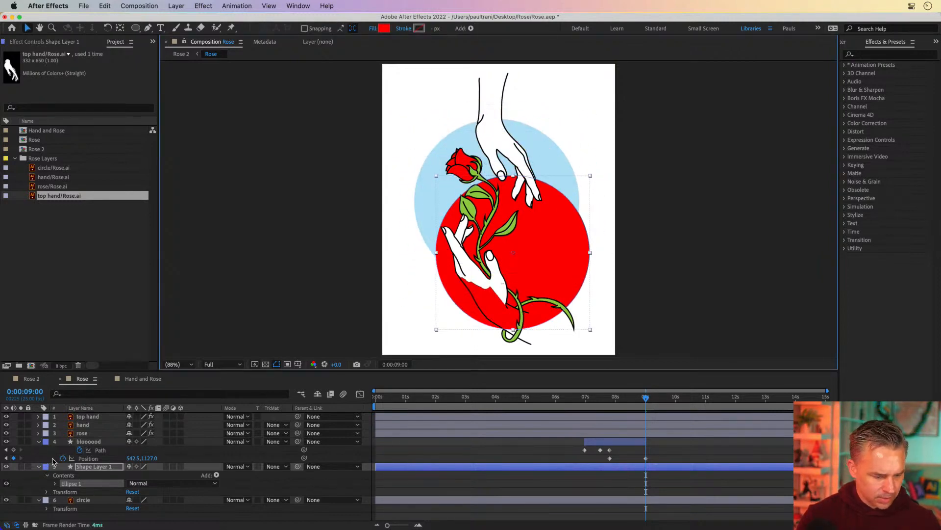
Step: Try the circle layer's track matte modes with Shape Layer 1, ending with no track matte
{"action": "left_click", "coordinate": [89, 467]}
{"action": "mouse_move", "coordinate": [88, 467]}
{"action": "left_mouse_down"}
{"action": "mouse_move", "coordinate": [90, 513]}
{"action": "mouse_move", "coordinate": [95, 468]}
{"action": "left_mouse_up"}
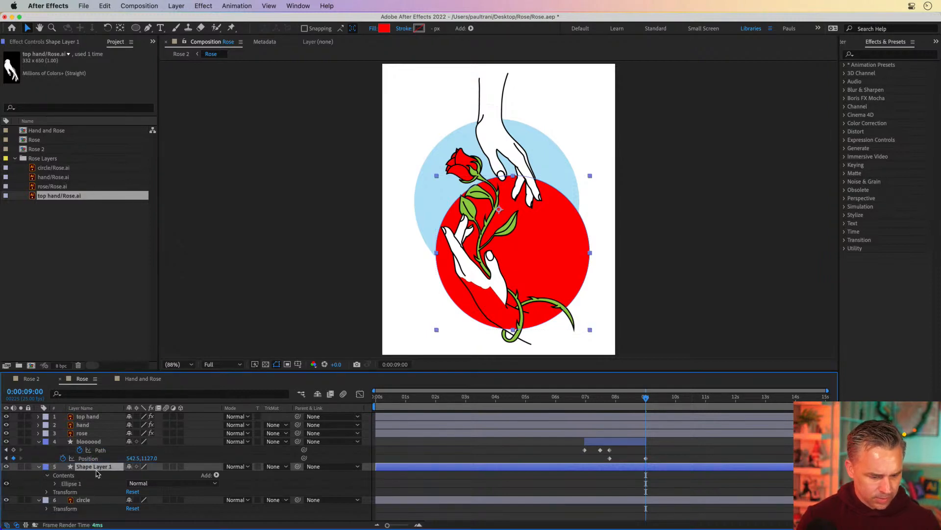
{"action": "left_click", "coordinate": [318, 502]}
{"action": "left_click", "coordinate": [250, 517]}
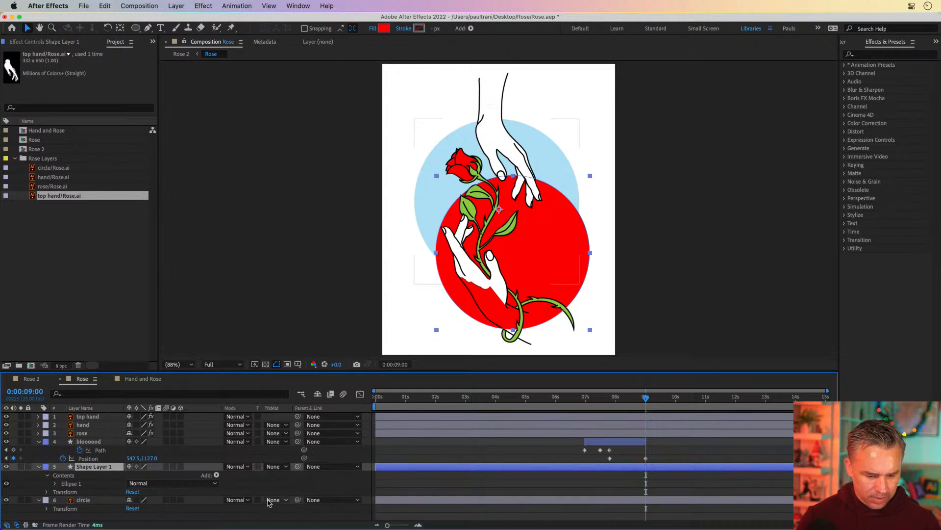
{"action": "left_click", "coordinate": [268, 501]}
{"action": "left_click", "coordinate": [284, 486]}
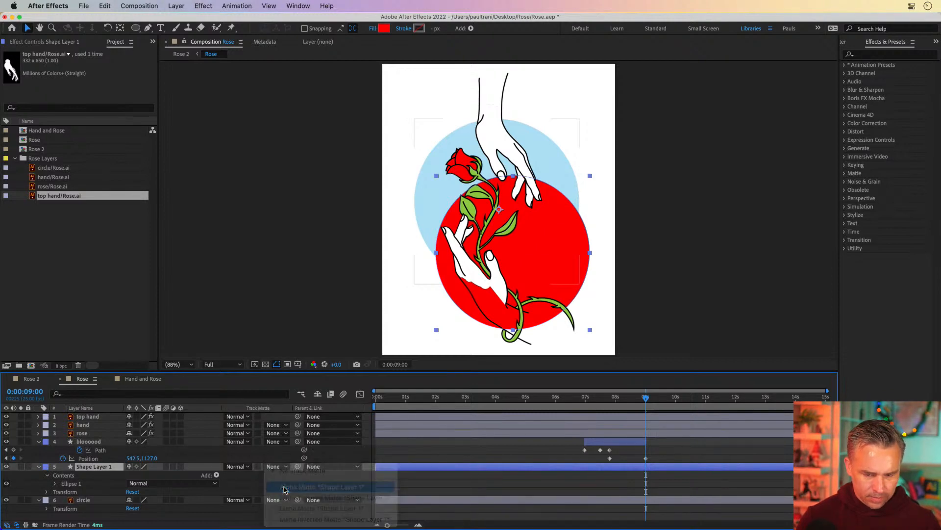
{"action": "left_click", "coordinate": [272, 501]}
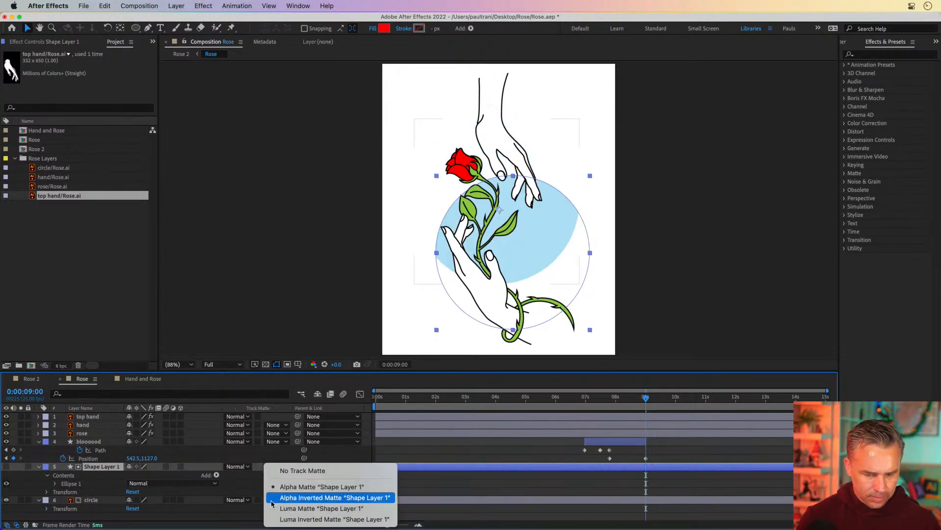
{"action": "left_click", "coordinate": [279, 498]}
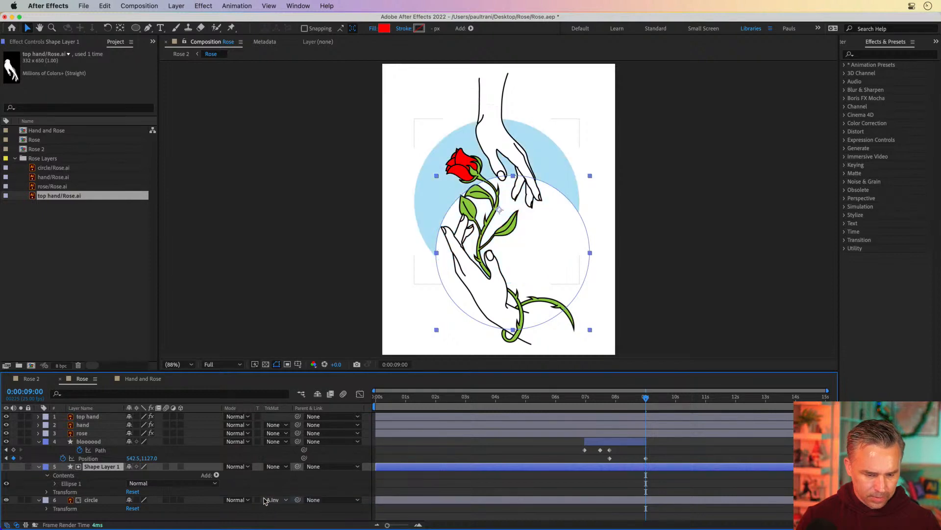
{"action": "left_click", "coordinate": [272, 501]}
{"action": "left_click", "coordinate": [274, 506]}
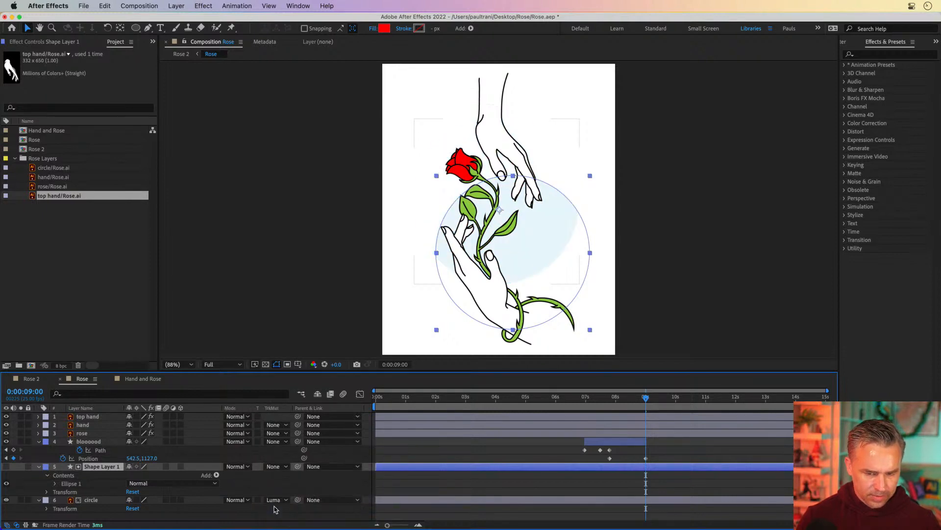
{"action": "left_click", "coordinate": [273, 501]}
{"action": "left_click", "coordinate": [295, 519]}
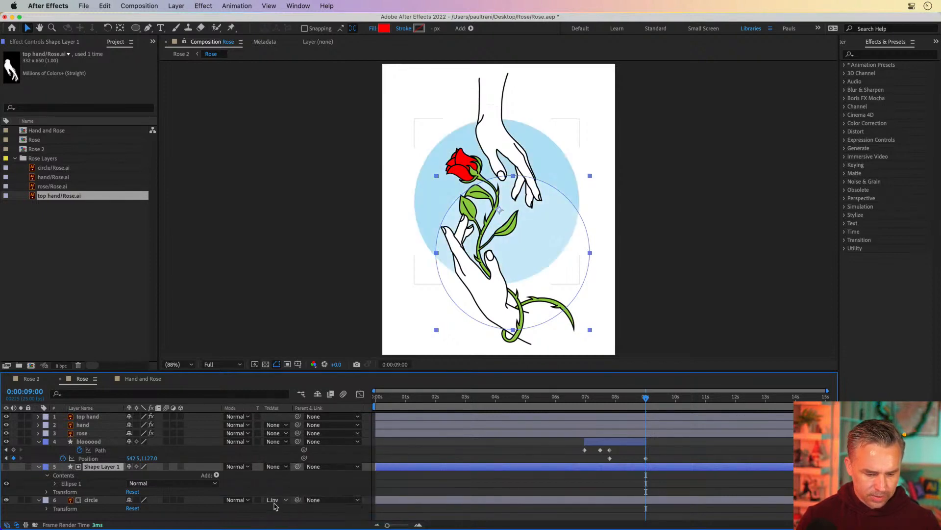
{"action": "left_click", "coordinate": [272, 501]}
{"action": "left_click", "coordinate": [287, 487]}
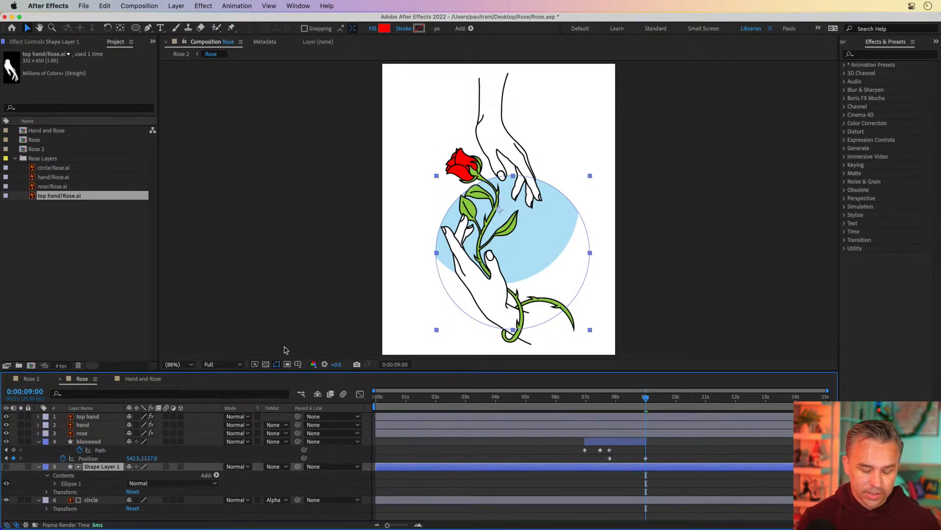
{"action": "key", "text": "super+z"}
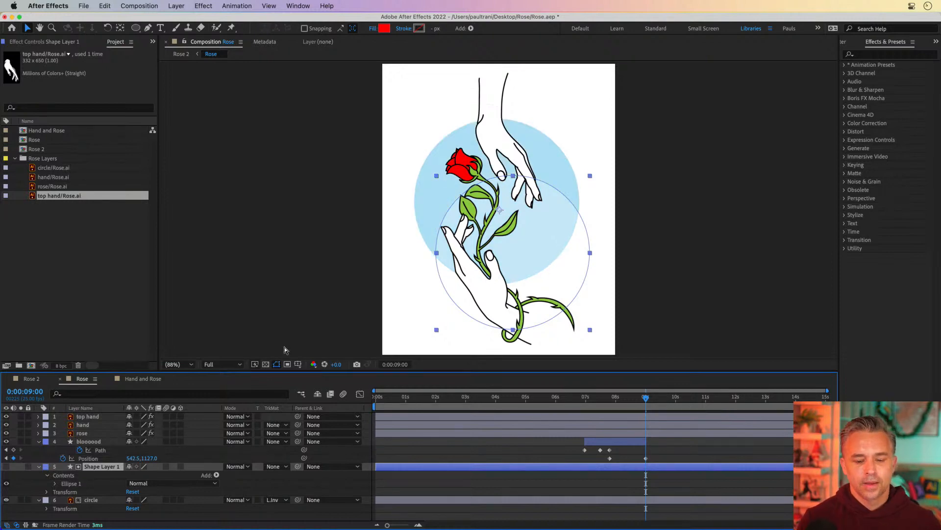
{"action": "left_click", "coordinate": [273, 500]}
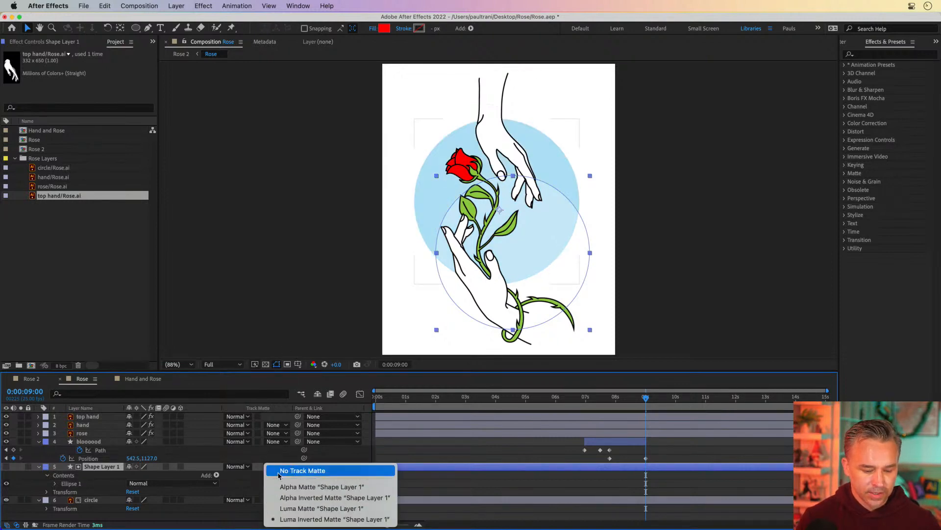
{"action": "left_click", "coordinate": [278, 472]}
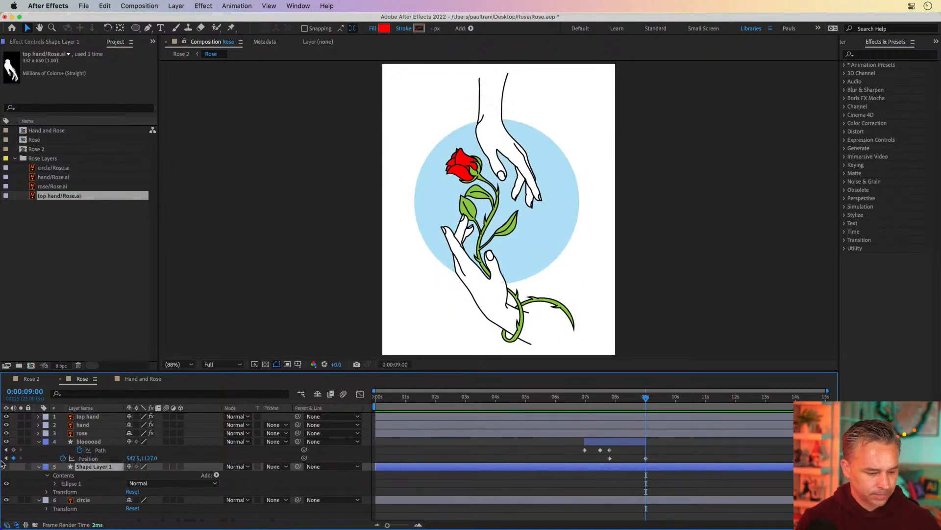
Step: Show Shape Layer 1 and move it below the circle layer
{"action": "left_click", "coordinate": [6, 466]}
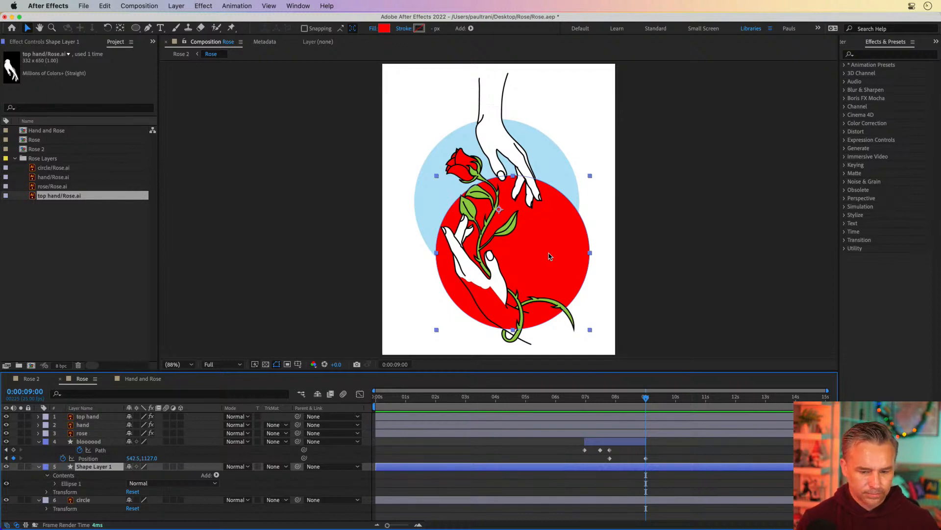
{"action": "left_click_drag", "start_coordinate": [100, 469], "coordinate": [90, 515]}
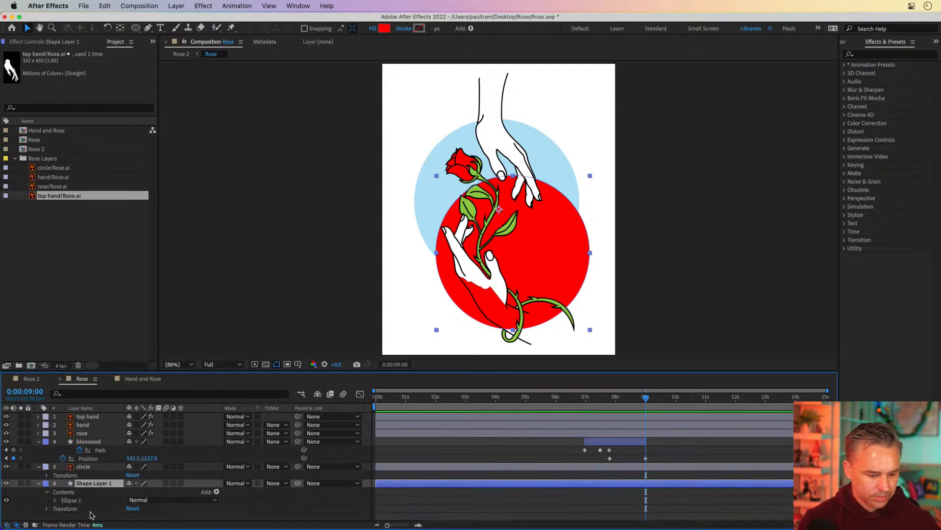
Step: Try an Alpha Matte from the circle layer on Shape Layer 1, then undo it
{"action": "left_click", "coordinate": [277, 483]}
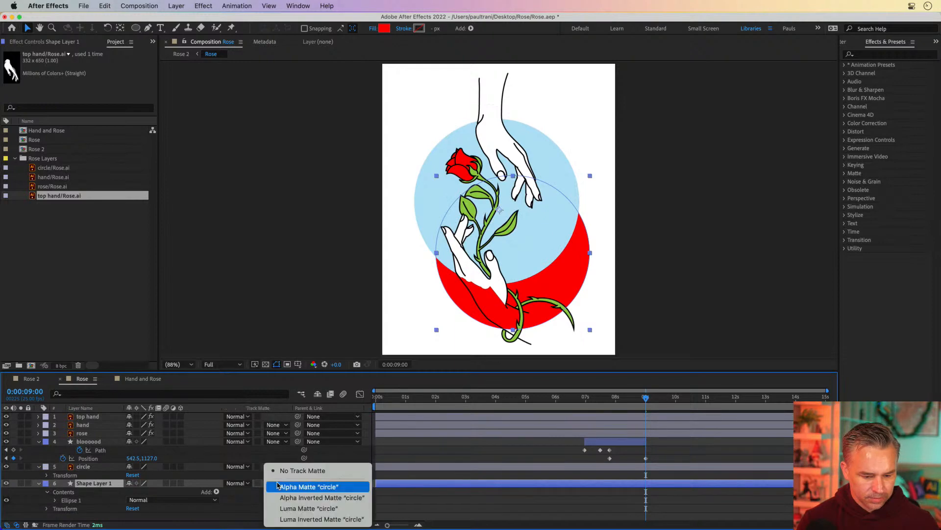
{"action": "left_click", "coordinate": [280, 486]}
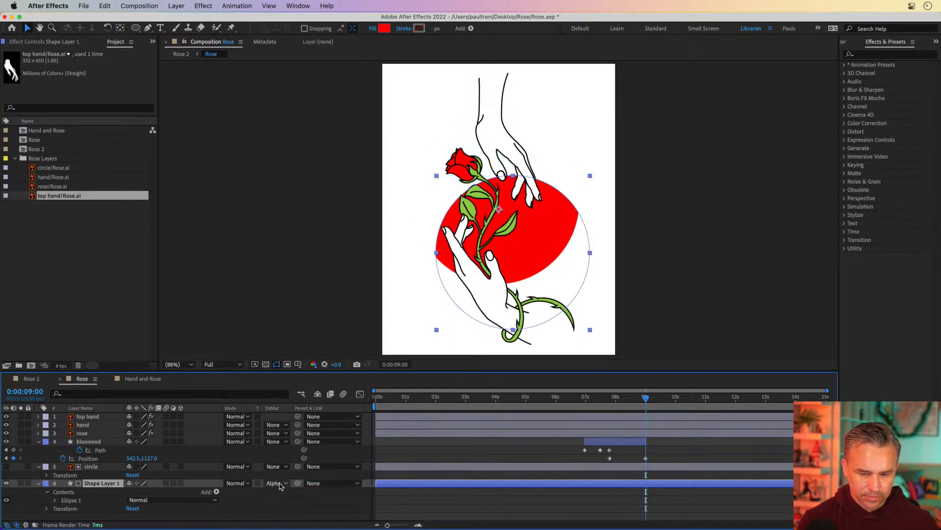
{"action": "key", "text": "super+z"}
{"action": "left_click", "coordinate": [85, 468]}
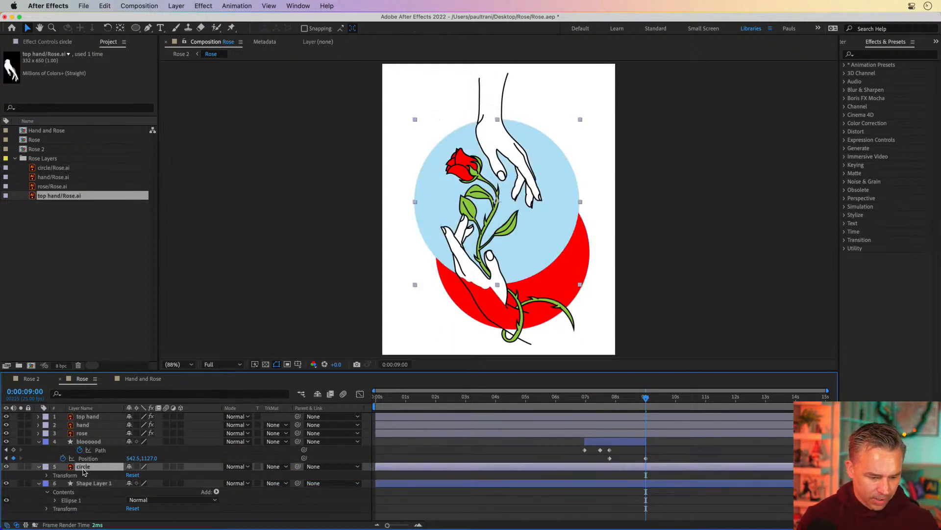
Step: Duplicate the circle layer, move the copy below Shape Layer 1, and hide the original circle layer
{"action": "key", "text": "super+d"}
{"action": "left_click_drag", "start_coordinate": [84, 470], "coordinate": [86, 521]}
{"action": "left_click", "coordinate": [82, 468]}
{"action": "left_click", "coordinate": [90, 482]}
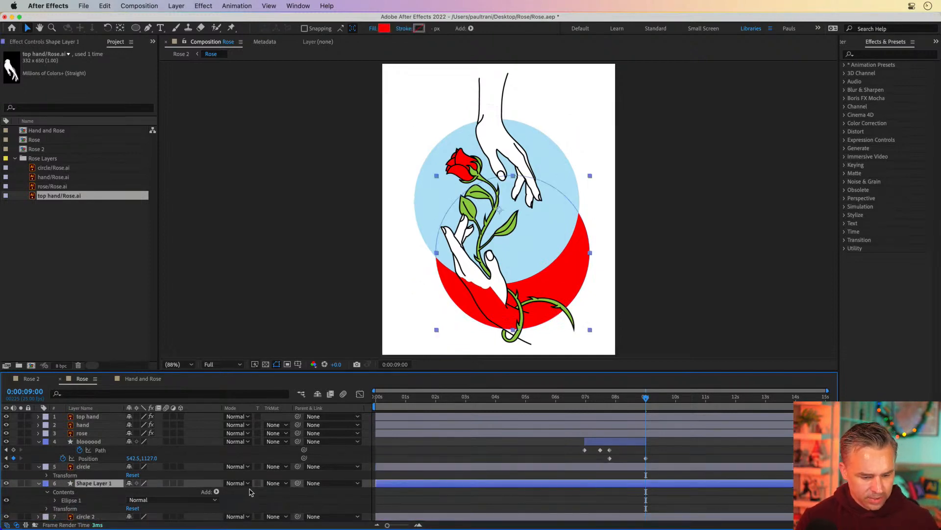
{"action": "left_click", "coordinate": [6, 467]}
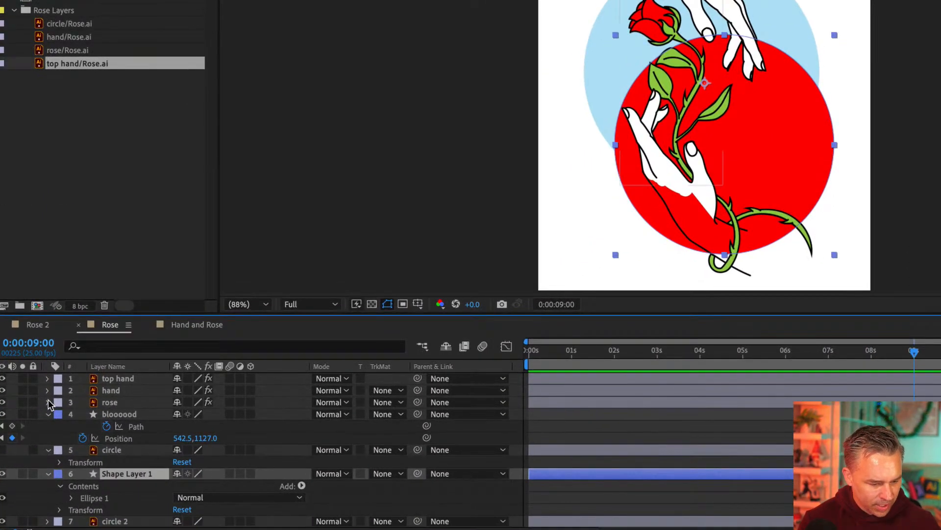
Step: Set Shape Layer 1's track matte to Alpha Matte "circle" and check the matted red circle
{"action": "left_click", "coordinate": [39, 441]}
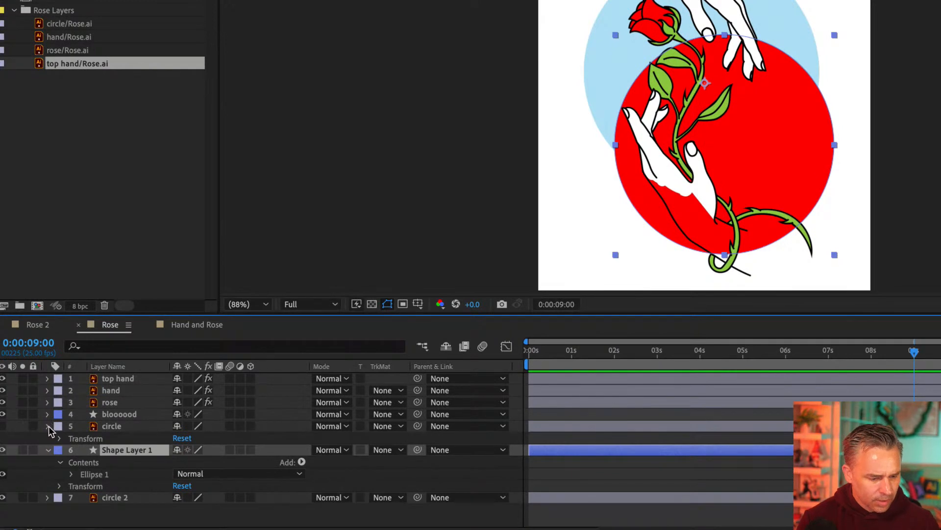
{"action": "left_click", "coordinate": [48, 425]}
{"action": "left_click", "coordinate": [385, 437]}
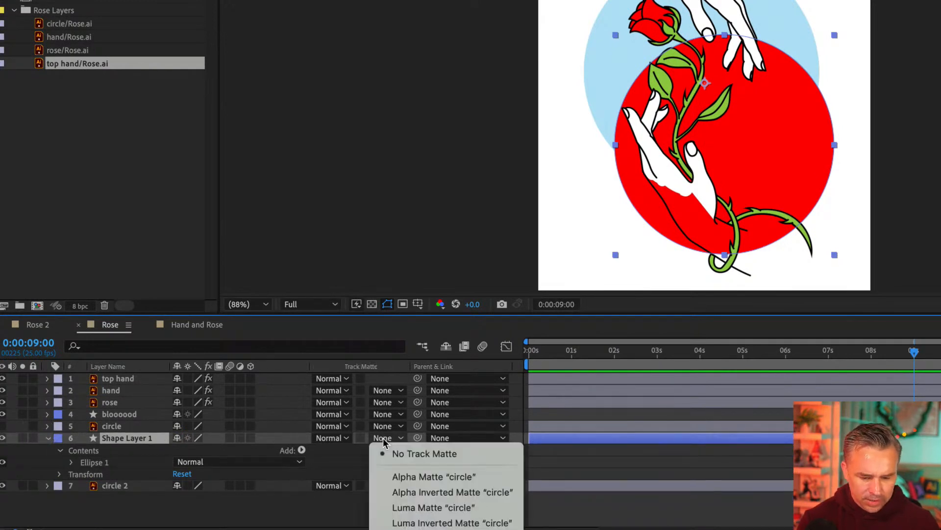
{"action": "left_click", "coordinate": [404, 476]}
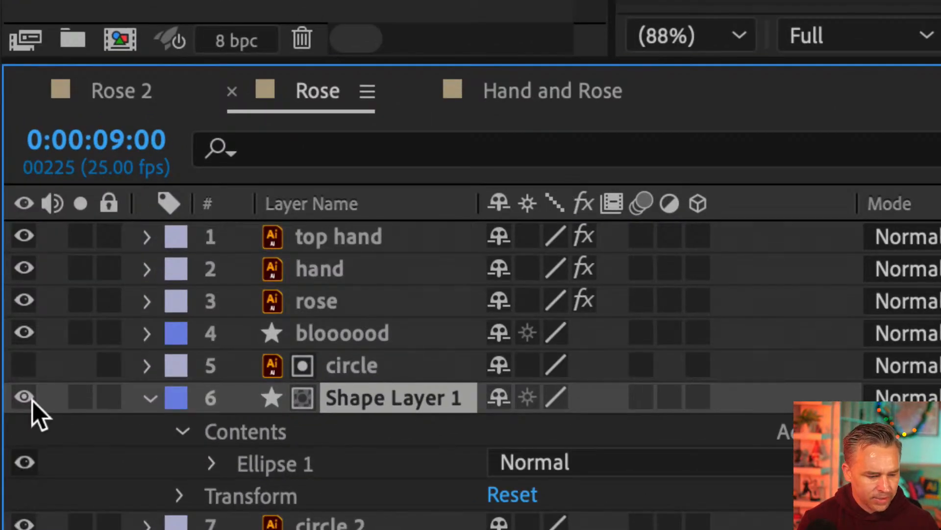
{"action": "left_click", "coordinate": [25, 396]}
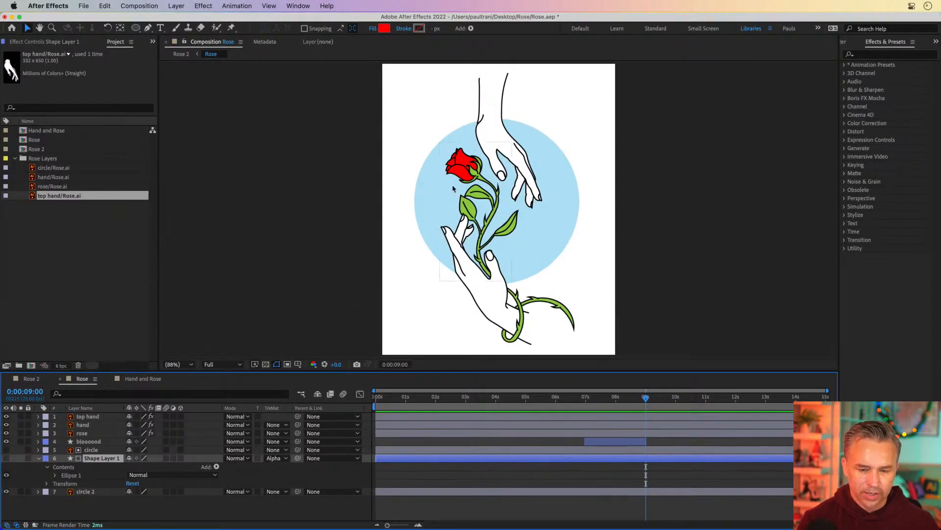
{"action": "left_click", "coordinate": [6, 459]}
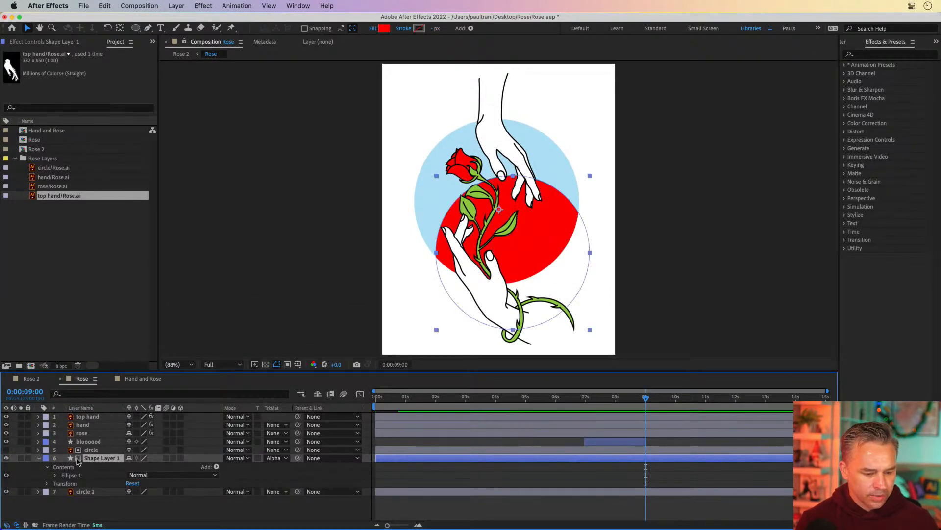
Step: Remove Shape Layer 1's track matte and move the red circle down and to the right
{"action": "left_click", "coordinate": [275, 458]}
{"action": "left_click", "coordinate": [284, 469]}
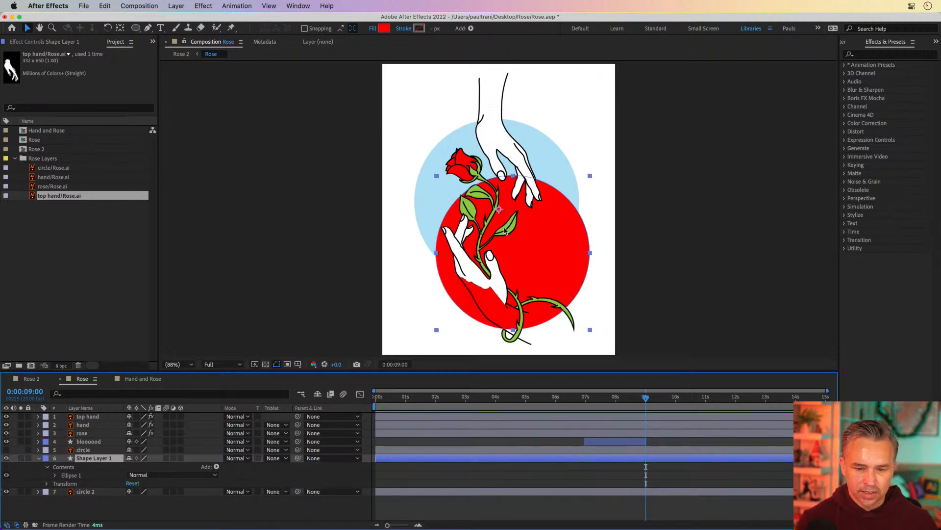
{"action": "left_click_drag", "start_coordinate": [536, 220], "coordinate": [599, 255]}
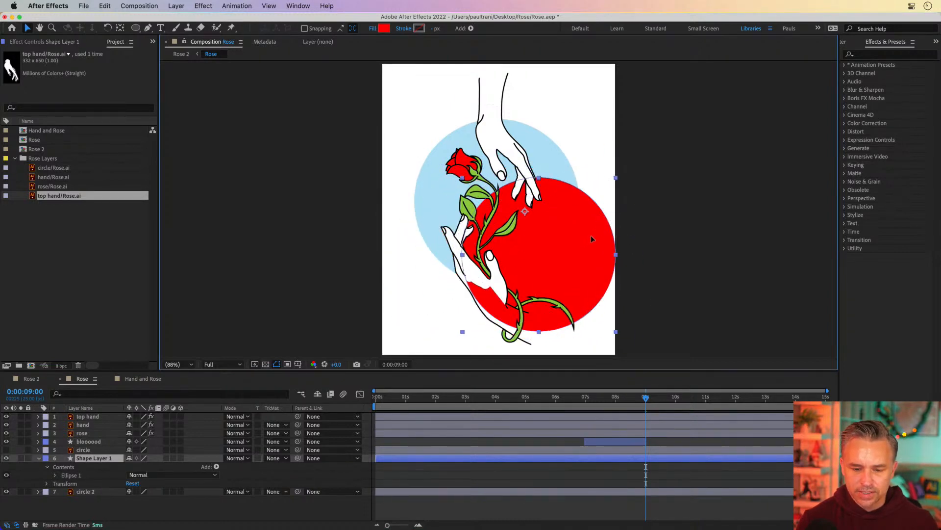
Step: Try the Alpha Matte "circle" on Shape Layer 1 again with the circle layer shown, then remove it
{"action": "left_click", "coordinate": [7, 450]}
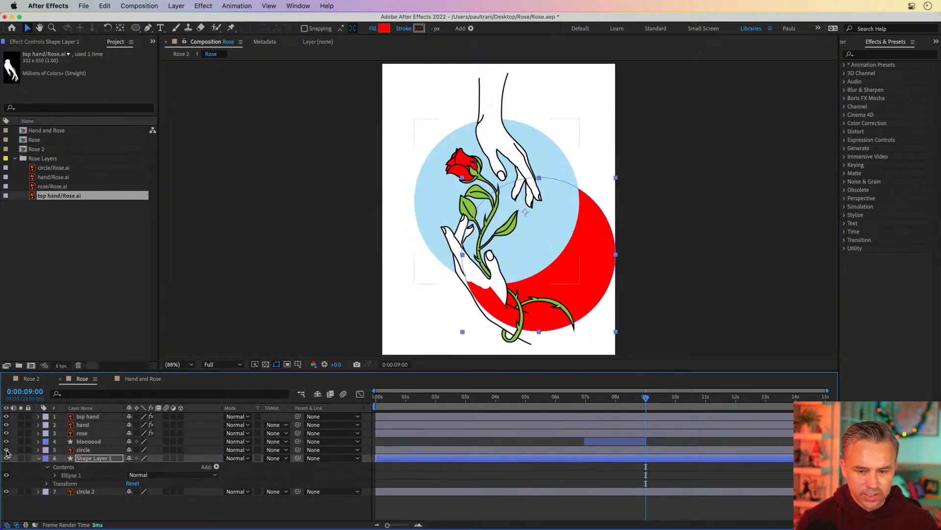
{"action": "left_click", "coordinate": [71, 451]}
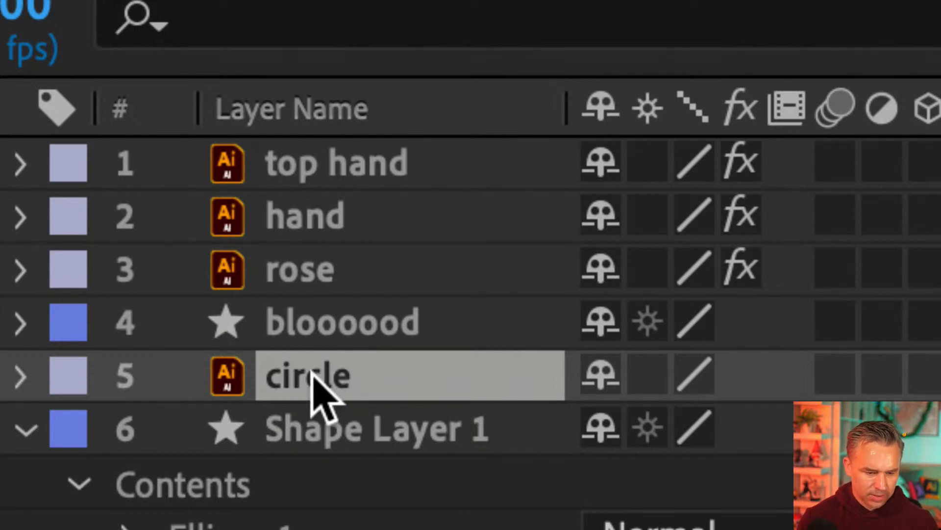
{"action": "left_click", "coordinate": [280, 110]}
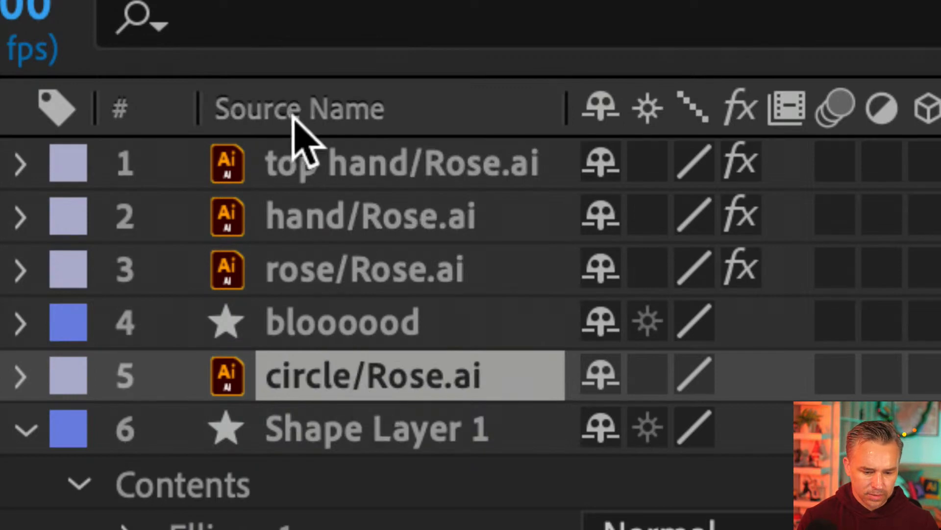
{"action": "left_click", "coordinate": [292, 113]}
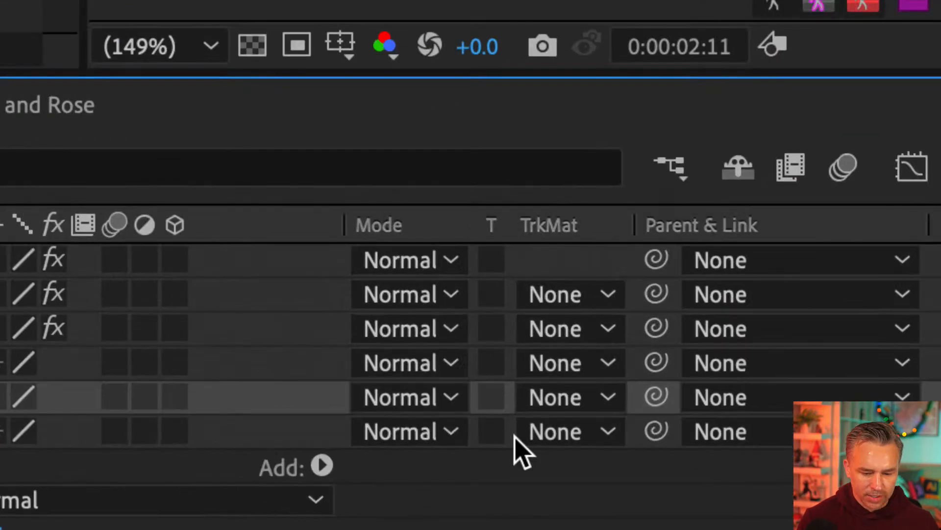
{"action": "left_click", "coordinate": [331, 452]}
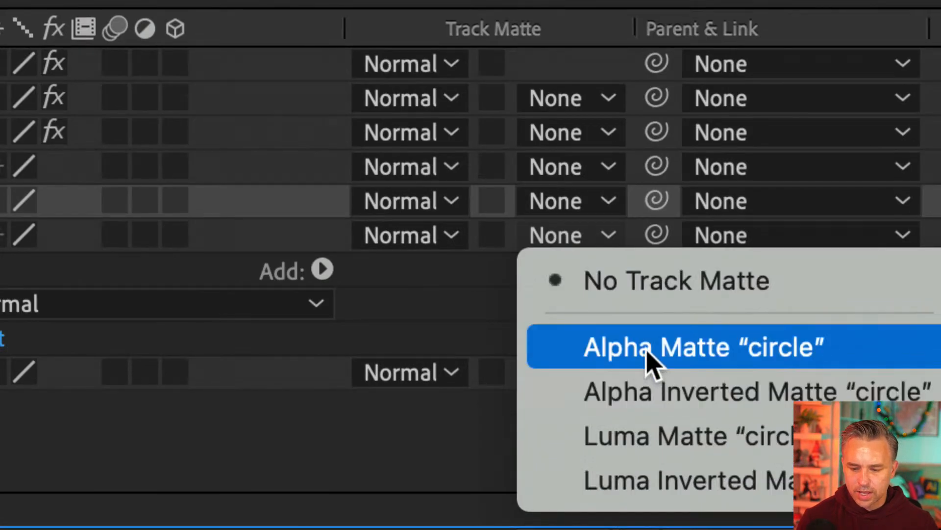
{"action": "left_click", "coordinate": [647, 352]}
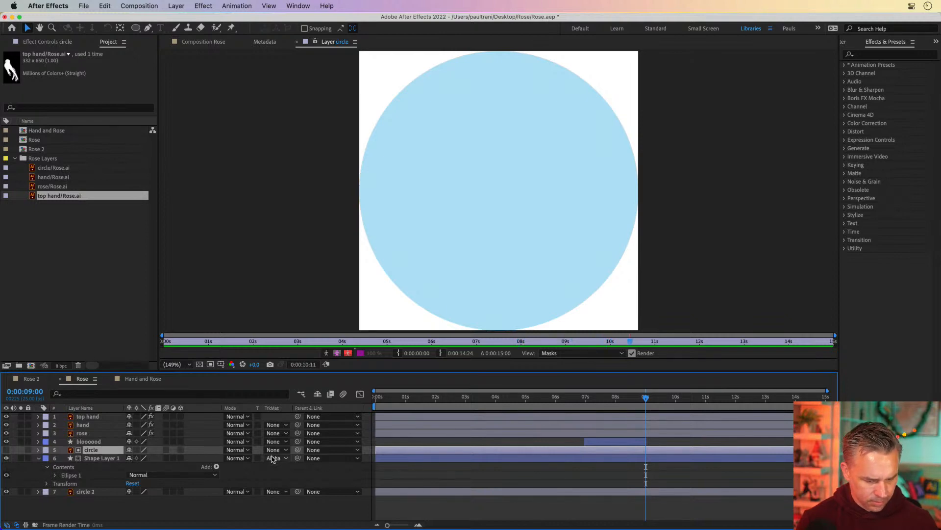
{"action": "left_click", "coordinate": [598, 398]}
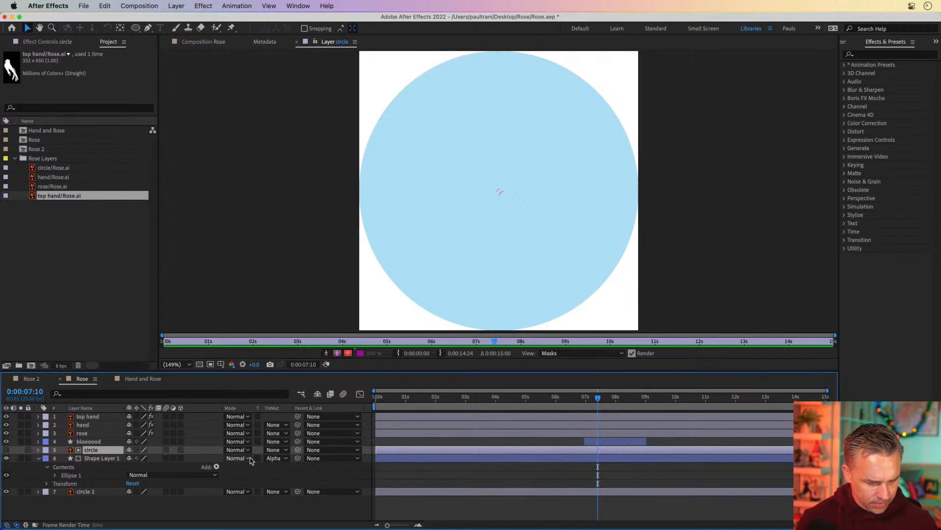
{"action": "left_click", "coordinate": [276, 458]}
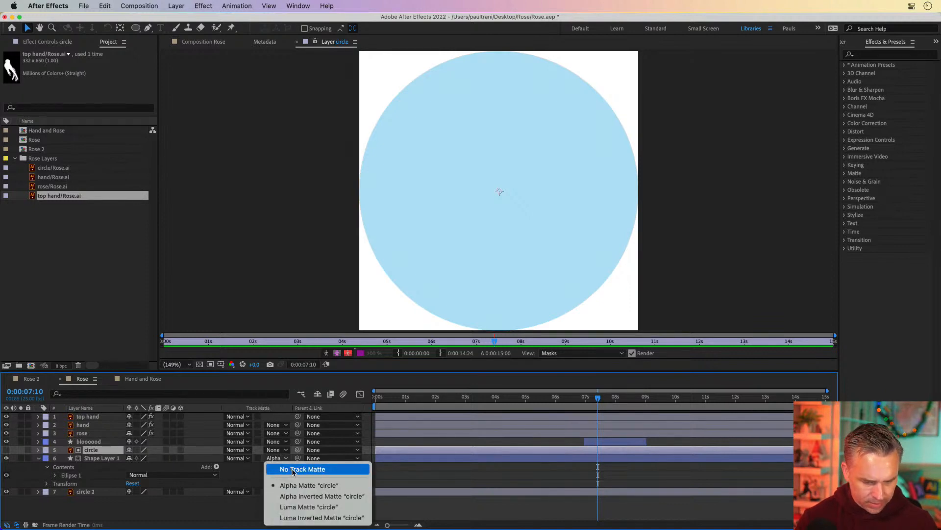
{"action": "left_click", "coordinate": [293, 470]}
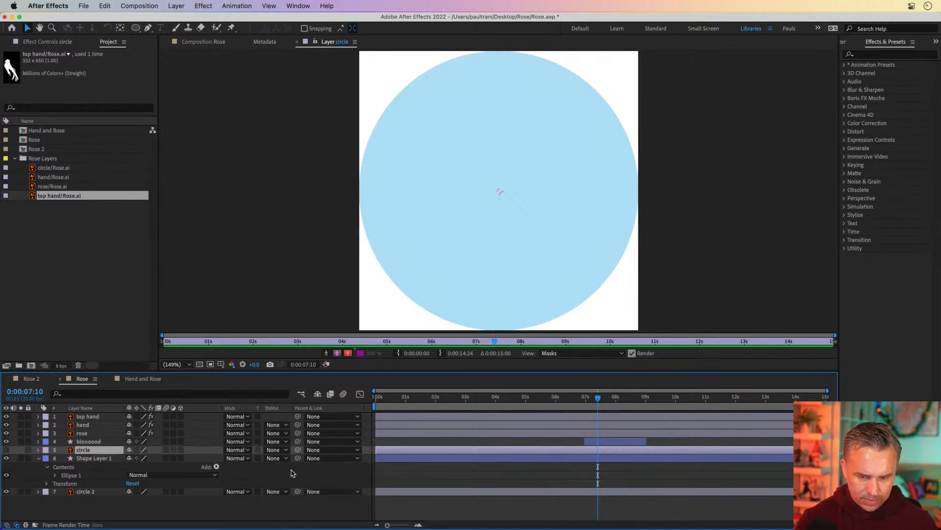
{"action": "left_click", "coordinate": [5, 450]}
{"action": "left_click", "coordinate": [78, 460]}
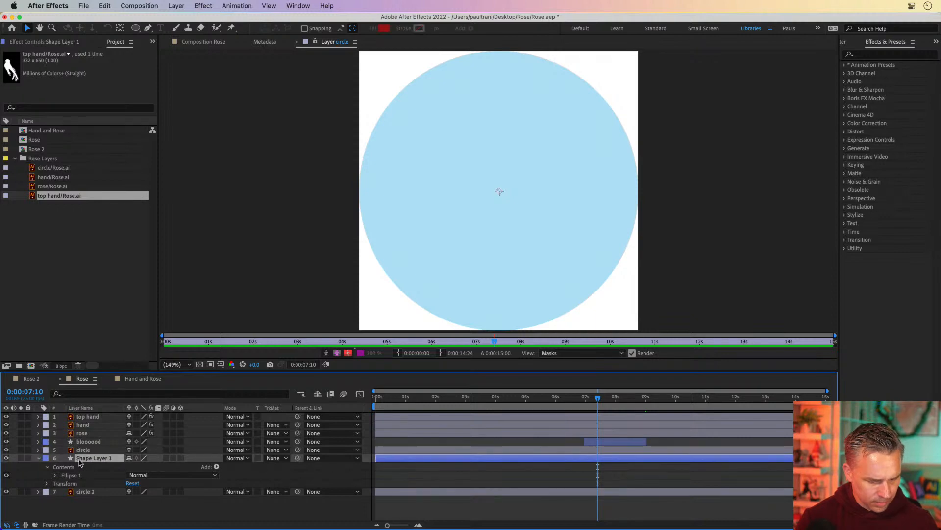
Step: Undo the last five changes
{"action": "key", "text": "super+z"}
{"action": "key", "text": "super+z"}
{"action": "key", "text": "super+z"}
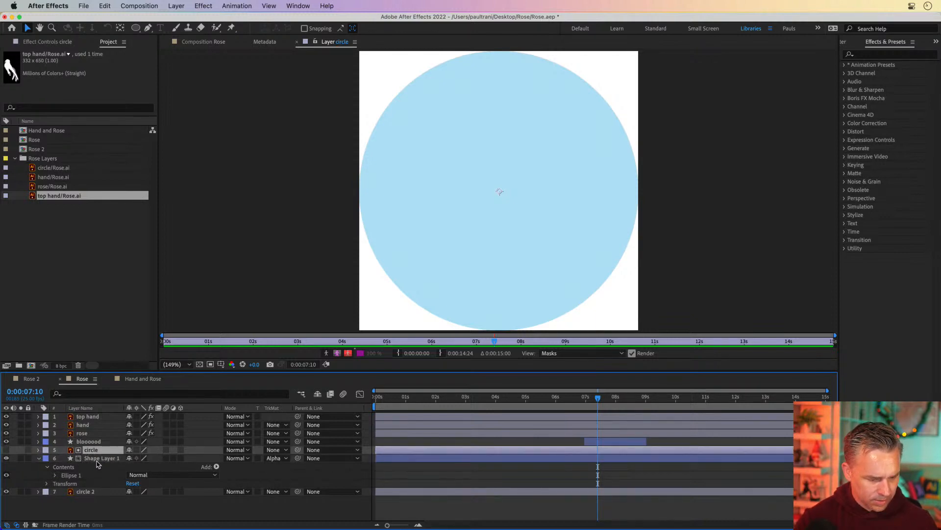
{"action": "key", "text": "super+z"}
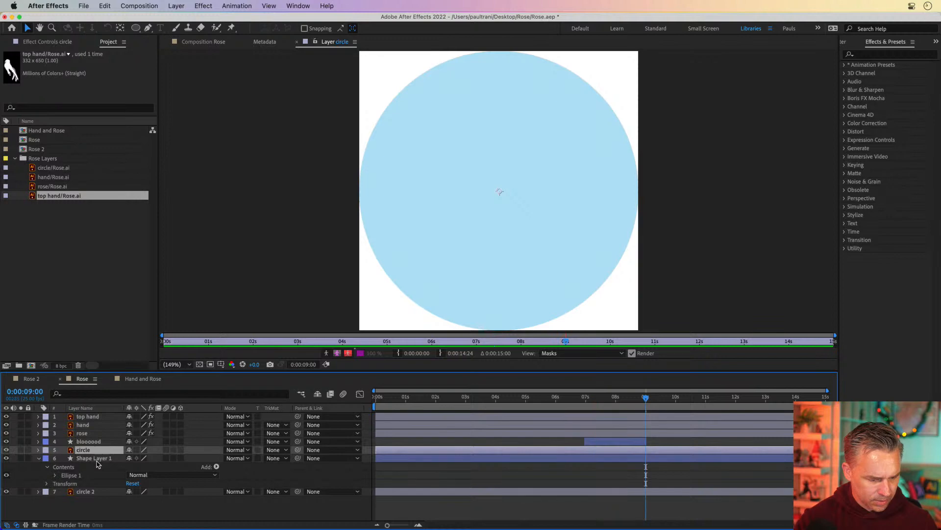
{"action": "key", "text": "super+z"}
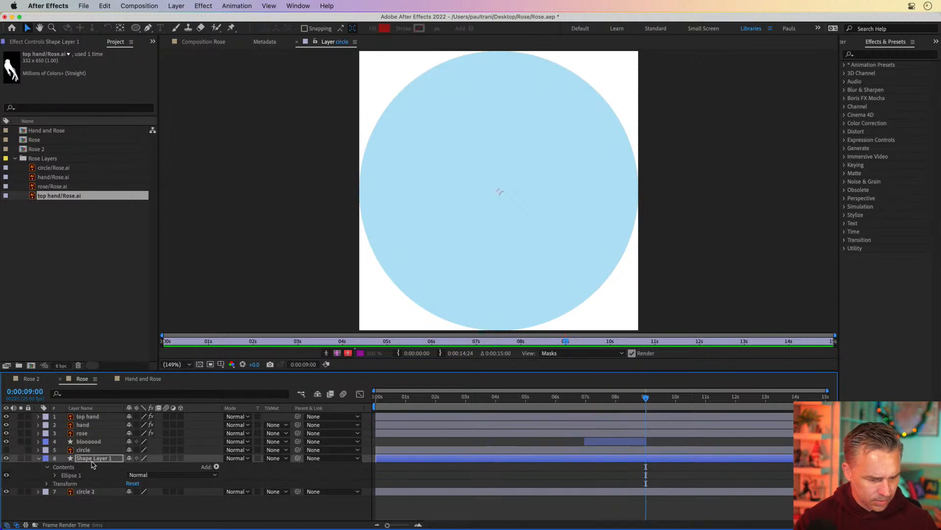
{"action": "key", "text": "Return"}
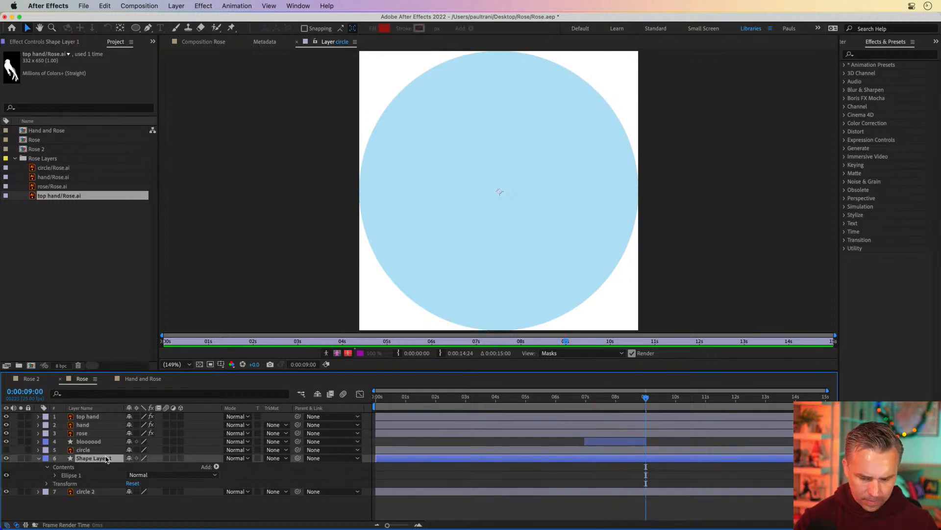
Step: Return to the Rose composition at 8 seconds and set Shape Layer 1's track matte to Alpha Matte "circle"
{"action": "left_click", "coordinate": [617, 402]}
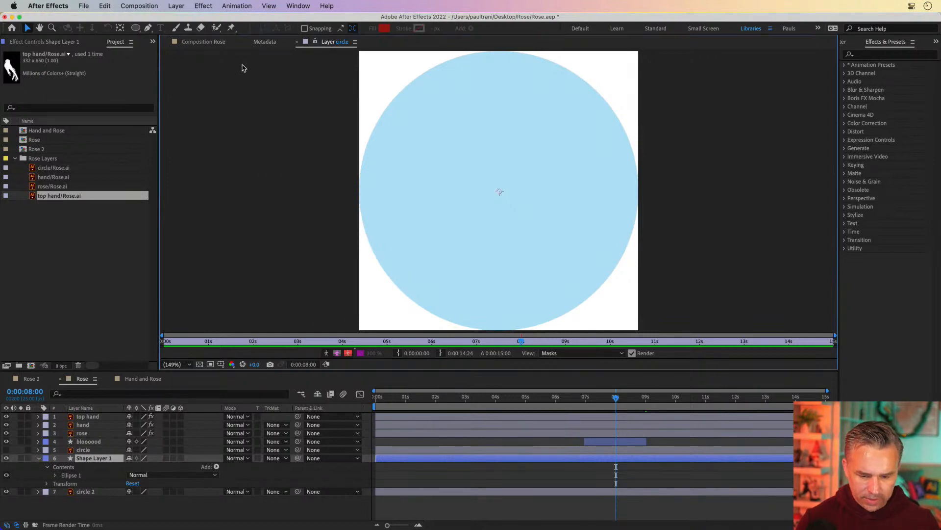
{"action": "left_click", "coordinate": [261, 44]}
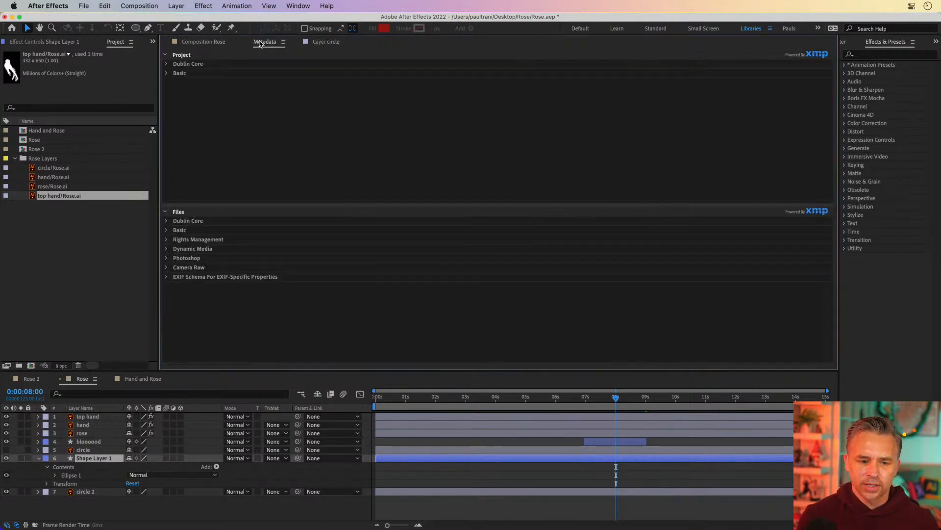
{"action": "left_click", "coordinate": [185, 43]}
{"action": "key", "text": "period"}
{"action": "key", "text": "period"}
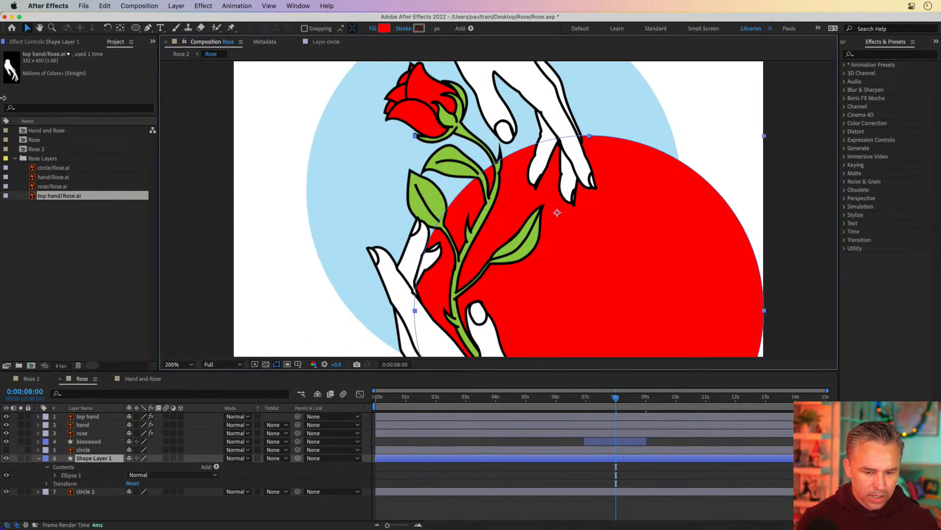
{"action": "left_click", "coordinate": [274, 458]}
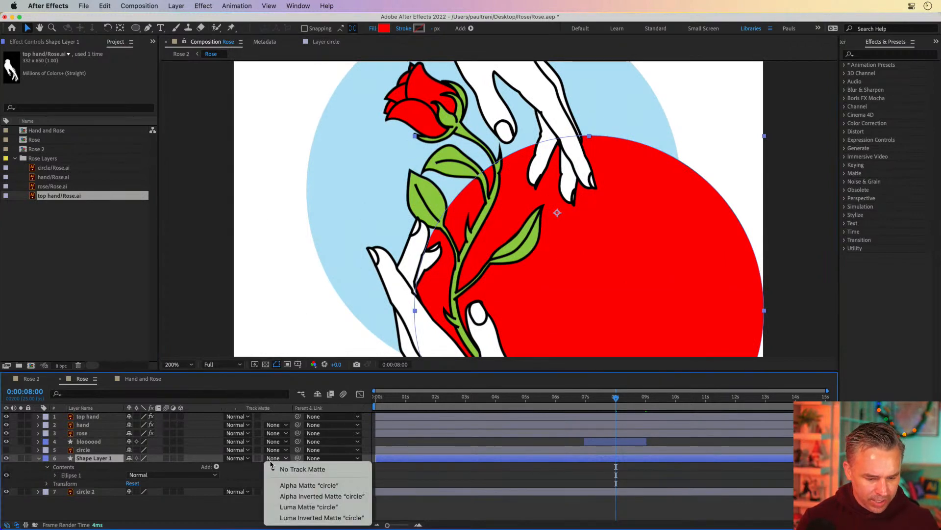
{"action": "left_click", "coordinate": [291, 488]}
{"action": "scroll", "coordinate": [509, 99], "scroll_direction": "down", "scroll_amount": 3}
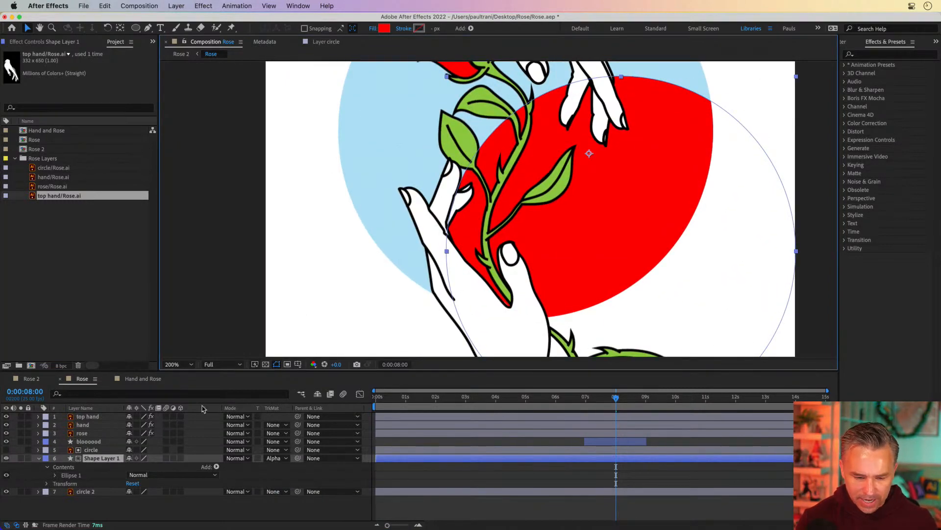
Step: Trim Shape Layer 1 so it starts at 9 seconds, where the blood drop lands
{"action": "left_click", "coordinate": [80, 443]}
{"action": "key", "text": "u"}
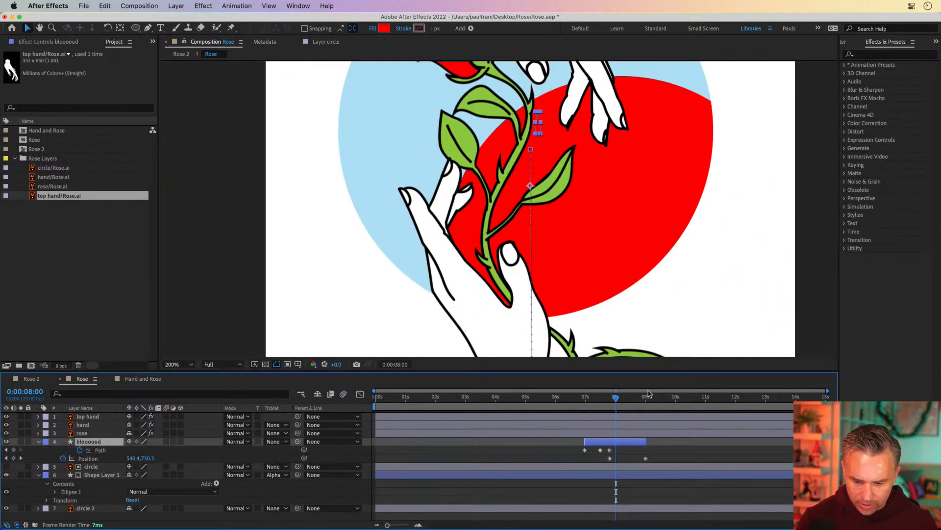
{"action": "left_click_drag", "start_coordinate": [616, 397], "coordinate": [645, 405]}
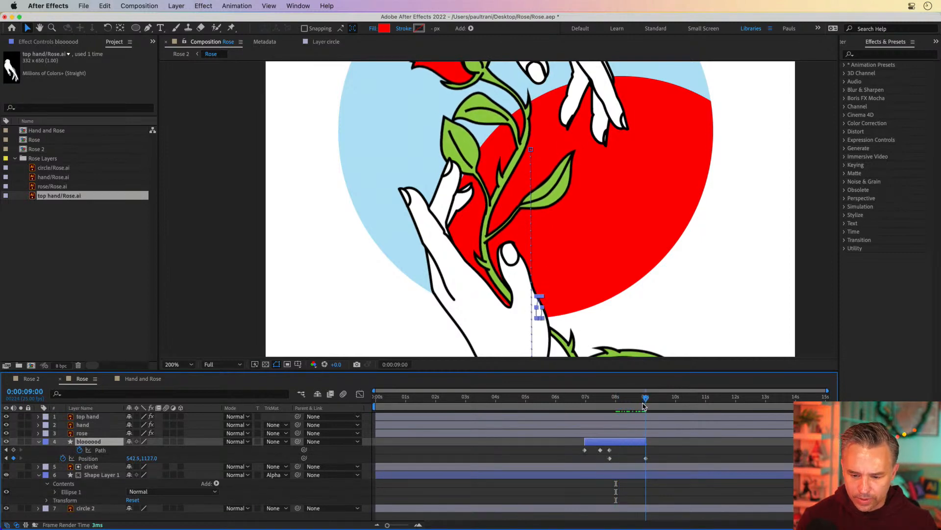
{"action": "left_click", "coordinate": [91, 466]}
{"action": "left_click", "coordinate": [103, 477], "text": "shift"}
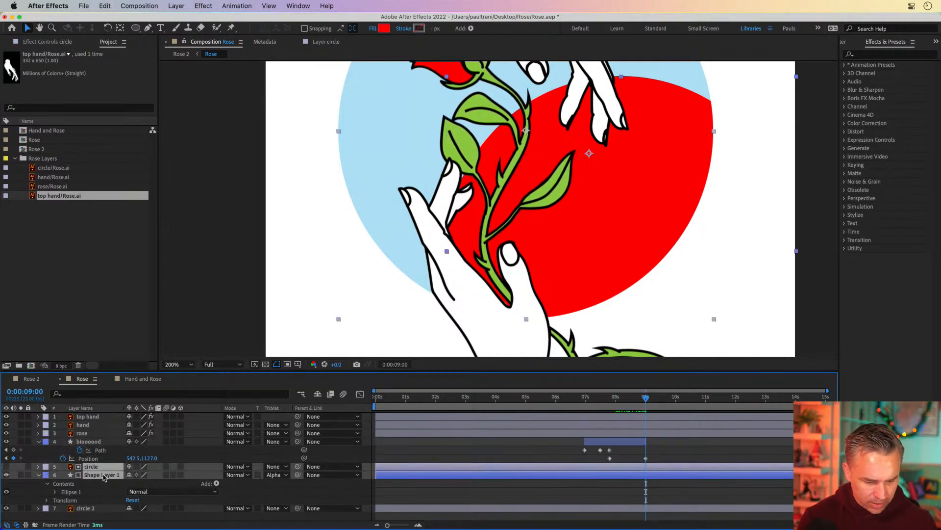
{"action": "key", "text": "alt+bracketleft"}
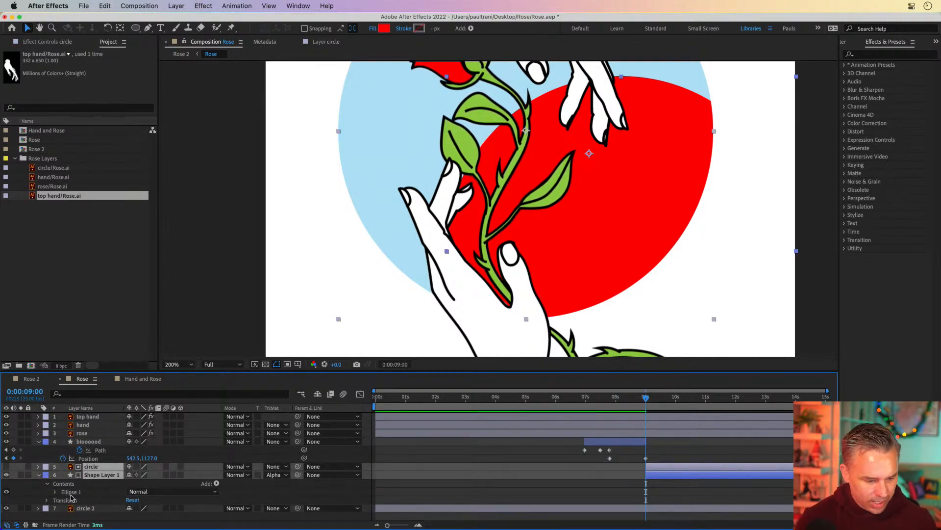
Step: Examine Shape Layer 1's ellipse contents: path, stroke, fill and ellipse transform properties
{"action": "left_click", "coordinate": [104, 476]}
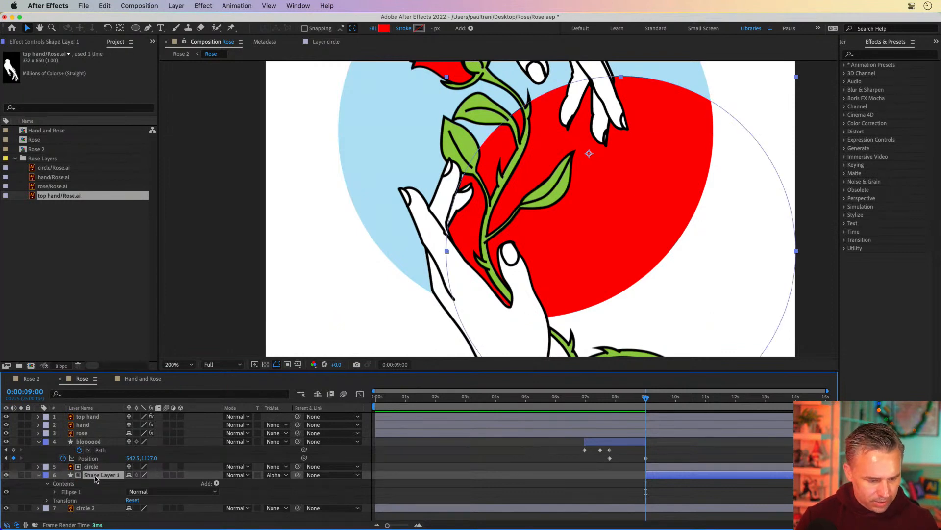
{"action": "left_click", "coordinate": [53, 493]}
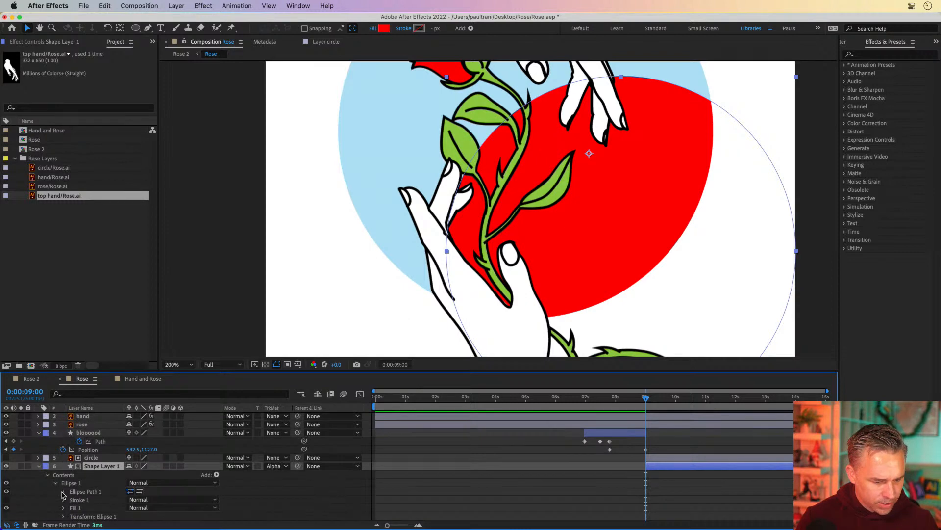
{"action": "left_click", "coordinate": [63, 492]}
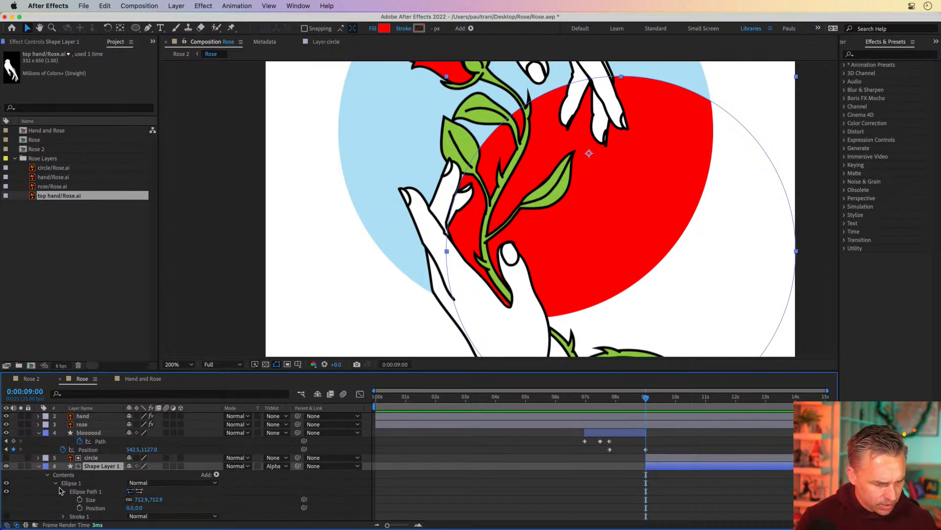
{"action": "scroll", "coordinate": [56, 491], "scroll_direction": "down", "scroll_amount": 2}
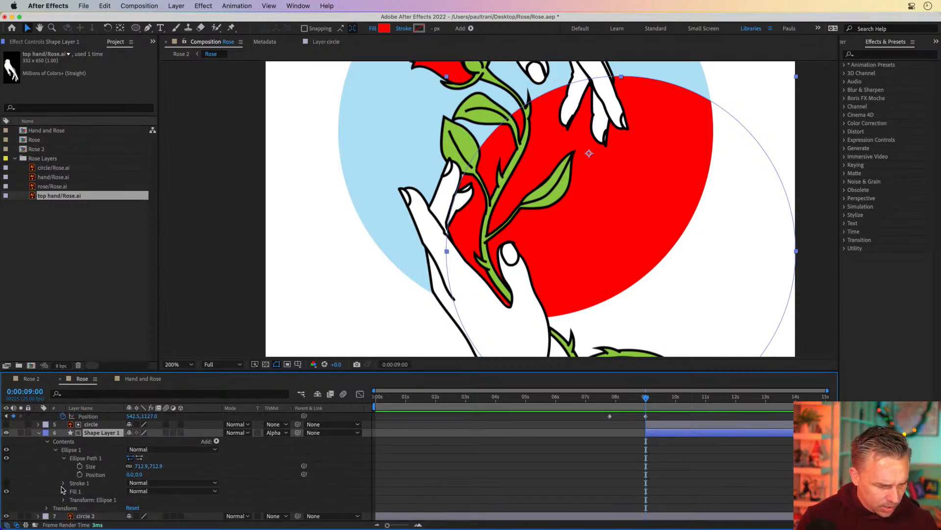
{"action": "left_click", "coordinate": [63, 483]}
{"action": "scroll", "coordinate": [64, 487], "scroll_direction": "down", "scroll_amount": 3}
{"action": "scroll", "coordinate": [67, 489], "scroll_direction": "down", "scroll_amount": 2}
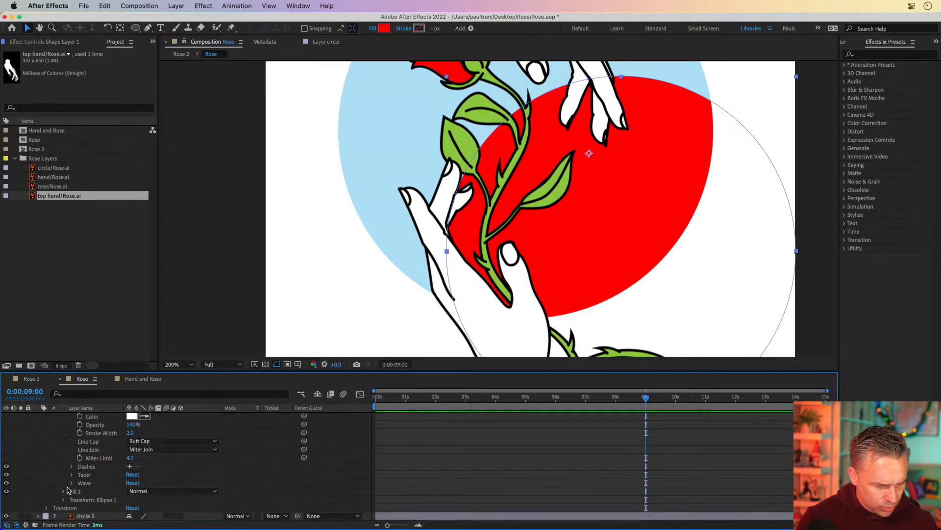
{"action": "left_click", "coordinate": [63, 491]}
{"action": "scroll", "coordinate": [63, 493], "scroll_direction": "down", "scroll_amount": 2}
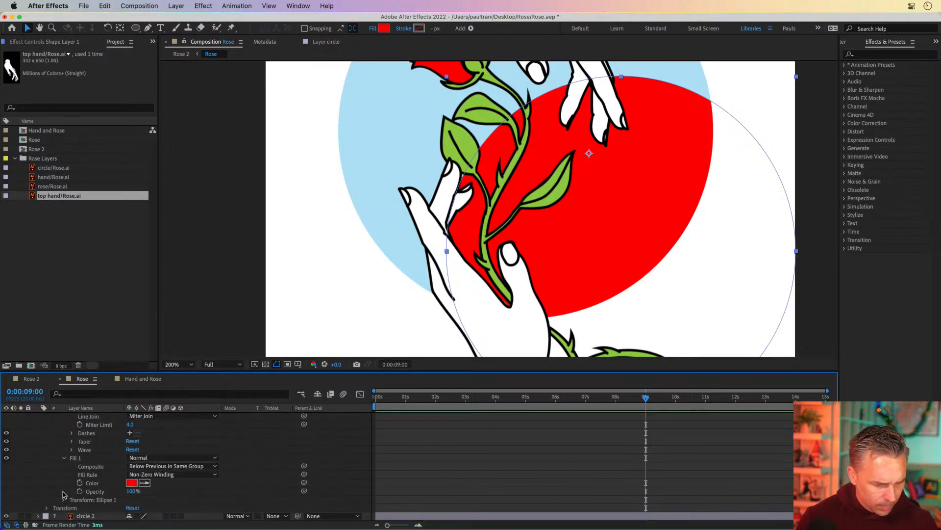
{"action": "left_click", "coordinate": [64, 500]}
{"action": "scroll", "coordinate": [63, 503], "scroll_direction": "down", "scroll_amount": 3}
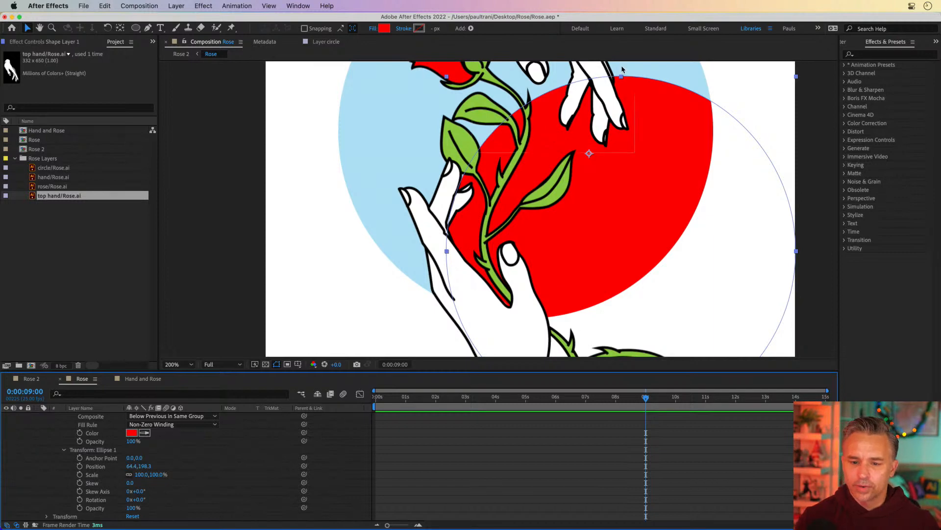
Step: Reveal Shape Layer 1's Position and set Position keyframes at 9 seconds and at 11:12
{"action": "left_click", "coordinate": [624, 79]}
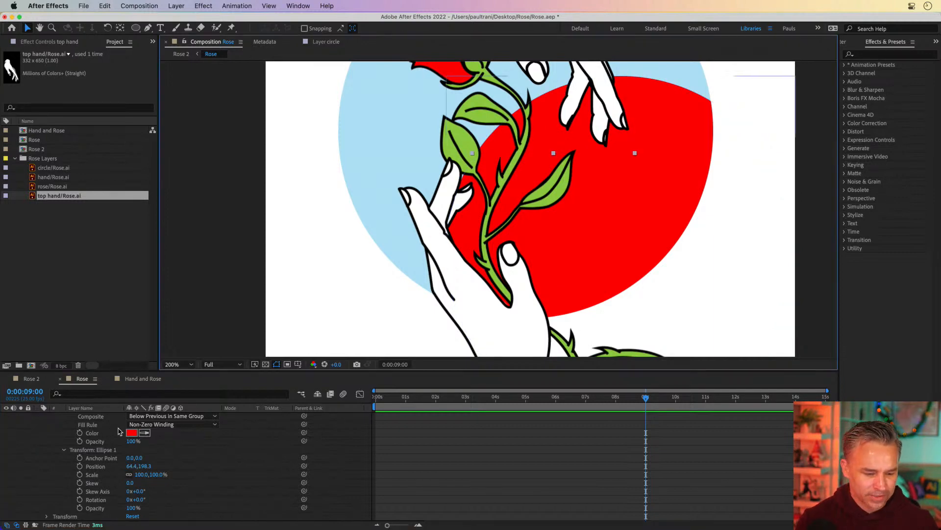
{"action": "scroll", "coordinate": [195, 417], "scroll_direction": "up", "scroll_amount": 5}
{"action": "key", "text": "h"}
{"action": "left_click_drag", "start_coordinate": [333, 132], "coordinate": [322, 223]}
{"action": "key", "text": "v"}
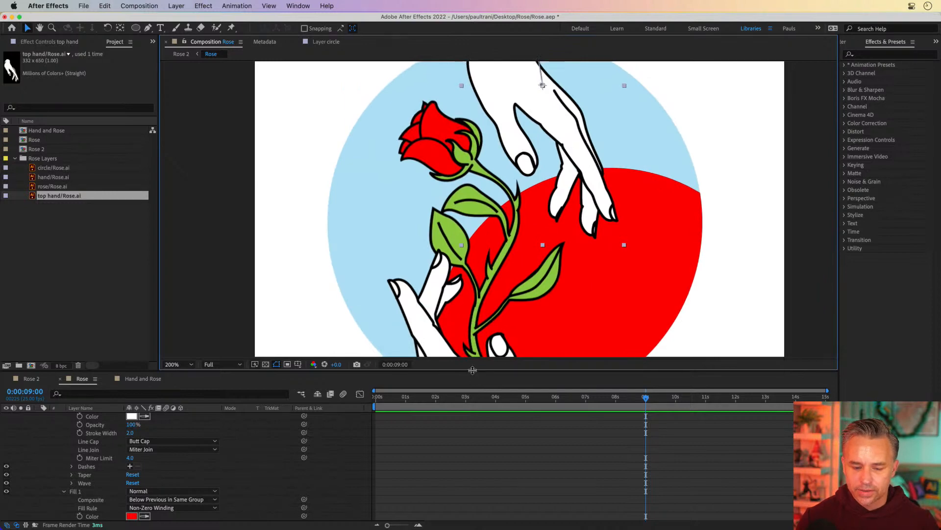
{"action": "left_click_drag", "start_coordinate": [472, 369], "coordinate": [487, 215]}
{"action": "scroll", "coordinate": [43, 303], "scroll_direction": "up", "scroll_amount": 3}
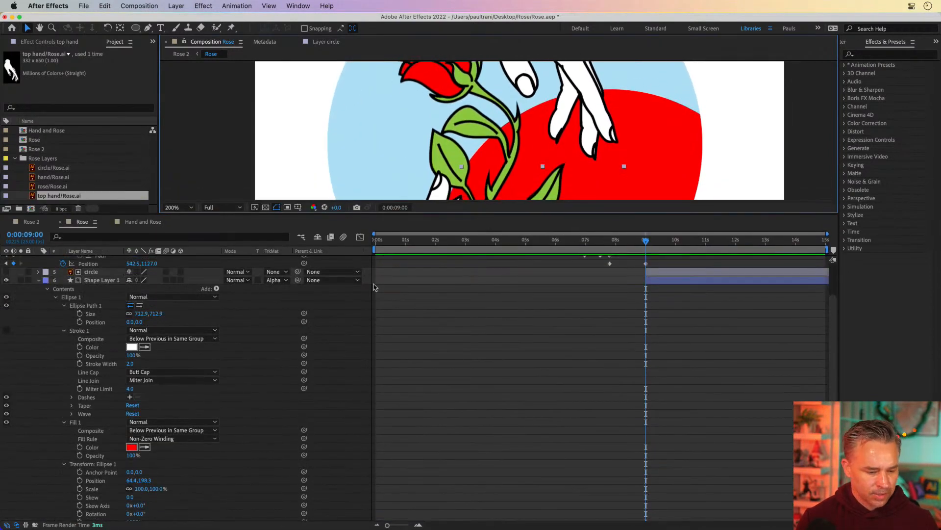
{"action": "left_click", "coordinate": [47, 289]}
{"action": "left_click", "coordinate": [94, 318]}
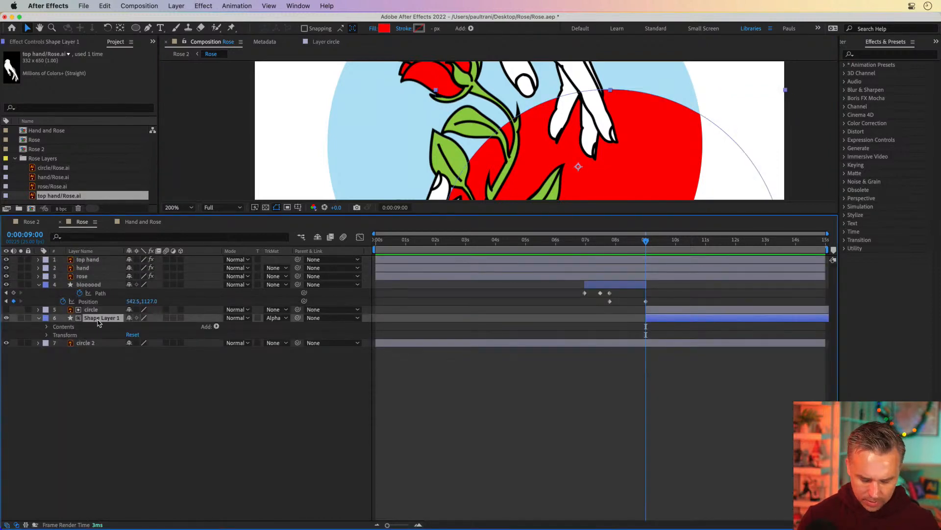
{"action": "key", "text": "u"}
{"action": "key", "text": "u"}
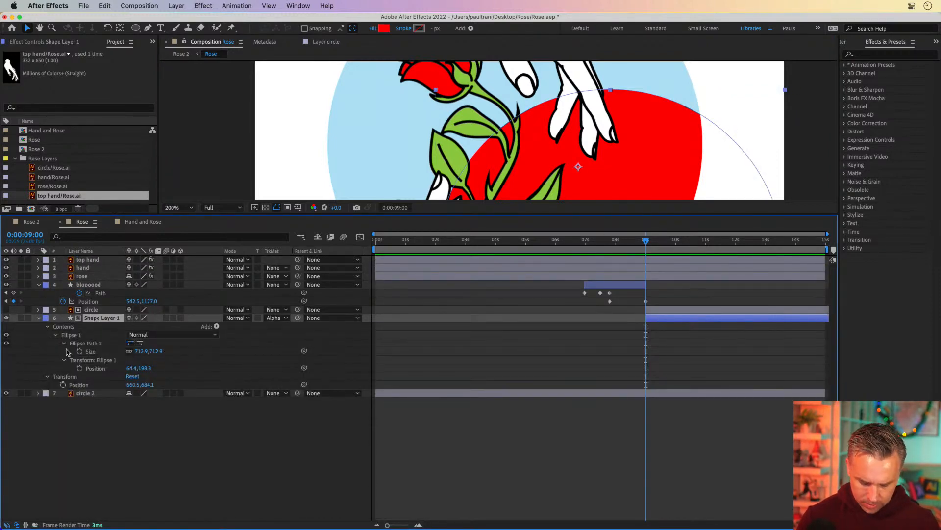
{"action": "key", "text": "u"}
{"action": "key", "text": "p"}
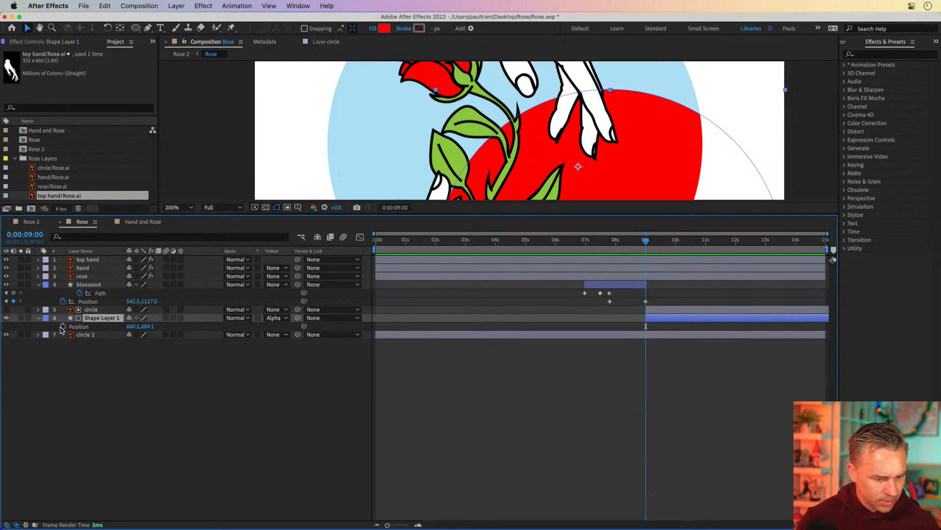
{"action": "left_click", "coordinate": [62, 327]}
{"action": "left_click", "coordinate": [720, 239]}
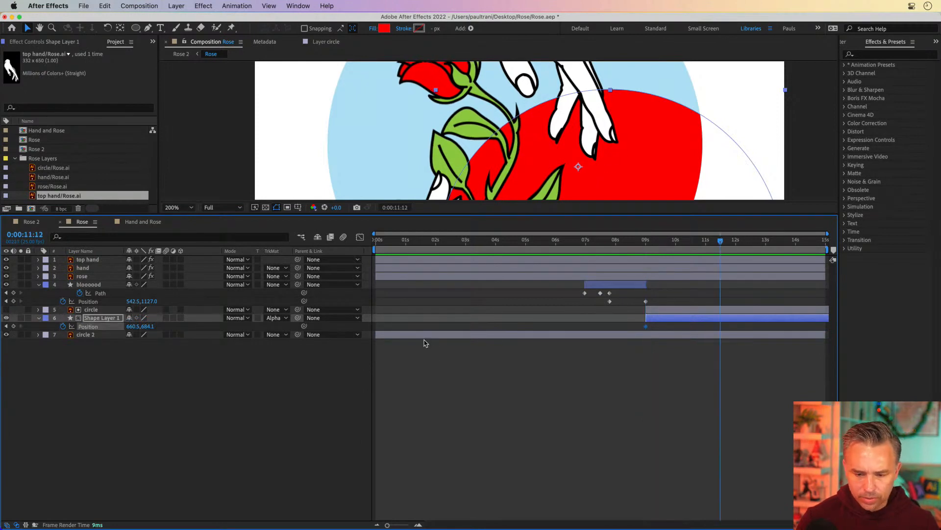
{"action": "left_click", "coordinate": [14, 326]}
Step: At 9 seconds, move the red circle down below the blue circle, out of the frame
{"action": "left_click", "coordinate": [656, 241]}
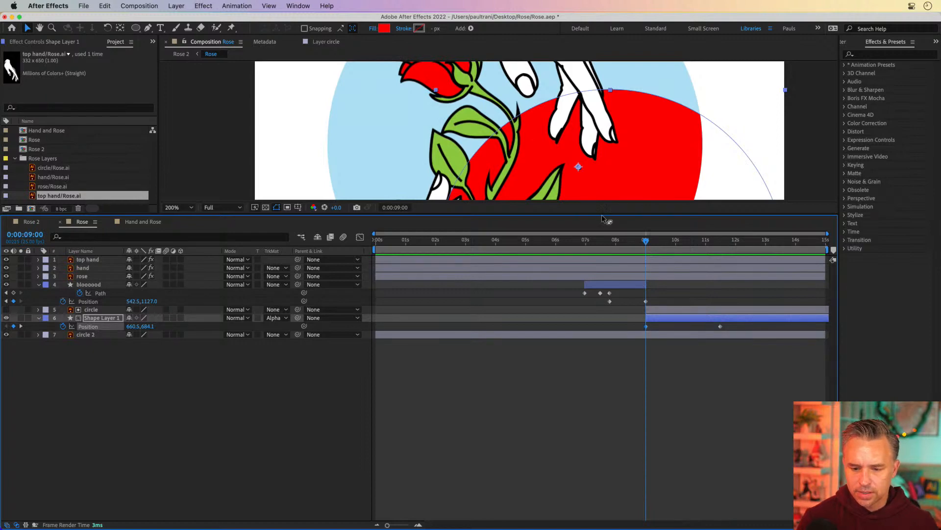
{"action": "left_click_drag", "start_coordinate": [604, 215], "coordinate": [613, 453]}
{"action": "left_click_drag", "start_coordinate": [613, 297], "coordinate": [530, 378]}
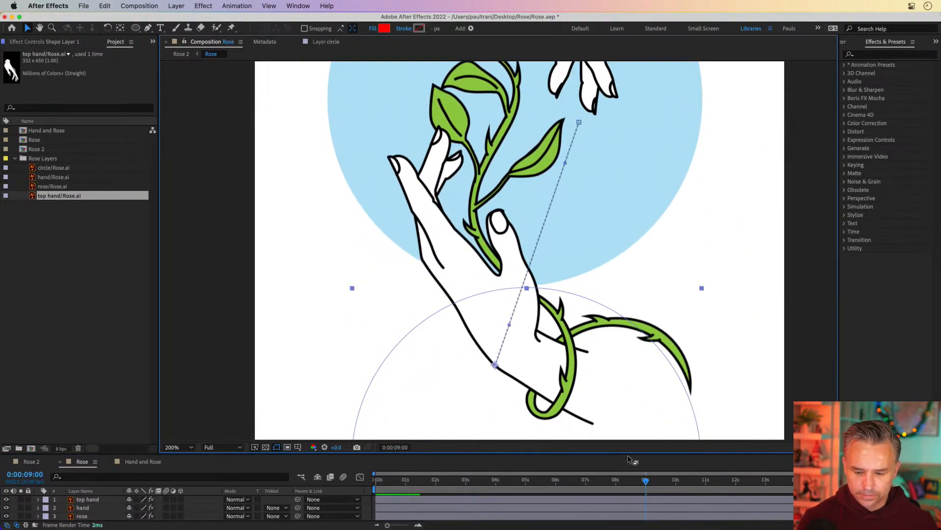
{"action": "key", "text": "comma"}
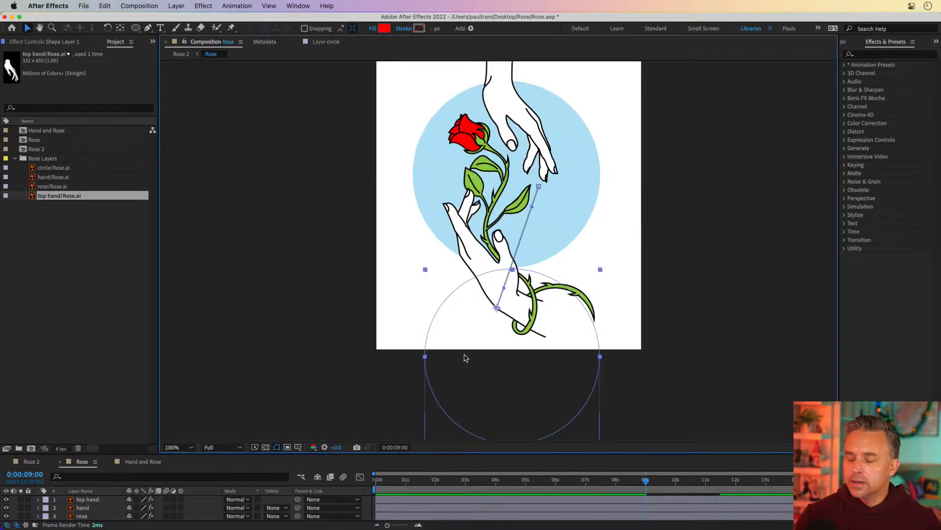
{"action": "left_click_drag", "start_coordinate": [499, 453], "coordinate": [499, 231]}
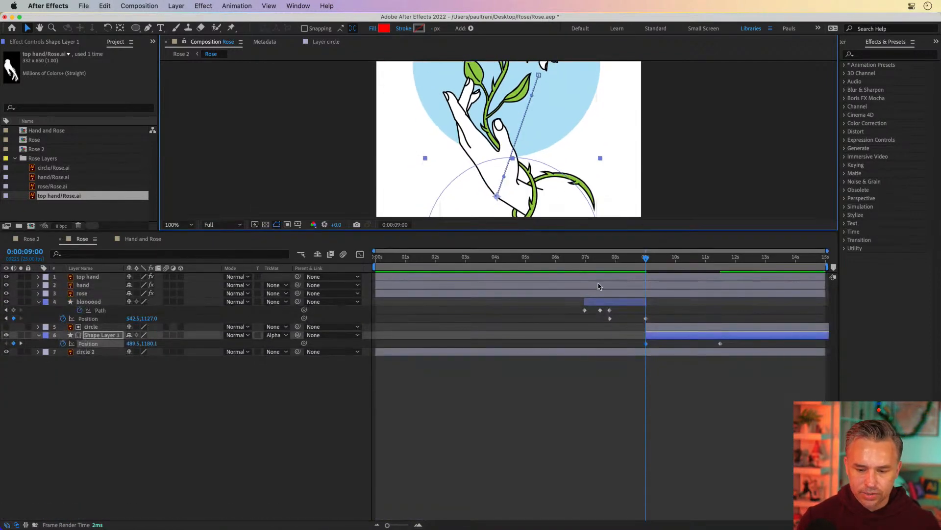
Step: At 11:12, move the red circle up so it fills the blue circle
{"action": "left_click", "coordinate": [728, 265]}
{"action": "left_click_drag", "start_coordinate": [728, 265], "coordinate": [712, 265]}
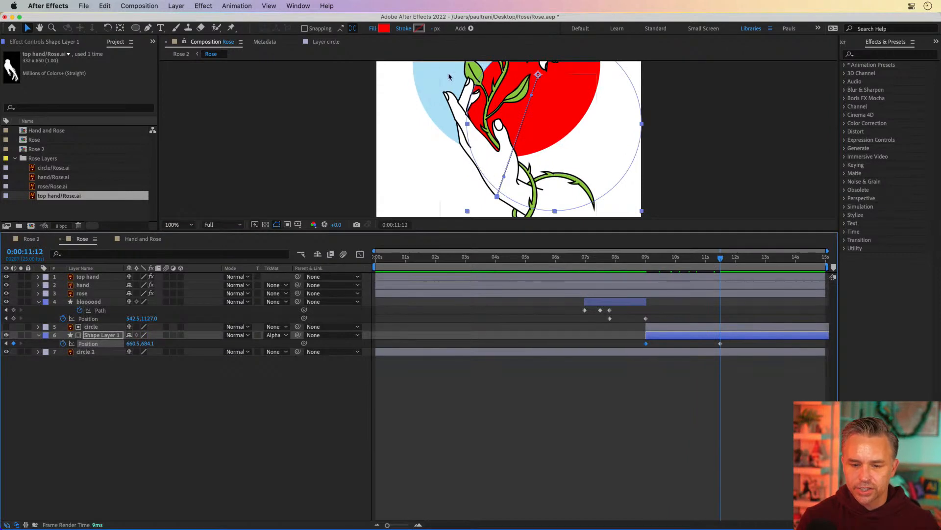
{"action": "key", "text": "space"}
{"action": "left_click_drag", "start_coordinate": [389, 105], "coordinate": [398, 214]}
{"action": "left_click_drag", "start_coordinate": [569, 177], "coordinate": [521, 115]}
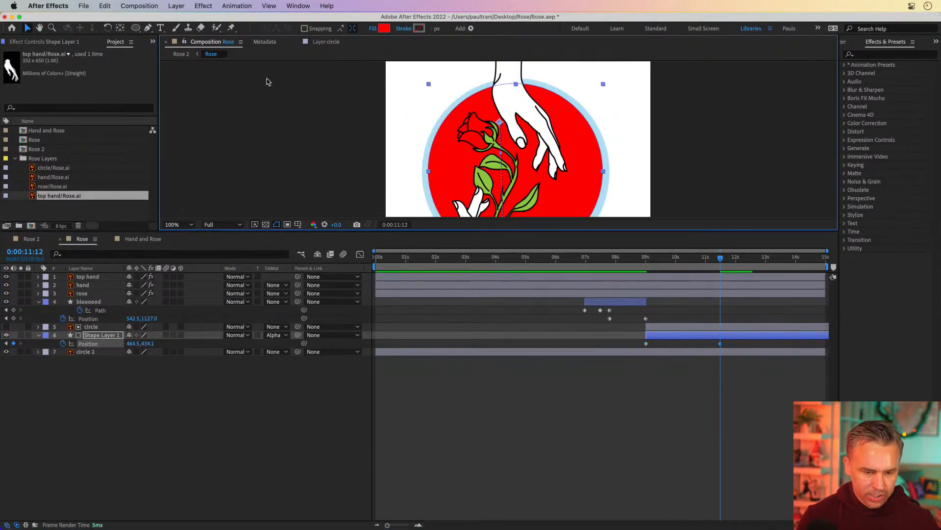
Step: Maximize the composition viewer and play back the animation
{"action": "left_click", "coordinate": [267, 82]}
{"action": "key", "text": "grave"}
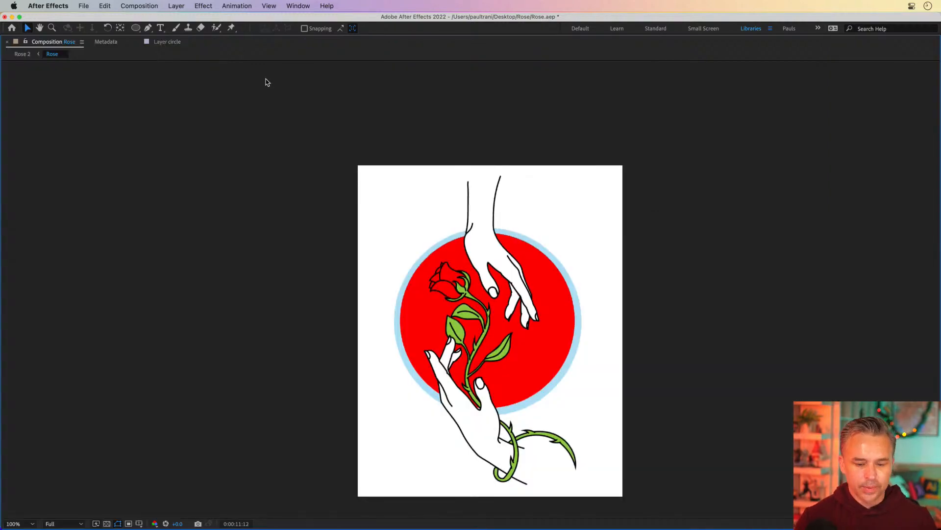
{"action": "key", "text": "space"}
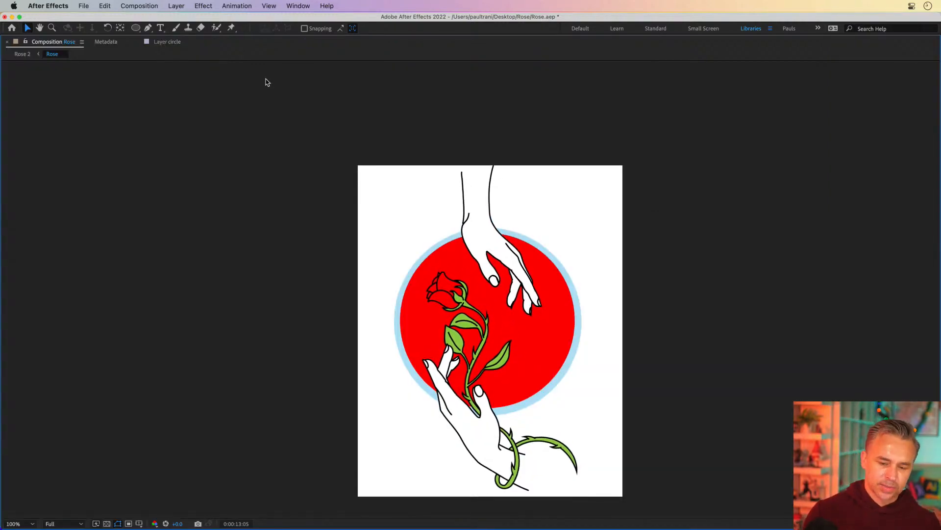